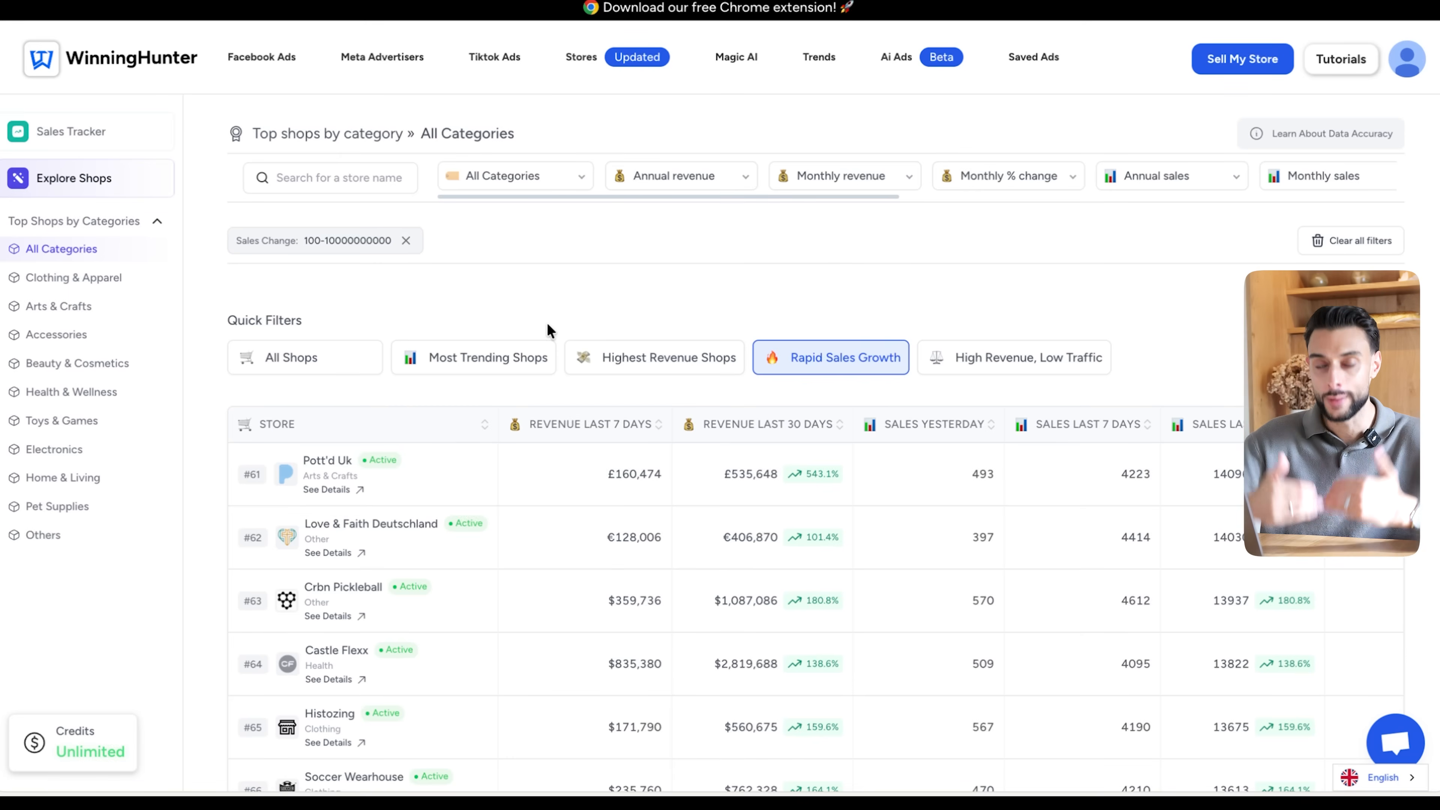
# - Look through the shops under the Rapid Sales Growth filter and open the details of Crbn Pickleball
pyautogui.scroll(-1, 548, 330)
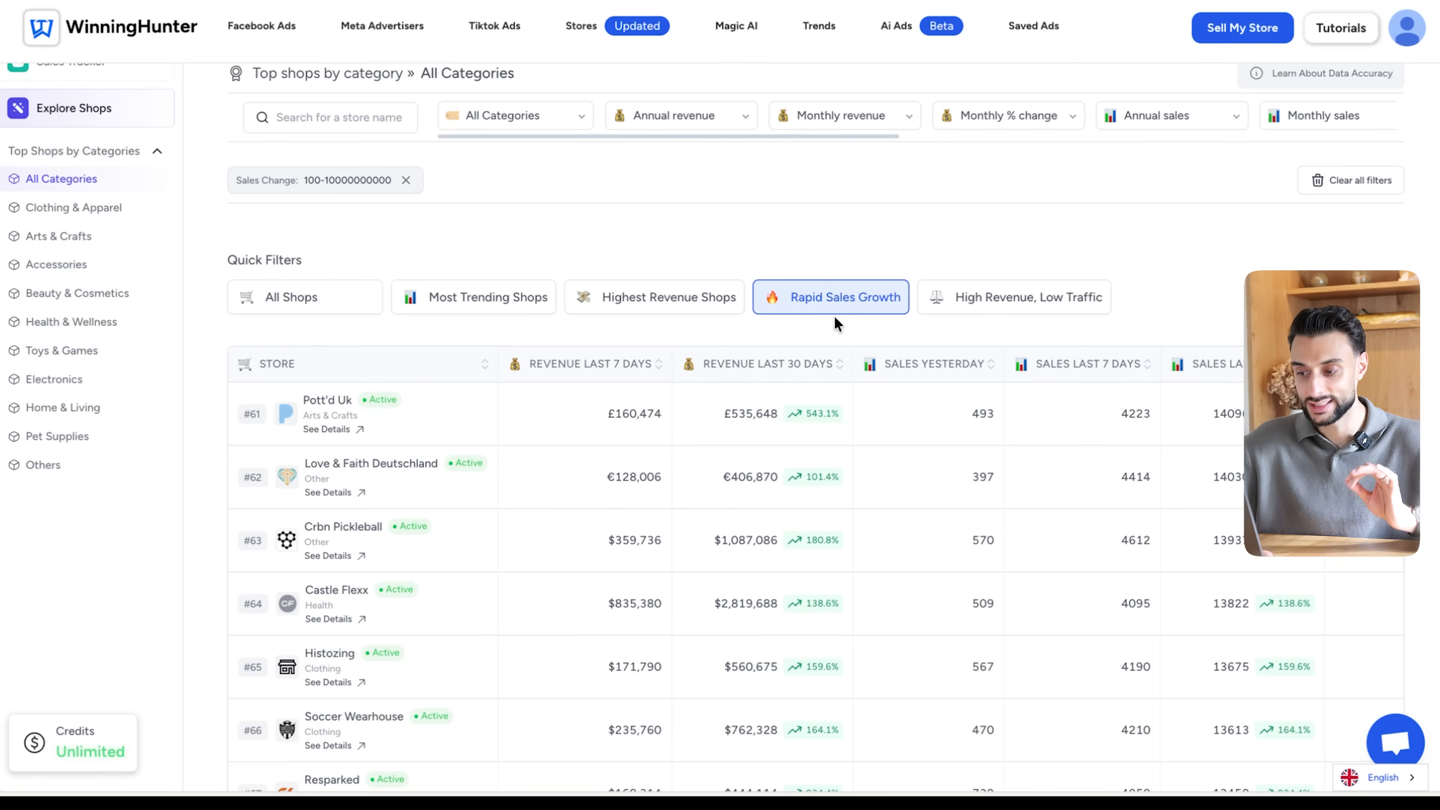
pyautogui.scroll(1, 836, 286)
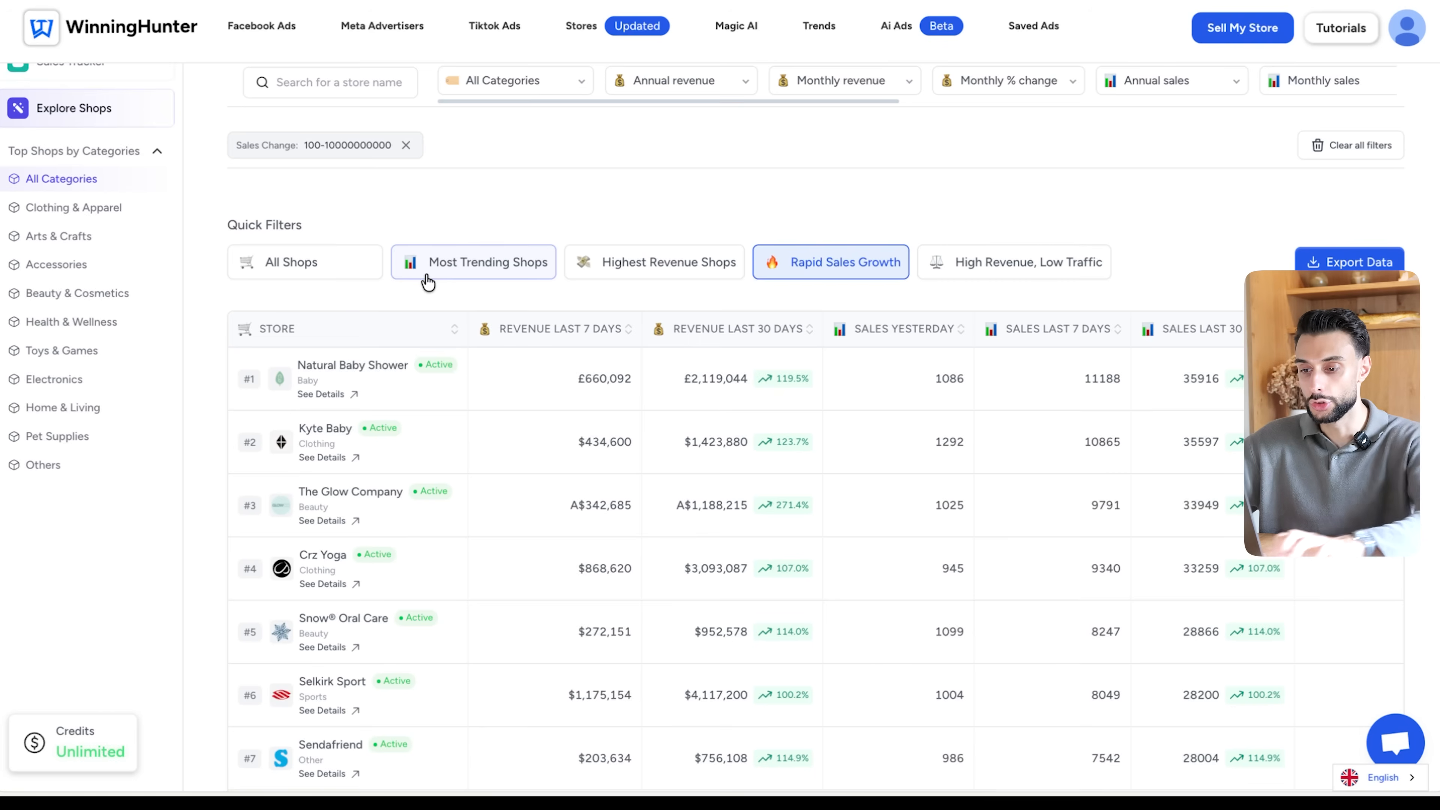
pyautogui.scroll(-2, 570, 165)
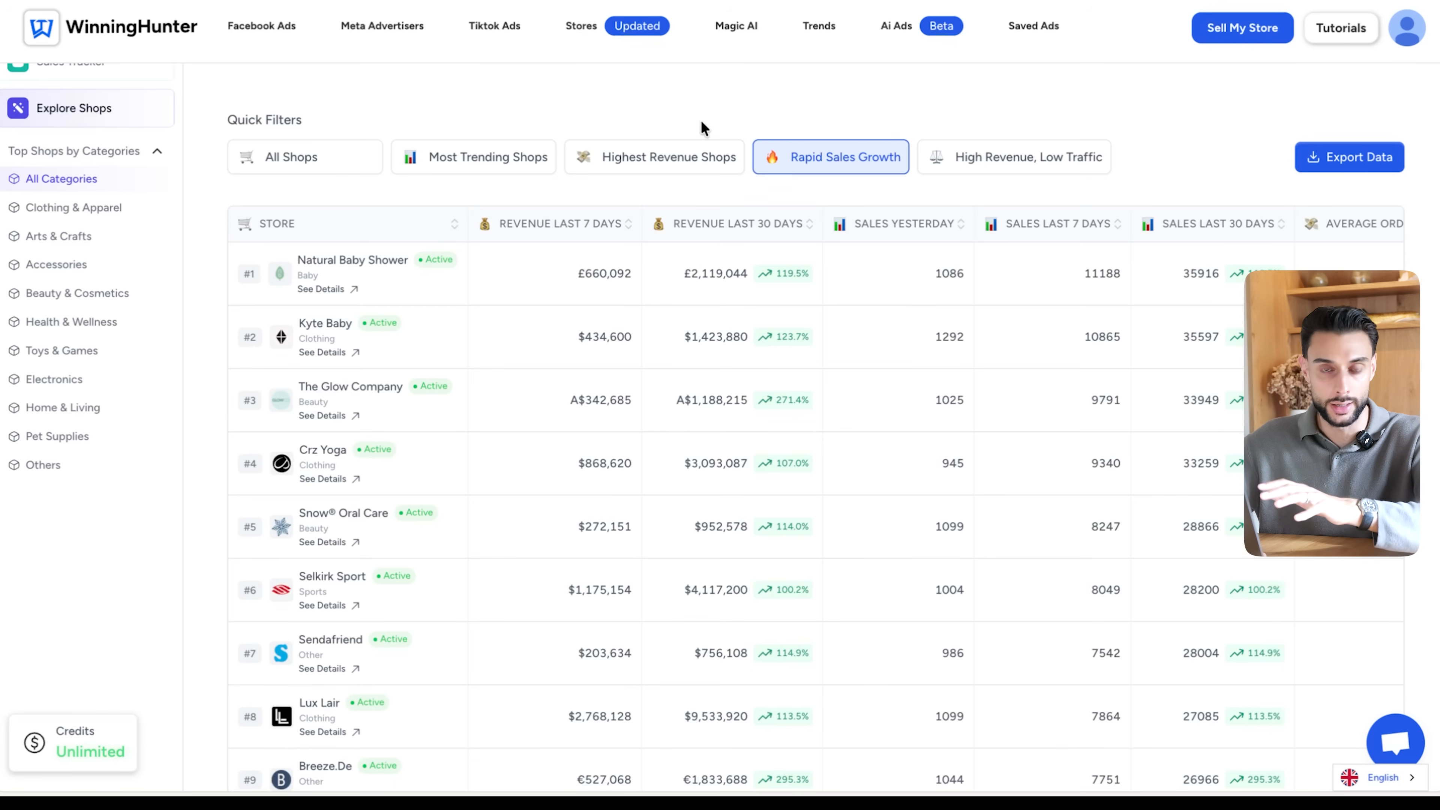
pyautogui.scroll(-5, 791, 322)
pyautogui.scroll(2, 671, 203)
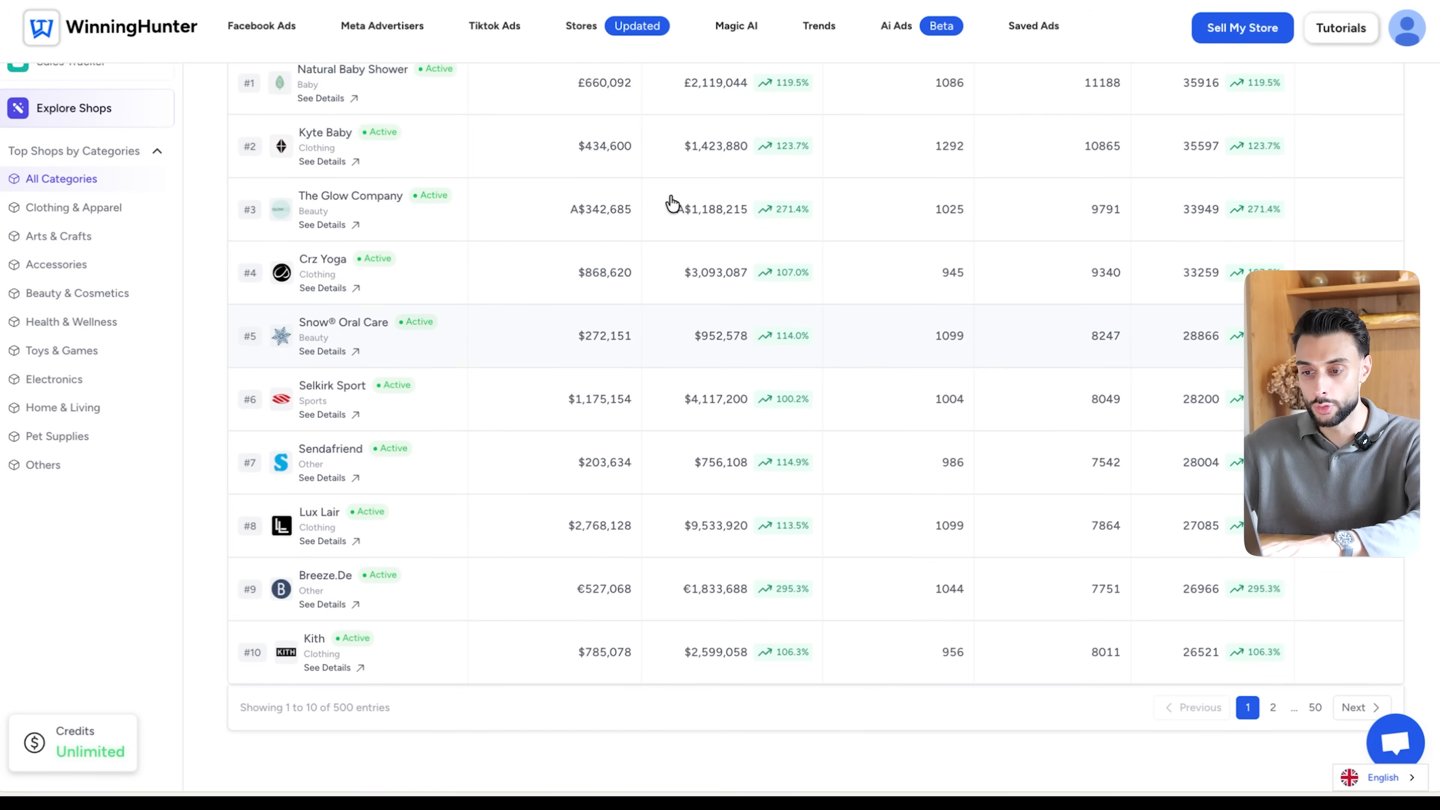
pyautogui.scroll(-2, 696, 519)
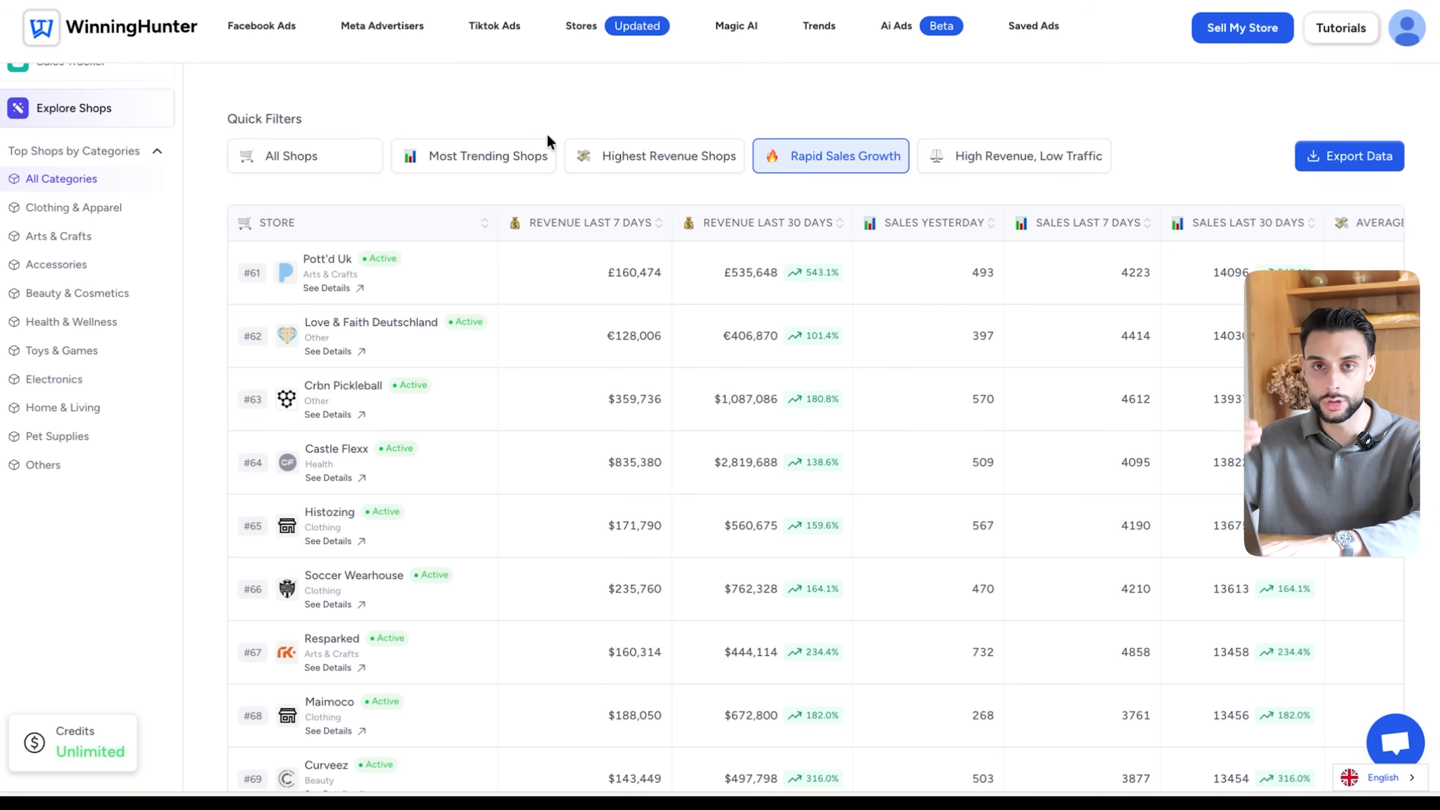
pyautogui.scroll(-1, 516, 199)
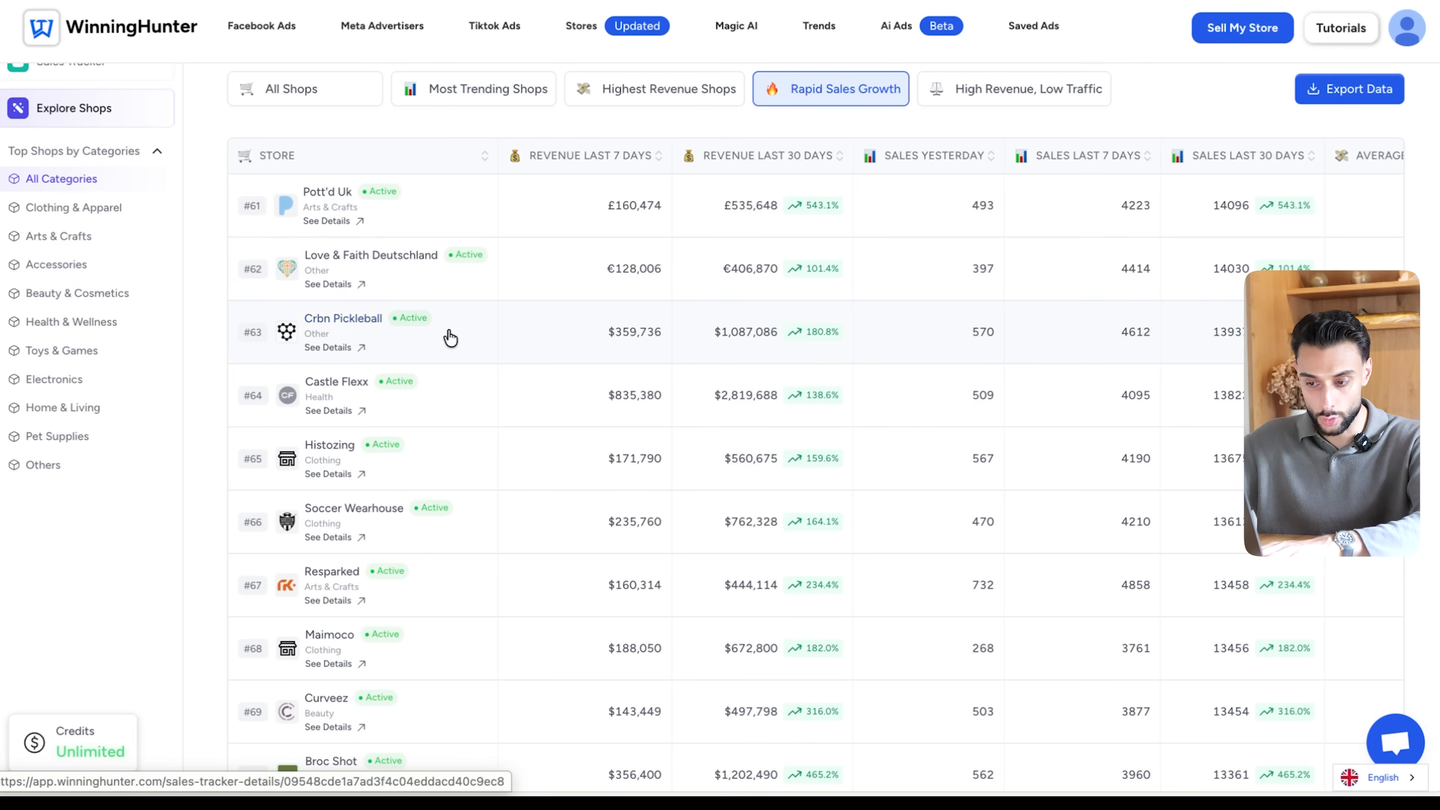
pyautogui.click(378, 318)
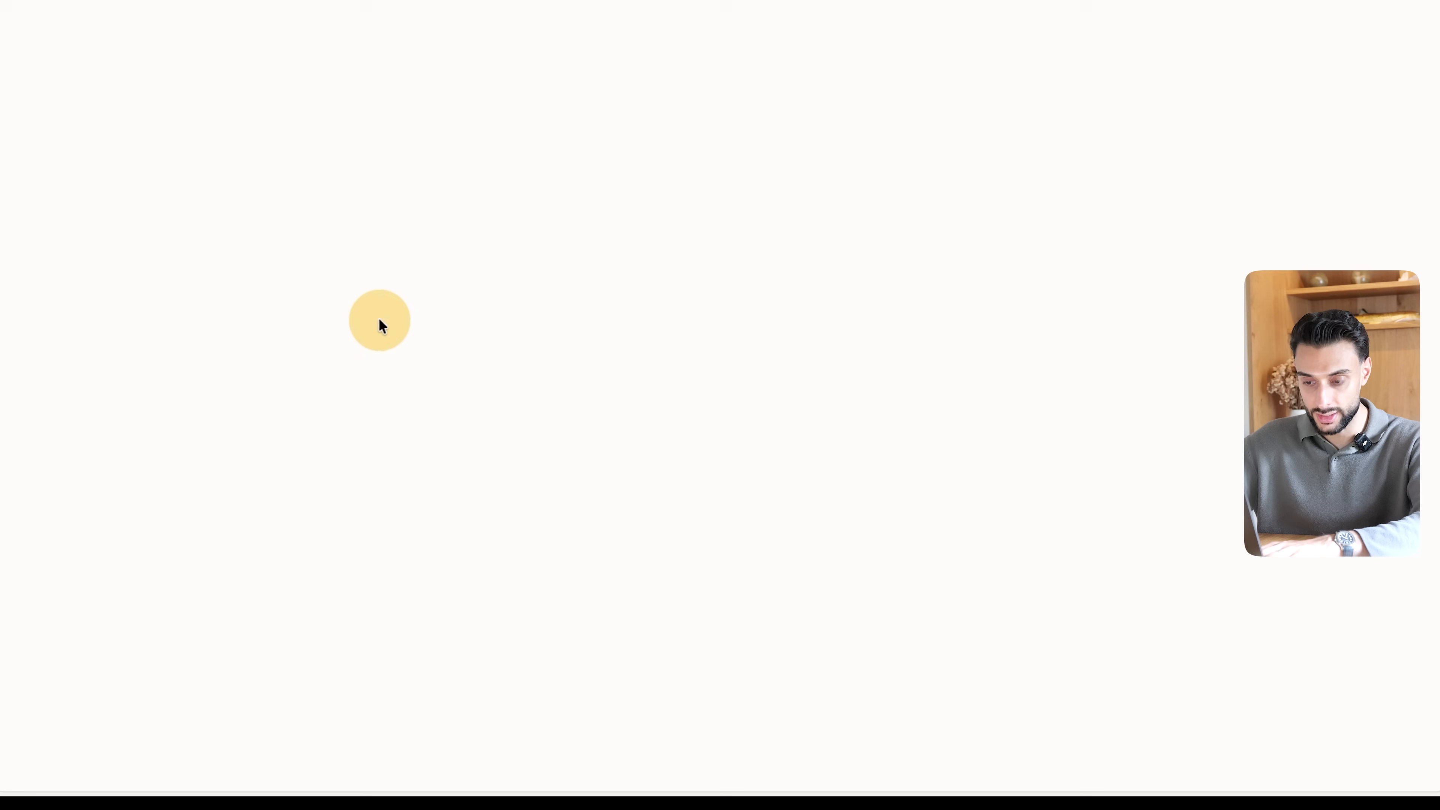
# - Review CRBN Pickleball's monthly revenue chart, engagement overview, visitors over time and traffic geography
pyautogui.scroll(-2, 585, 264)
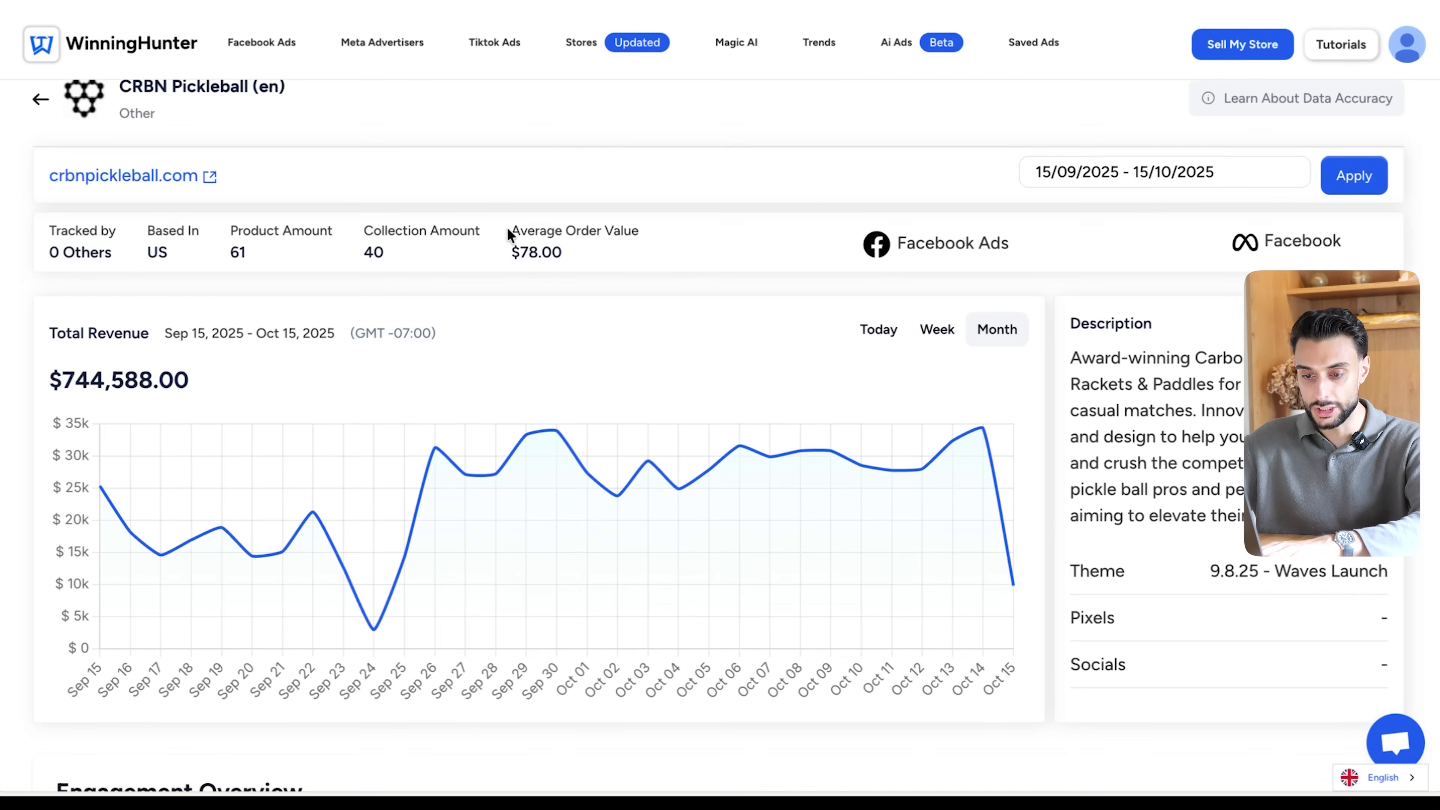
pyautogui.scroll(-10, 696, 409)
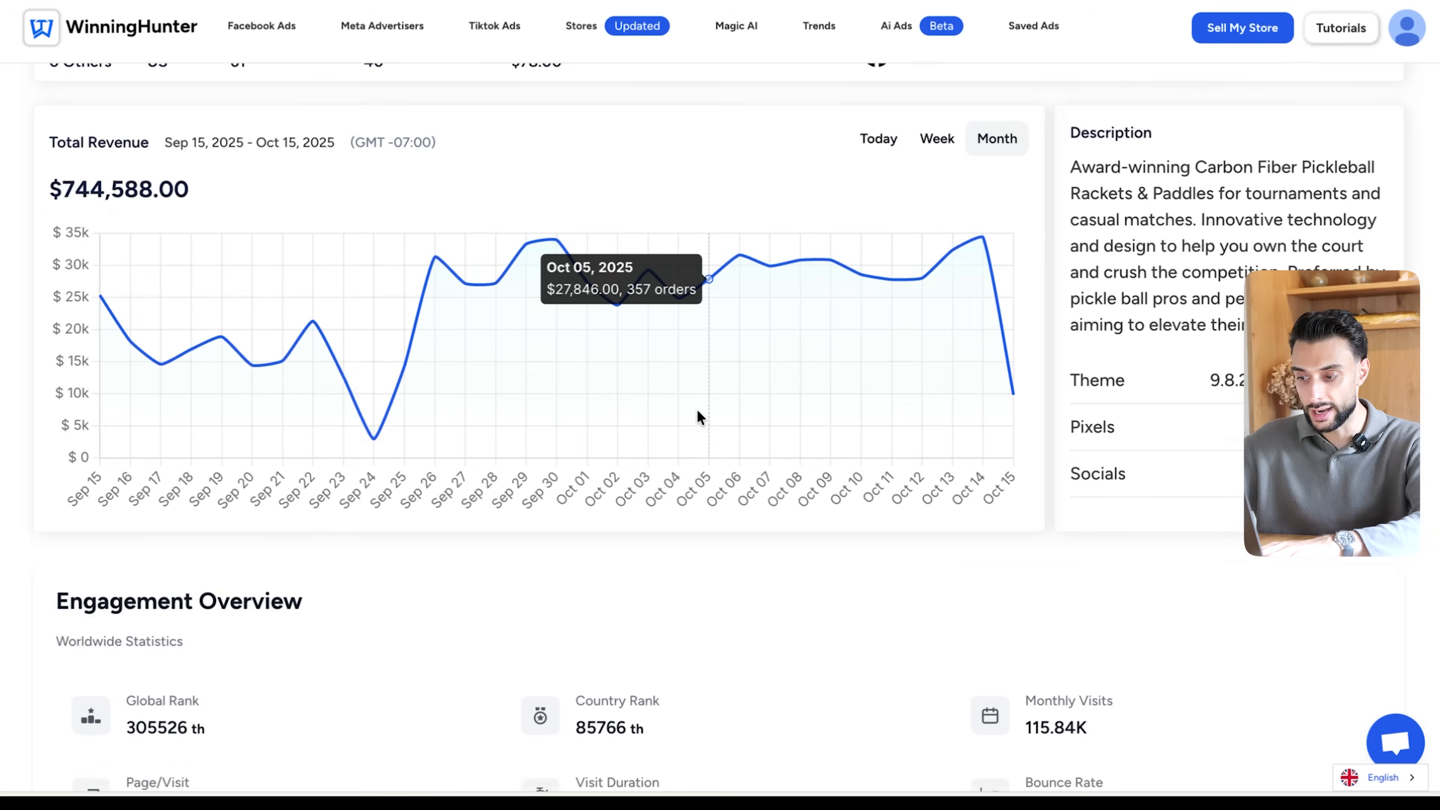
pyautogui.scroll(4, 696, 410)
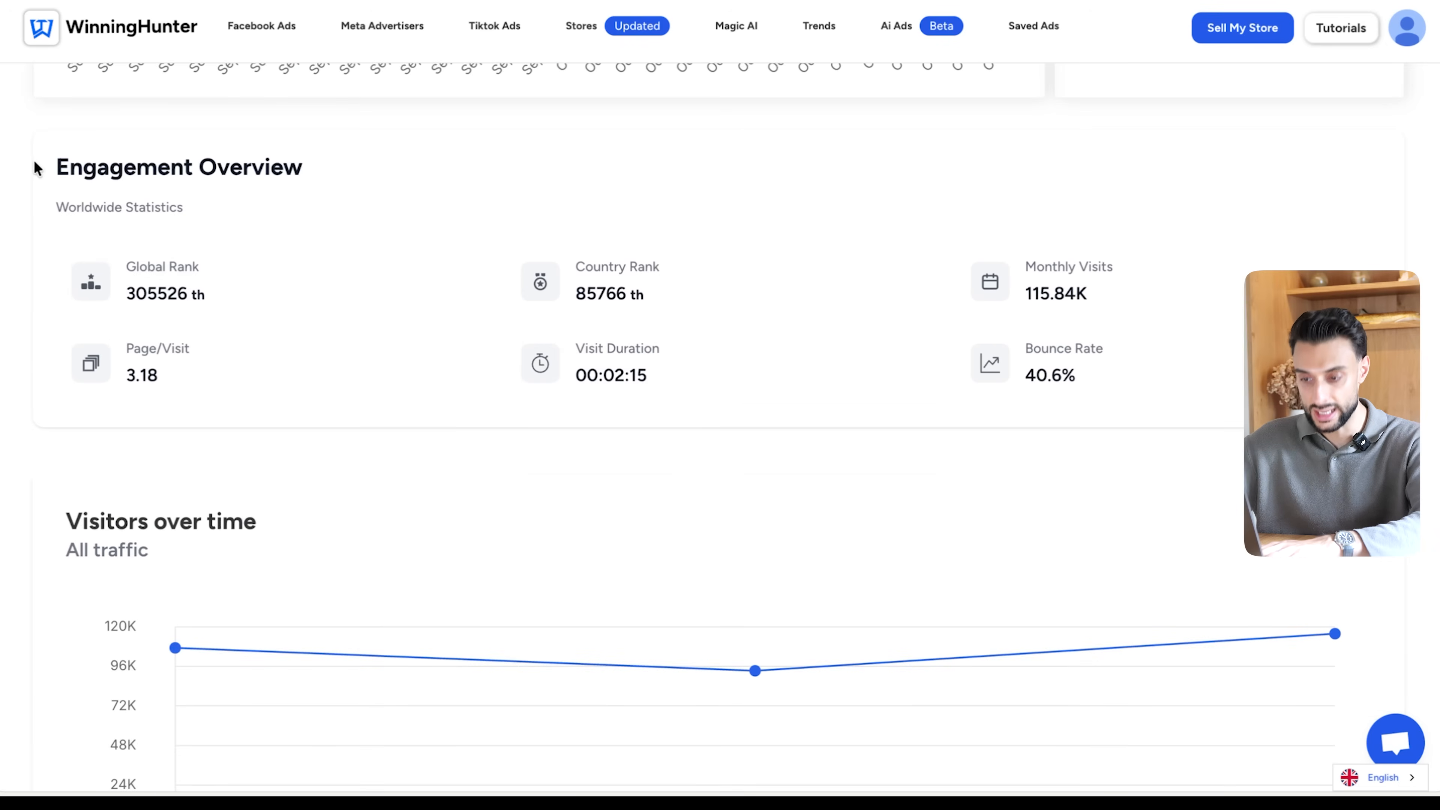
pyautogui.scroll(-12, 505, 364)
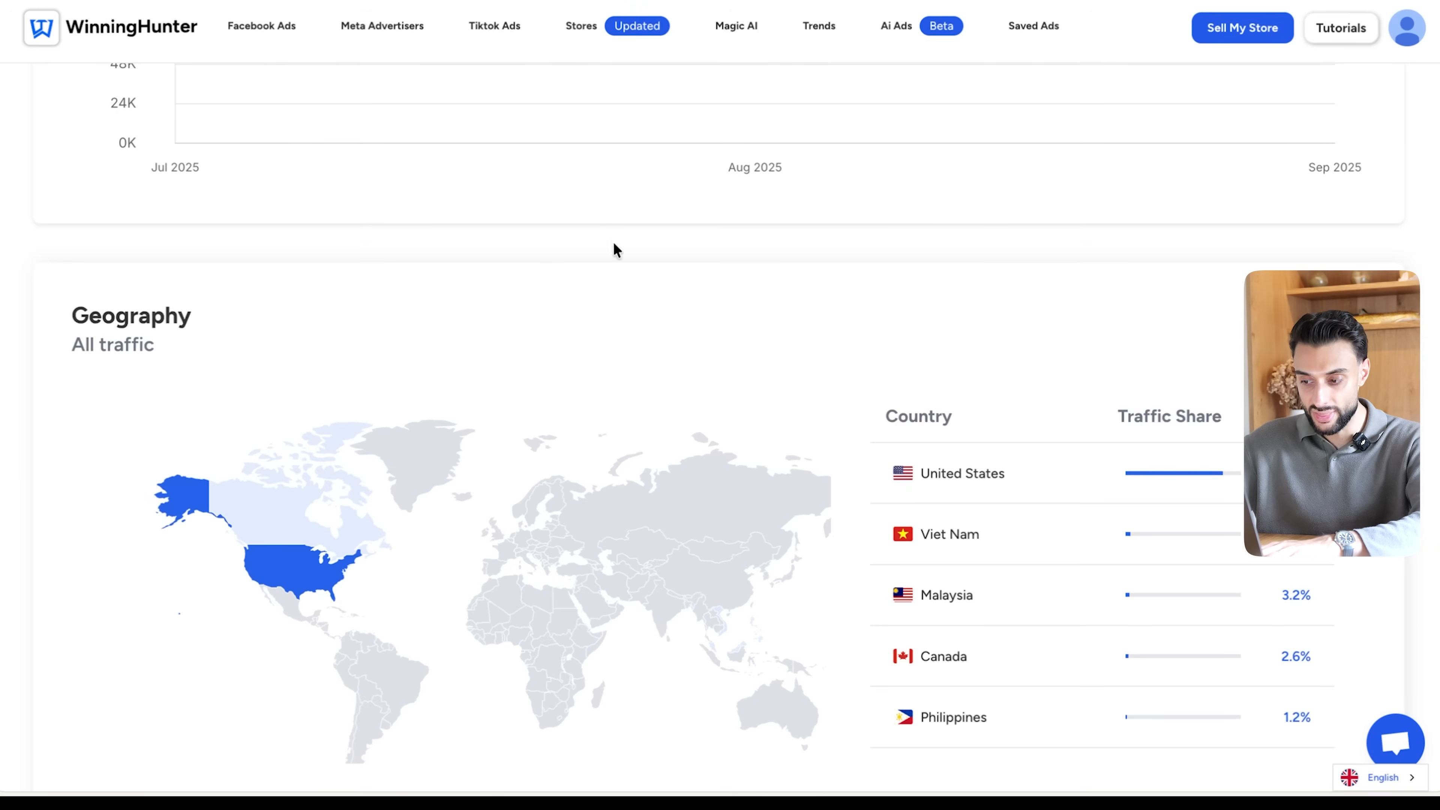
pyautogui.scroll(-1, 520, 380)
pyautogui.scroll(-2, 1031, 383)
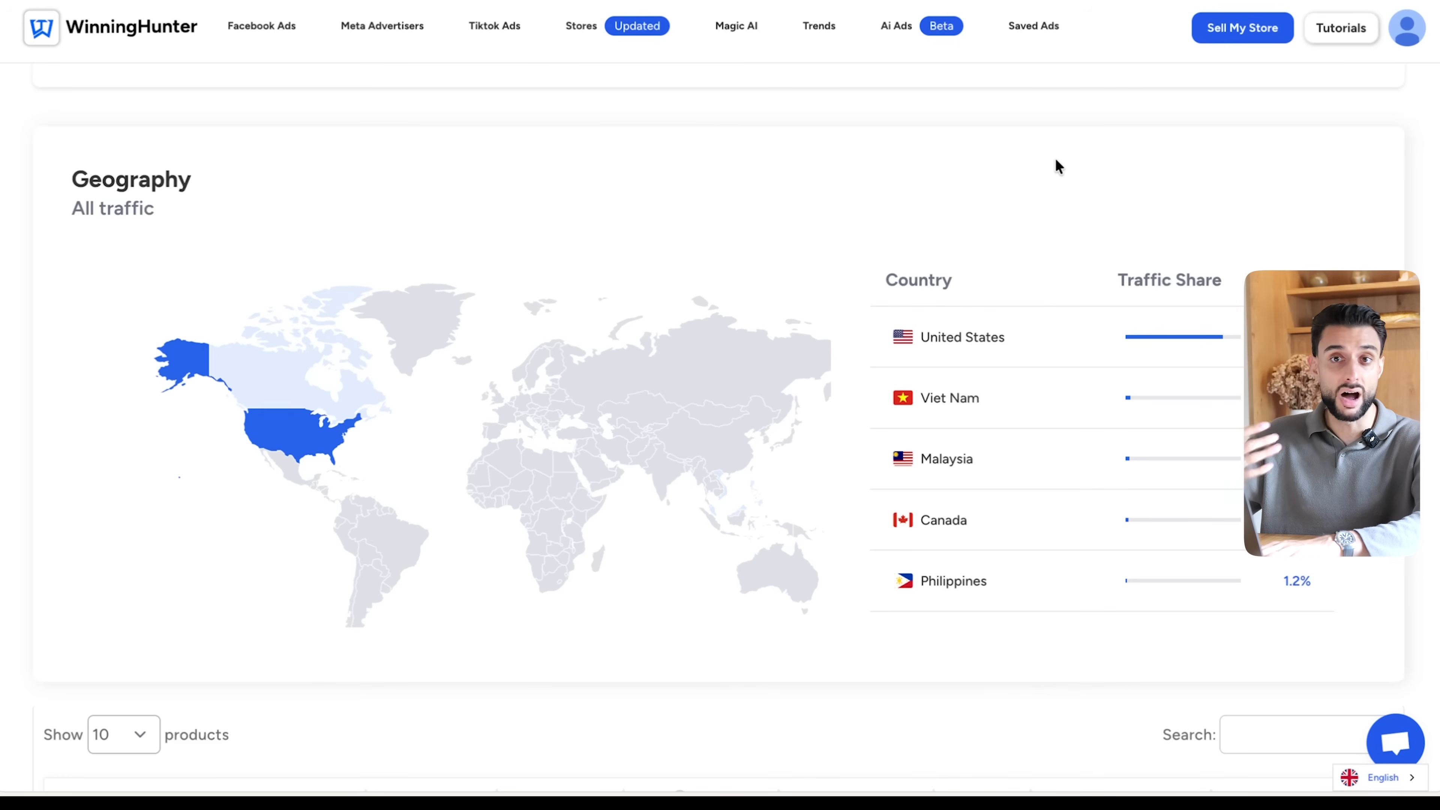
# - Examine CRBN Pickleball's product table and its Facebook ads
pyautogui.scroll(-10, 1057, 160)
pyautogui.scroll(6, 1057, 172)
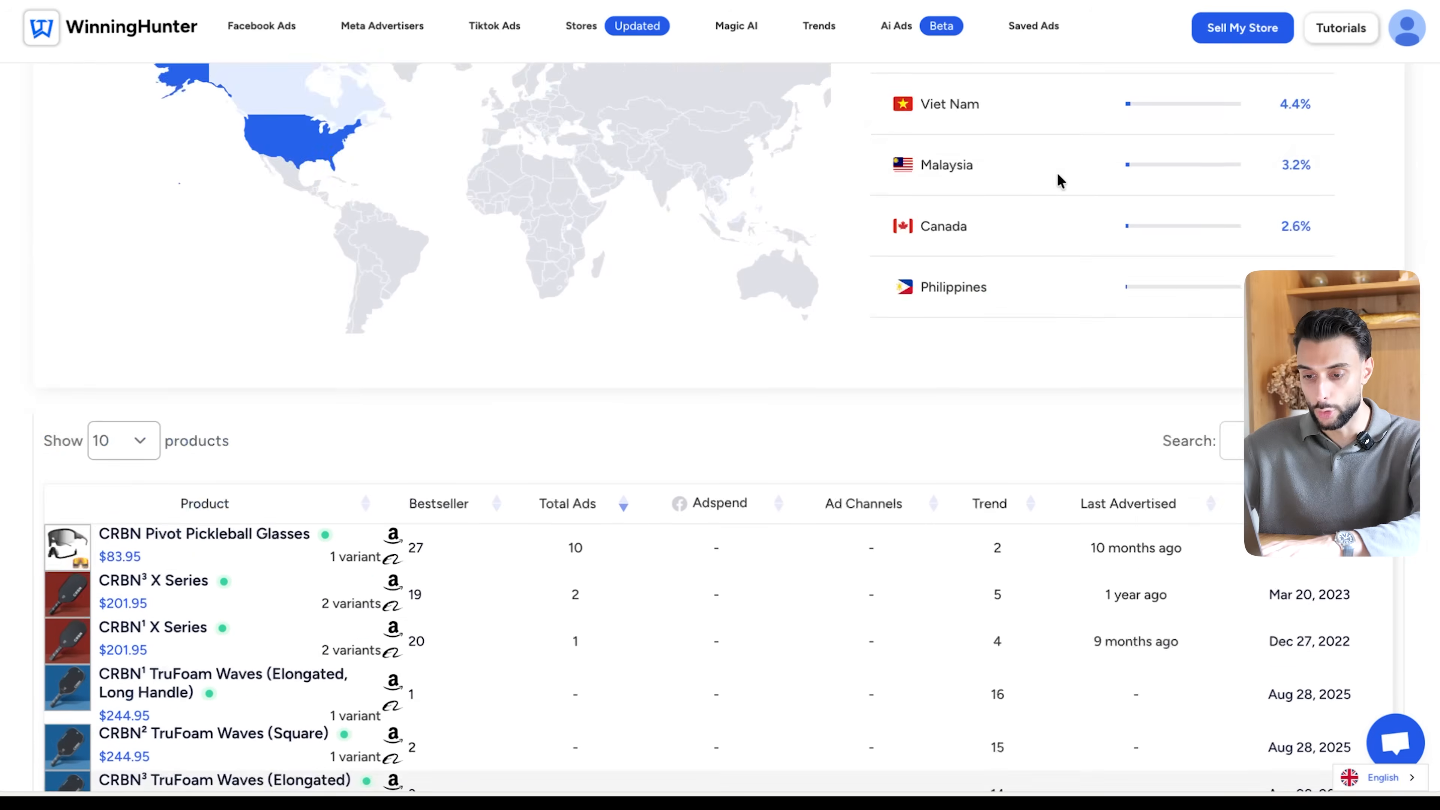
pyautogui.scroll(-4, 1057, 173)
pyautogui.scroll(-1, 1058, 173)
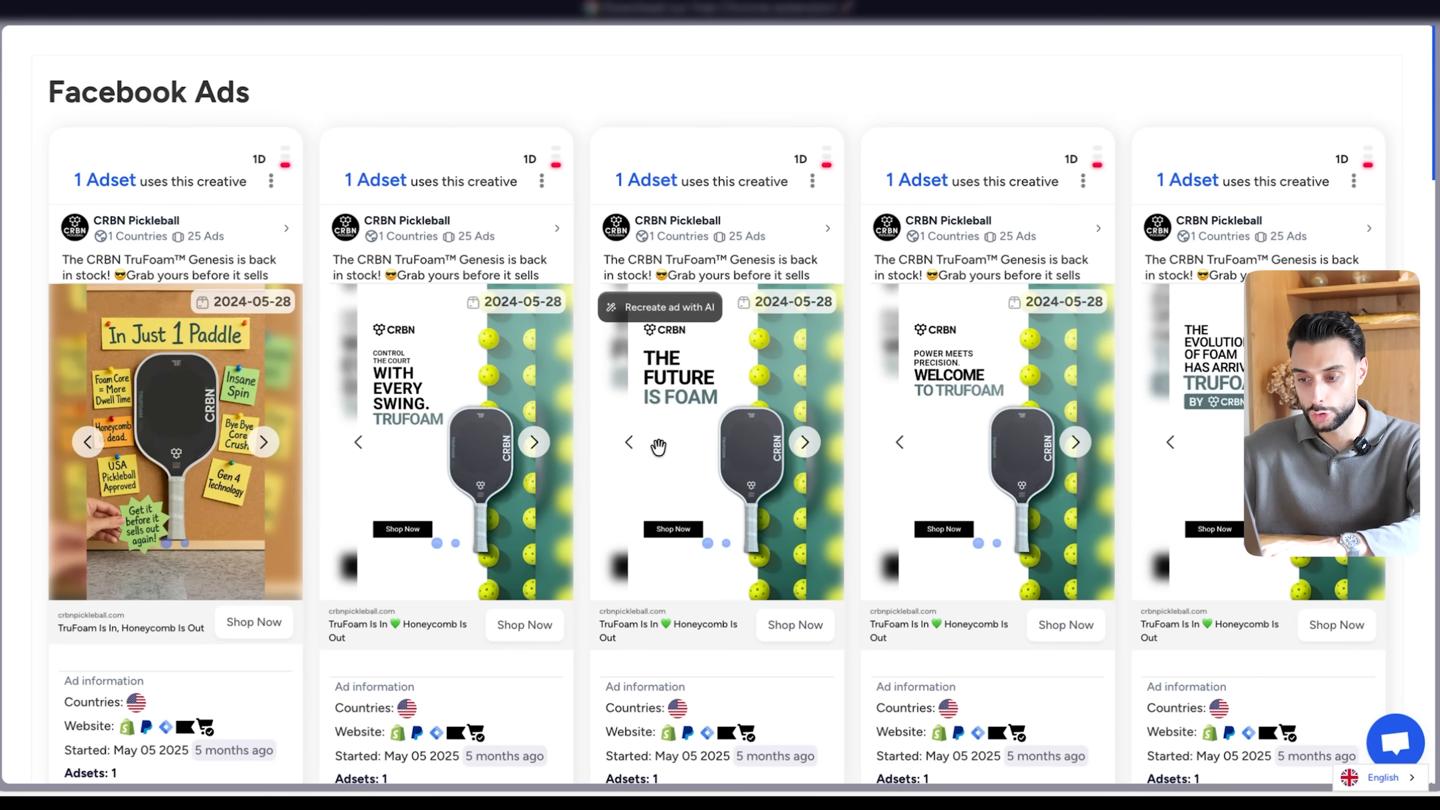
pyautogui.scroll(-10, 660, 445)
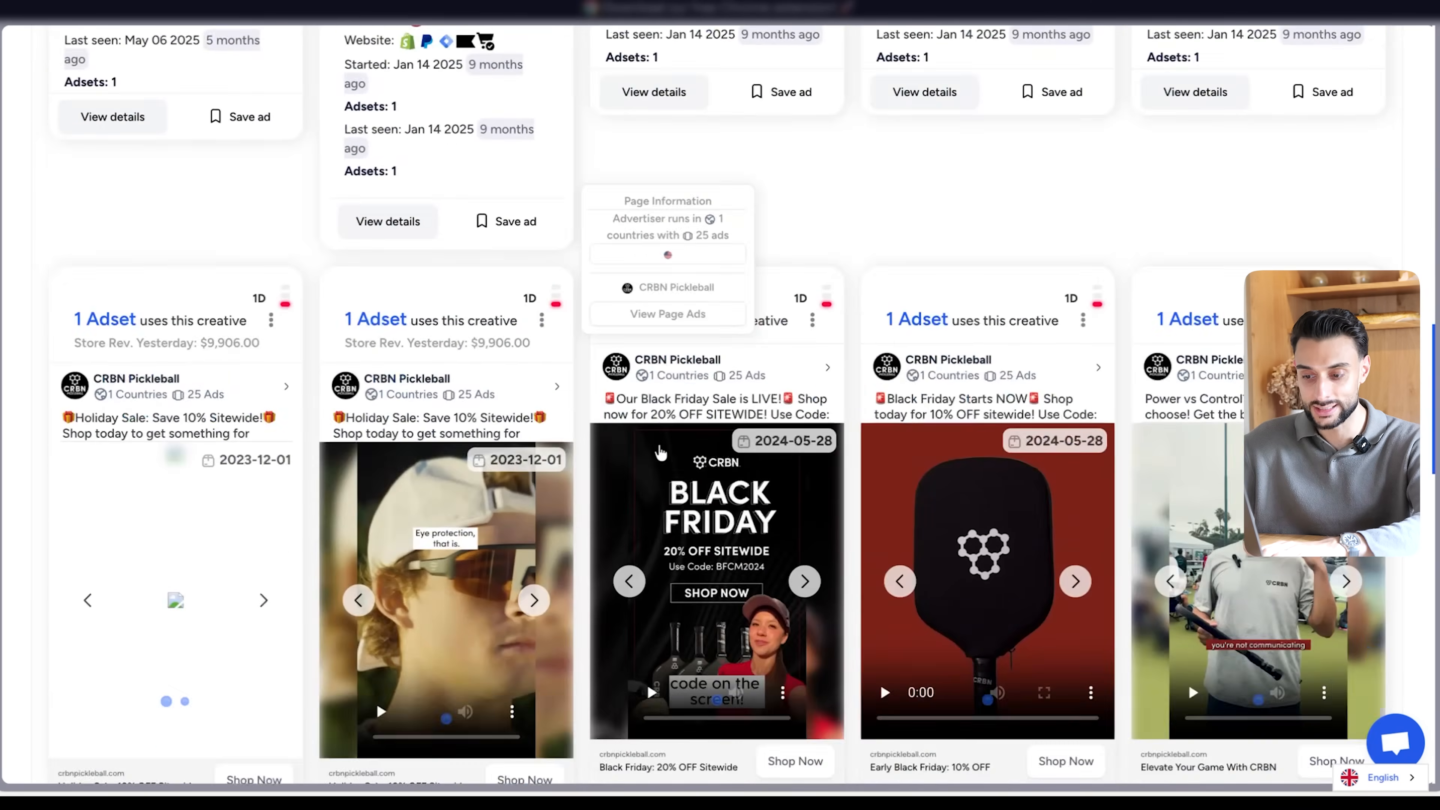
pyautogui.scroll(-14, 659, 452)
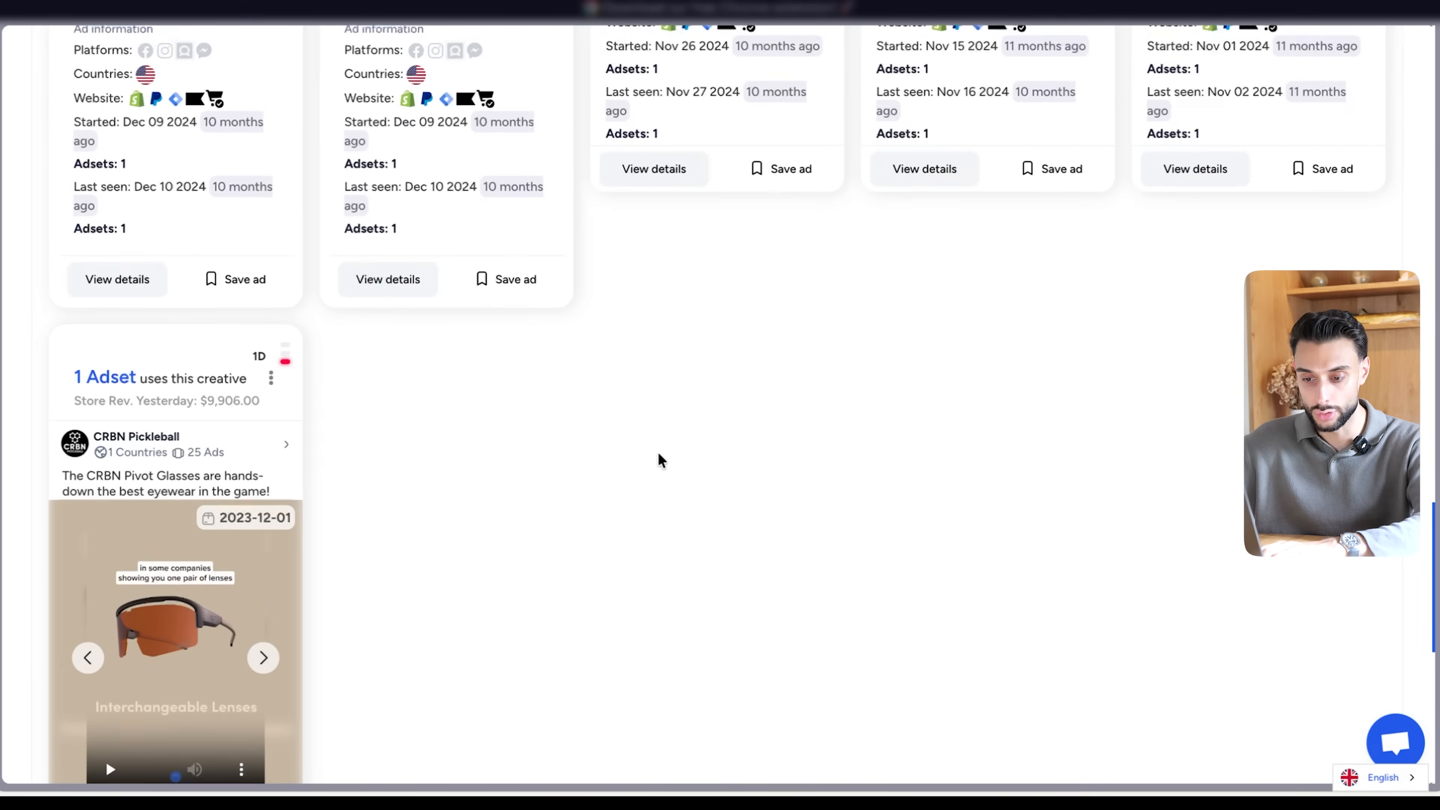
pyautogui.scroll(20, 658, 453)
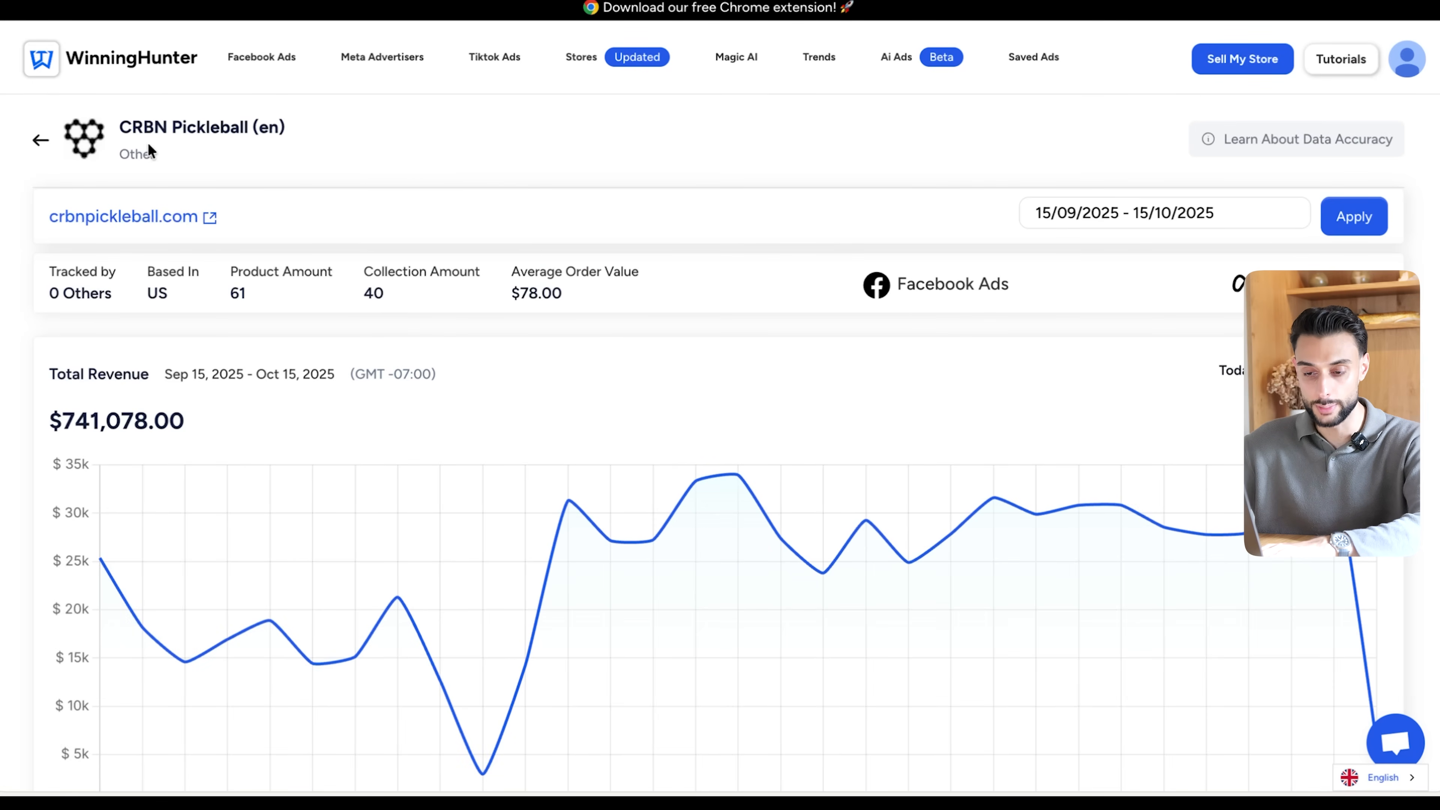
# - Visit crbnpickleball.com and open the CRBN⁴ TruFoam Waves (Hybrid, AeroCurve) paddle from the Best Selling Gear section
pyautogui.click(136, 223)
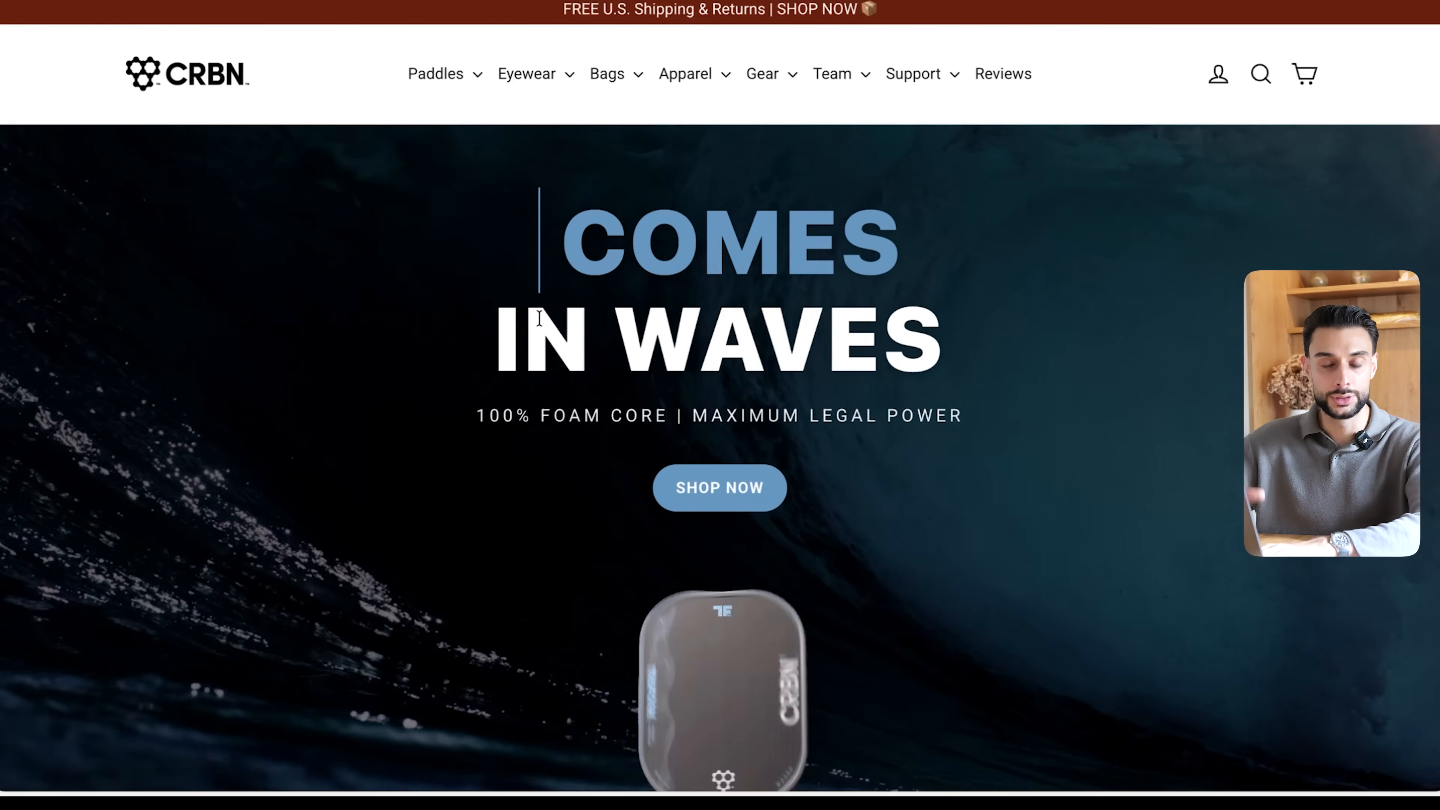
pyautogui.scroll(-3, 791, 505)
pyautogui.scroll(-2, 789, 508)
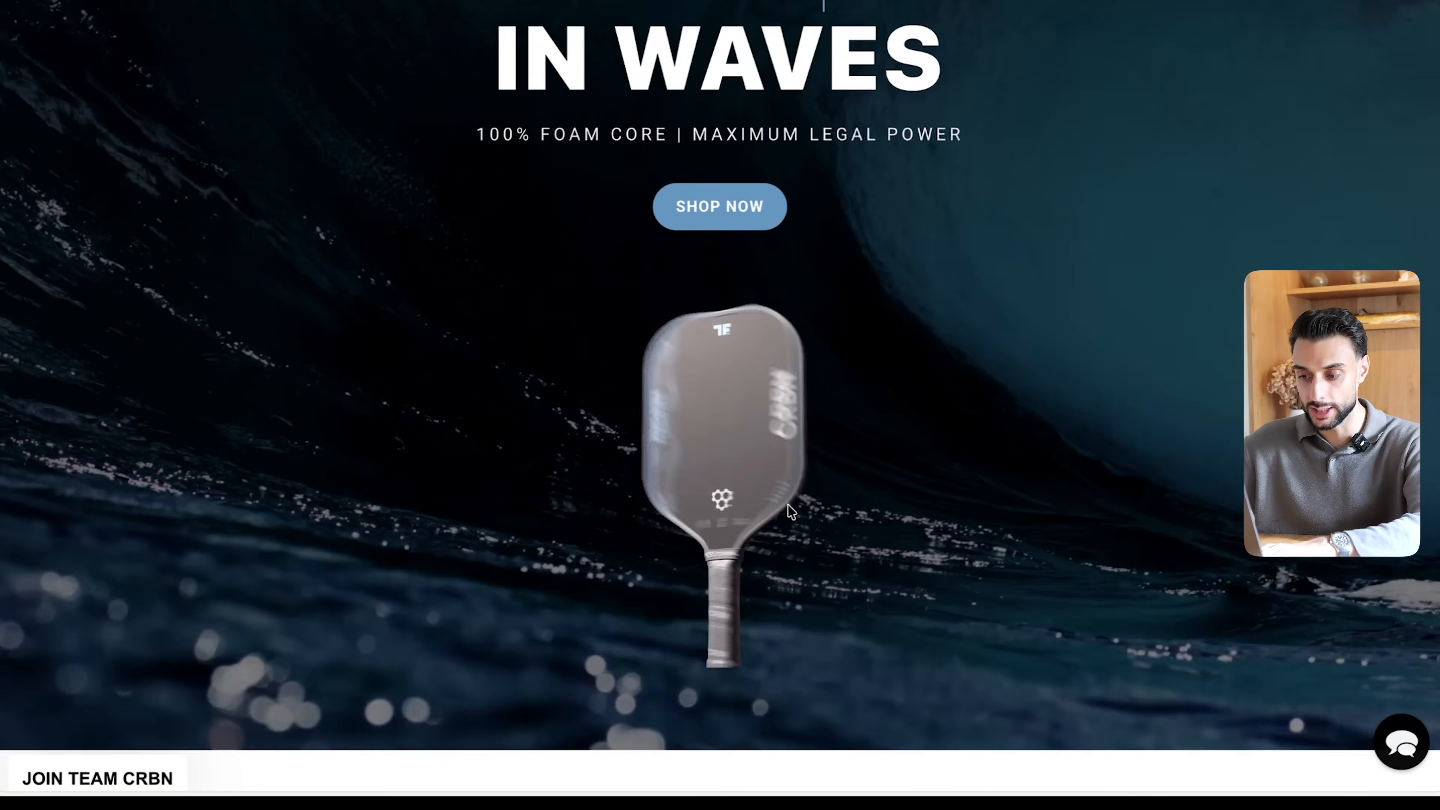
pyautogui.scroll(-3, 737, 414)
pyautogui.scroll(-10, 748, 440)
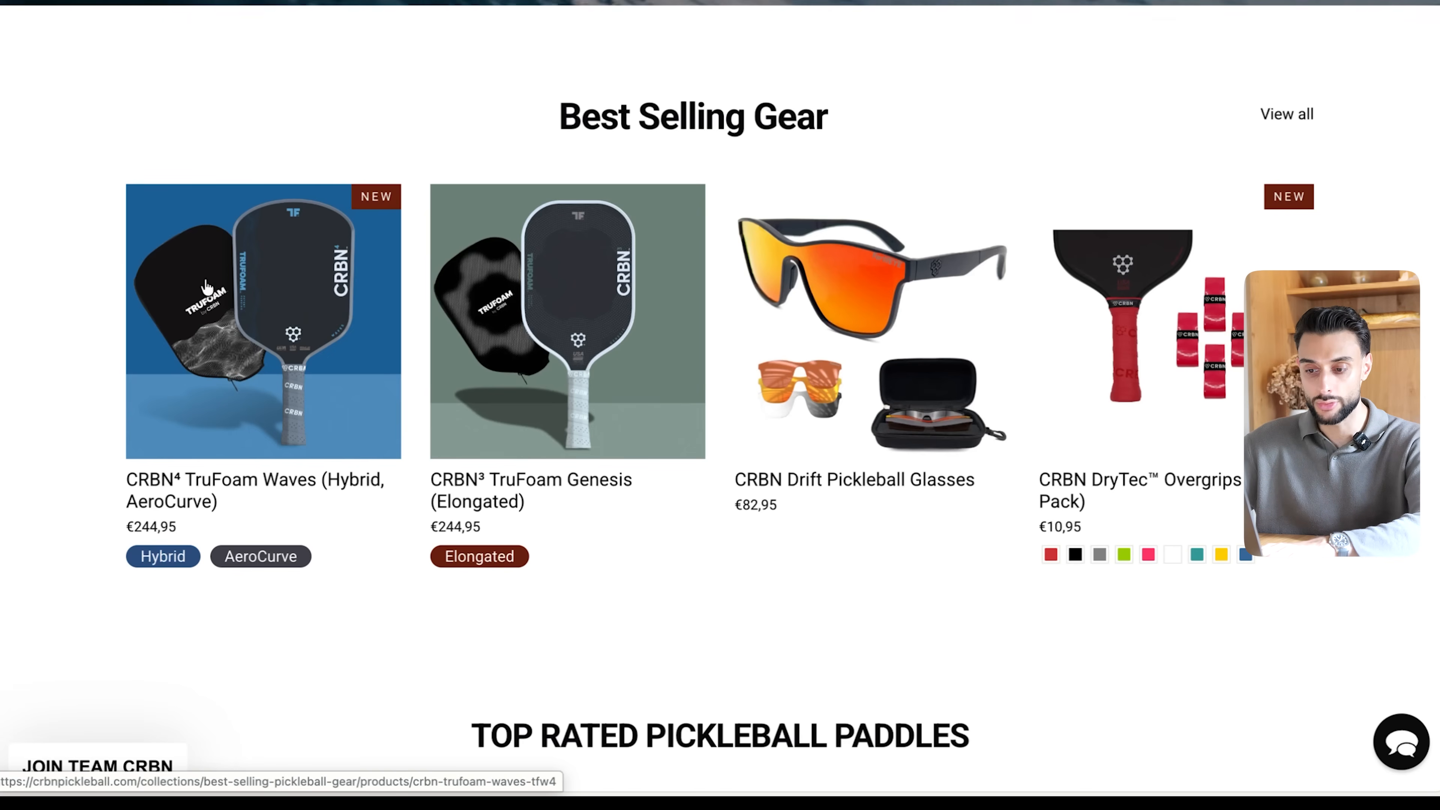
pyautogui.click(291, 293)
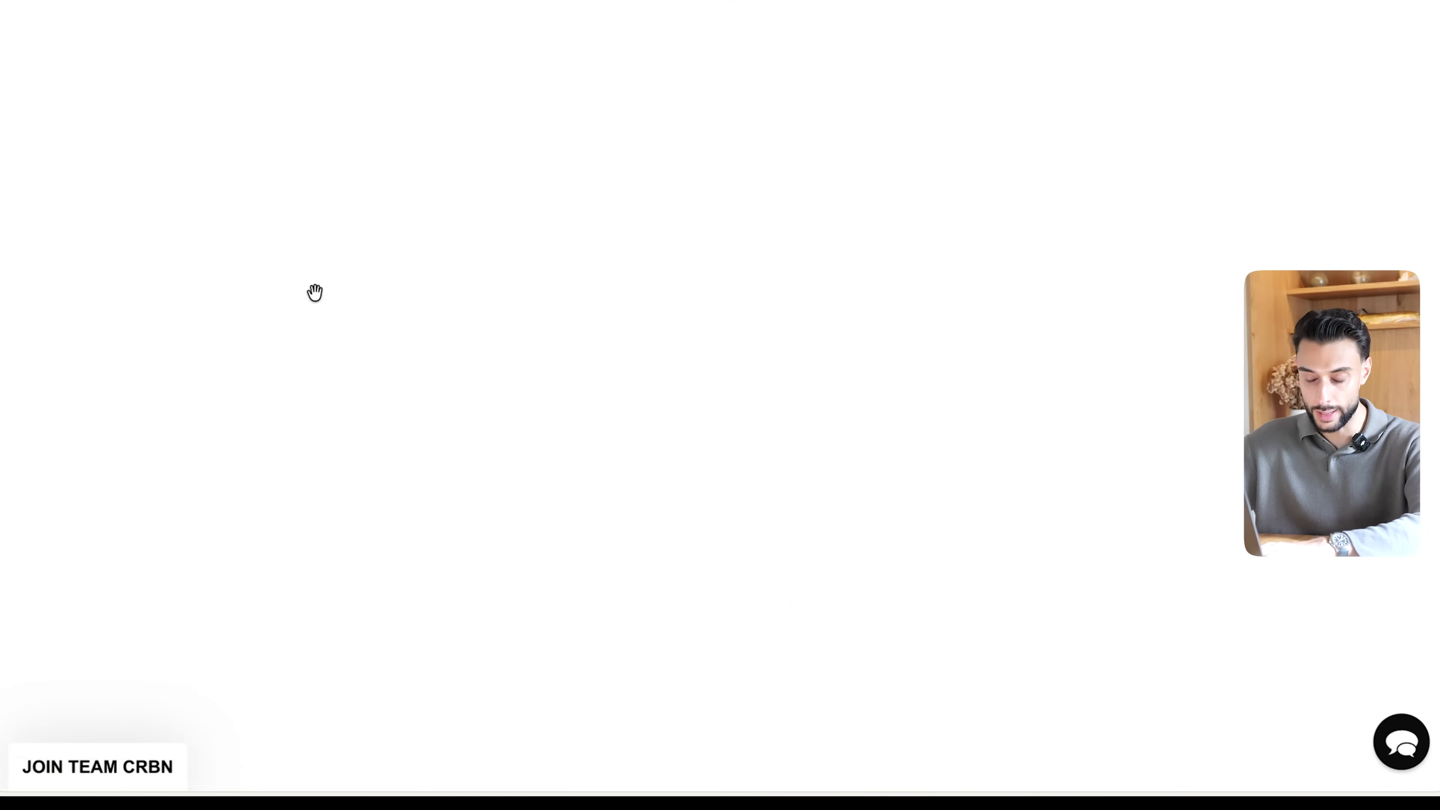
# - Review the TruFoam Waves product page and search for similar goods on AliExpress using its enlarged paddle photo
pyautogui.scroll(-10, 1136, 309)
pyautogui.scroll(-15, 1137, 317)
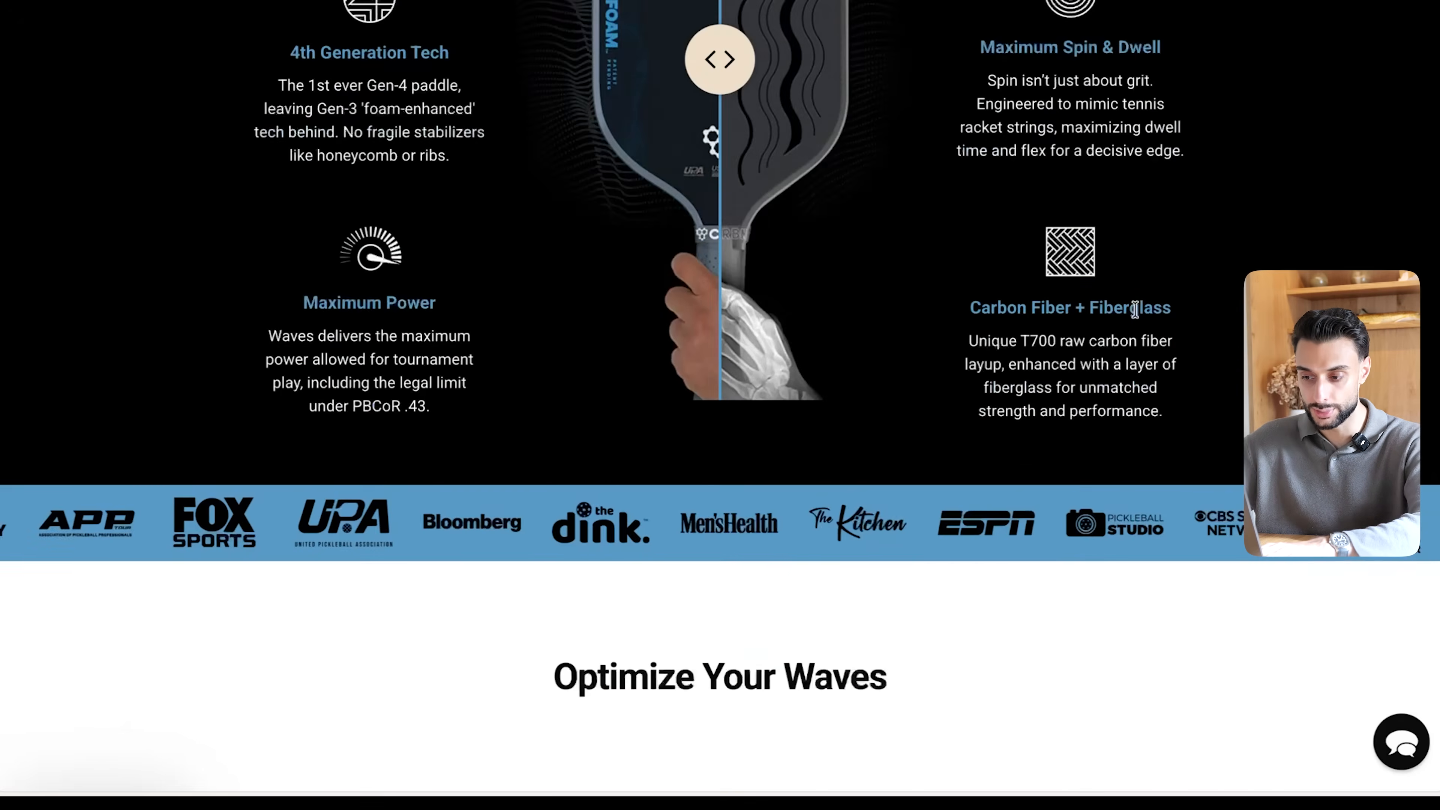
pyautogui.scroll(-20, 1135, 317)
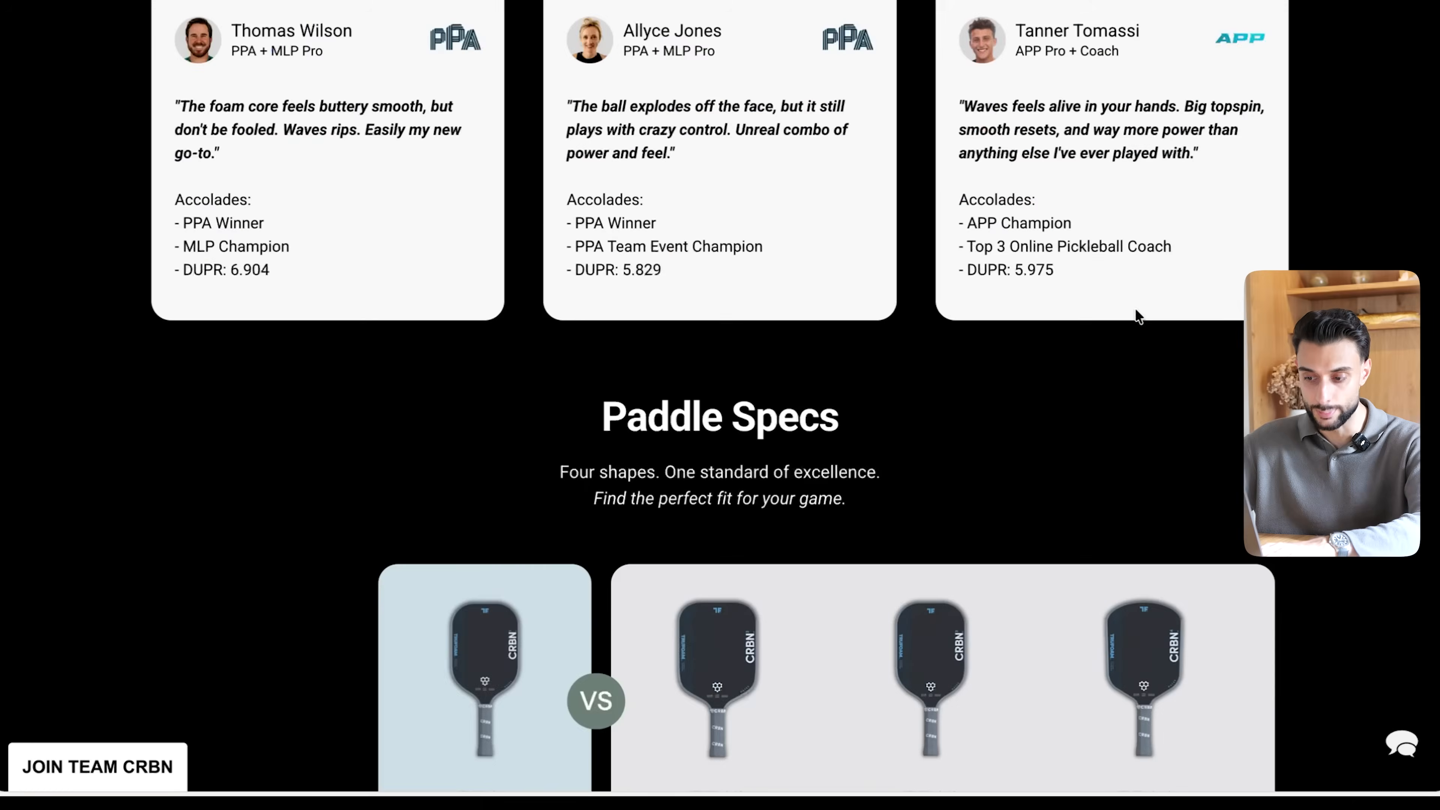
pyautogui.scroll(-15, 1135, 309)
pyautogui.scroll(20, 1135, 308)
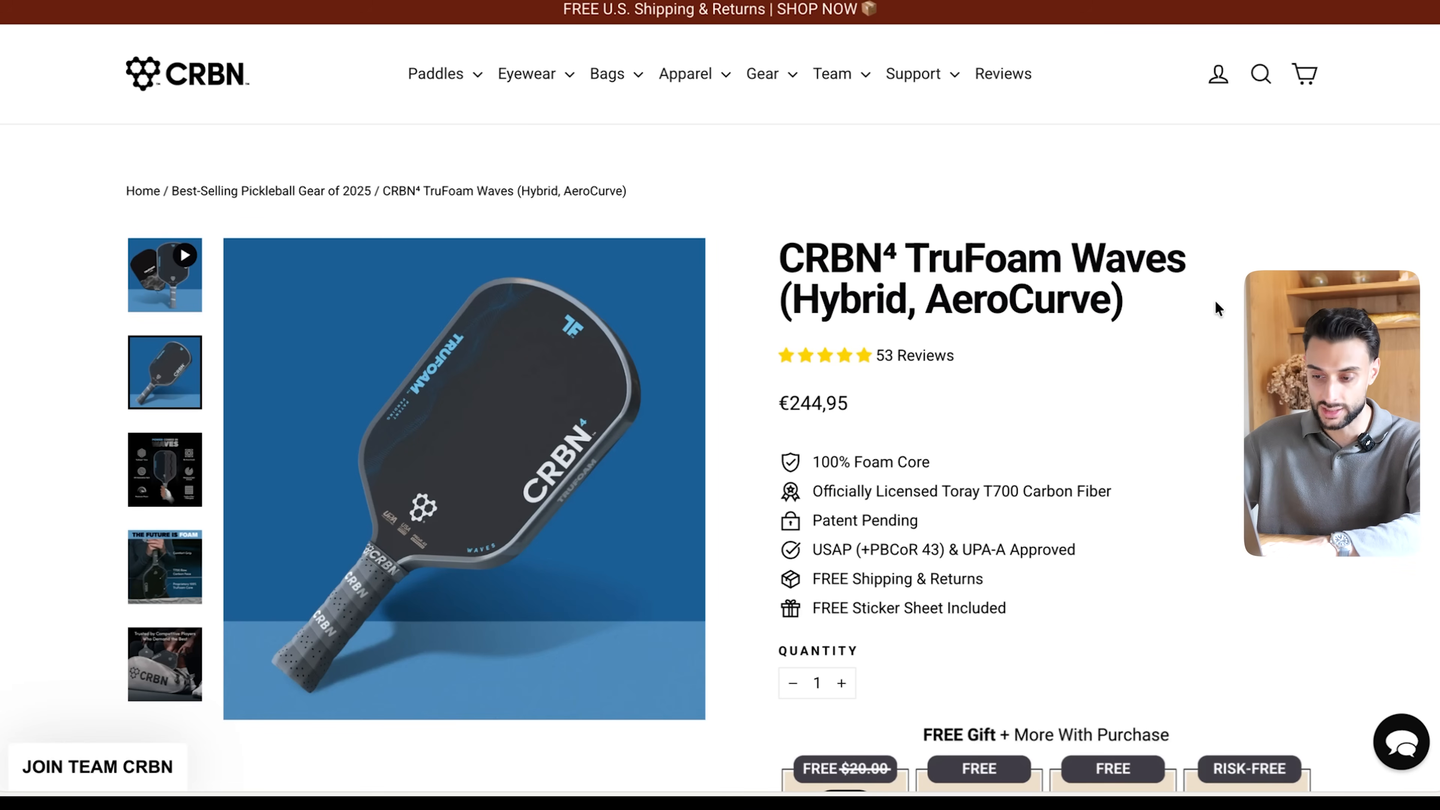
pyautogui.click(405, 451)
pyautogui.rightClick(686, 366)
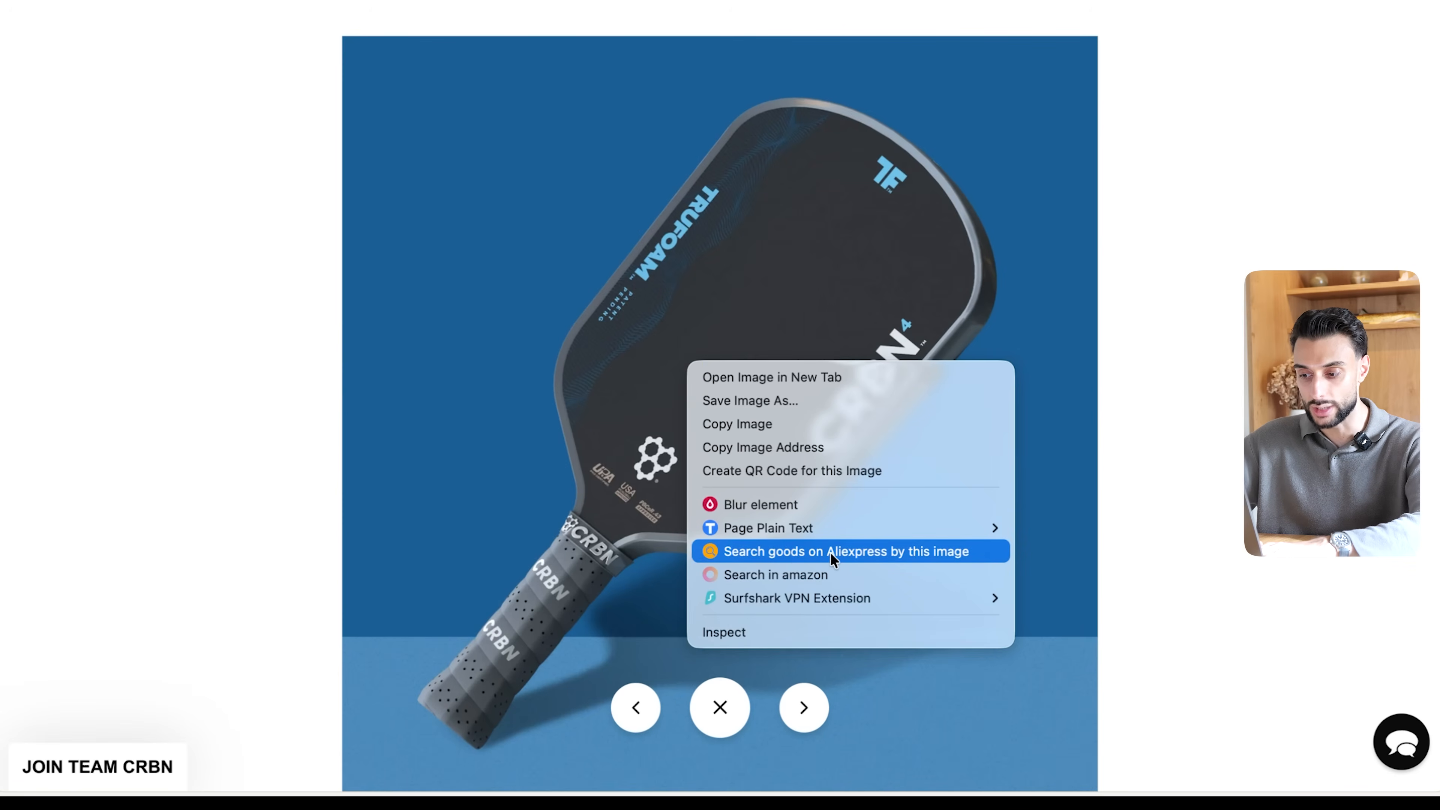
pyautogui.click(880, 550)
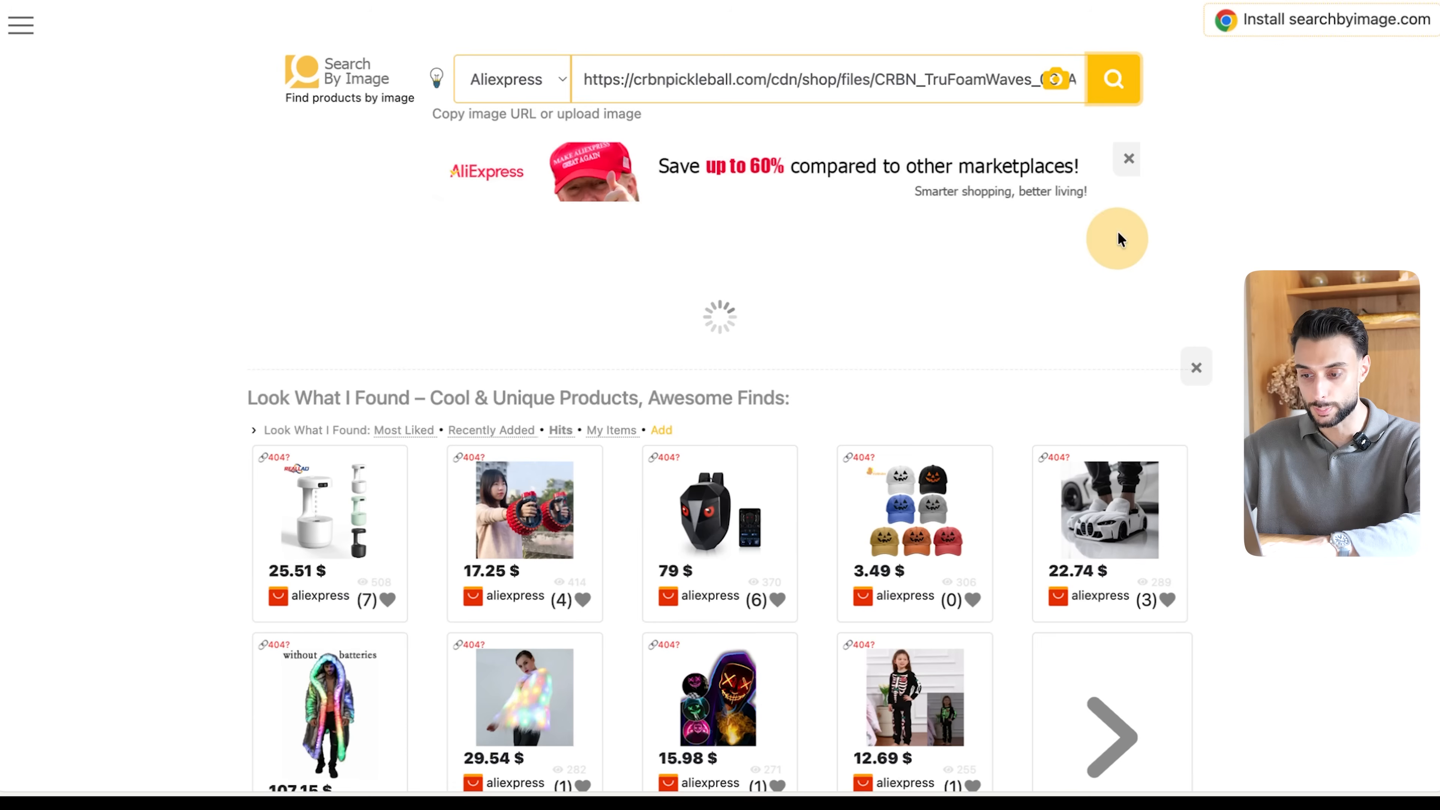
# - Compare the paddles in the image search results and open the first T700 Pickleball Paddle Carbon Fiber listing
pyautogui.scroll(-3, 1121, 237)
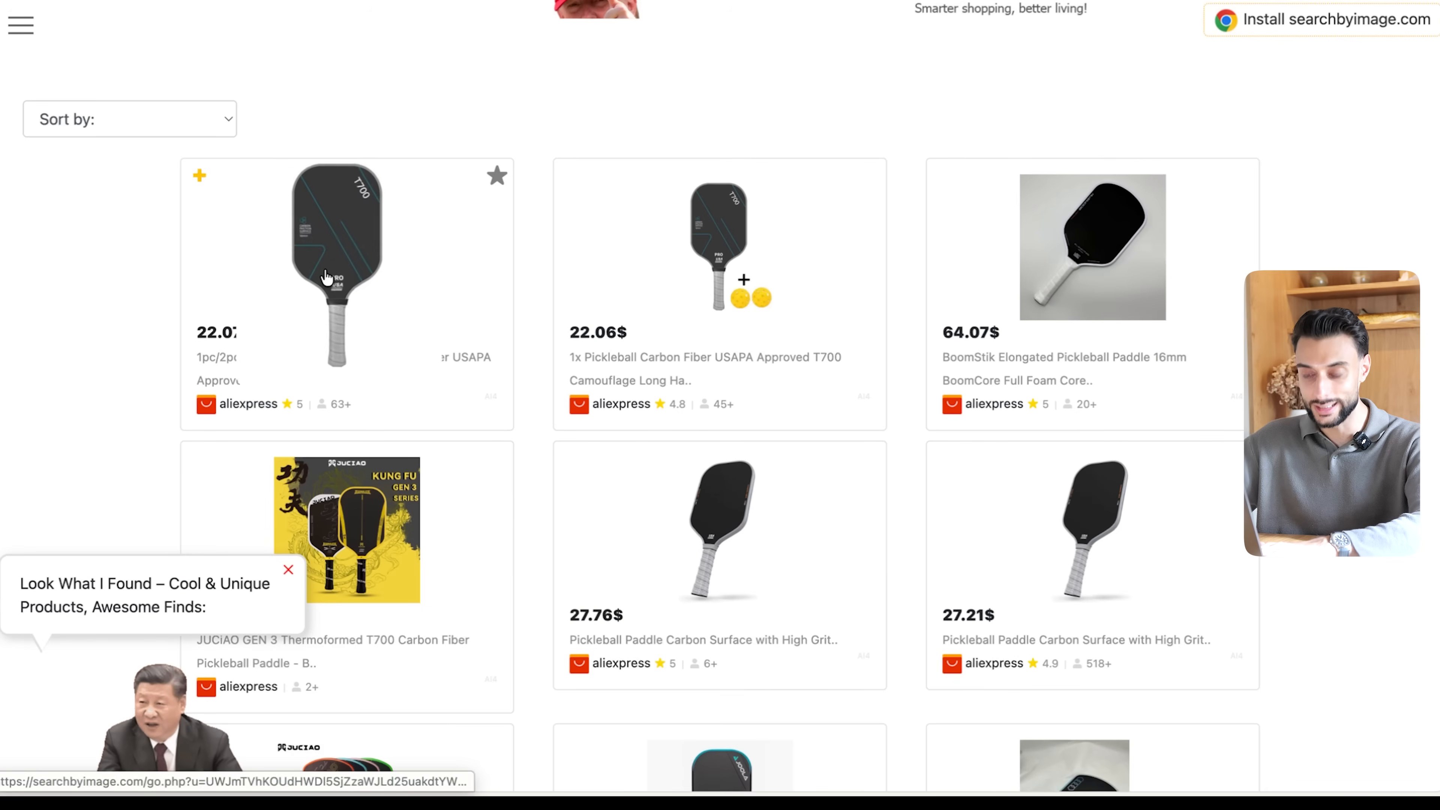
pyautogui.scroll(-8, 650, 620)
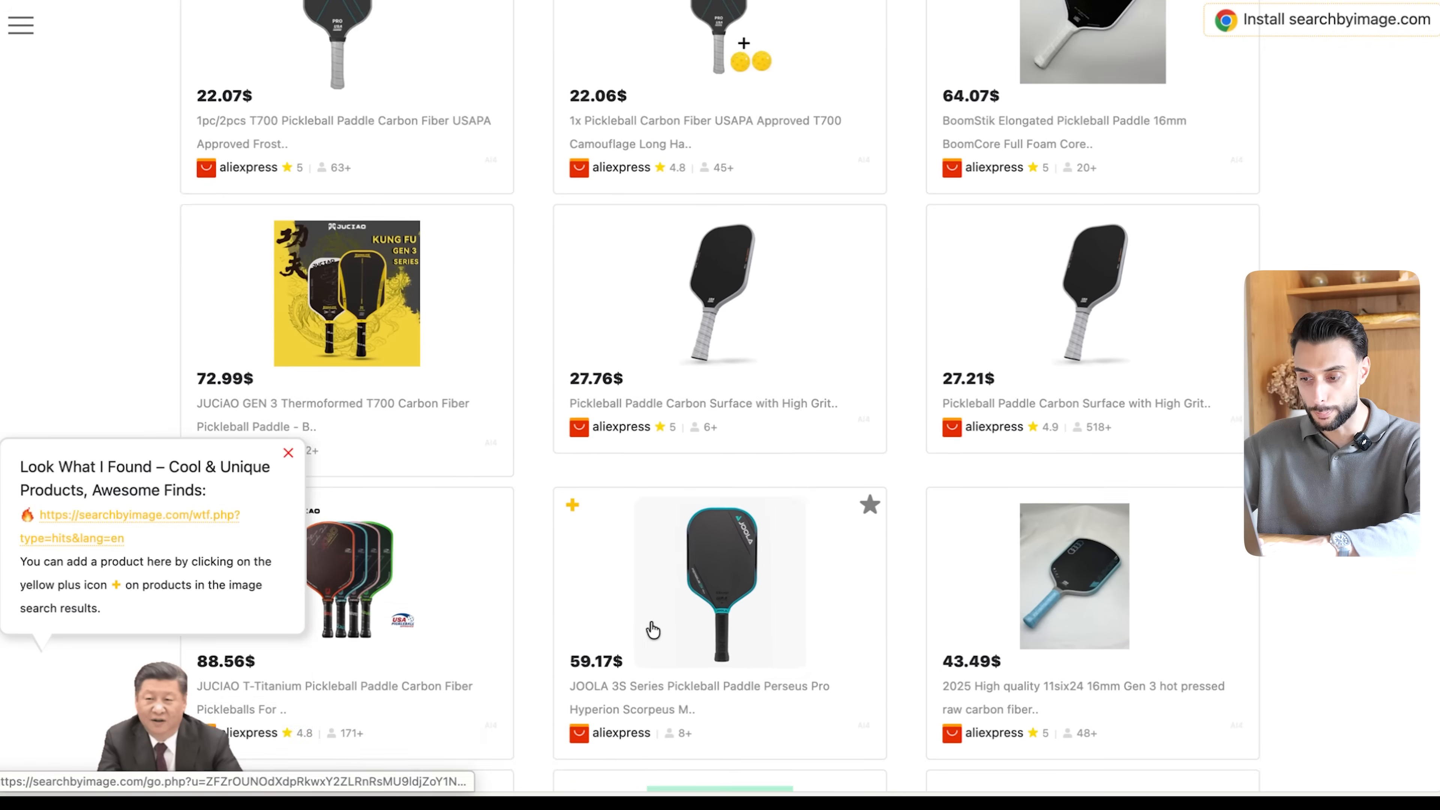
pyautogui.scroll(10, 650, 620)
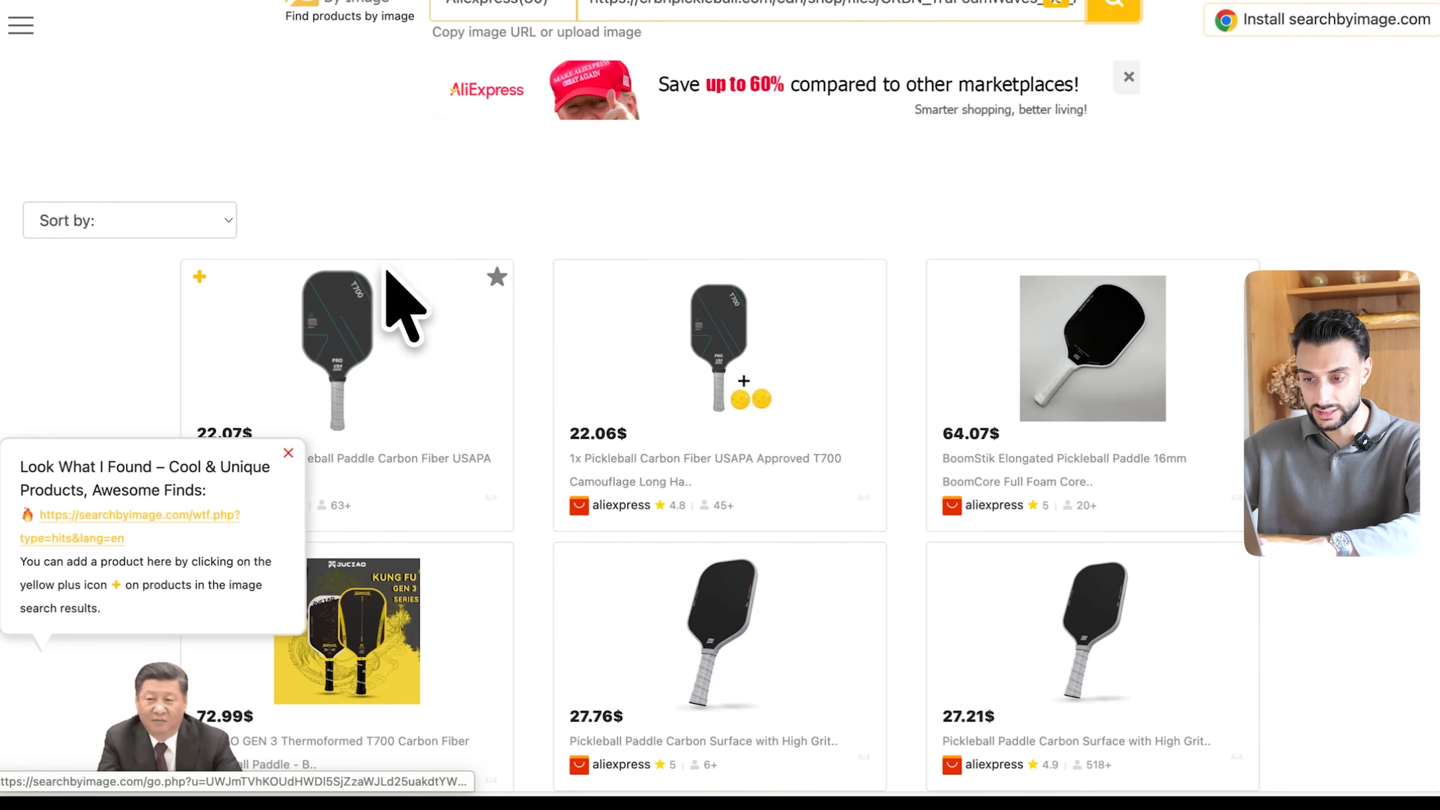
pyautogui.click(370, 331)
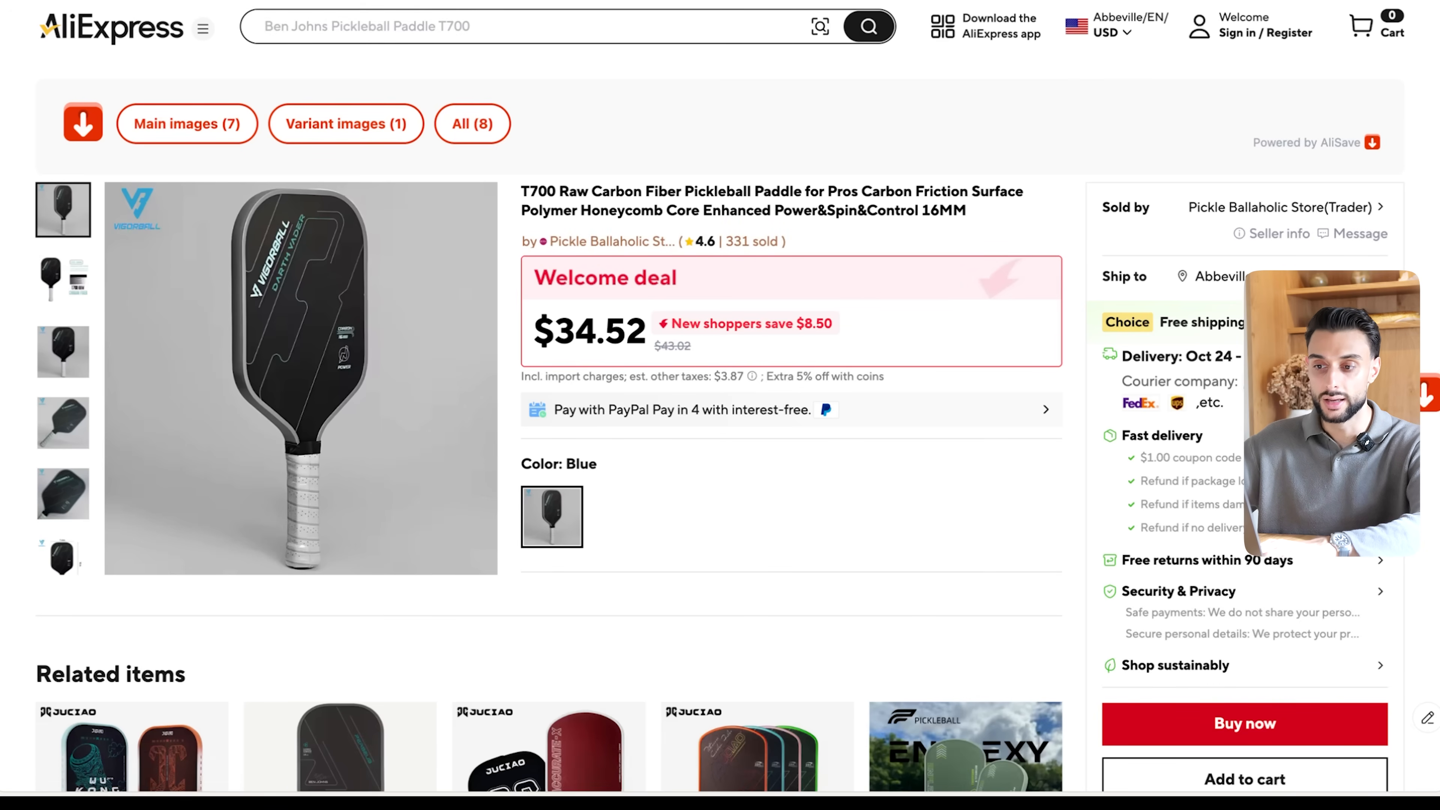
# - Switch to the AliExpress search for "pickle ball paddle" and compare the paddles and prices offered
pyautogui.click(465, 2)
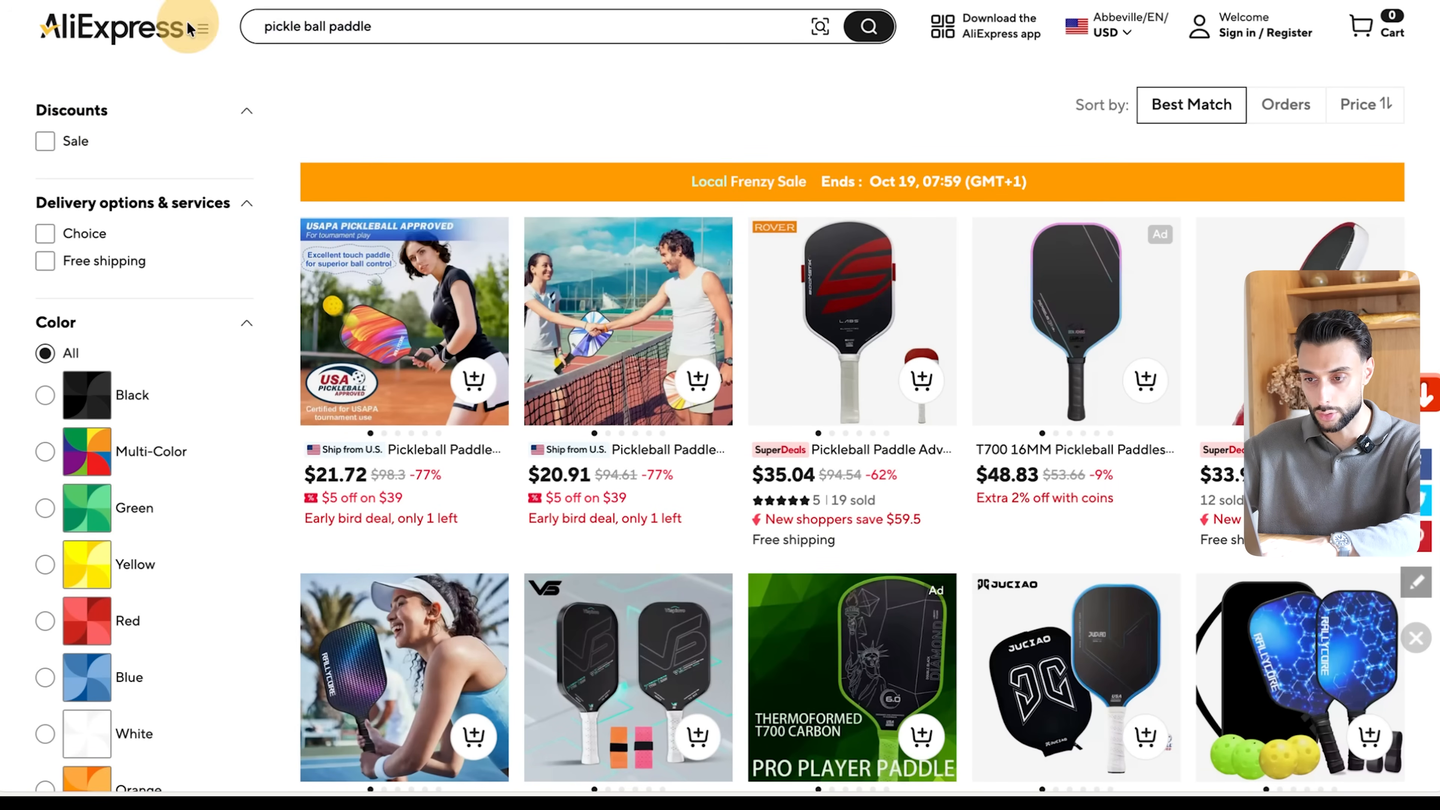
pyautogui.scroll(-2, 516, 257)
pyautogui.scroll(-8, 516, 257)
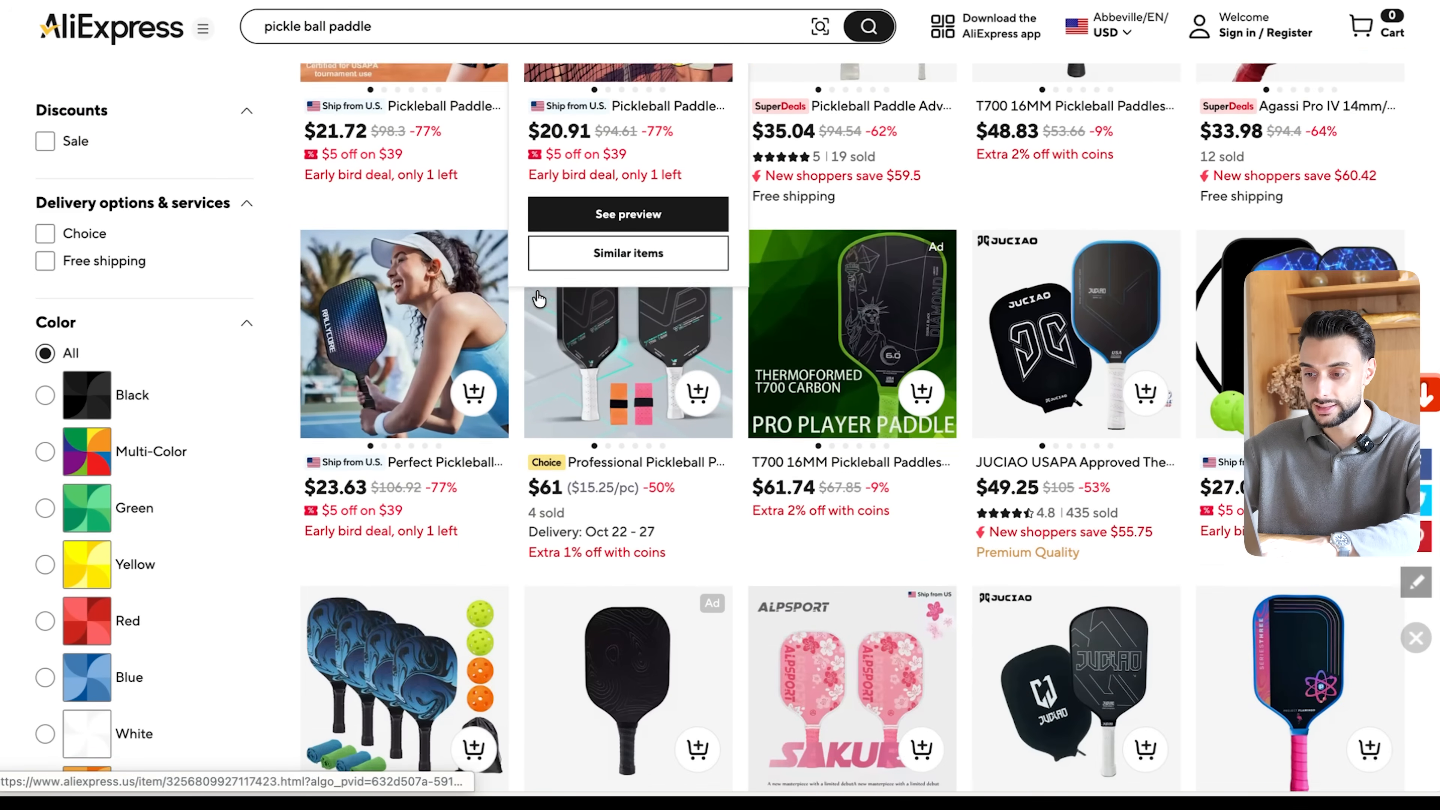
pyautogui.scroll(-15, 575, 461)
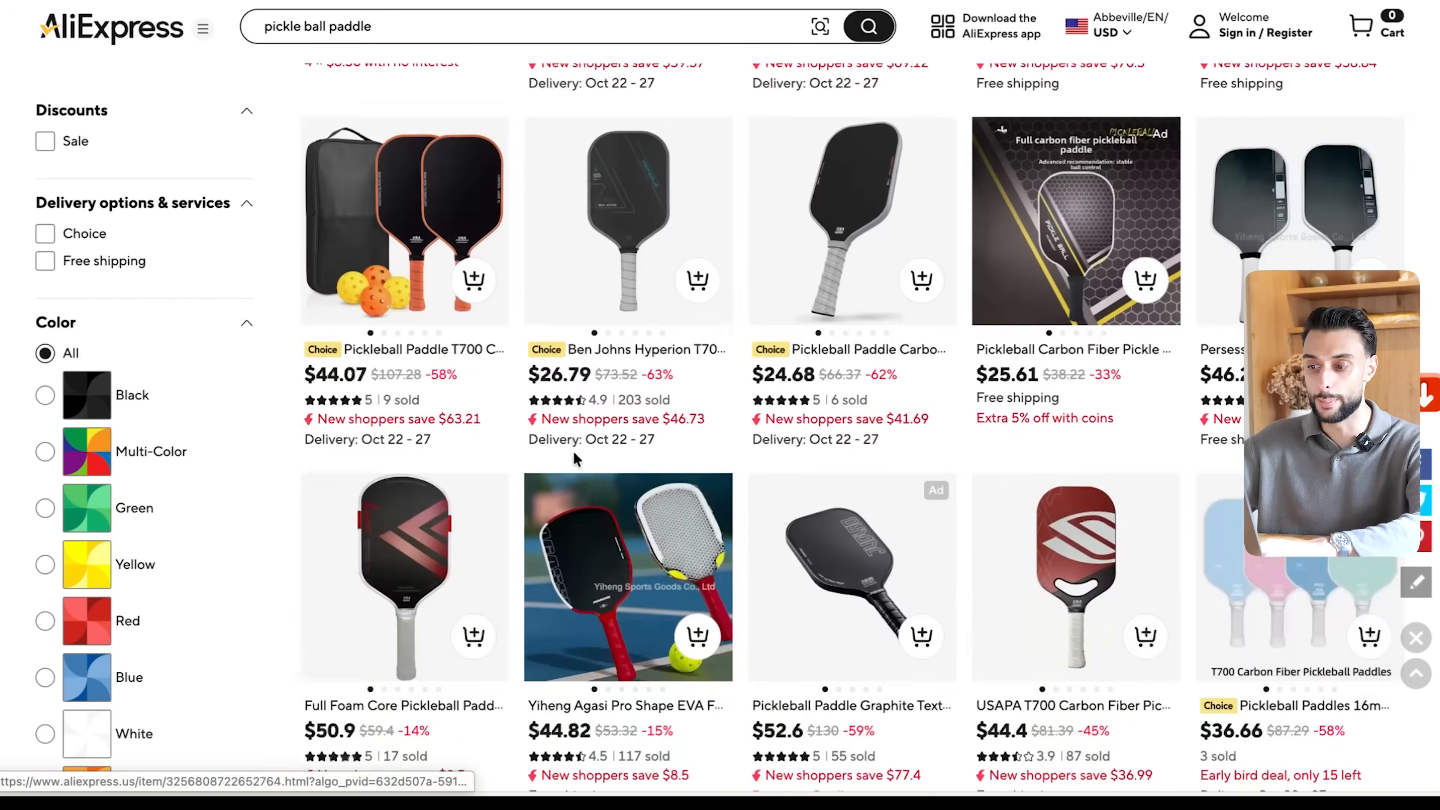
pyautogui.scroll(2, 575, 460)
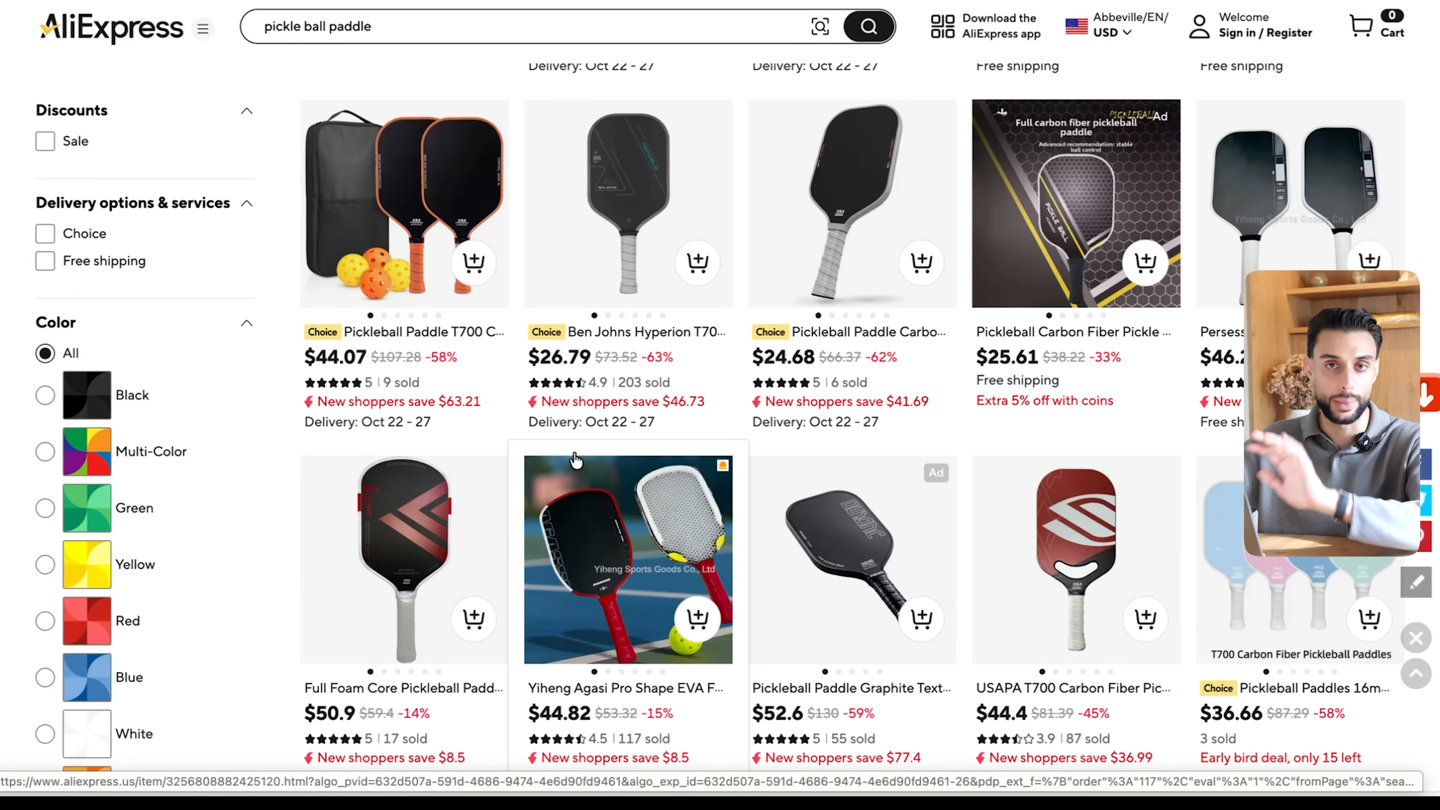
pyautogui.scroll(3, 575, 461)
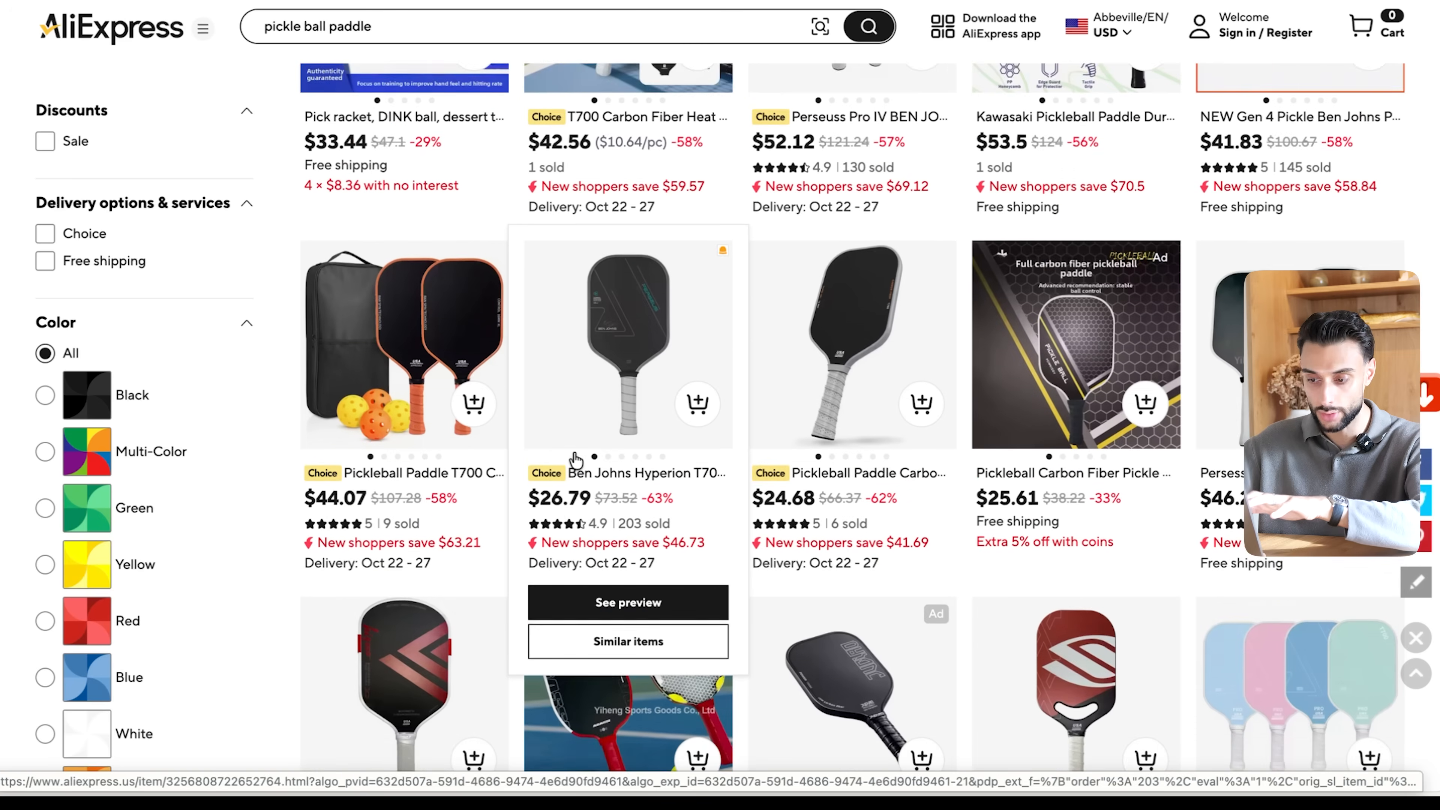
pyautogui.scroll(10, 575, 461)
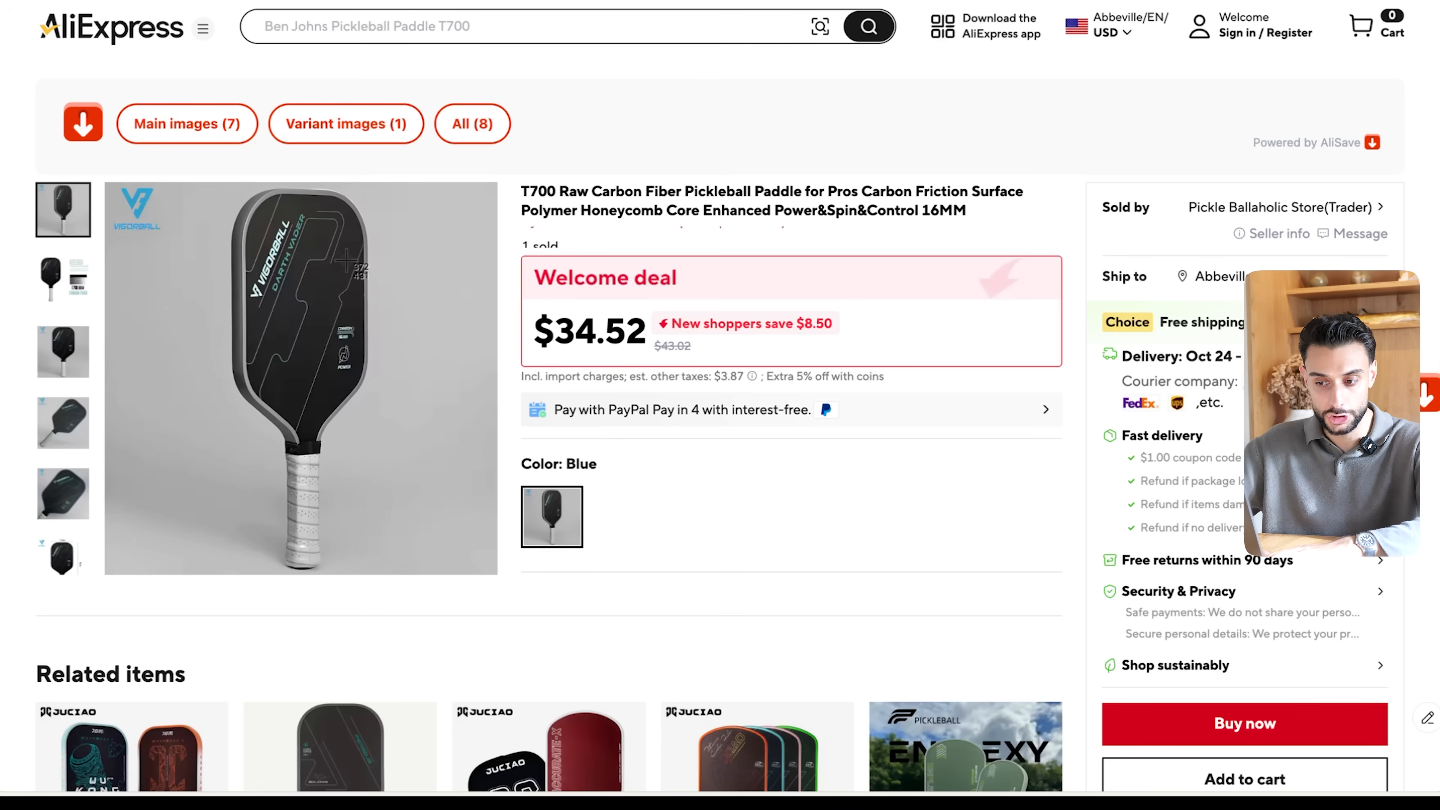
# - Capture the main paddle photo from the T700 Raw Carbon Fiber listing and show the listing's third photo
pyautogui.moveTo(194, 176); pyautogui.dragTo(441, 574)
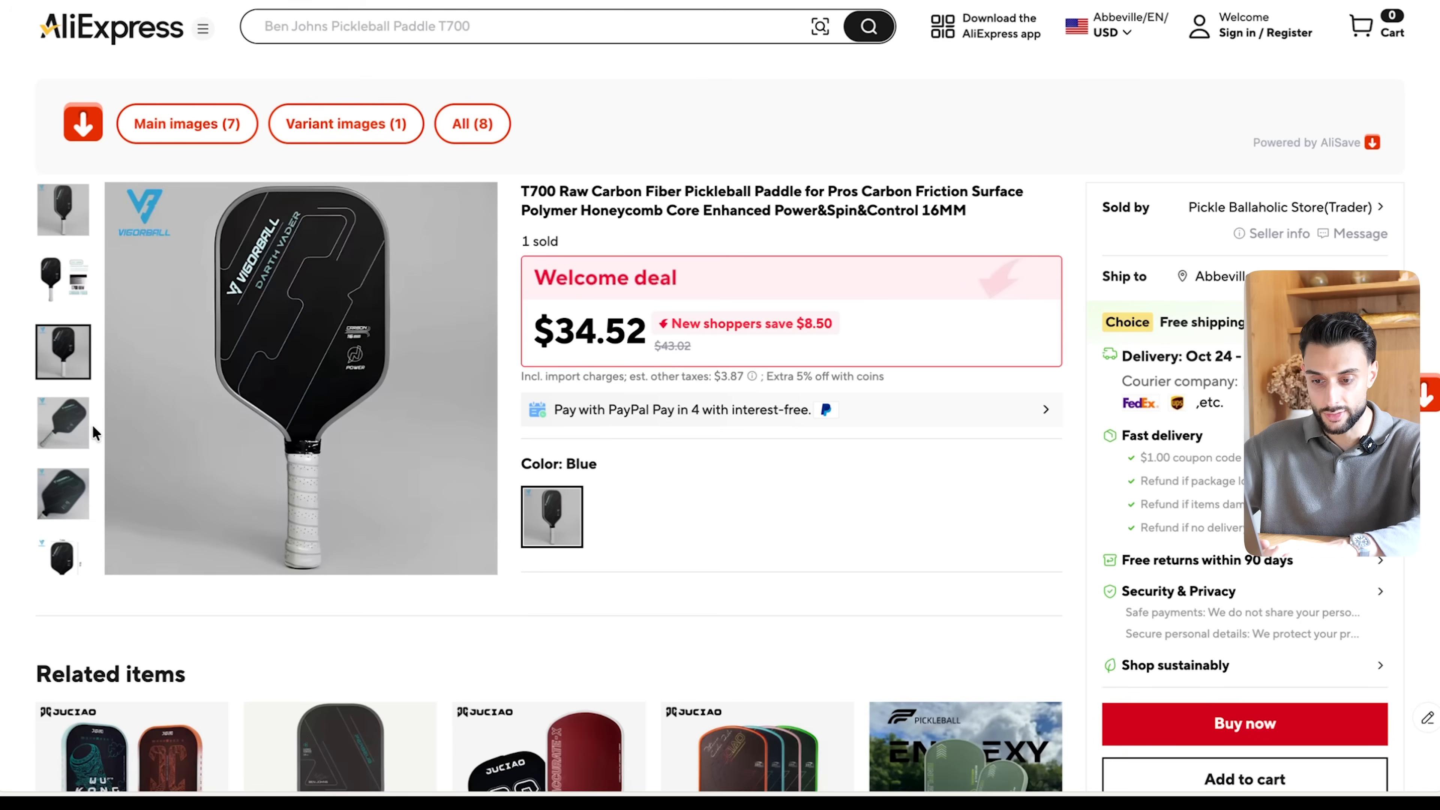
pyautogui.click(54, 348)
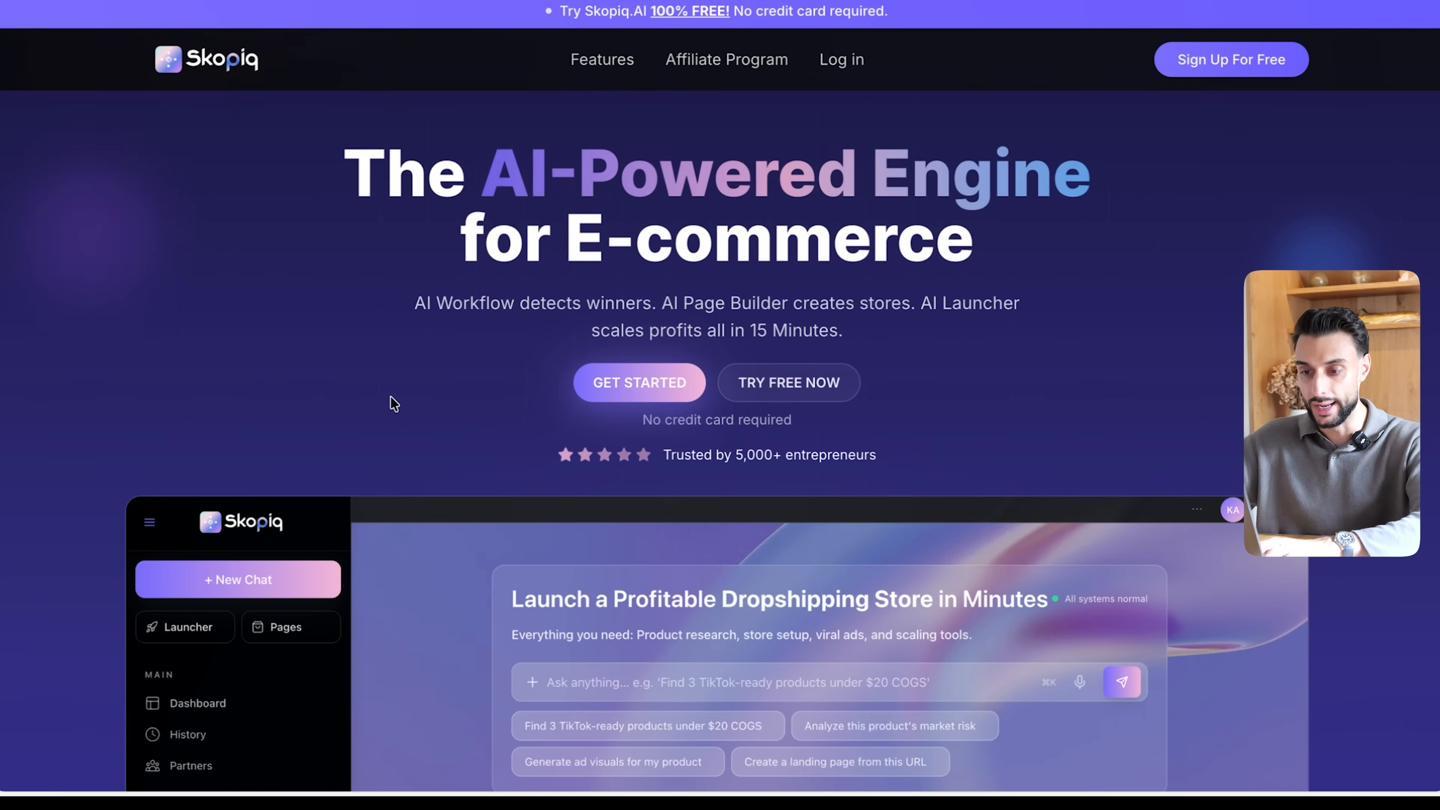
# - Switch to Skopiq, sign up for free, and open the AI Page Builder at its Branding Settings
pyautogui.click(1213, 68)
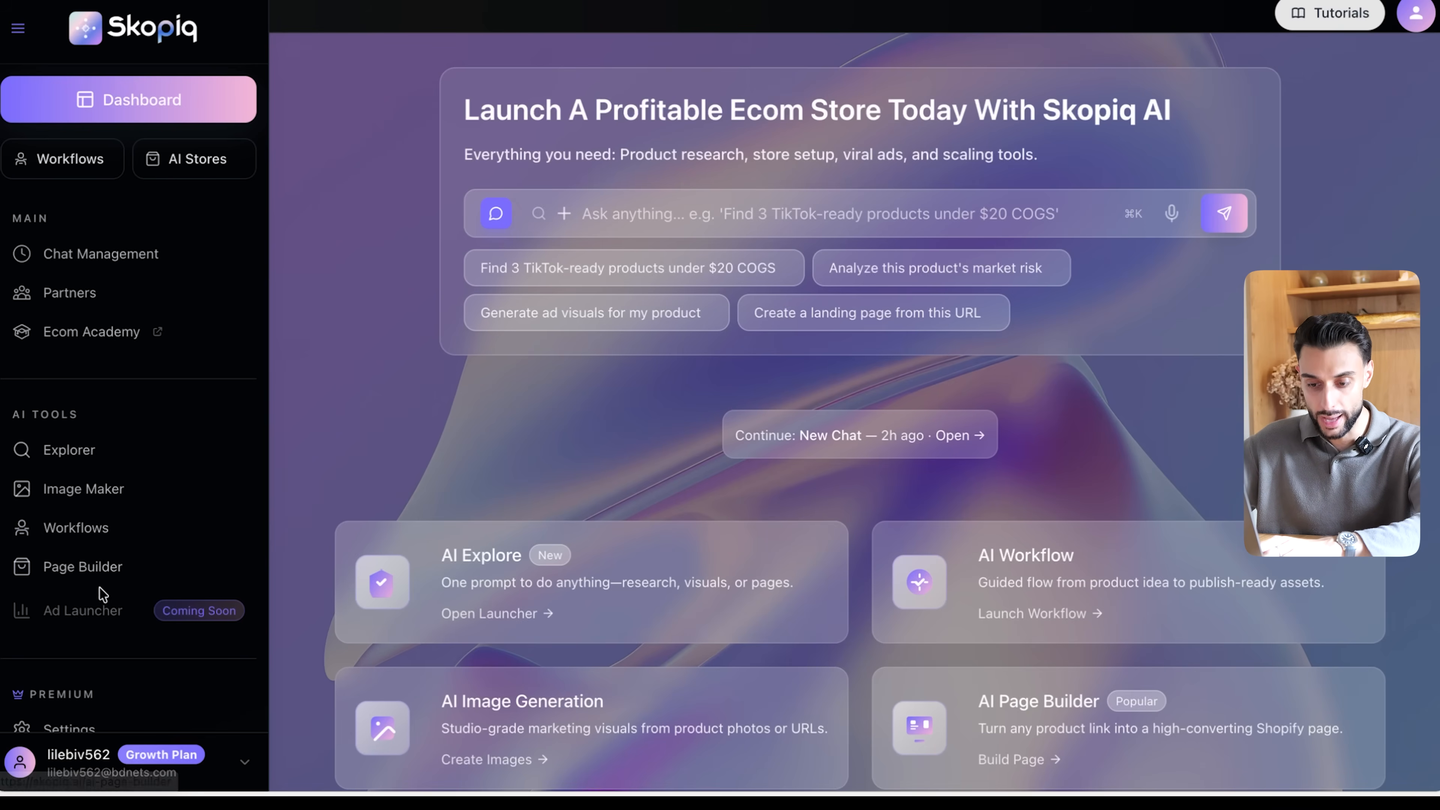
pyautogui.click(102, 570)
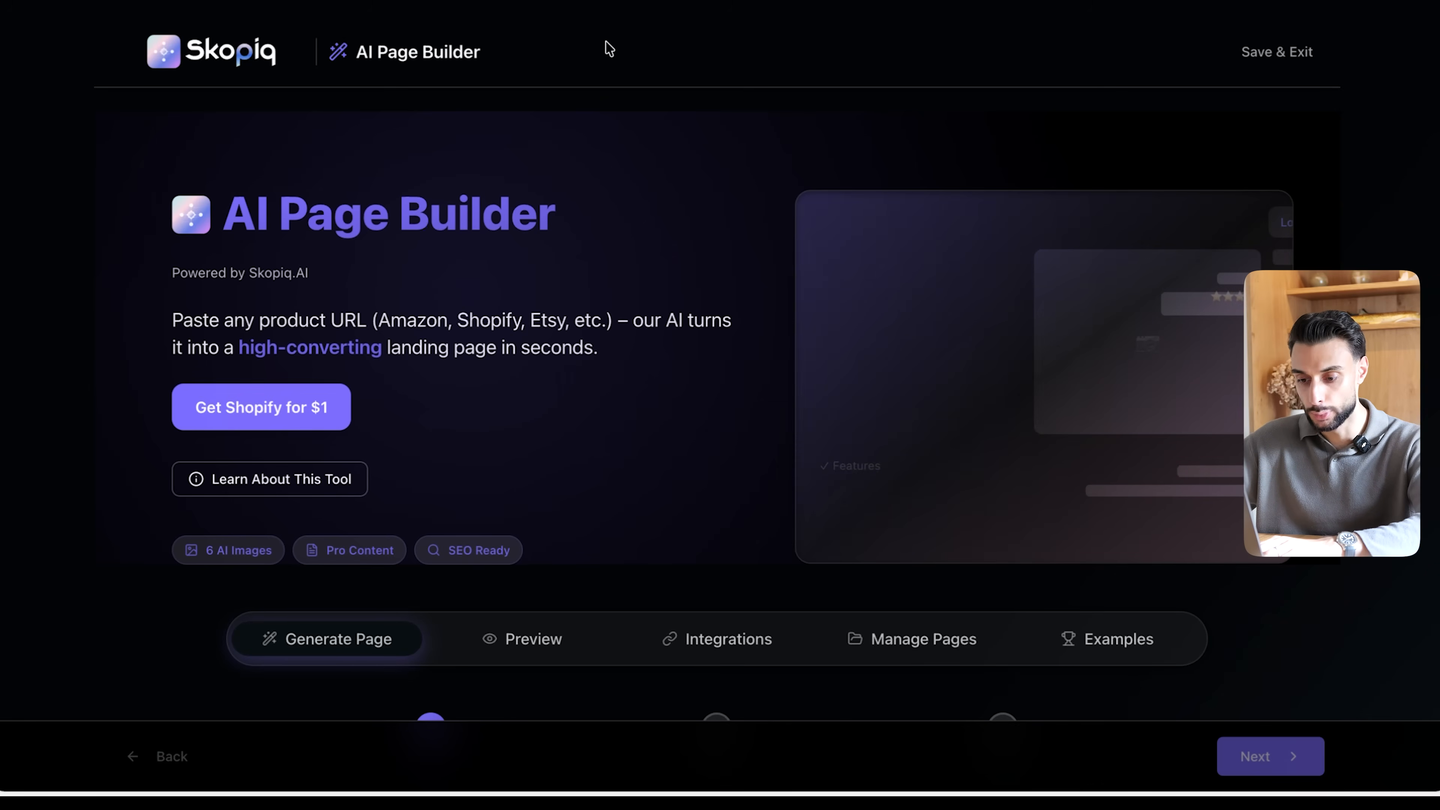
pyautogui.scroll(-9, 573, 153)
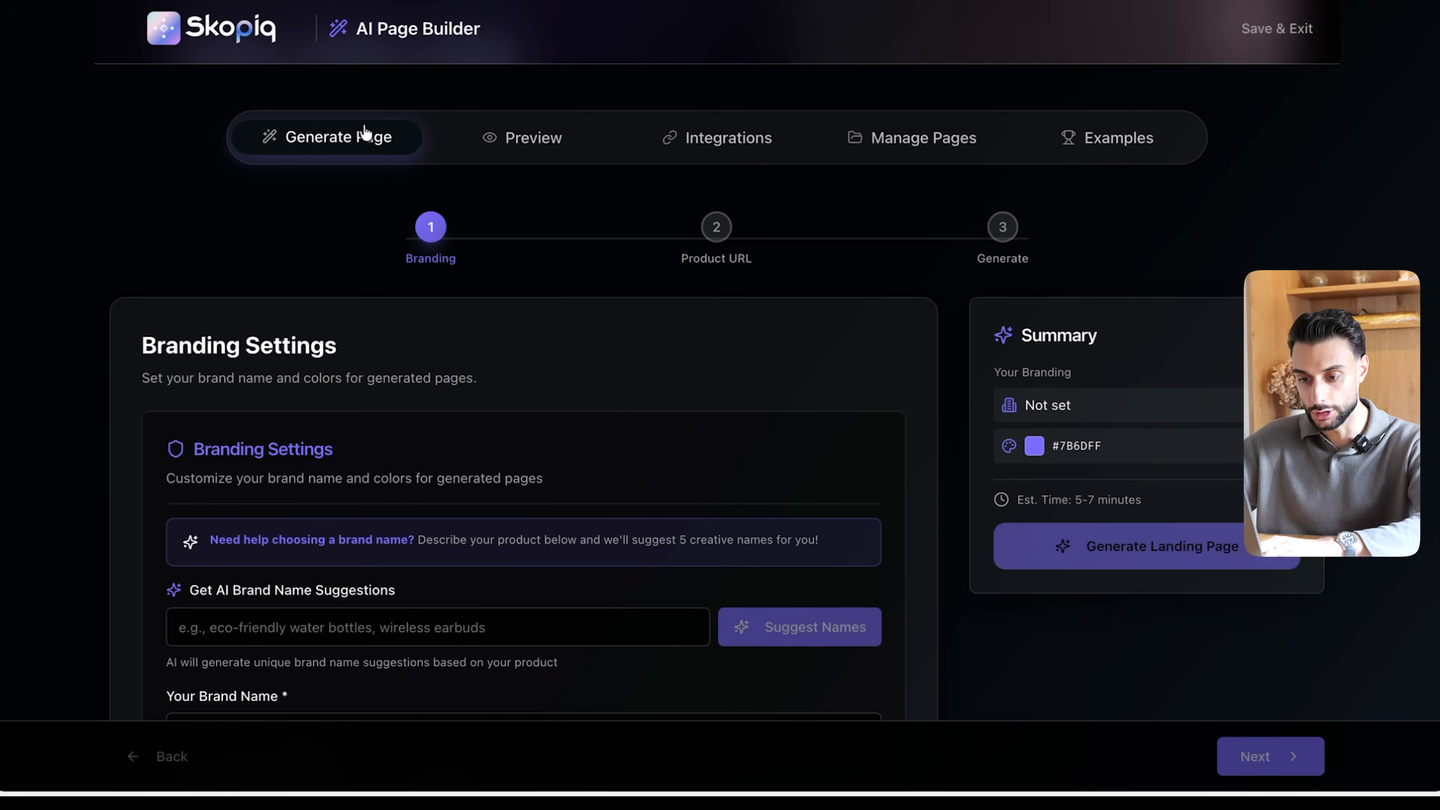
pyautogui.scroll(-3, 409, 270)
pyautogui.moveTo(127, 204); pyautogui.dragTo(476, 199)
pyautogui.click(478, 195)
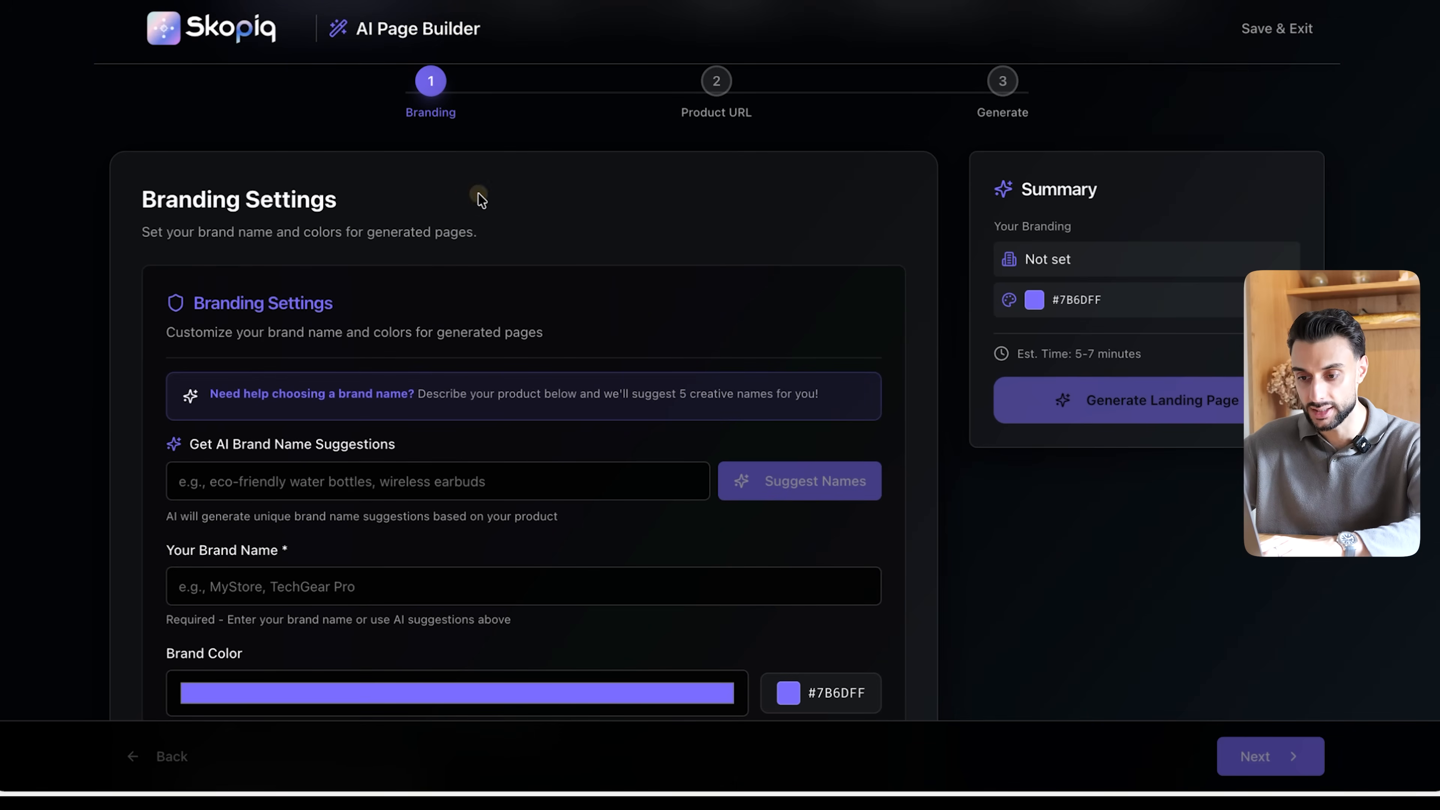
pyautogui.scroll(-2, 479, 196)
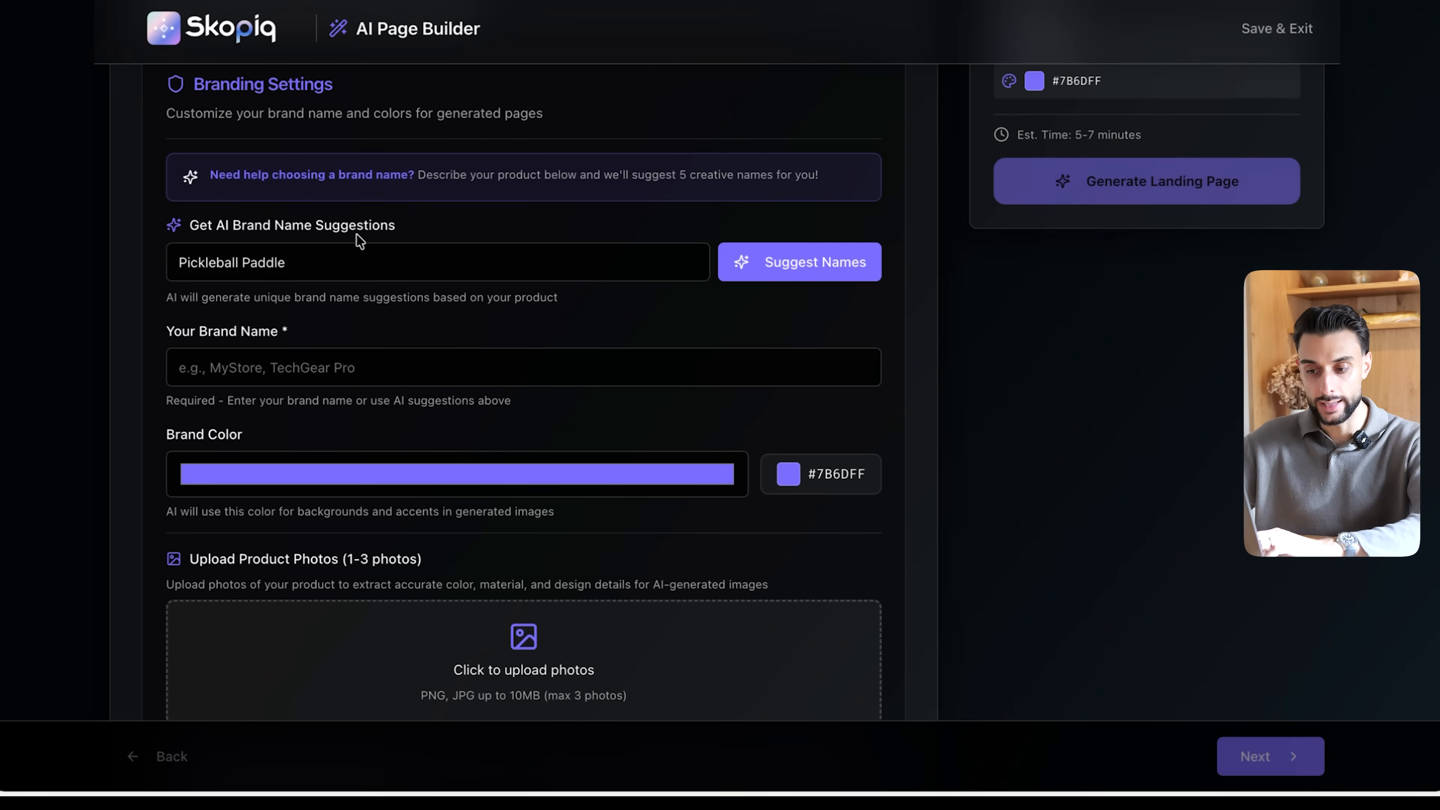
# - Generate brand name suggestions for "Pickleball Paddle" and choose PaddleTide with the Electric Lime (#32CD32) brand color
pyautogui.click(325, 274)
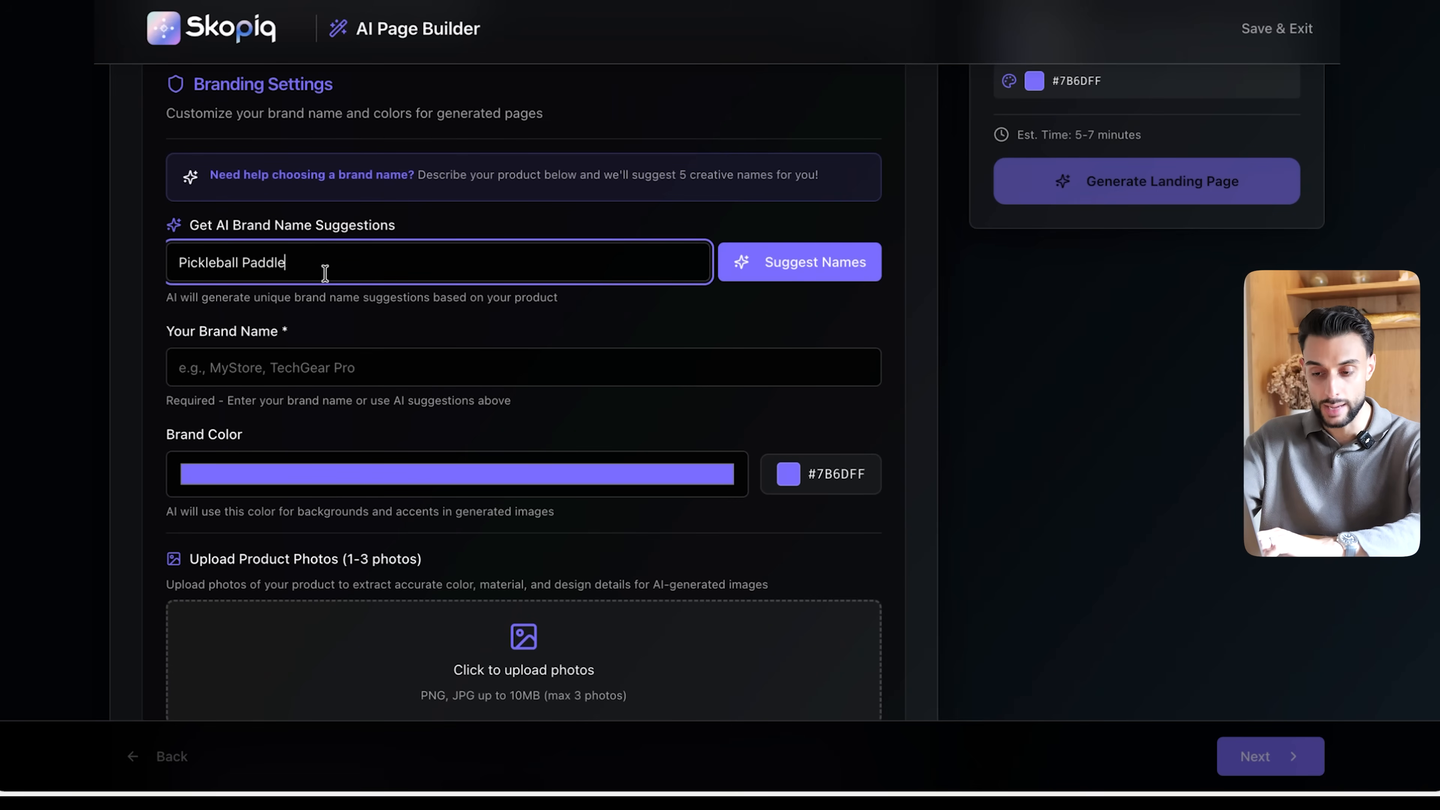
pyautogui.click(838, 258)
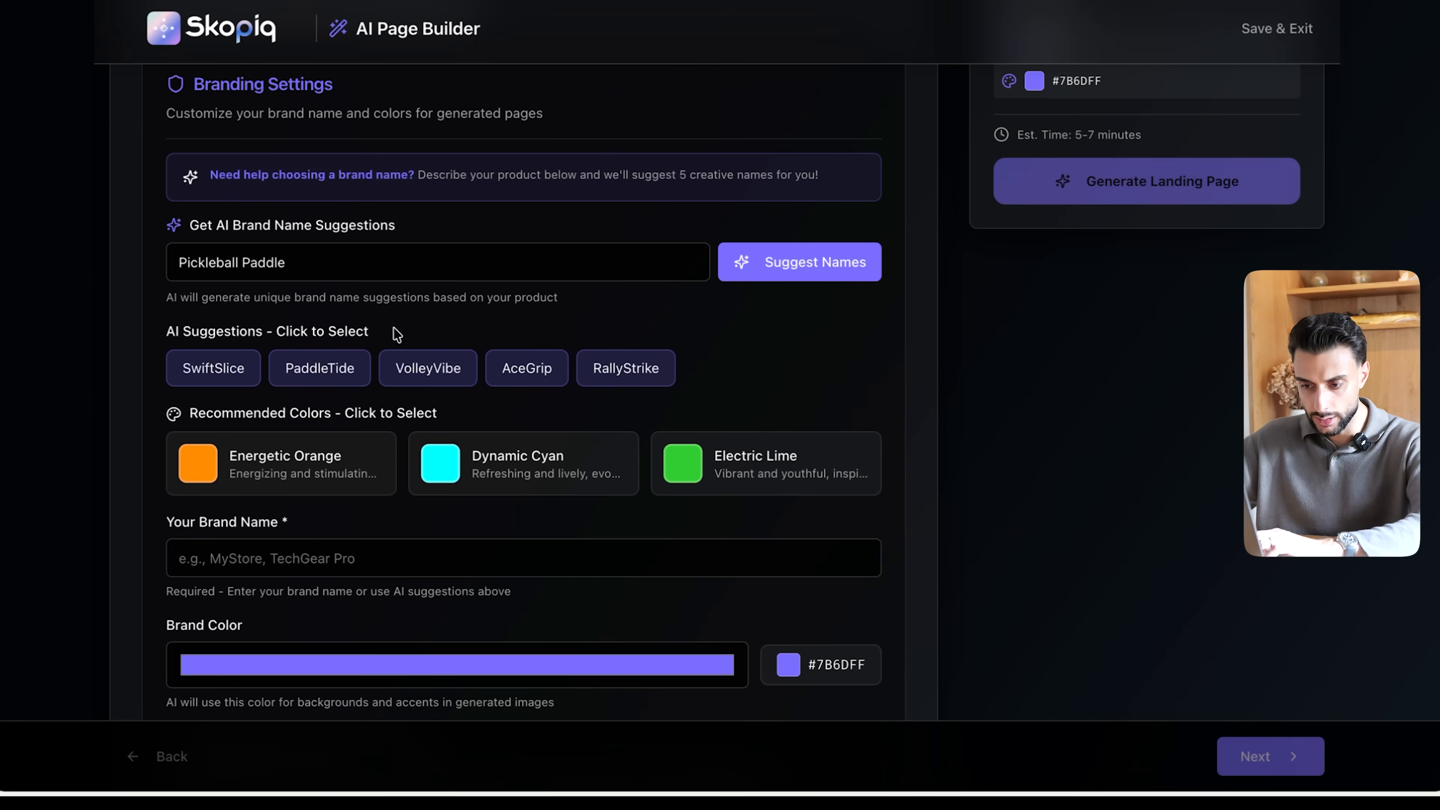
pyautogui.click(323, 381)
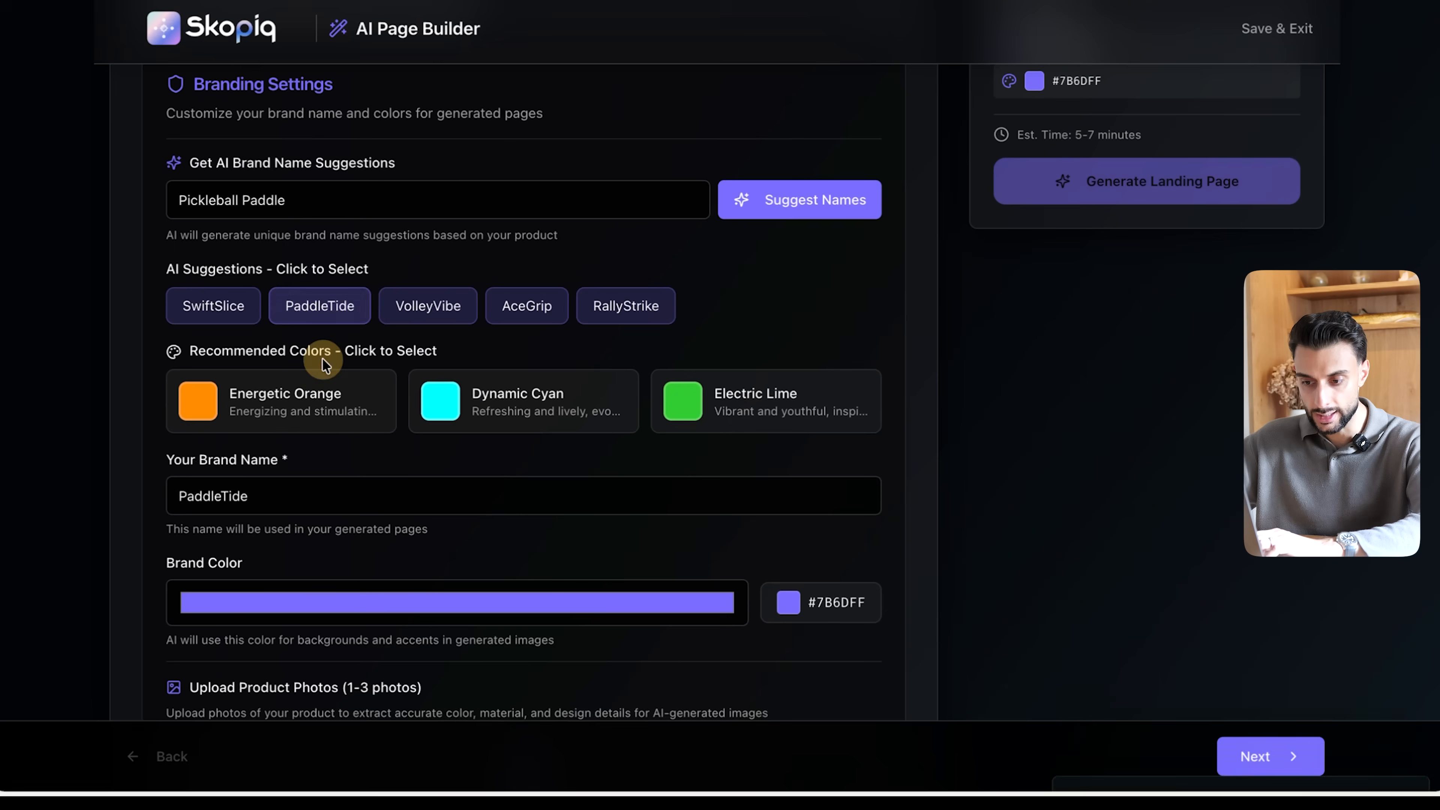
pyautogui.click(777, 404)
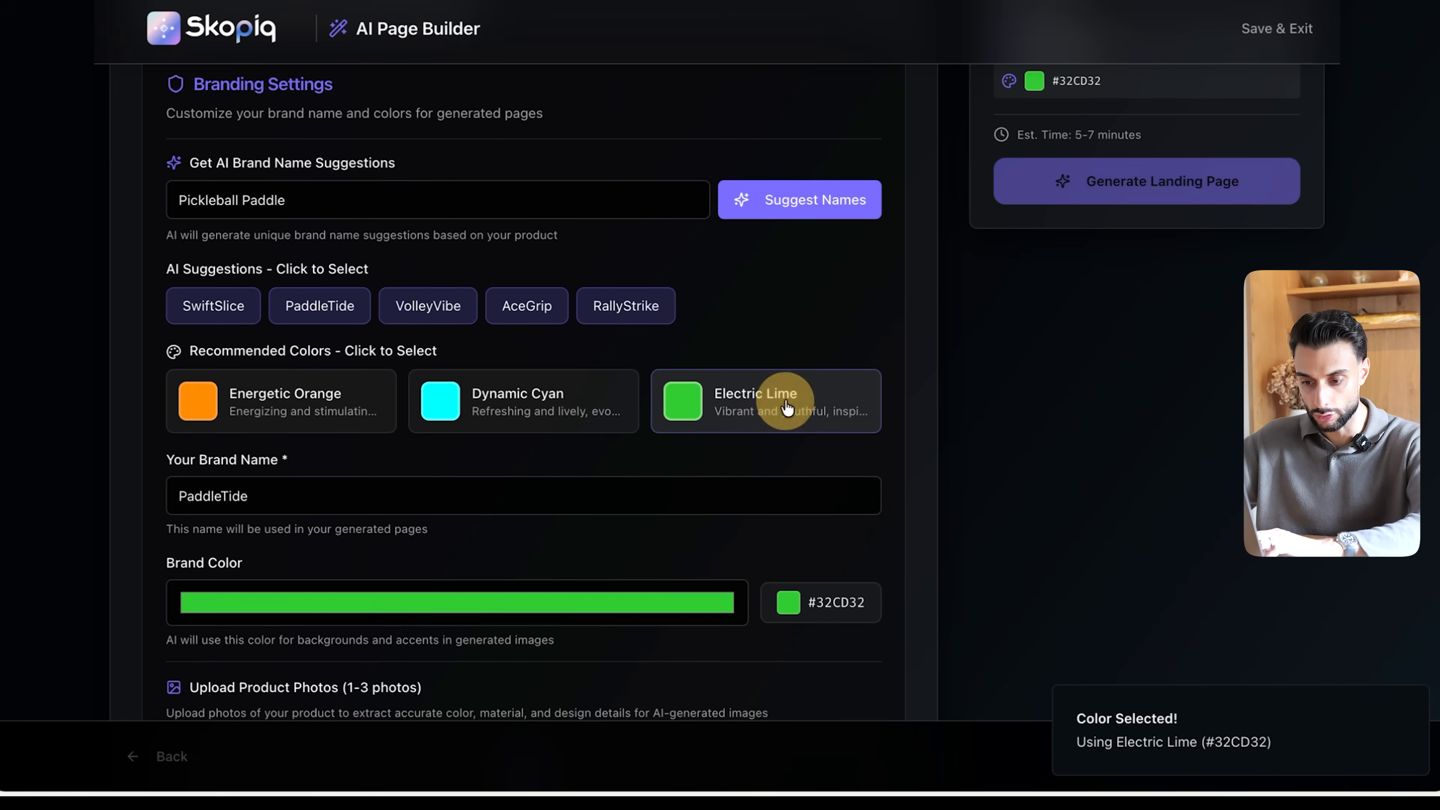
# - Upload two product photos of the paddle, review the extracted product details, and continue to the Product URL stage
pyautogui.scroll(-1, 794, 345)
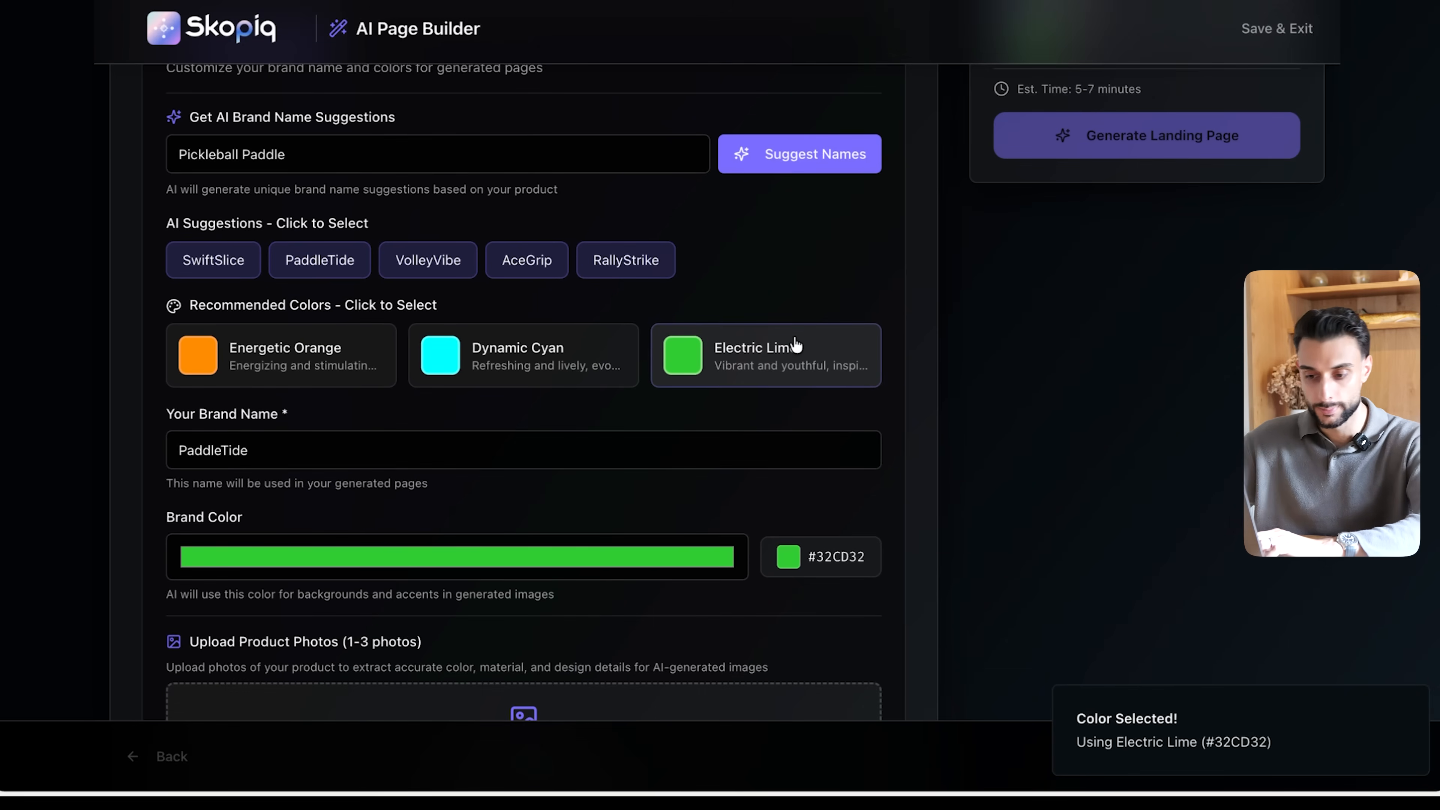
pyautogui.scroll(-5, 795, 336)
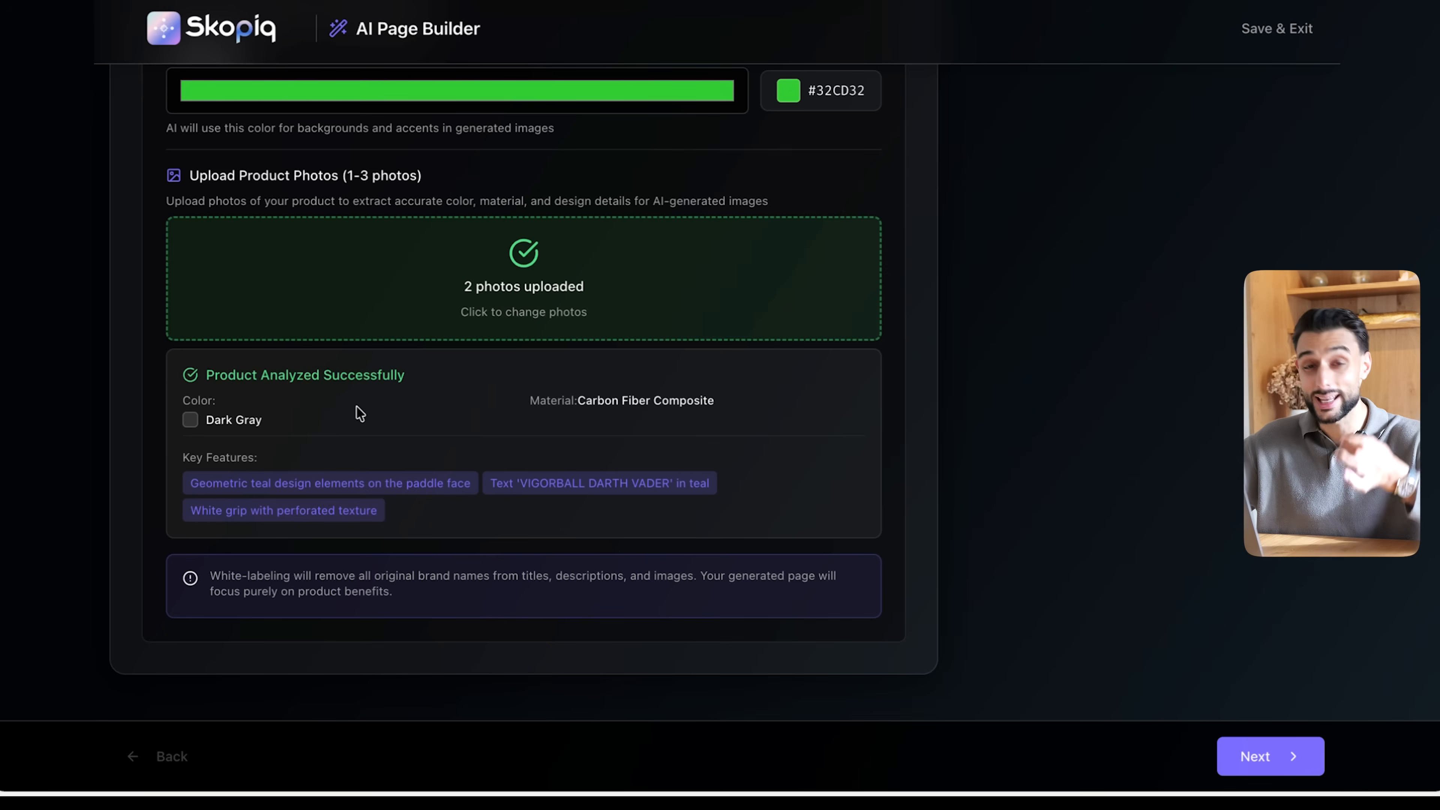
pyautogui.scroll(1, 357, 405)
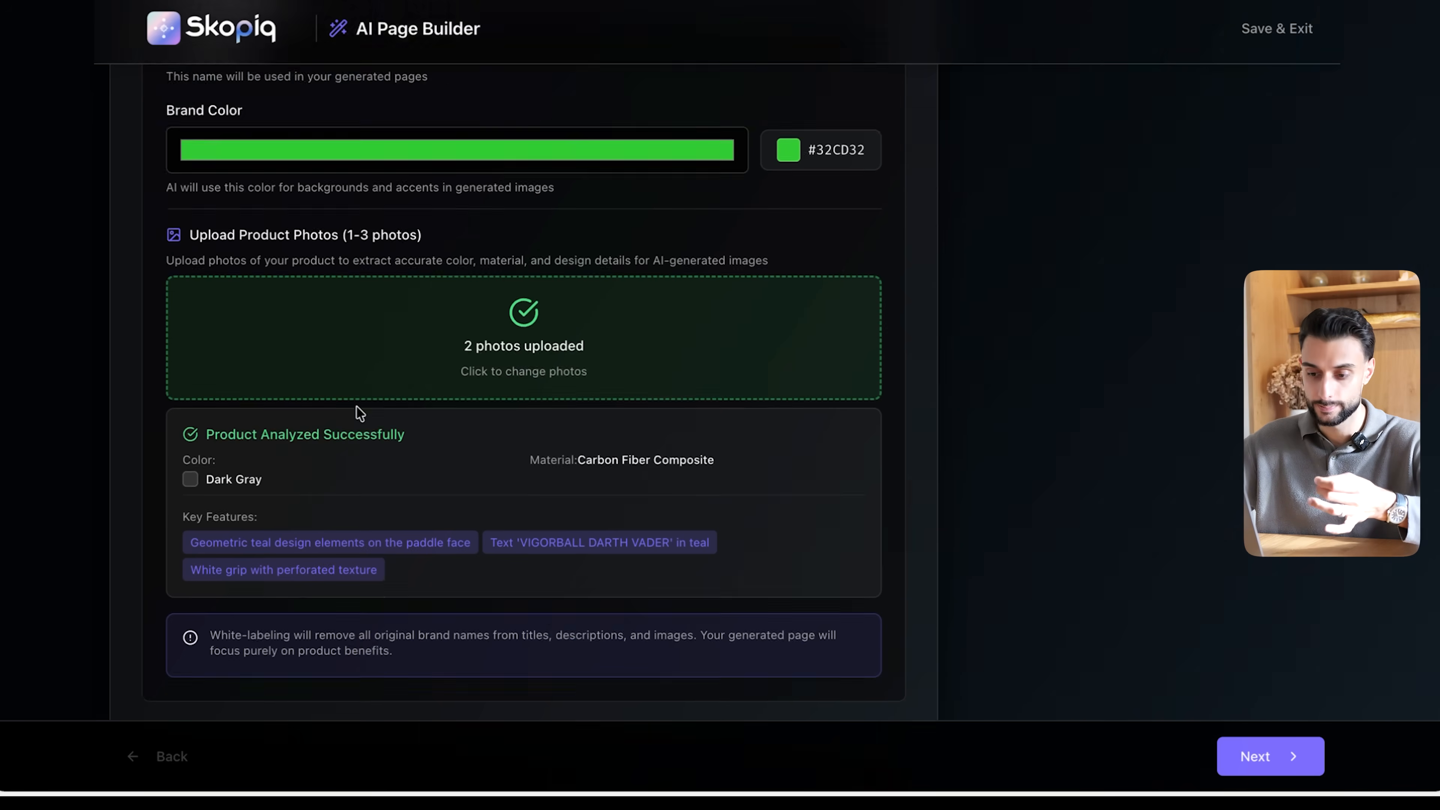
pyautogui.scroll(-2, 357, 405)
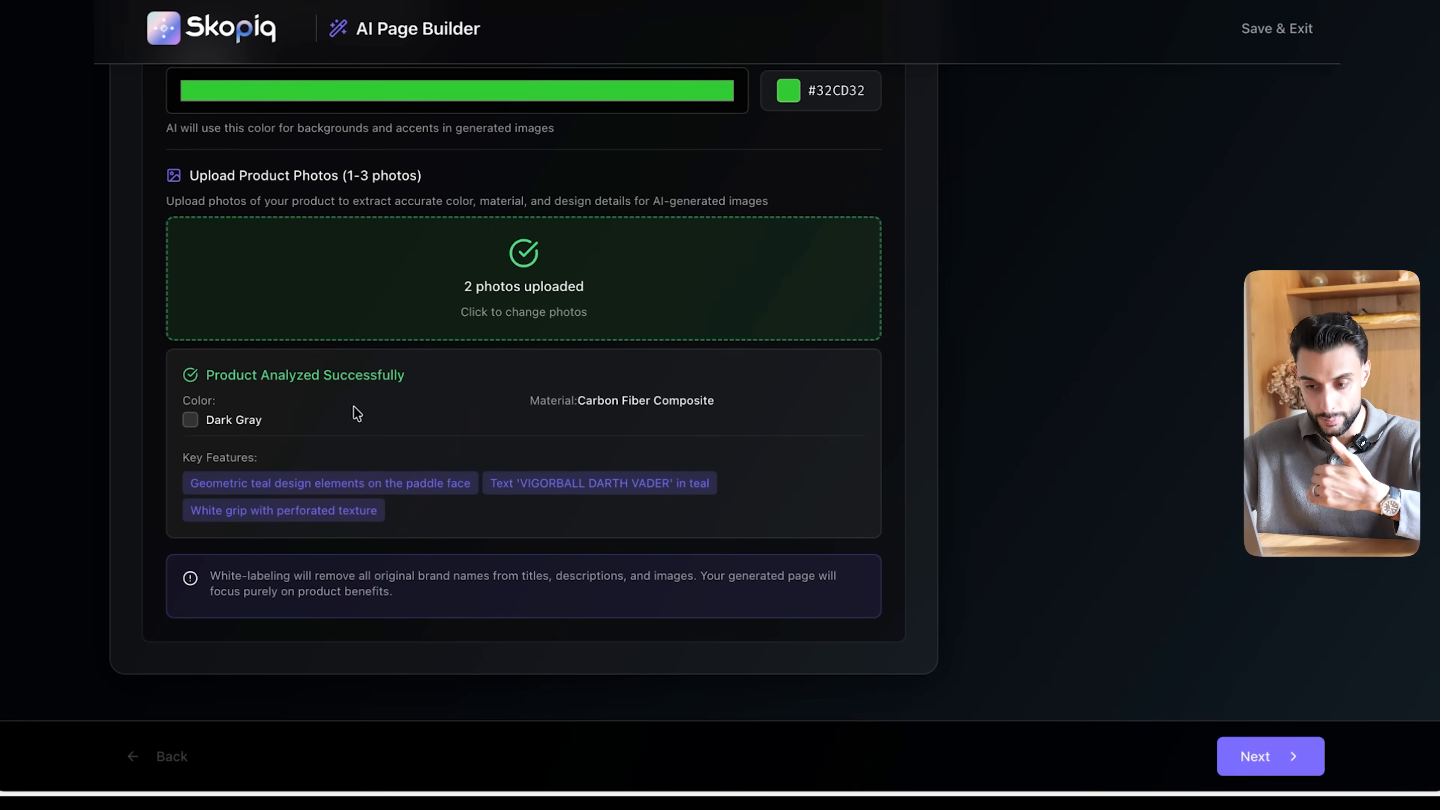
pyautogui.scroll(10, 357, 409)
pyautogui.scroll(-10, 382, 412)
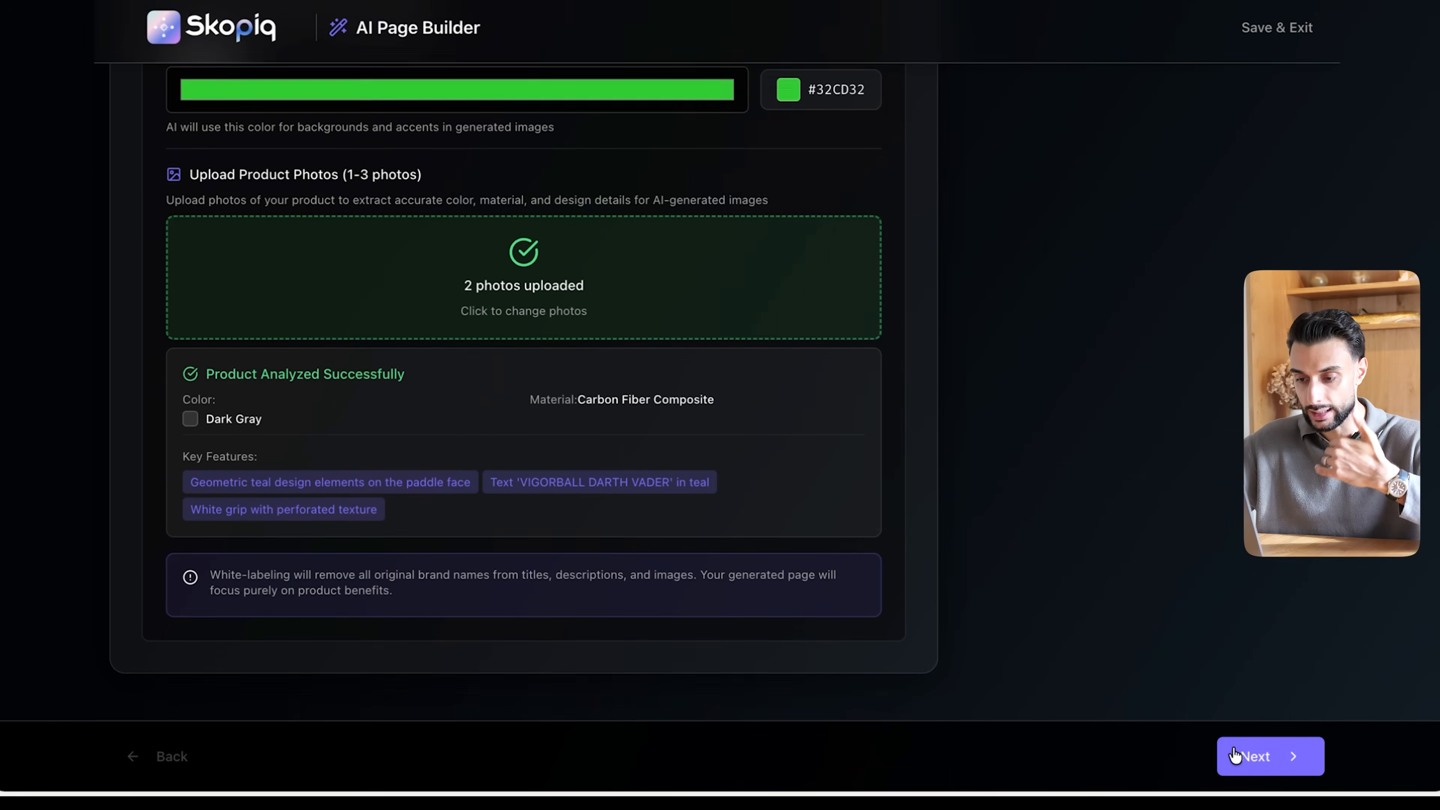
pyautogui.click(1235, 755)
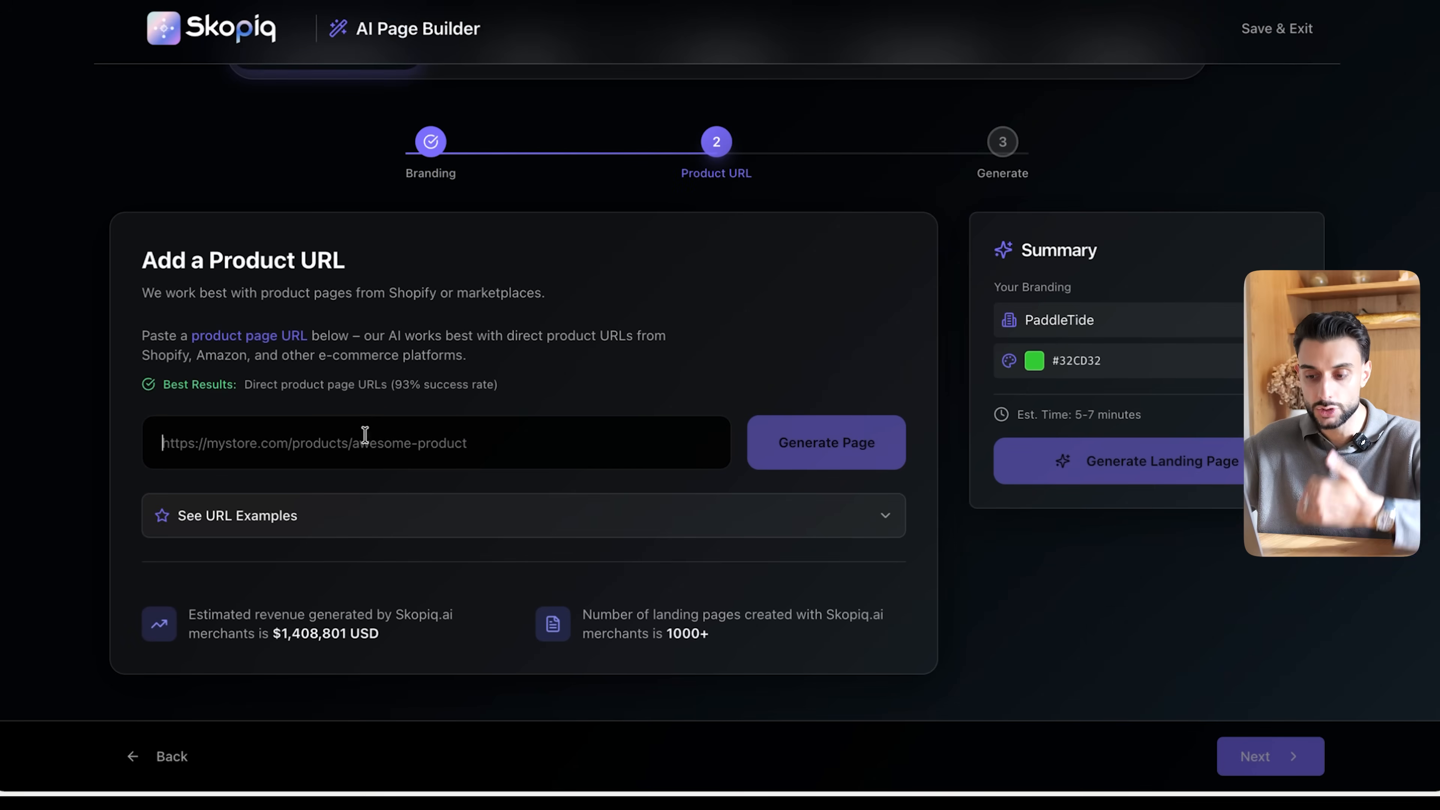
# - Copy the web address of the CRBN⁴ TruFoam Waves (Hybrid, AeroCurve) page and enter it as the product URL
pyautogui.click(447, 347)
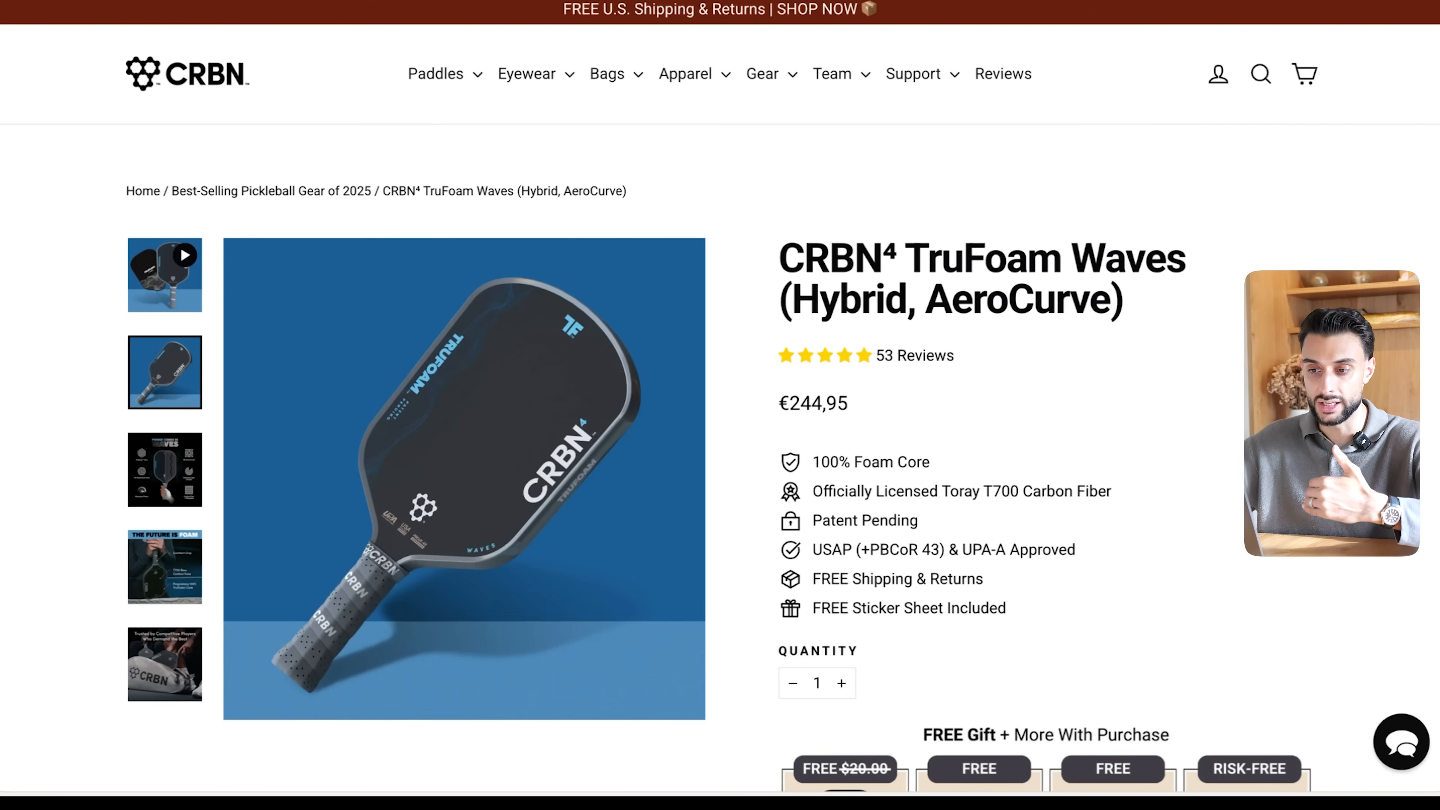
pyautogui.moveTo(436, 74)
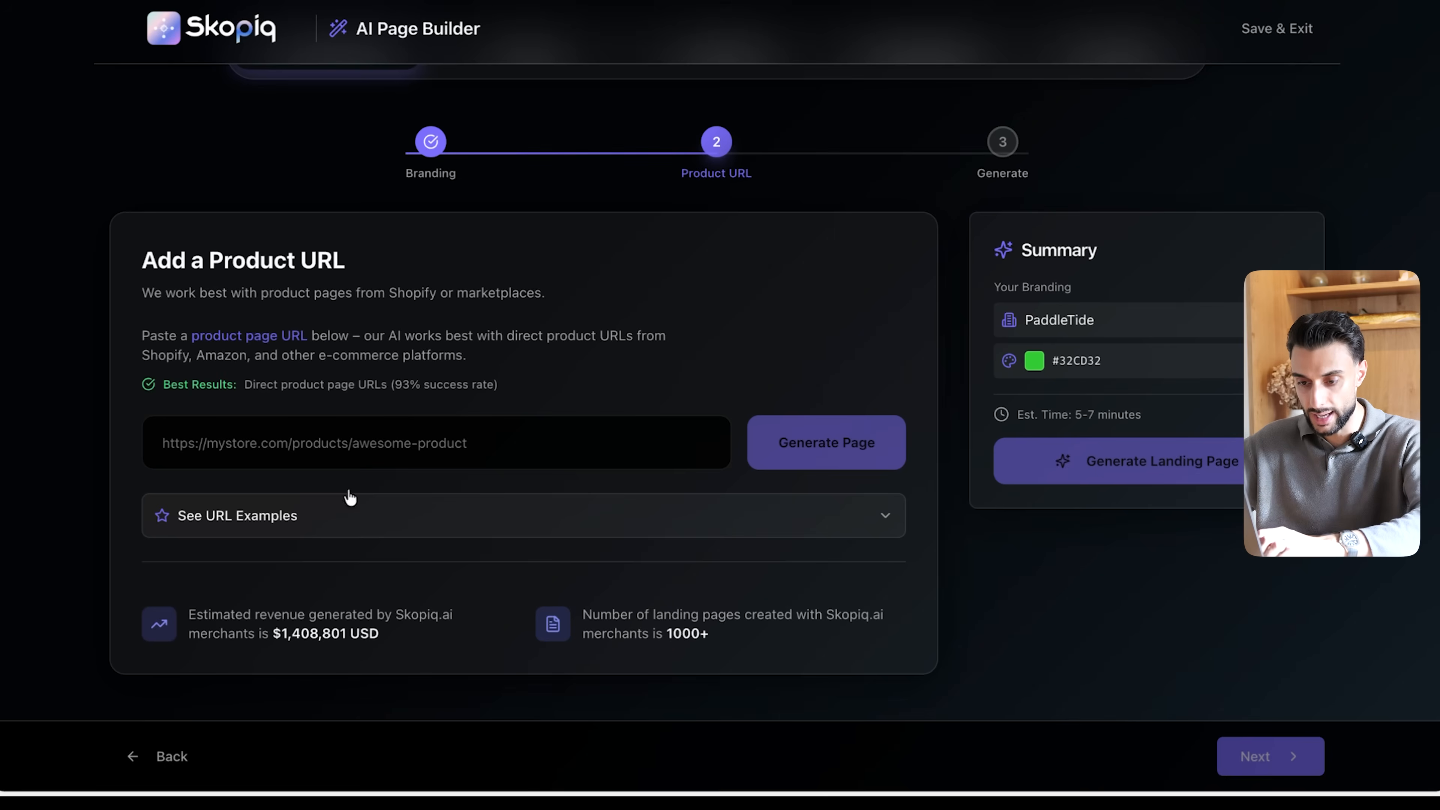
pyautogui.click(313, 435)
pyautogui.hotkey('ctrl', 'v')
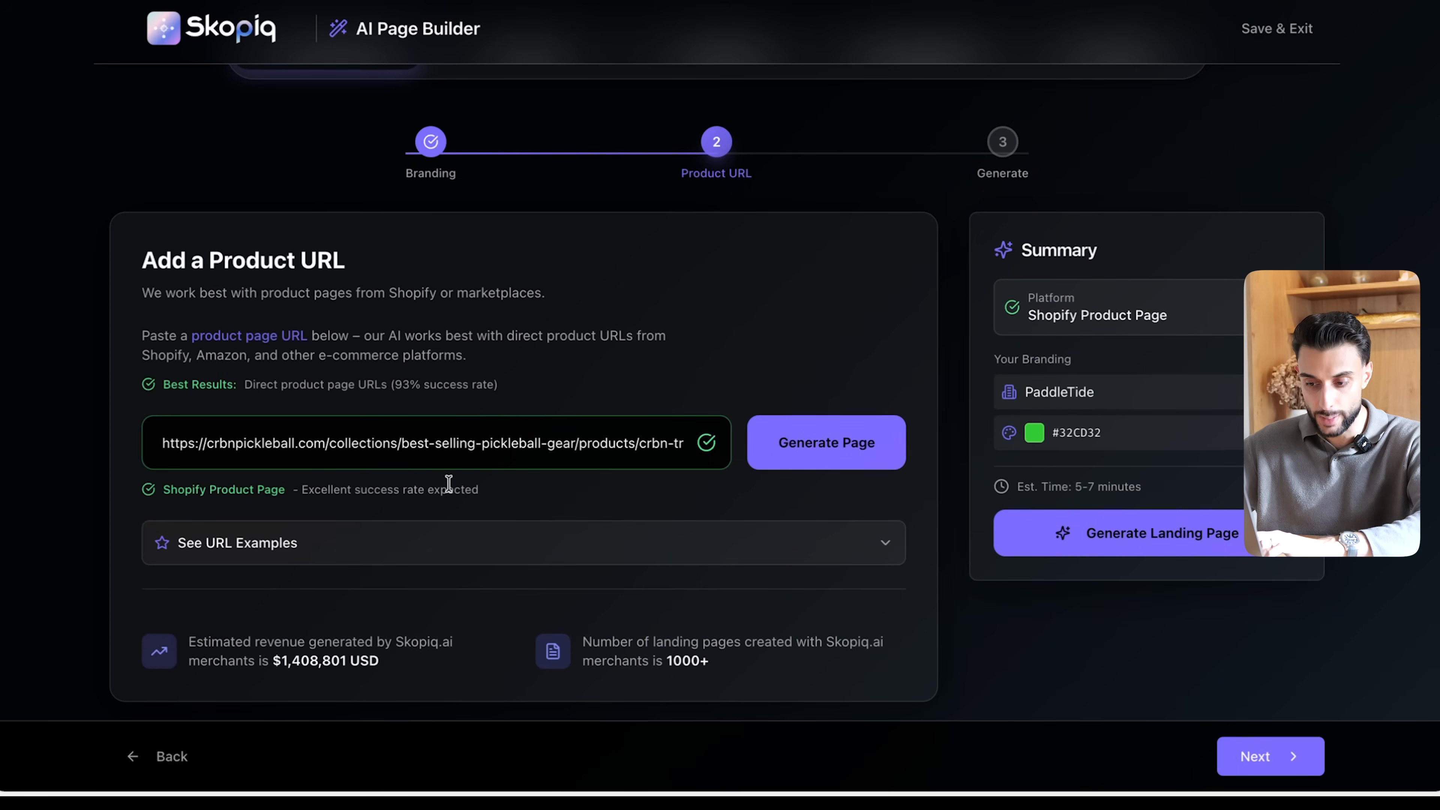
pyautogui.moveTo(481, 489); pyautogui.dragTo(129, 487)
pyautogui.click(128, 487)
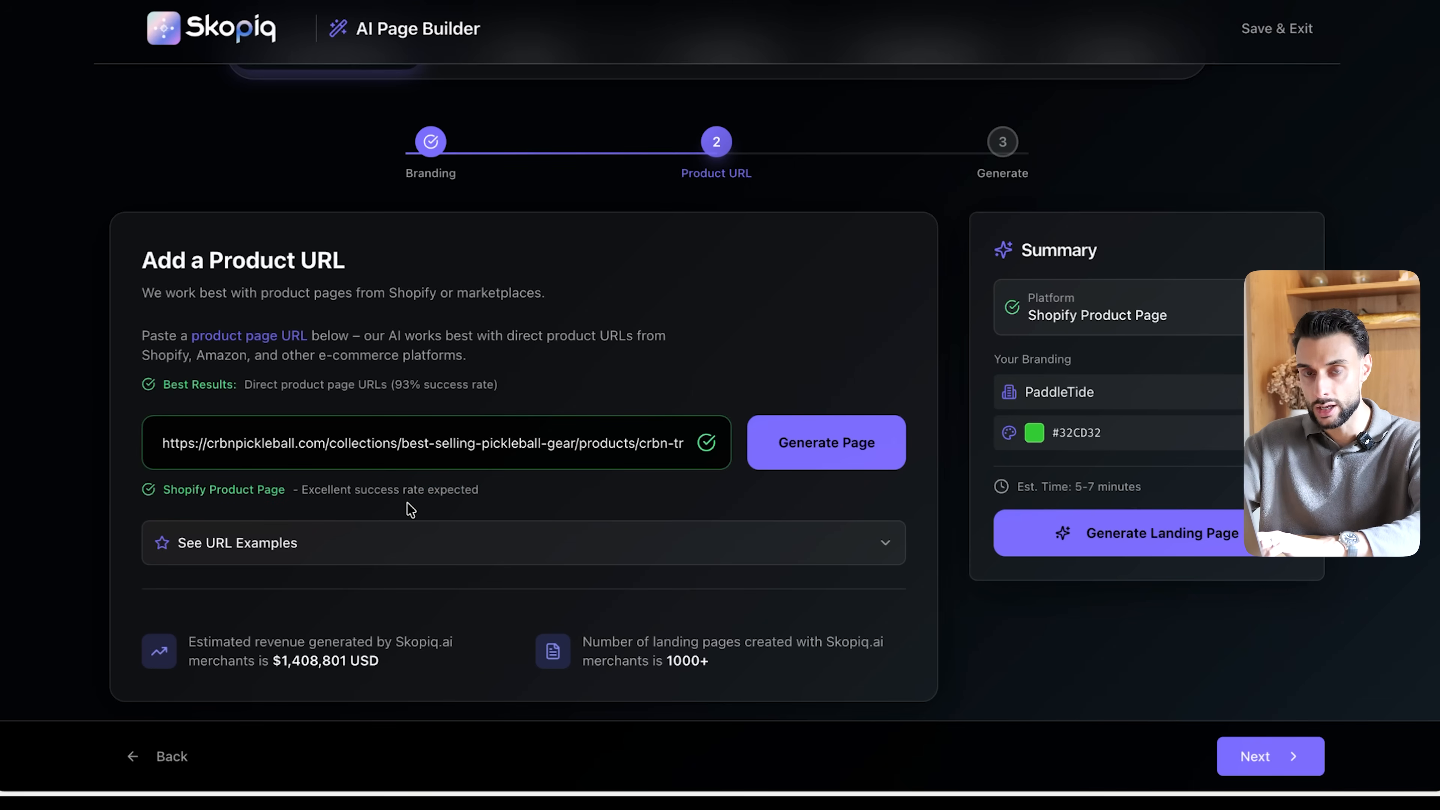
pyautogui.moveTo(185, 491); pyautogui.dragTo(421, 489)
pyautogui.click(421, 490)
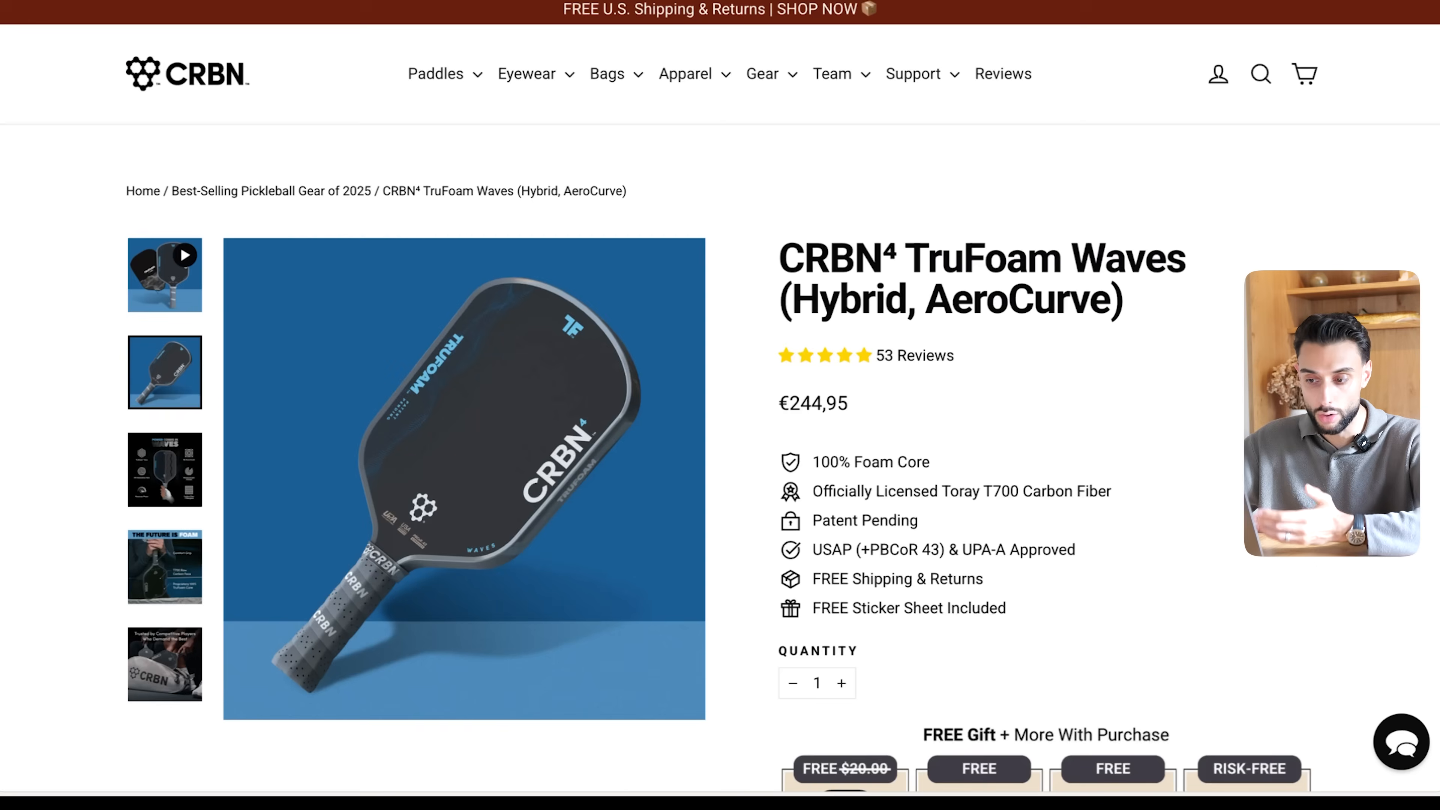
# - Look over the CRBN⁴ TruFoam Waves source page and generate the PaddleTide landing page from its URL
pyautogui.scroll(-4, 453, 311)
pyautogui.scroll(-5, 453, 311)
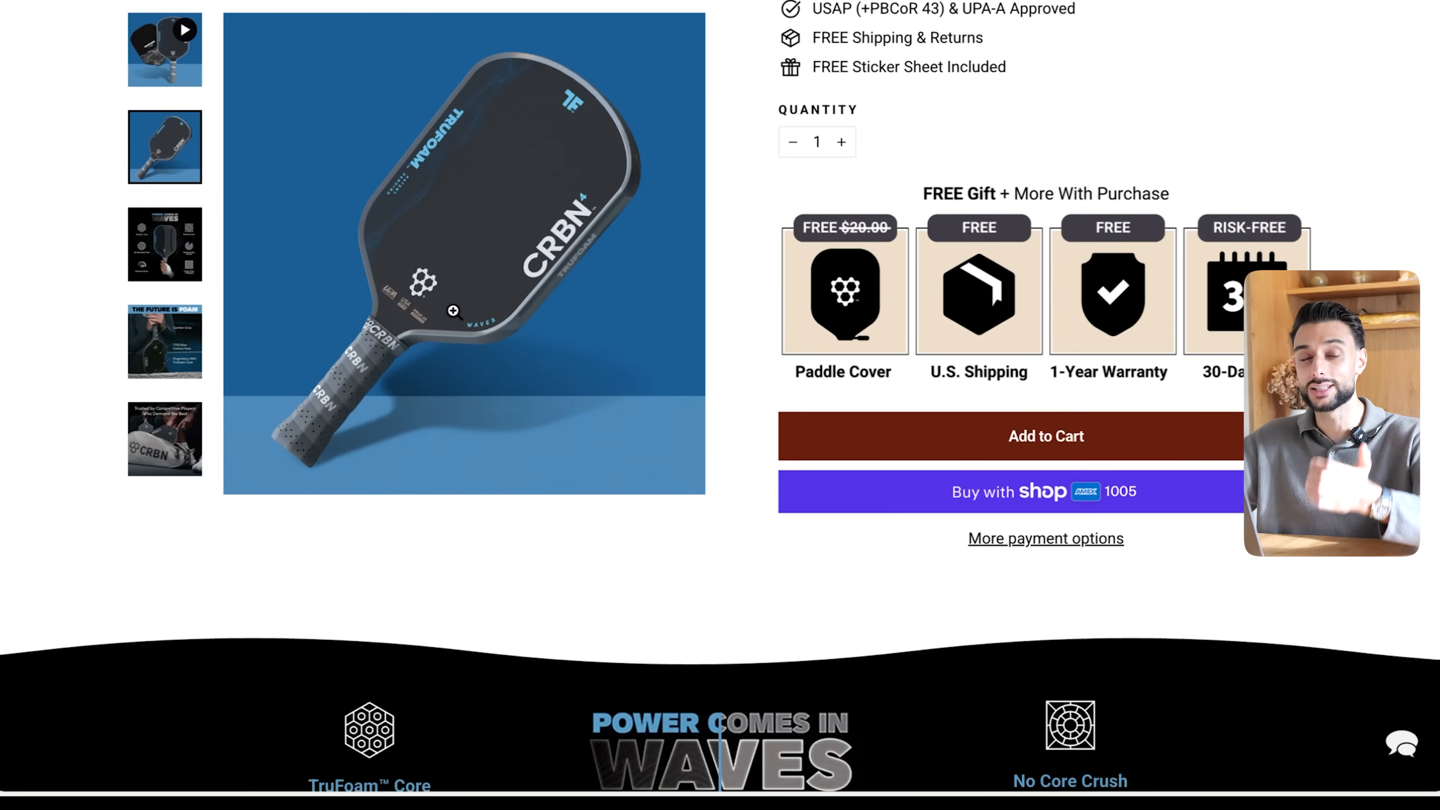
pyautogui.scroll(10, 453, 311)
pyautogui.scroll(-1, 454, 311)
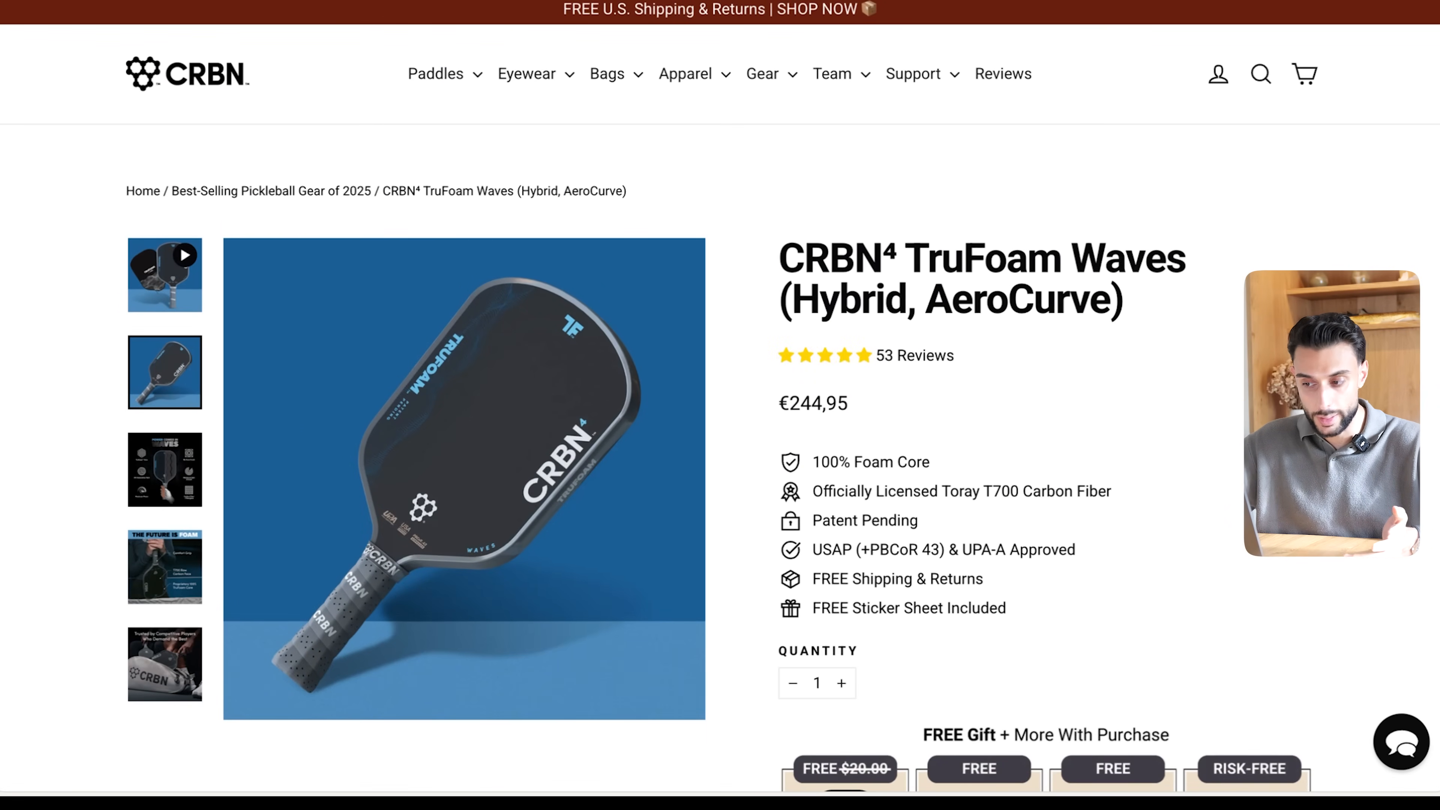
pyautogui.scroll(-20, 1029, 341)
pyautogui.scroll(20, 1026, 281)
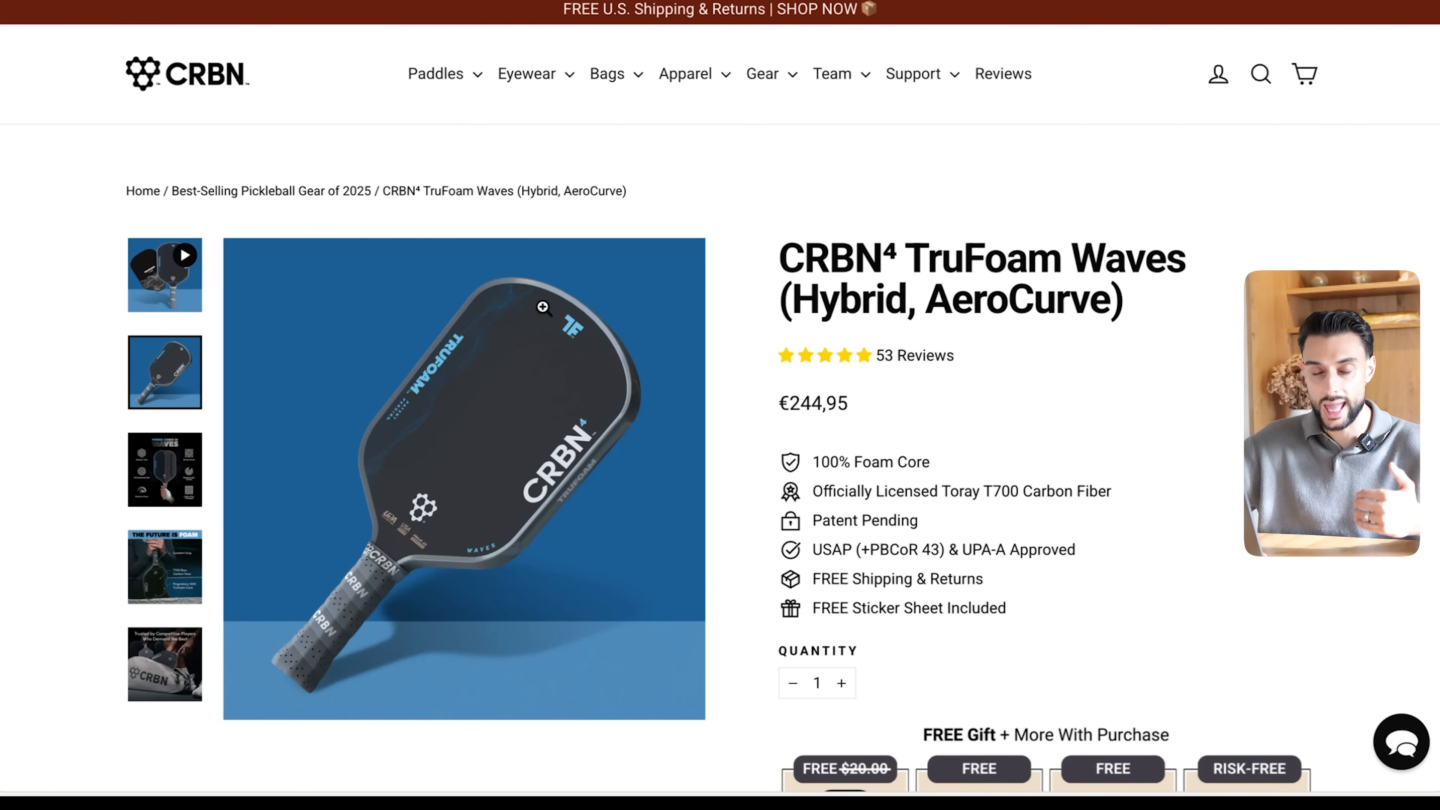
pyautogui.scroll(-12, 794, 441)
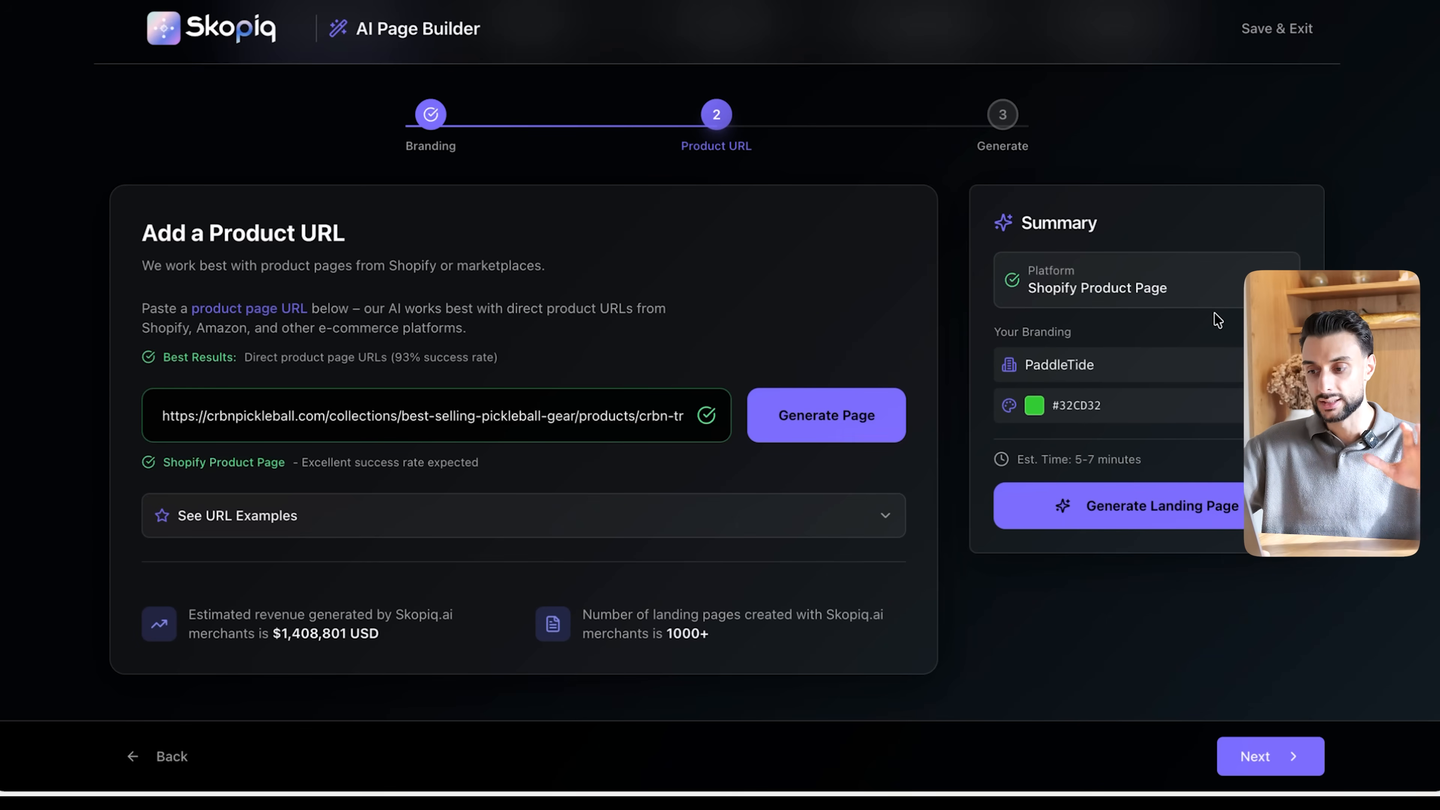
pyautogui.click(839, 422)
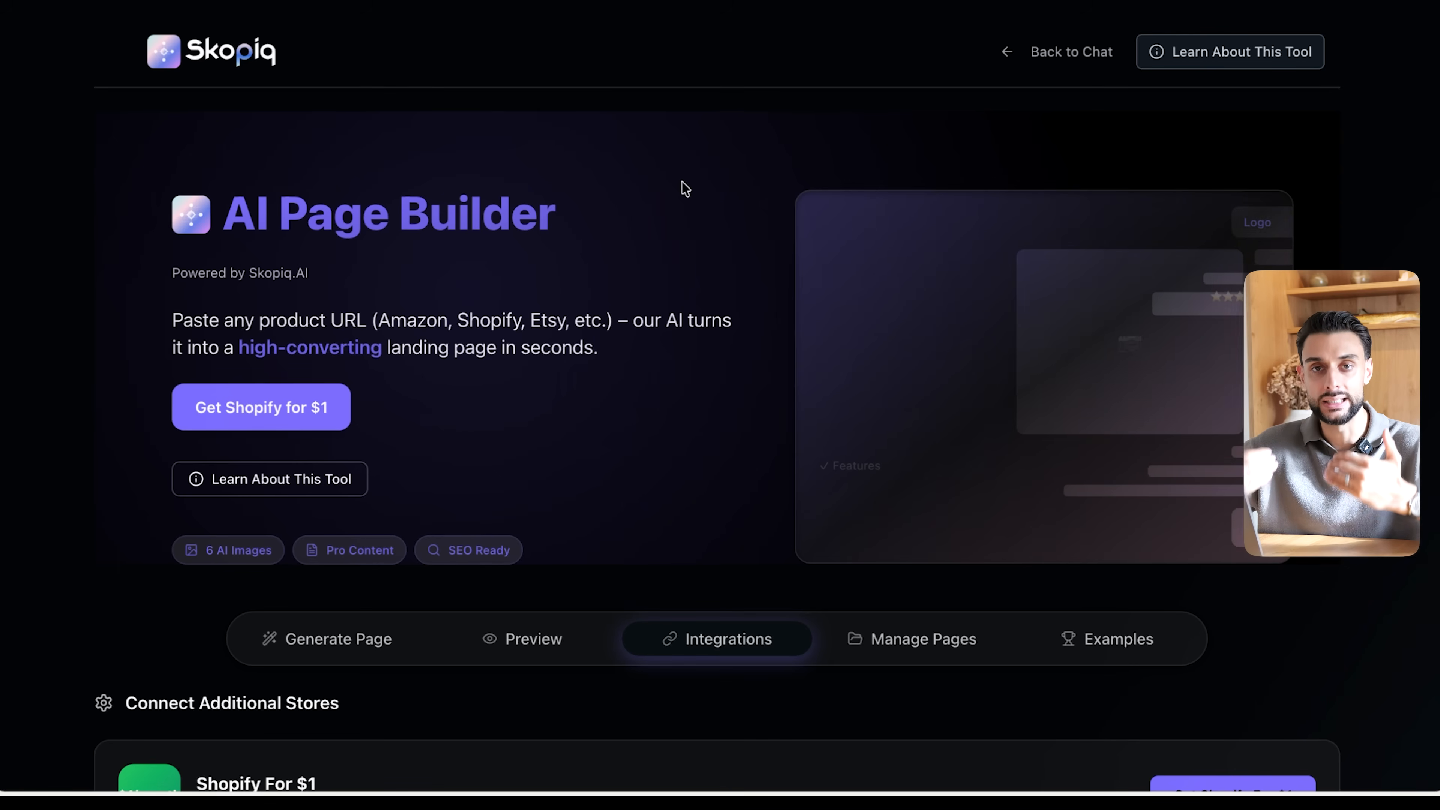
# - Open the Shopify for $1 trial offer, look over its terms, and start filling in the email address
pyautogui.scroll(-2, 683, 188)
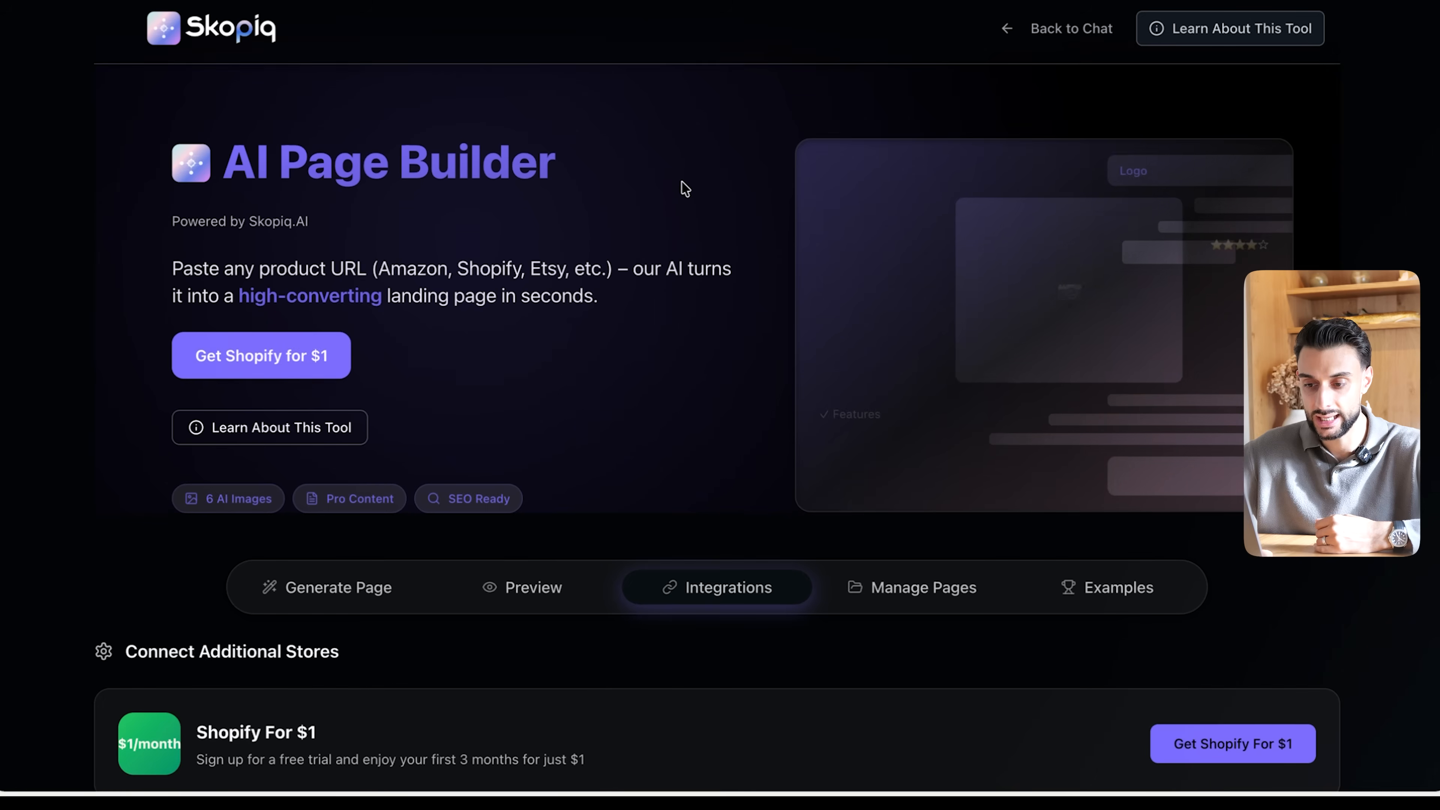
pyautogui.click(285, 357)
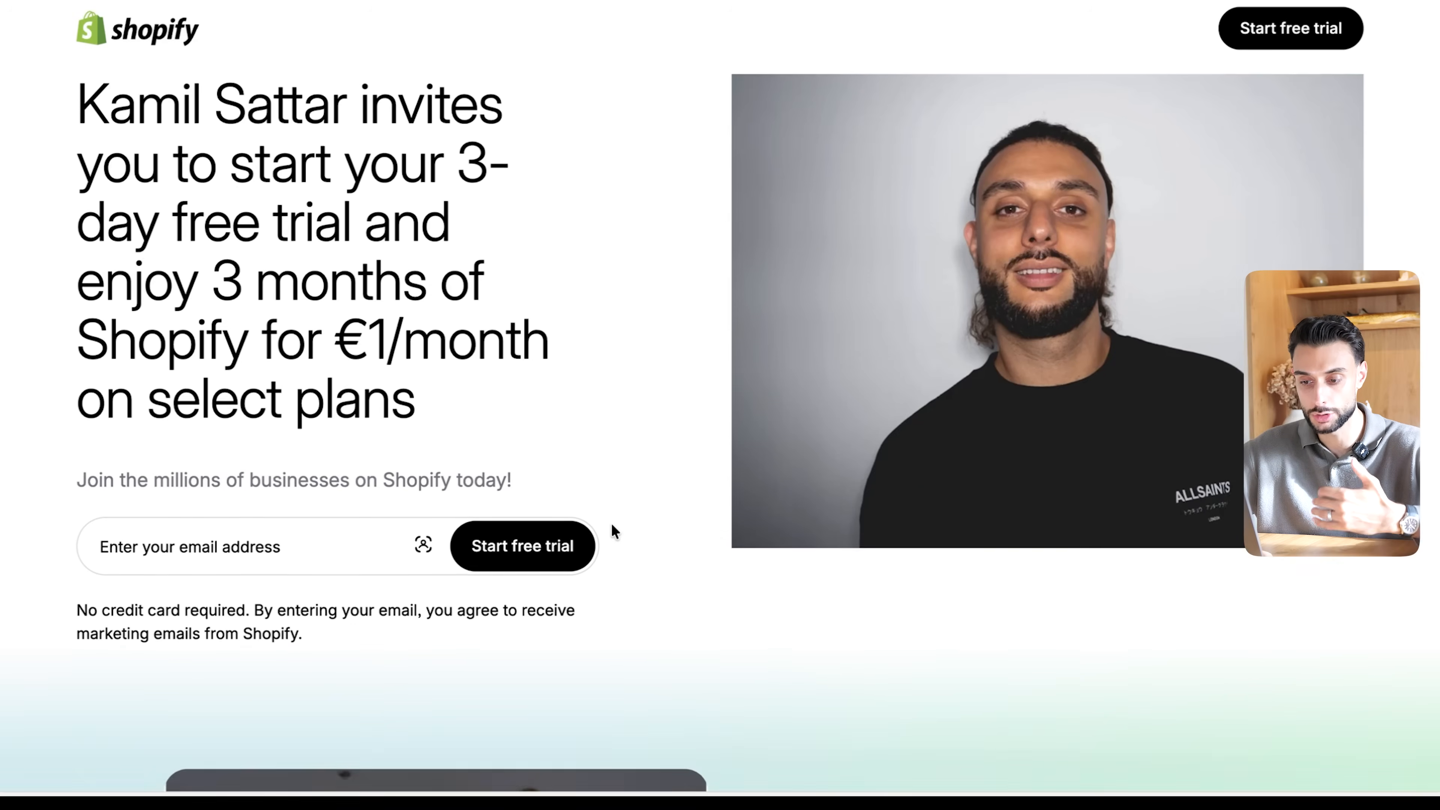
pyautogui.scroll(-3, 611, 525)
pyautogui.scroll(4, 611, 524)
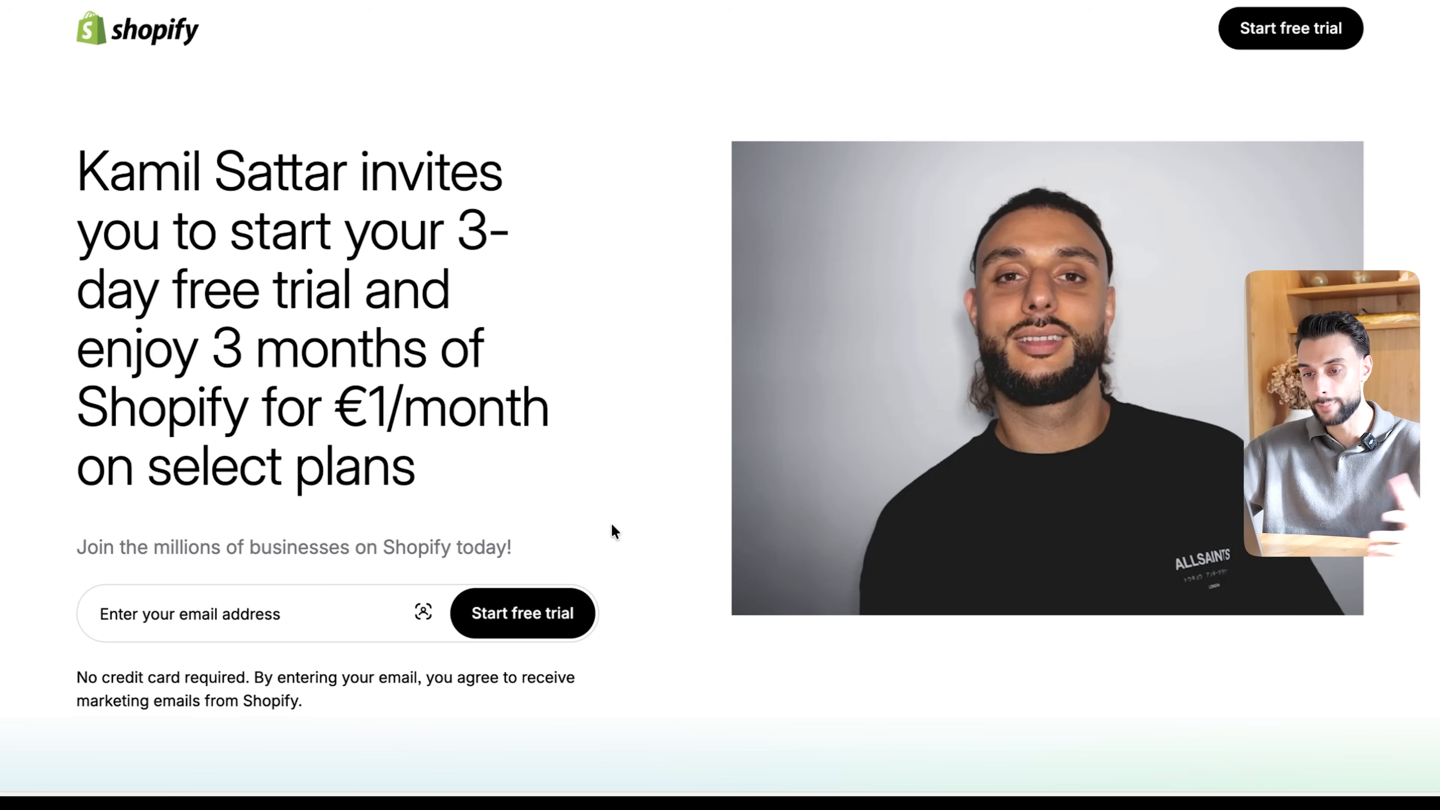
pyautogui.scroll(-2, 408, 573)
pyautogui.click(286, 557)
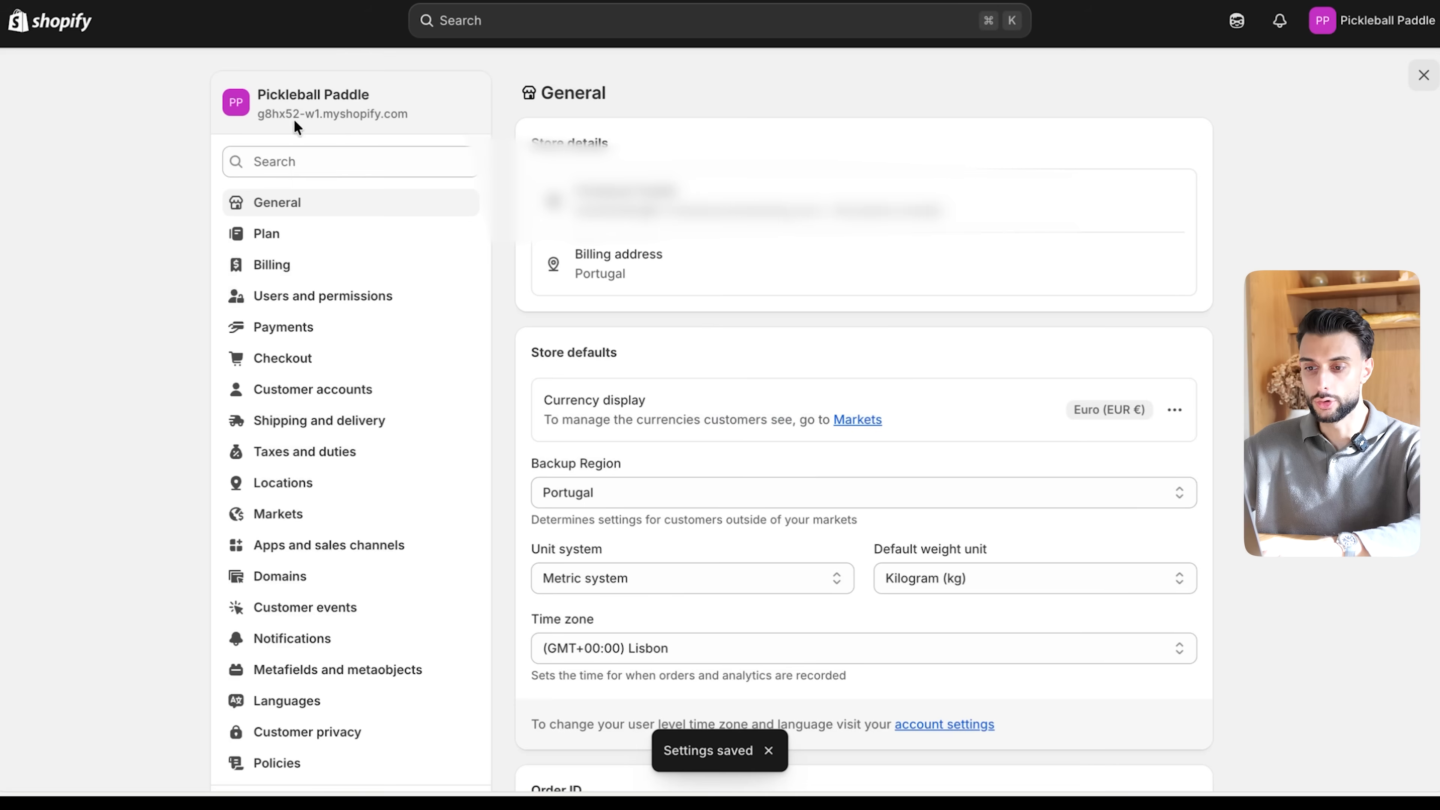
# - Copy the store address g8hx52-w1.myshopify.com from the Shopify settings and enter it as Skopiq's Shopify Website URL
pyautogui.moveTo(432, 113); pyautogui.dragTo(257, 114)
pyautogui.hotkey('ctrl', 'c')
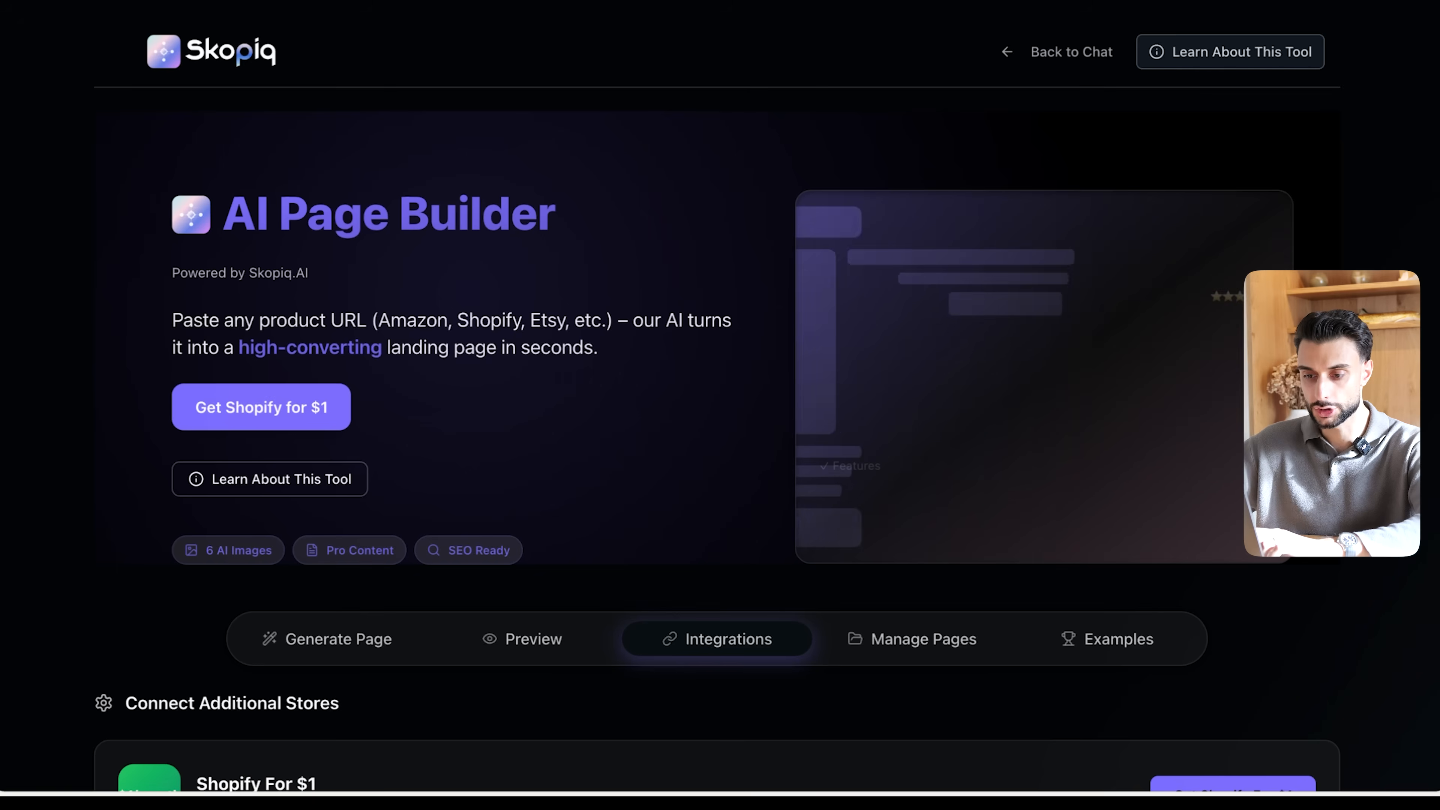
pyautogui.scroll(-6, 395, 293)
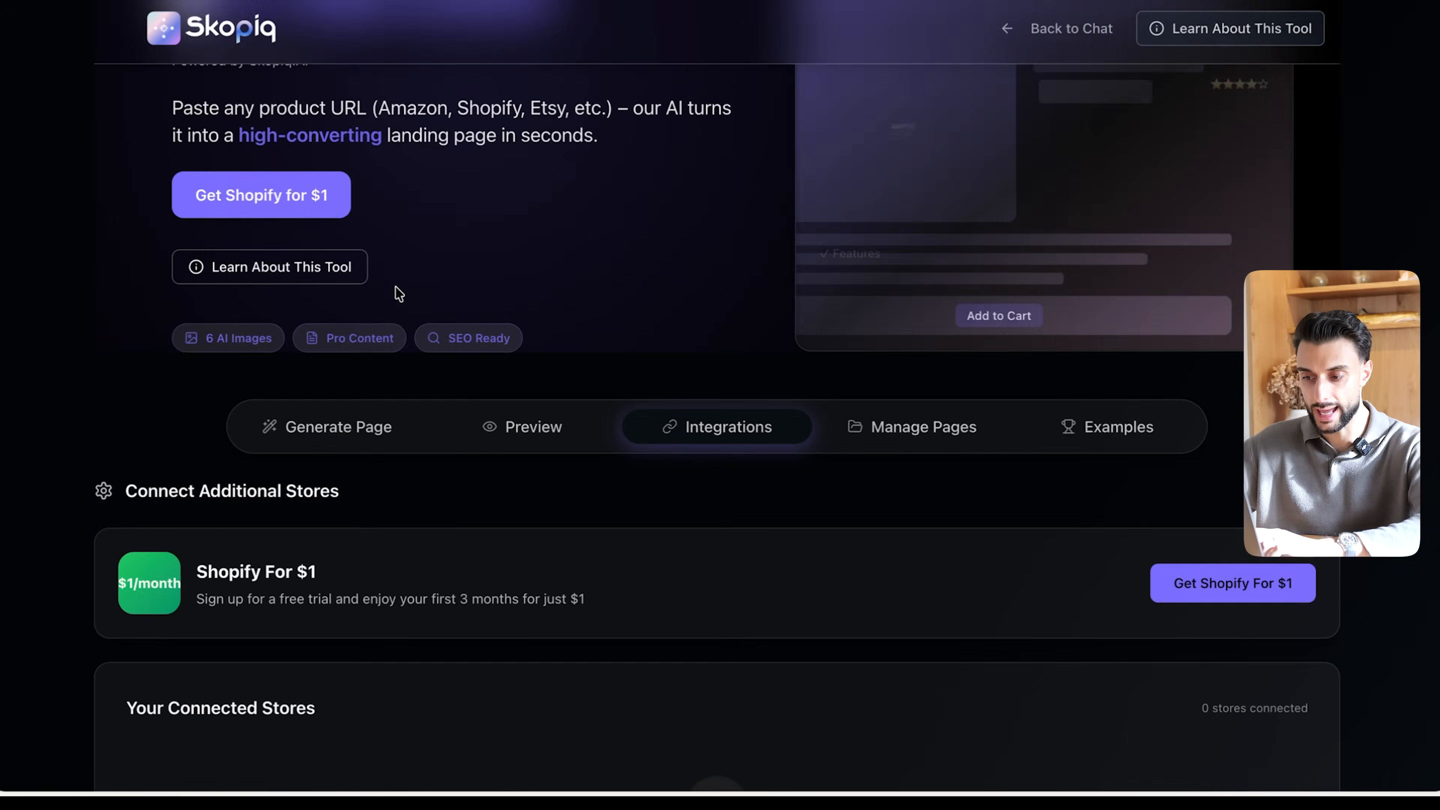
pyautogui.scroll(-9, 945, 441)
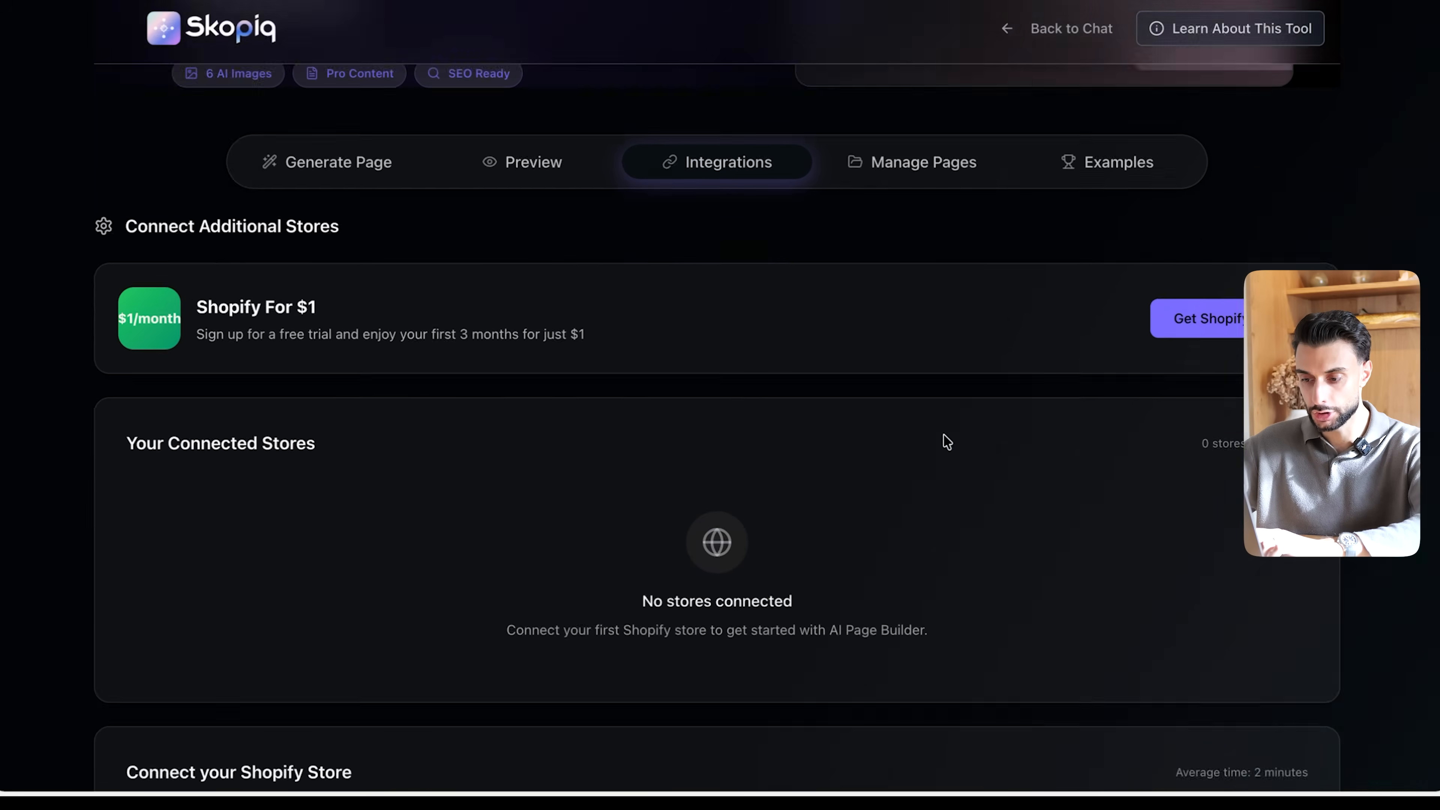
pyautogui.click(284, 521)
pyautogui.hotkey('ctrl', 'v')
pyautogui.click(370, 361)
pyautogui.scroll(-1, 368, 360)
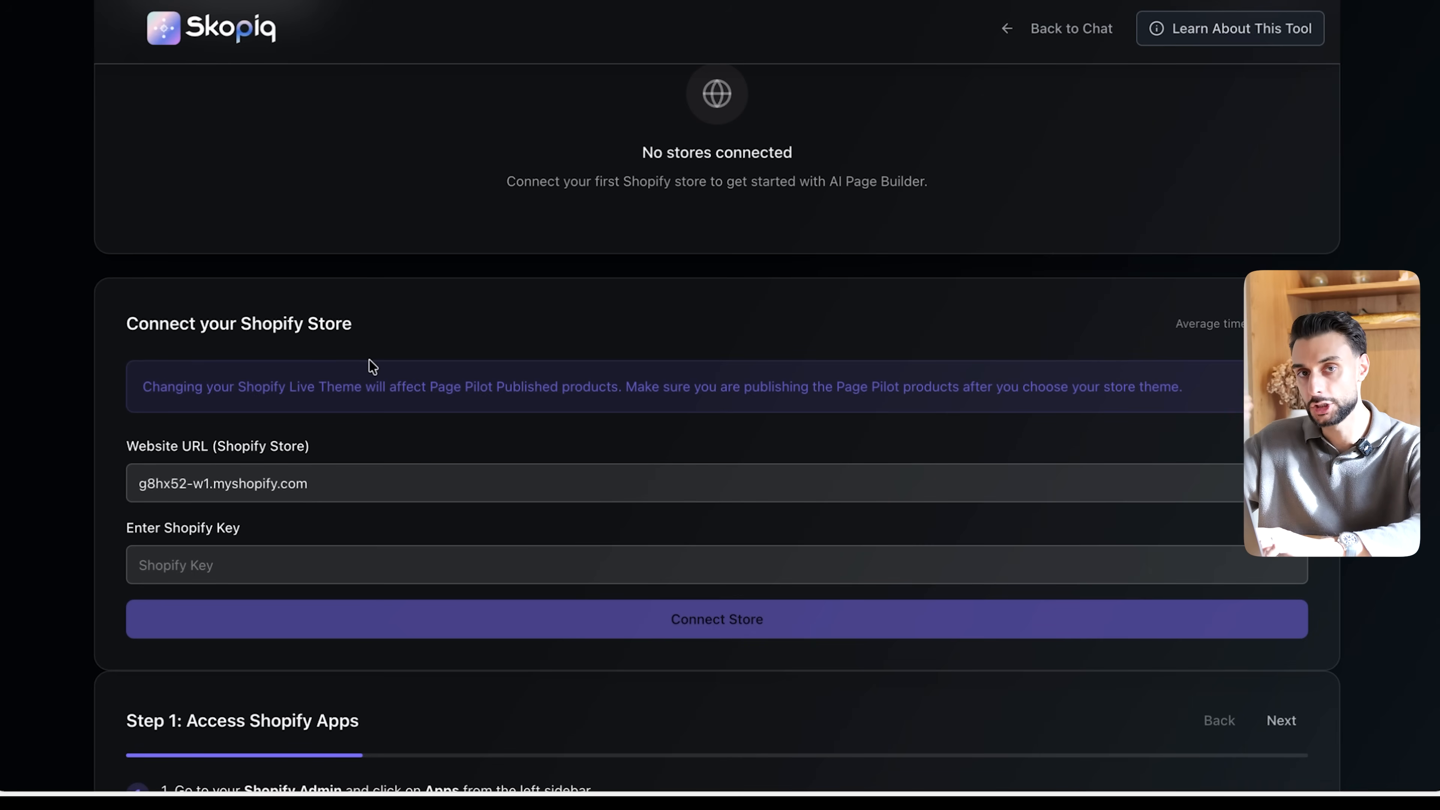
pyautogui.scroll(-1, 368, 360)
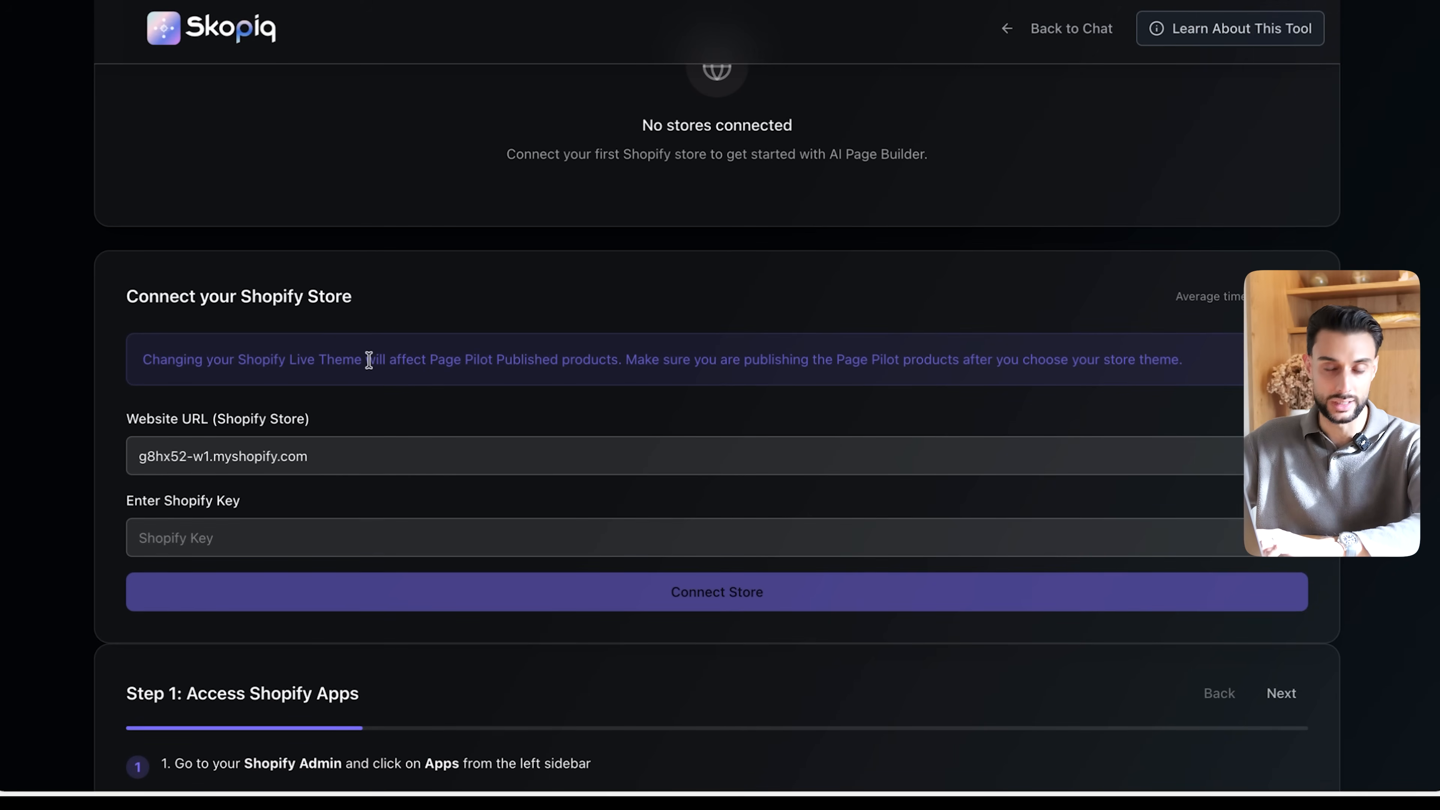
pyautogui.moveTo(342, 463); pyautogui.dragTo(13, 432)
pyautogui.click(266, 372)
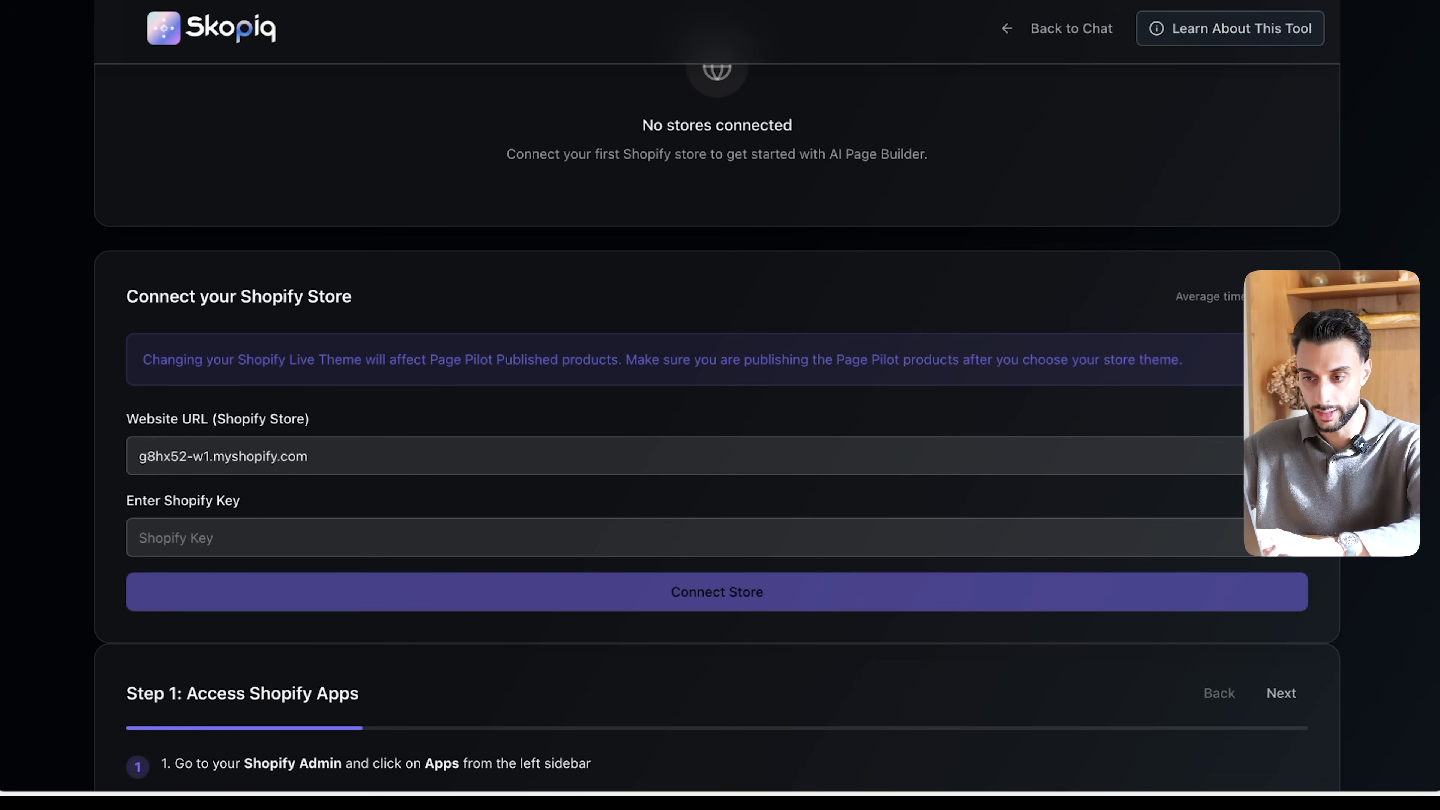
# - Go to the Shopify store's app development settings and allow legacy custom app development
pyautogui.click(341, 1)
pyautogui.scroll(-1, 403, 454)
pyautogui.scroll(-2, 403, 454)
pyautogui.scroll(1, 336, 362)
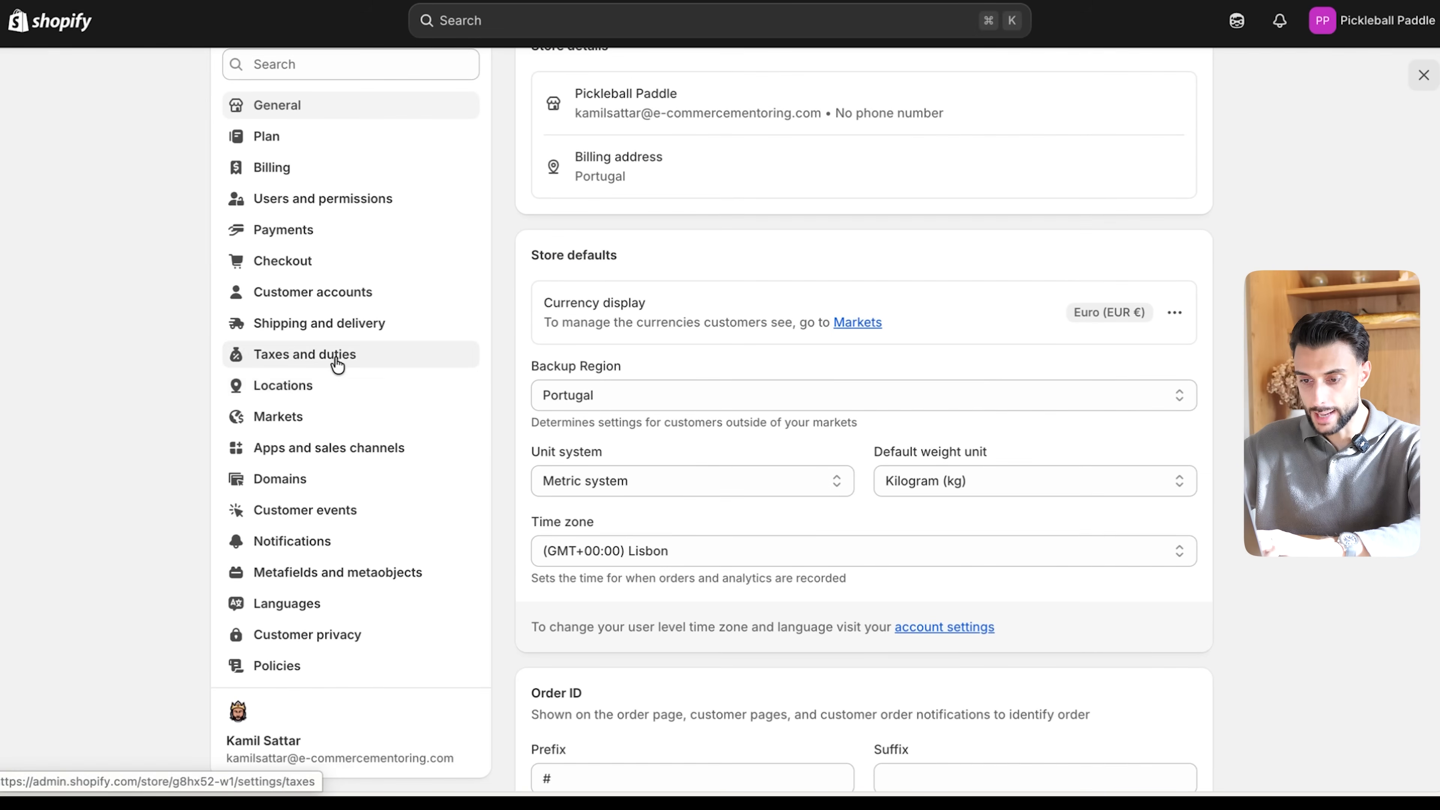
pyautogui.click(324, 454)
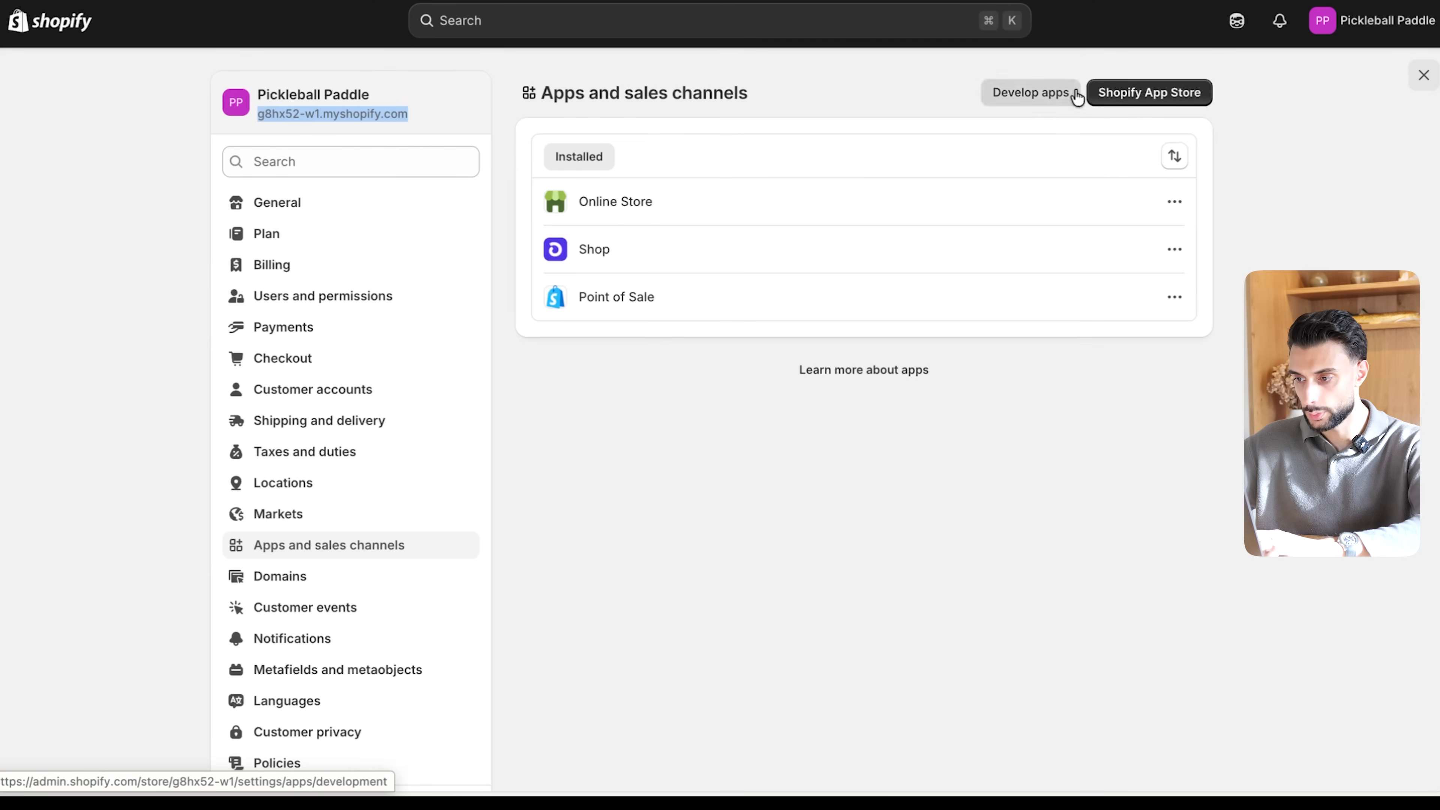
pyautogui.click(1028, 94)
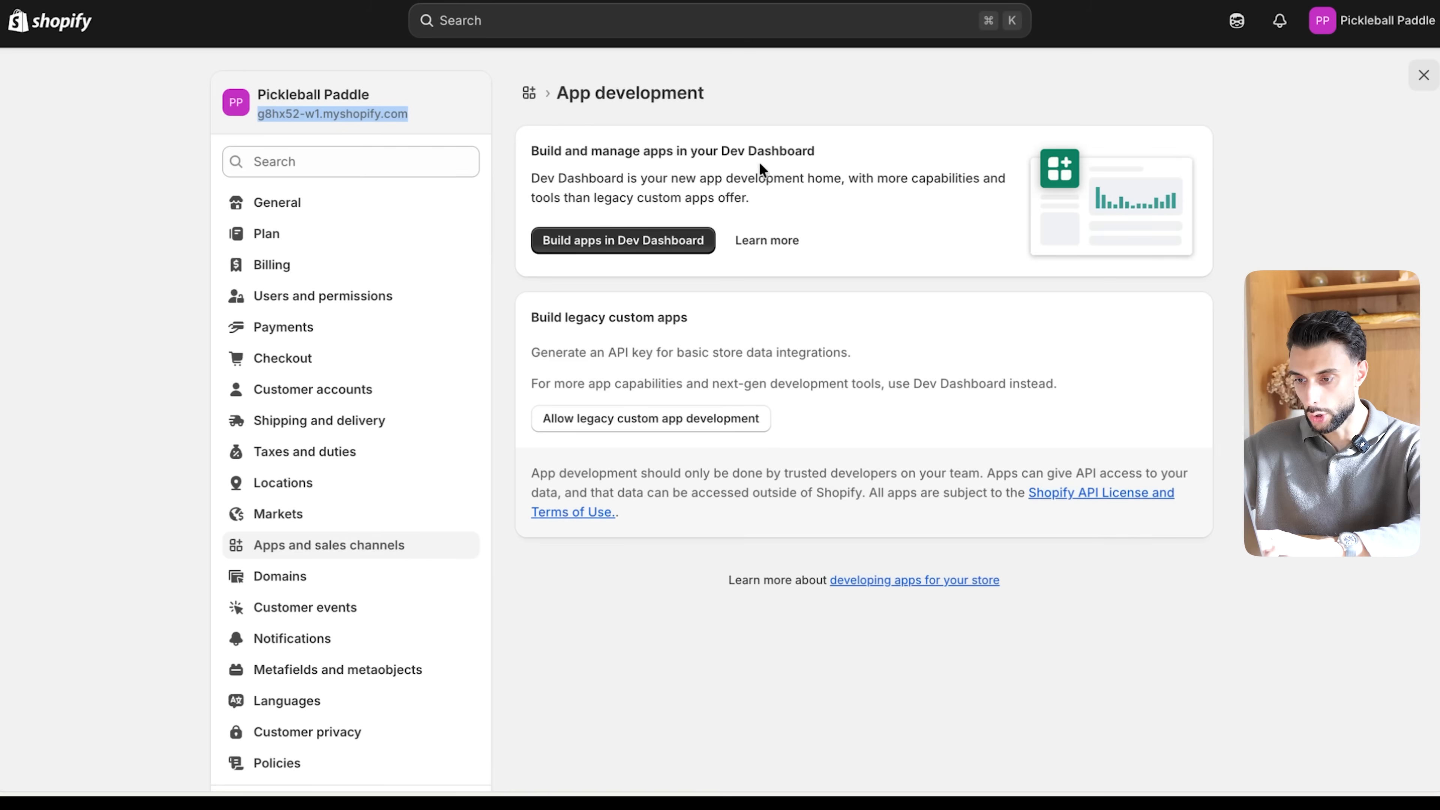
pyautogui.click(620, 419)
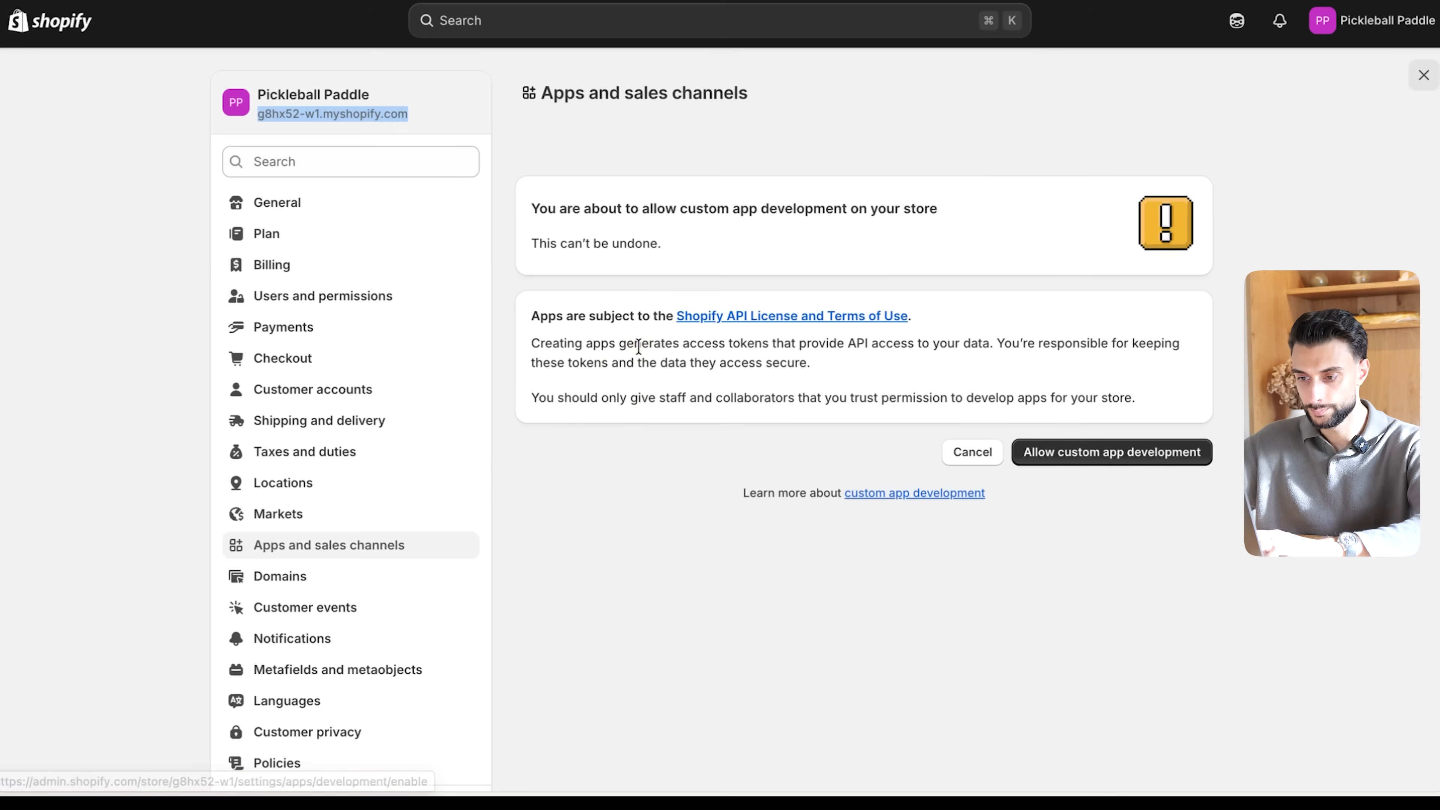
pyautogui.click(1091, 452)
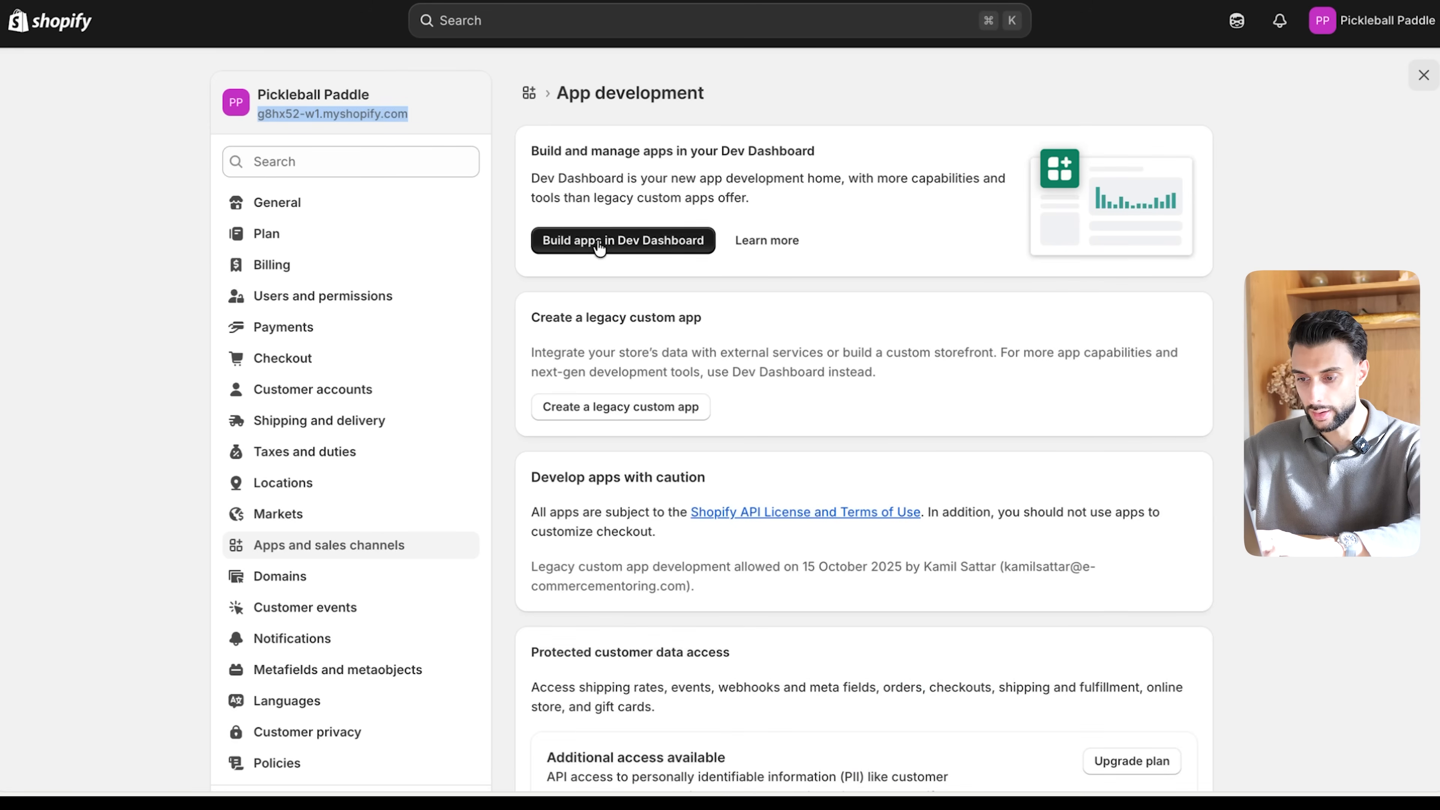
# - Create a legacy custom app named skopiq.ai in the Shopify store
pyautogui.click(621, 412)
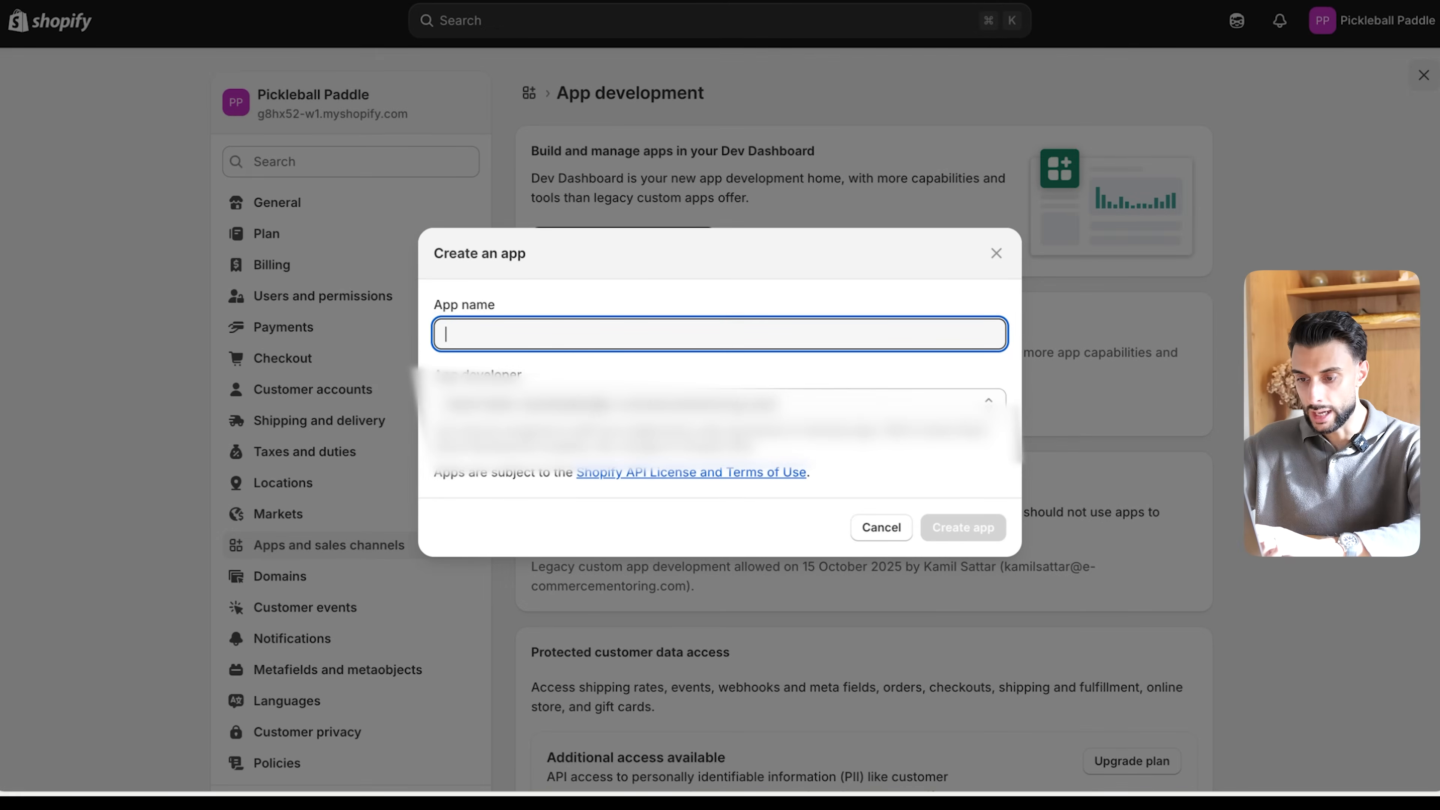
pyautogui.write('skopiq.ai')
pyautogui.click(969, 527)
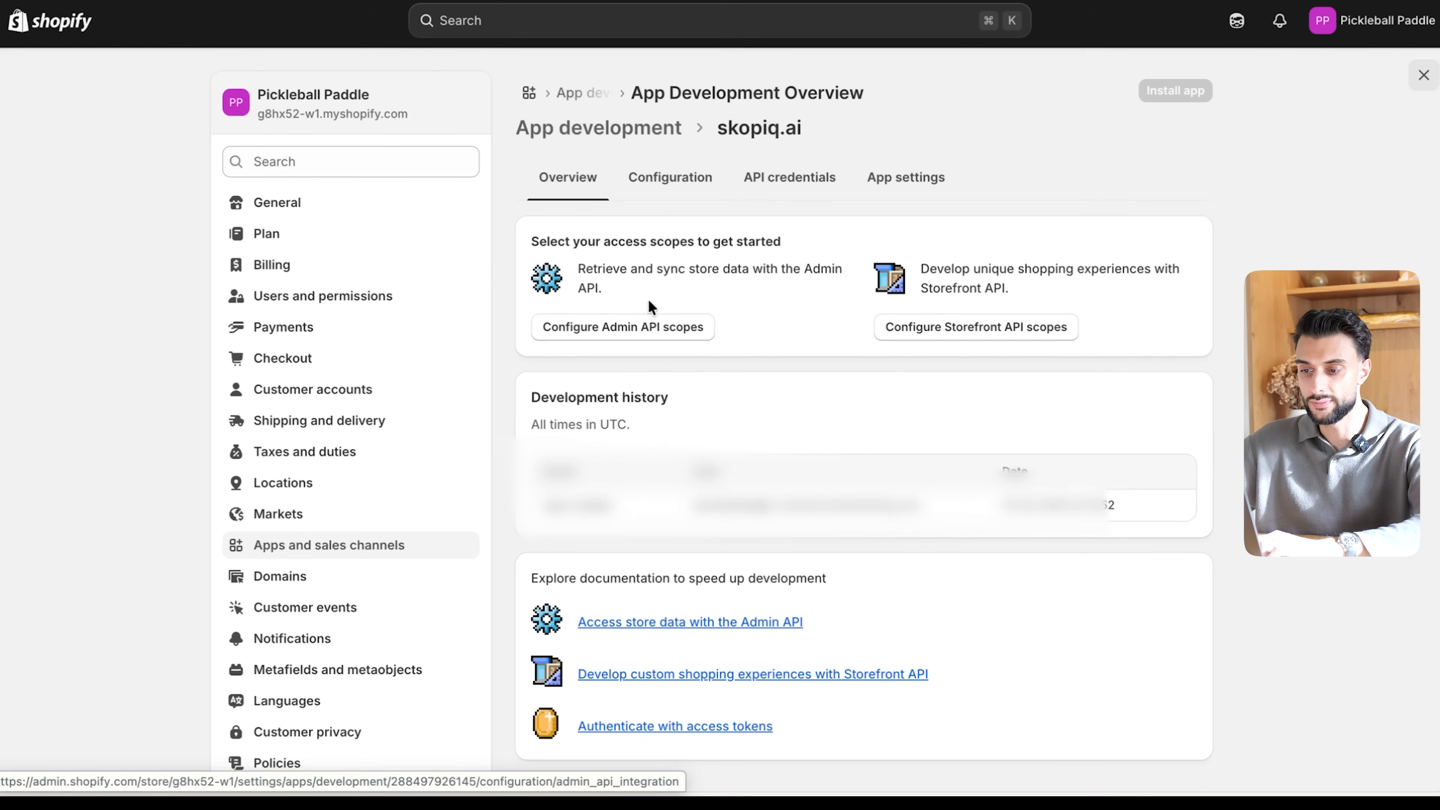
# - Filter the app's Admin API scopes by "theme" and enable write_themes, read_themes and write_theme_code
pyautogui.click(663, 329)
pyautogui.click(688, 417)
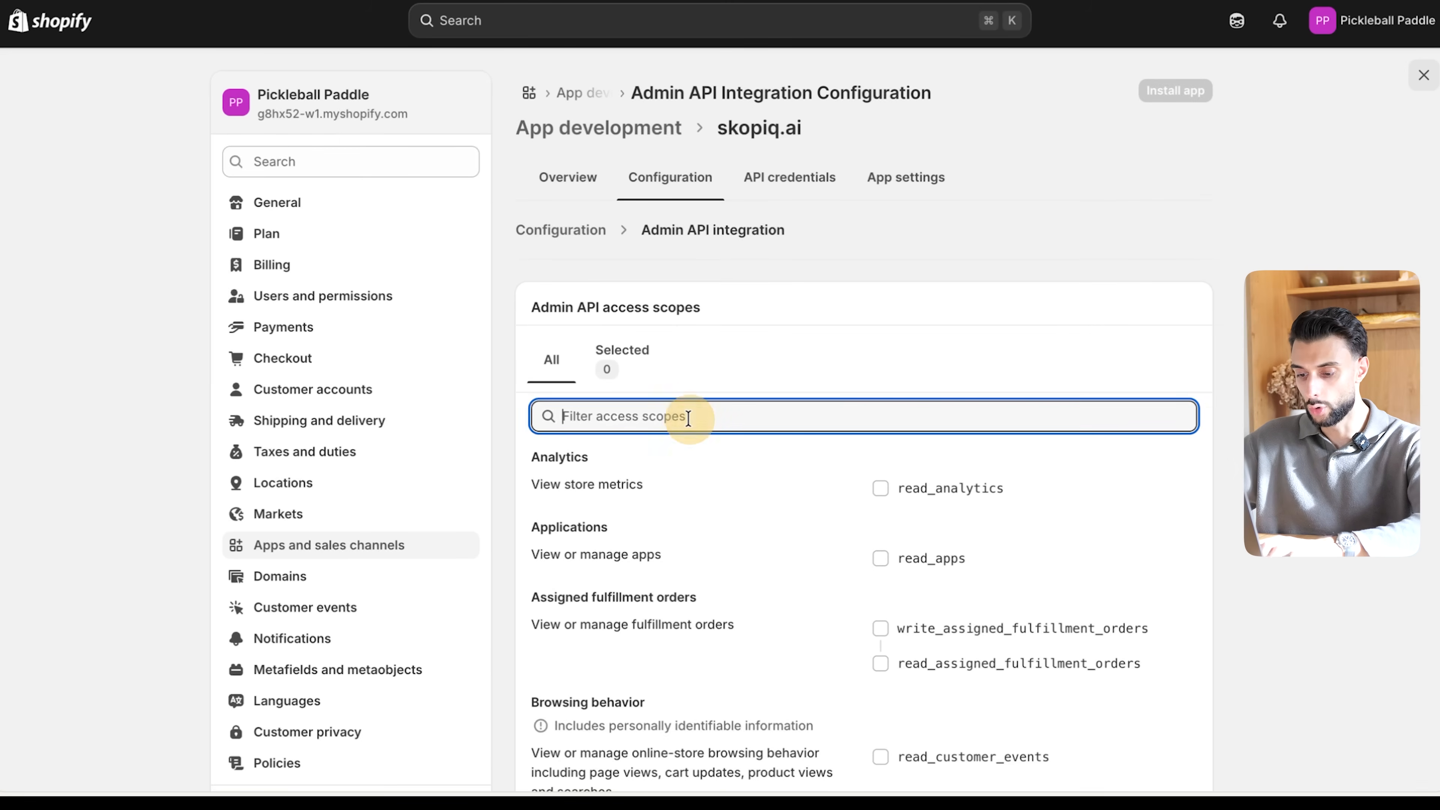
pyautogui.write('thme')
pyautogui.press('BackSpace')
pyautogui.press('BackSpace')
pyautogui.write('eme')
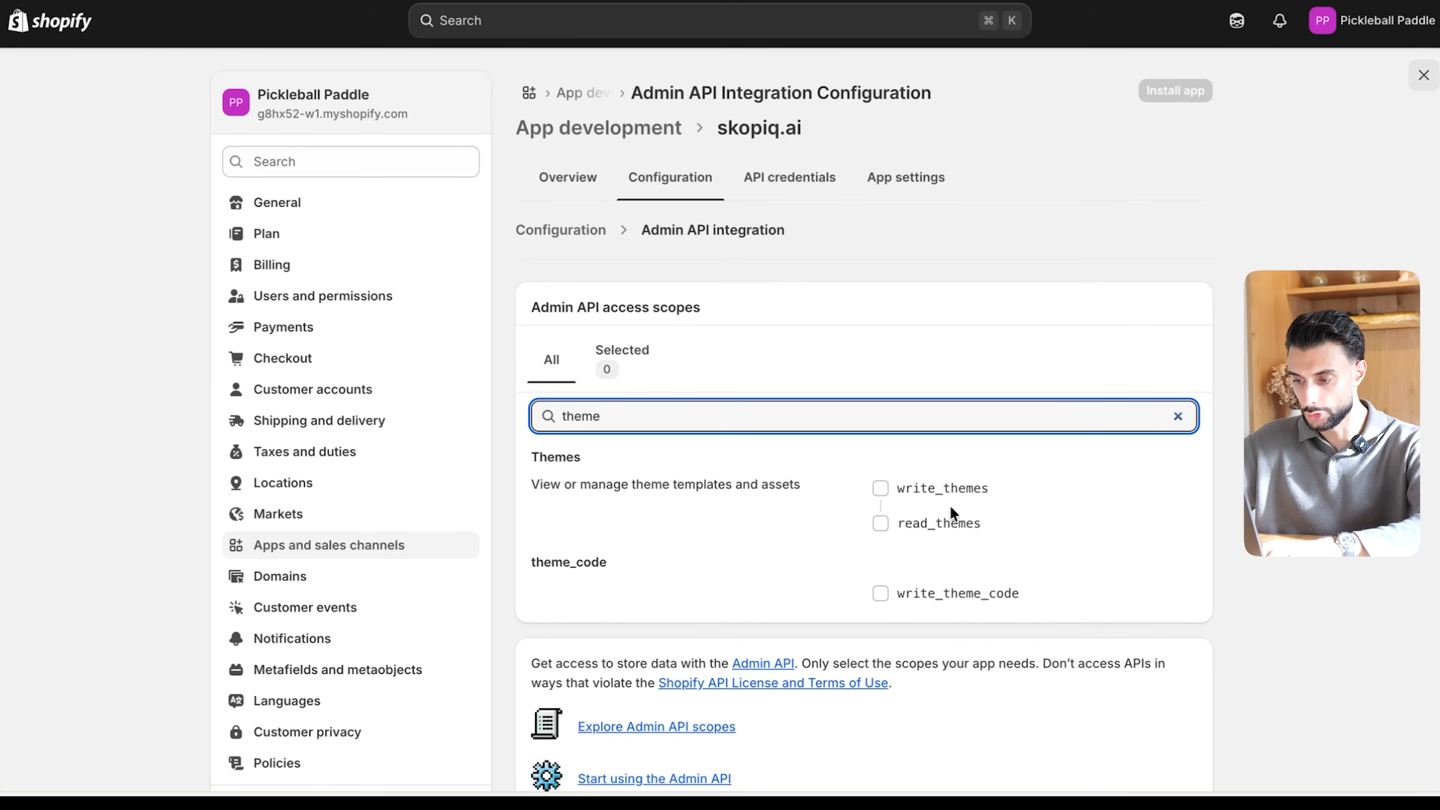
pyautogui.click(919, 492)
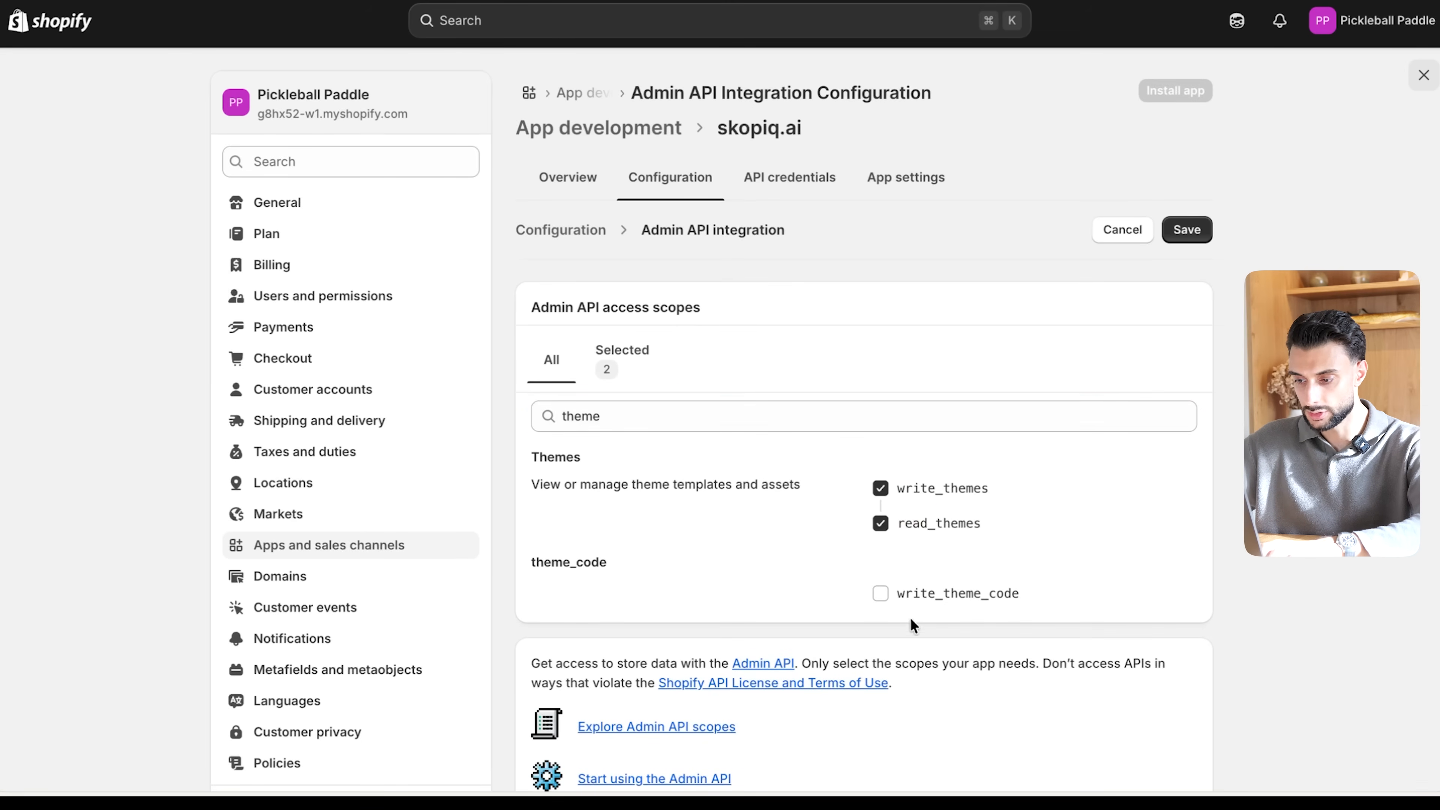
# - Filter the scopes by "product" and enable the write and read scopes for product feeds, product listings and products
pyautogui.moveTo(647, 423); pyautogui.dragTo(434, 409)
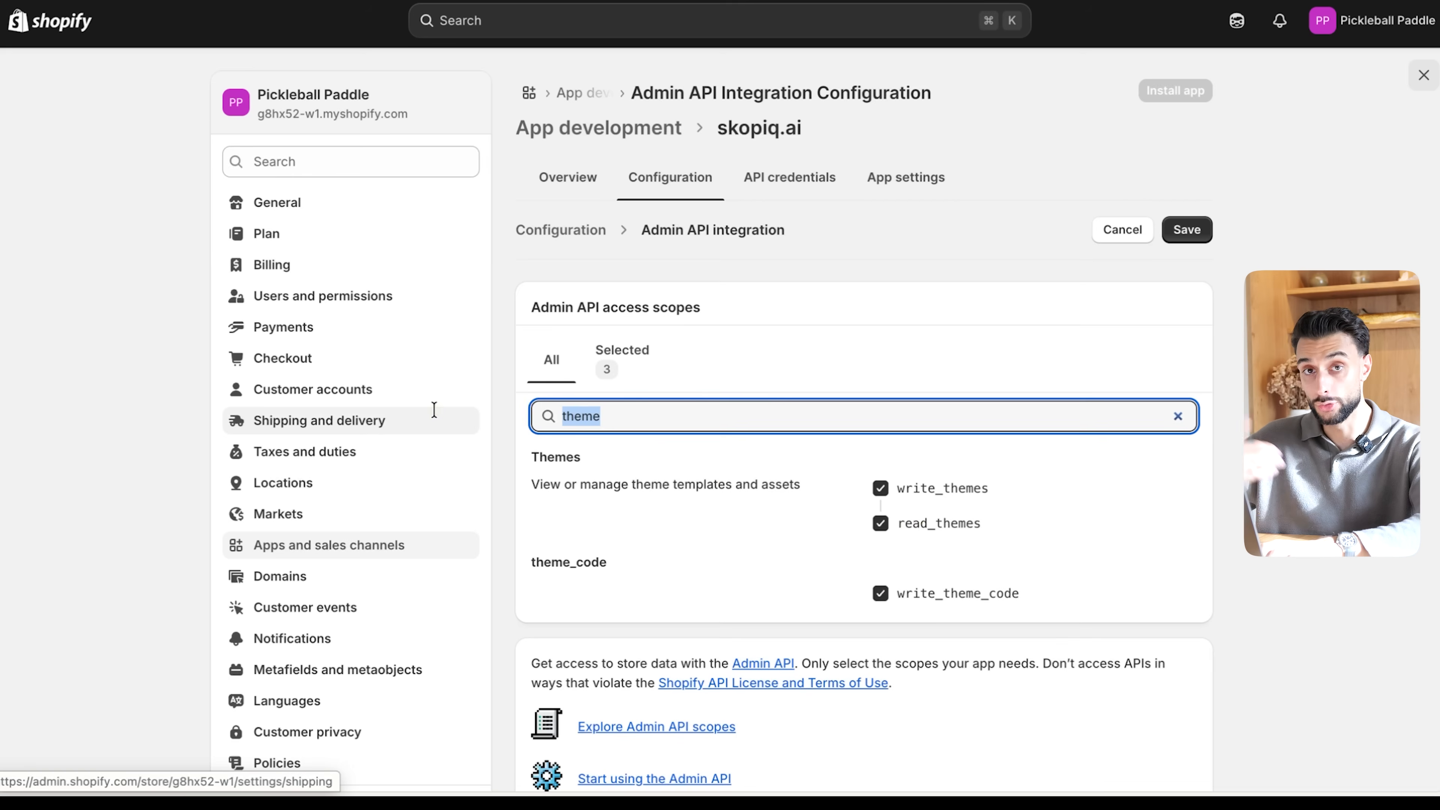
pyautogui.press('BackSpace')
pyautogui.write('prod')
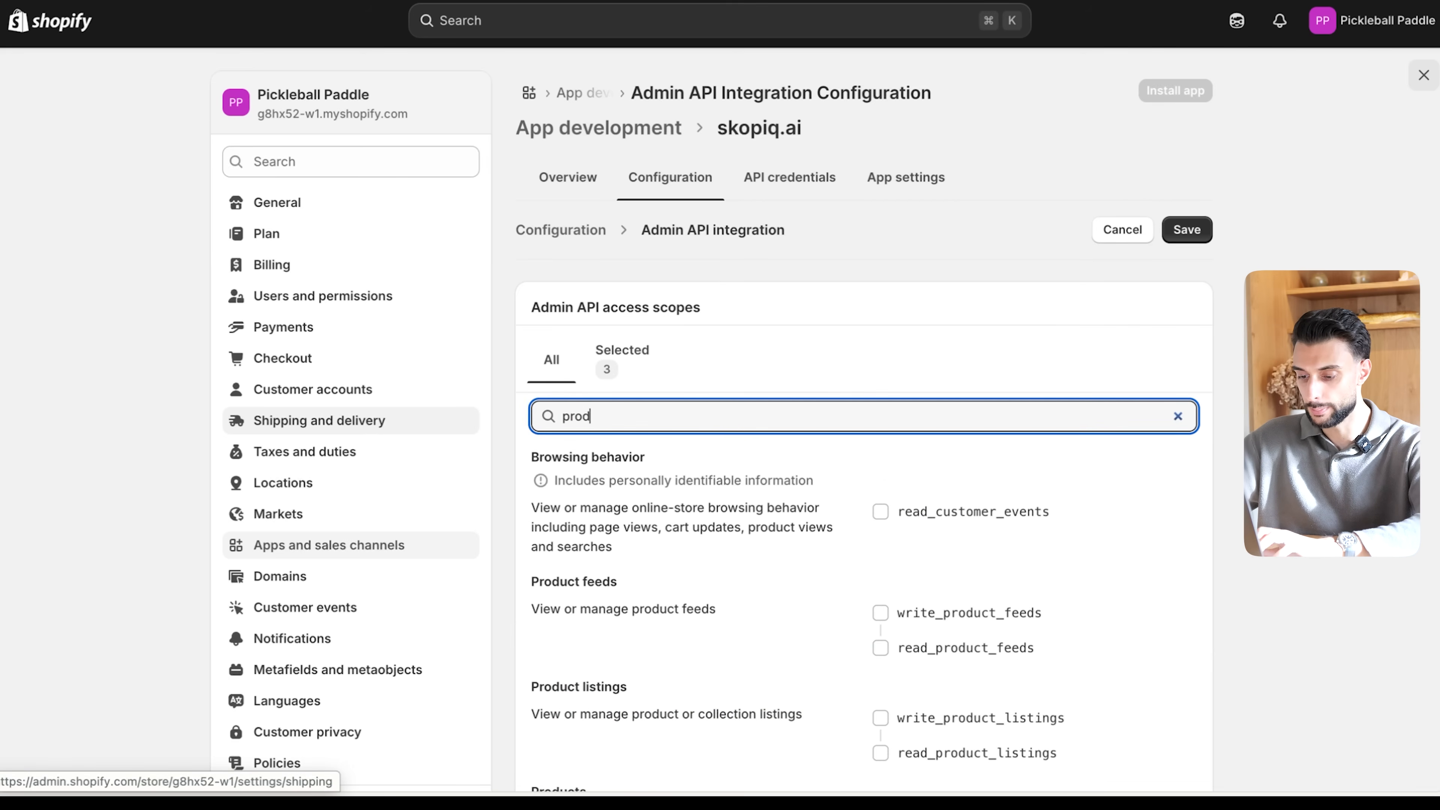
pyautogui.scroll(-5, 944, 526)
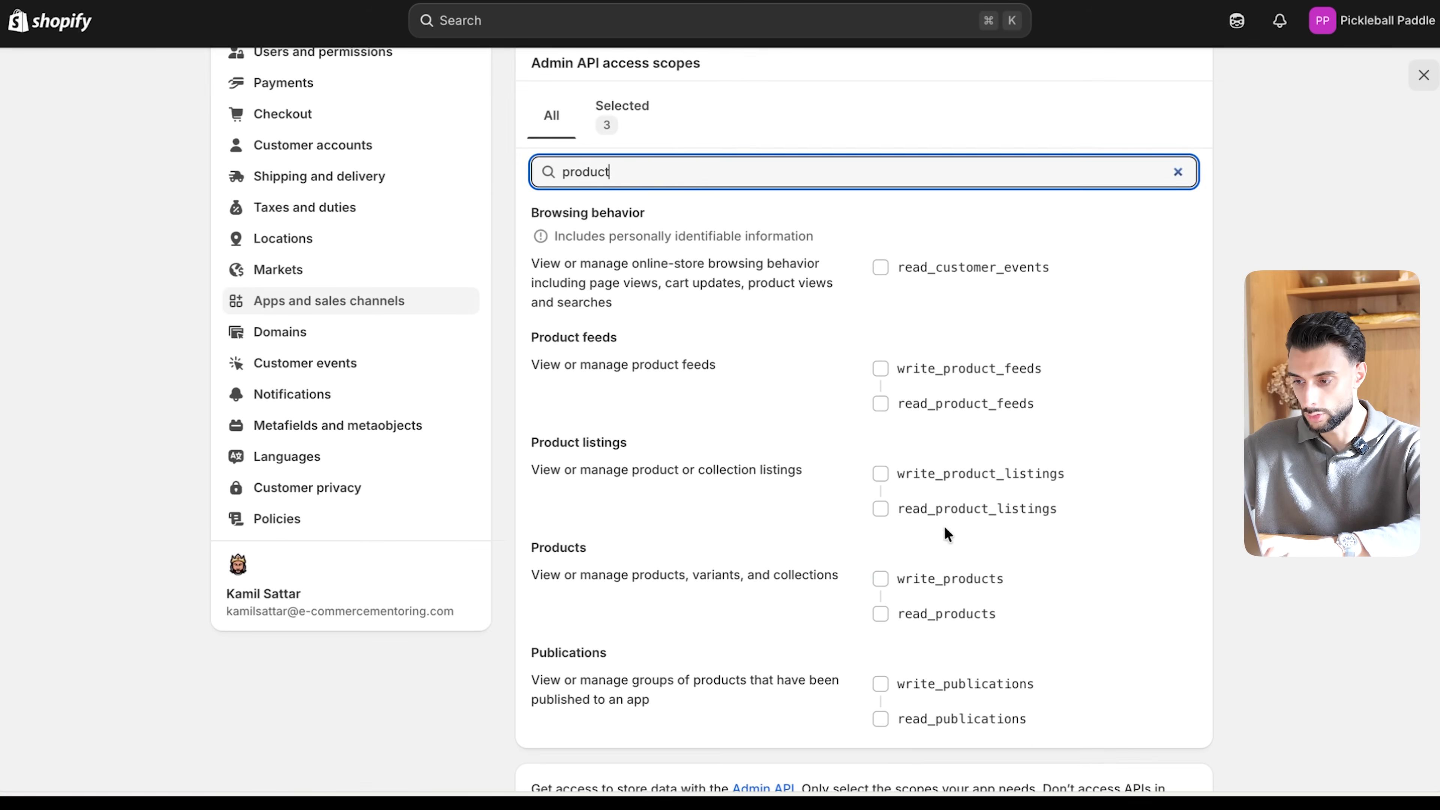
pyautogui.click(909, 371)
pyautogui.click(938, 487)
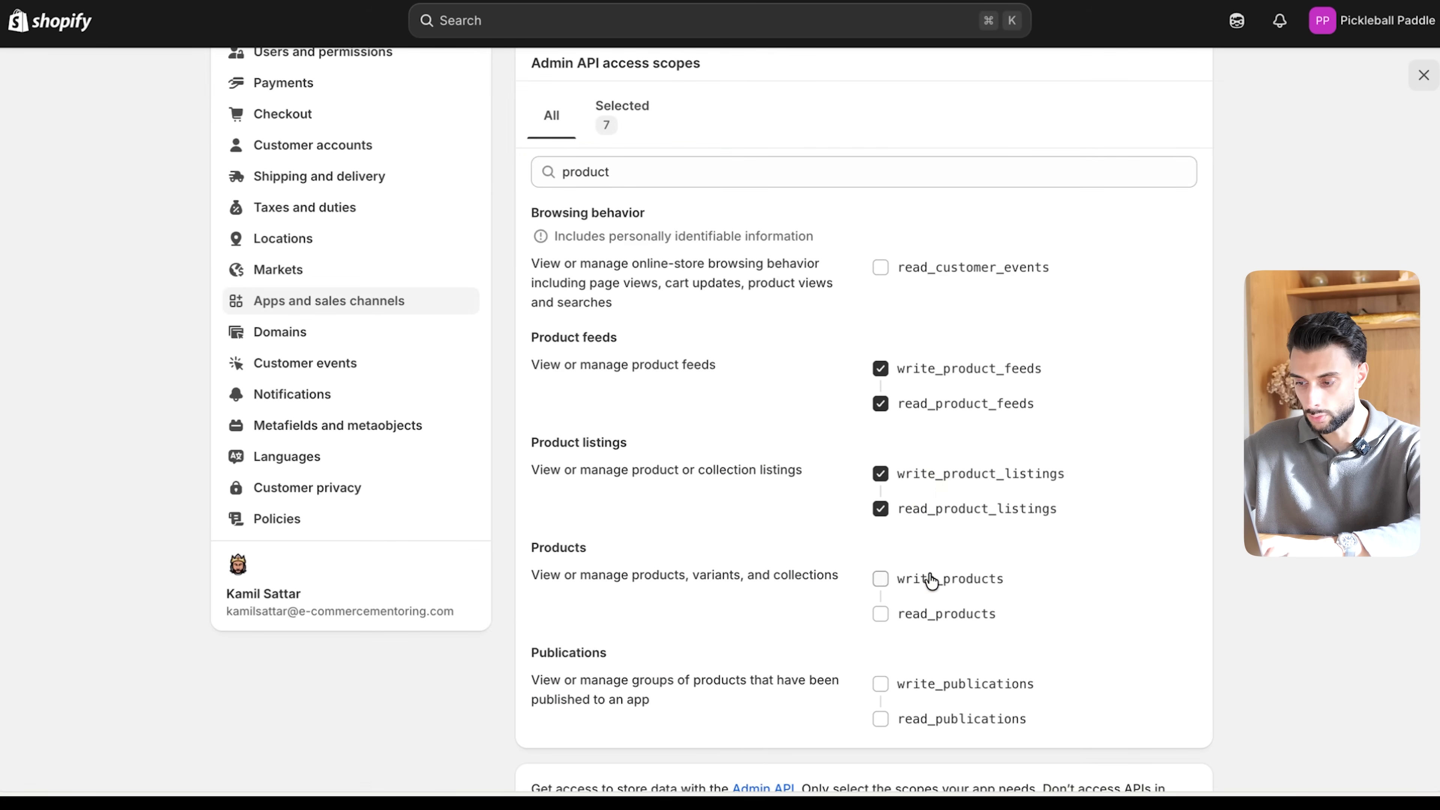
pyautogui.click(930, 579)
# - Filter by "online", enable the write and read scopes for online store navigation and pages, and save the Admin API configuration
pyautogui.scroll(-2, 929, 581)
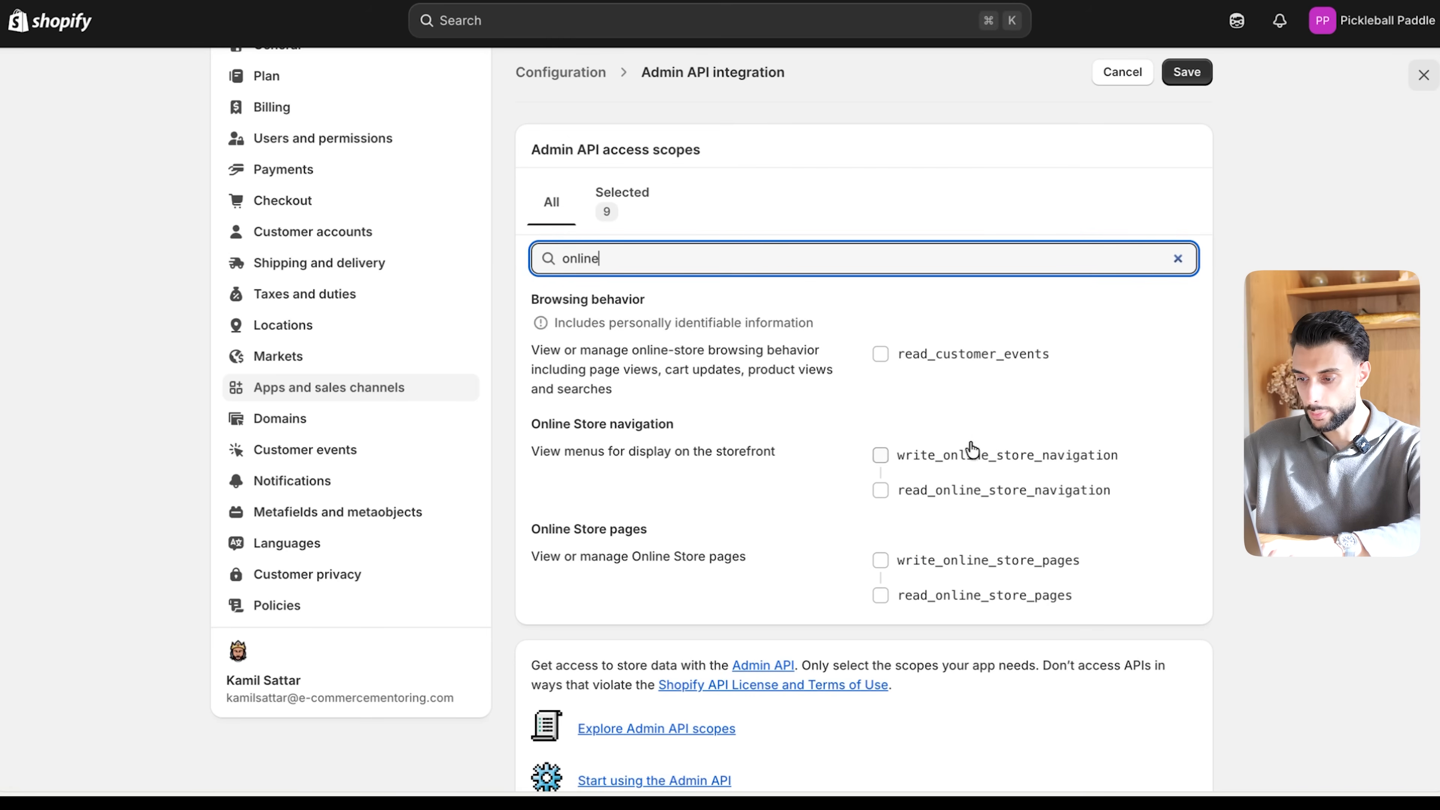
pyautogui.click(919, 579)
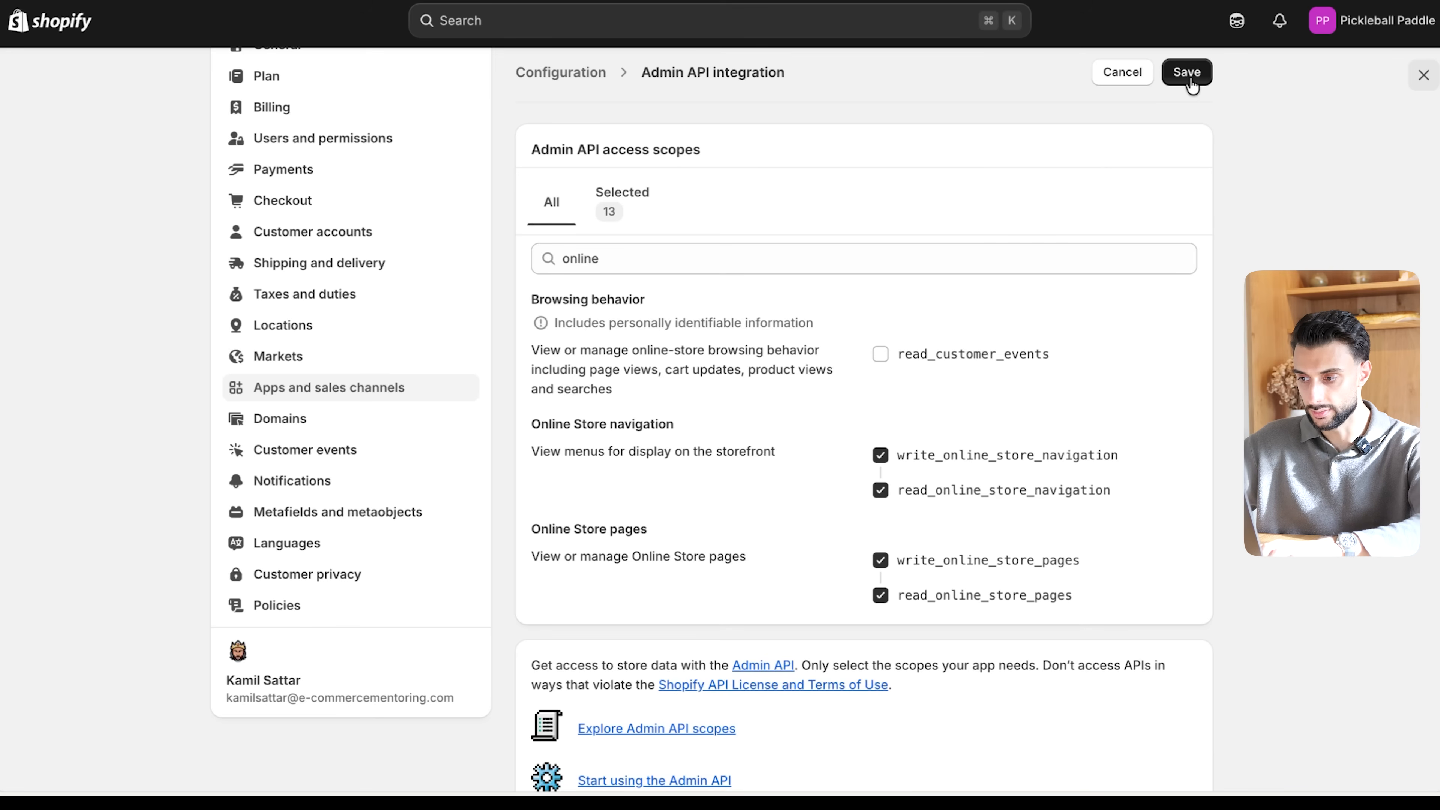
pyautogui.scroll(3, 514, 235)
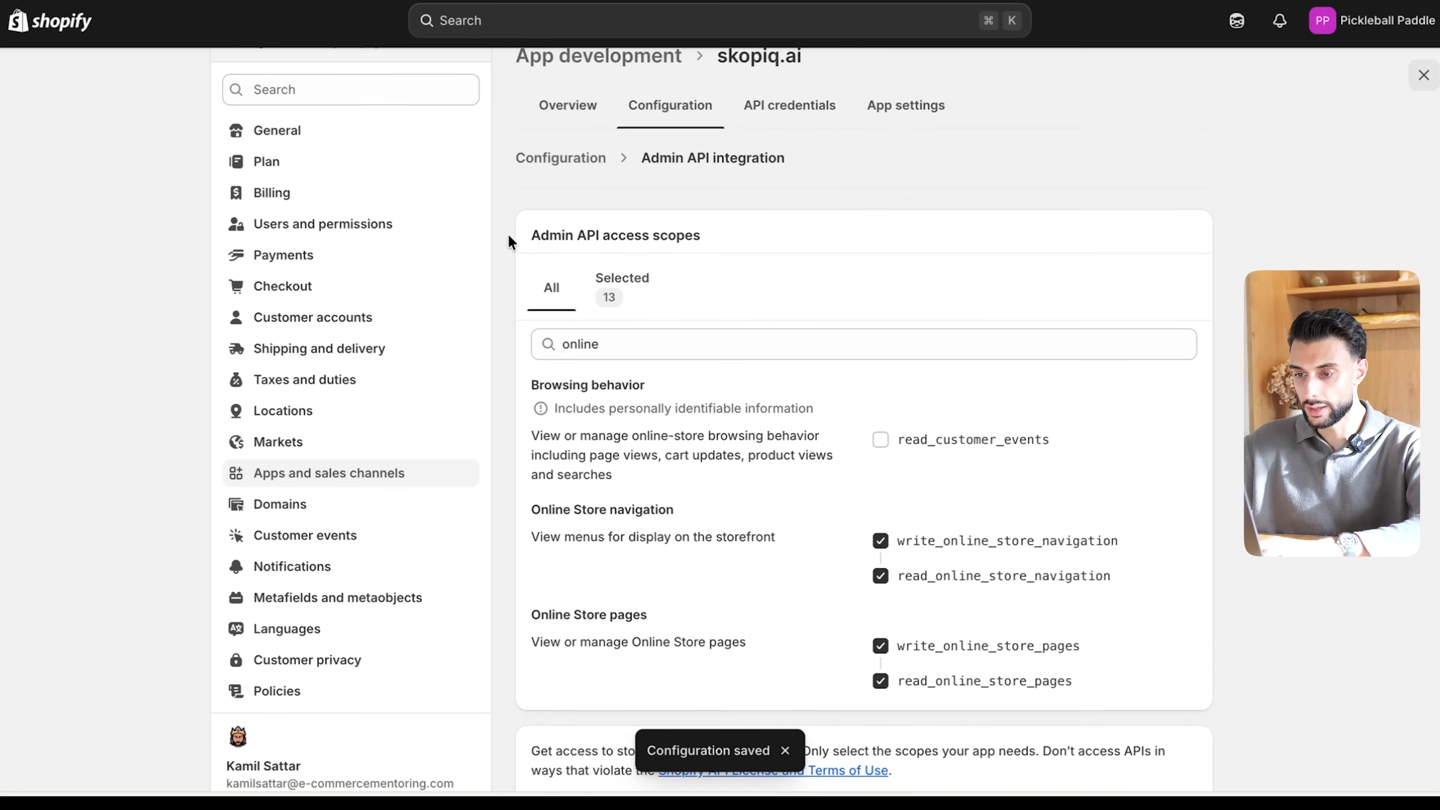
# - Install the skopiq.ai app on the store, then reveal and copy its Admin API access token
pyautogui.click(566, 177)
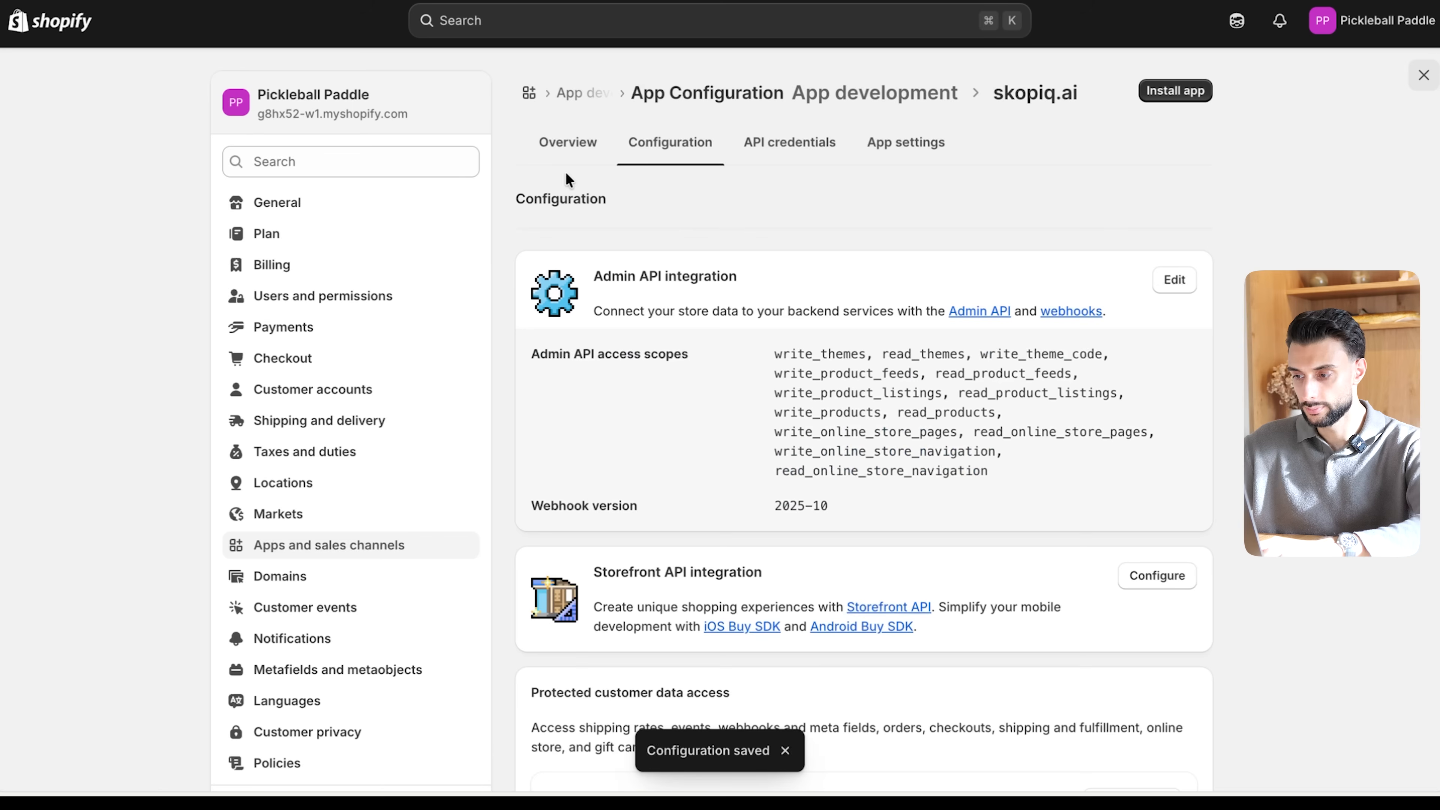
pyautogui.click(1165, 97)
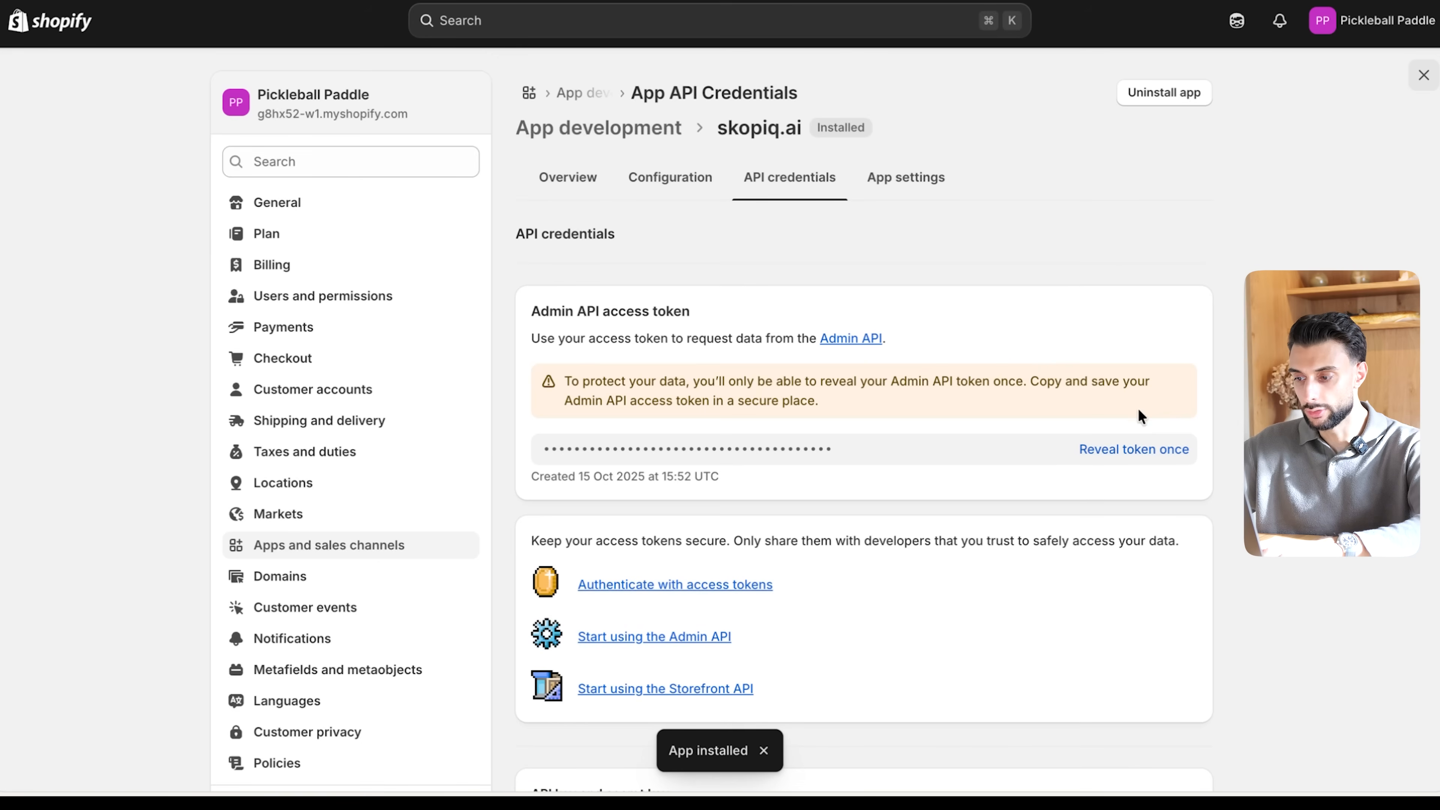
pyautogui.click(1139, 451)
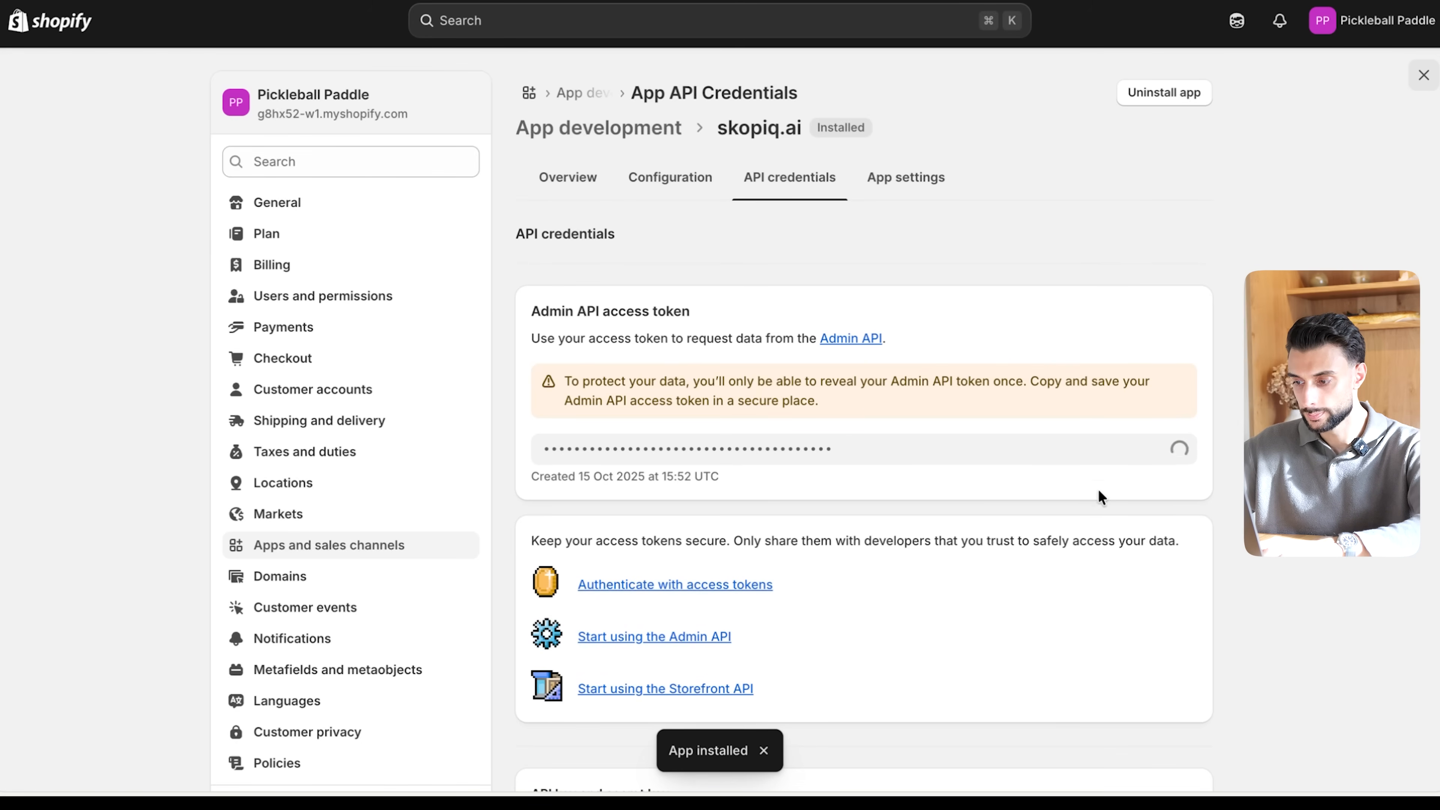
pyautogui.click(1178, 451)
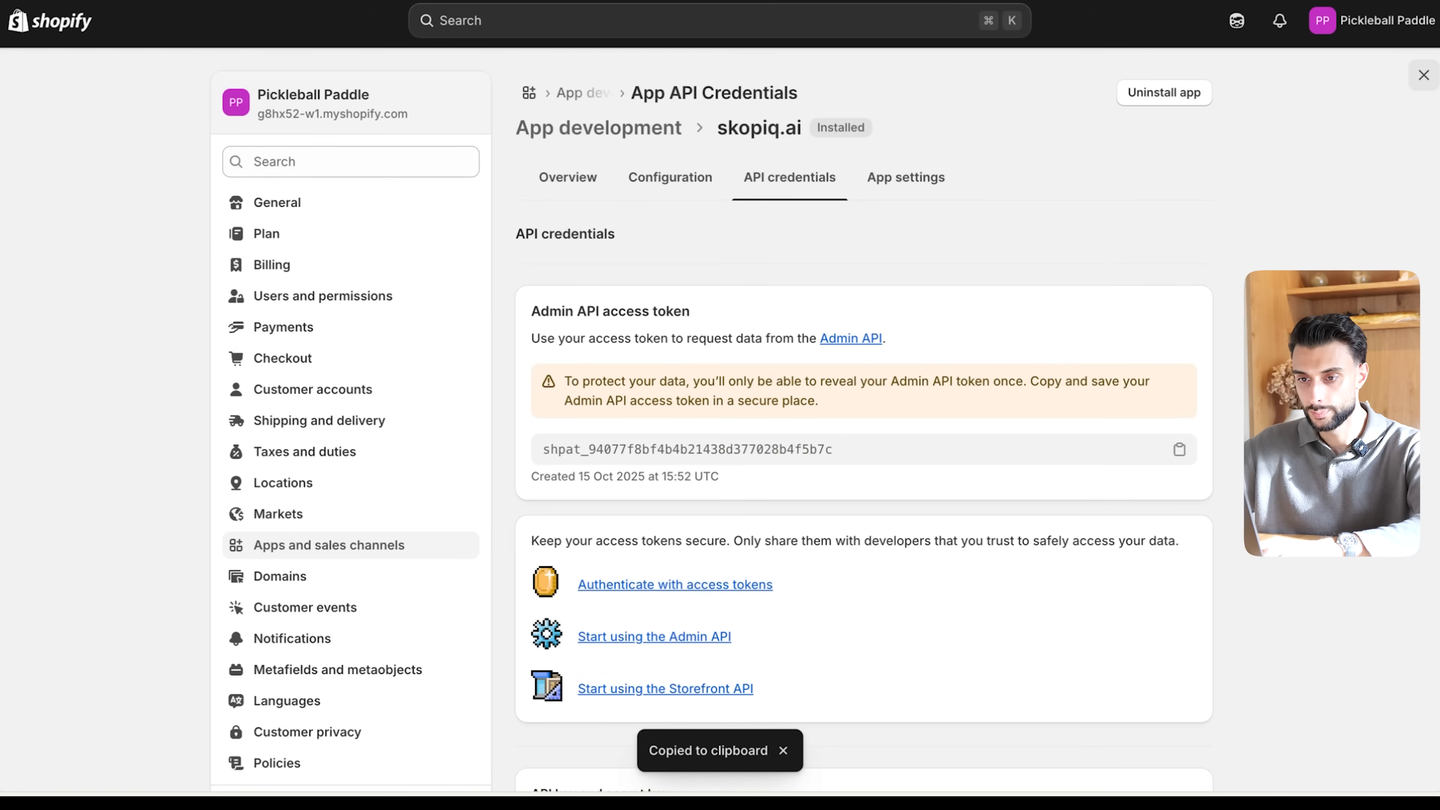
# - Switch to Skopiq, paste the access token as the Shopify key, connect the store and check the connected stores list
pyautogui.hotkey('ctrl', 'shift', 'Tab')
pyautogui.click(237, 531)
pyautogui.hotkey('ctrl', 'v')
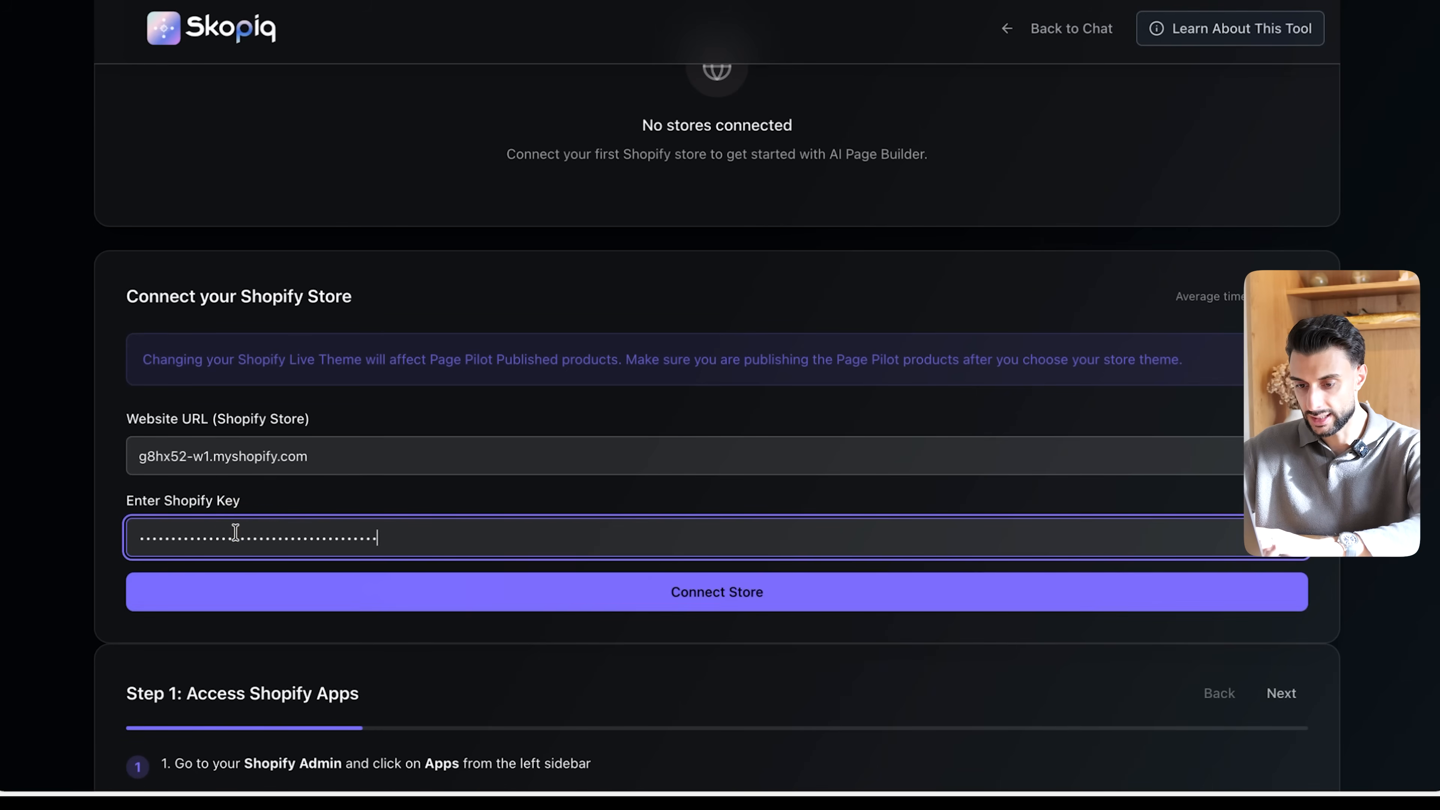
pyautogui.click(343, 598)
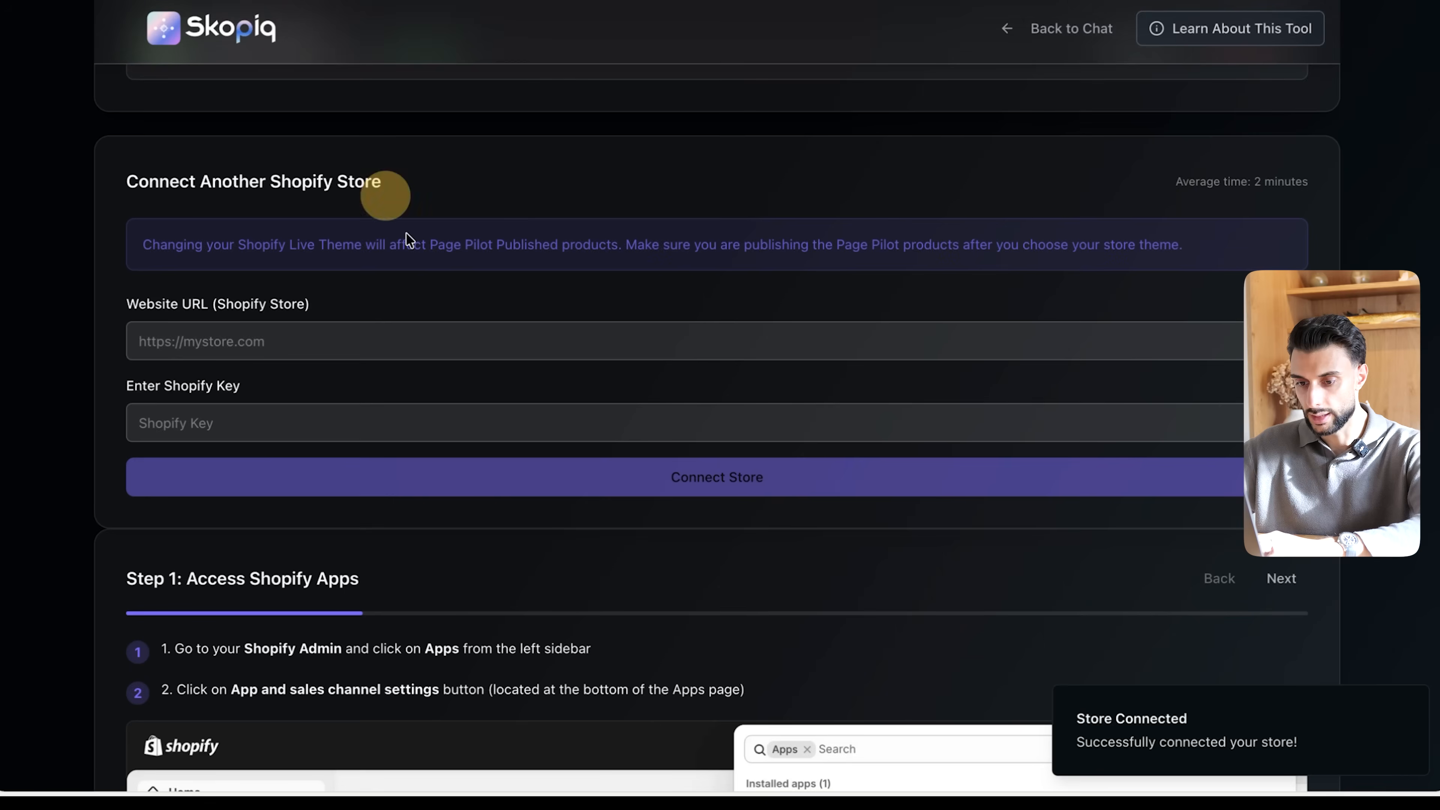
pyautogui.scroll(5, 439, 302)
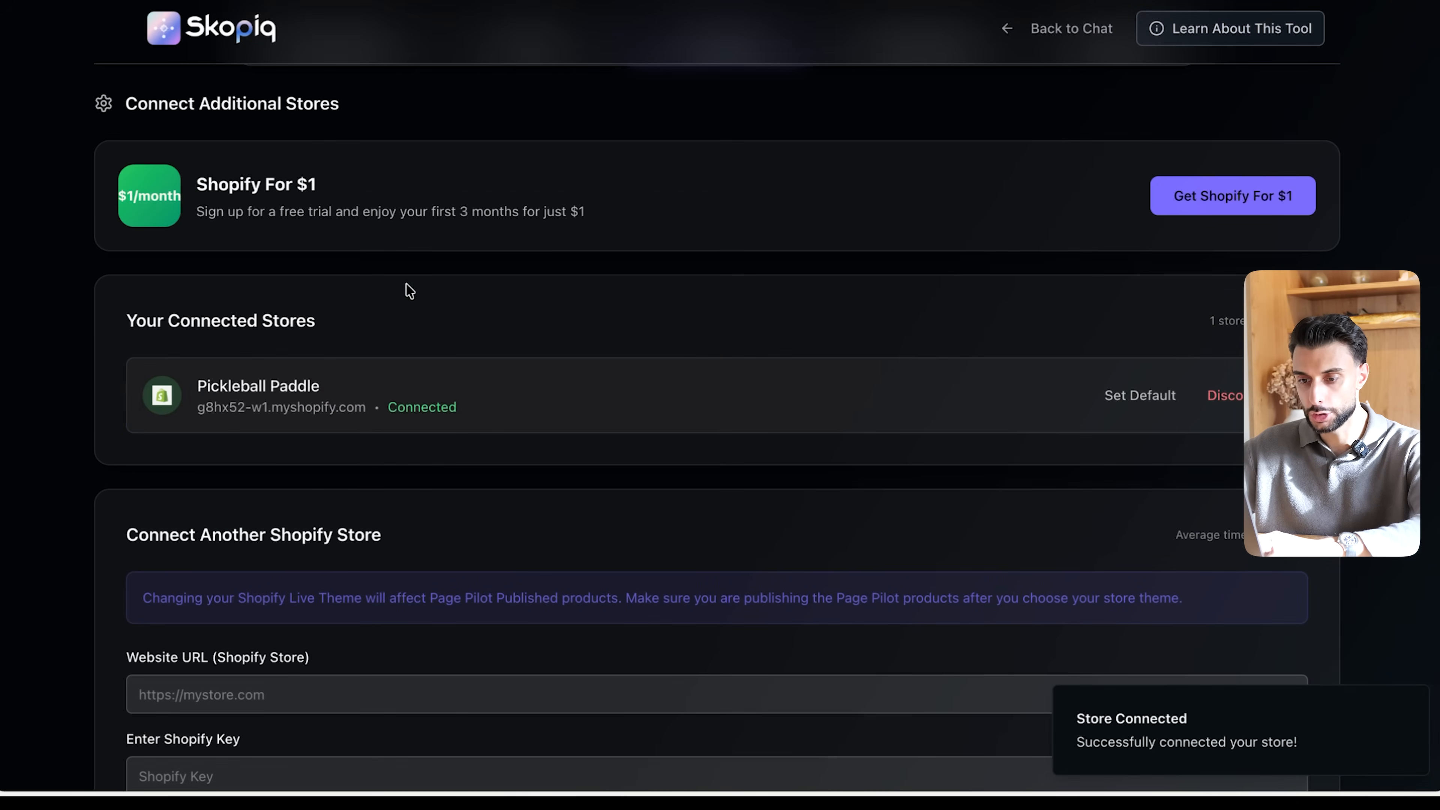
pyautogui.moveTo(116, 333); pyautogui.dragTo(434, 322)
pyautogui.click(434, 322)
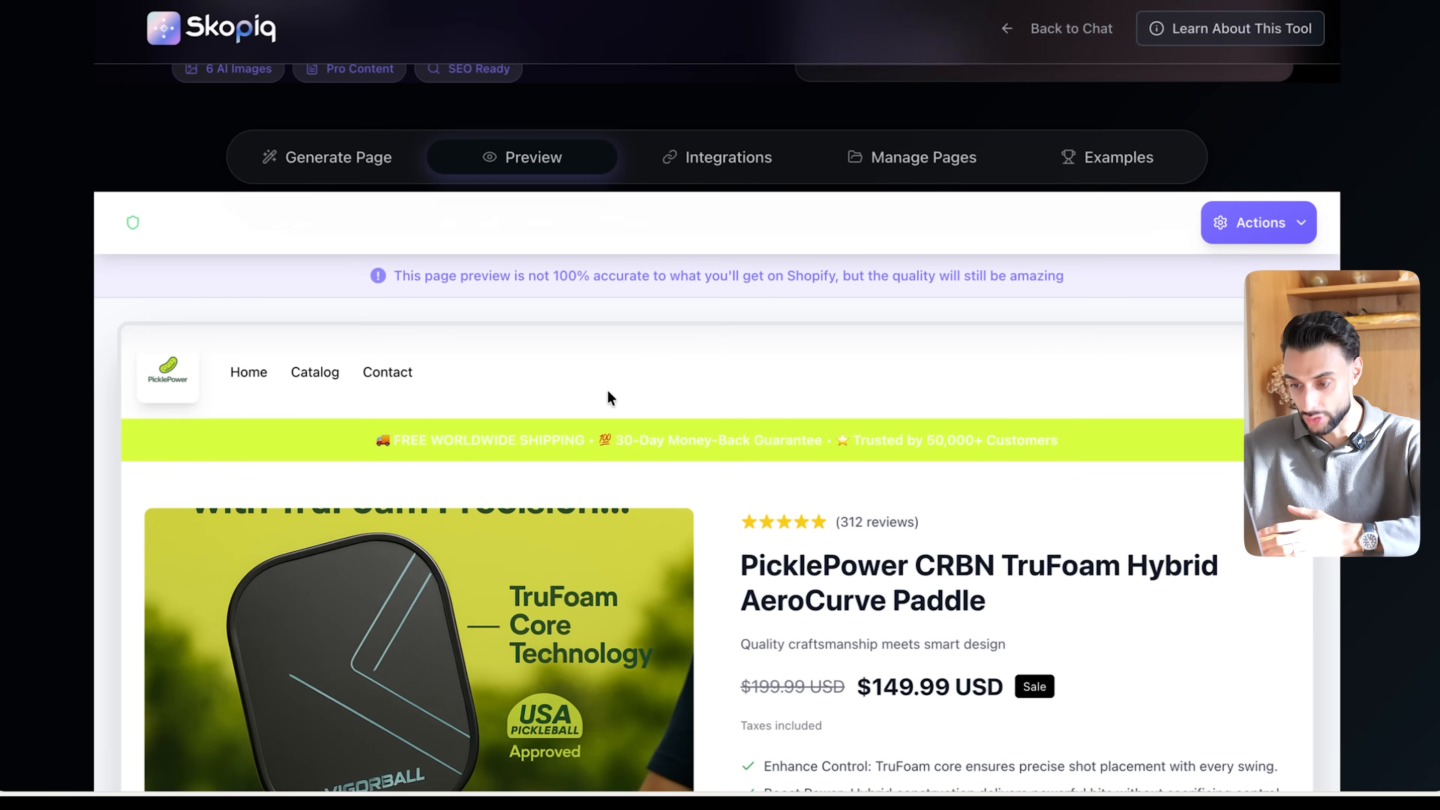
# - Examine the generated PicklePower CRBN TruFoam product page preview, going through its gallery images, pricing and benefit points
pyautogui.scroll(-4, 853, 511)
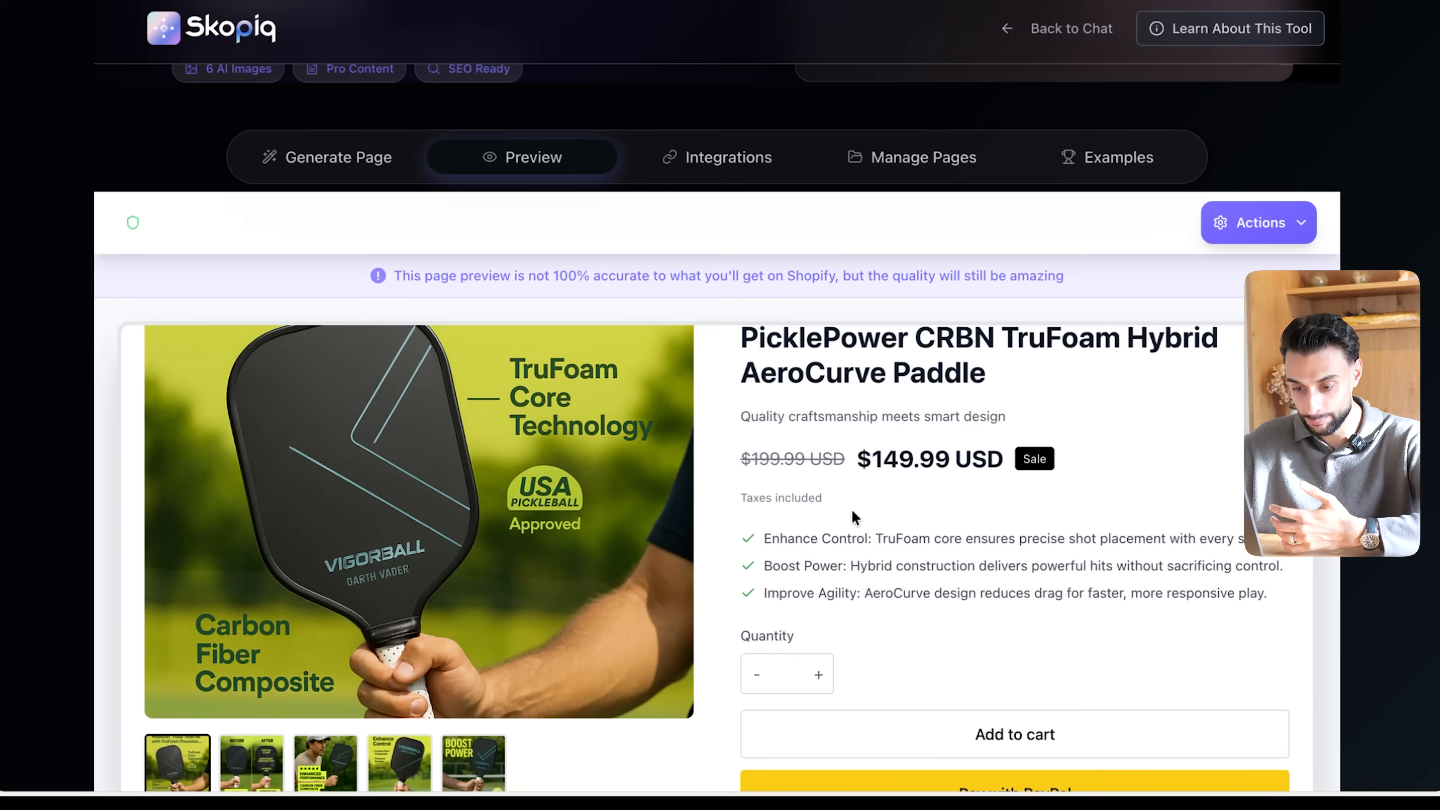
pyautogui.scroll(1, 853, 512)
pyautogui.scroll(-2, 887, 476)
pyautogui.scroll(1, 888, 476)
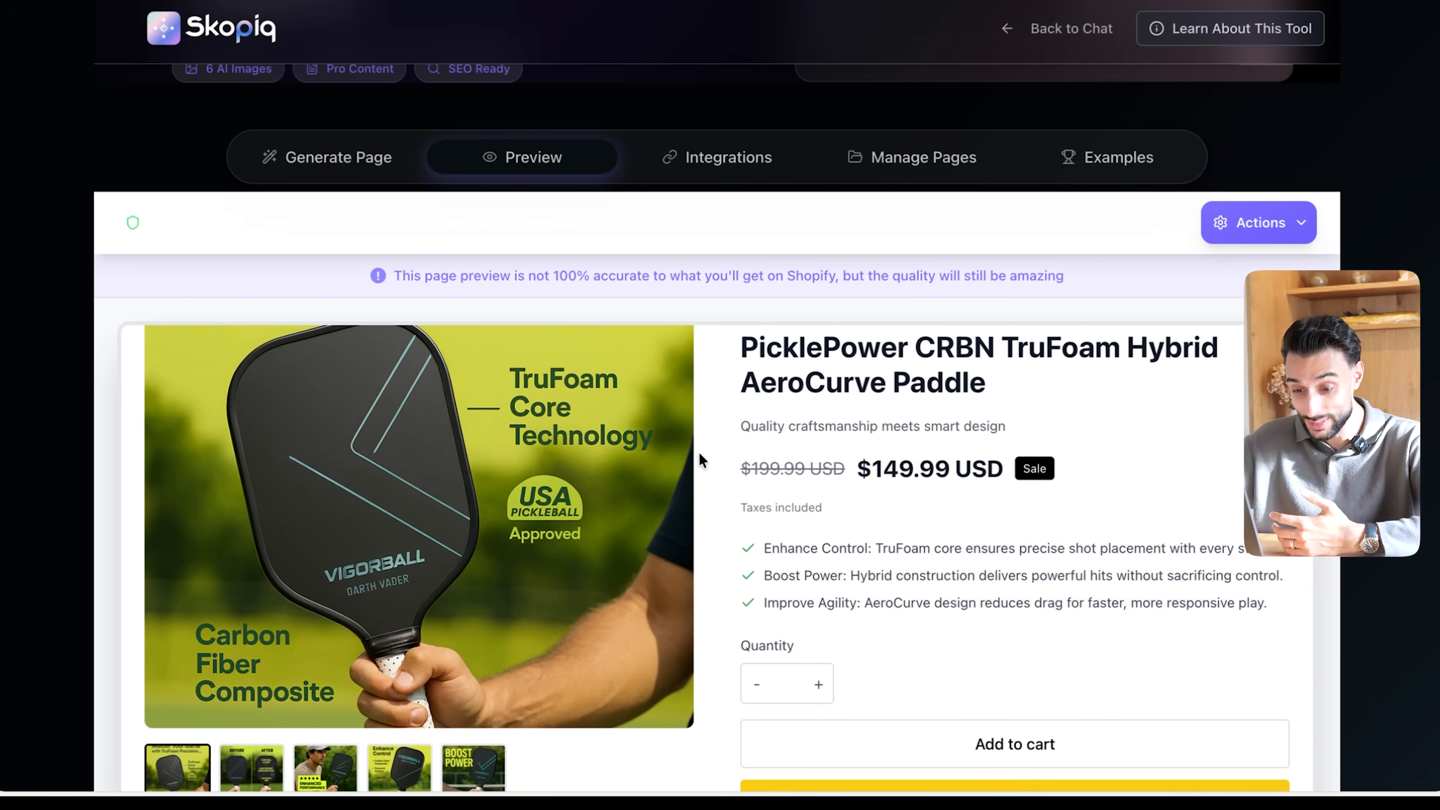
pyautogui.scroll(-1, 702, 459)
pyautogui.click(233, 754)
pyautogui.scroll(2, 339, 757)
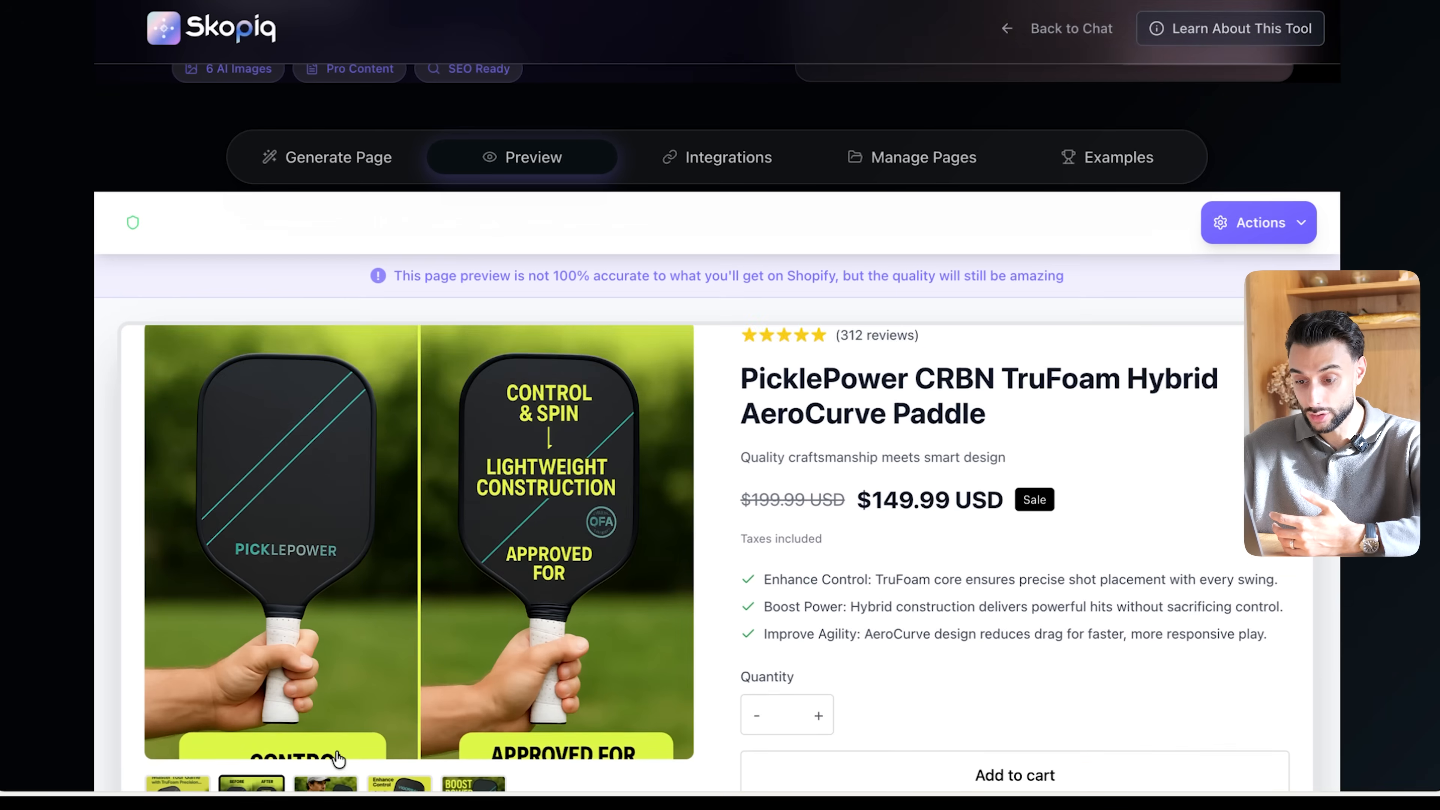
pyautogui.scroll(-1, 339, 758)
pyautogui.click(337, 759)
pyautogui.click(418, 770)
pyautogui.click(473, 760)
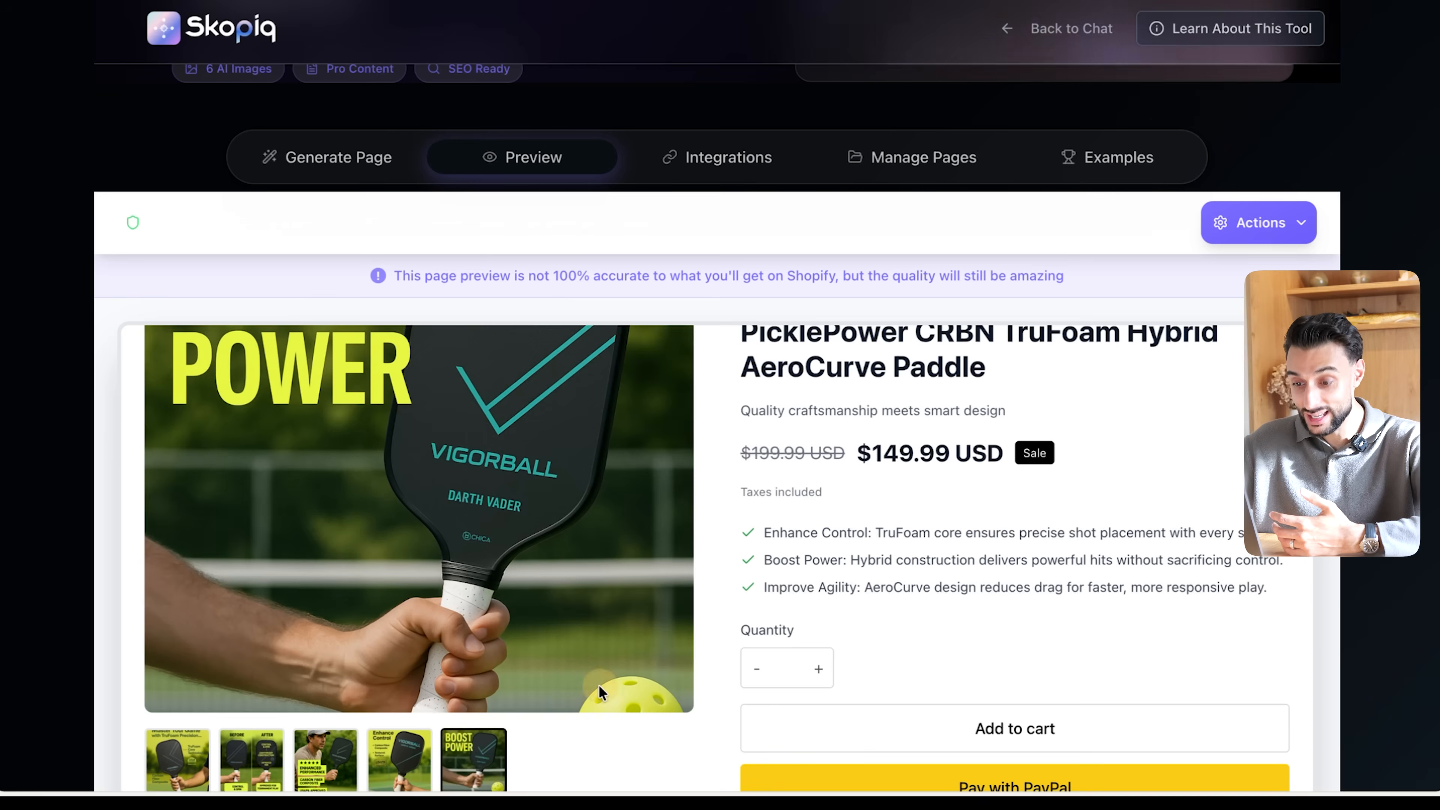
pyautogui.scroll(2, 598, 690)
pyautogui.scroll(-2, 536, 696)
pyautogui.click(326, 760)
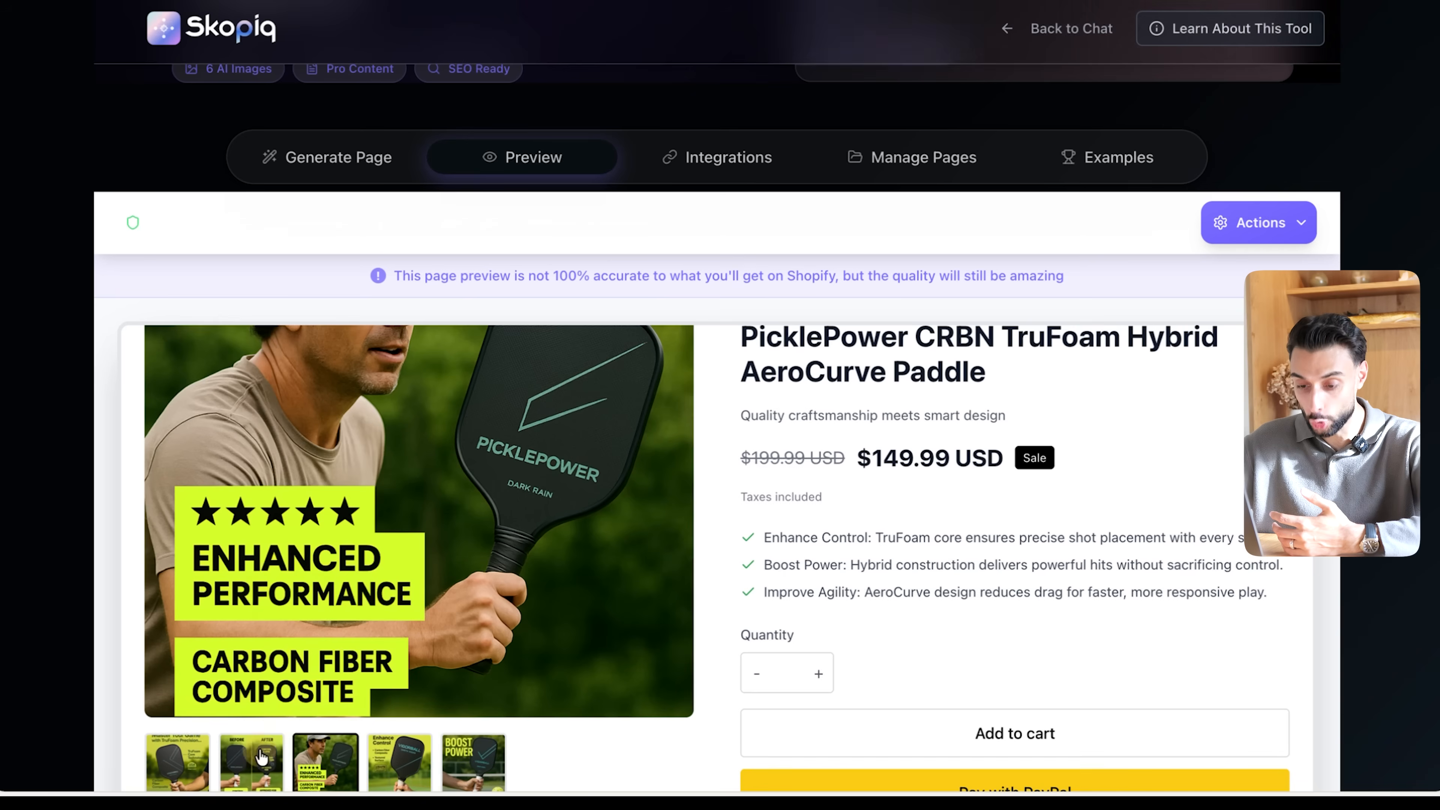
pyautogui.click(178, 761)
pyautogui.scroll(1, 722, 660)
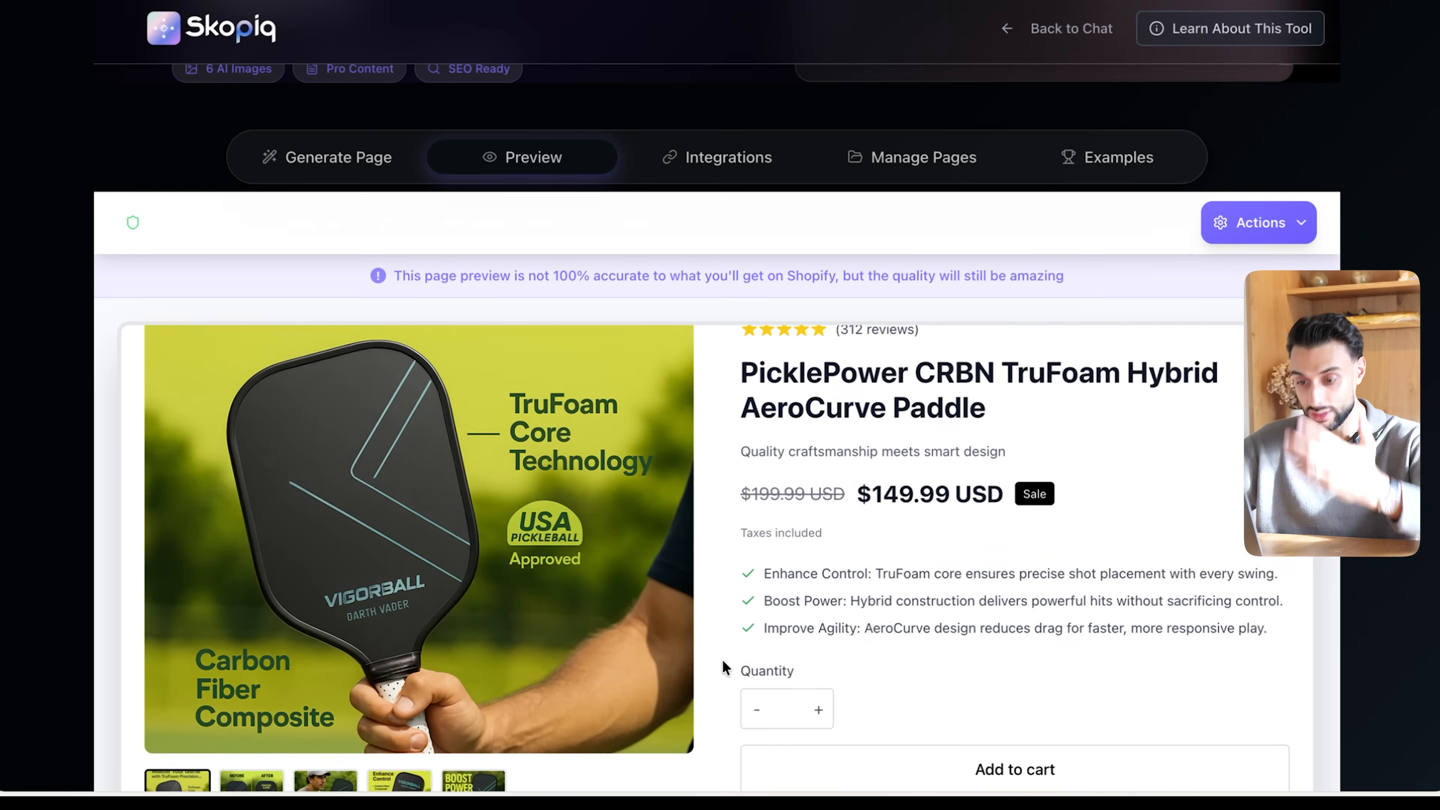
# - Look over the lower sections of the page preview and read the PicklePower paddle's description text
pyautogui.scroll(-20, 722, 660)
pyautogui.scroll(-15, 856, 692)
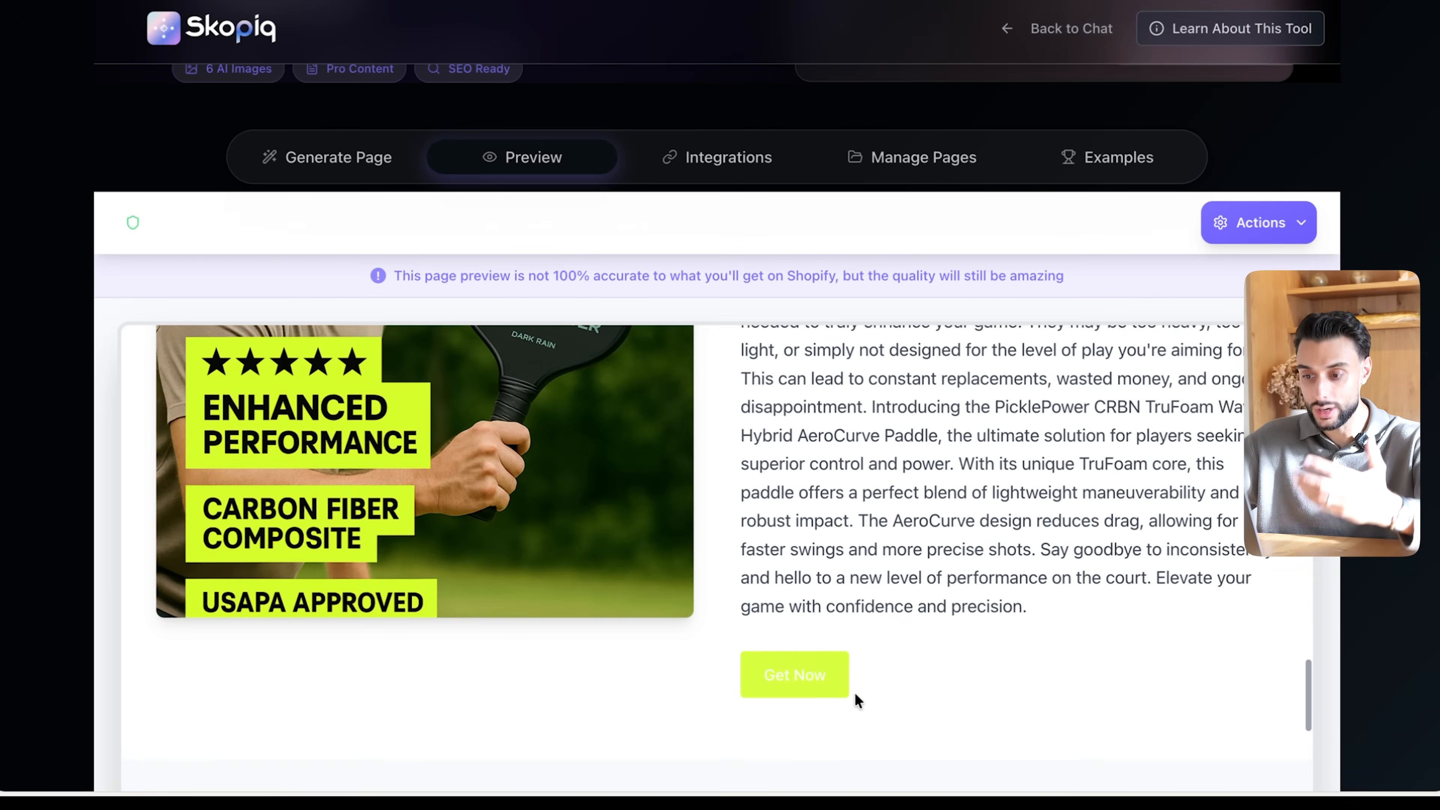
pyautogui.scroll(4, 855, 693)
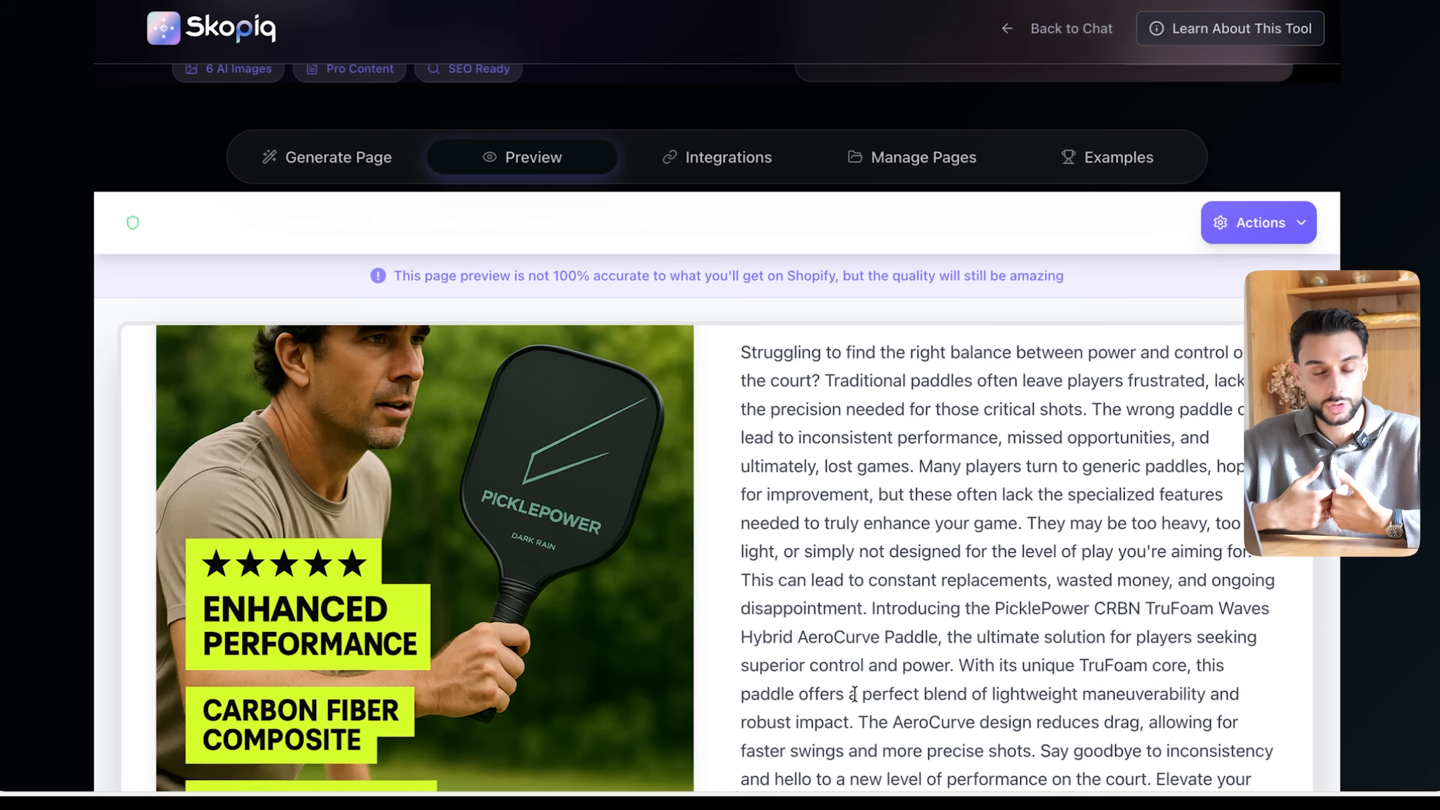
# - Examine the PicklePower paddle's results section and gallery images in the preview, comparing them with the AliExpress T700 paddle listing
pyautogui.scroll(-10, 776, 454)
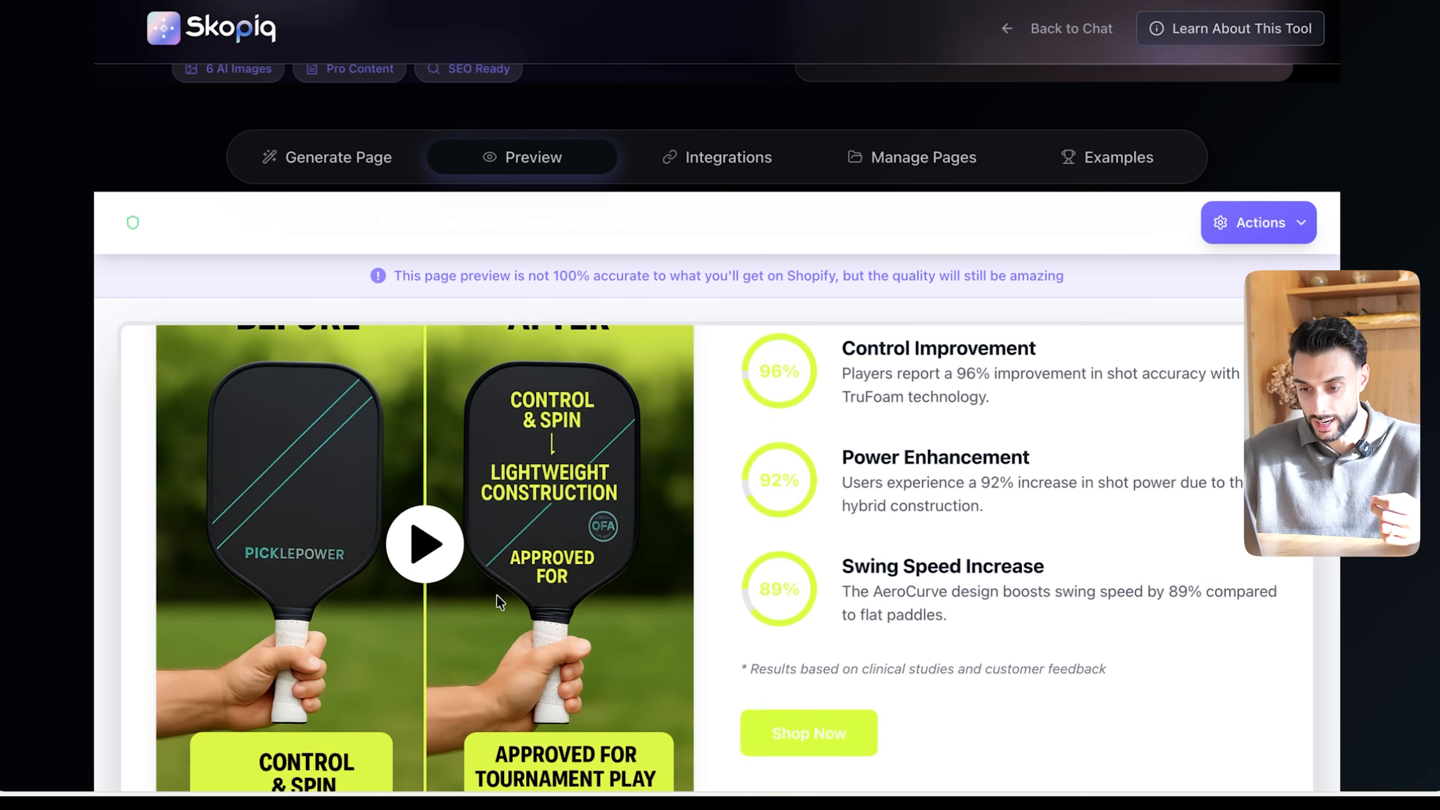
pyautogui.scroll(10, 498, 598)
pyautogui.scroll(5, 496, 595)
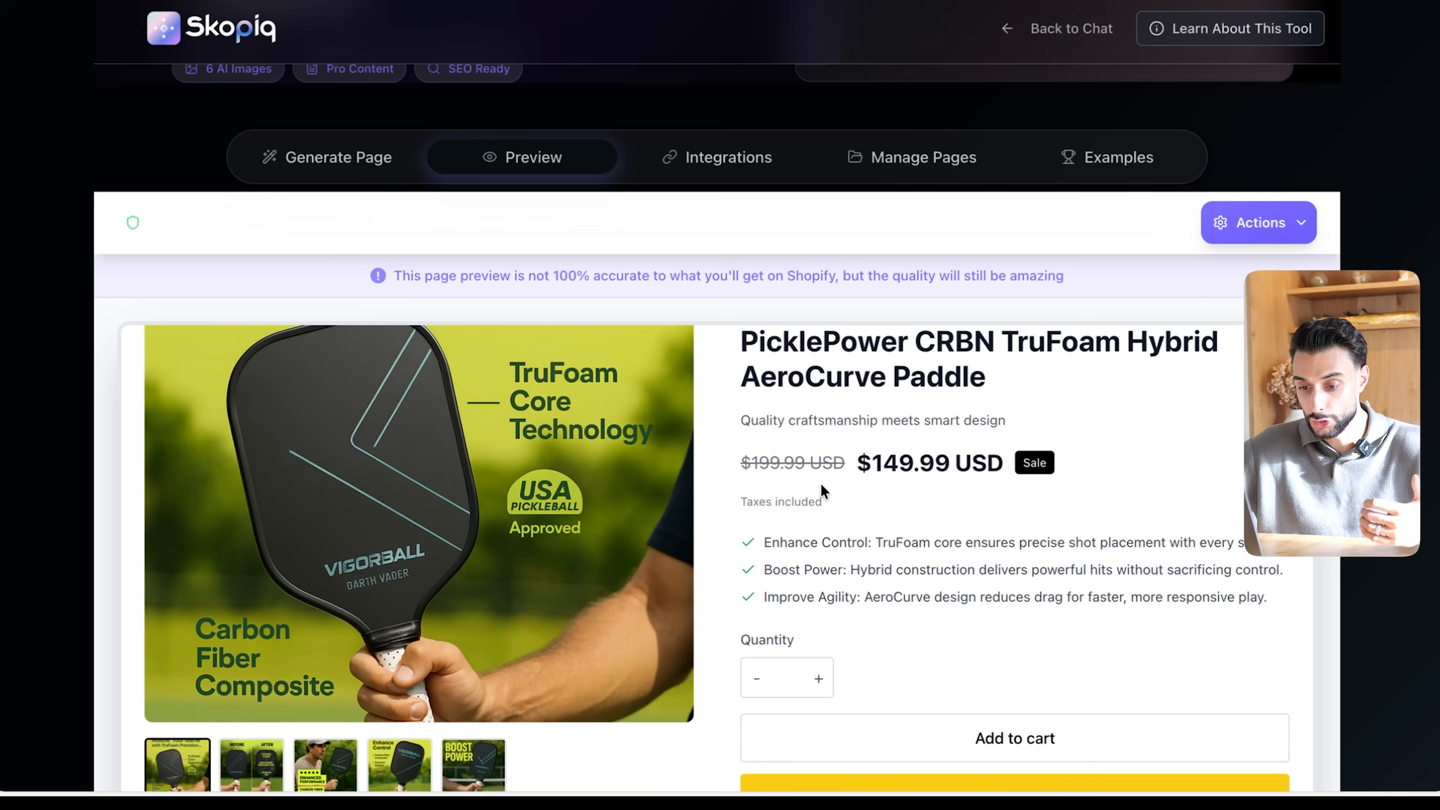
pyautogui.scroll(-1, 821, 486)
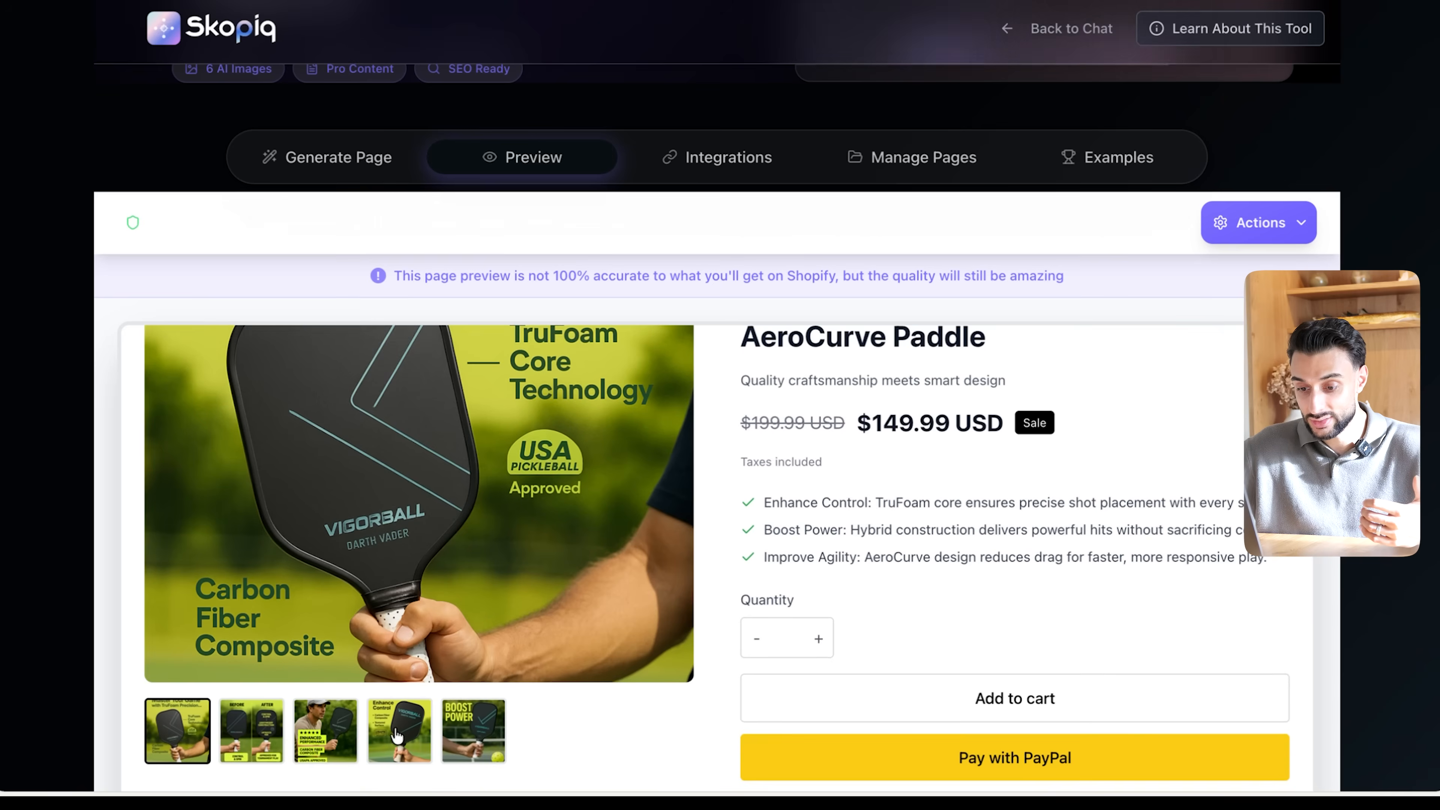
pyautogui.click(262, 730)
pyautogui.scroll(2, 782, 618)
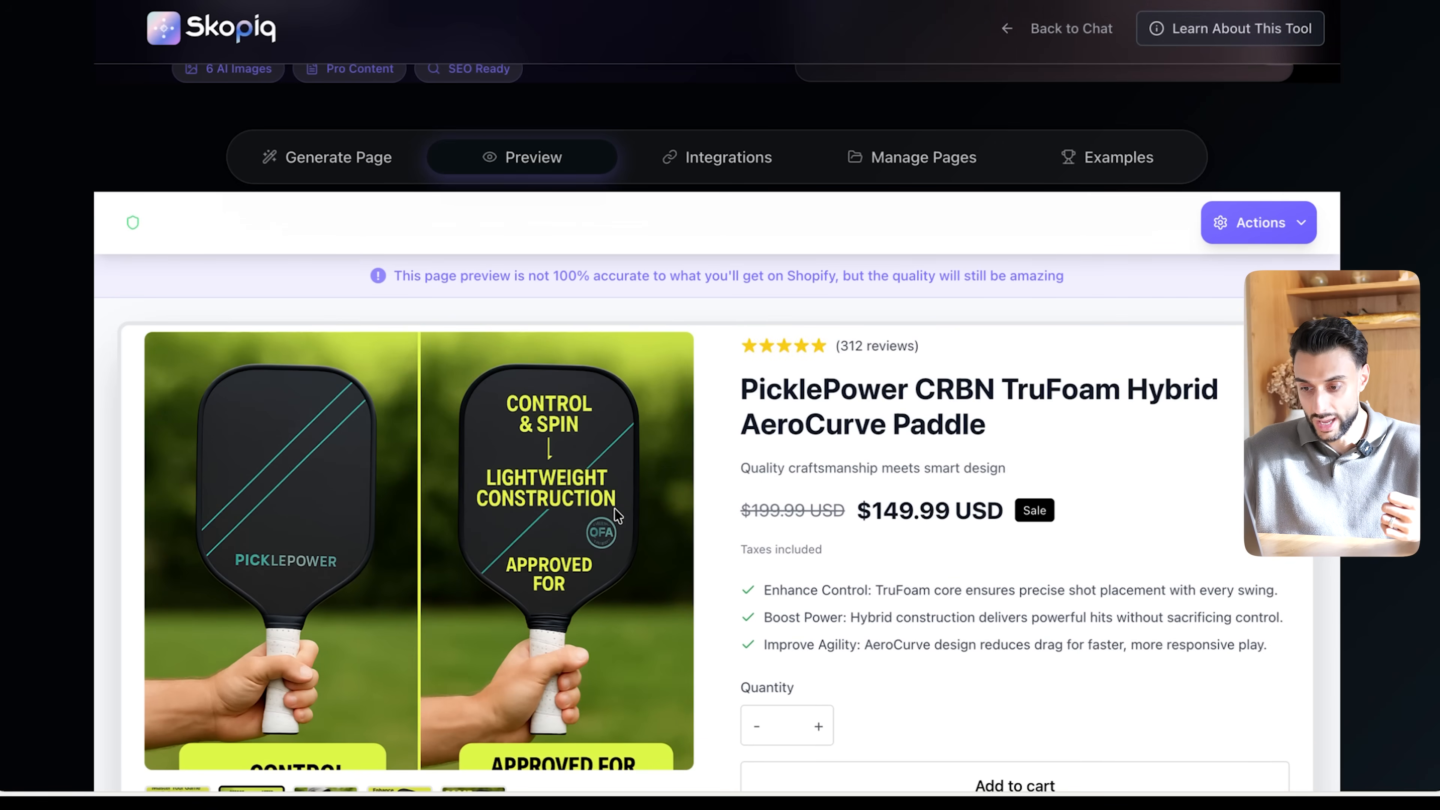
pyautogui.scroll(-4, 618, 637)
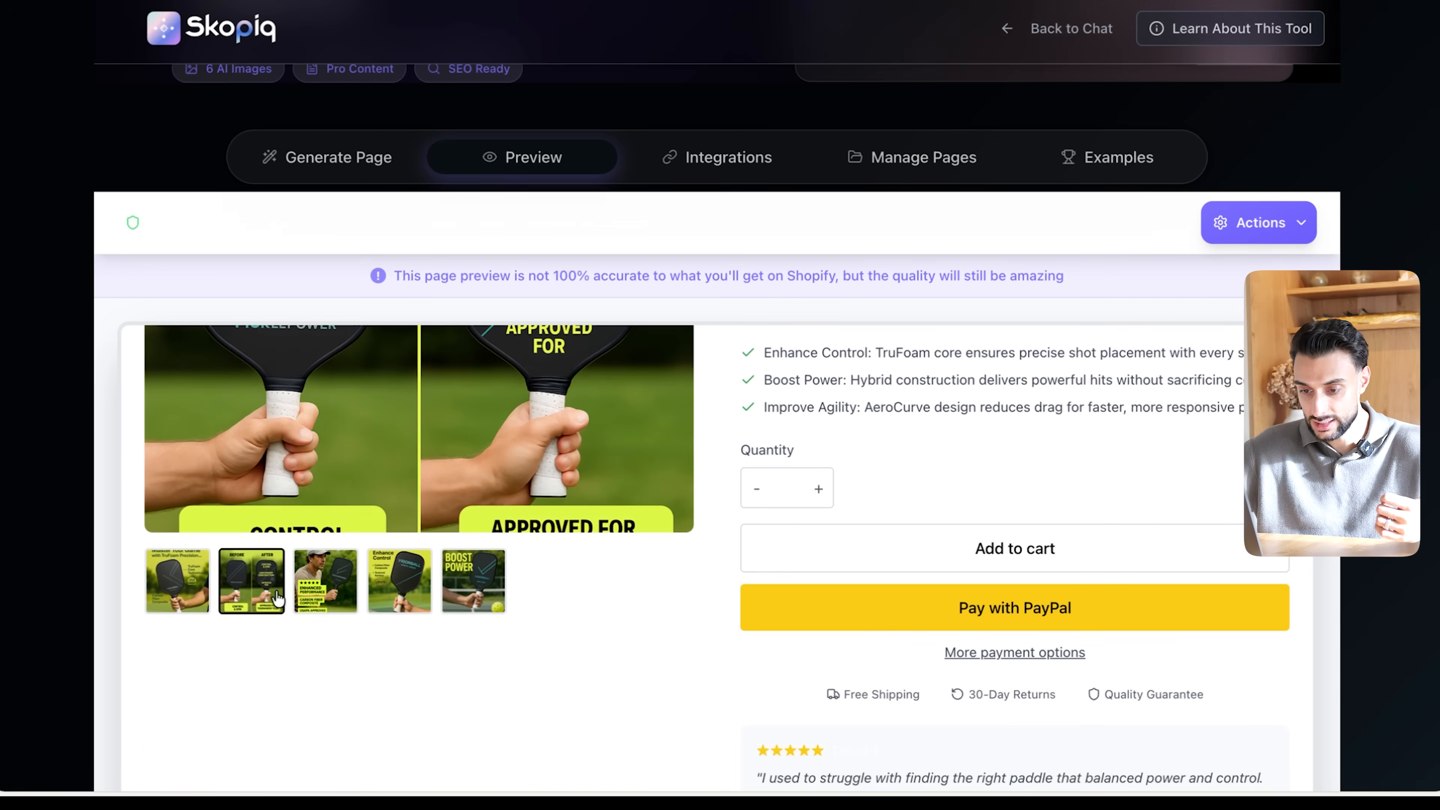
pyautogui.click(312, 599)
pyautogui.scroll(4, 311, 598)
pyautogui.scroll(-3, 485, 630)
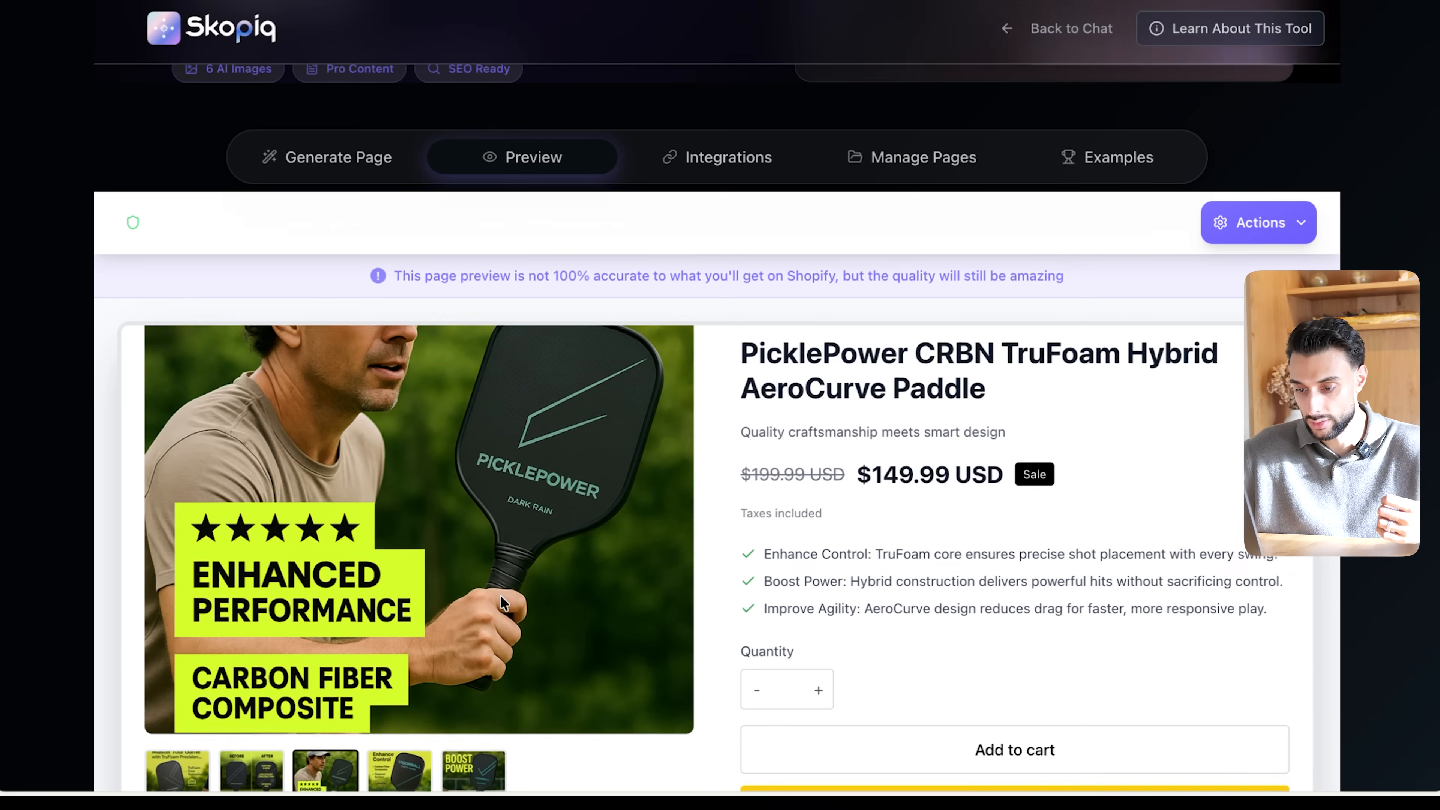
pyautogui.click(485, 630)
pyautogui.scroll(4, 769, 571)
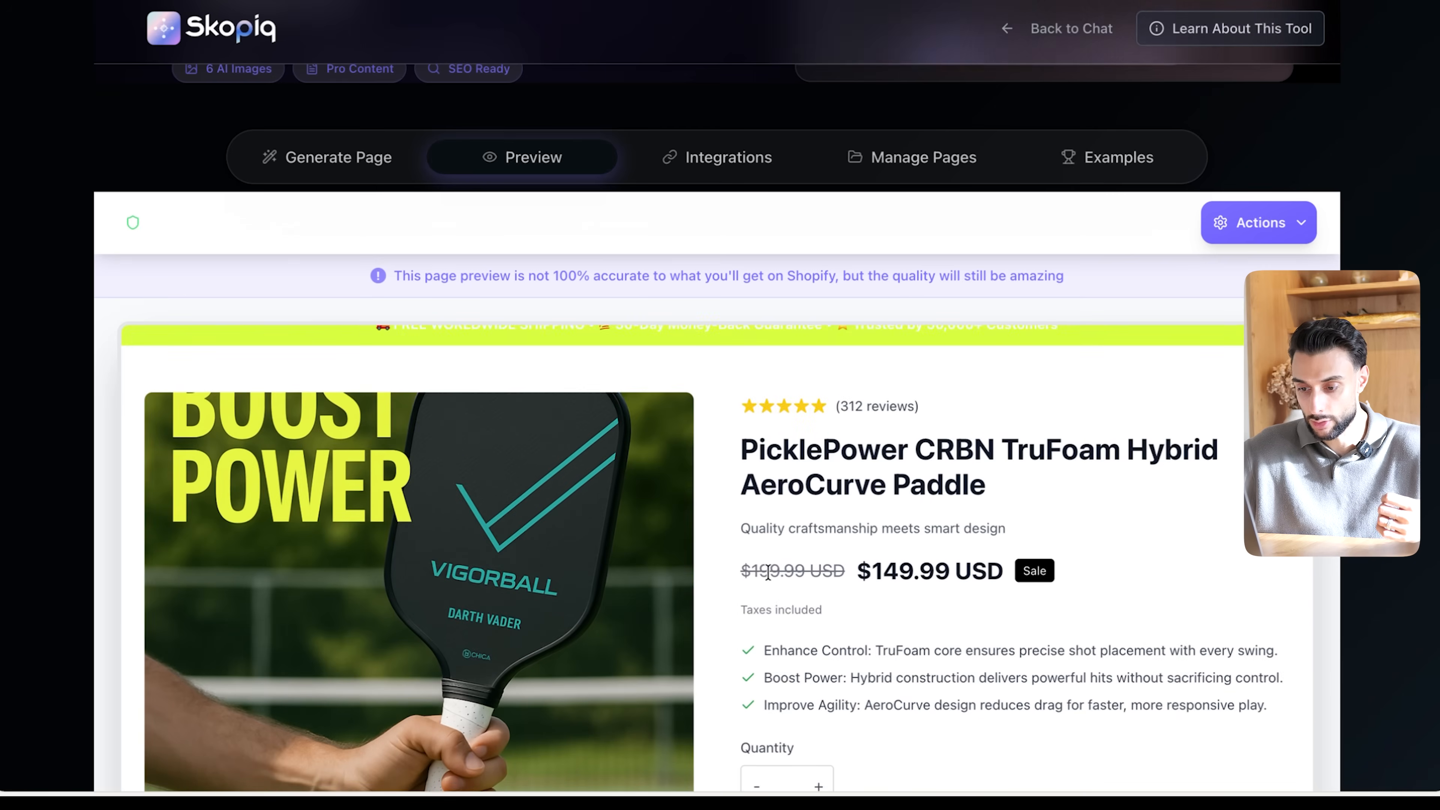
# - Review the page preview's product title, price, benefit points, customer review, policy sections and Experience Amazing Results section
pyautogui.scroll(-4, 770, 580)
pyautogui.scroll(-15, 770, 580)
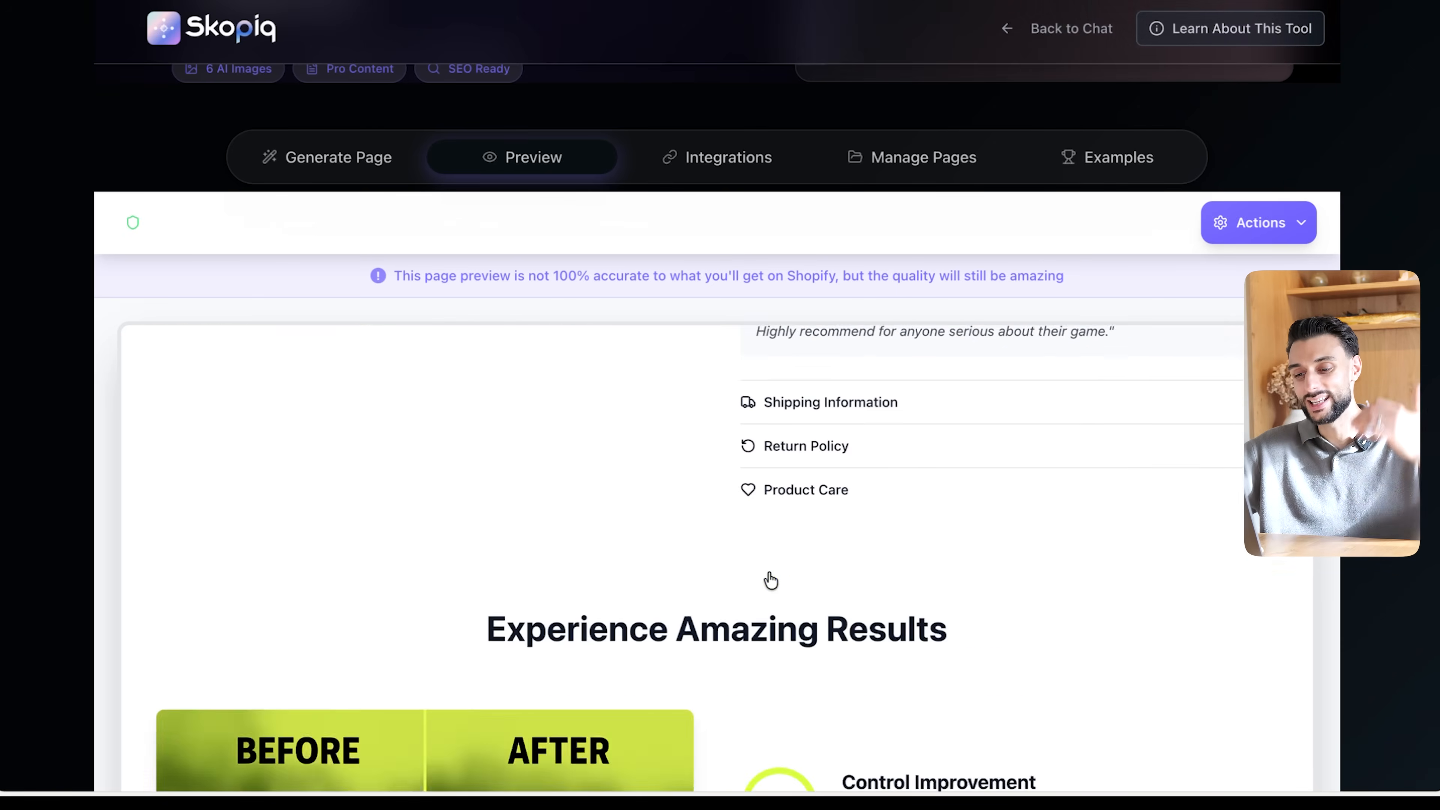
pyautogui.scroll(18, 776, 573)
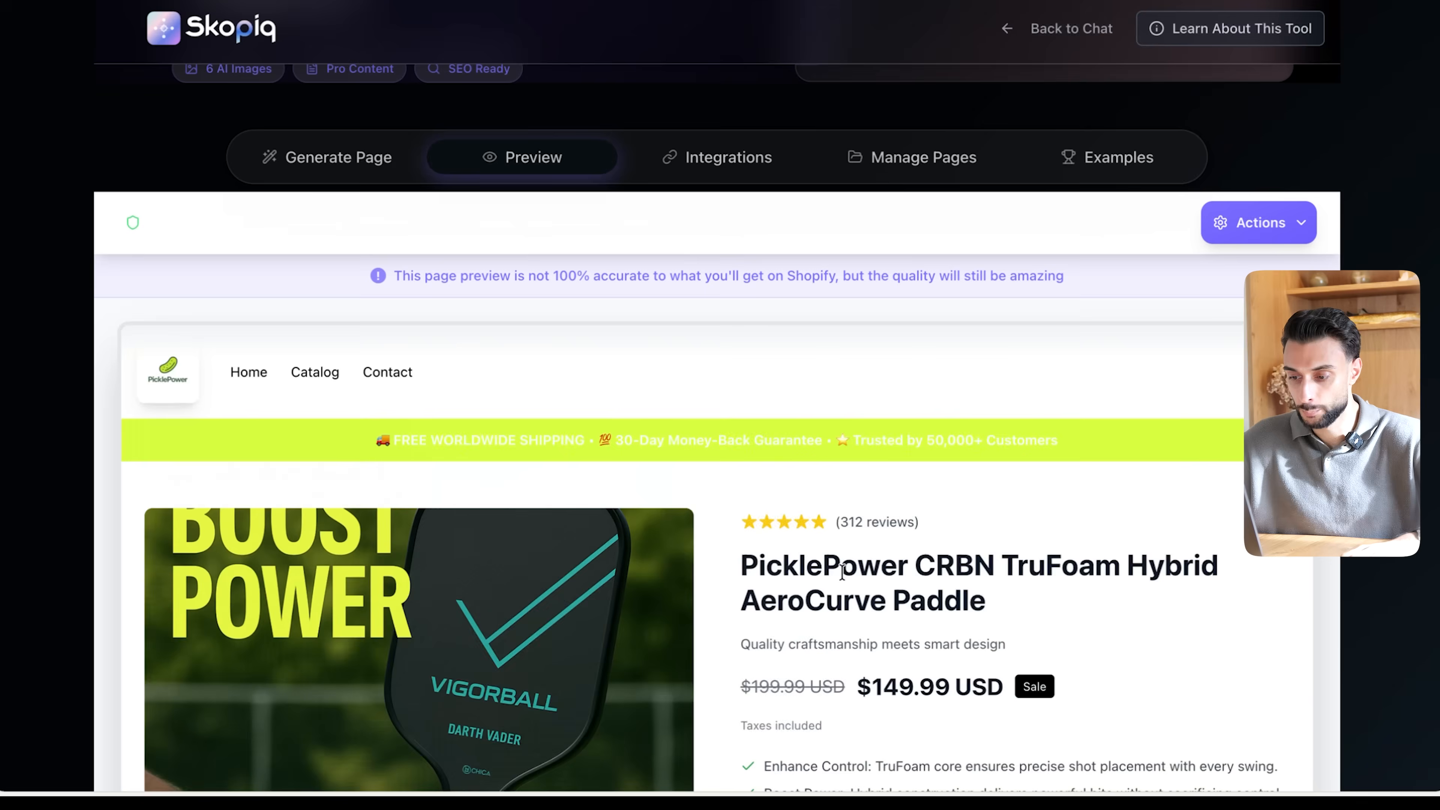
pyautogui.scroll(-3, 843, 577)
pyautogui.scroll(-1, 843, 573)
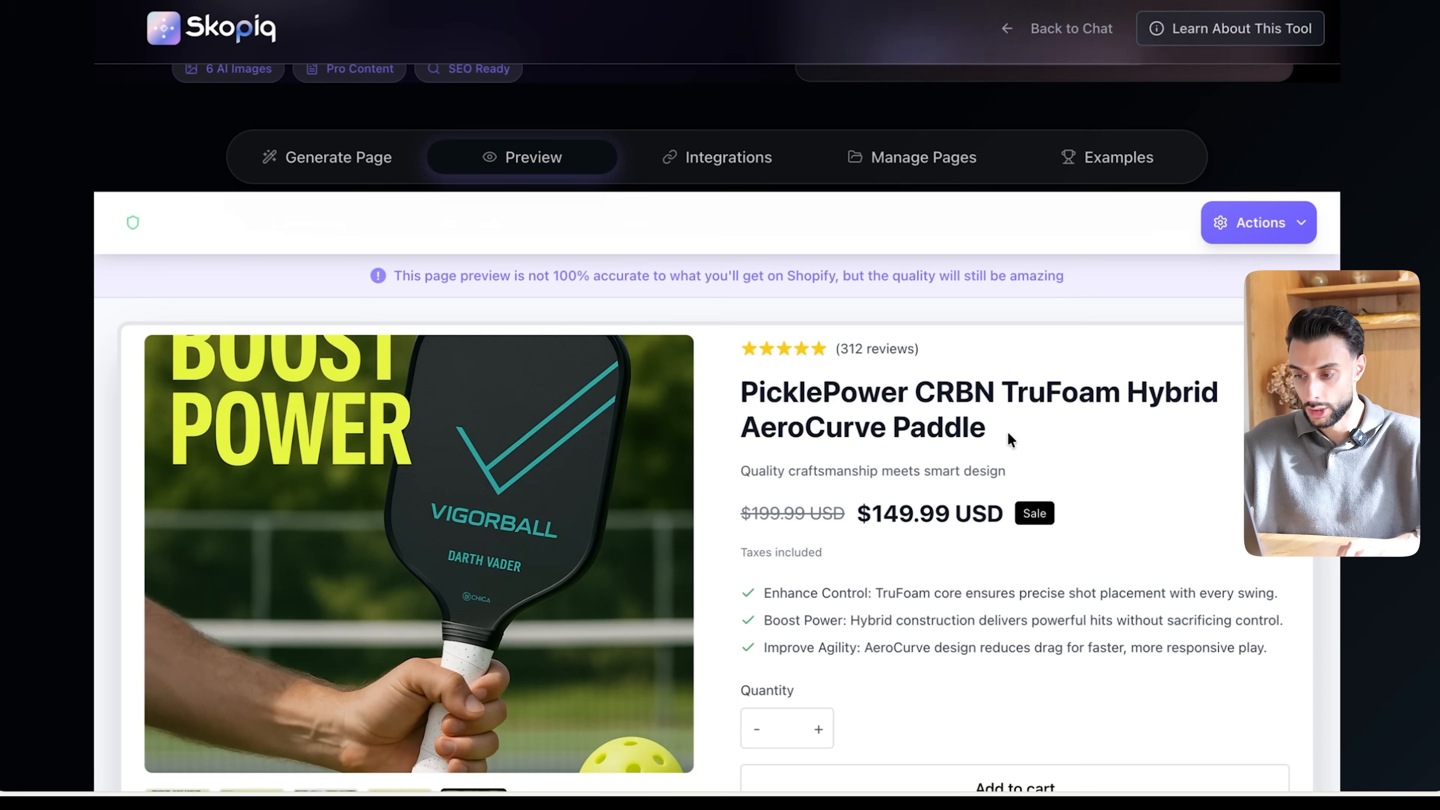
pyautogui.moveTo(707, 424); pyautogui.dragTo(958, 441)
pyautogui.click(959, 442)
pyautogui.scroll(-2, 964, 482)
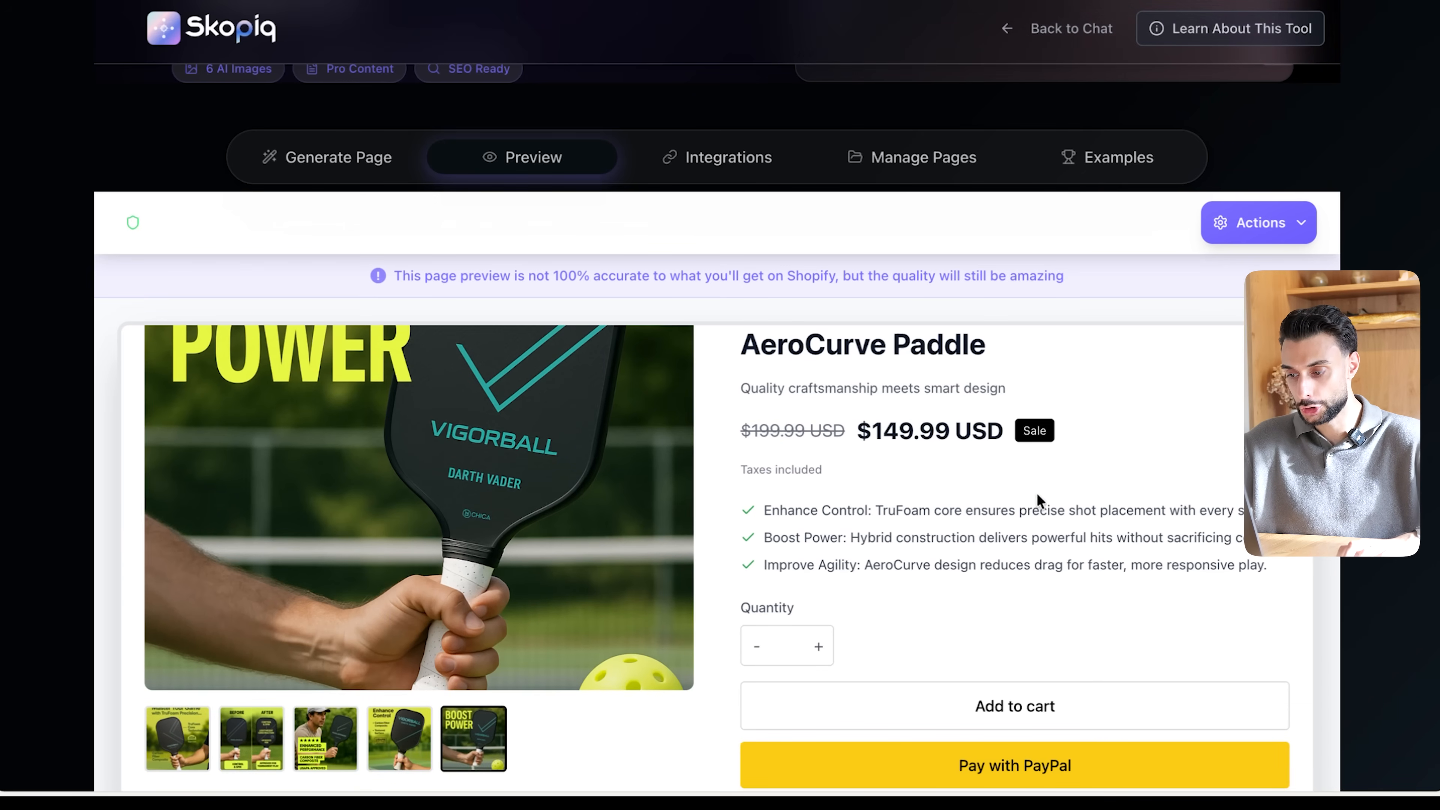
pyautogui.scroll(-10, 1142, 568)
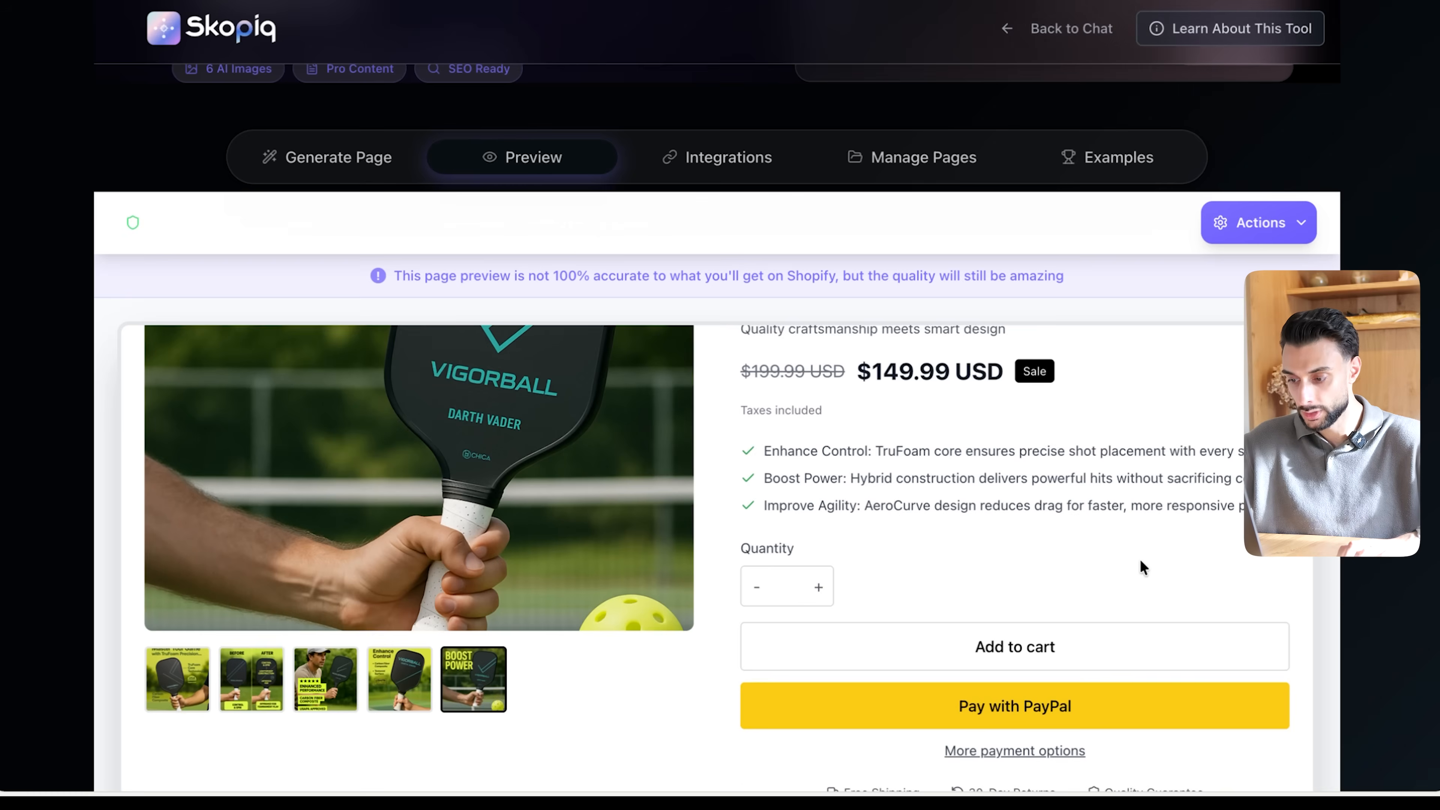
pyautogui.scroll(-2, 1060, 744)
pyautogui.scroll(2, 842, 553)
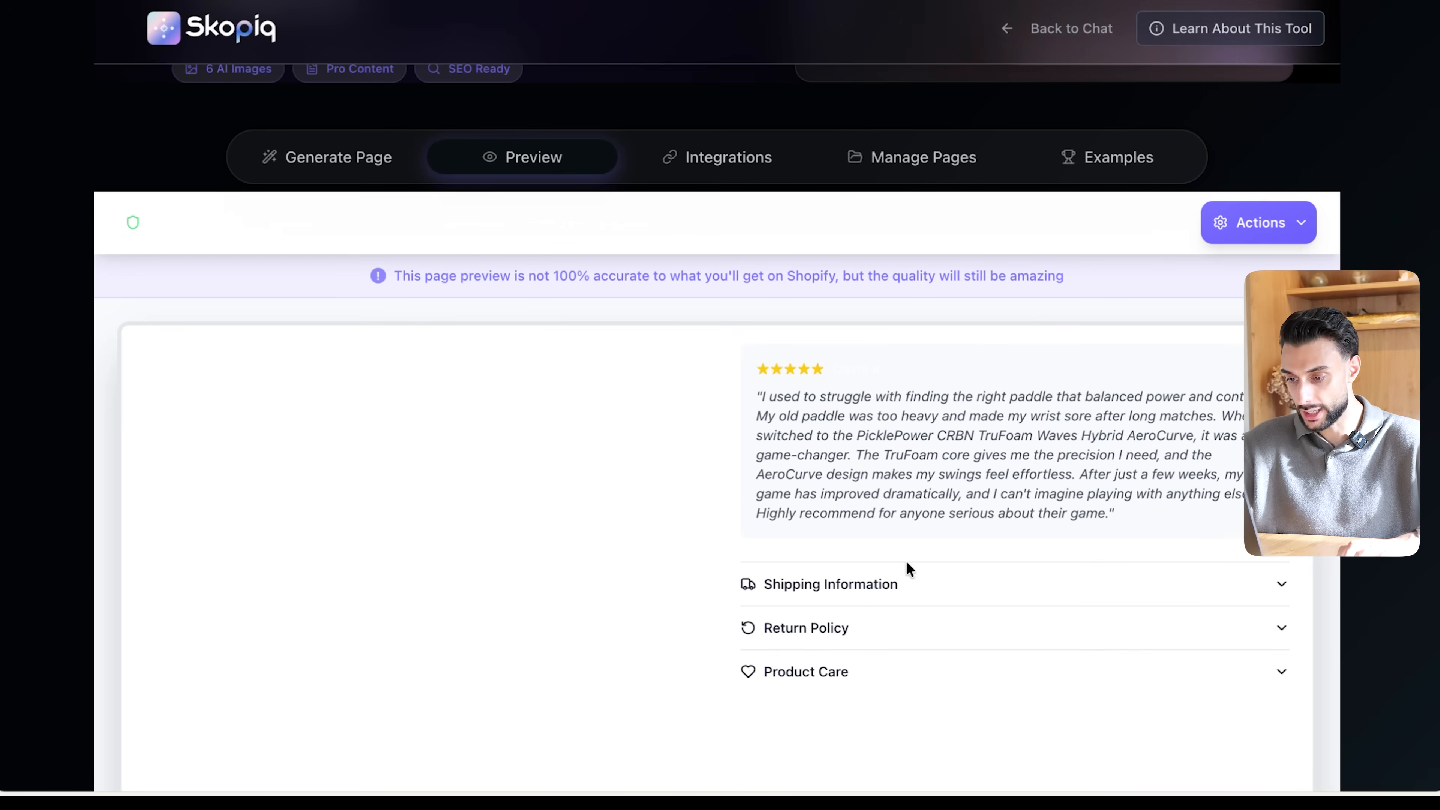
pyautogui.scroll(-8, 884, 589)
pyautogui.scroll(-1, 855, 609)
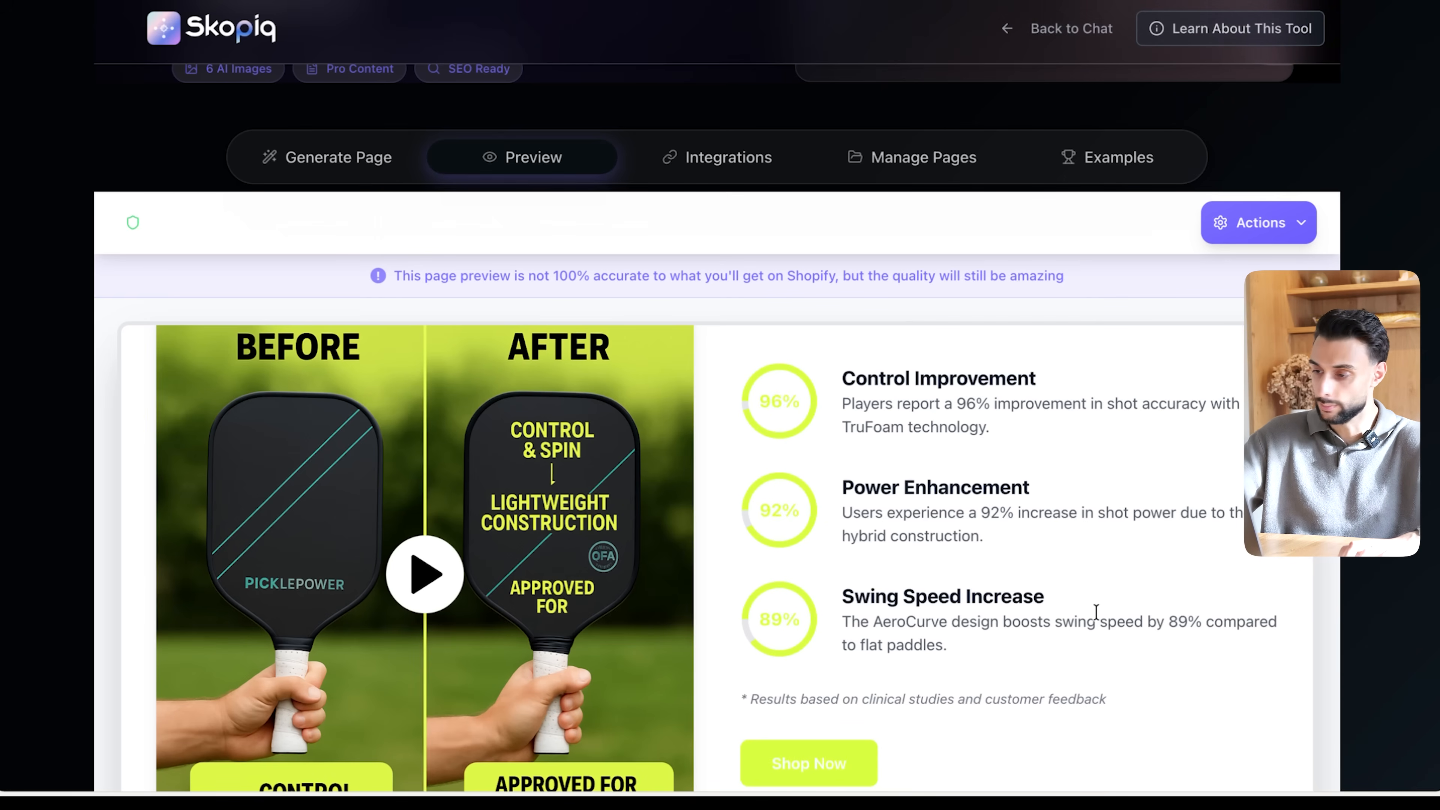
# - Open the page's Shopify export options and check the theme compatibility notice, target store and selected theme
pyautogui.click(1254, 226)
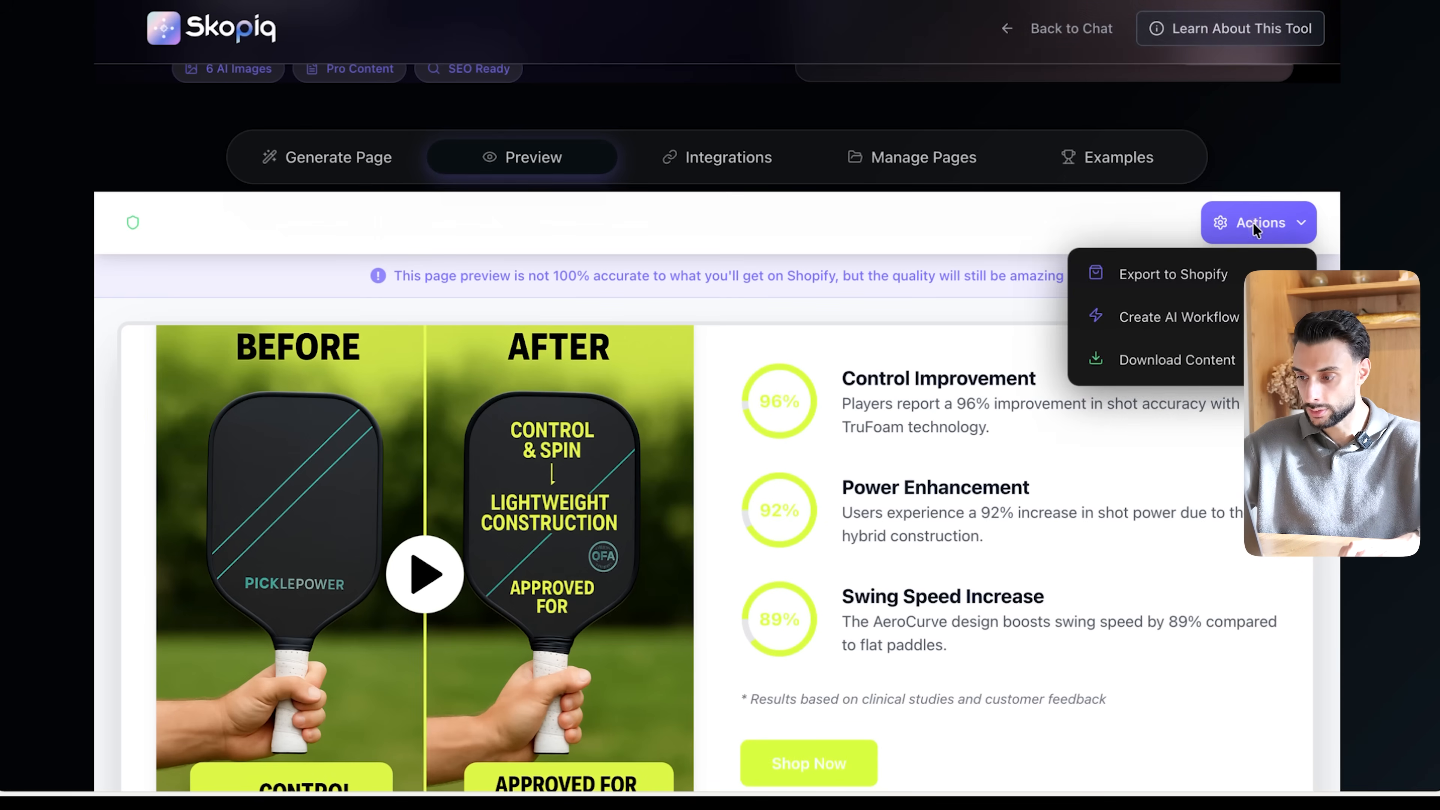
pyautogui.click(1201, 284)
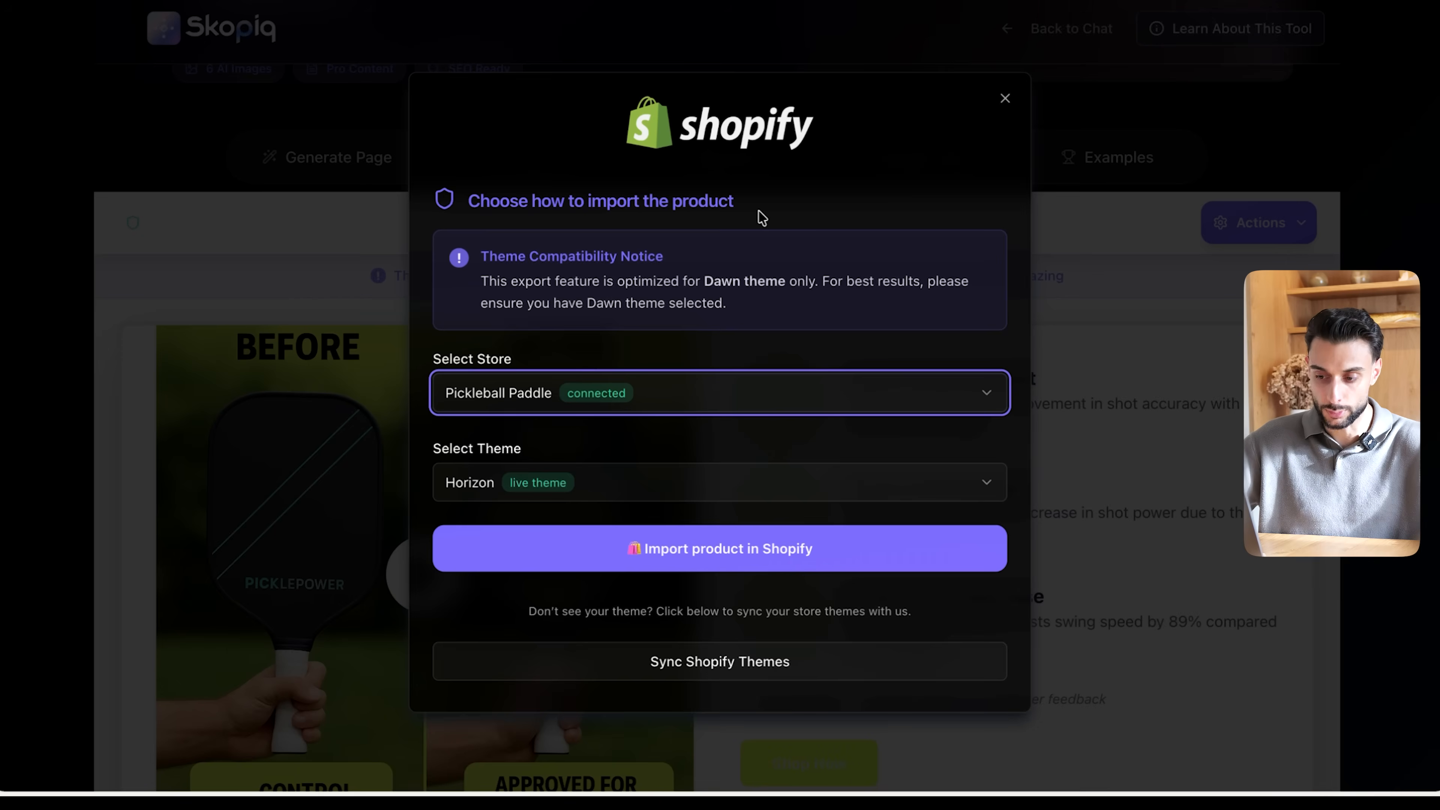
pyautogui.moveTo(516, 444); pyautogui.dragTo(460, 449)
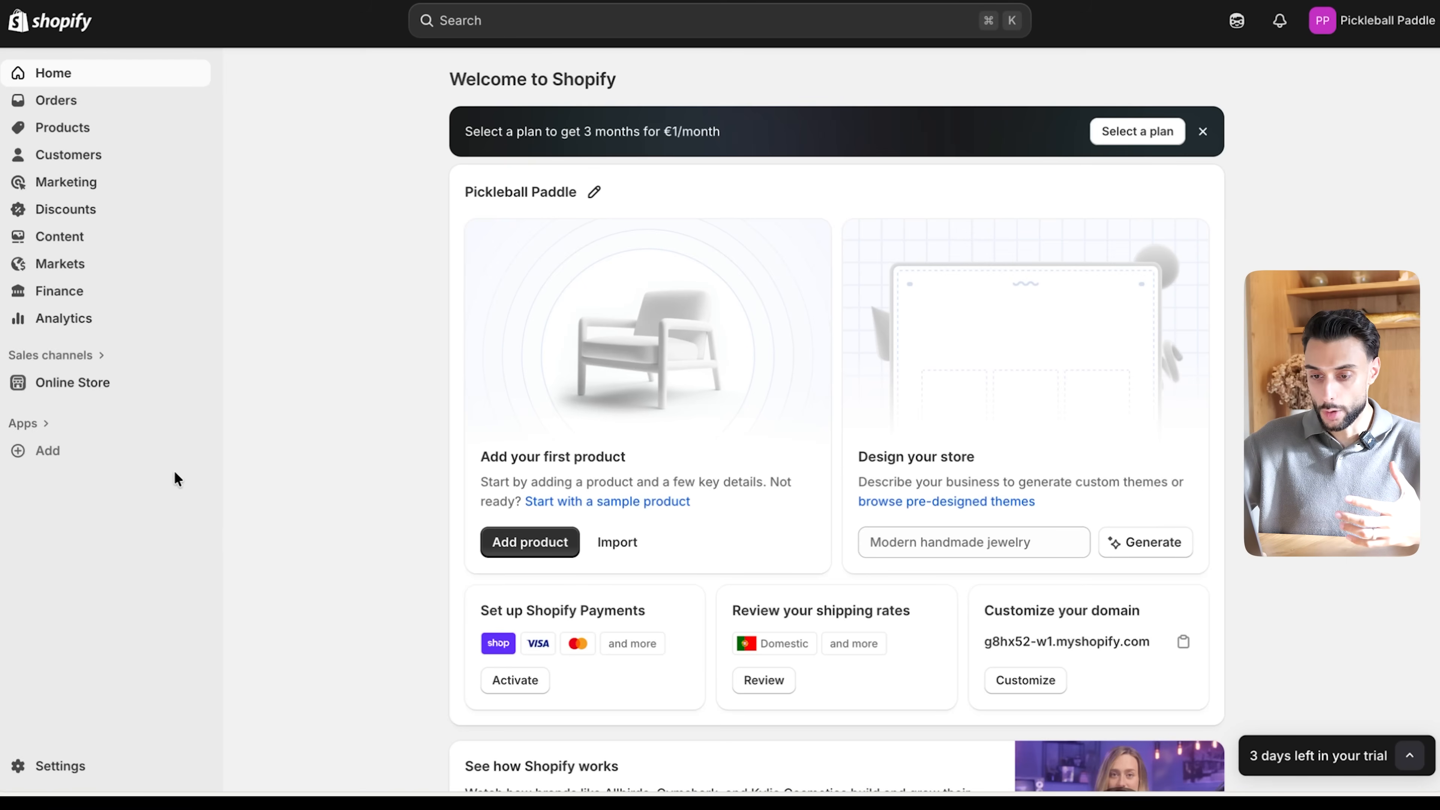
# - Switch to the Shopify admin, look through the online store's themes and visit the Theme Store
pyautogui.click(85, 383)
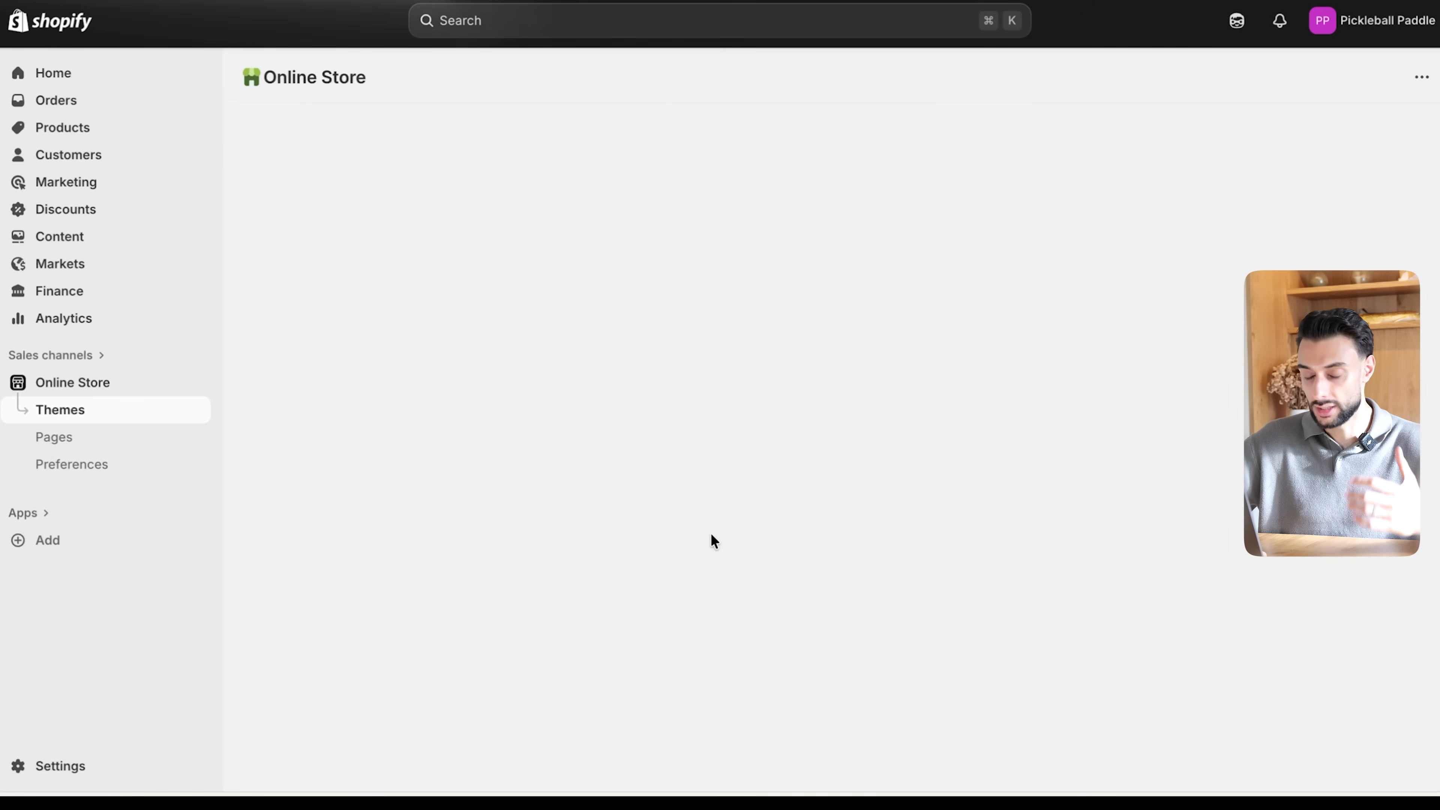
pyautogui.scroll(-5, 711, 534)
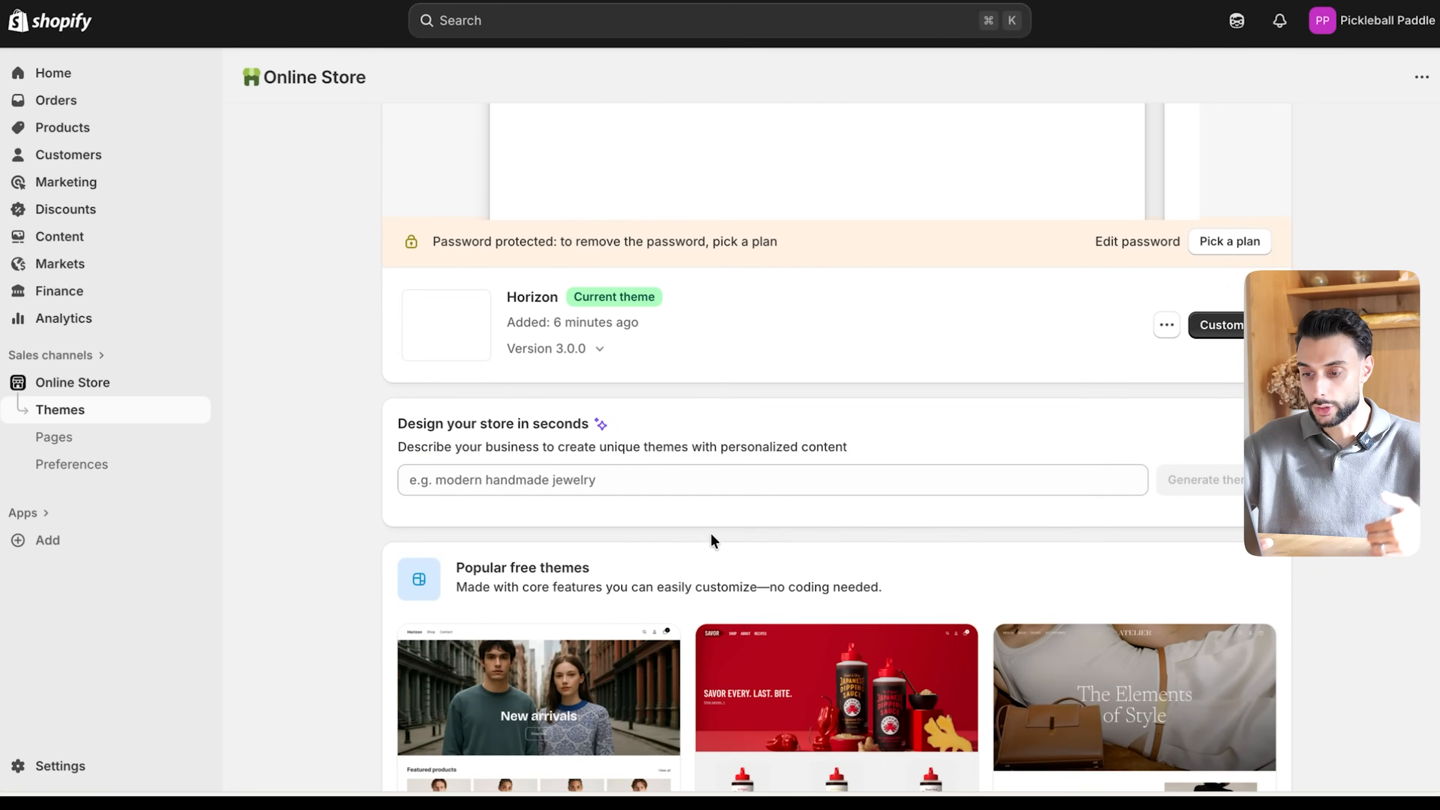
pyautogui.scroll(3, 711, 534)
pyautogui.scroll(-8, 711, 534)
pyautogui.scroll(2, 711, 534)
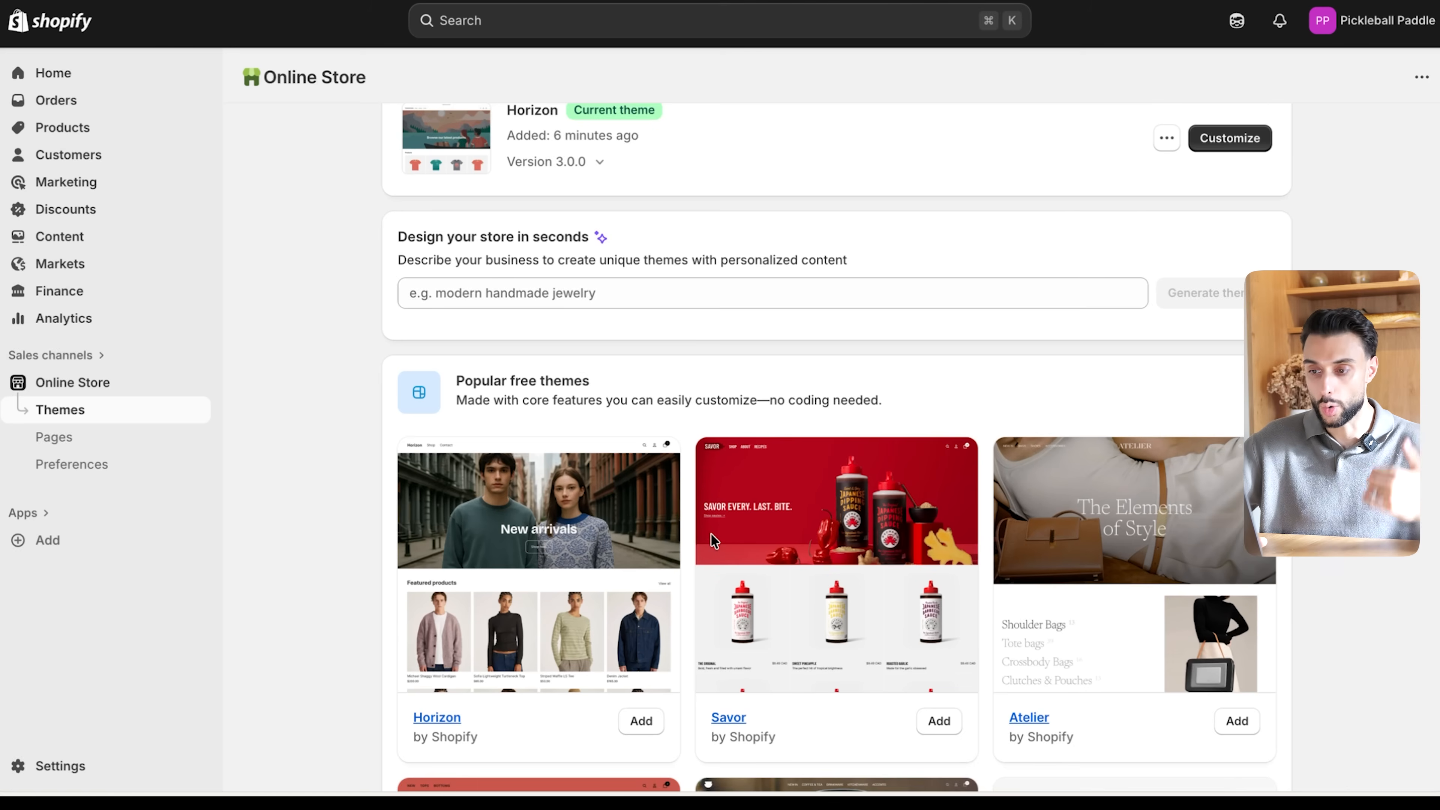
pyautogui.scroll(2, 711, 533)
pyautogui.scroll(-8, 711, 533)
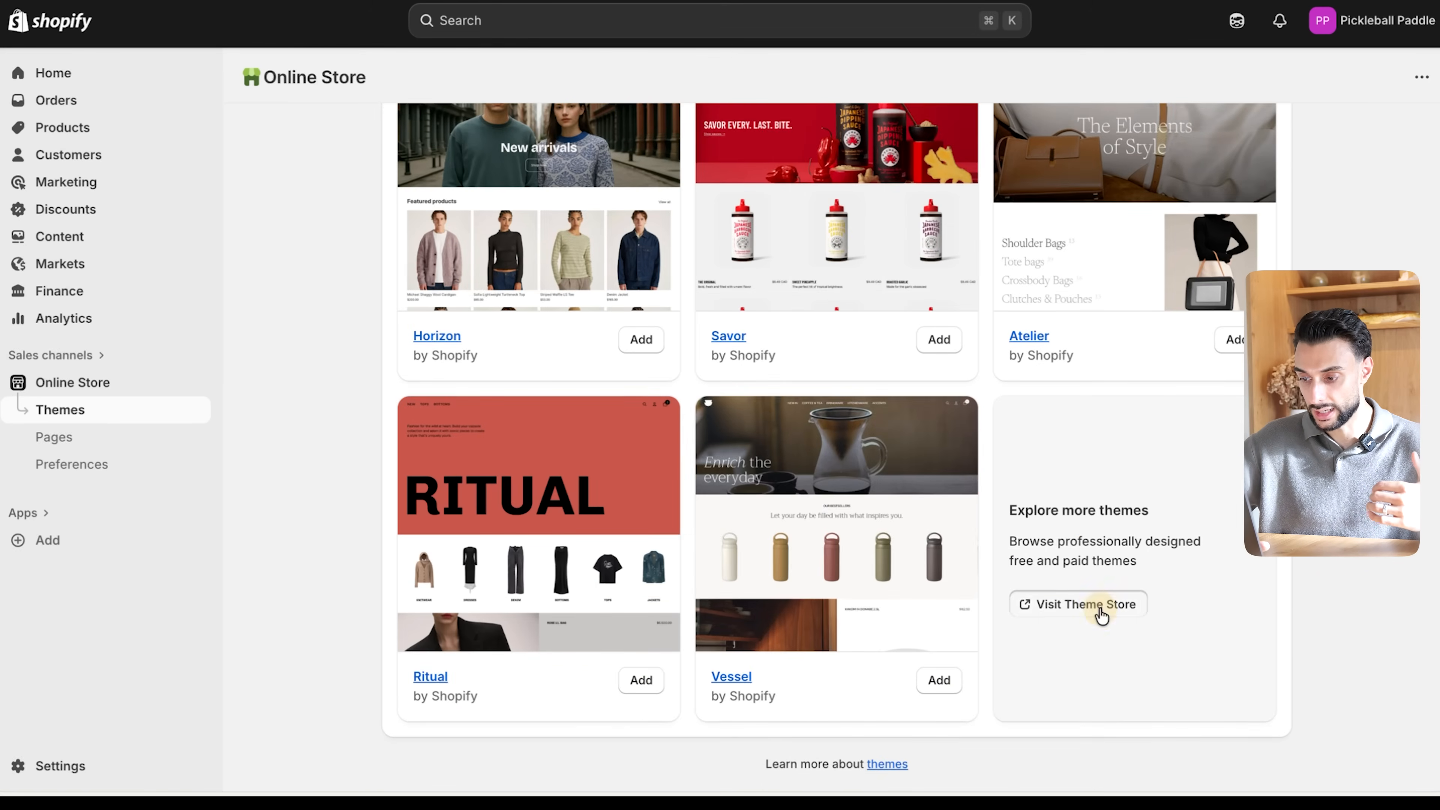
pyautogui.click(1098, 610)
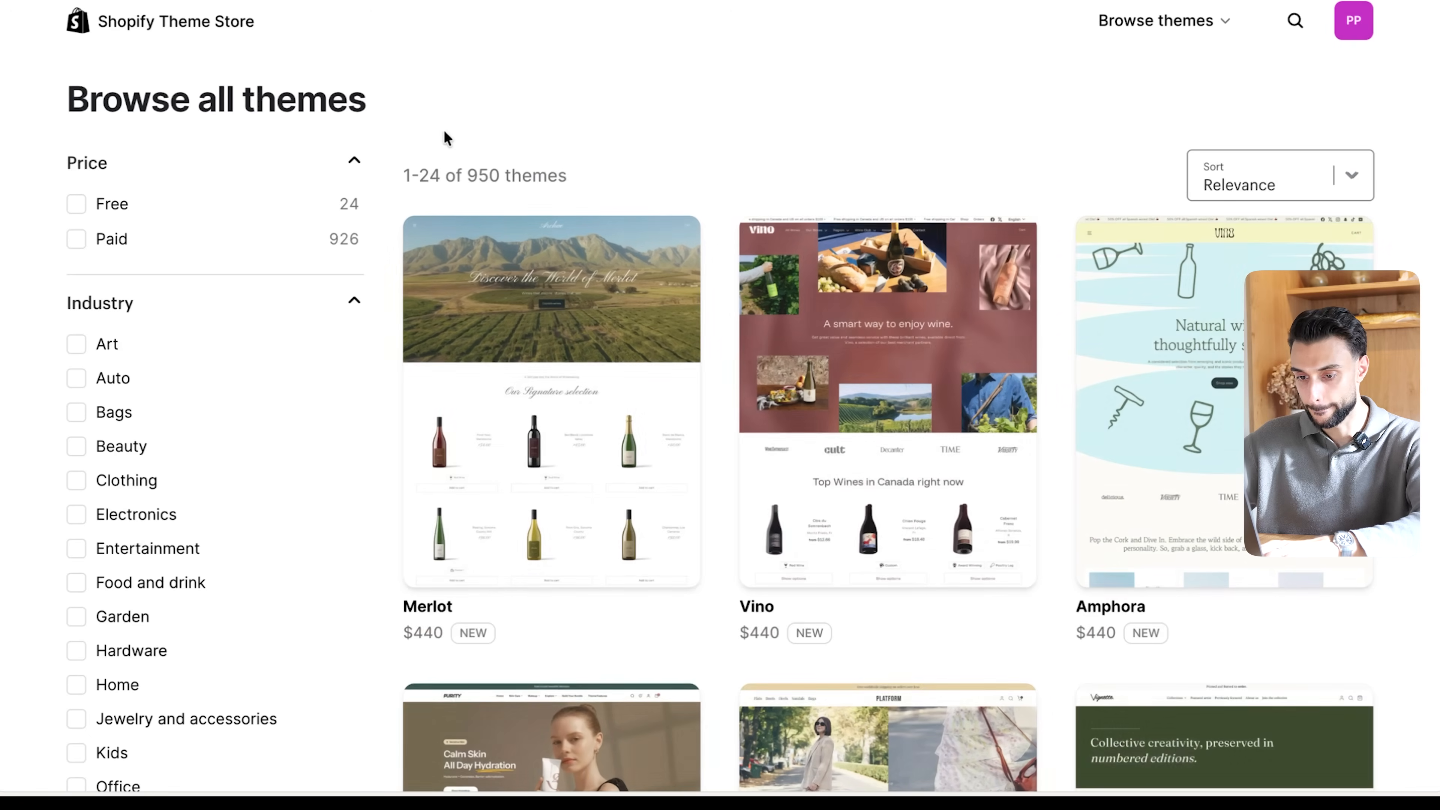
# - Filter the themes to Free, add the Dawn theme to the store and check it in the theme library
pyautogui.click(77, 204)
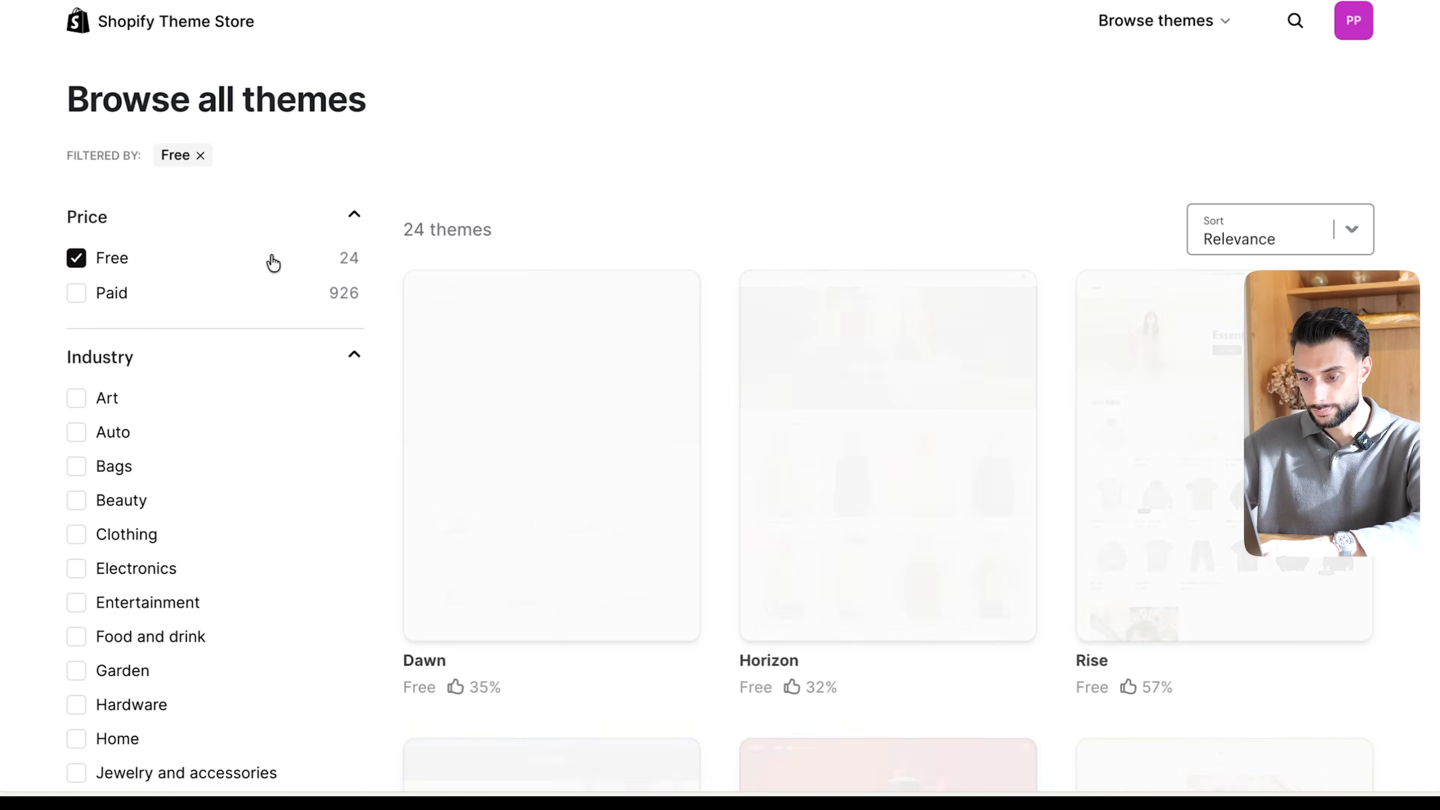
pyautogui.click(577, 357)
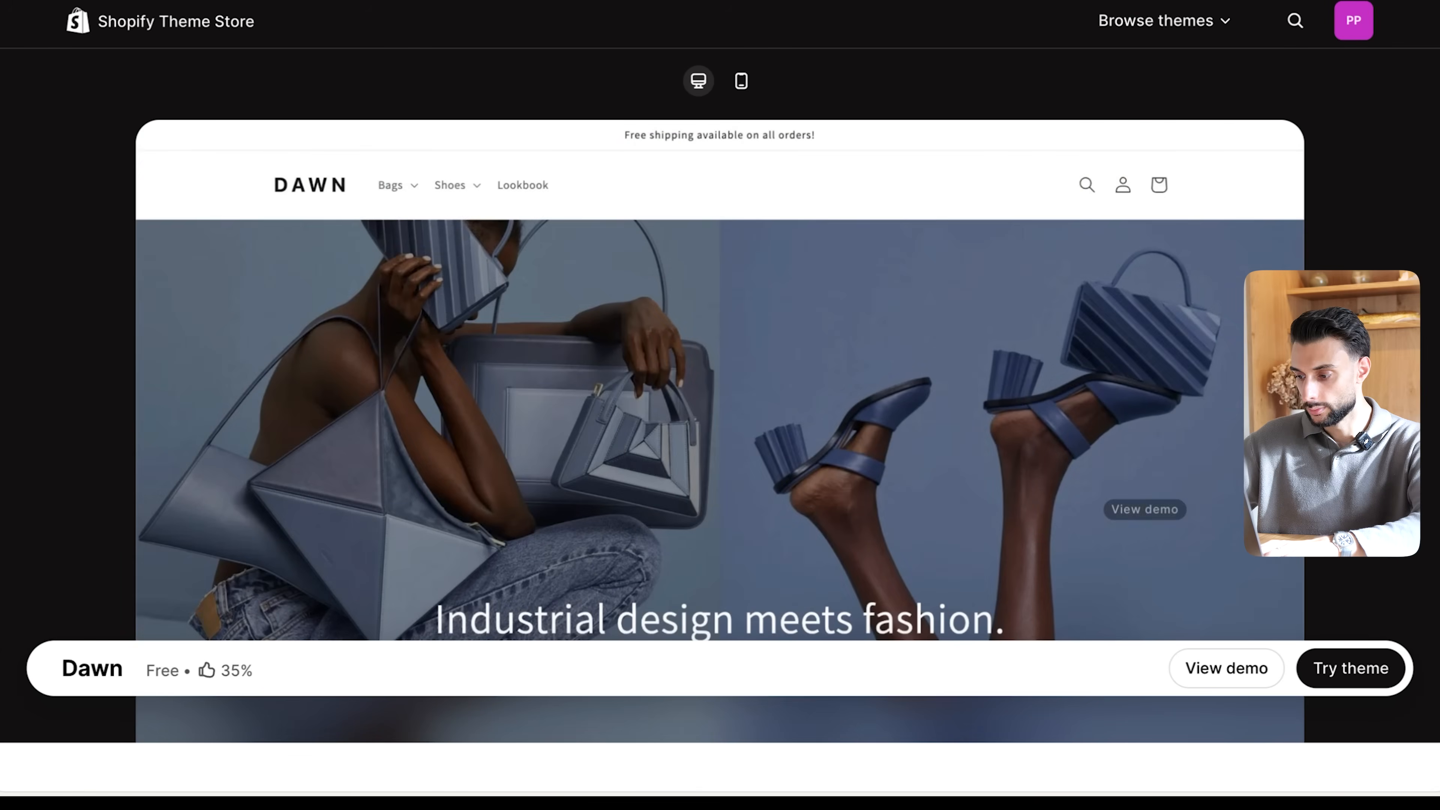
pyautogui.click(1372, 678)
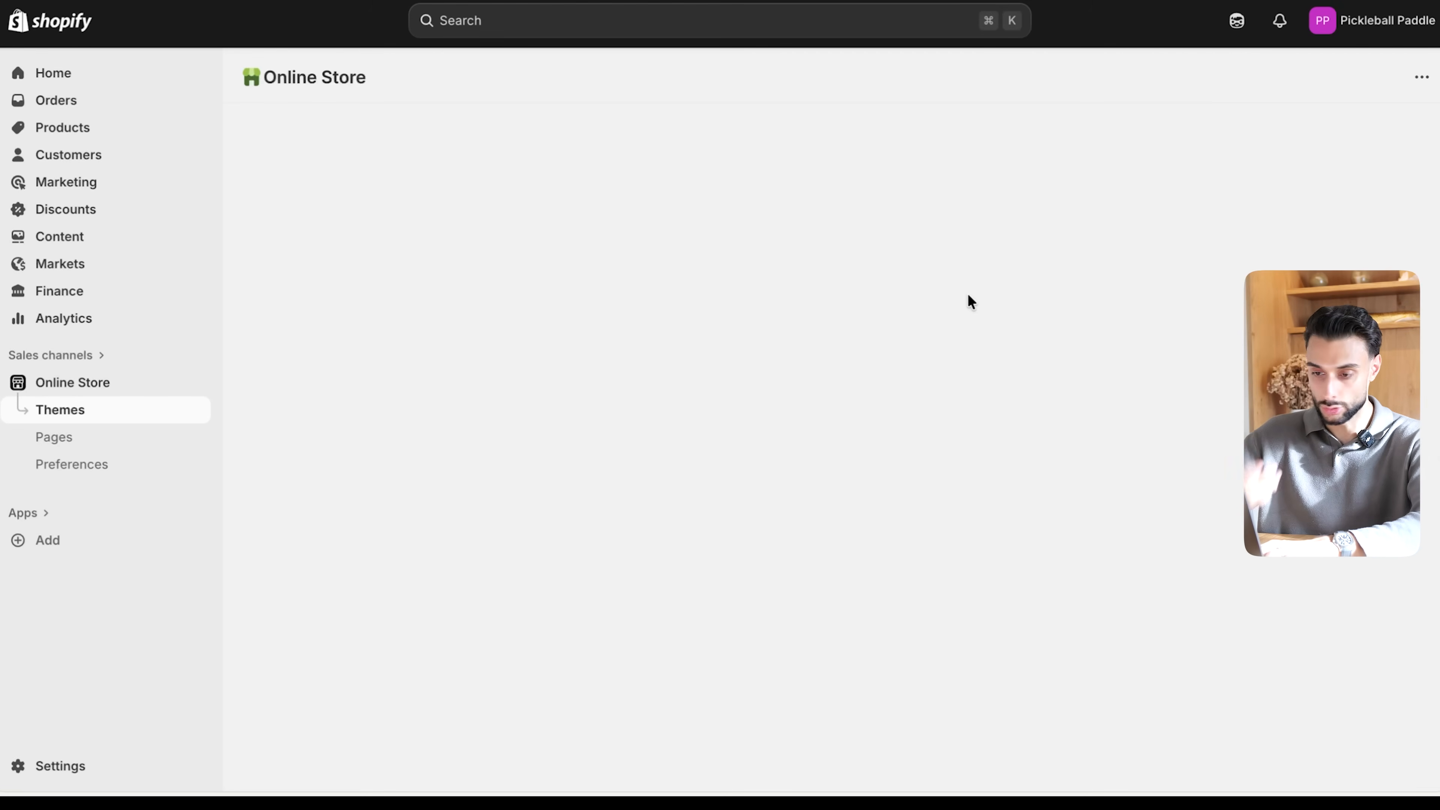
pyautogui.scroll(-5, 968, 294)
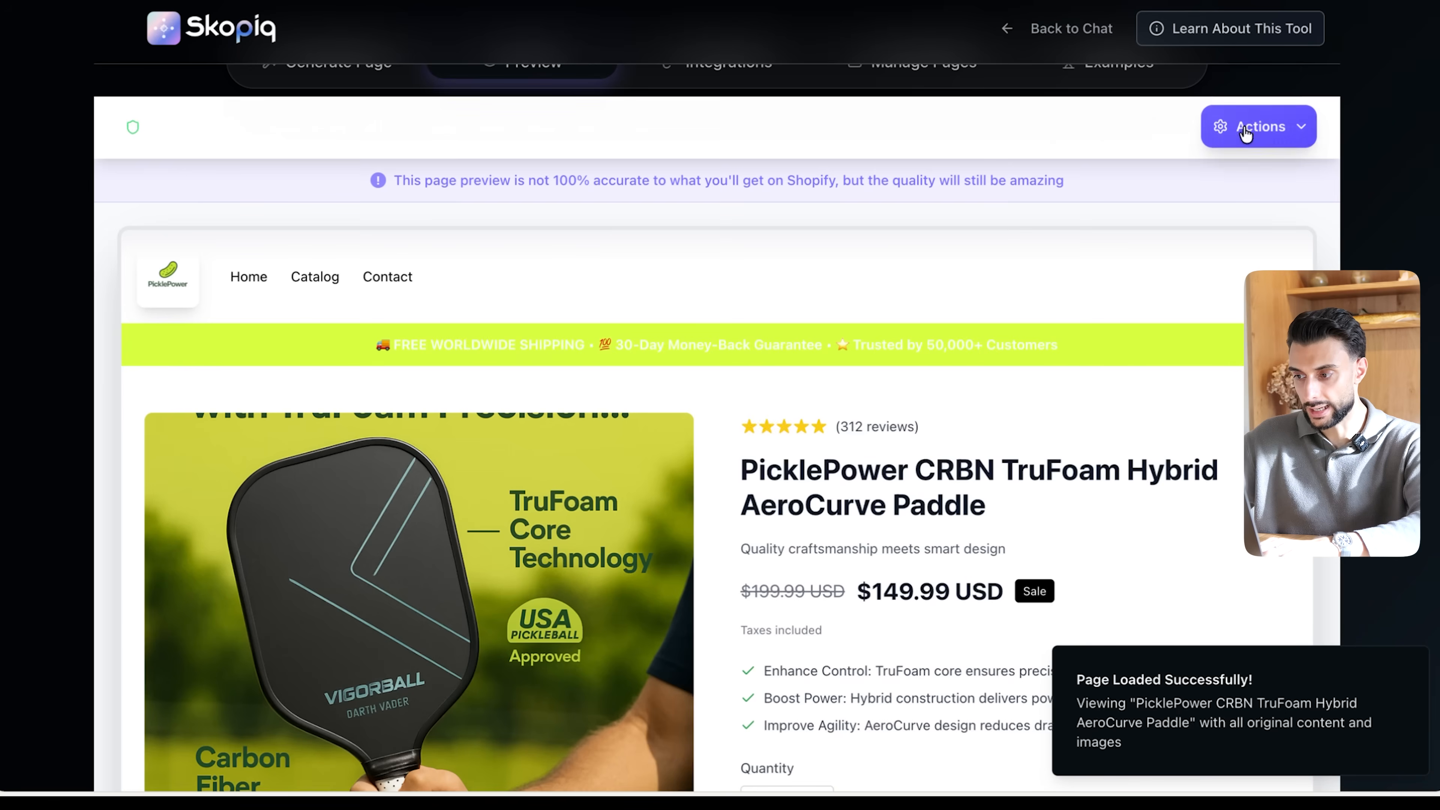
# - Switch to Skopiq and import the PicklePower product page into the Pickleball Paddle Shopify store using the Dawn theme
pyautogui.click(1258, 127)
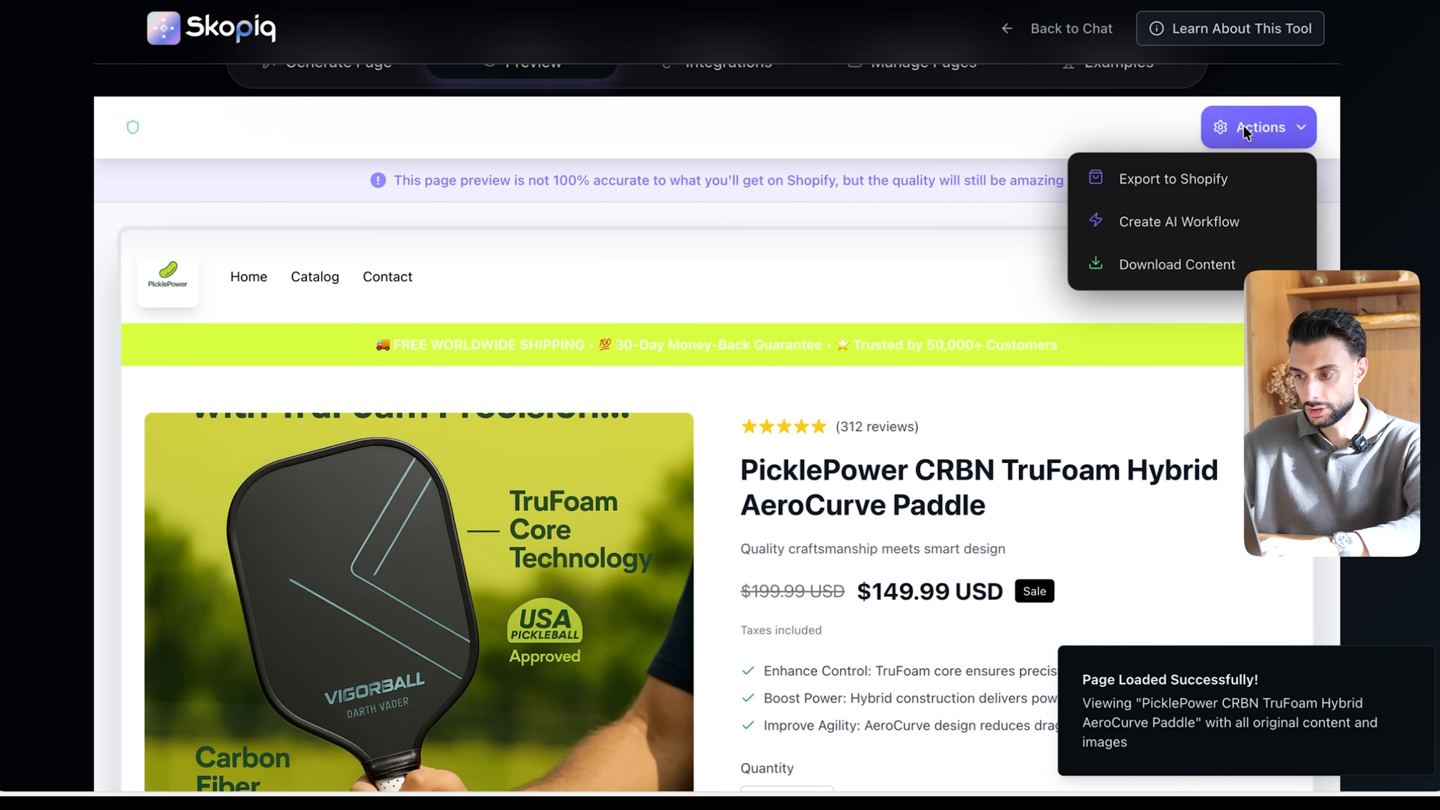
pyautogui.click(1174, 190)
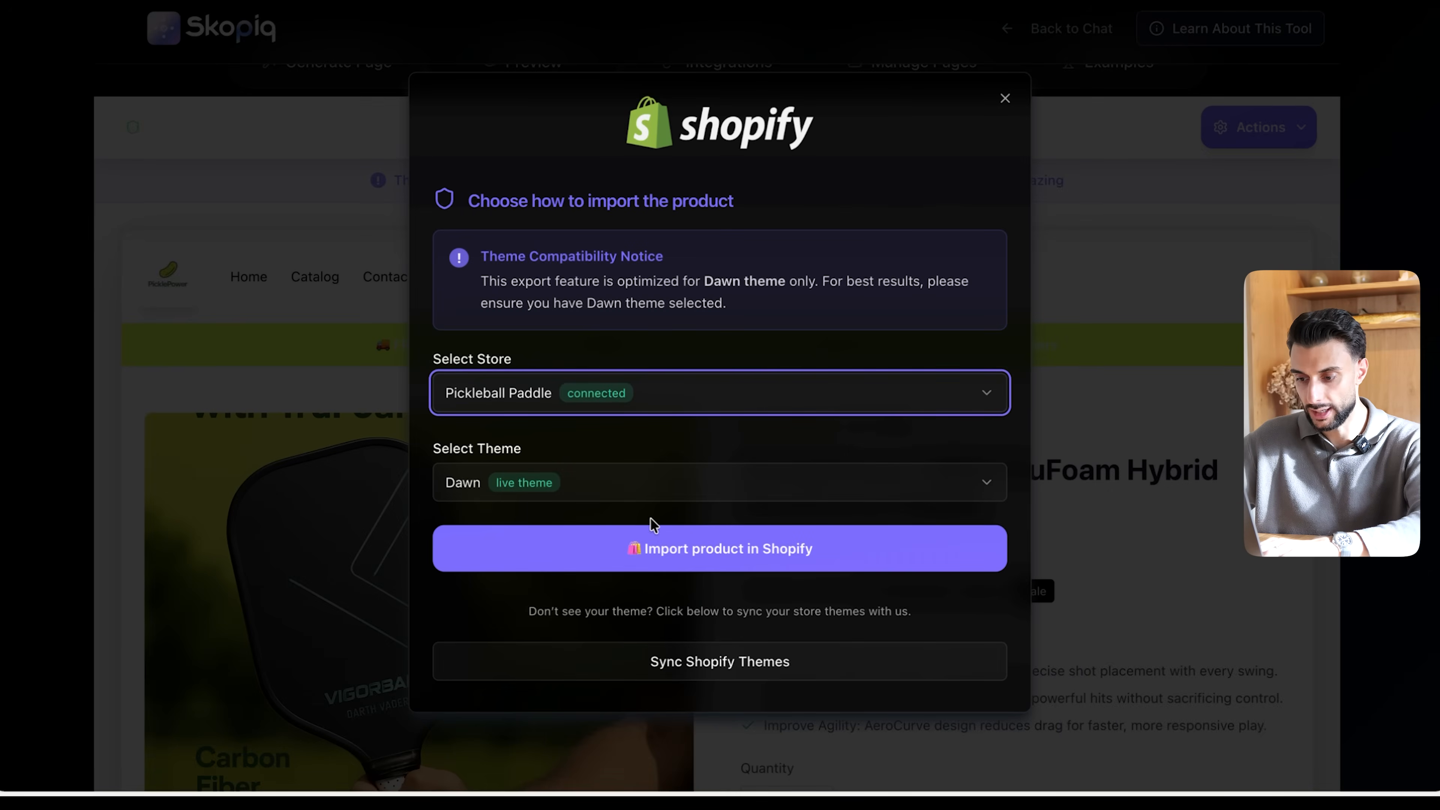
pyautogui.click(661, 545)
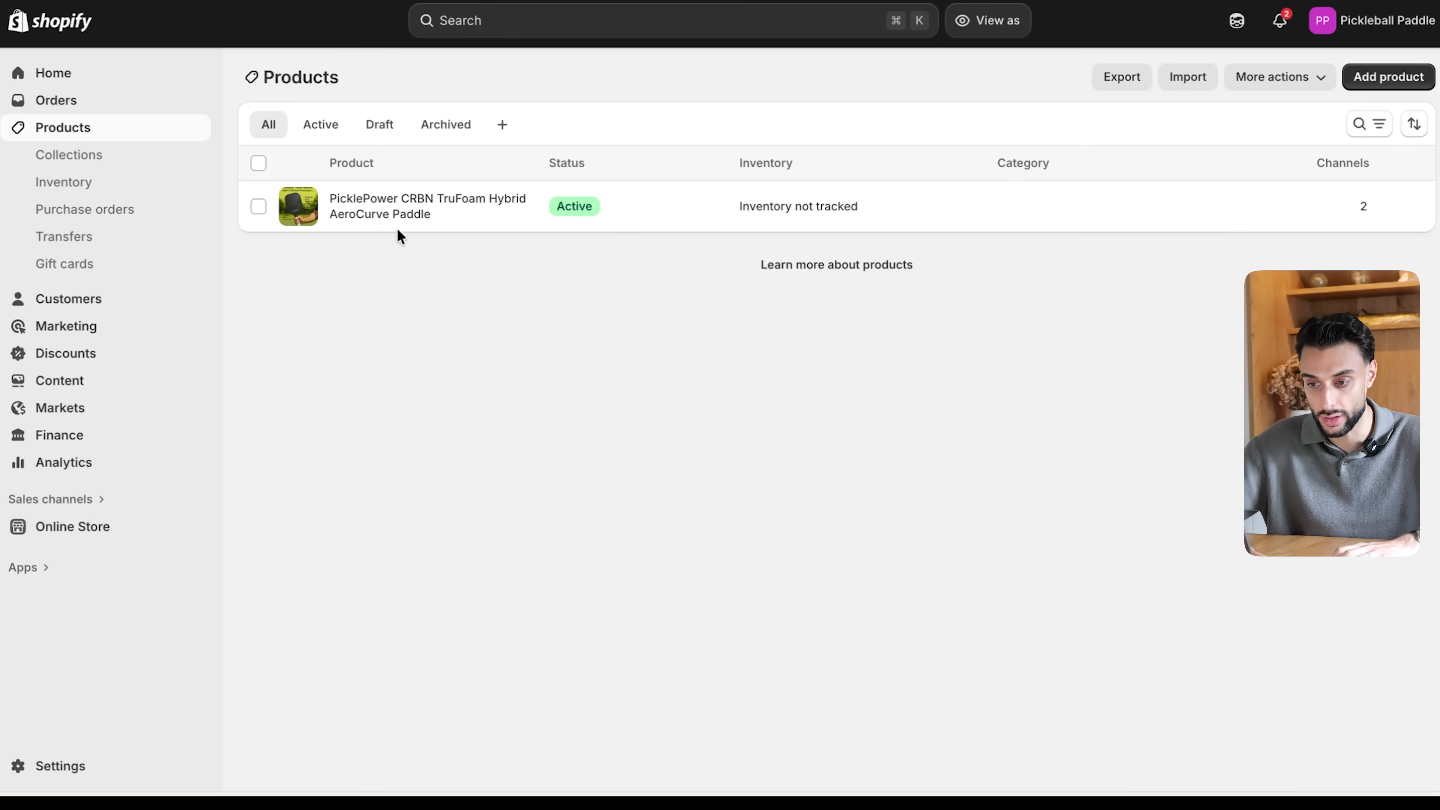
# - Open the imported PicklePower paddle product in Shopify and review its title, description, media, price and theme template
pyautogui.click(389, 216)
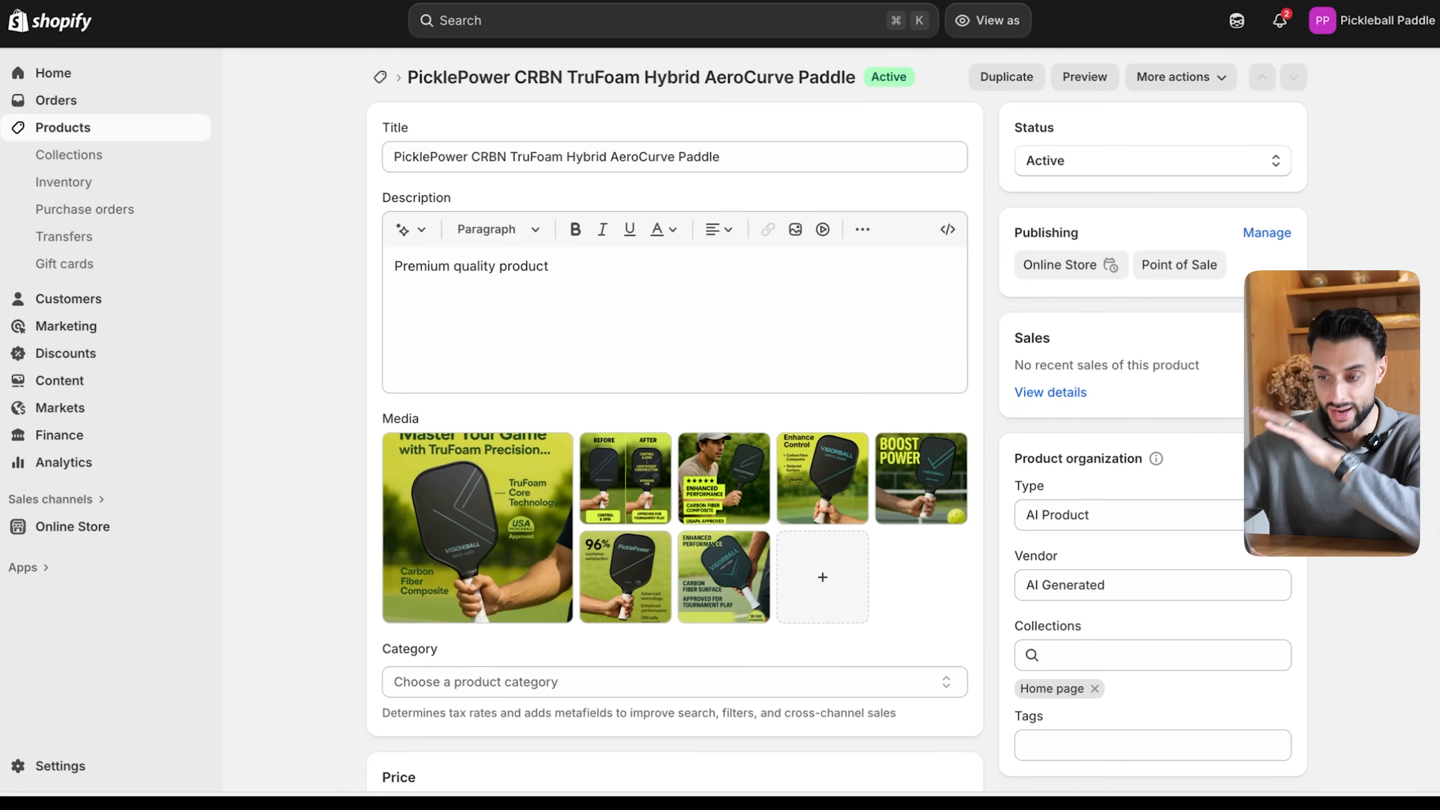
pyautogui.moveTo(725, 161); pyautogui.dragTo(461, 153)
pyautogui.click(507, 159)
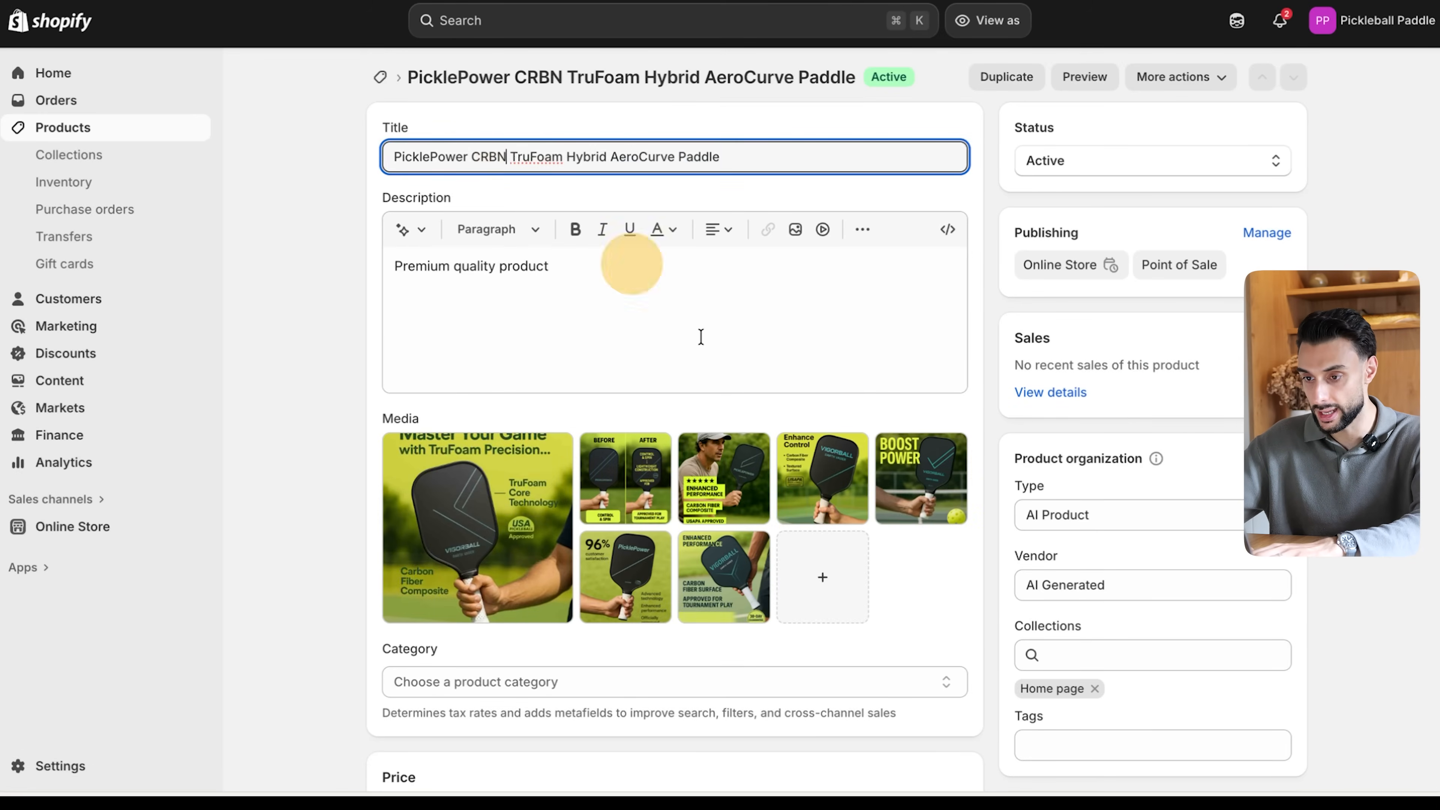
pyautogui.scroll(-2, 1068, 572)
pyautogui.scroll(-2, 1068, 572)
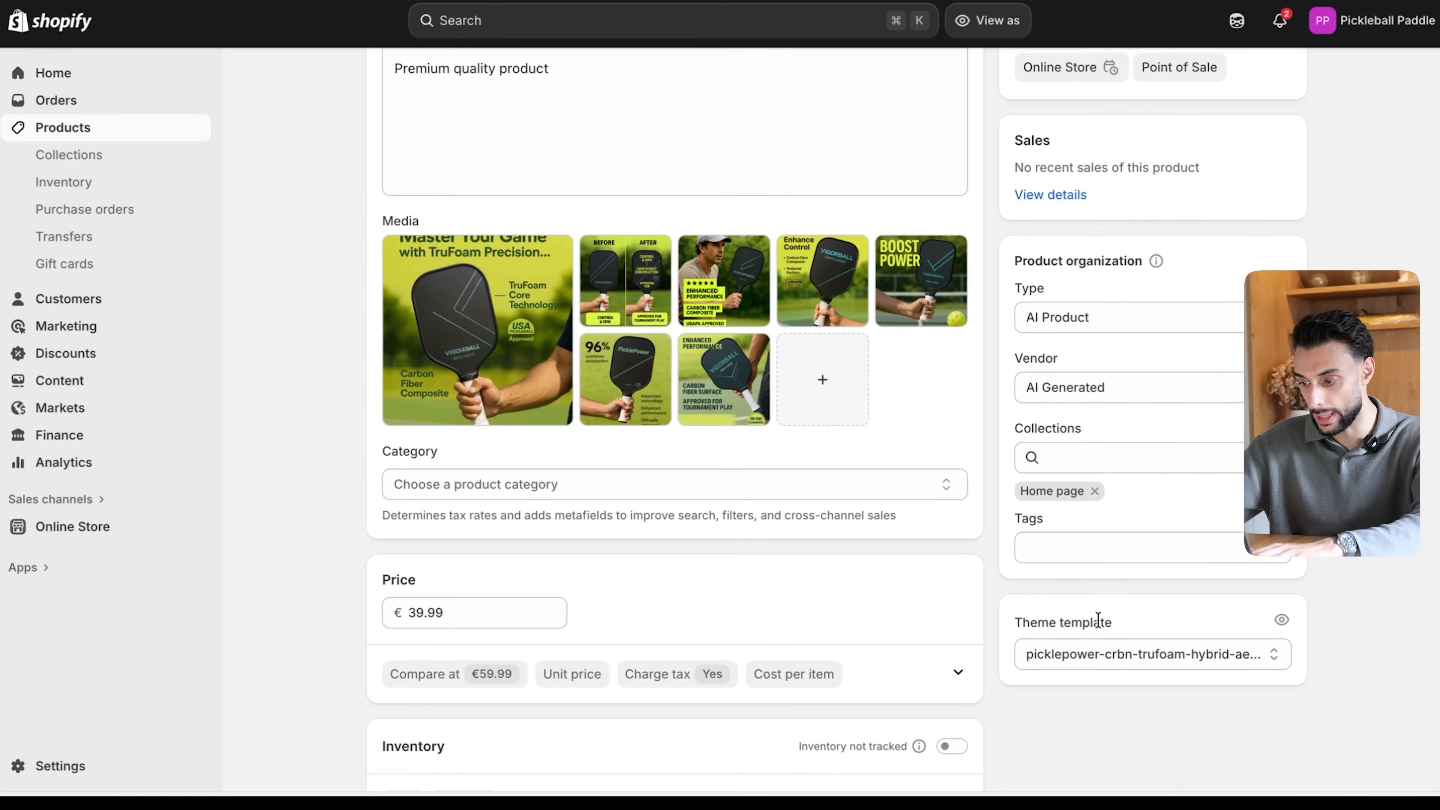
# - Open the paddle's product template in the Dawn theme editor and look through the page down to the customer reviews
pyautogui.click(425, 1)
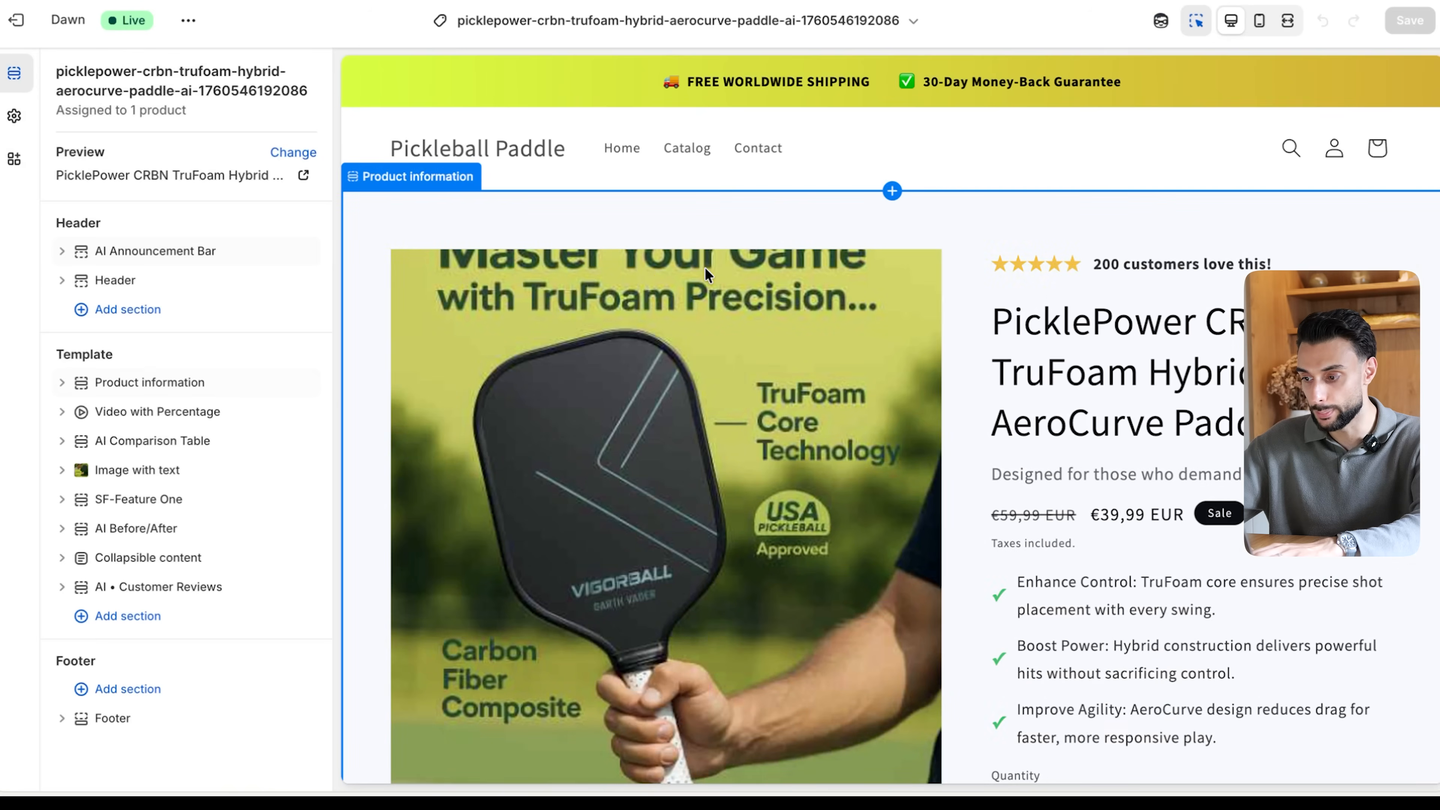
pyautogui.scroll(-15, 722, 404)
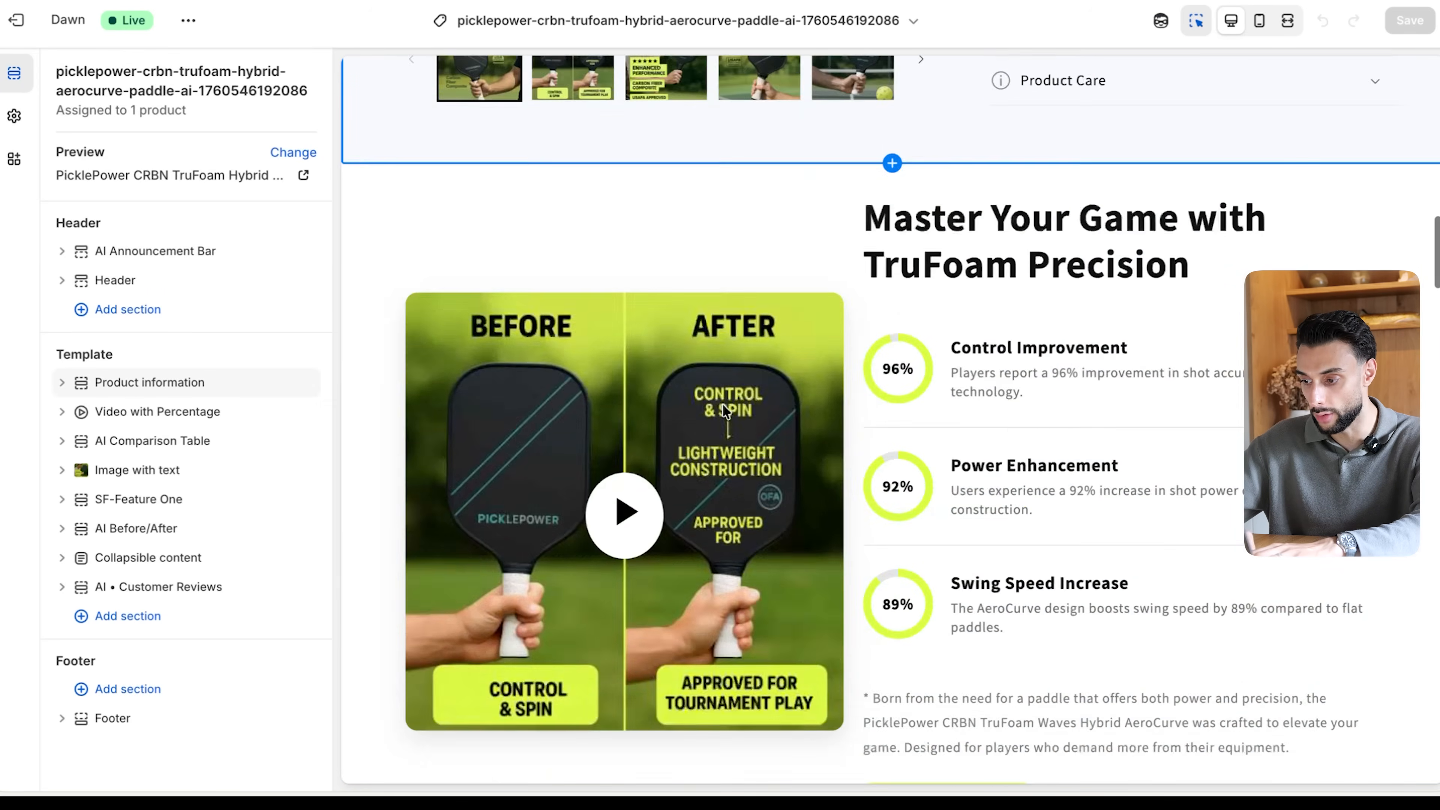
pyautogui.scroll(-20, 723, 404)
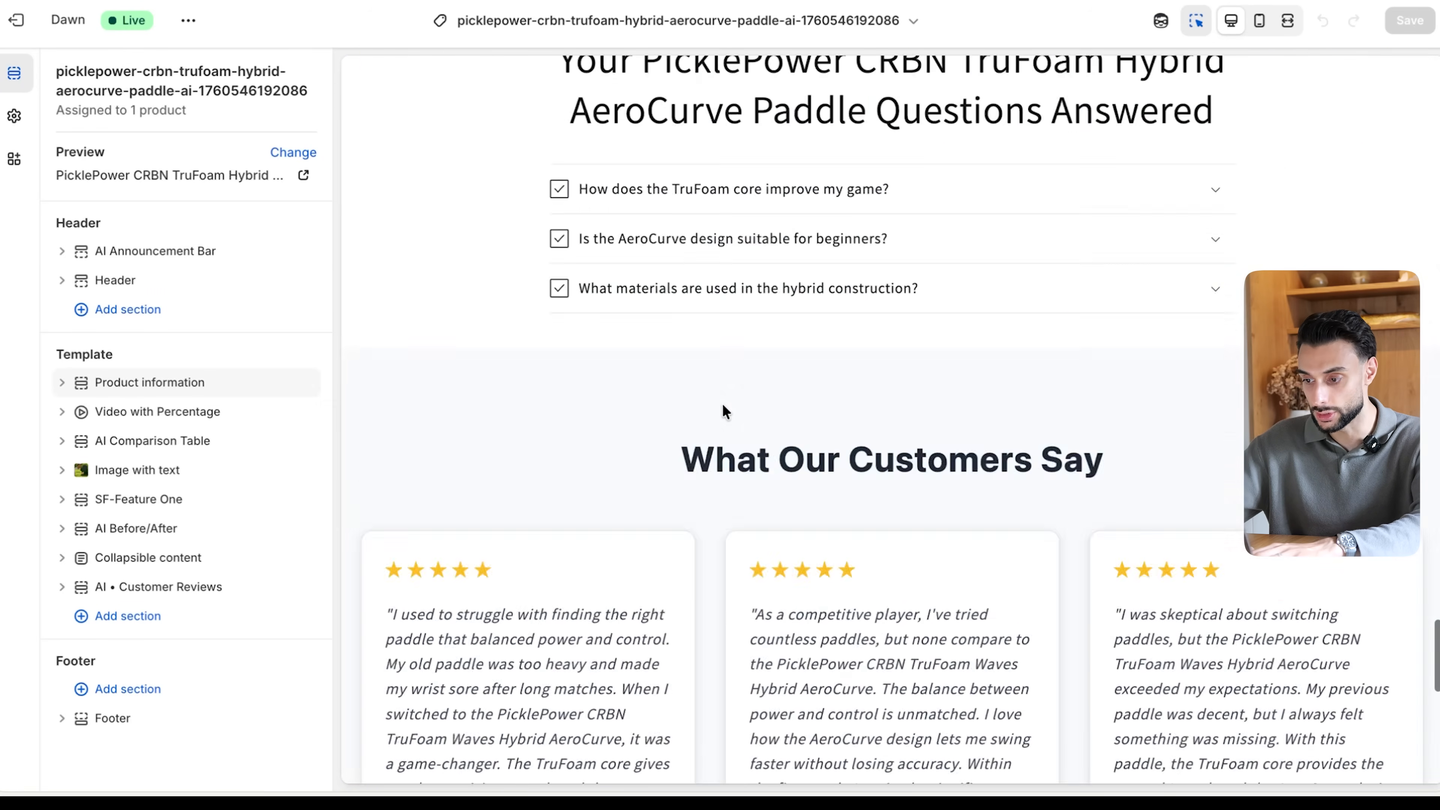
# - Look back through the paddle page's desktop preview, from the customer reviews up to the product information section
pyautogui.scroll(15, 722, 404)
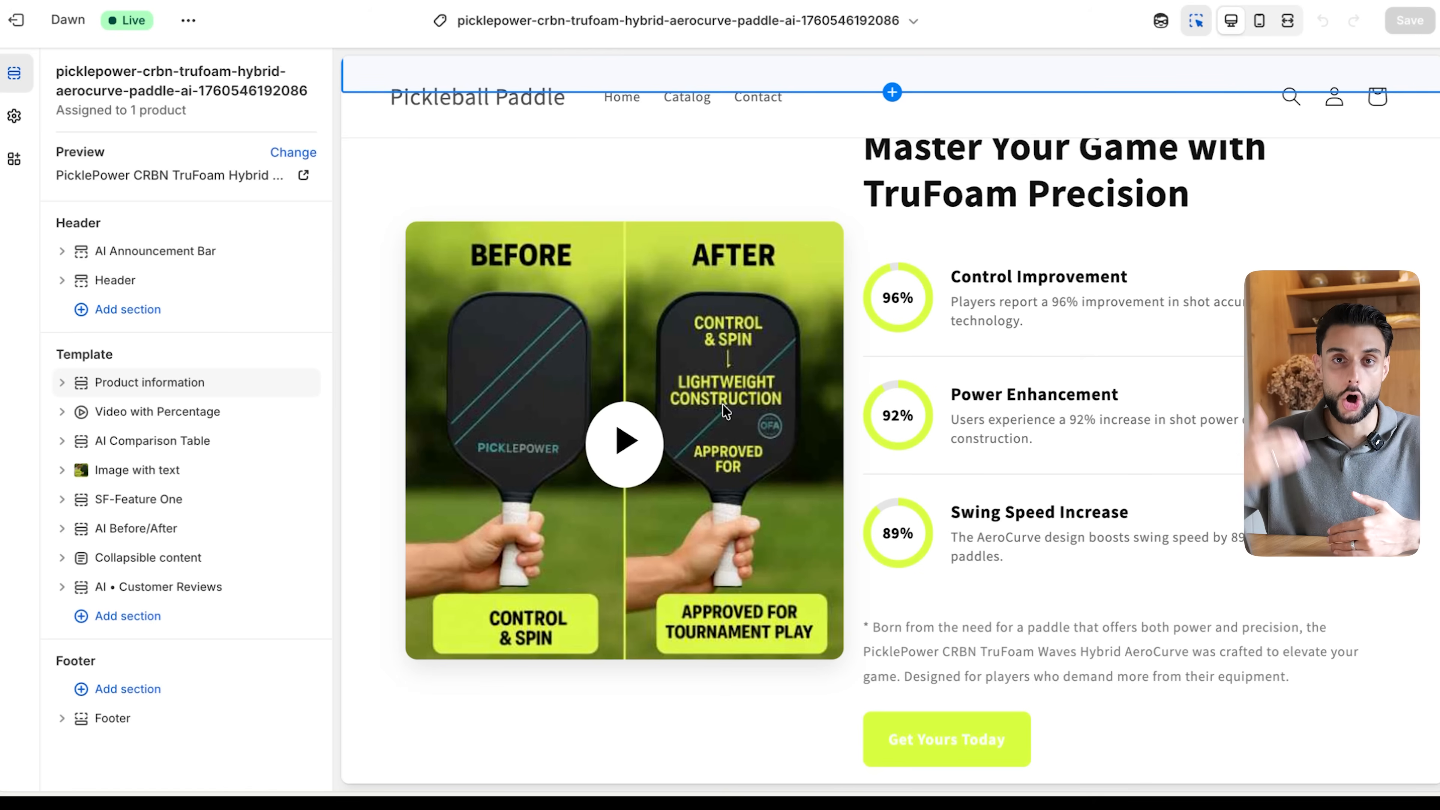
pyautogui.scroll(10, 633, 667)
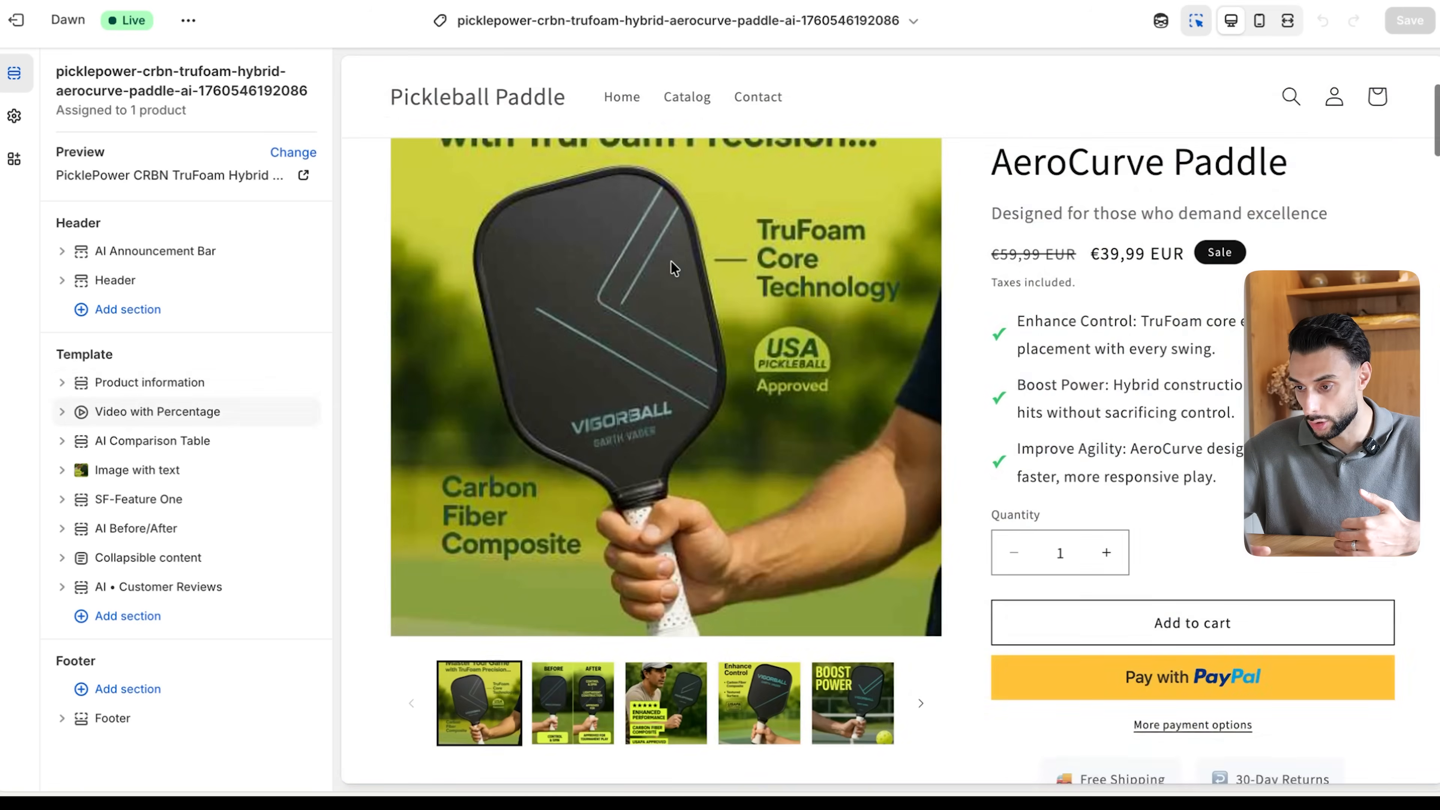
pyautogui.scroll(-1, 631, 359)
pyautogui.scroll(-12, 632, 359)
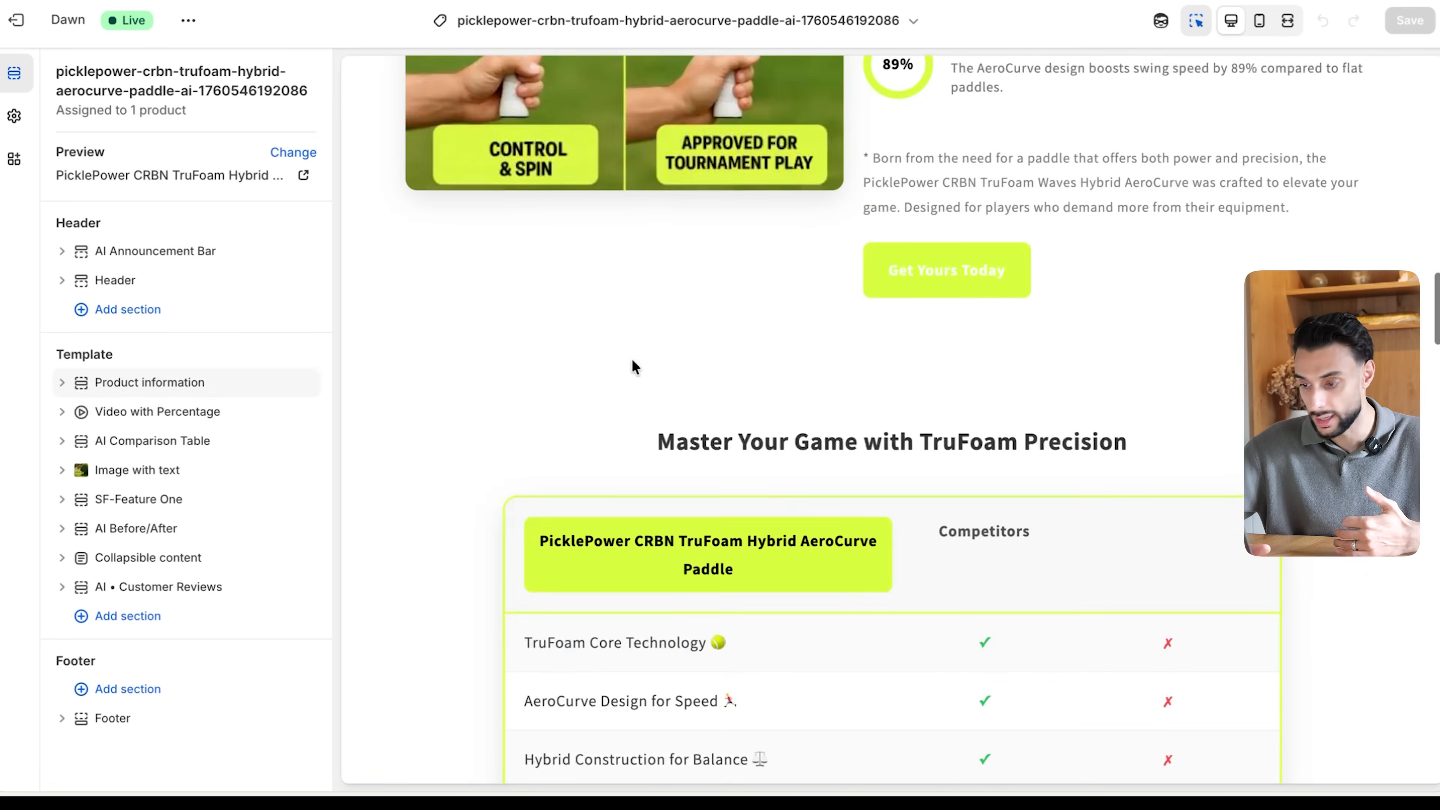
pyautogui.scroll(-8, 631, 359)
pyautogui.scroll(20, 631, 359)
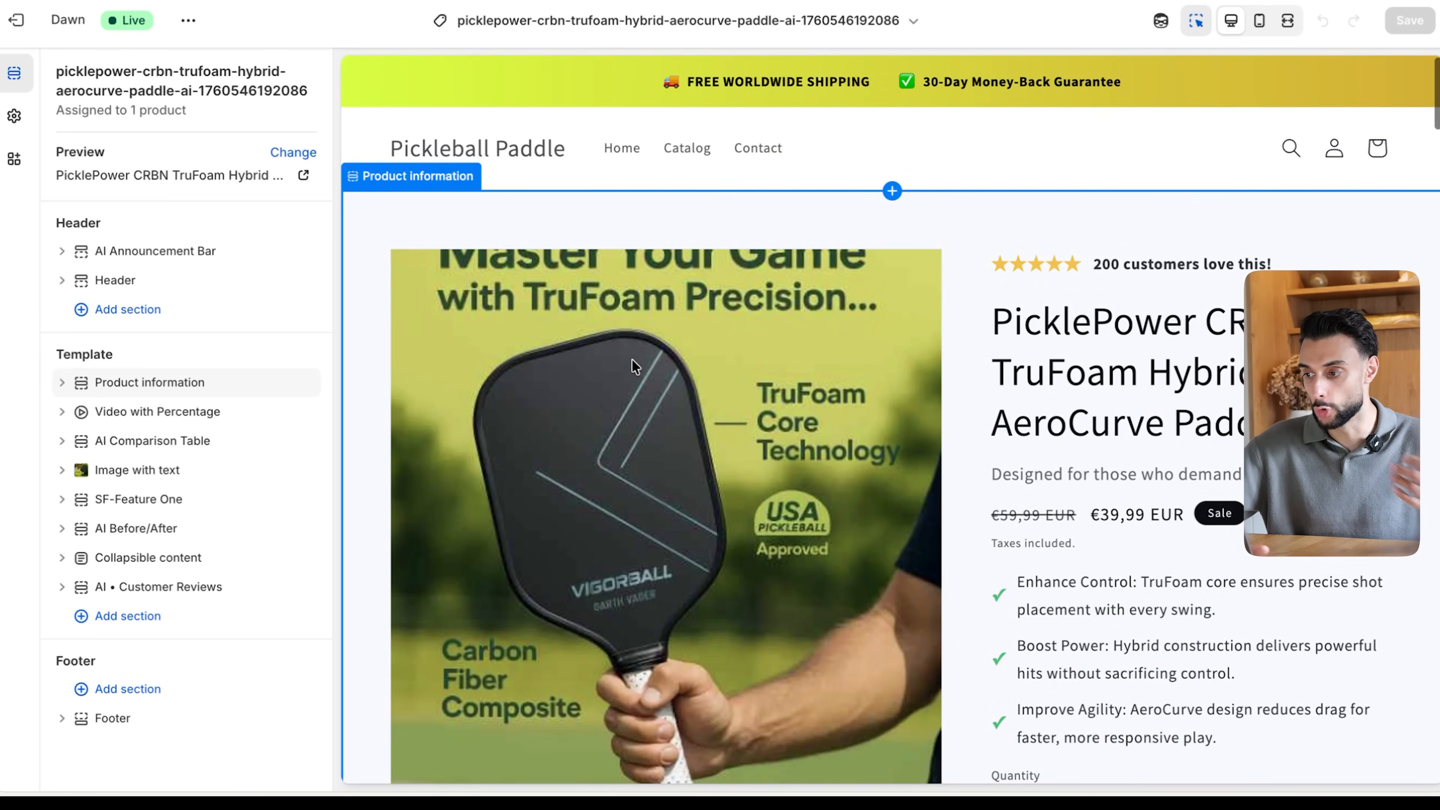
# - Switch the theme editor to the mobile preview and look through the paddle page down to the customer reviews
pyautogui.click(1259, 21)
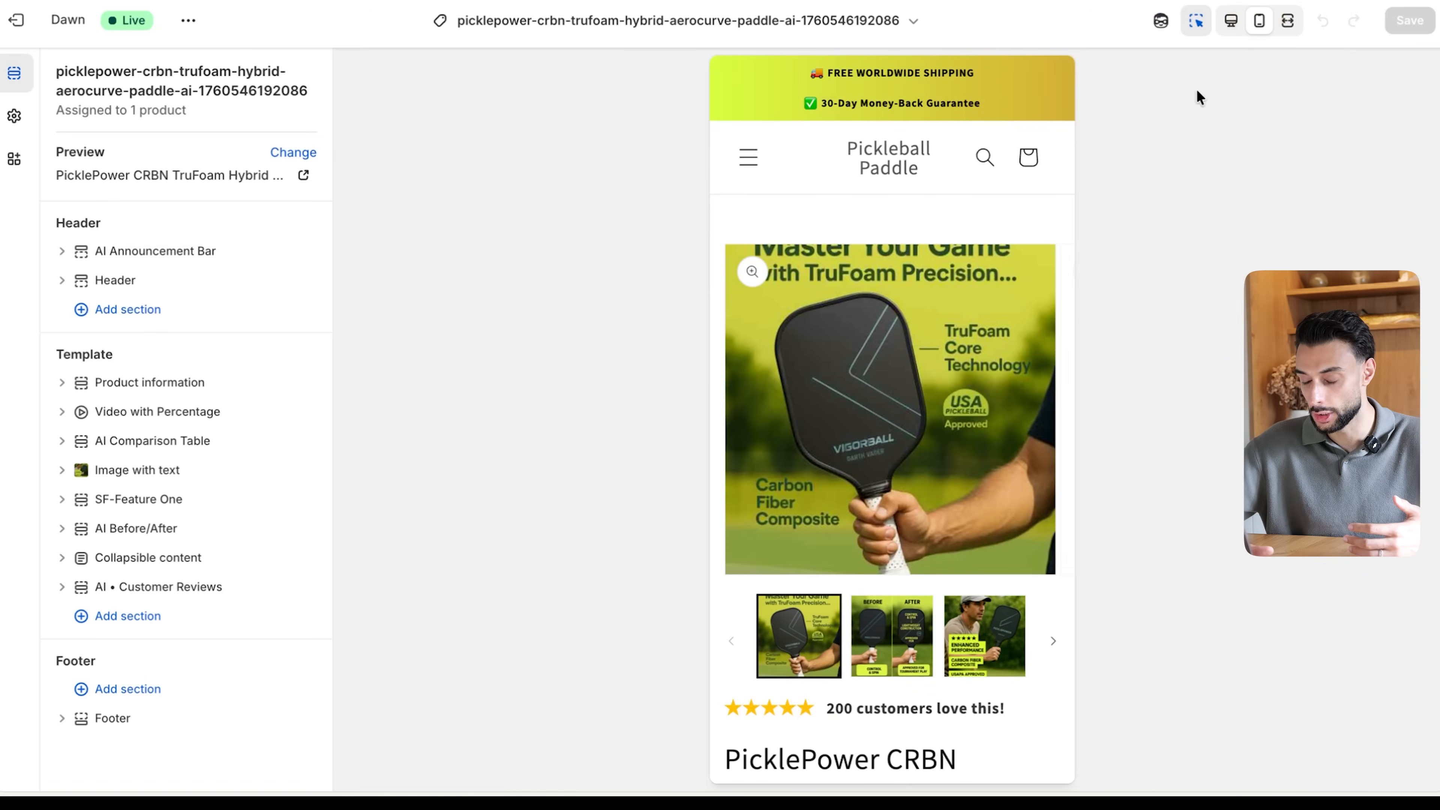
pyautogui.scroll(-8, 911, 535)
pyautogui.scroll(-15, 911, 535)
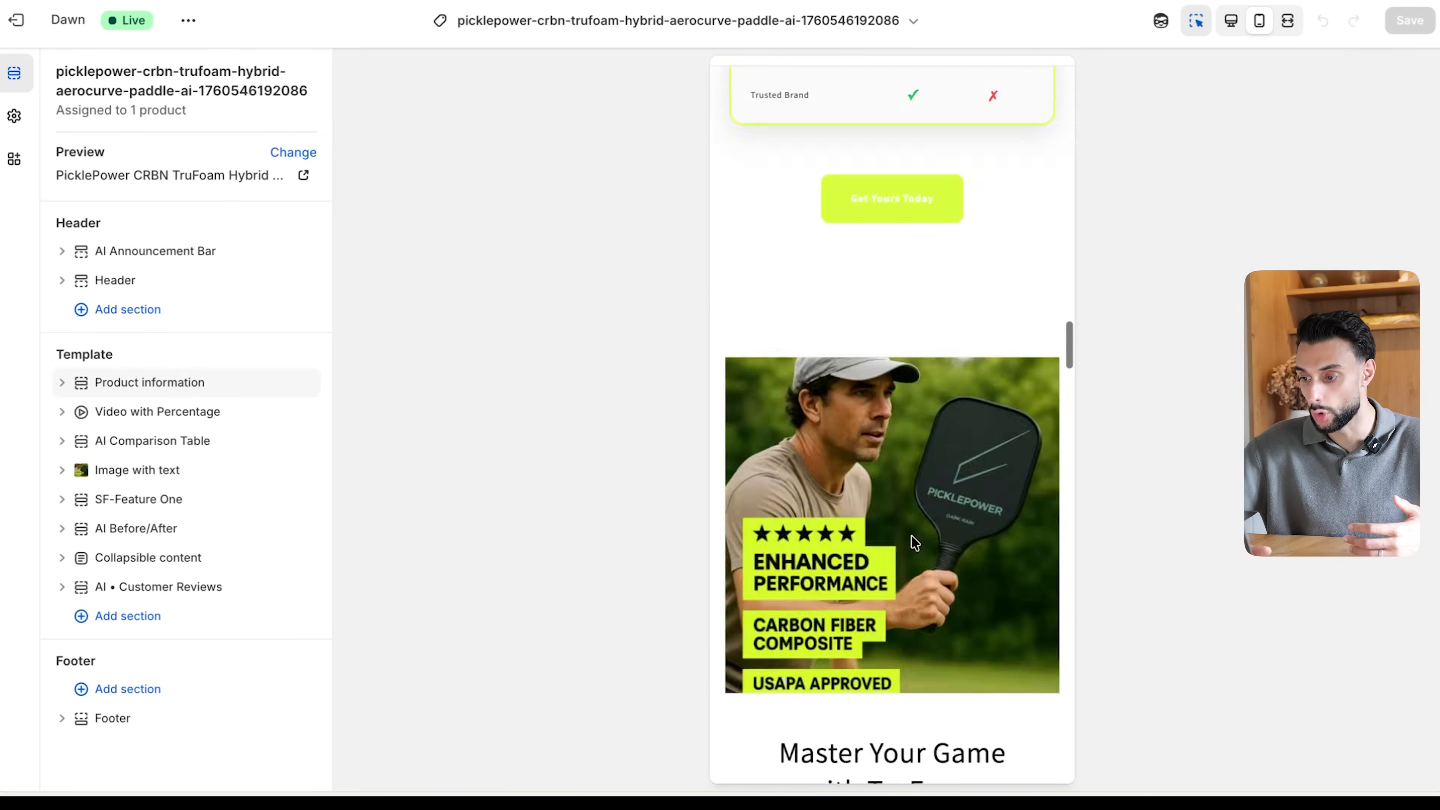
pyautogui.scroll(-5, 911, 535)
pyautogui.scroll(20, 911, 535)
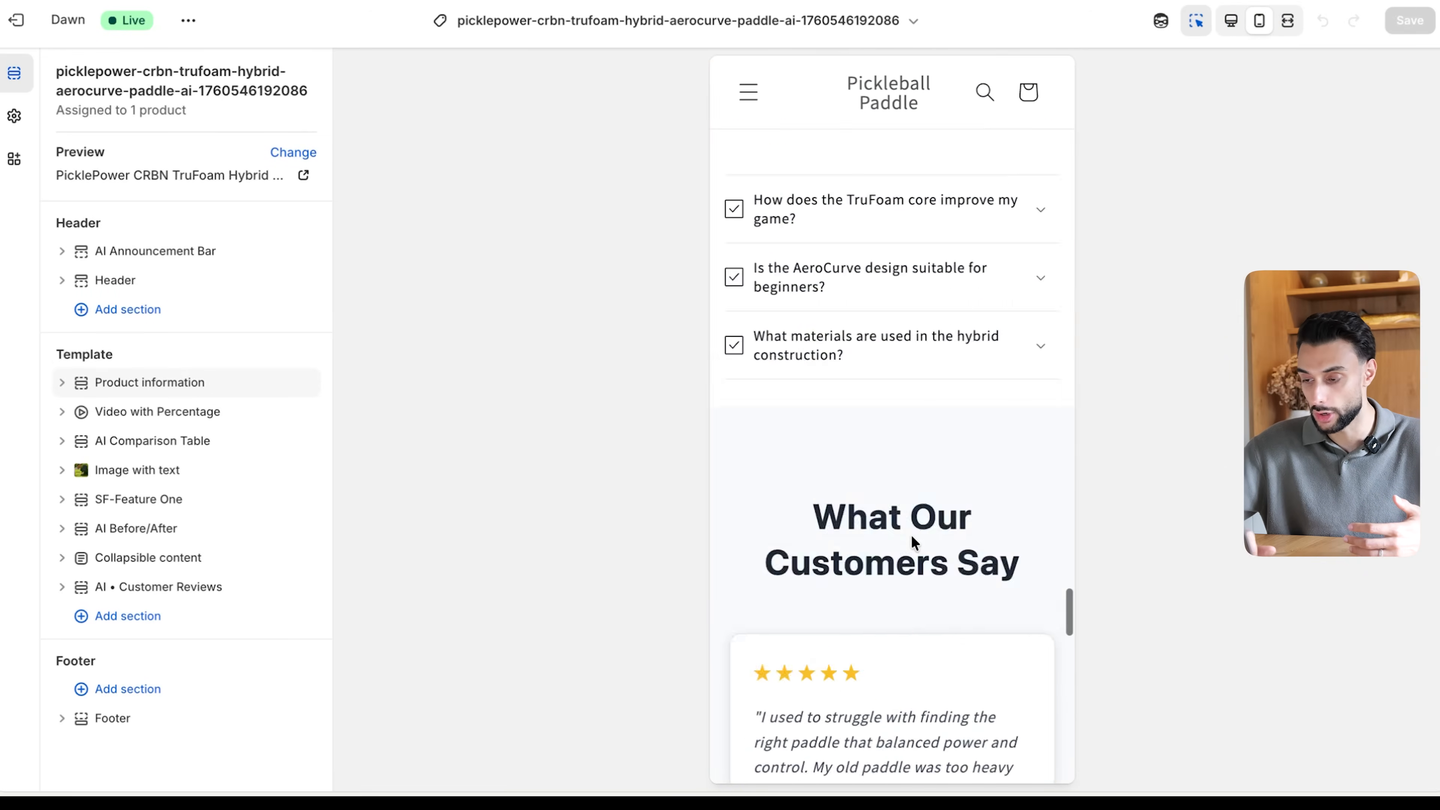
pyautogui.scroll(5, 911, 535)
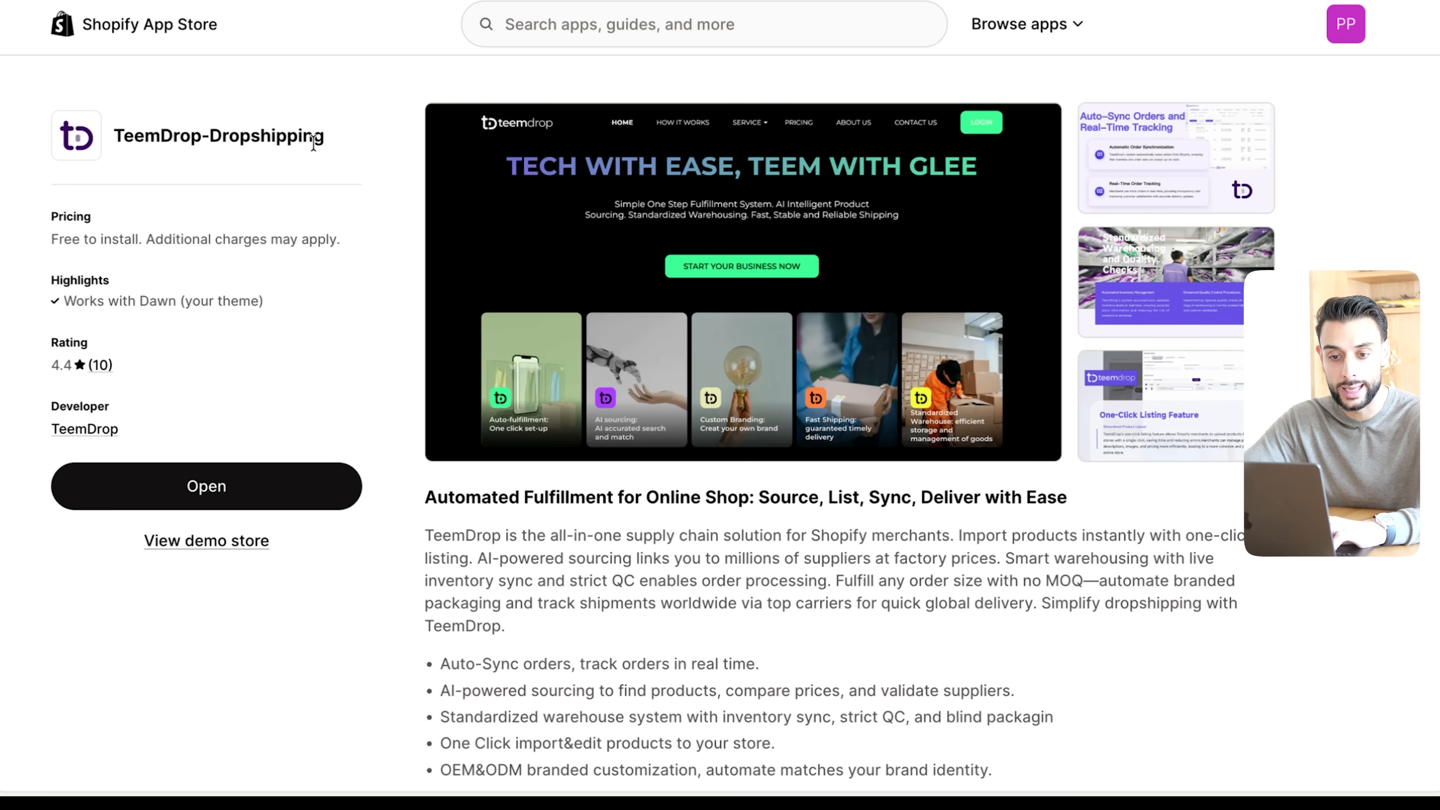
# - Open the TeemDrop-Dropshipping app from Shopify's installed apps and view its list of authorized stores
pyautogui.moveTo(326, 141); pyautogui.dragTo(126, 144)
pyautogui.click(309, 174)
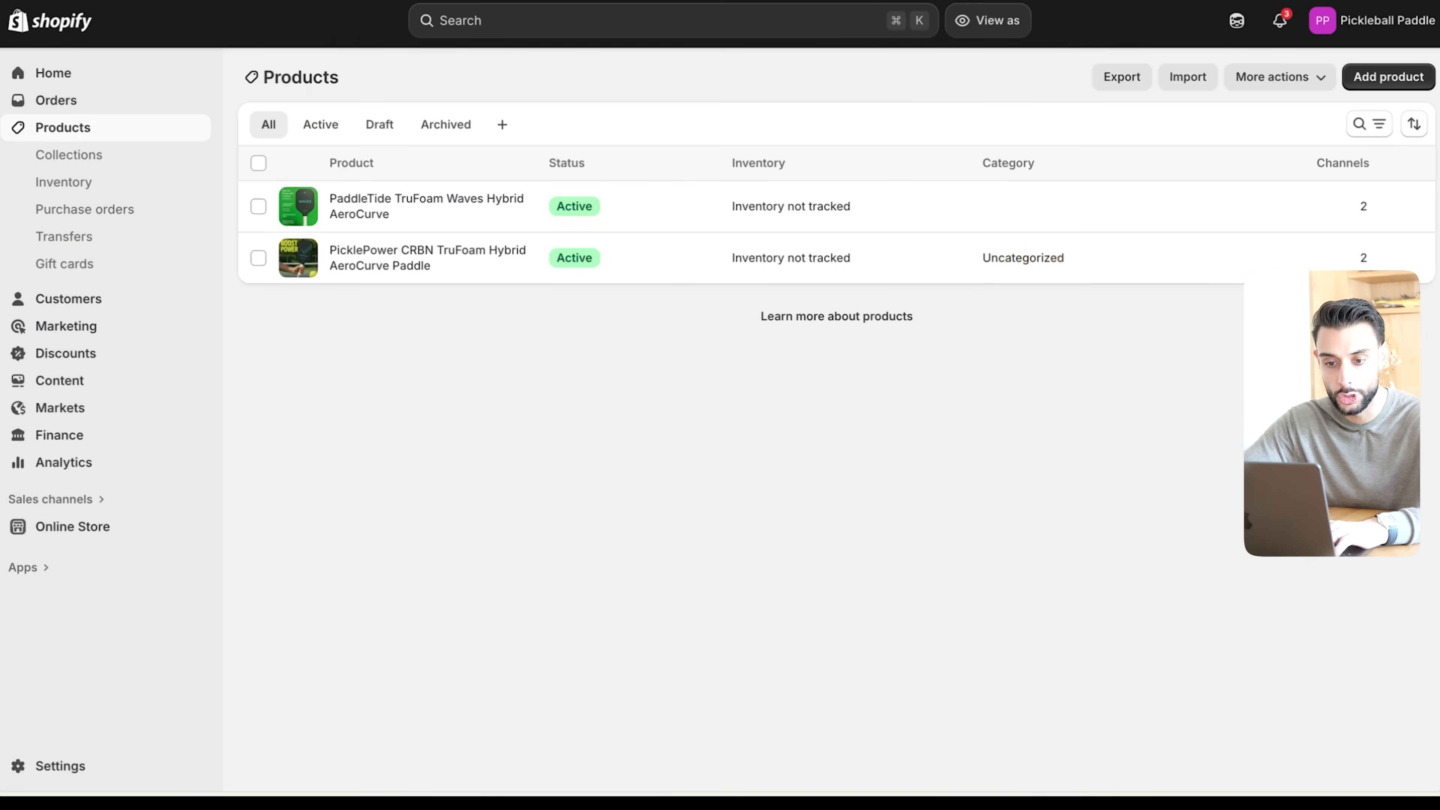
pyautogui.click(25, 568)
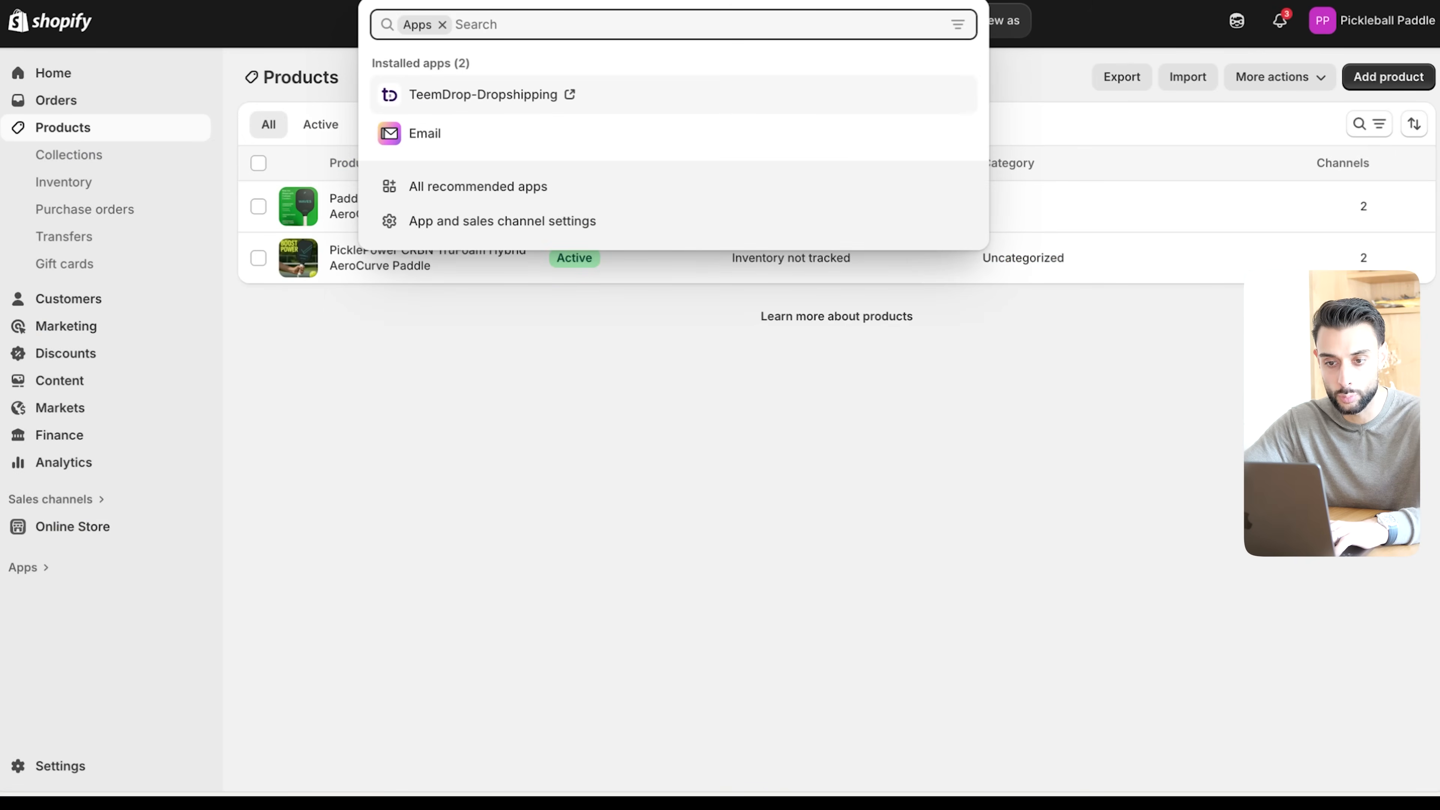
pyautogui.click(482, 101)
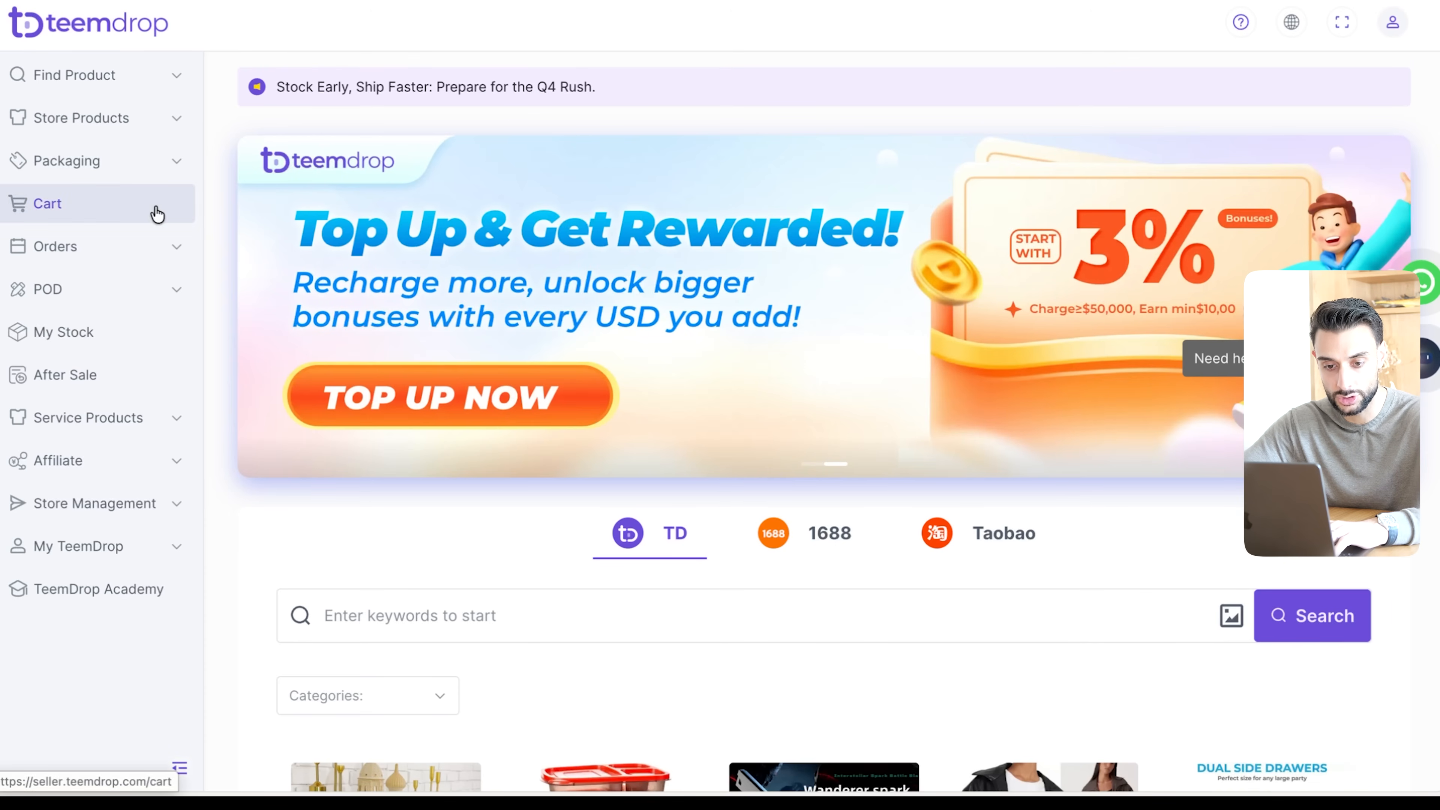
pyautogui.click(97, 507)
pyautogui.click(96, 550)
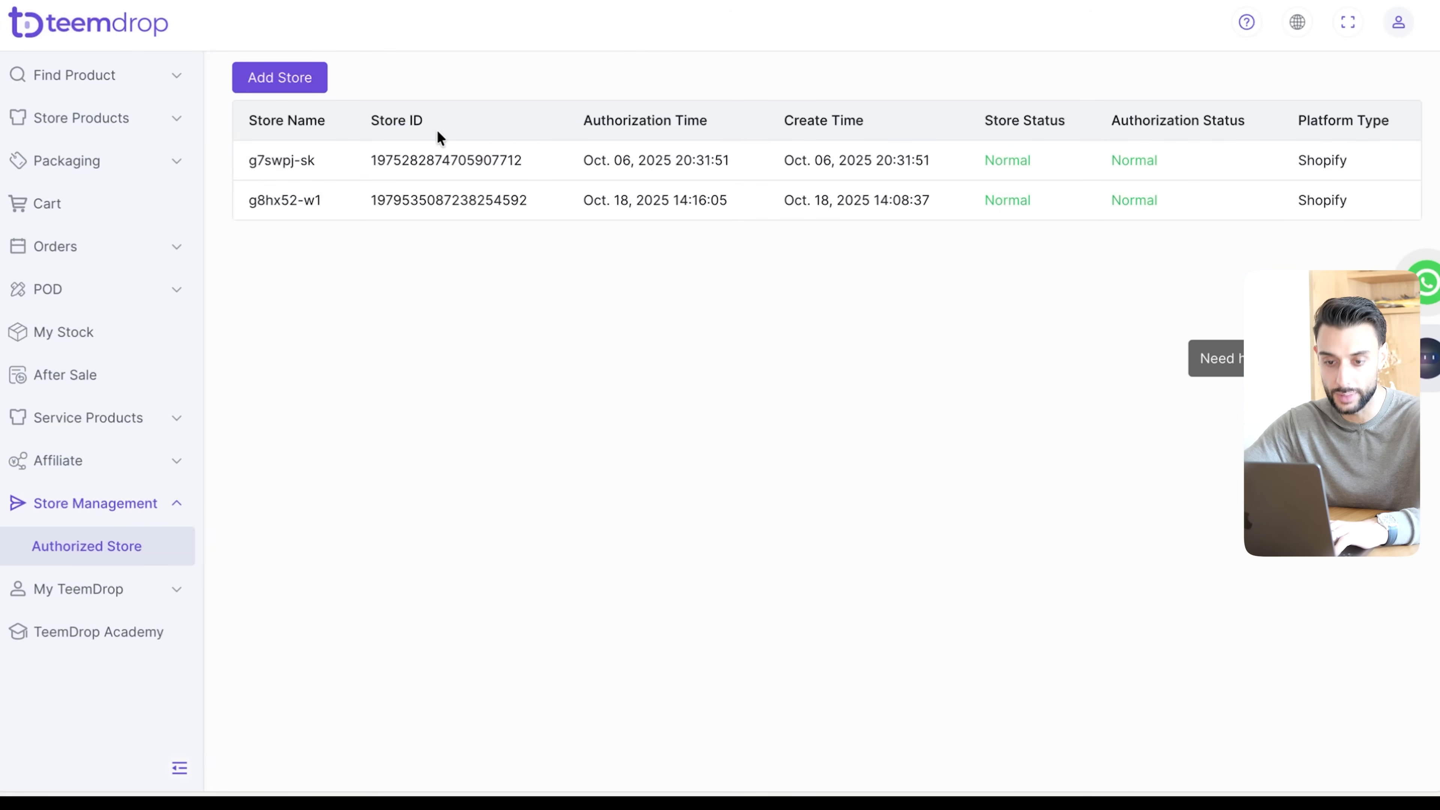
# - Browse the TeemDrop Products catalogue and its image and keyword search options, dismissing the product listing guide
pyautogui.click(95, 77)
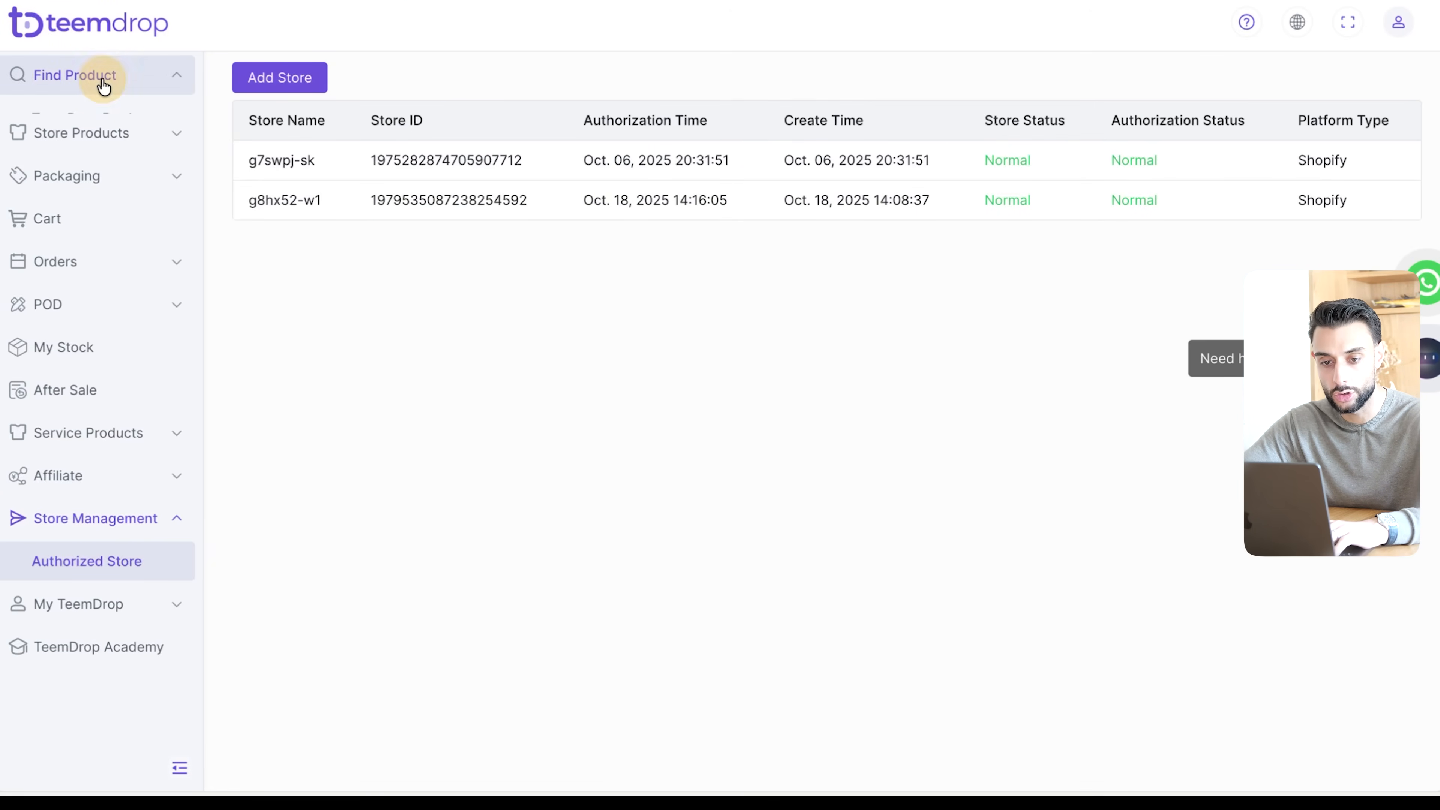
pyautogui.click(111, 119)
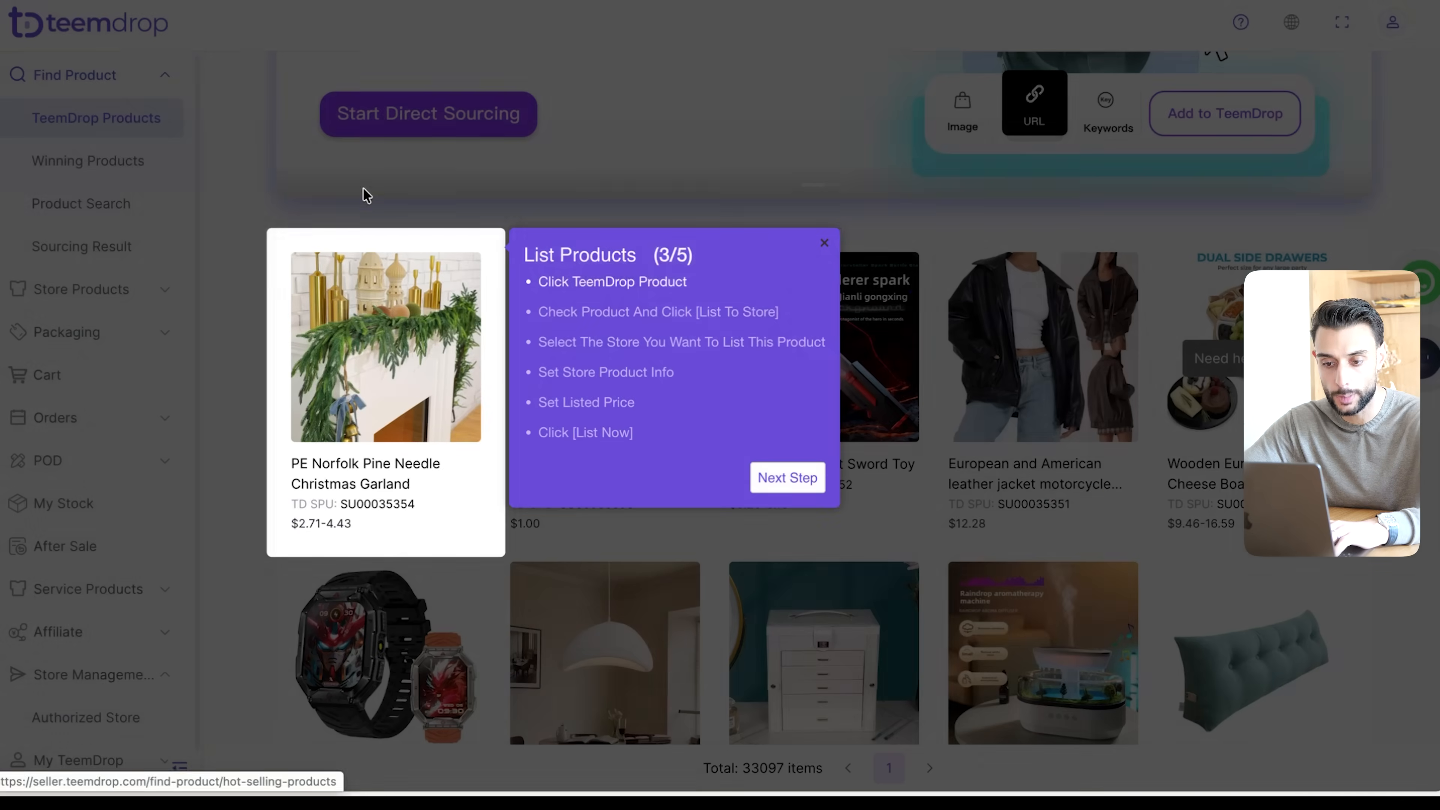
pyautogui.click(833, 239)
pyautogui.scroll(5, 833, 240)
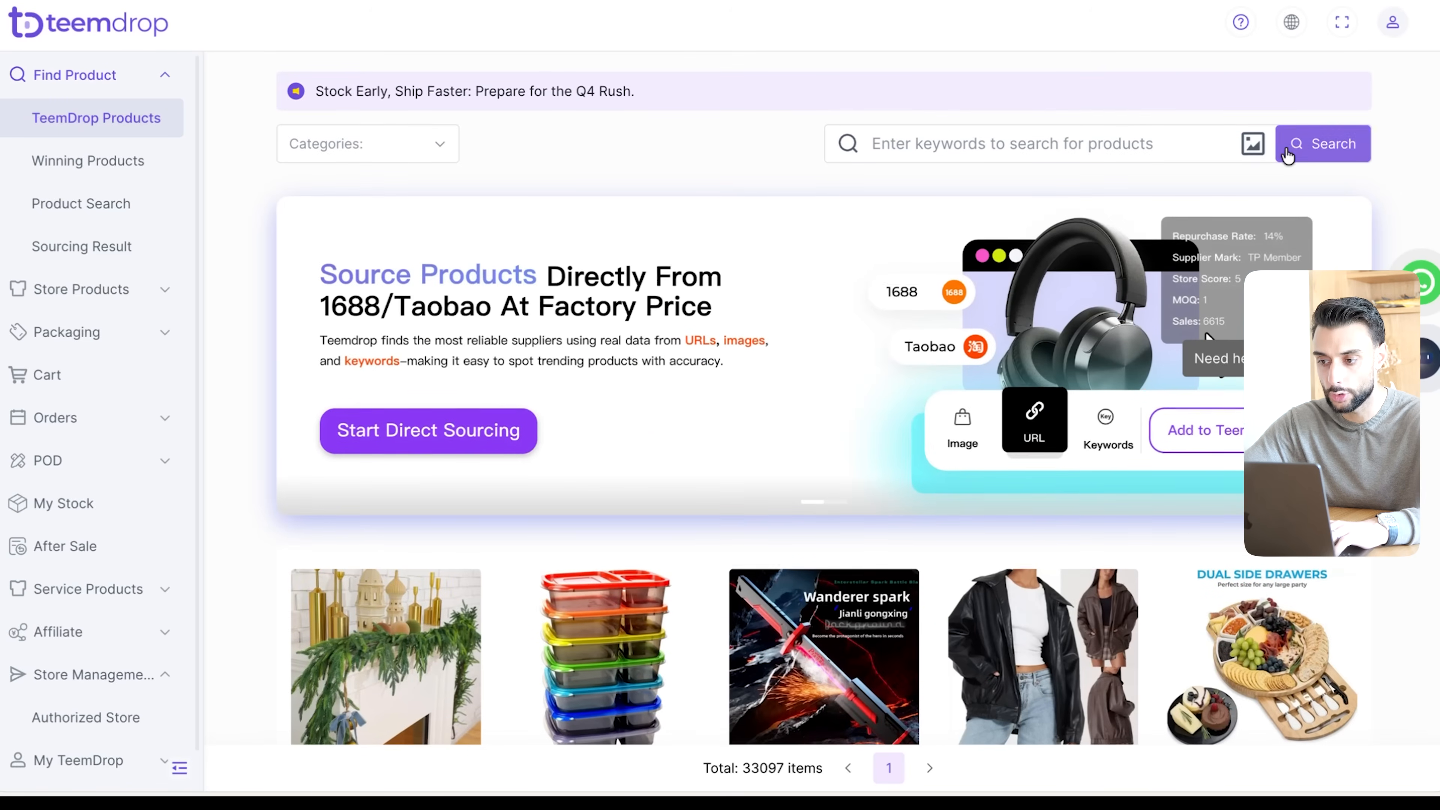
pyautogui.click(1253, 144)
pyautogui.click(1247, 729)
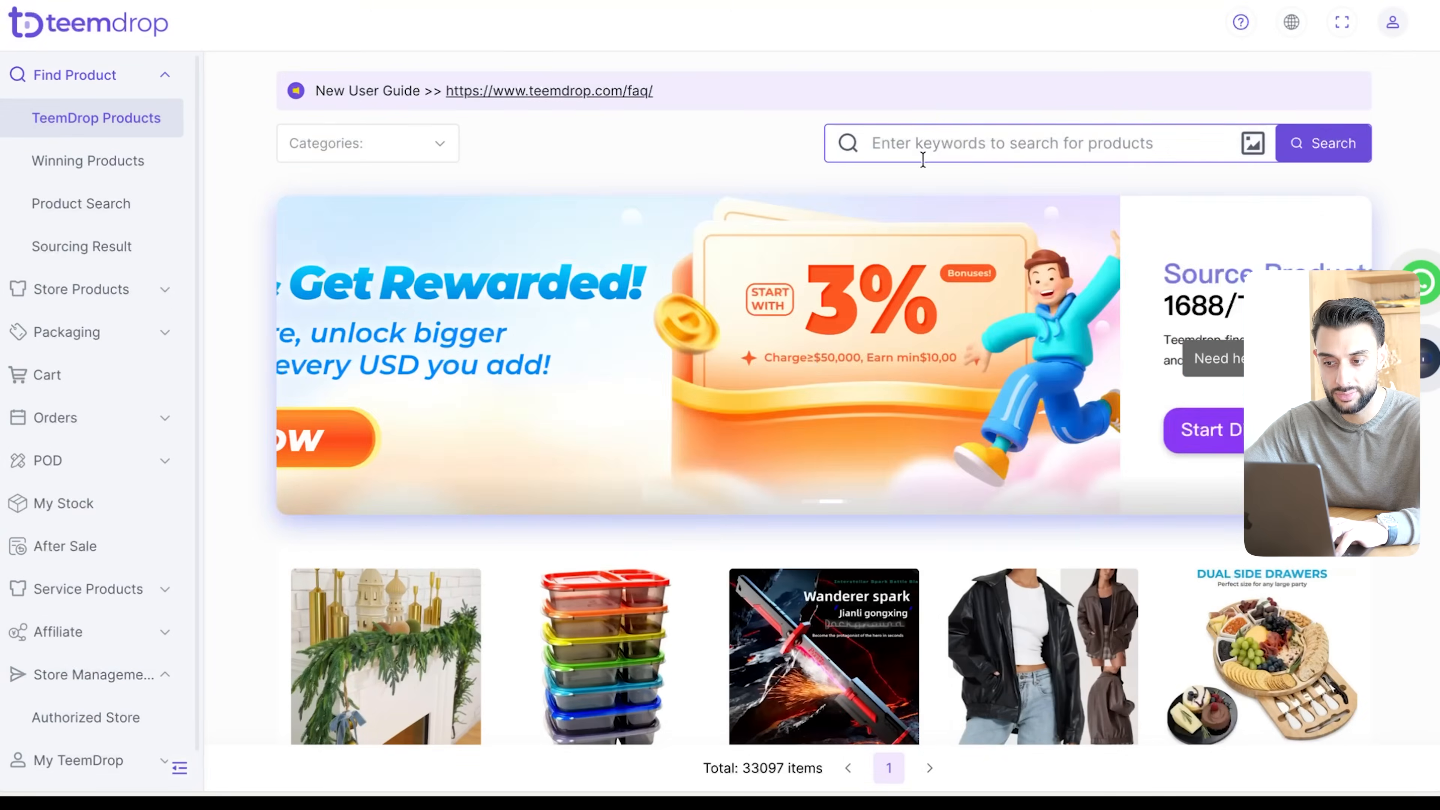
pyautogui.click(937, 149)
pyautogui.scroll(-10, 937, 149)
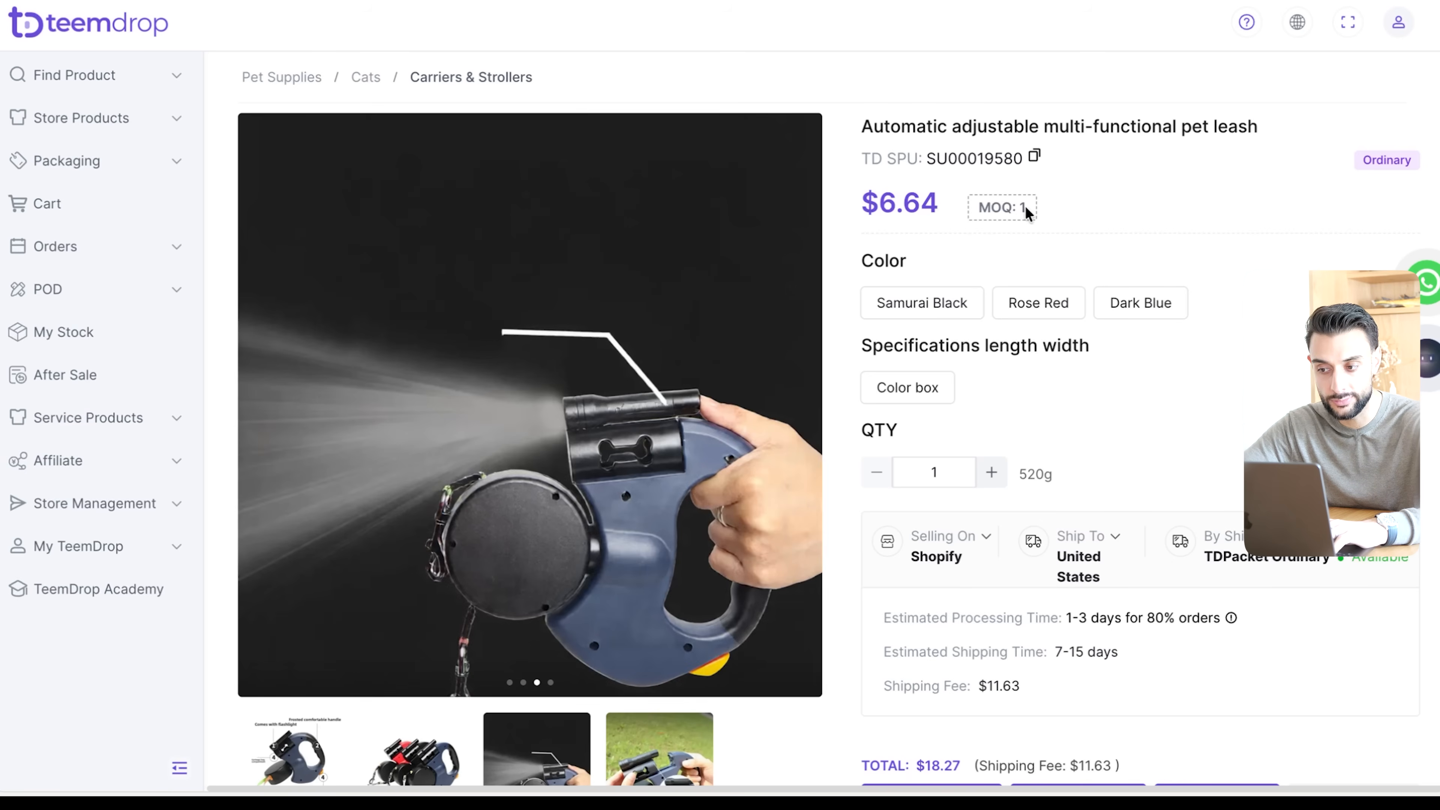
# - Examine the automatic adjustable pet leash's price, minimum order quantity, color variants and estimated shipping details
pyautogui.scroll(-2, 1190, 220)
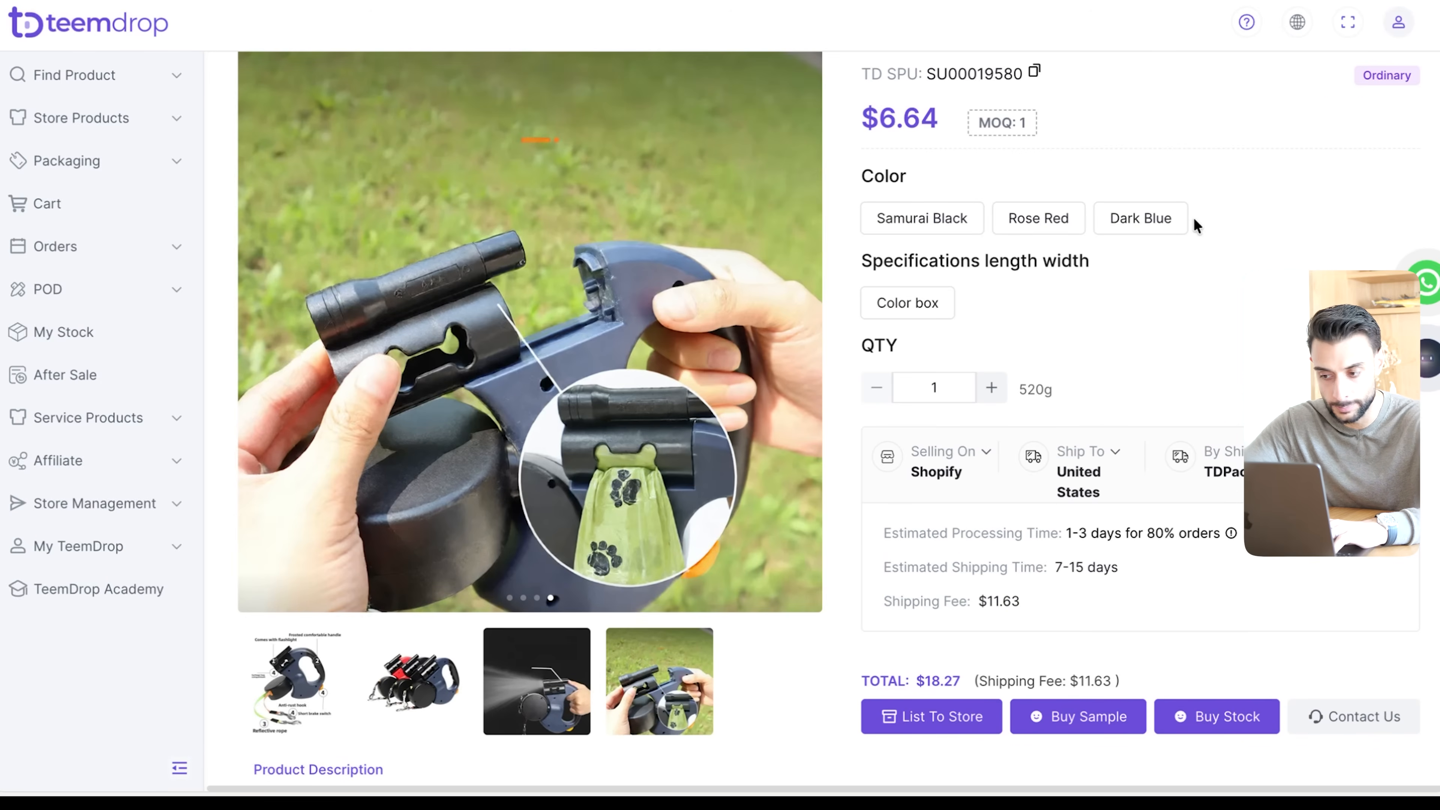
pyautogui.scroll(1, 1193, 307)
pyautogui.scroll(-3, 1044, 421)
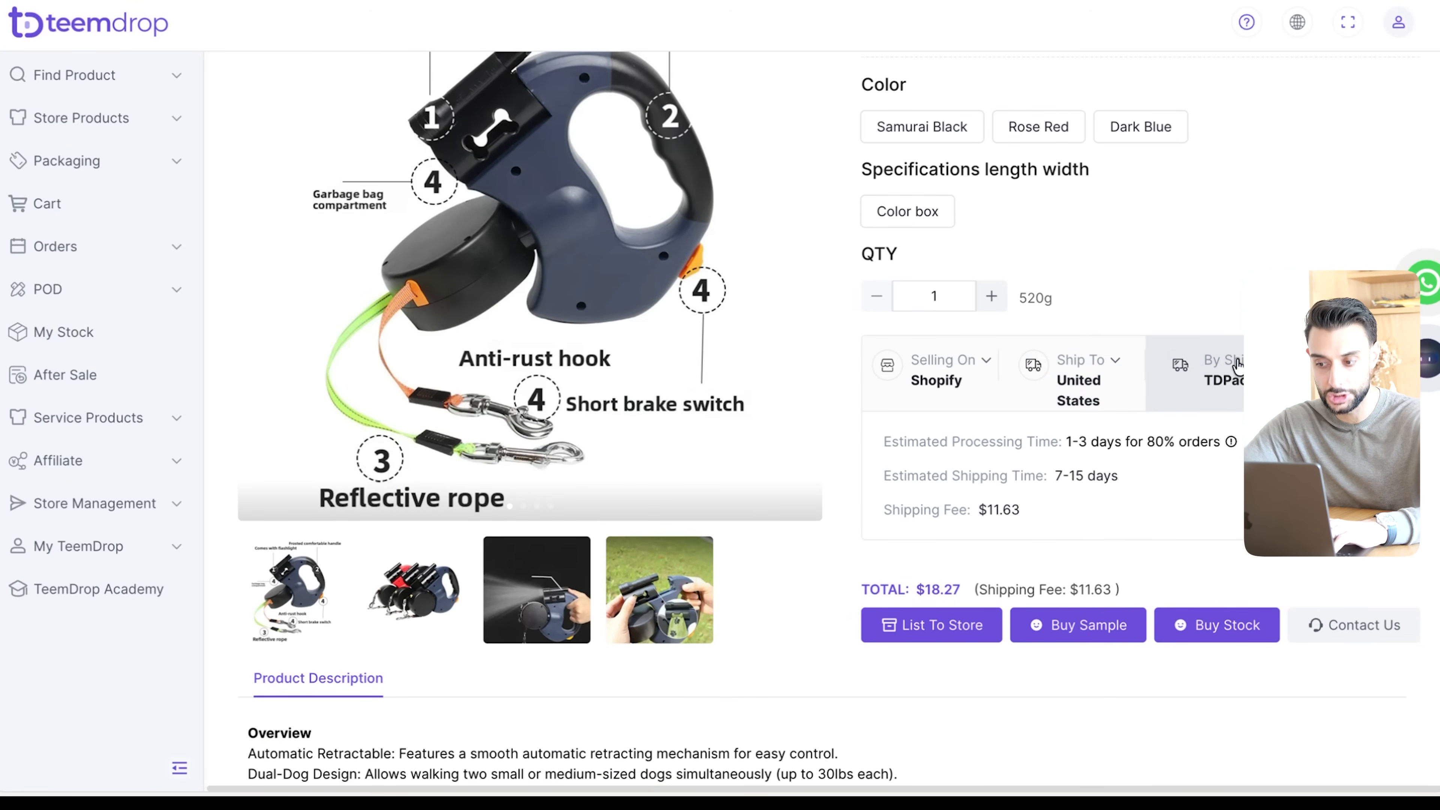
# - Compare the pet leash's available shipping methods to the United States by total cost and delivery time, keeping TDPacket Ordinary
pyautogui.click(1202, 372)
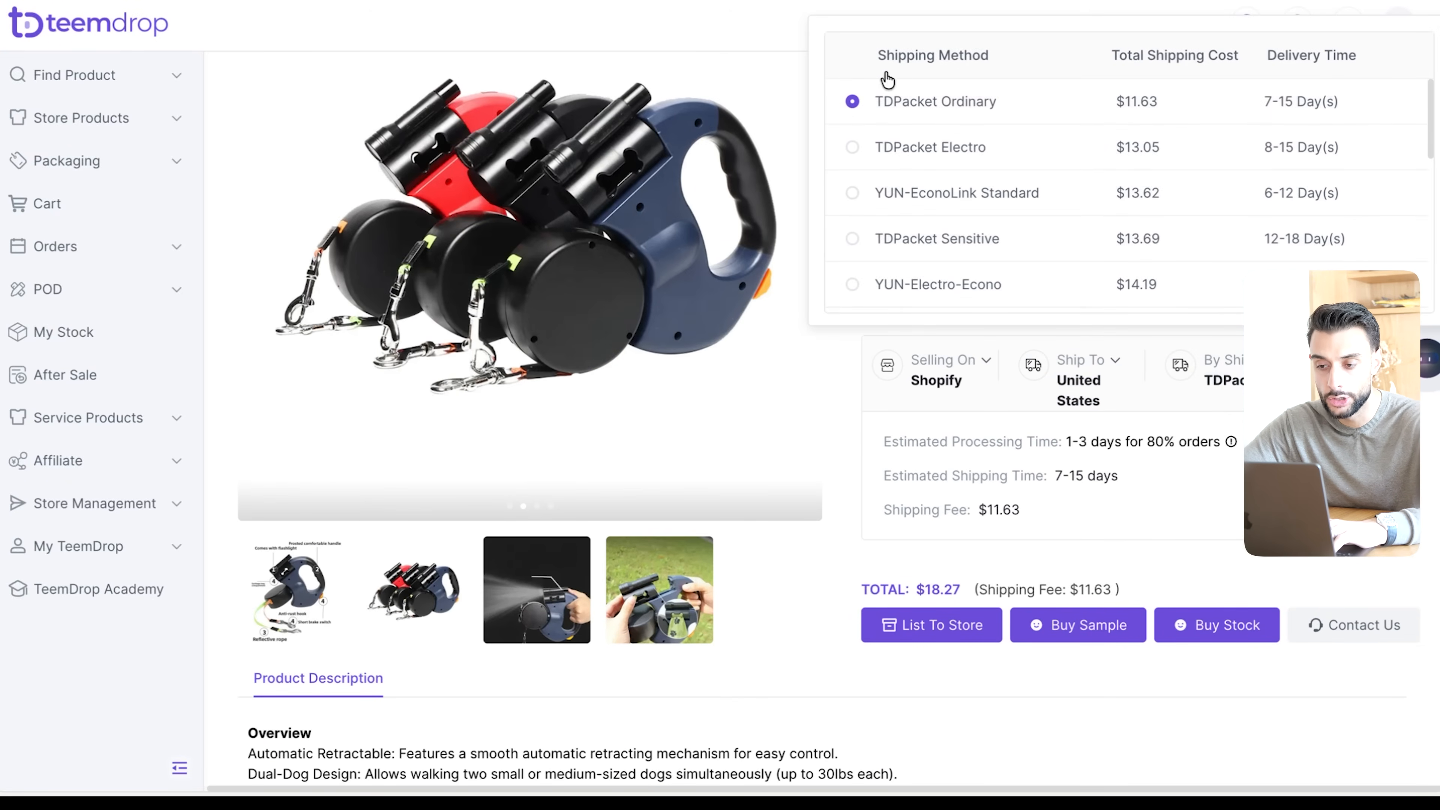
pyautogui.scroll(-3, 890, 181)
pyautogui.scroll(3, 887, 201)
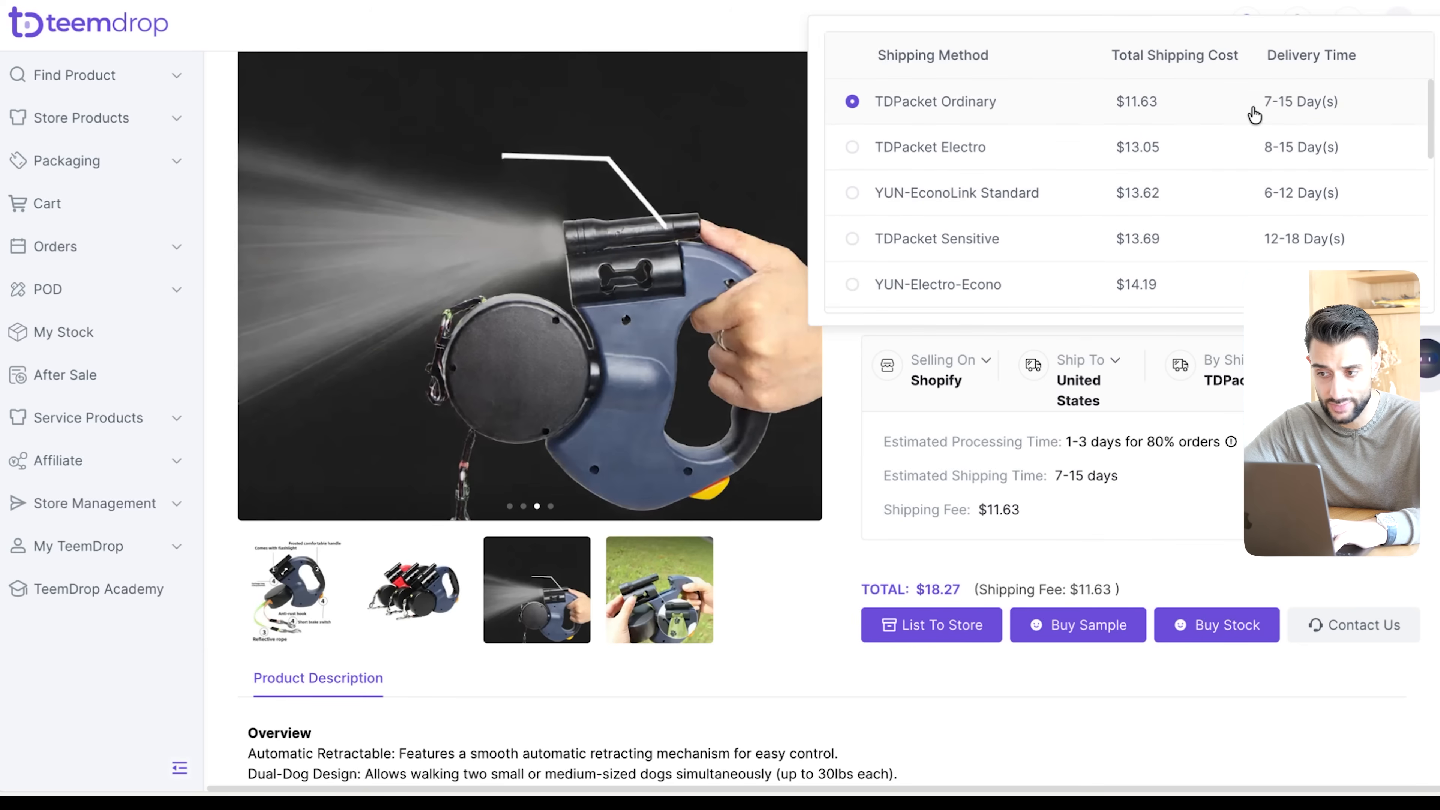
pyautogui.scroll(-2, 1338, 199)
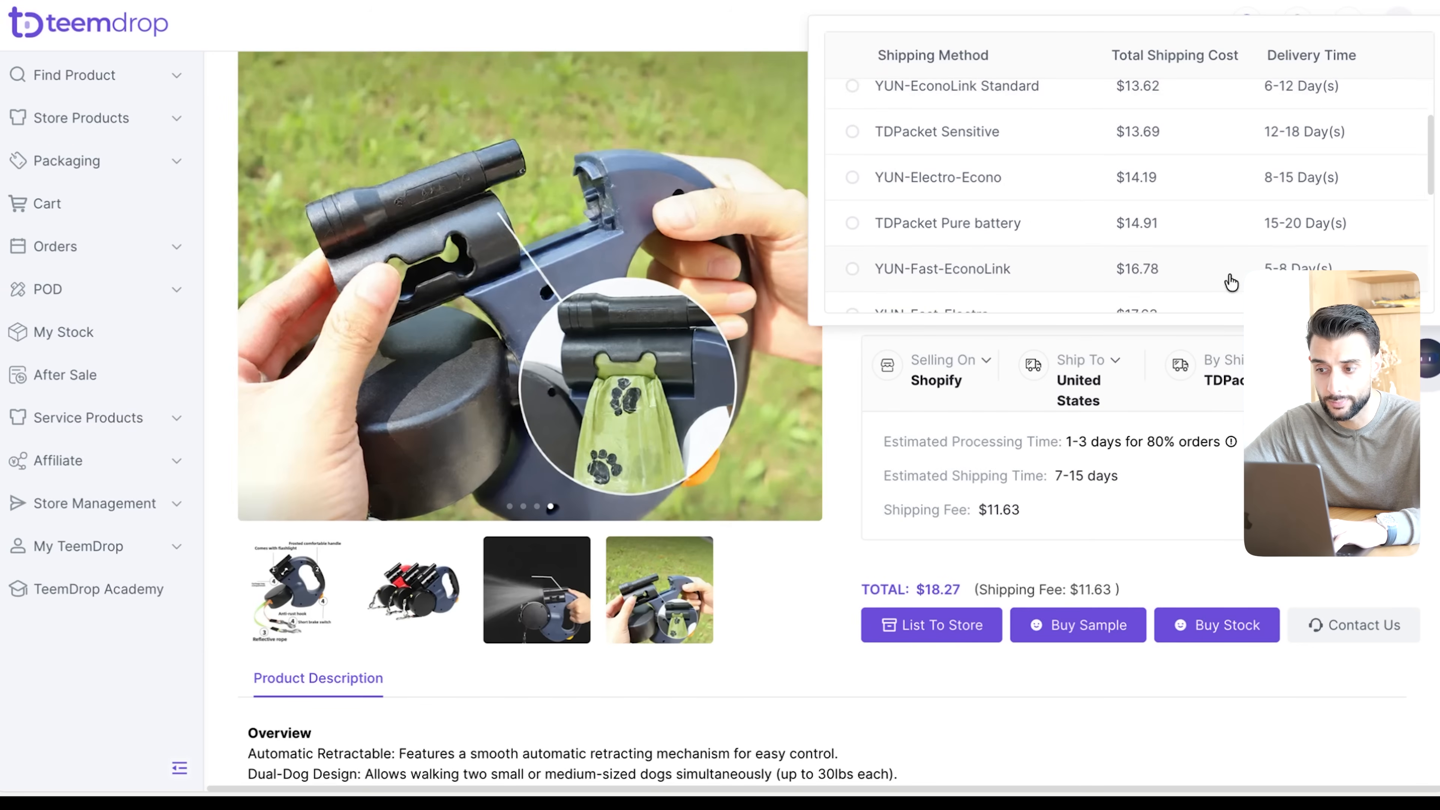
pyautogui.scroll(-2, 1173, 235)
pyautogui.scroll(4, 1244, 206)
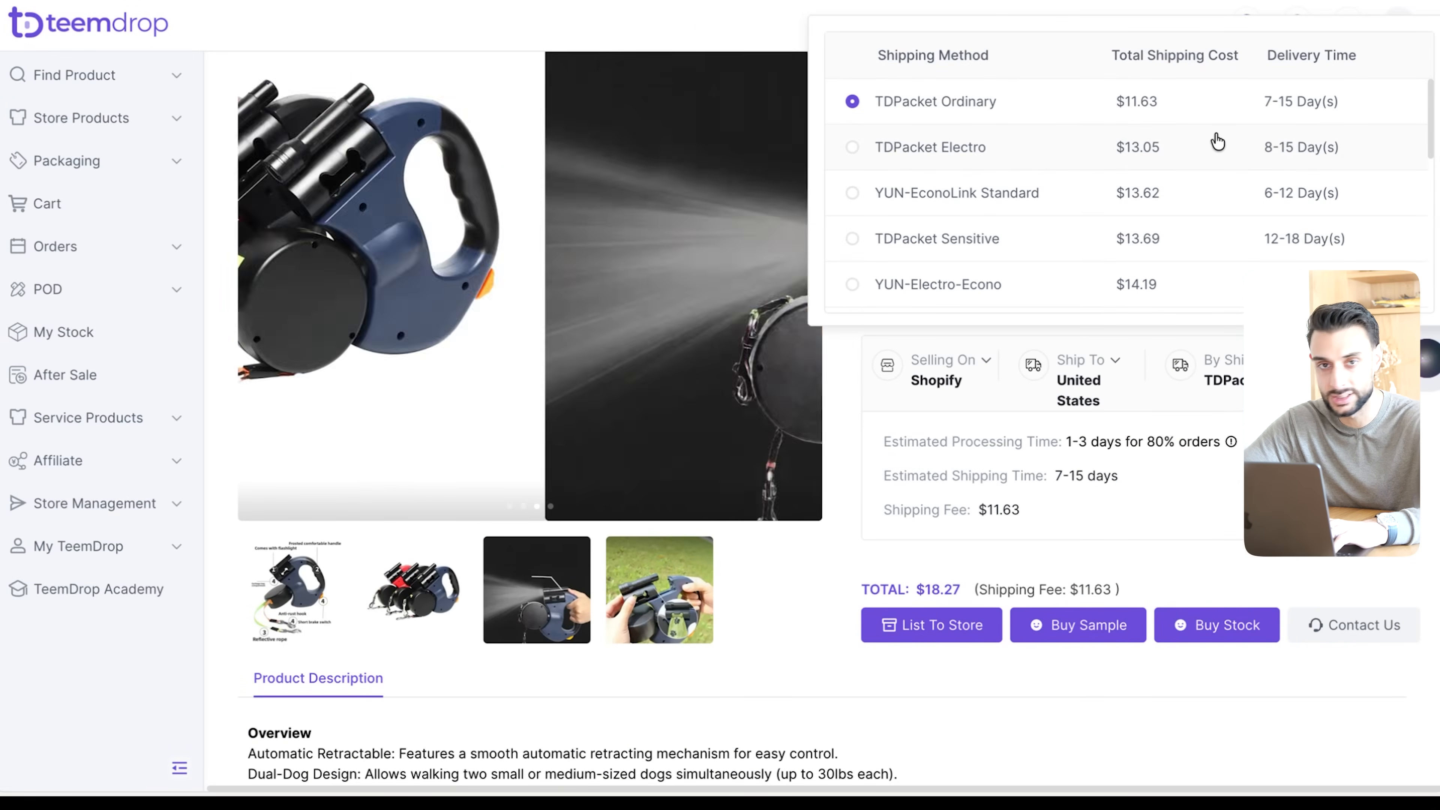
pyautogui.scroll(-3, 1177, 210)
pyautogui.scroll(-1, 1178, 214)
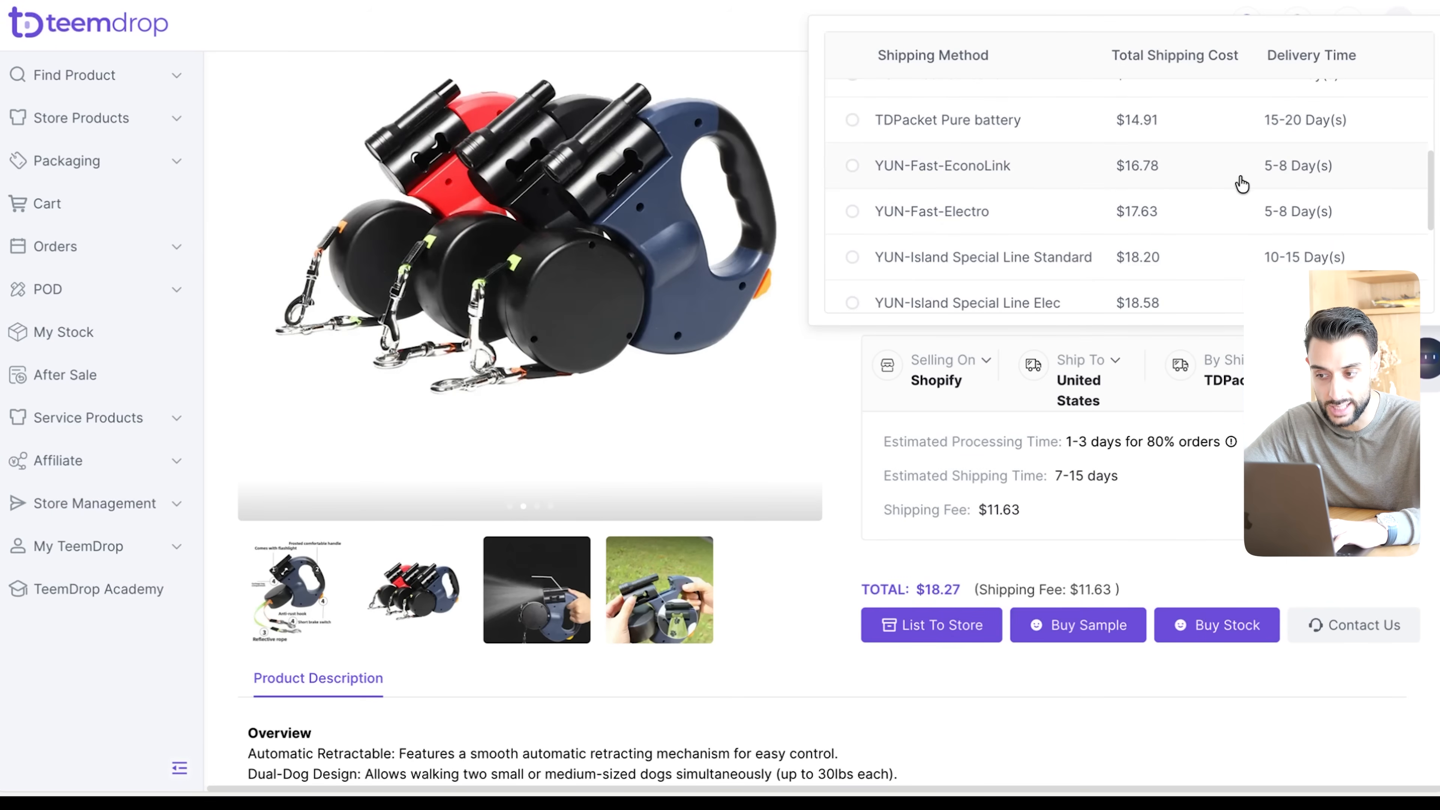
pyautogui.scroll(4, 1242, 185)
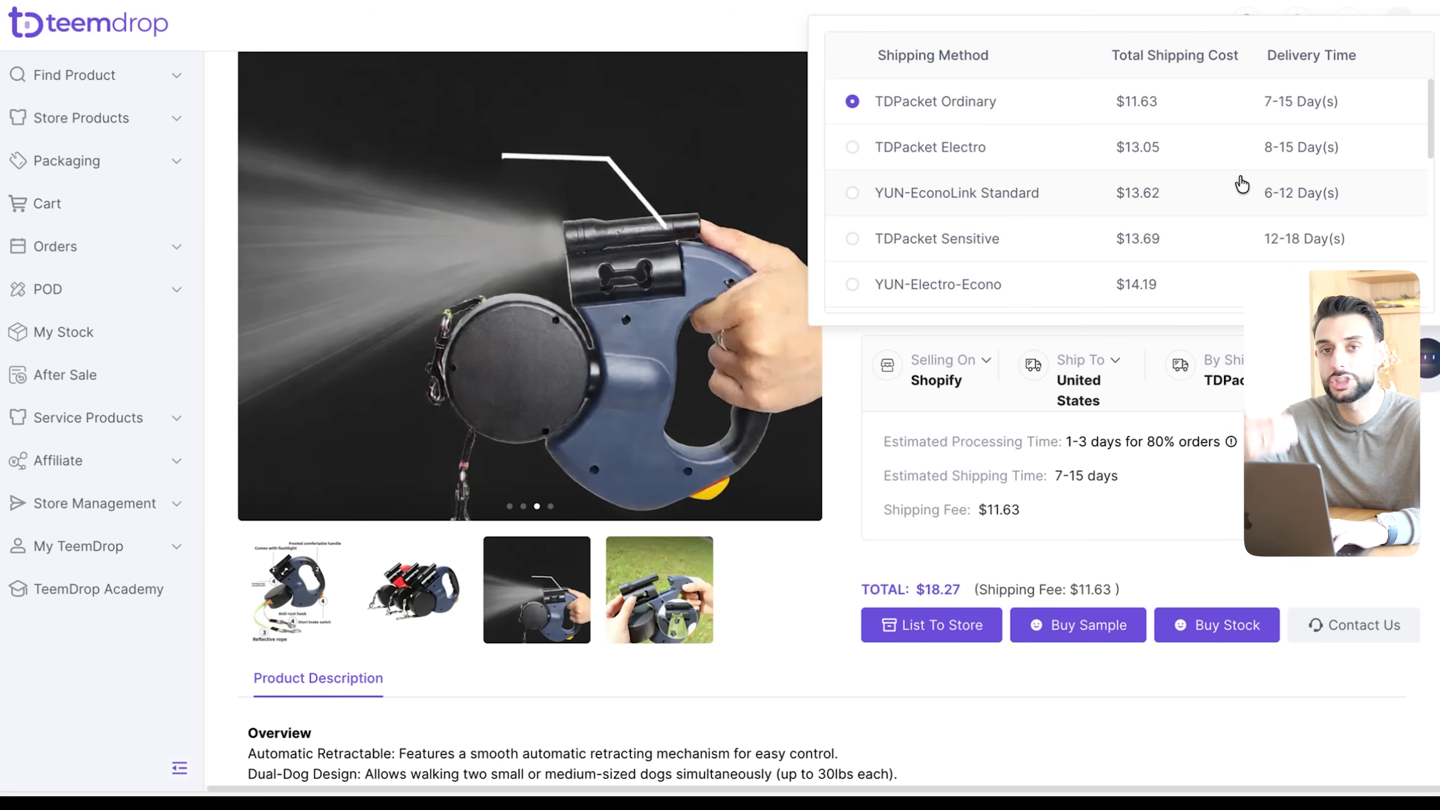
pyautogui.scroll(-3, 1241, 184)
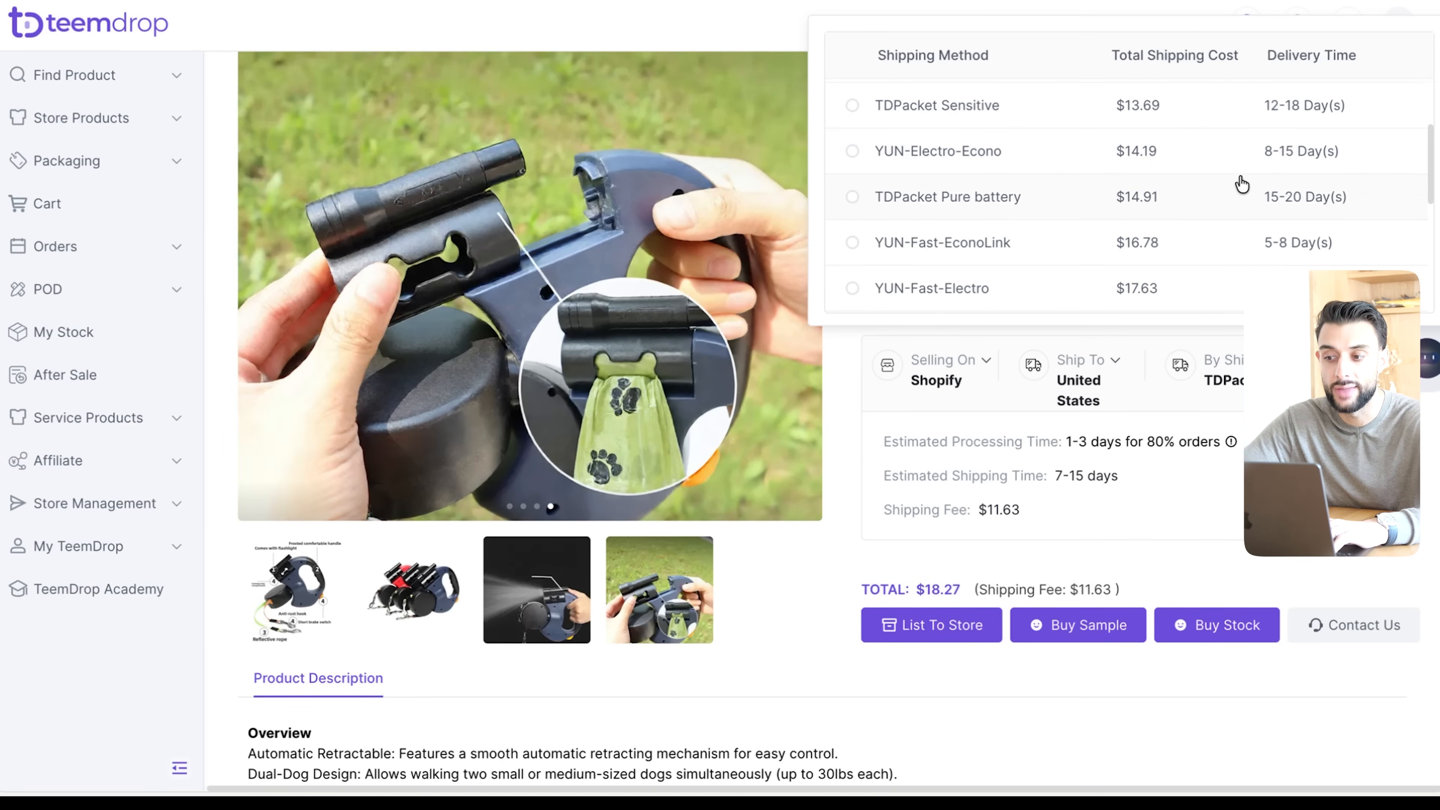
pyautogui.scroll(3, 1254, 220)
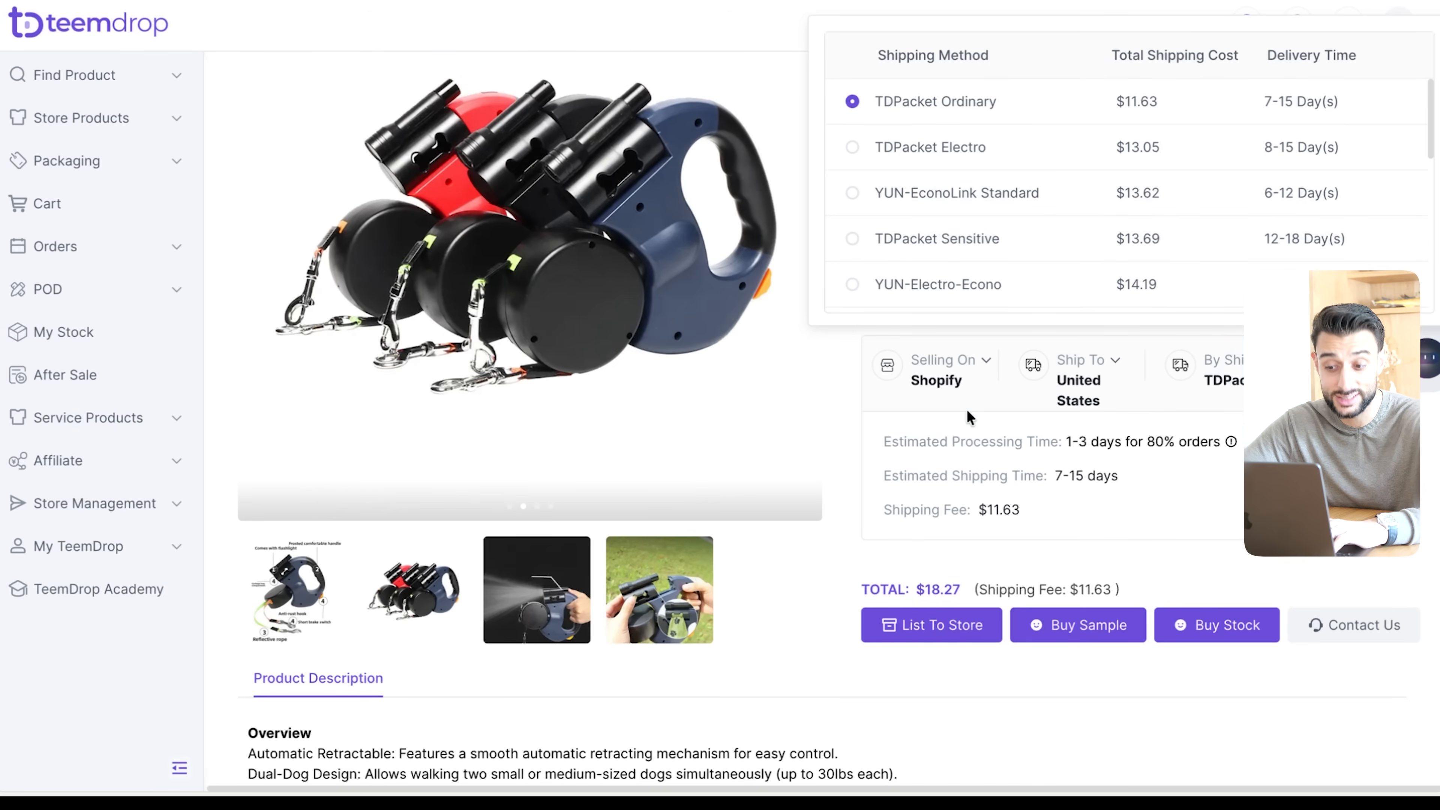
pyautogui.click(868, 529)
# - Review the pet leash's options again and read its product description, specifications and packing list
pyautogui.scroll(1, 1238, 208)
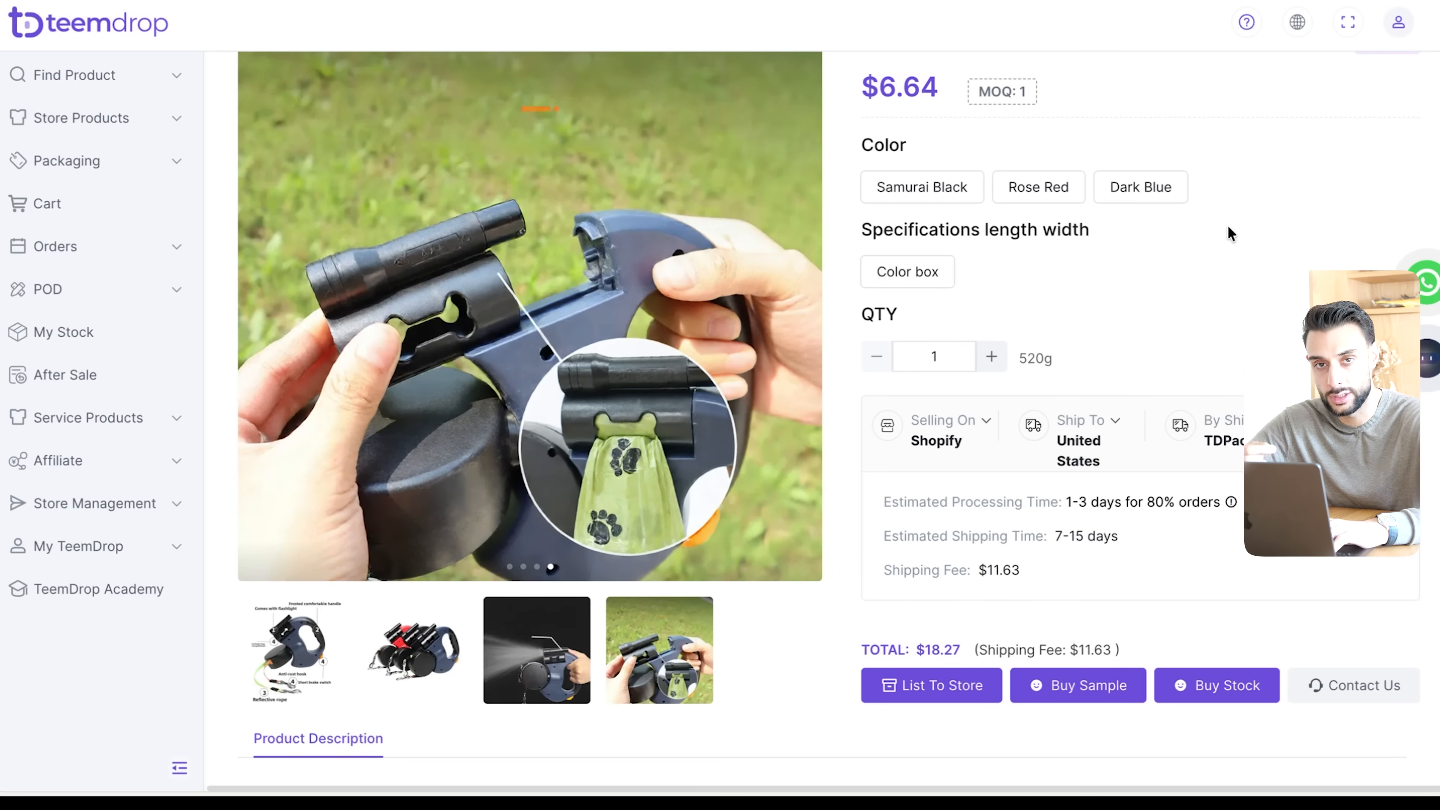
pyautogui.scroll(1, 1222, 225)
pyautogui.scroll(-5, 1220, 215)
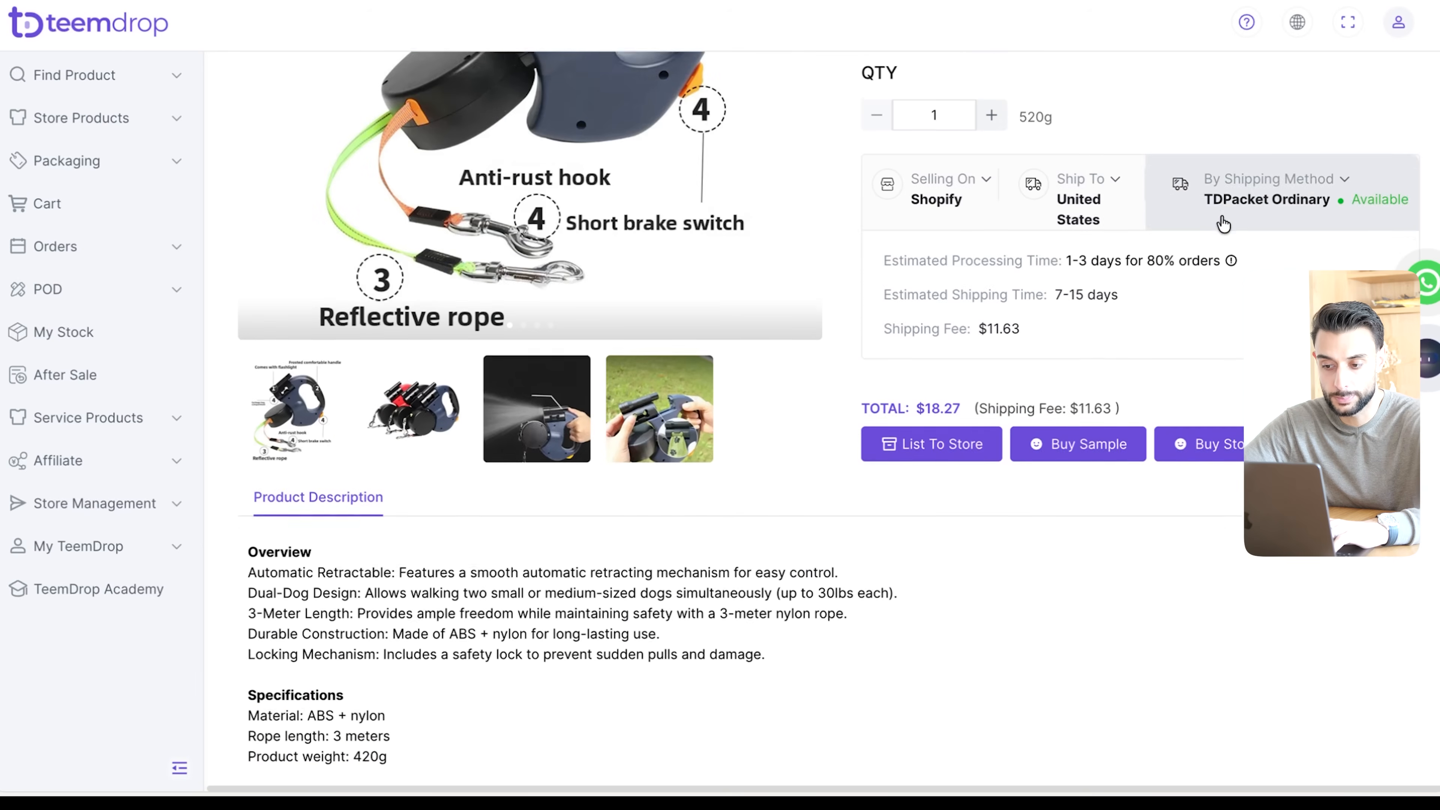
pyautogui.scroll(-3, 1223, 224)
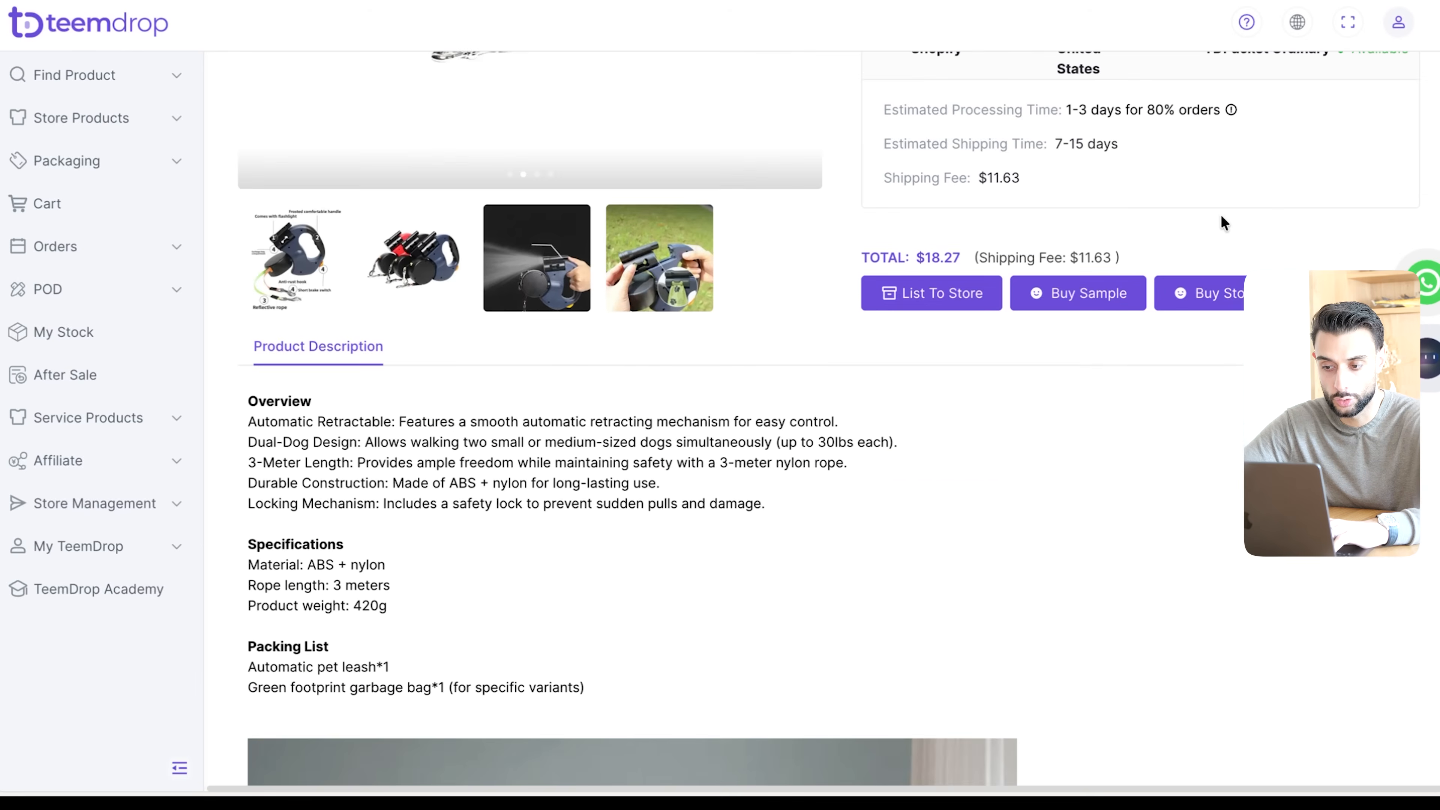
# - Open the pet leash's manual listing form and review its store selection, product, variant pricing, images and description sections
pyautogui.click(941, 304)
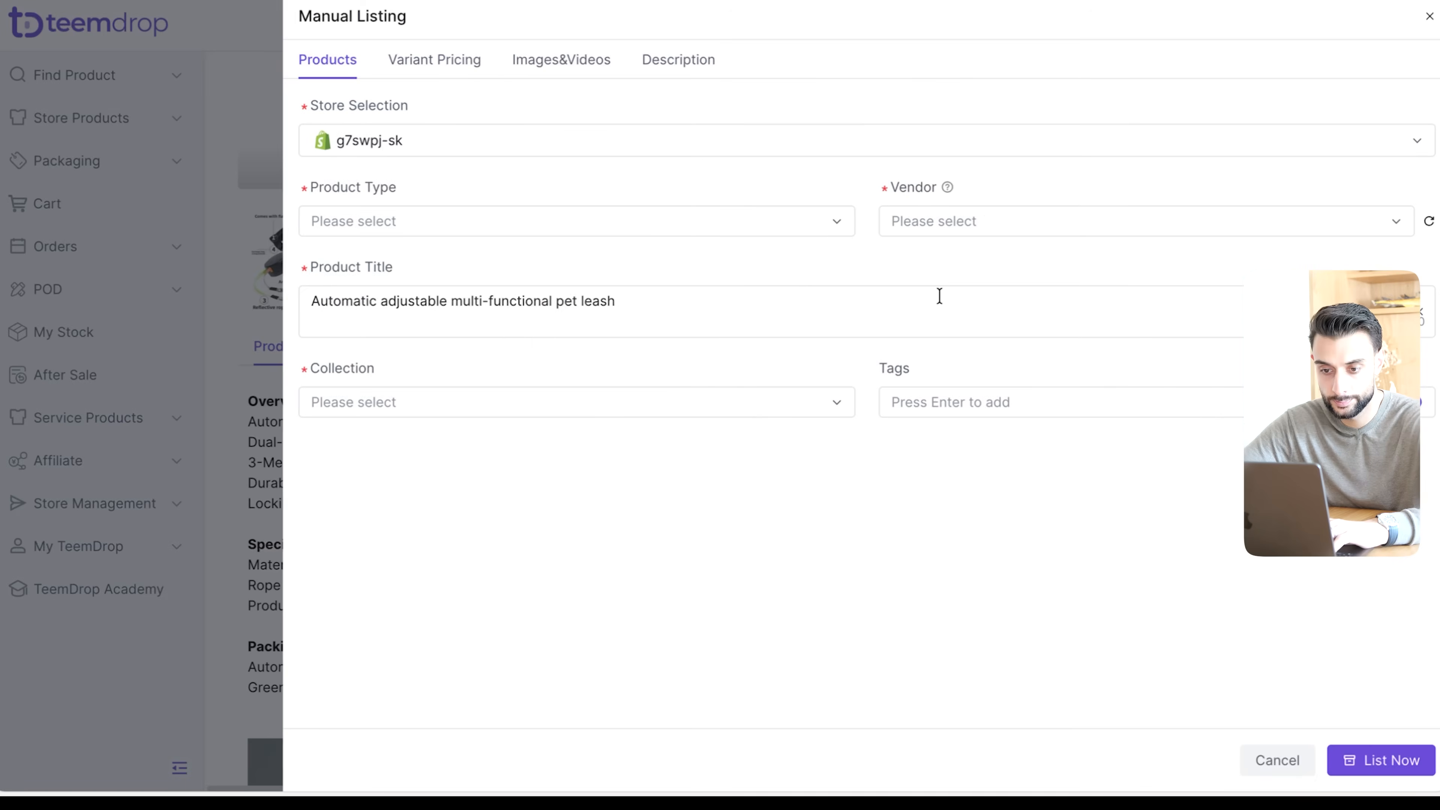
pyautogui.click(435, 62)
pyautogui.click(561, 60)
pyautogui.click(680, 74)
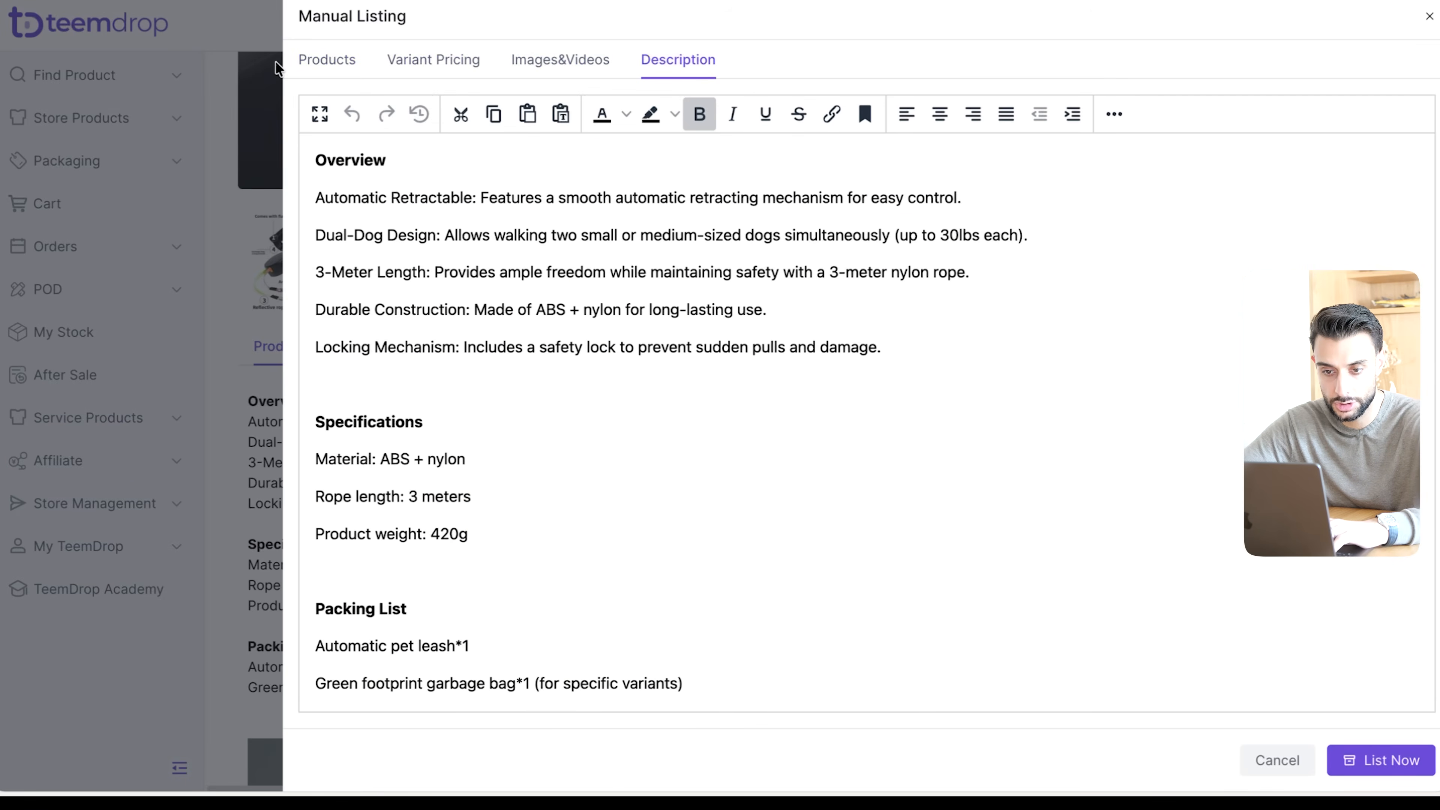
pyautogui.click(343, 59)
pyautogui.click(451, 69)
pyautogui.click(323, 62)
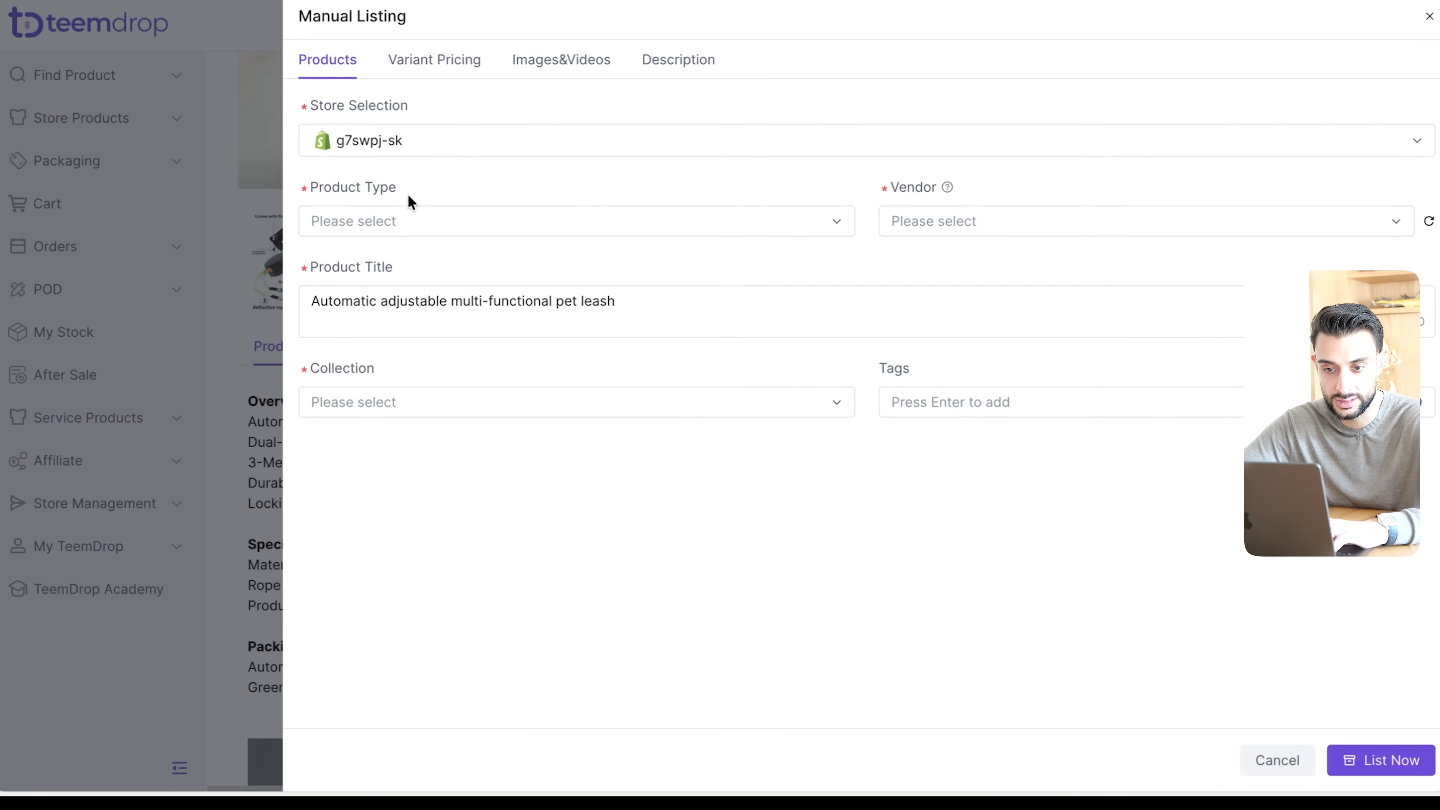
pyautogui.click(407, 154)
pyautogui.click(627, 83)
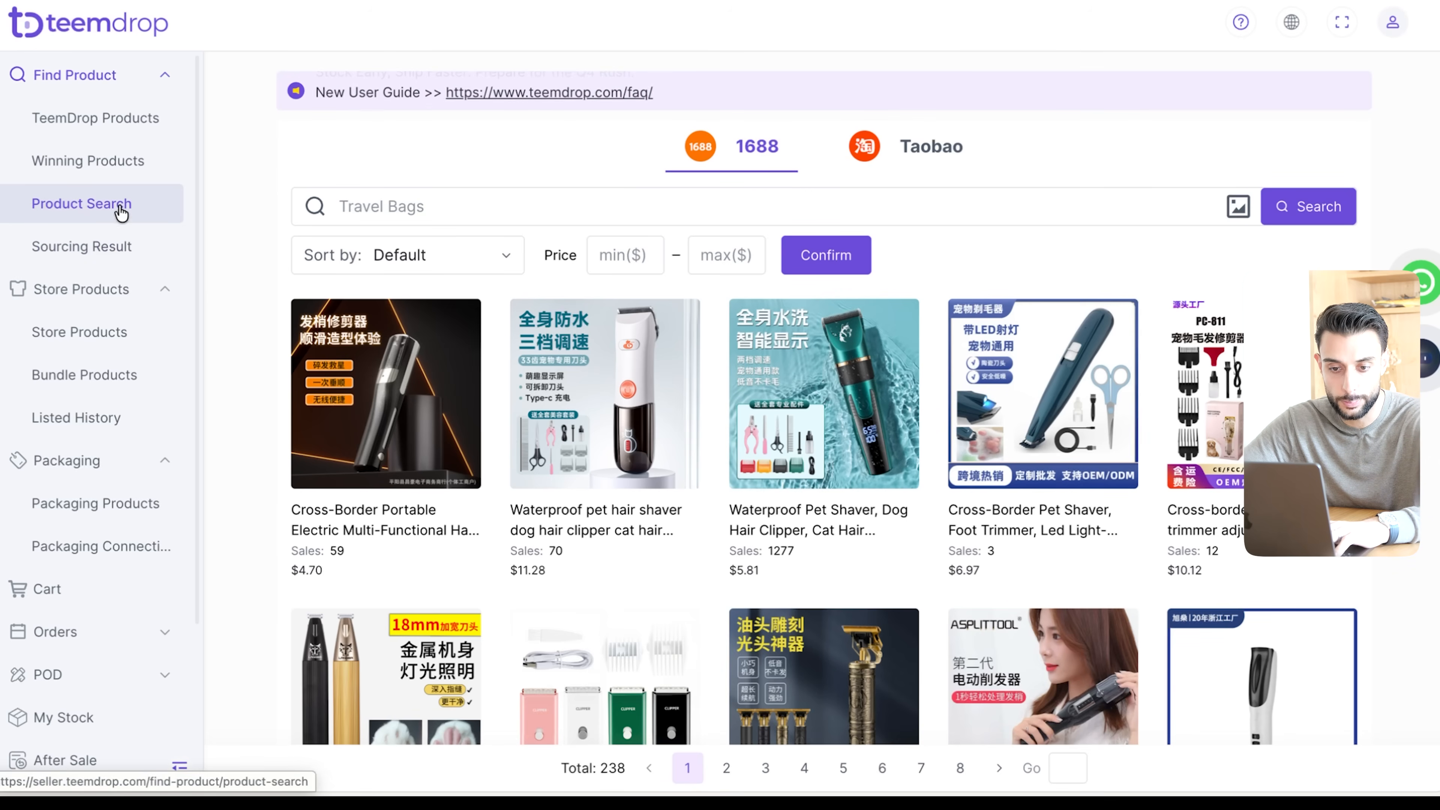
# - Search the 1688 catalogue by image using the desktop screenshot of the black pickleball paddle, and browse the matches
pyautogui.click(1238, 206)
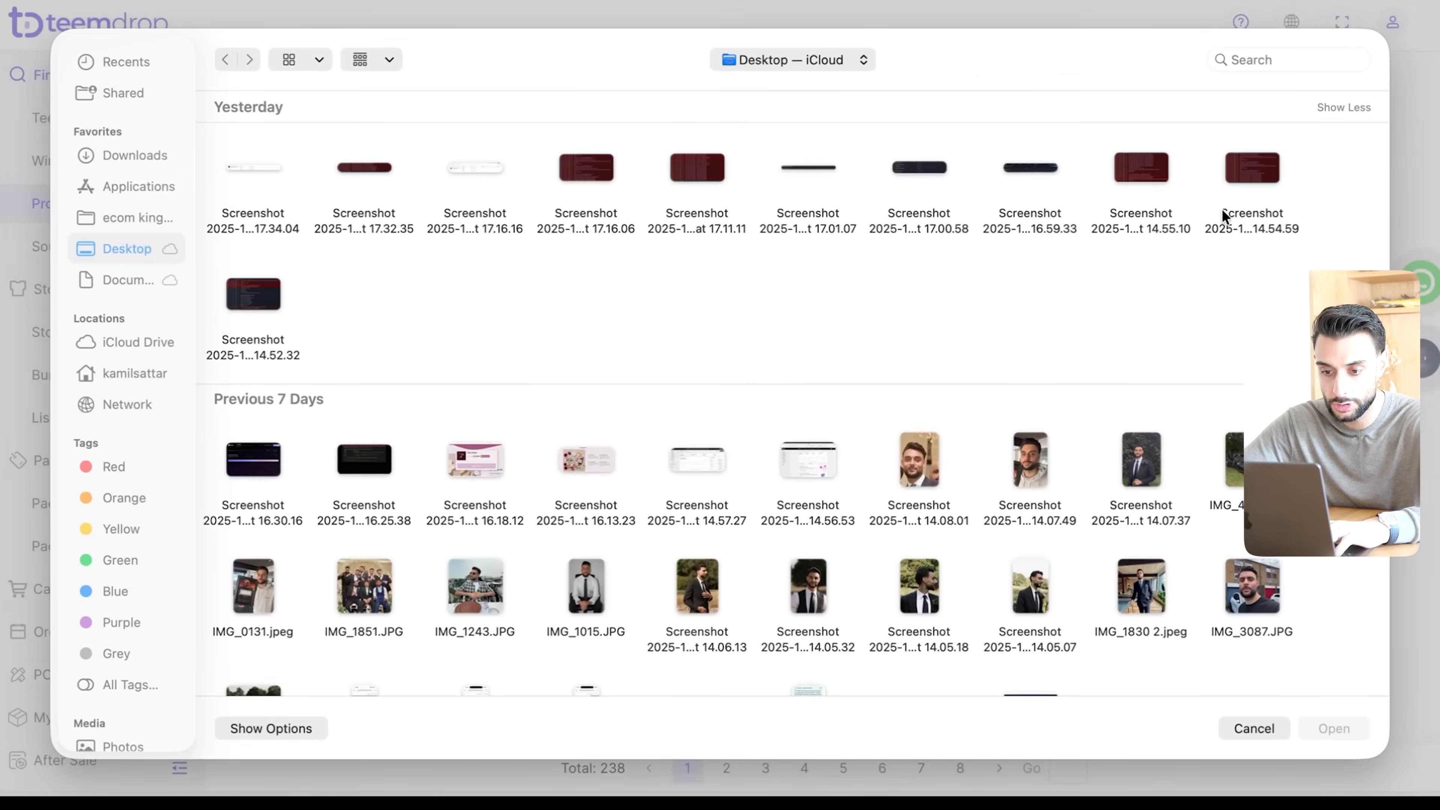
pyautogui.scroll(-10, 913, 500)
pyautogui.click(808, 493)
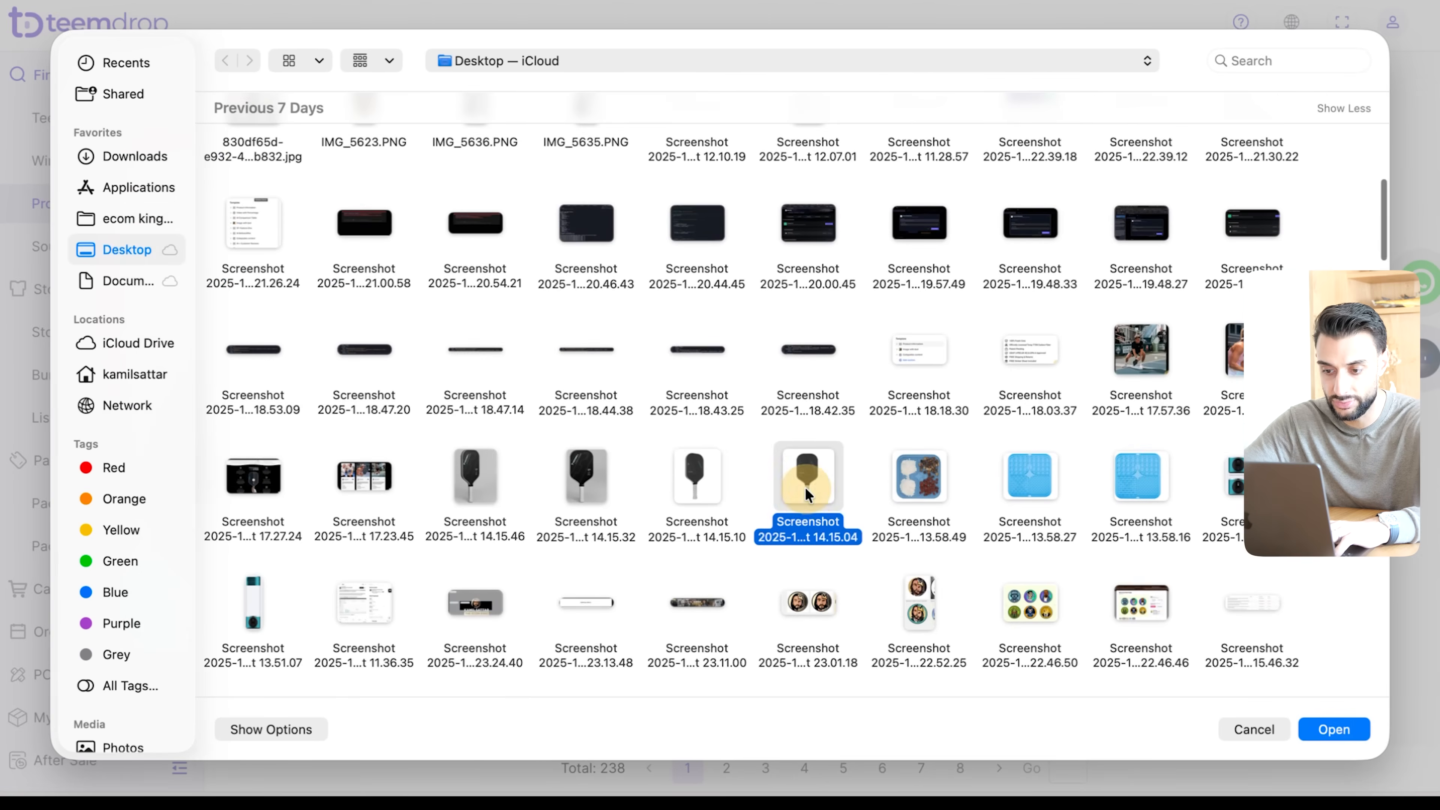
pyautogui.doubleClick(807, 493)
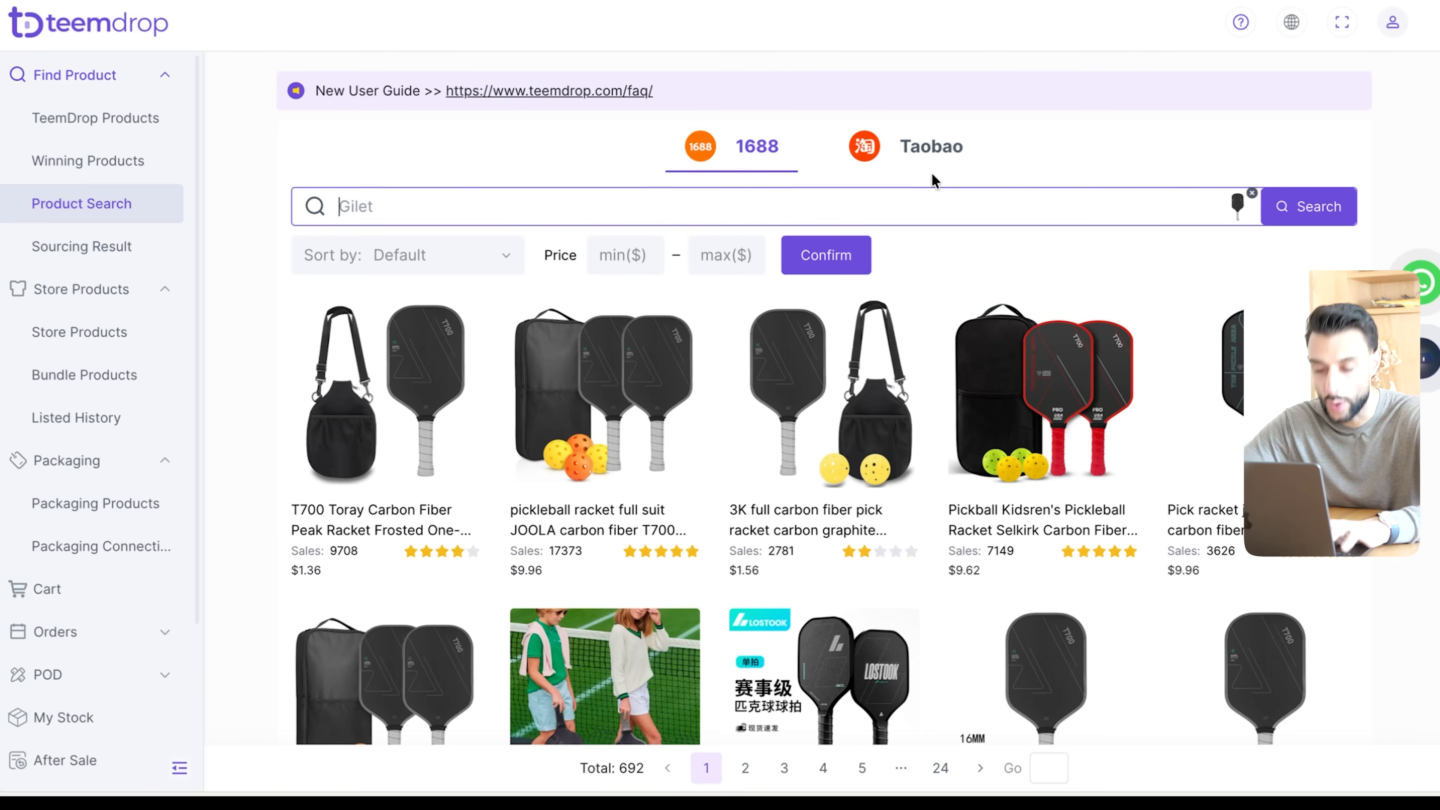
pyautogui.scroll(-1, 822, 341)
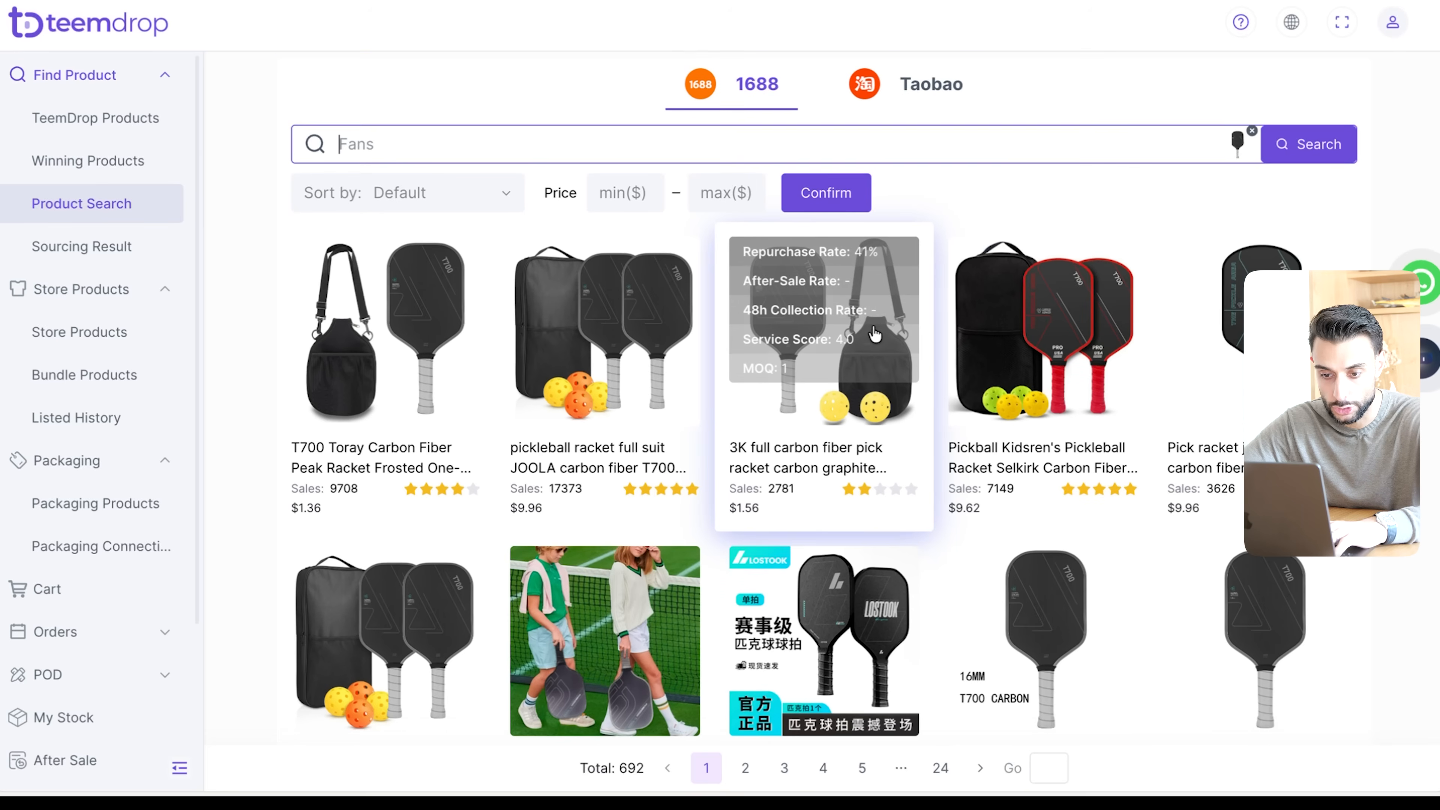
# - Open the T700 Toray Carbon Fiber Peak Racket, choose the T700 single racket [16mm] tx16-017 variant, and accept the disclaimer
pyautogui.click(395, 367)
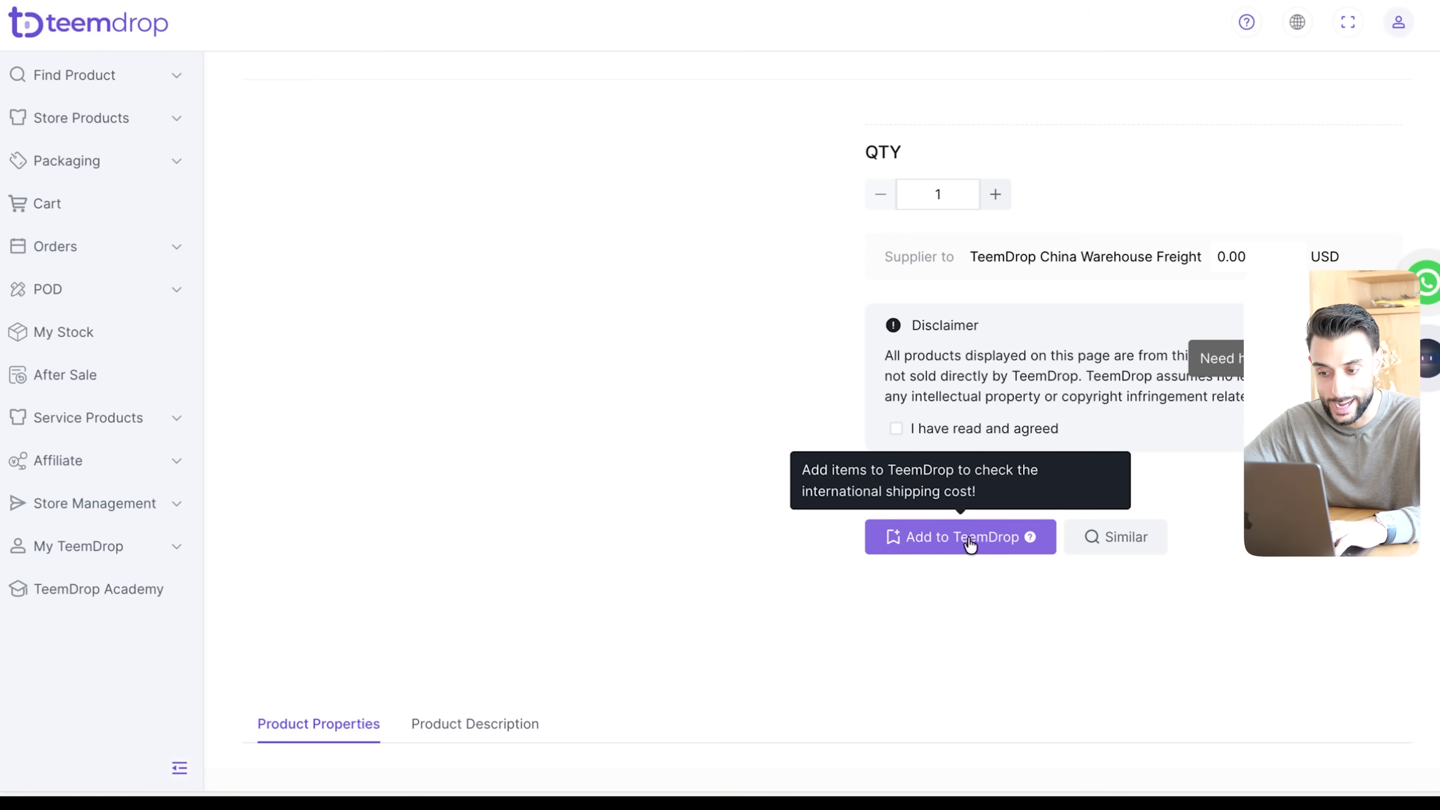
pyautogui.scroll(-10, 1011, 513)
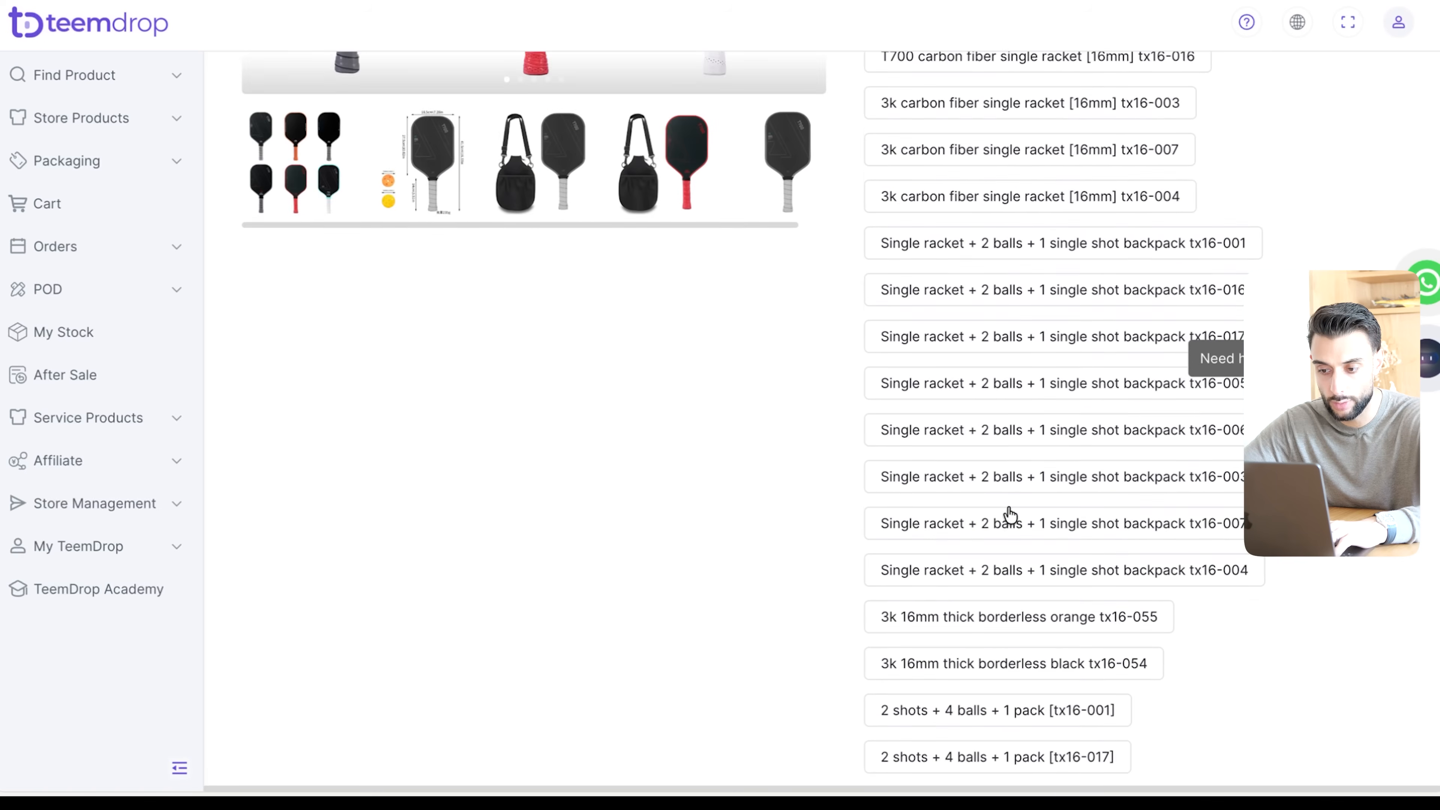
pyautogui.scroll(10, 1011, 514)
pyautogui.click(1012, 324)
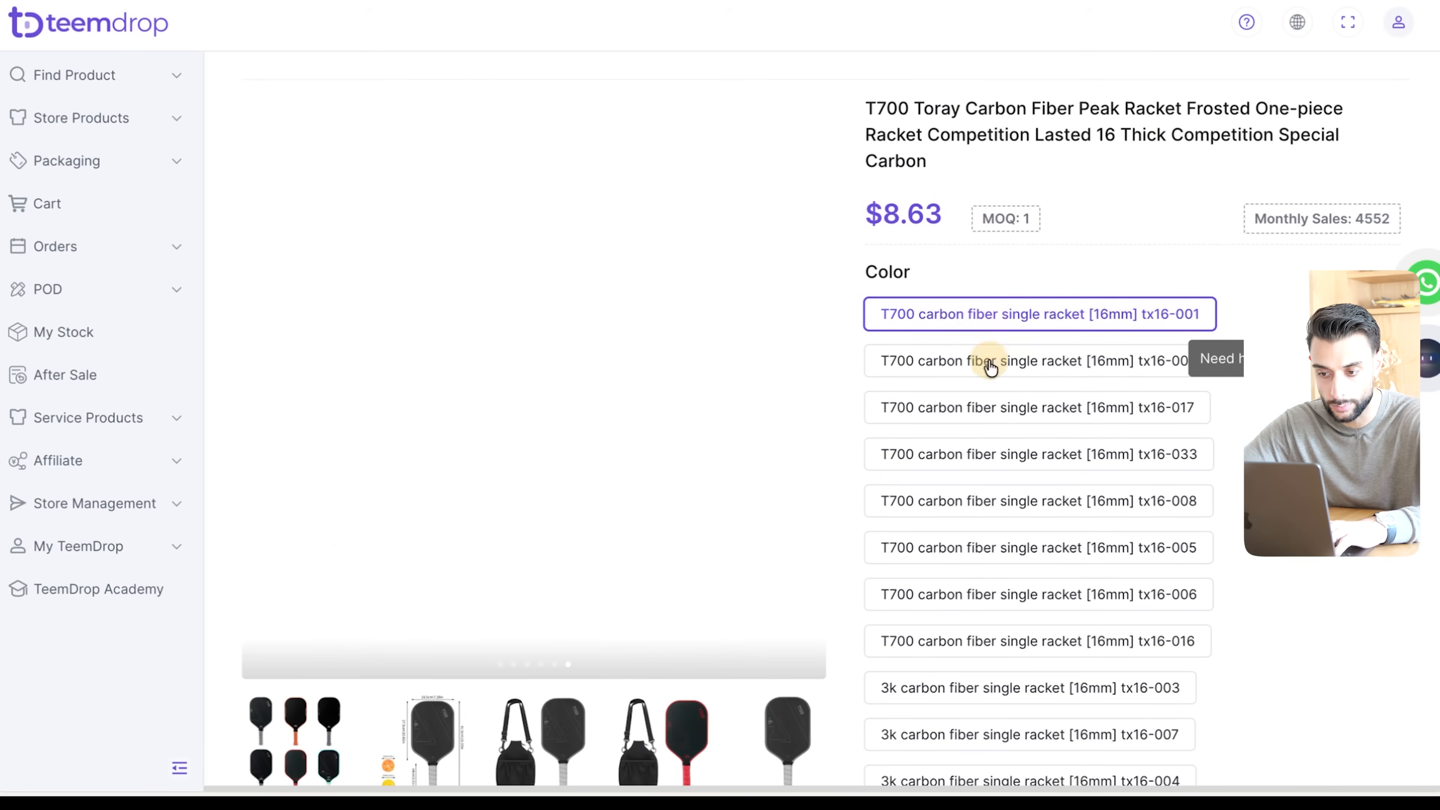
pyautogui.click(973, 420)
pyautogui.scroll(-5, 967, 226)
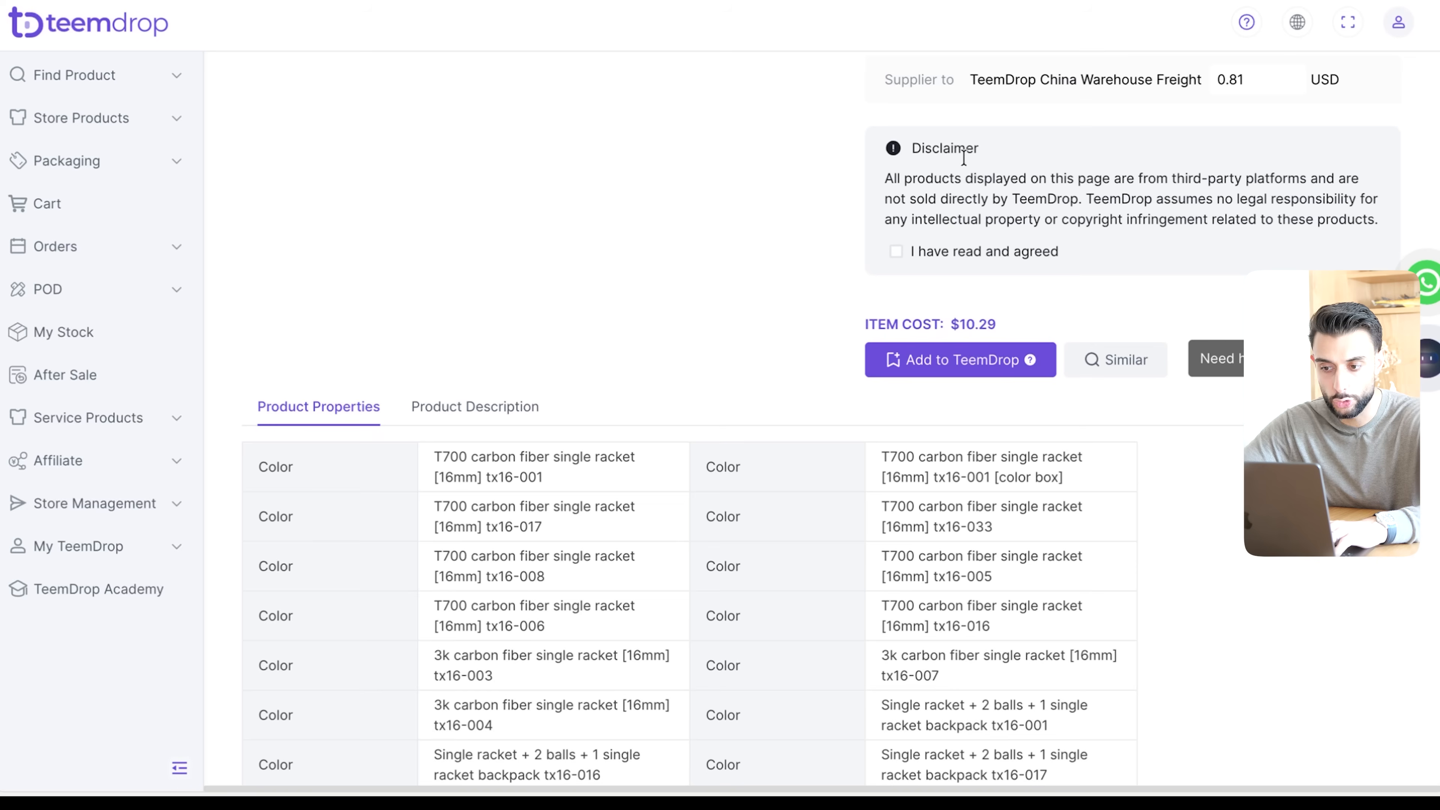
pyautogui.click(971, 254)
pyautogui.doubleClick(965, 251)
# - Open the TeemDrop sourcing results and check the status of the T700 racket's sourcing request
pyautogui.scroll(5, 999, 325)
pyautogui.click(67, 161)
pyautogui.click(81, 117)
pyautogui.click(74, 76)
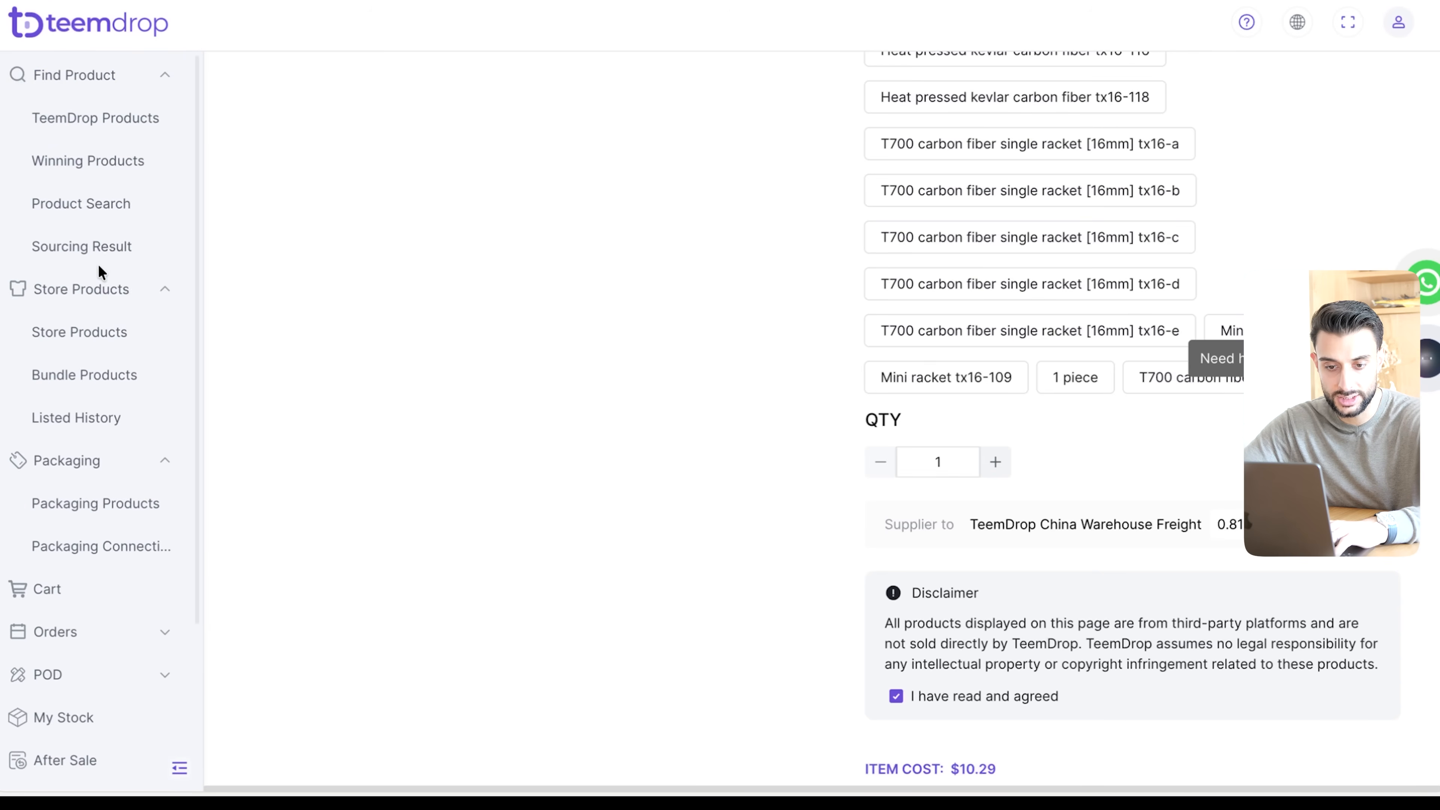
pyautogui.click(91, 248)
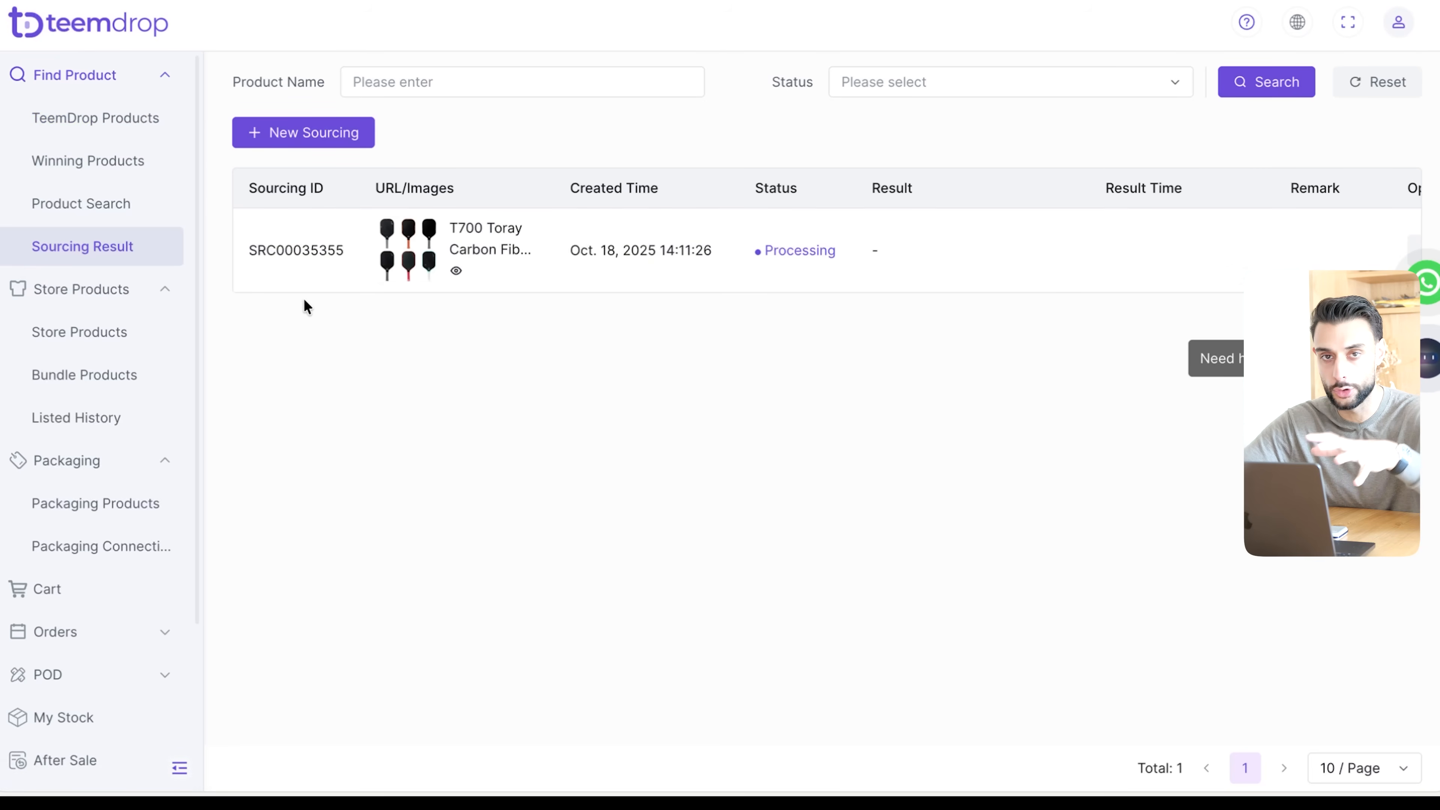
pyautogui.scroll(-4, 184, 476)
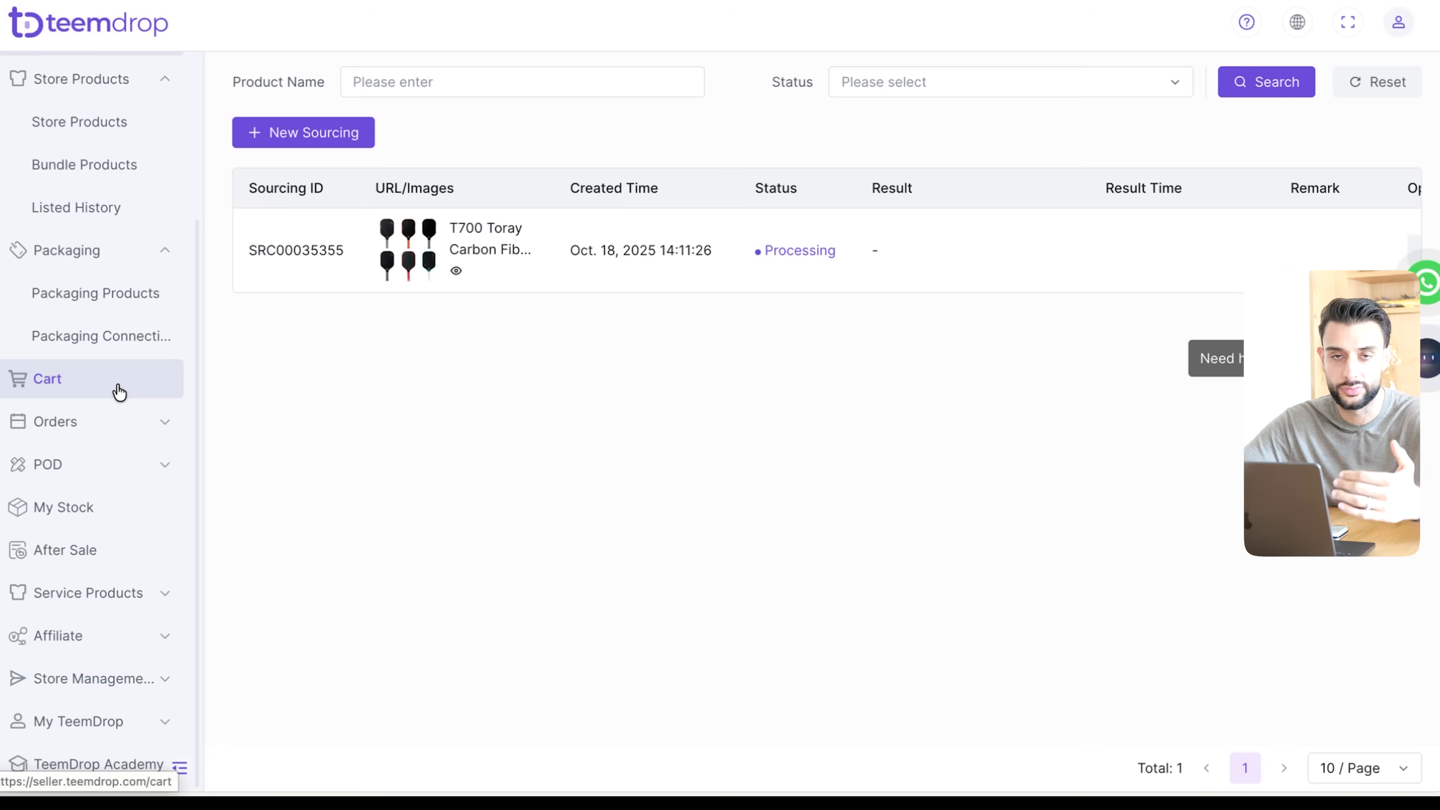
pyautogui.scroll(4, 119, 392)
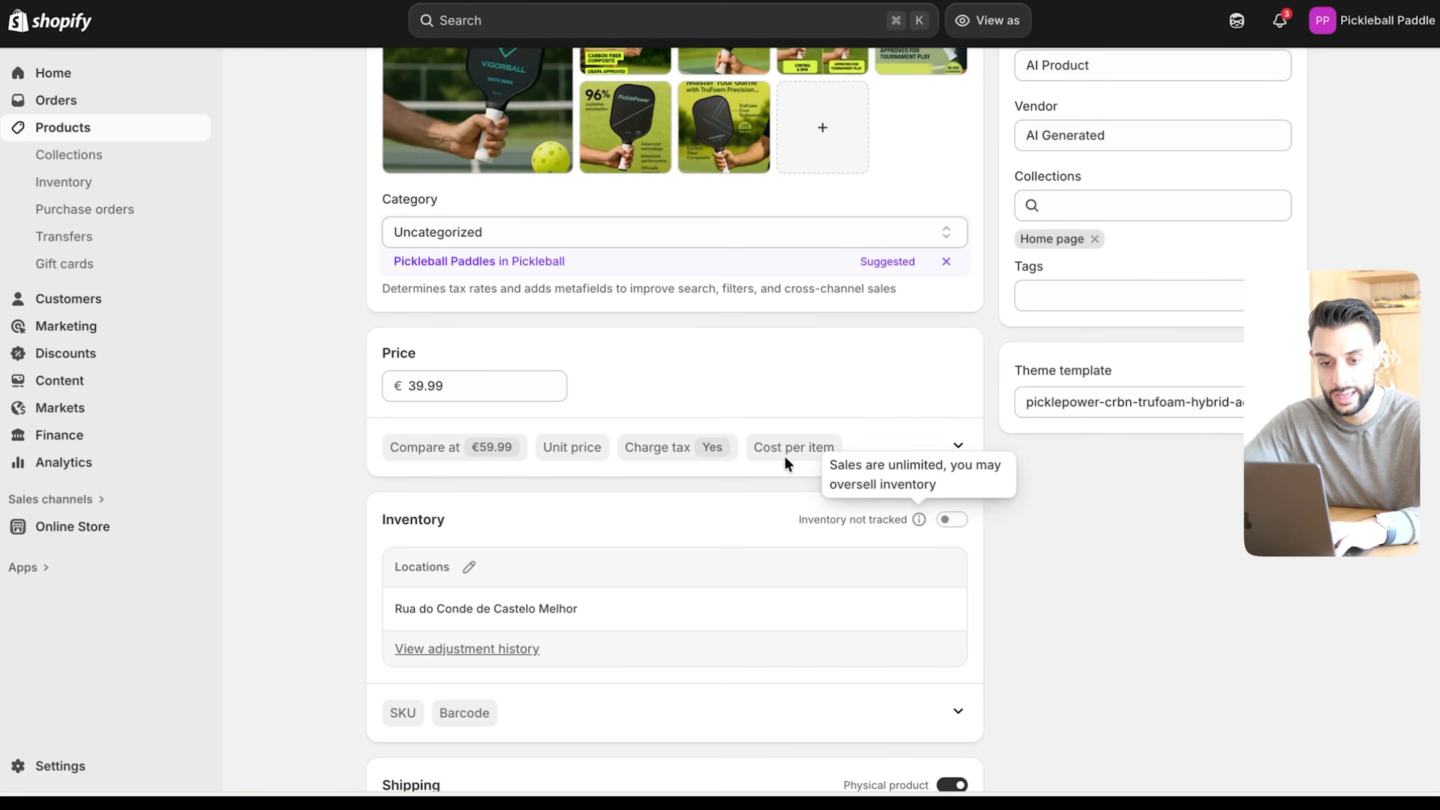
# - Review the price, inventory and shipping sections of the pickleball paddle's product page in Shopify
pyautogui.scroll(-1, 473, 361)
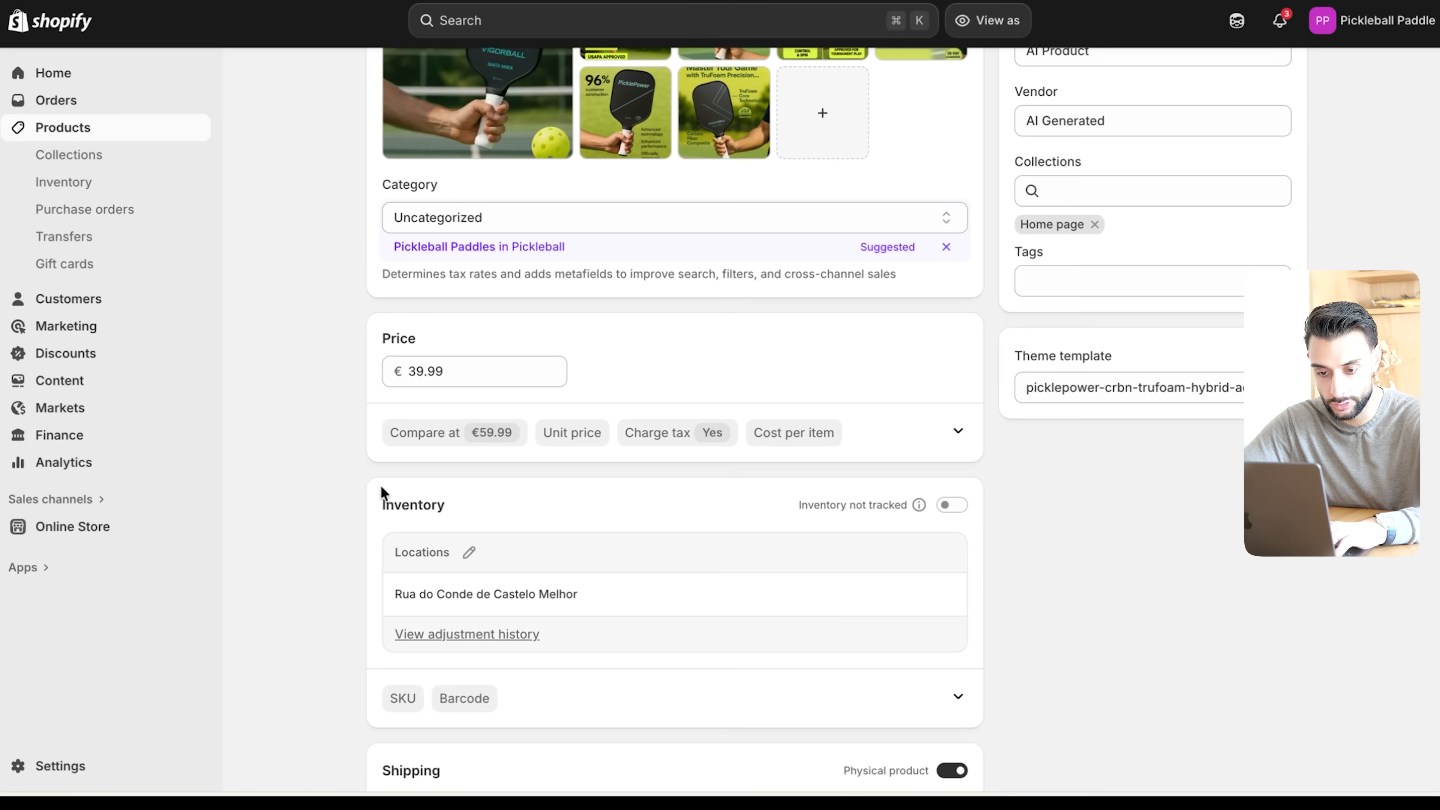
pyautogui.scroll(1, 603, 568)
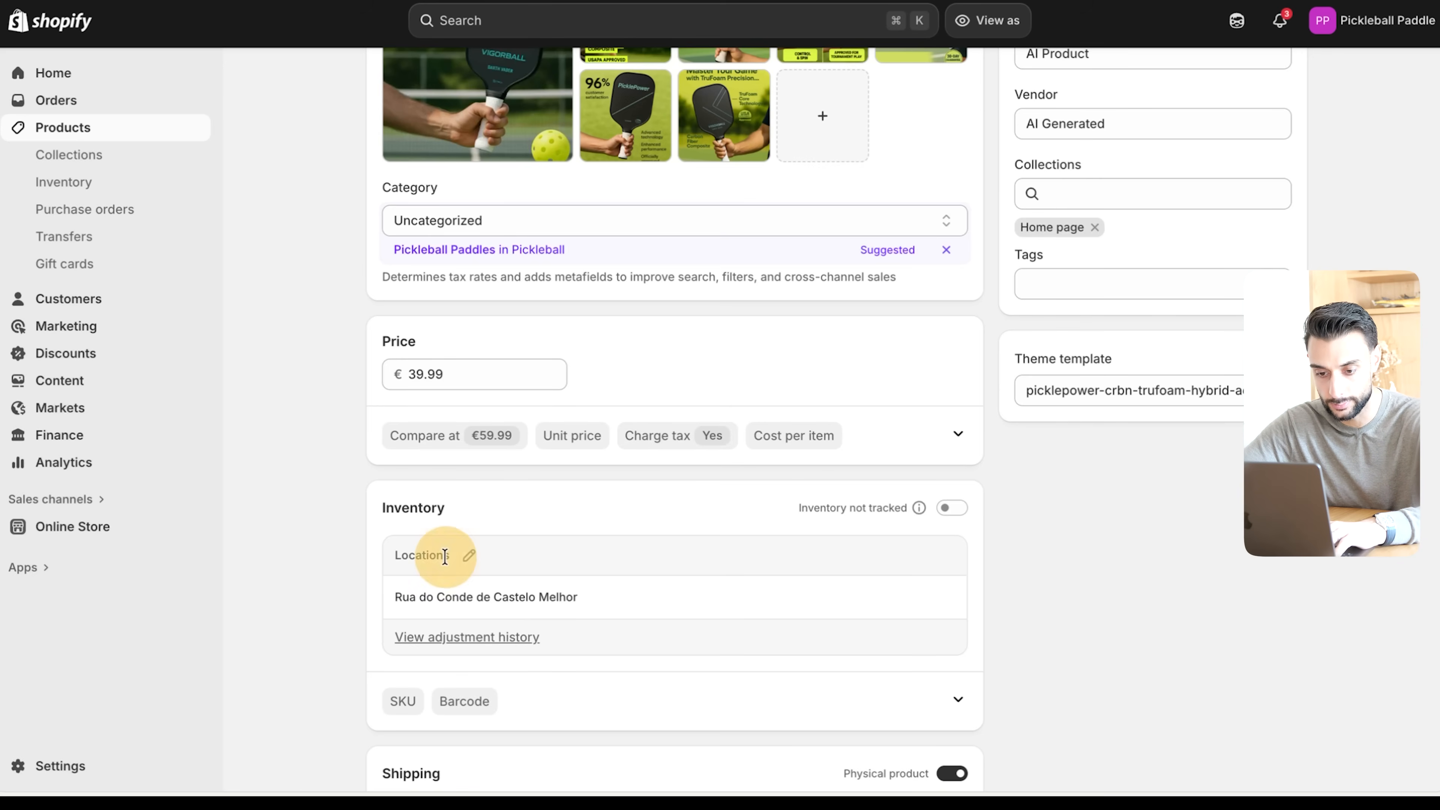
pyautogui.scroll(-3, 924, 280)
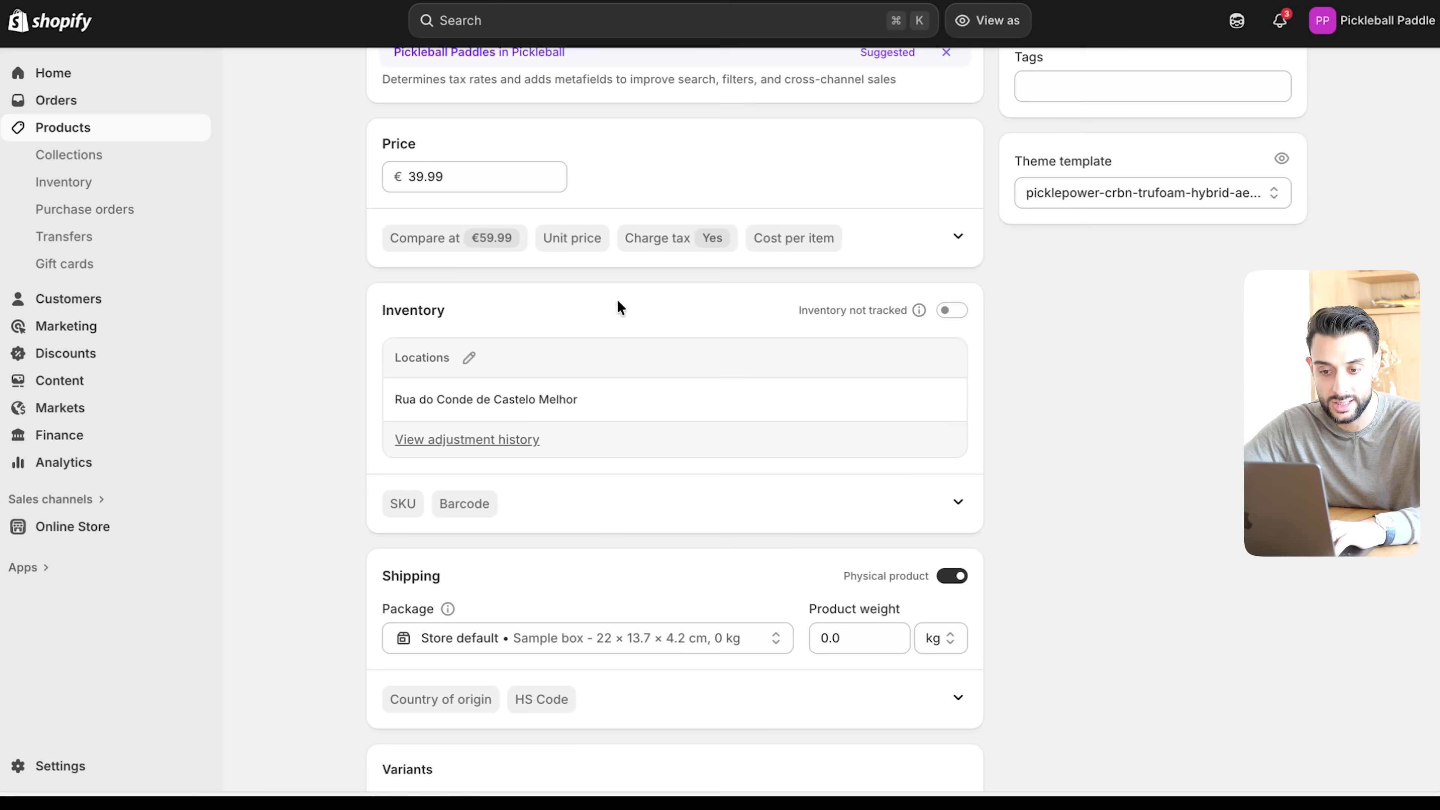
pyautogui.scroll(6, 647, 469)
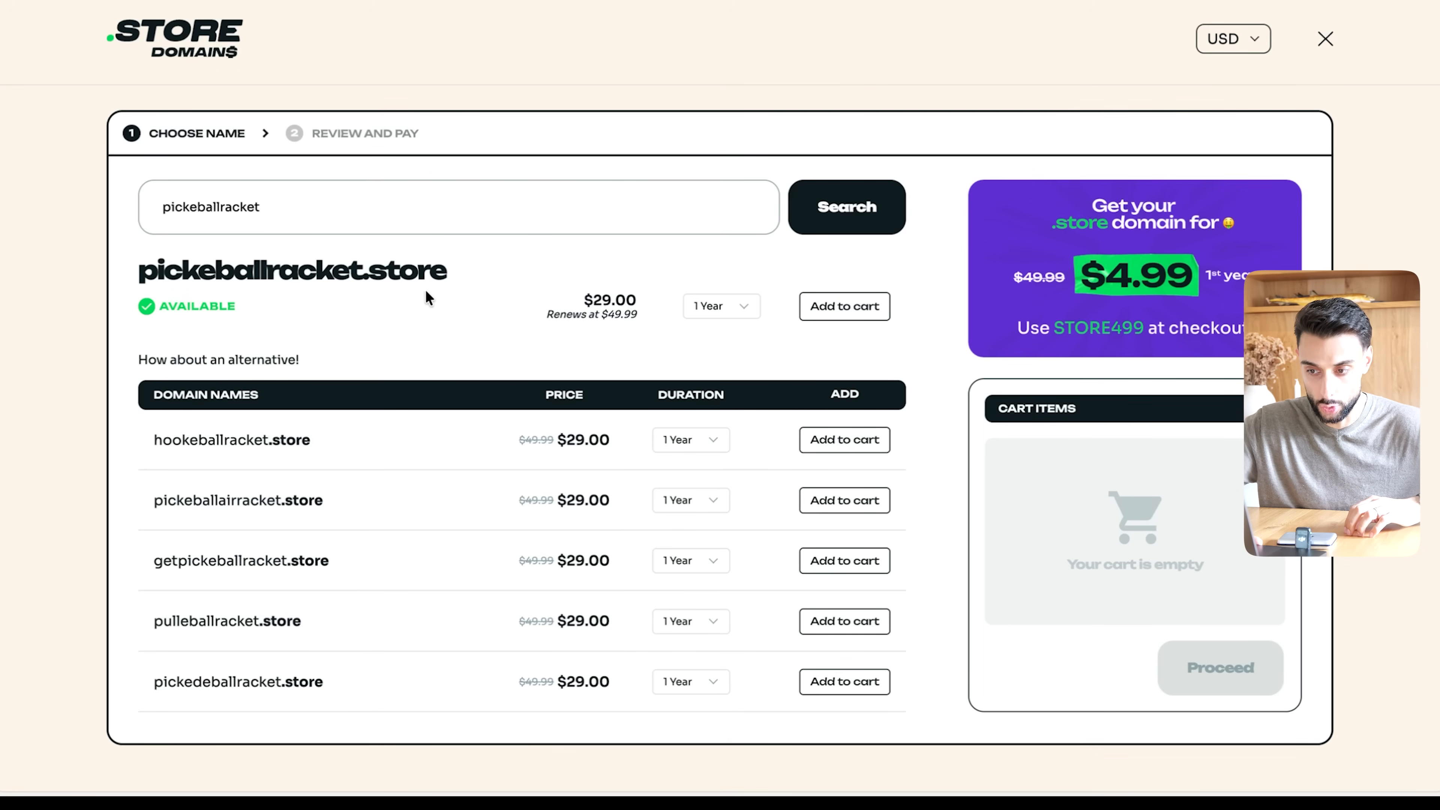
# - Add pickeballracket.store to the .store Domains cart for 1 year and proceed to the order review
pyautogui.moveTo(579, 303); pyautogui.dragTo(670, 304)
pyautogui.click(574, 304)
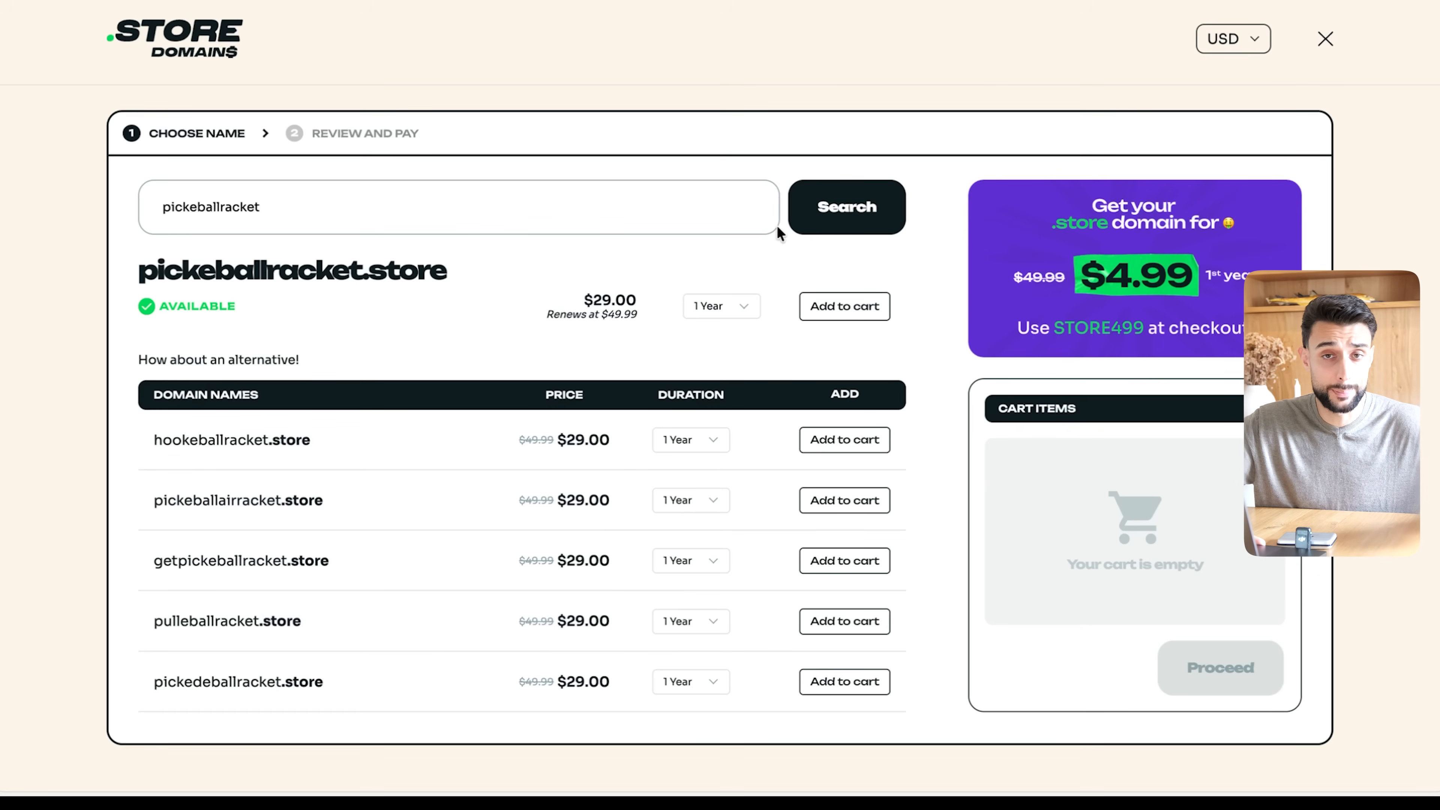
pyautogui.click(859, 309)
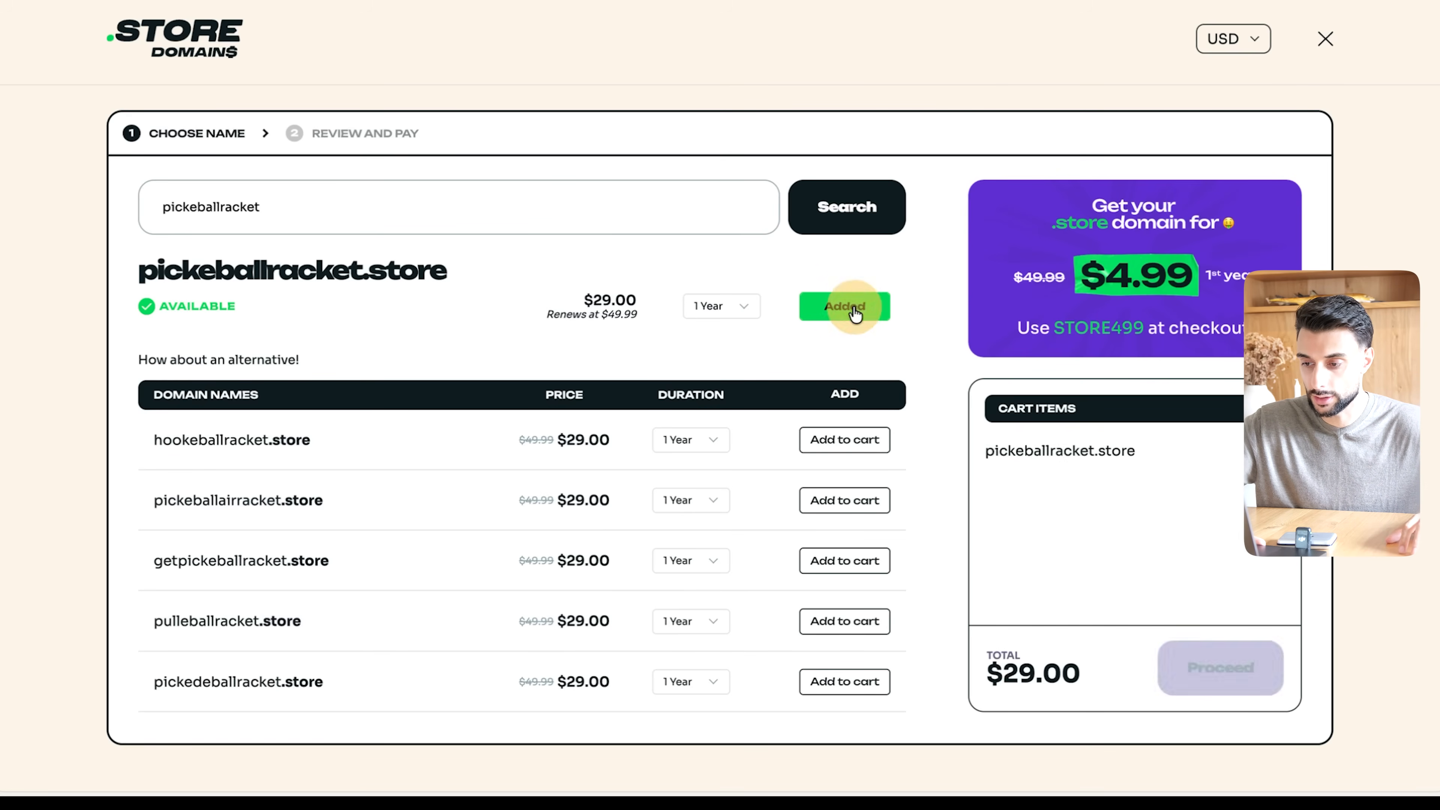
pyautogui.click(1228, 667)
# - Apply the coupon ECOMKING to the domain order and have privacy protection turned on
pyautogui.click(214, 470)
pyautogui.write('ECOMKING')
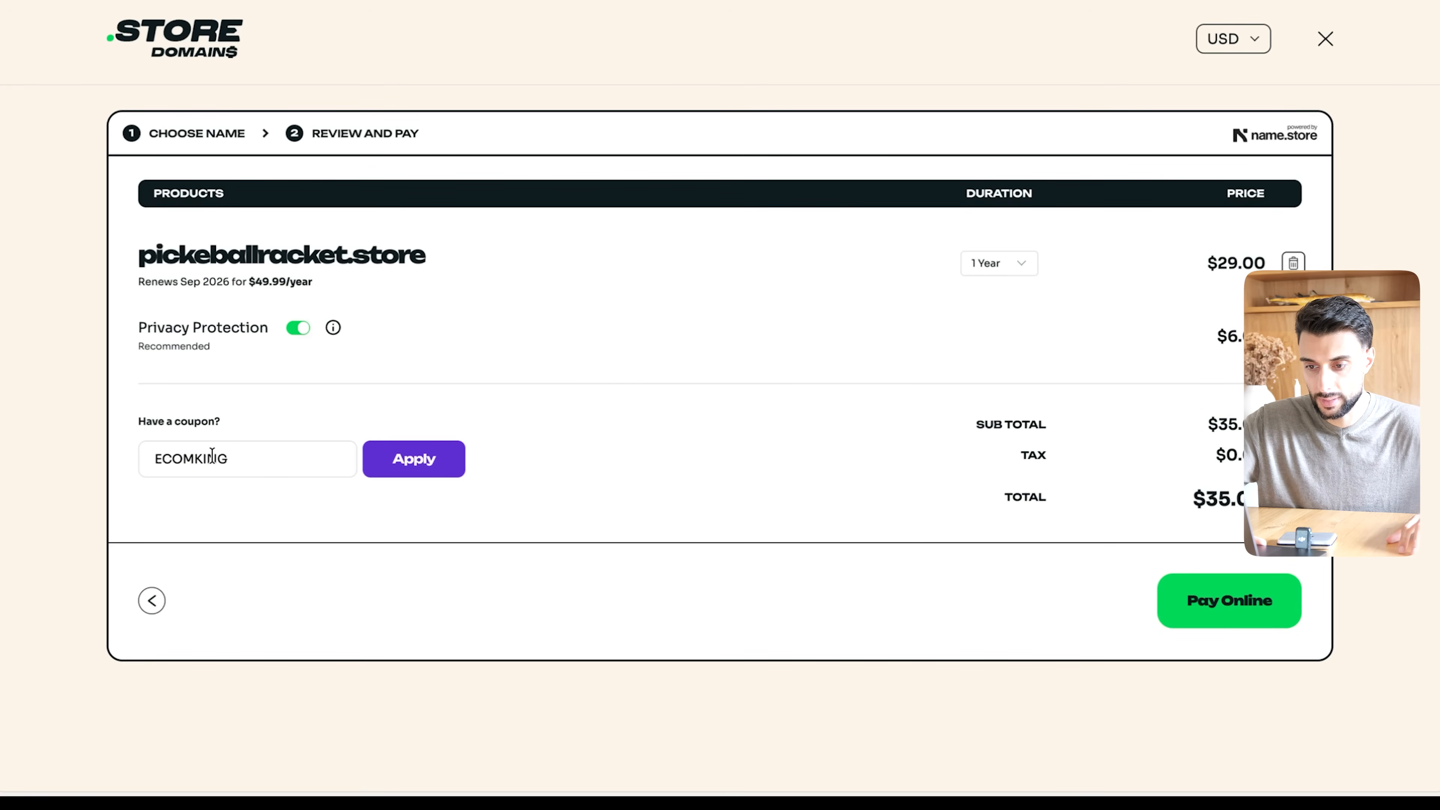
pyautogui.click(434, 456)
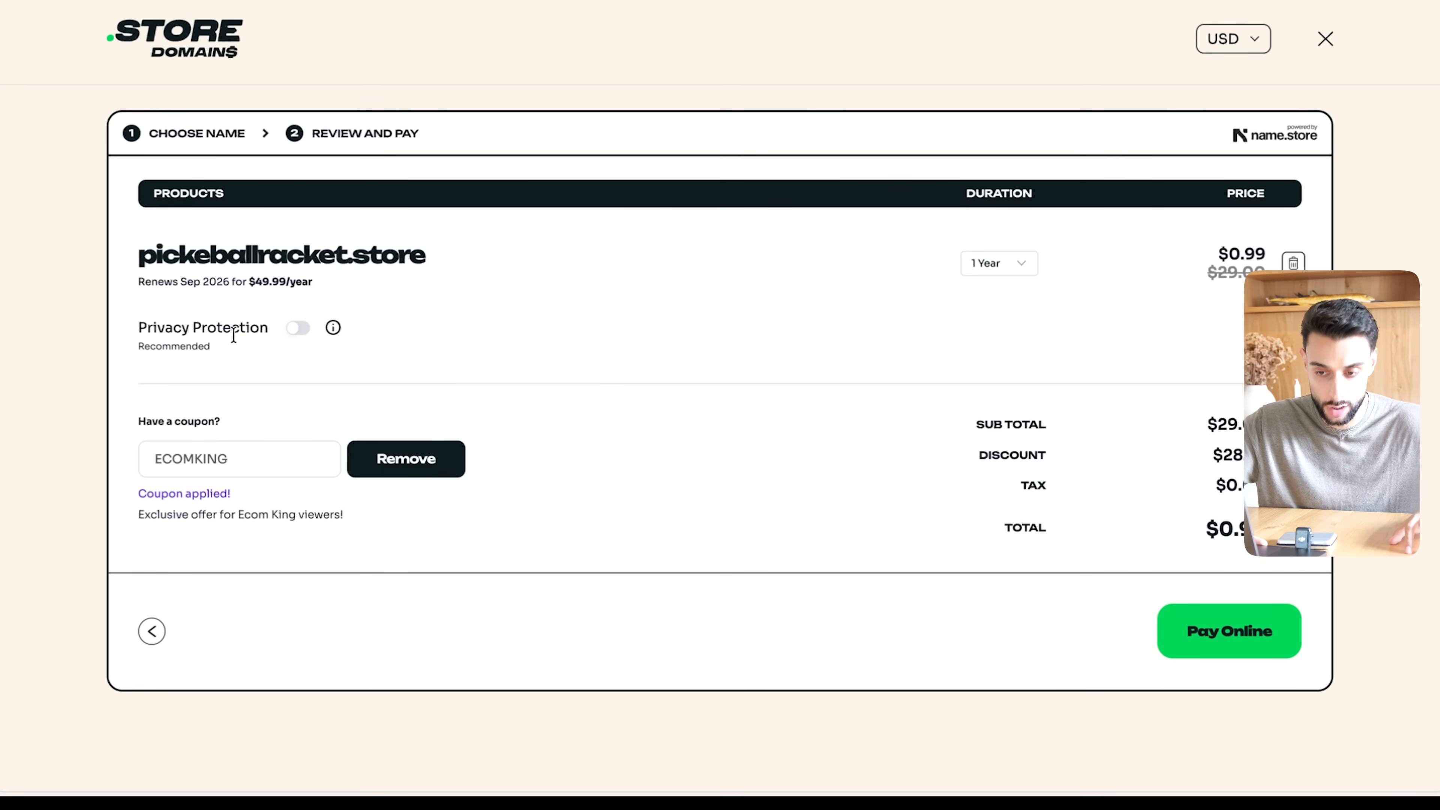
pyautogui.click(298, 328)
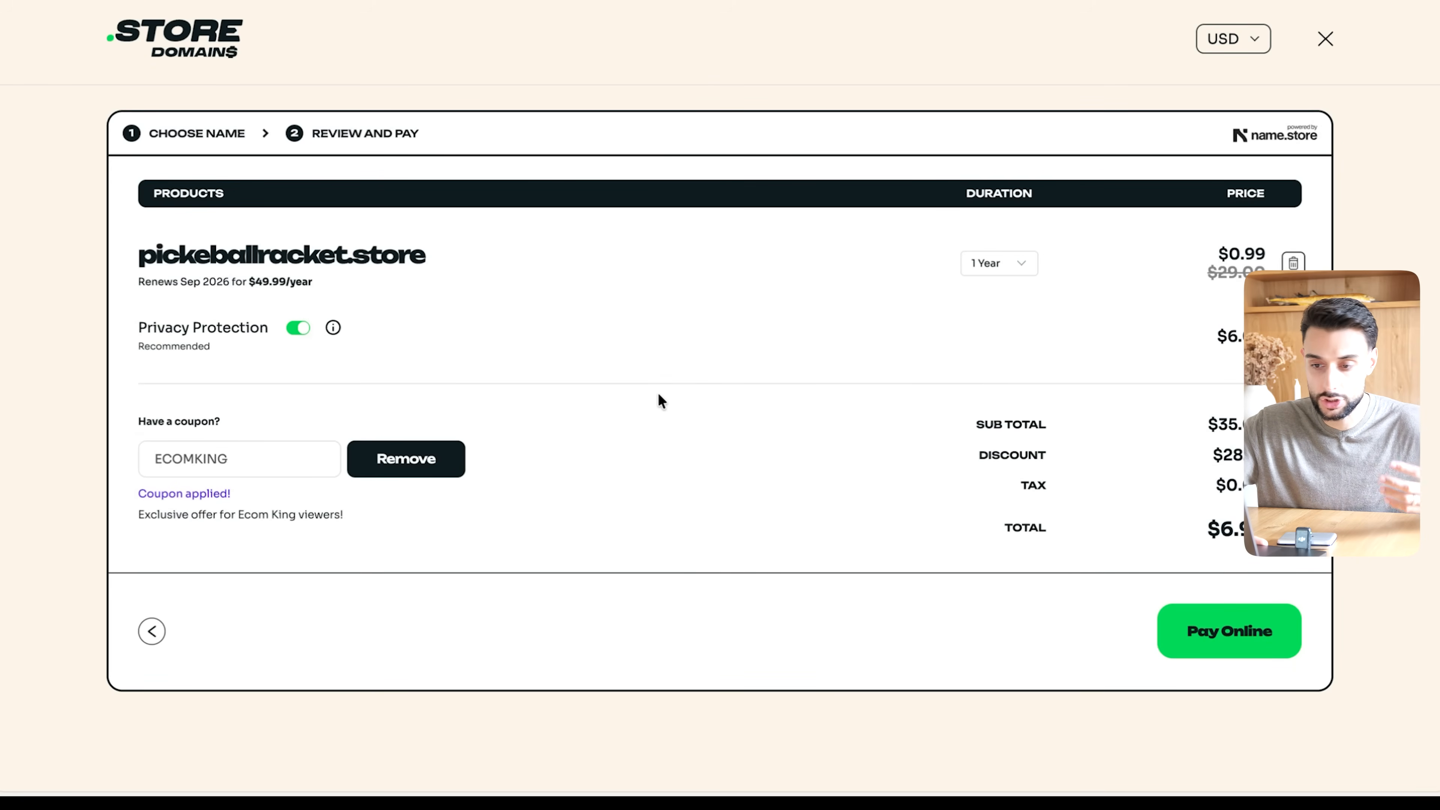
pyautogui.moveTo(333, 329)
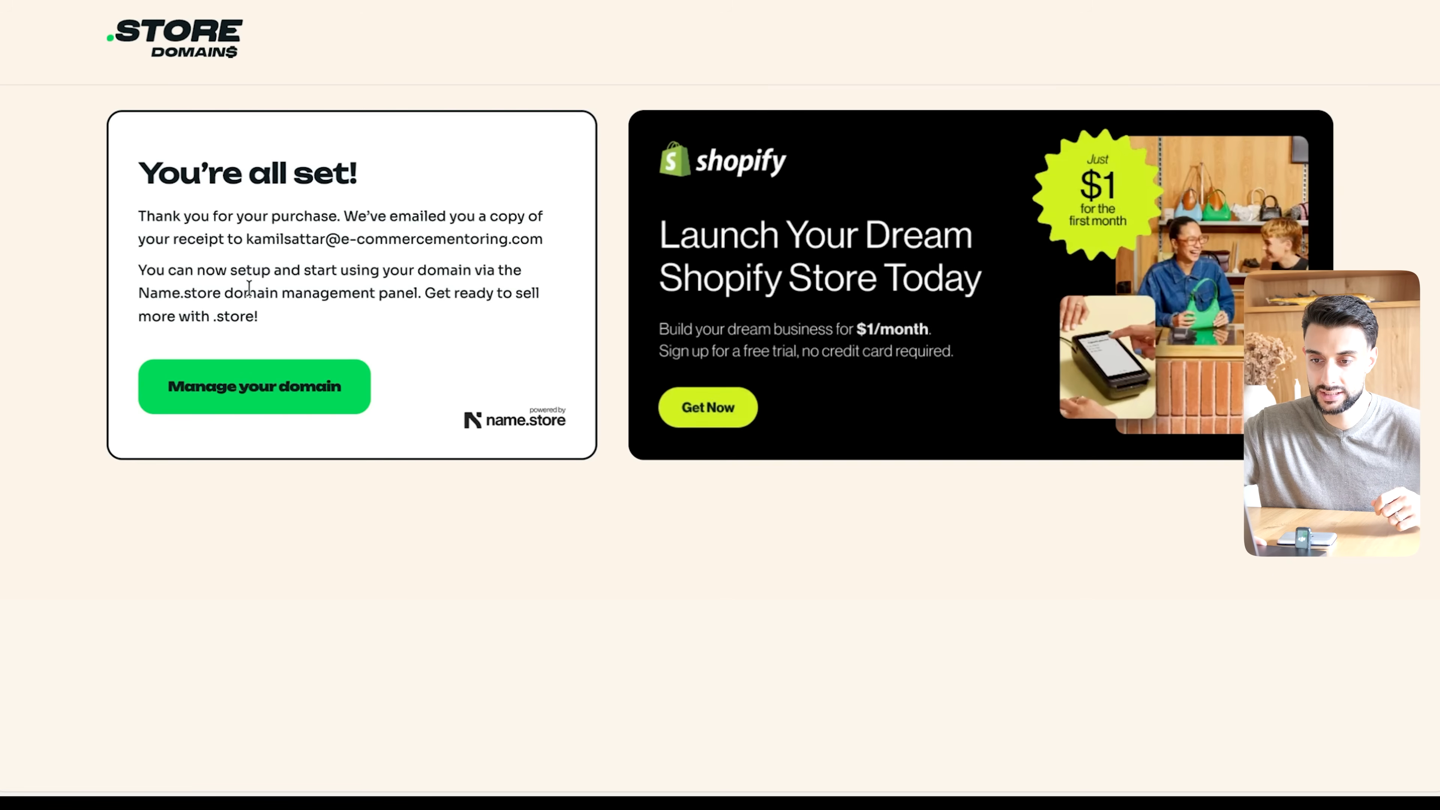
# - Open the management page for the purchased domain pickeballracket.store in the Name.store management panel
pyautogui.click(382, 174)
pyautogui.click(251, 405)
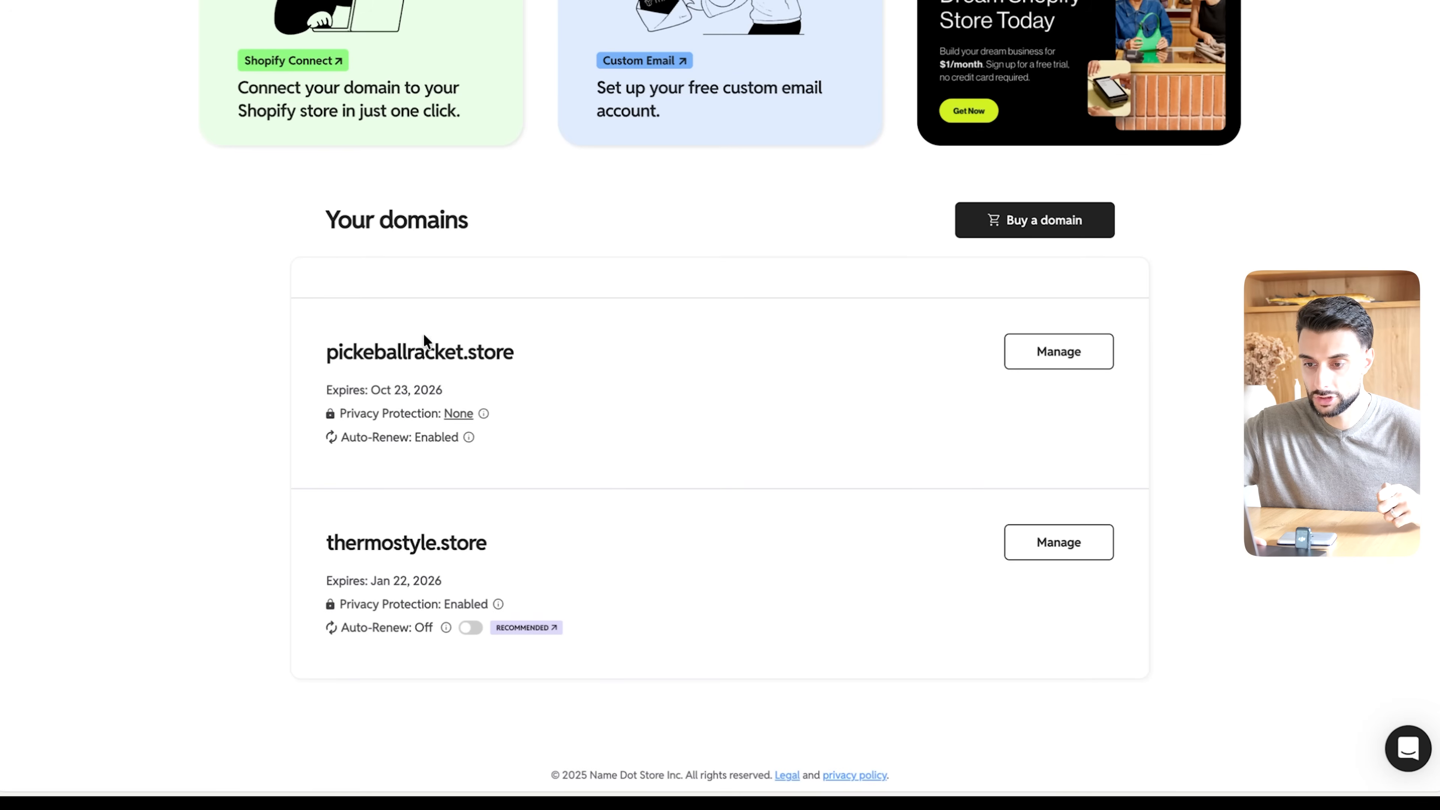
pyautogui.moveTo(343, 351); pyautogui.dragTo(561, 350)
pyautogui.click(560, 350)
pyautogui.click(1058, 357)
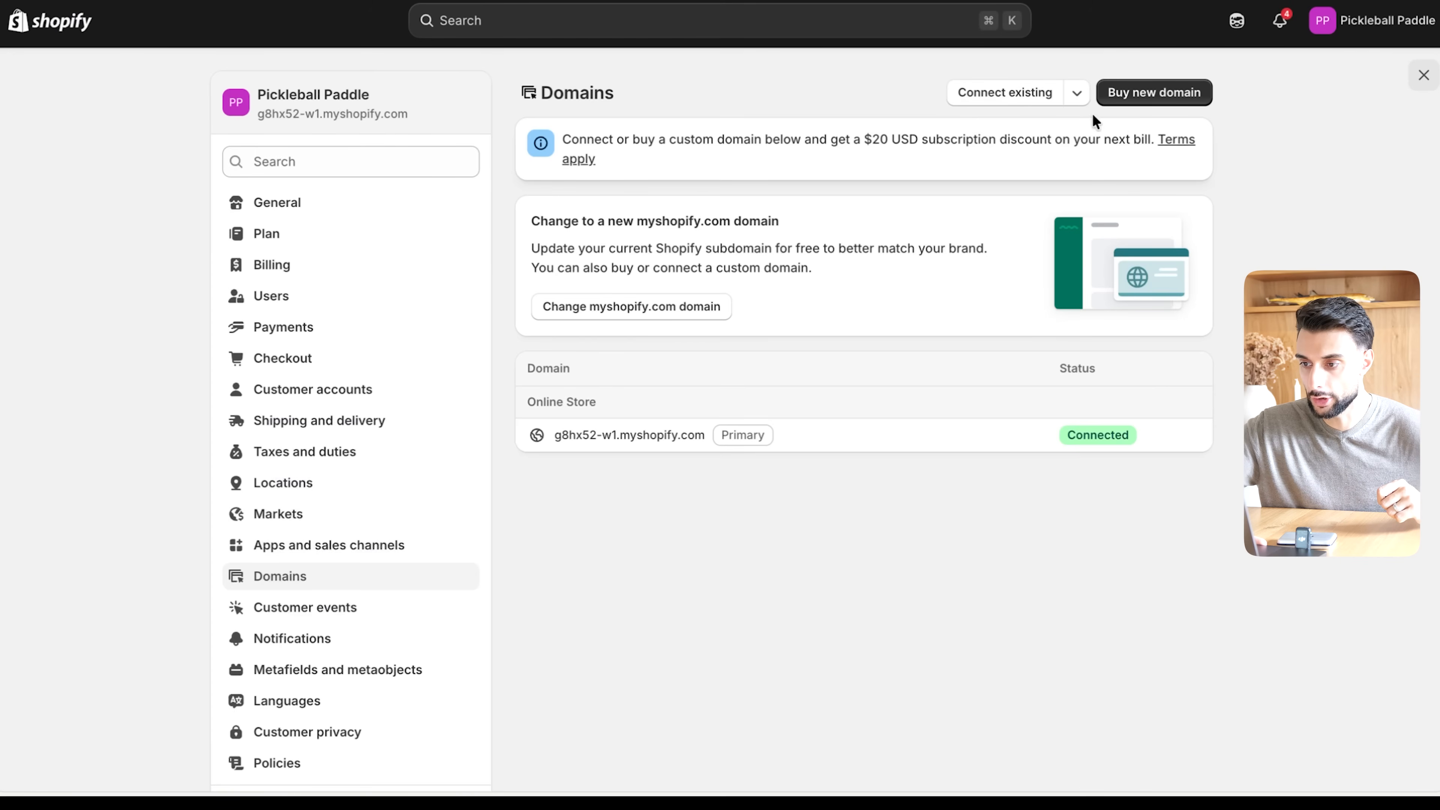
# - Connect the existing domain pickeballracket.store to the Shopify store, copying its name from the Name.store page
pyautogui.click(1013, 101)
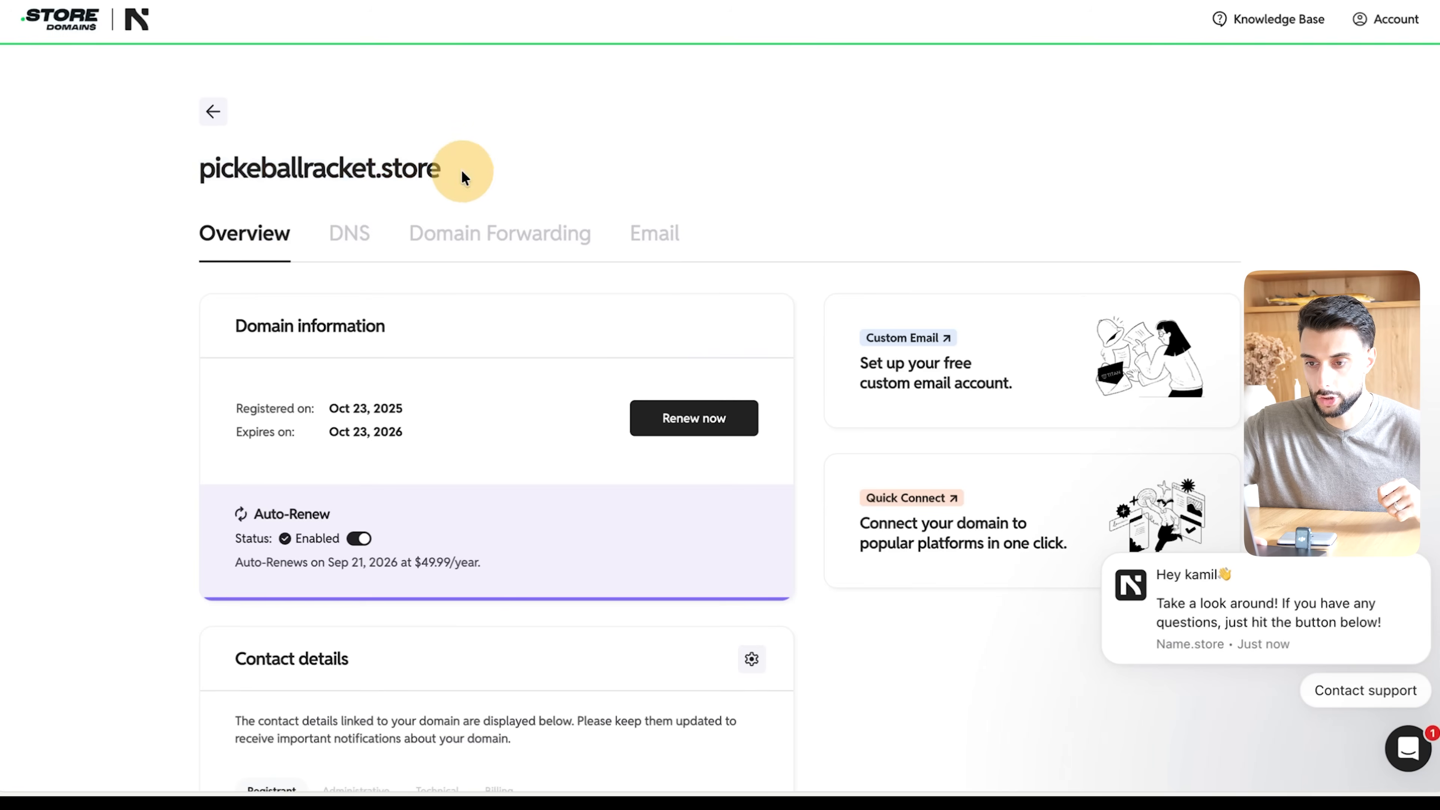
pyautogui.moveTo(466, 167); pyautogui.dragTo(200, 167)
pyautogui.rightClick(249, 169)
pyautogui.click(273, 182)
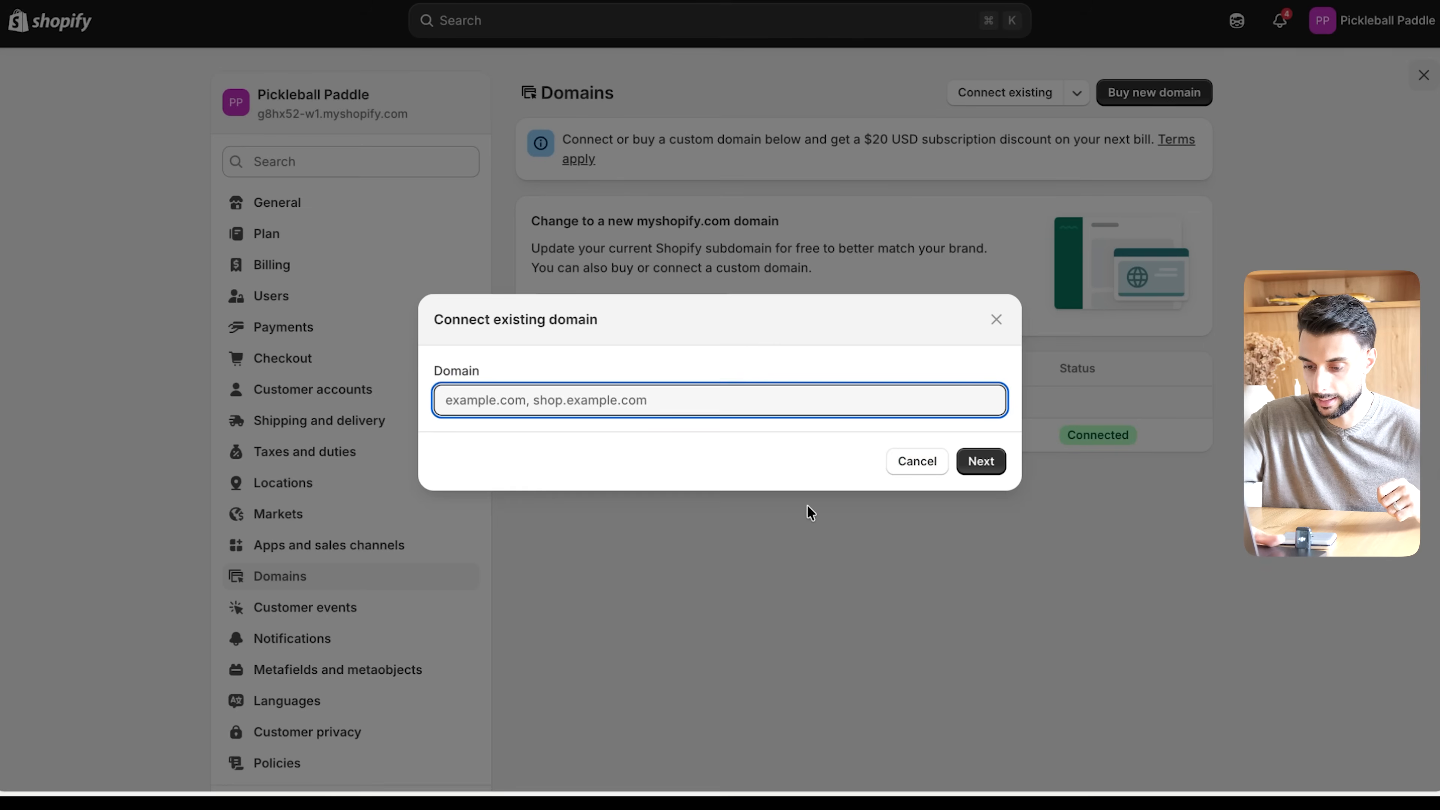
pyautogui.press('super+v')
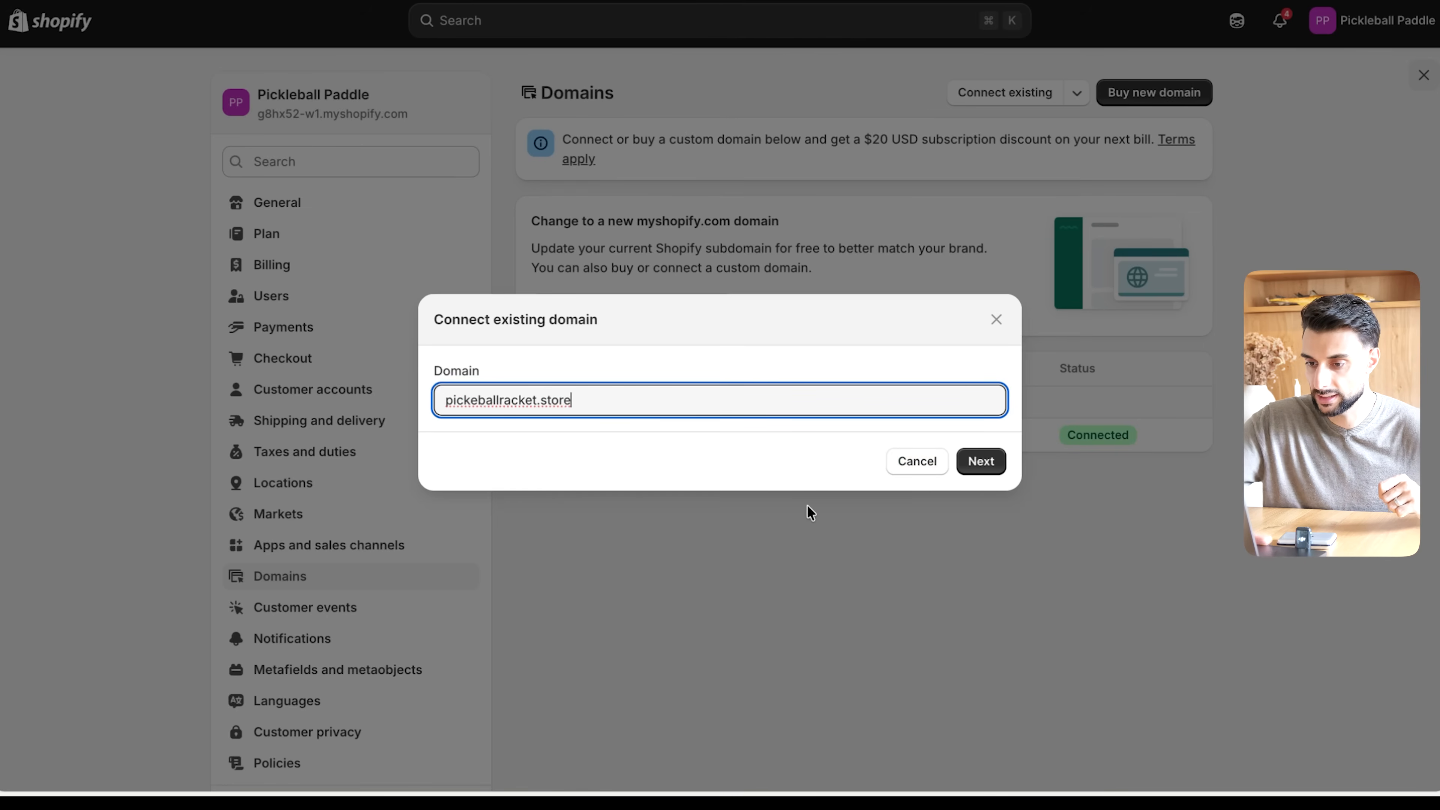
pyautogui.click(985, 461)
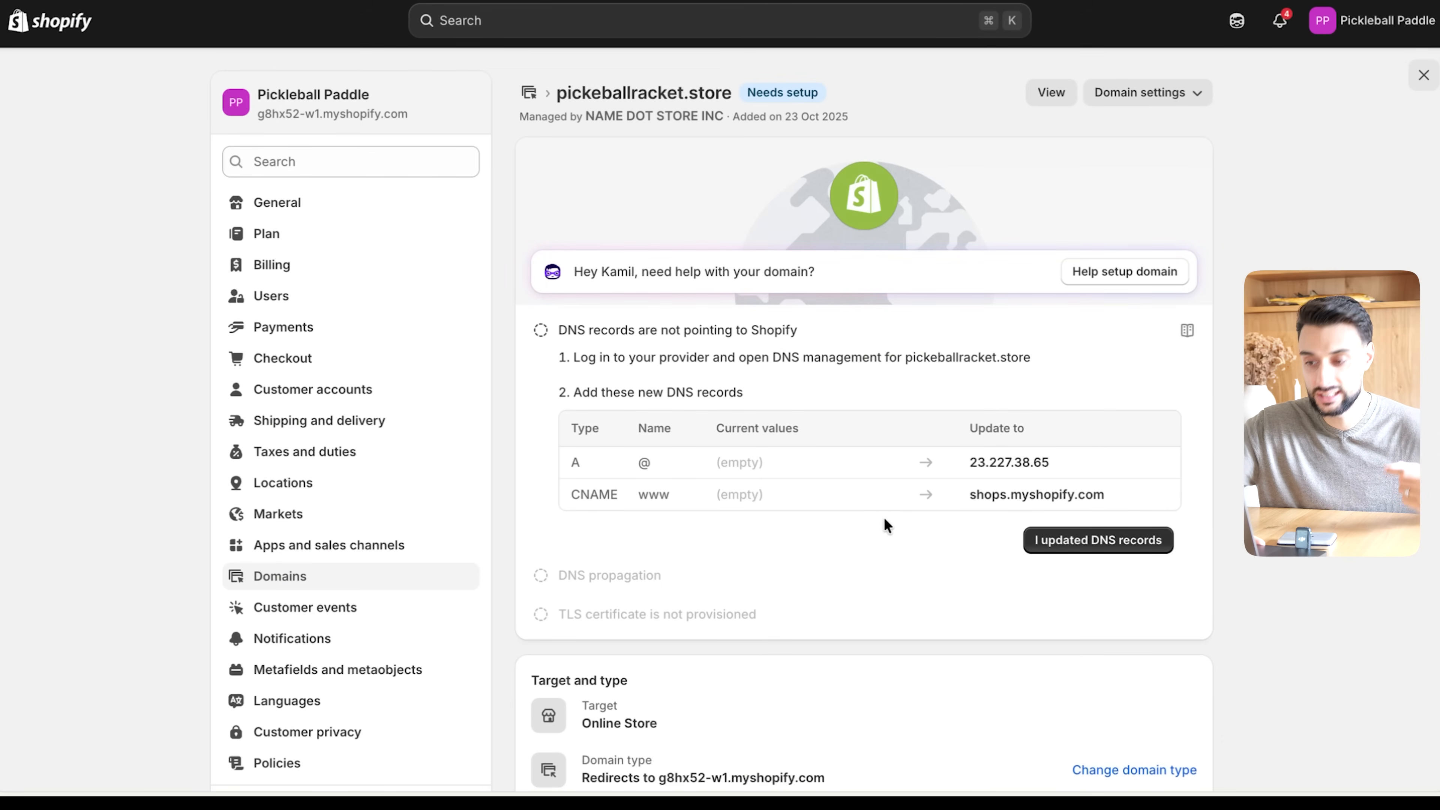
# - Read Shopify's DNS setup instructions and the A and CNAME records required for pickeballracket.store
pyautogui.moveTo(567, 328); pyautogui.dragTo(804, 325)
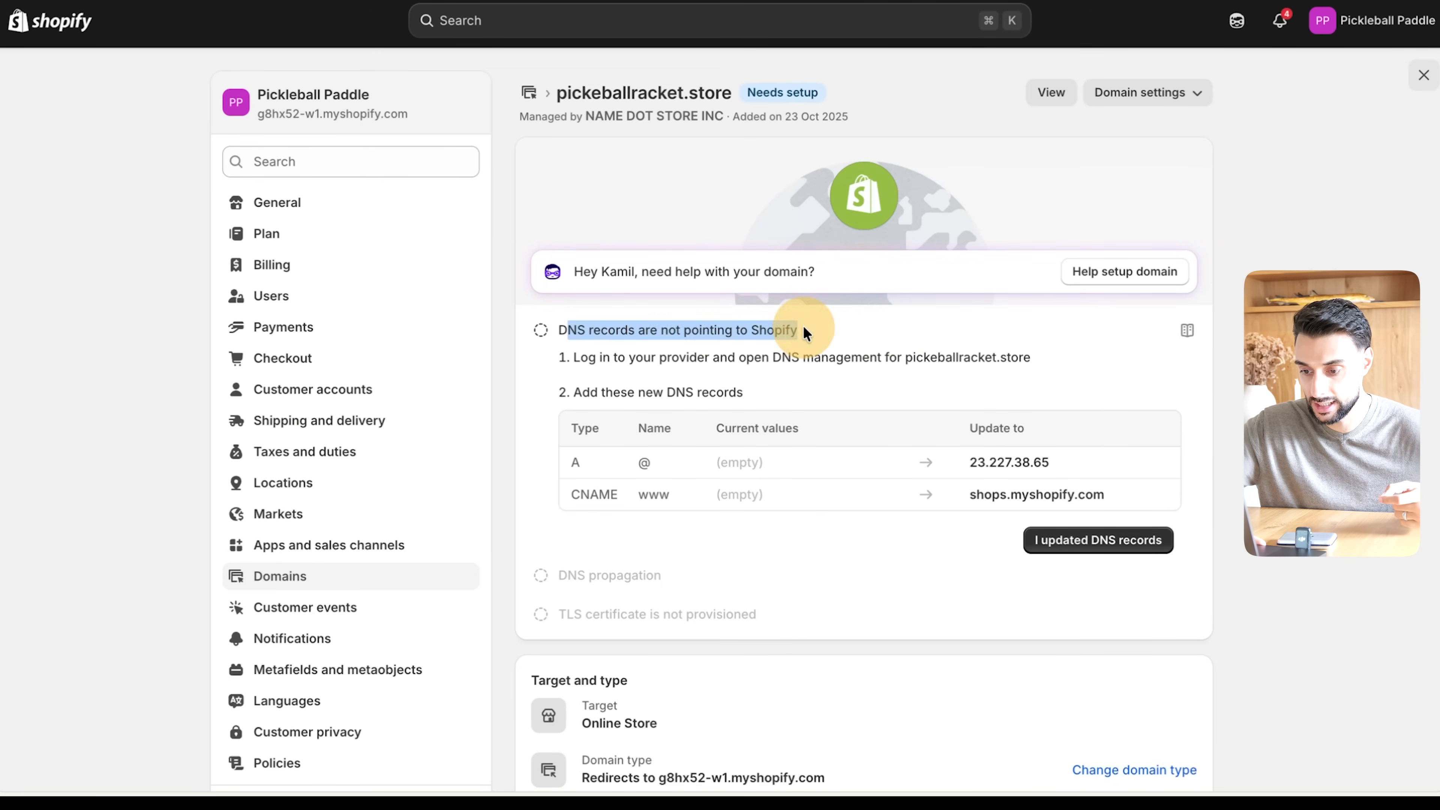
pyautogui.click(803, 325)
pyautogui.scroll(-2, 802, 325)
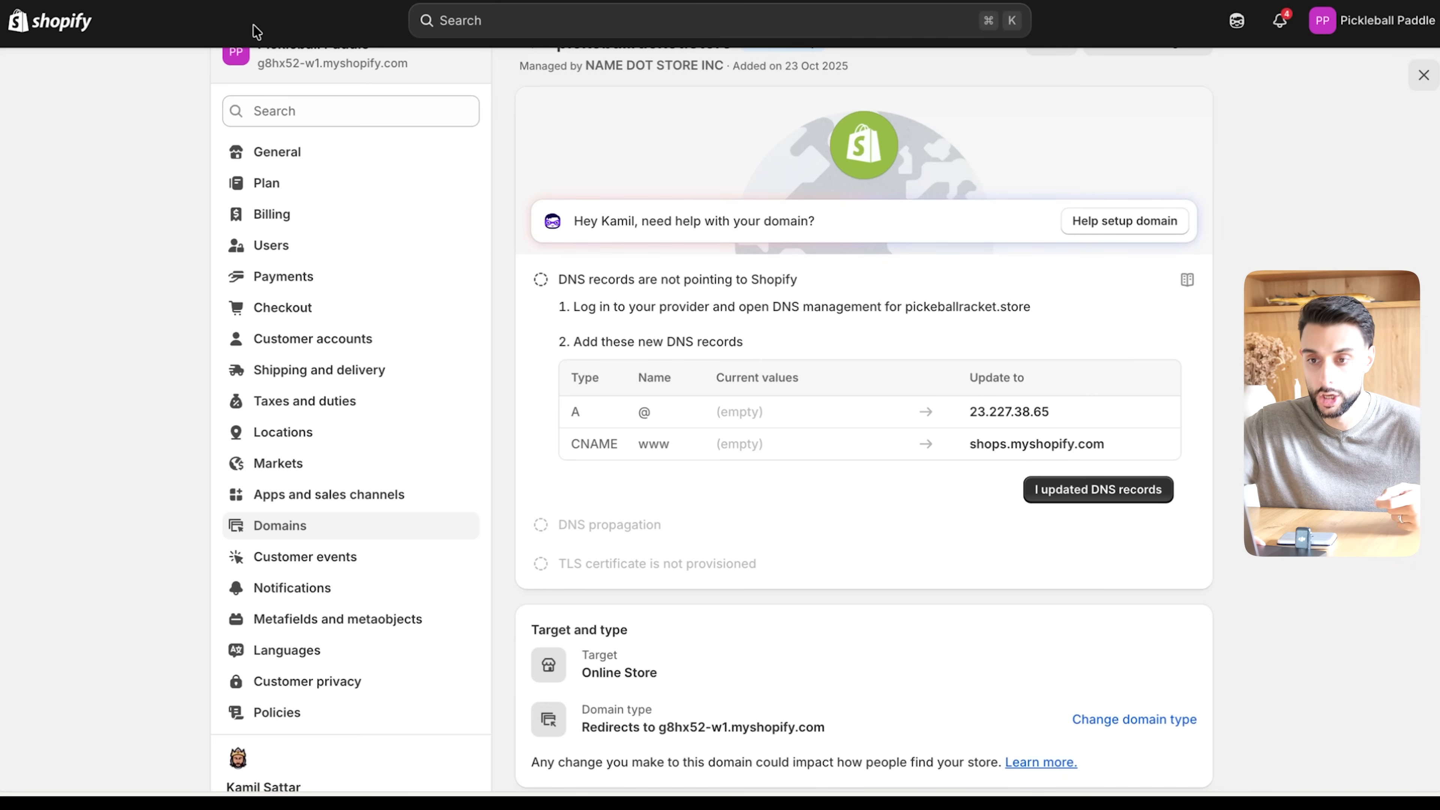
# - Switch to the Name.store panel and open the DNS records of pickeballracket.store
pyautogui.click(397, 2)
pyautogui.scroll(-2, 594, 380)
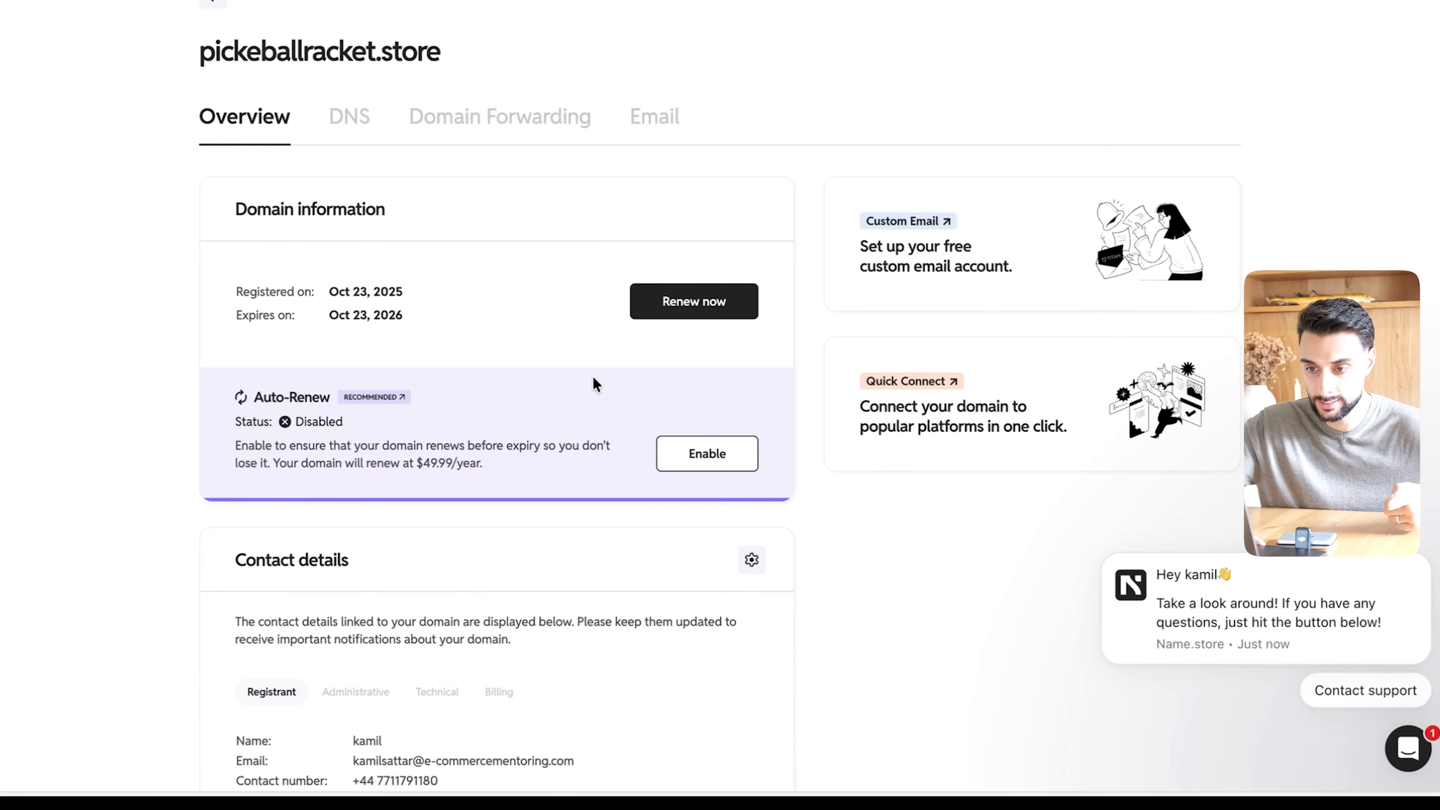
pyautogui.scroll(2, 594, 379)
pyautogui.click(343, 207)
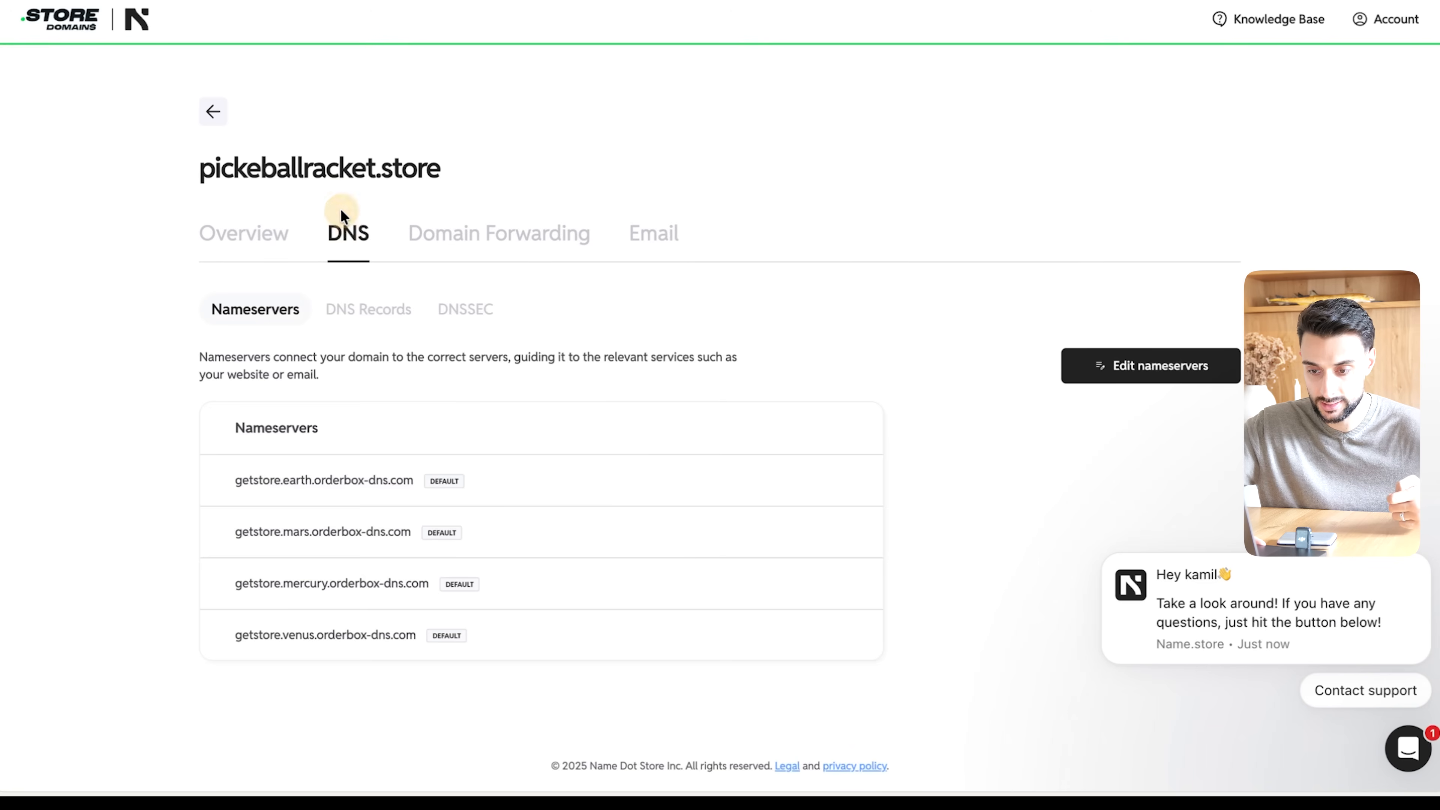
pyautogui.click(366, 310)
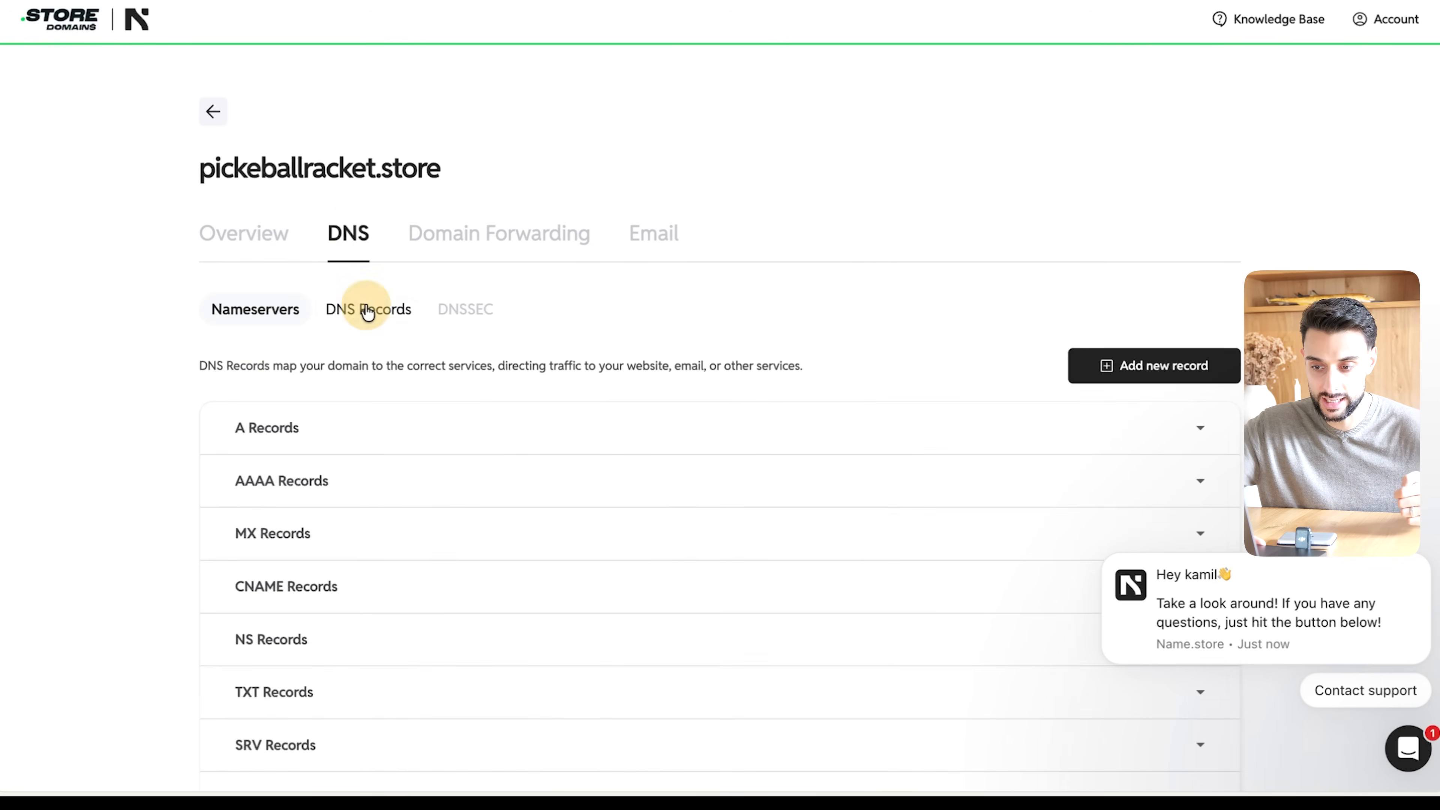
pyautogui.scroll(-1, 440, 437)
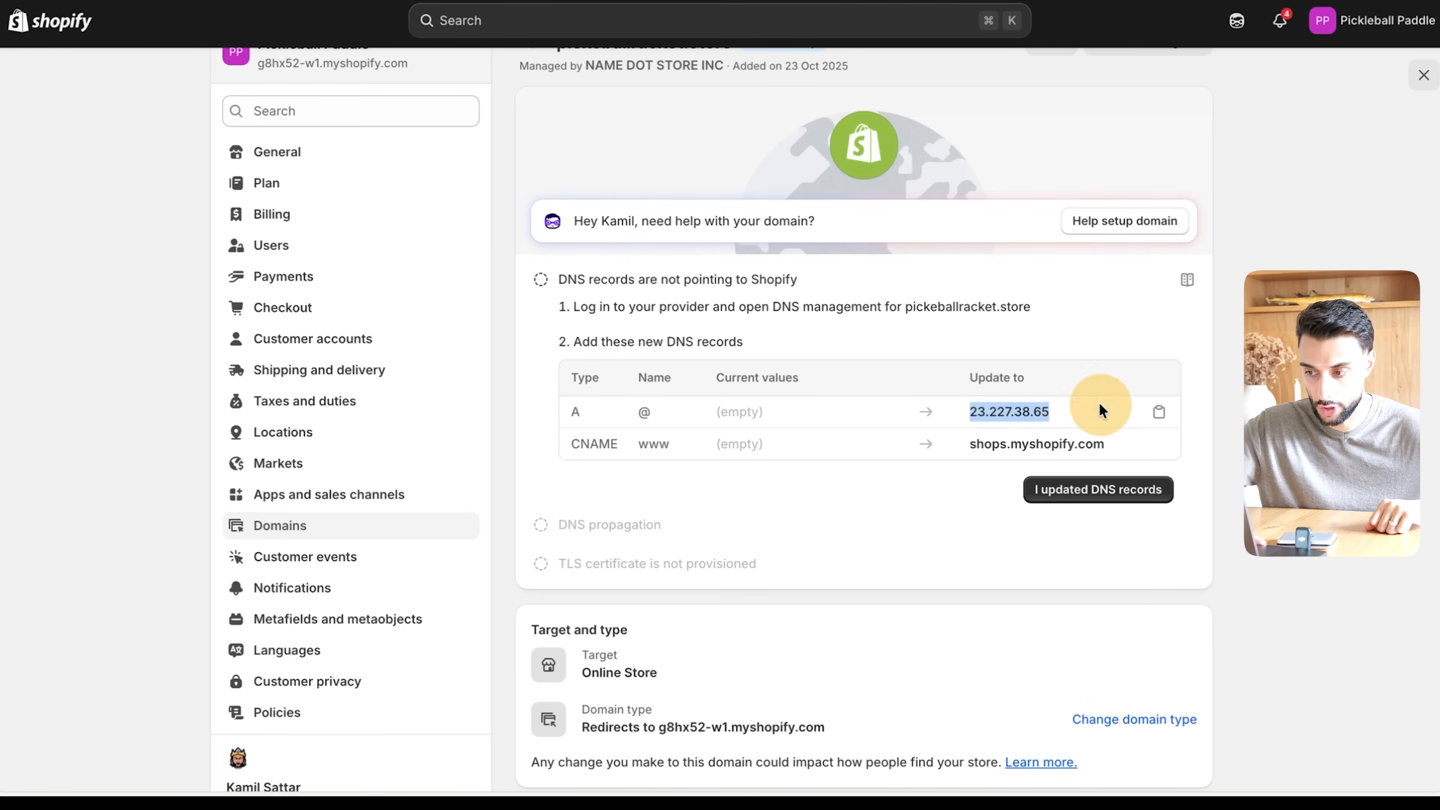
# - Copy the A record's IP from Shopify and add an A record in Name.store with host name @ and destination IPv4 address 23.227.38.65
pyautogui.click(1154, 413)
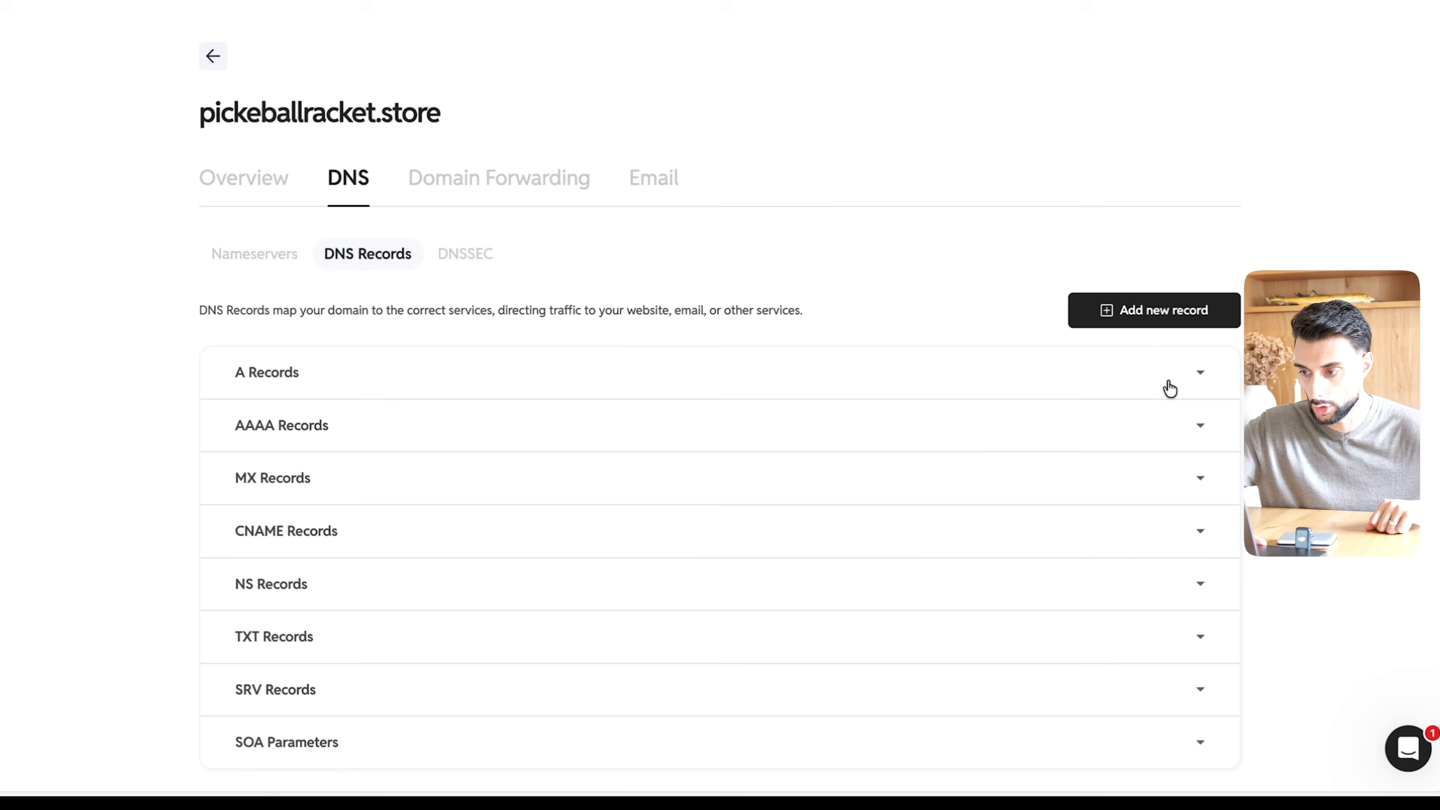
pyautogui.click(1168, 378)
pyautogui.scroll(-1, 1020, 374)
pyautogui.click(1191, 258)
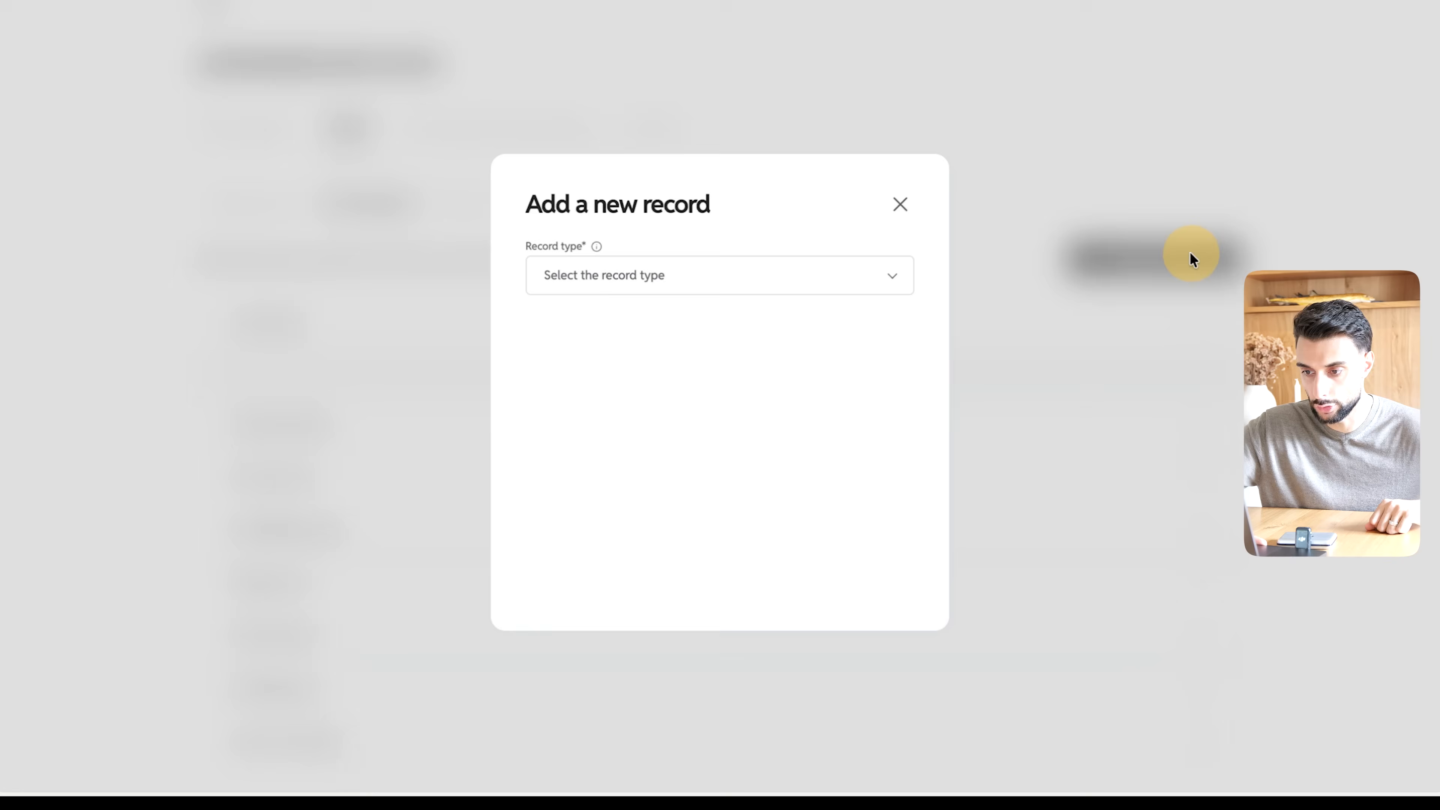
pyautogui.click(716, 267)
pyautogui.click(591, 315)
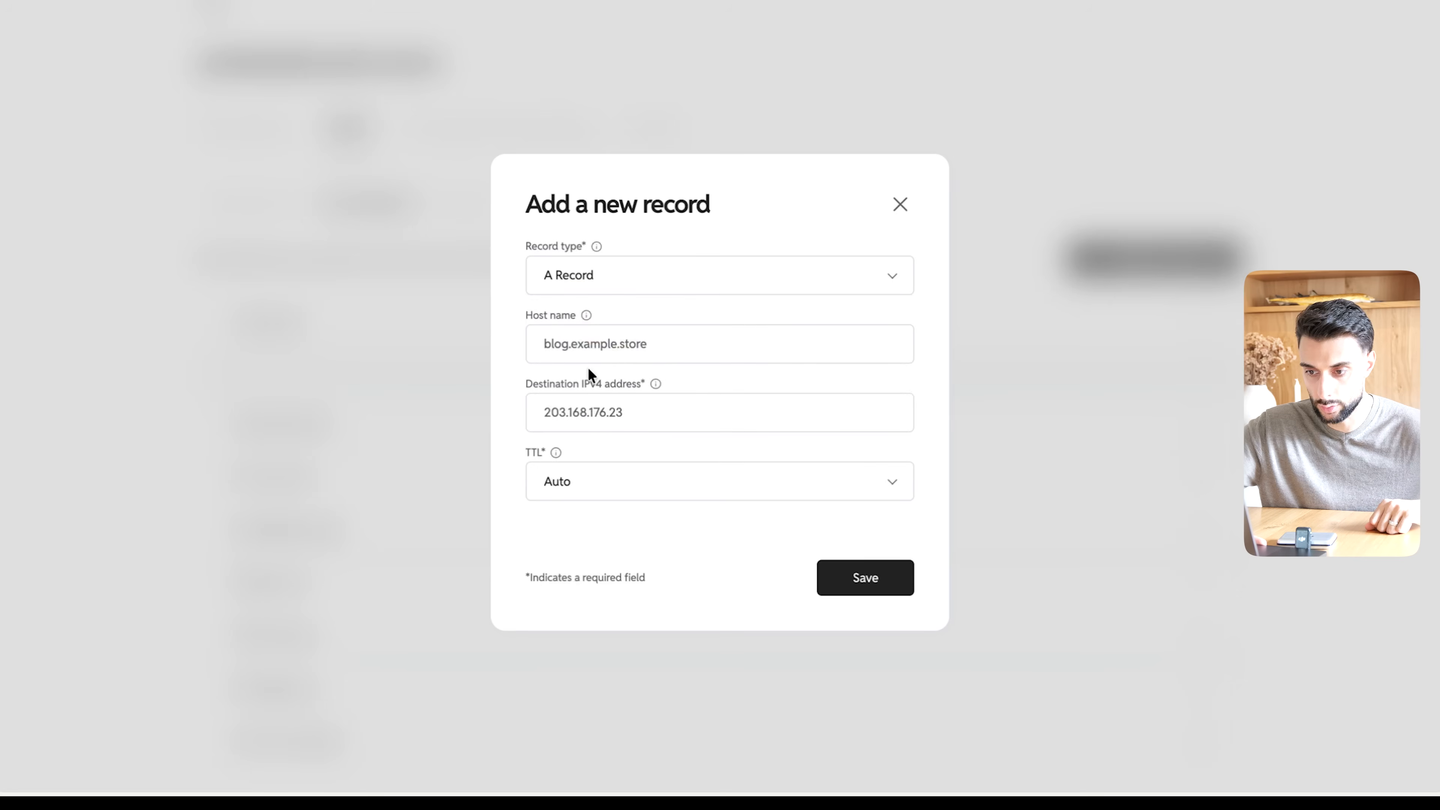
pyautogui.click(605, 410)
pyautogui.hotkey('ctrl', 'v')
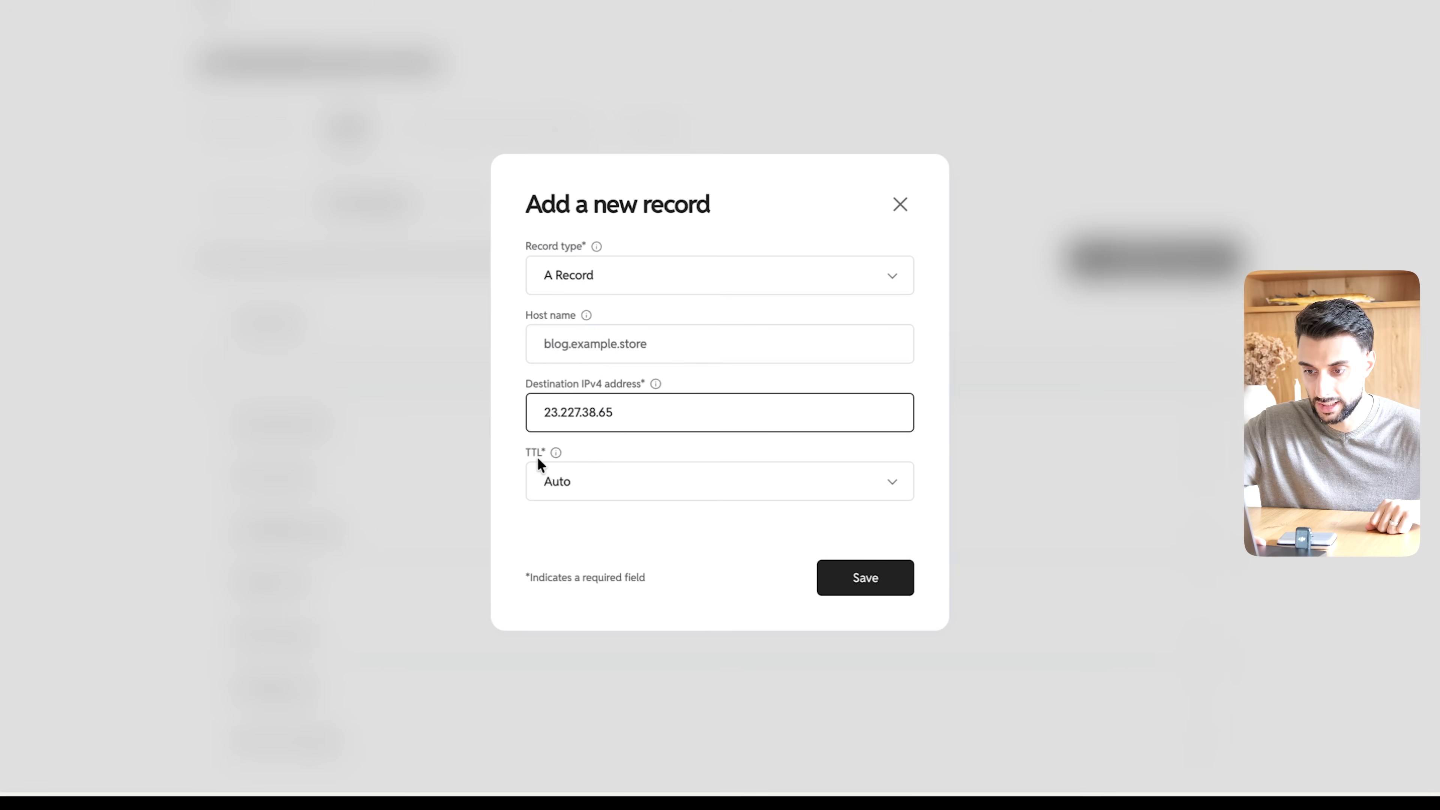
pyautogui.click(603, 344)
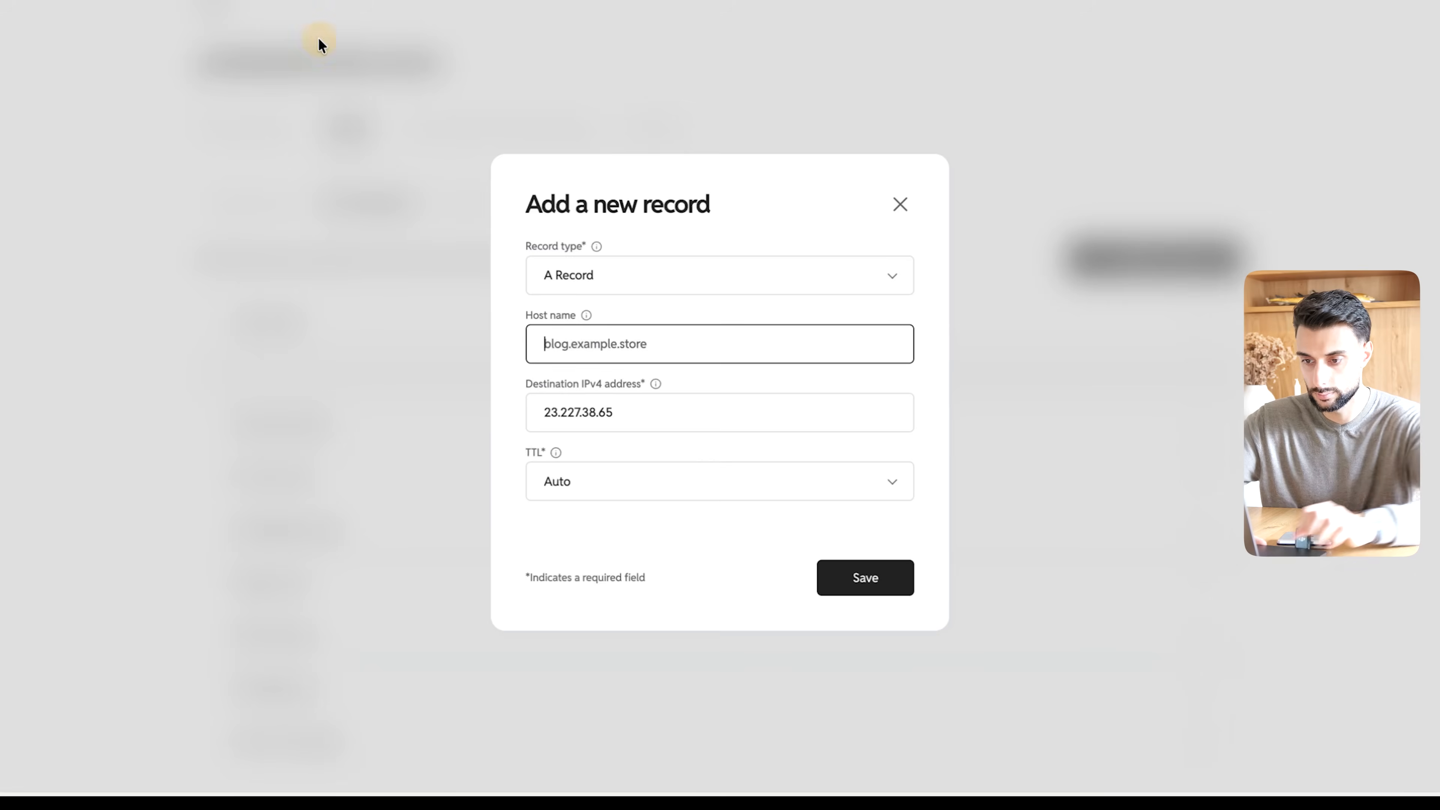
pyautogui.write('@')
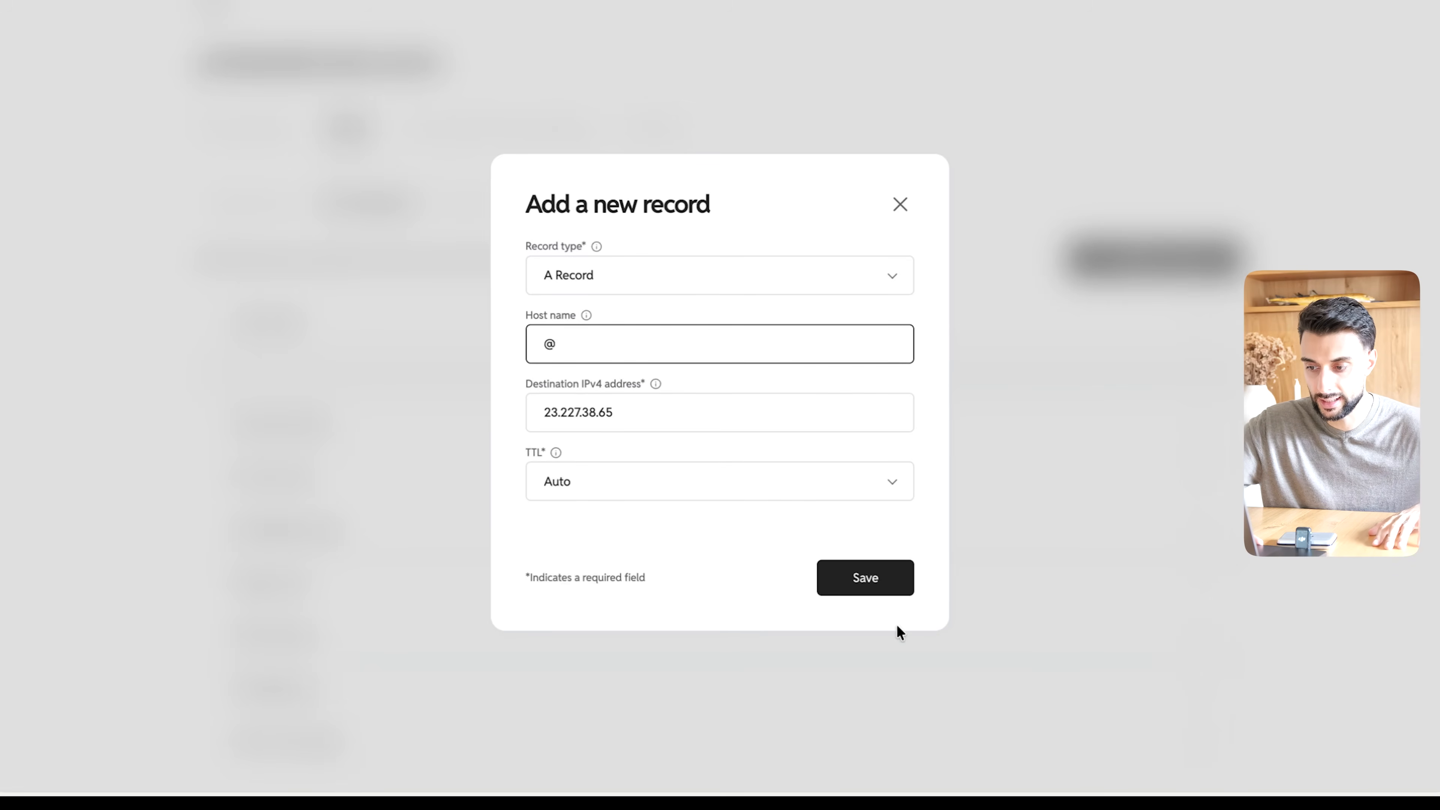
pyautogui.click(868, 584)
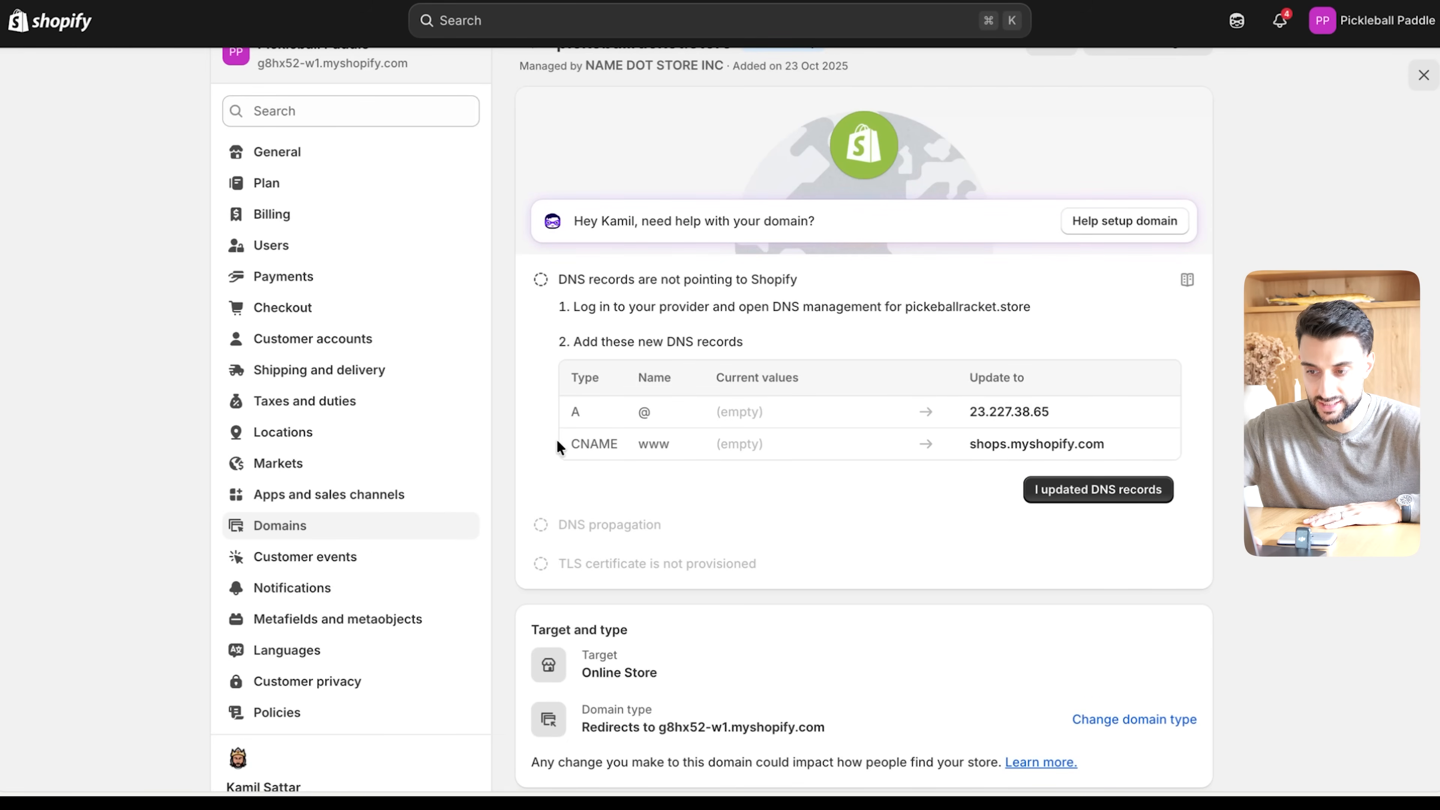
# - Add a CNAME record in Name.store with host www and Shopify's value shops.myshopify.com, and confirm in Shopify that the DNS records are updated
pyautogui.click(1159, 445)
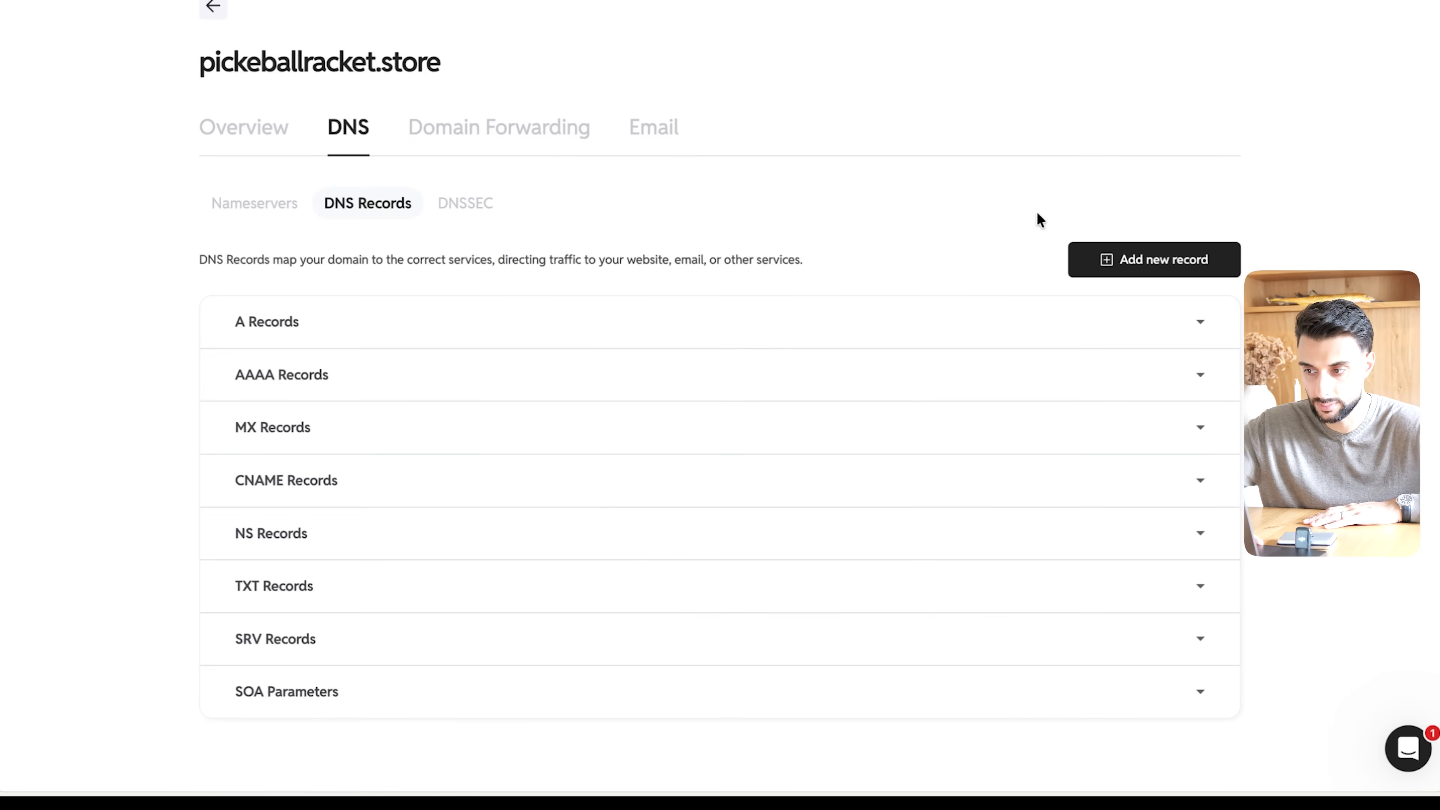
pyautogui.click(1124, 267)
pyautogui.click(737, 285)
pyautogui.click(633, 413)
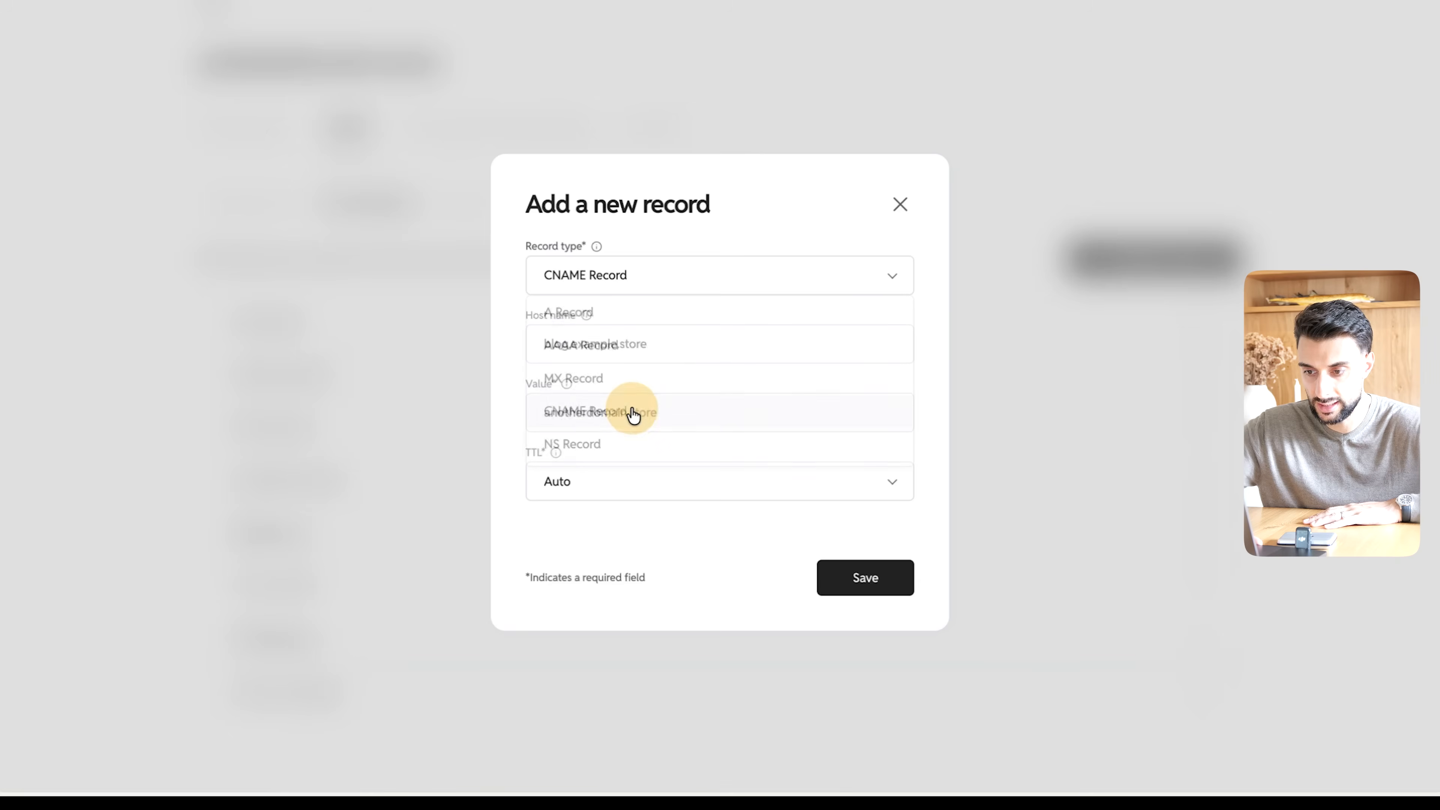
pyautogui.click(621, 412)
pyautogui.hotkey('ctrl', 'v')
pyautogui.click(610, 341)
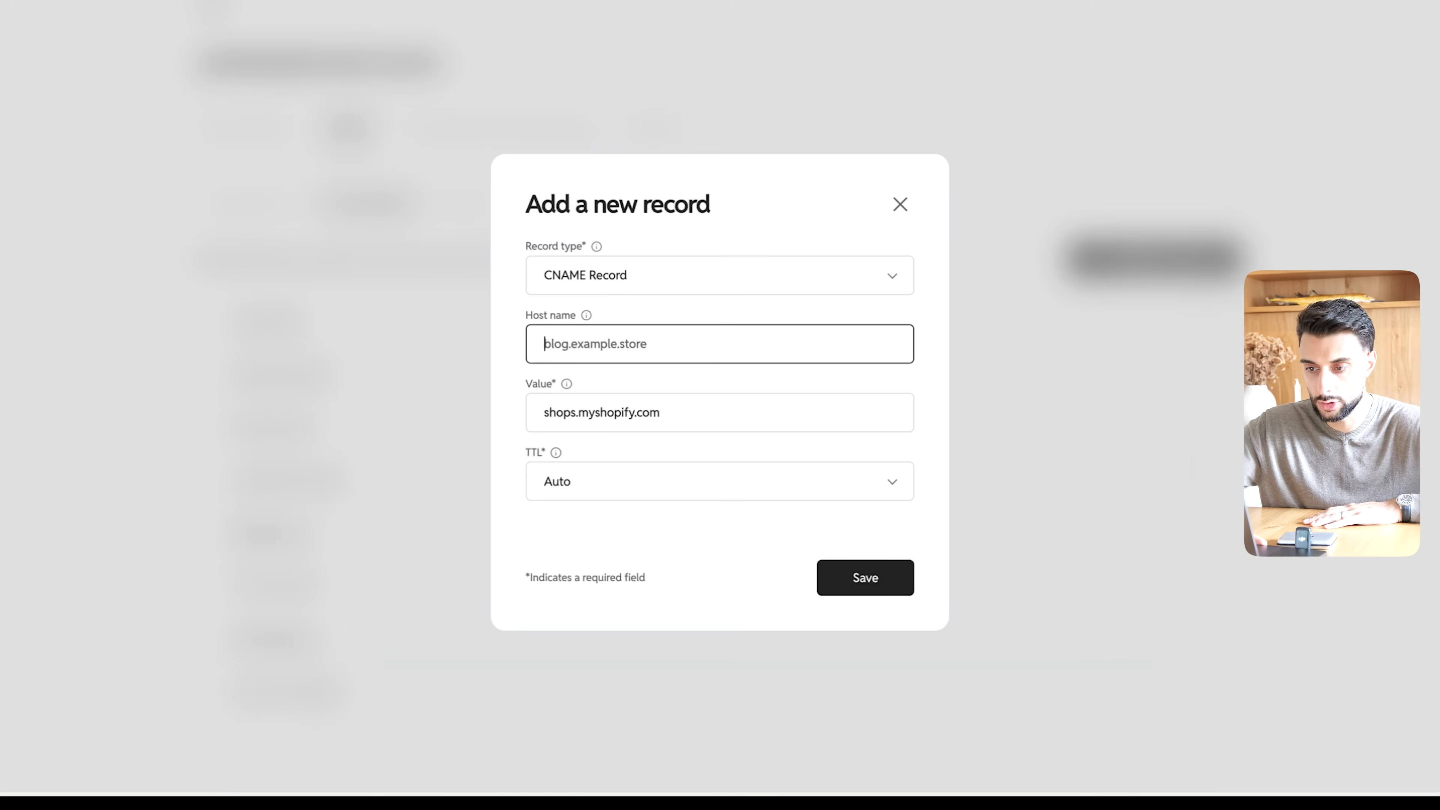
pyautogui.write('www')
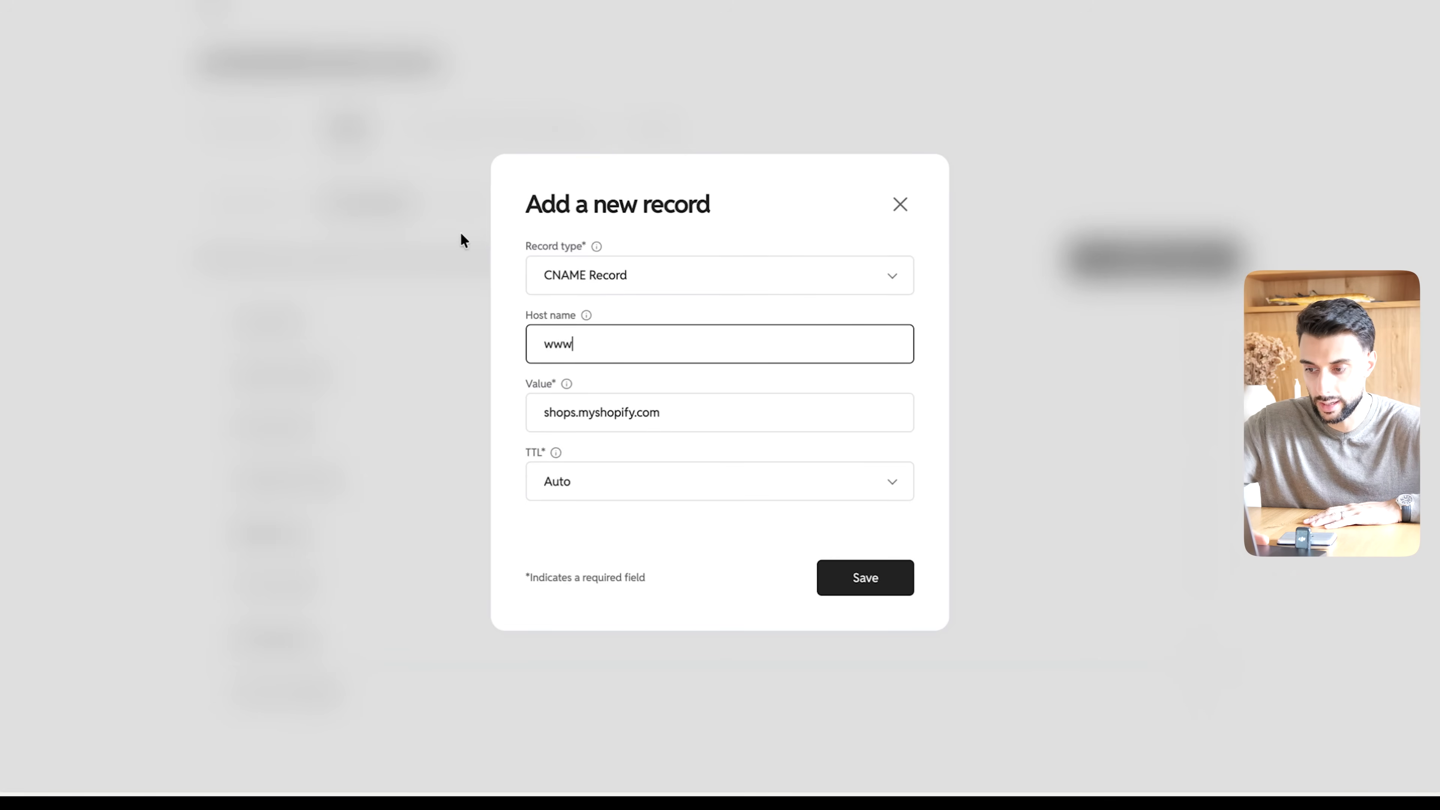
pyautogui.click(890, 562)
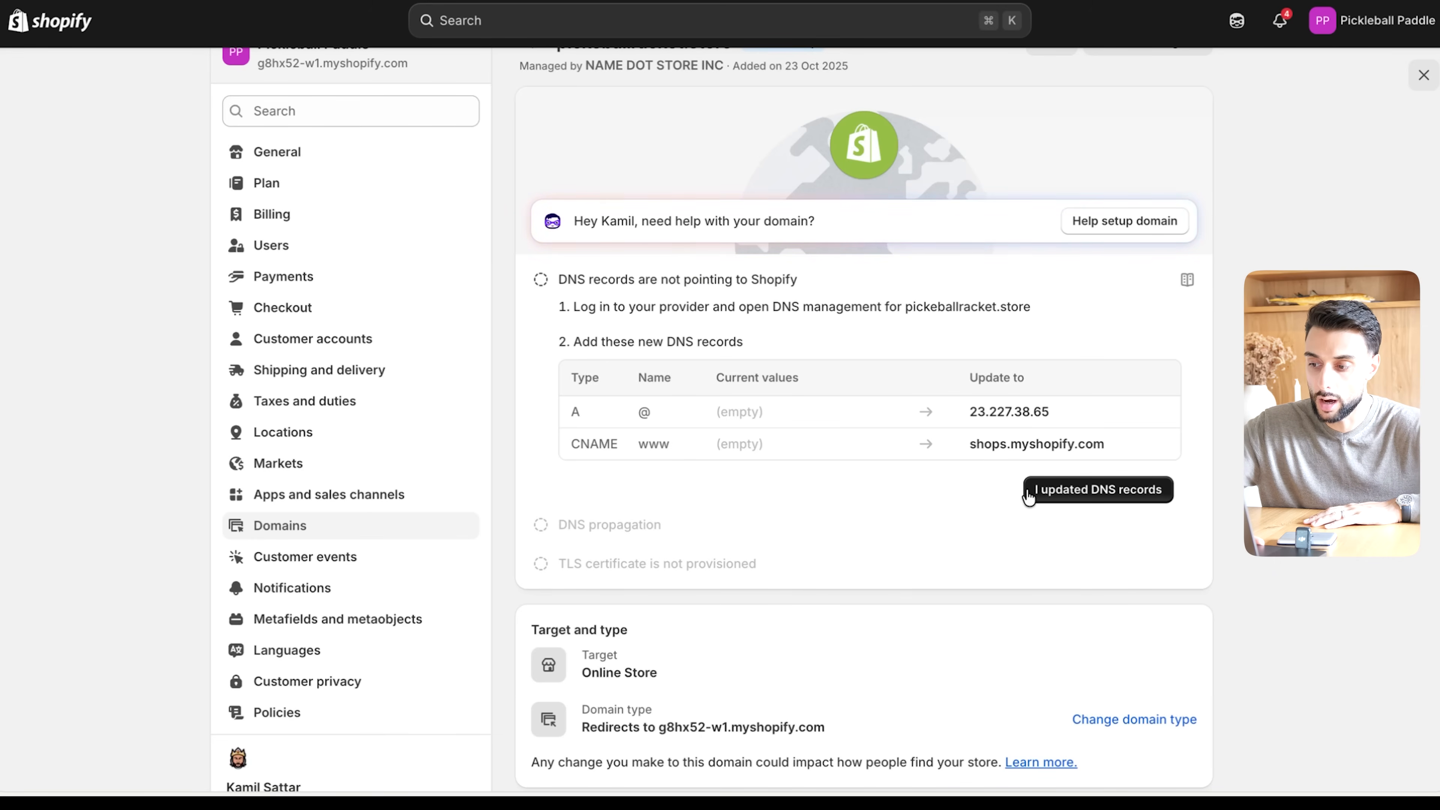
pyautogui.click(1111, 498)
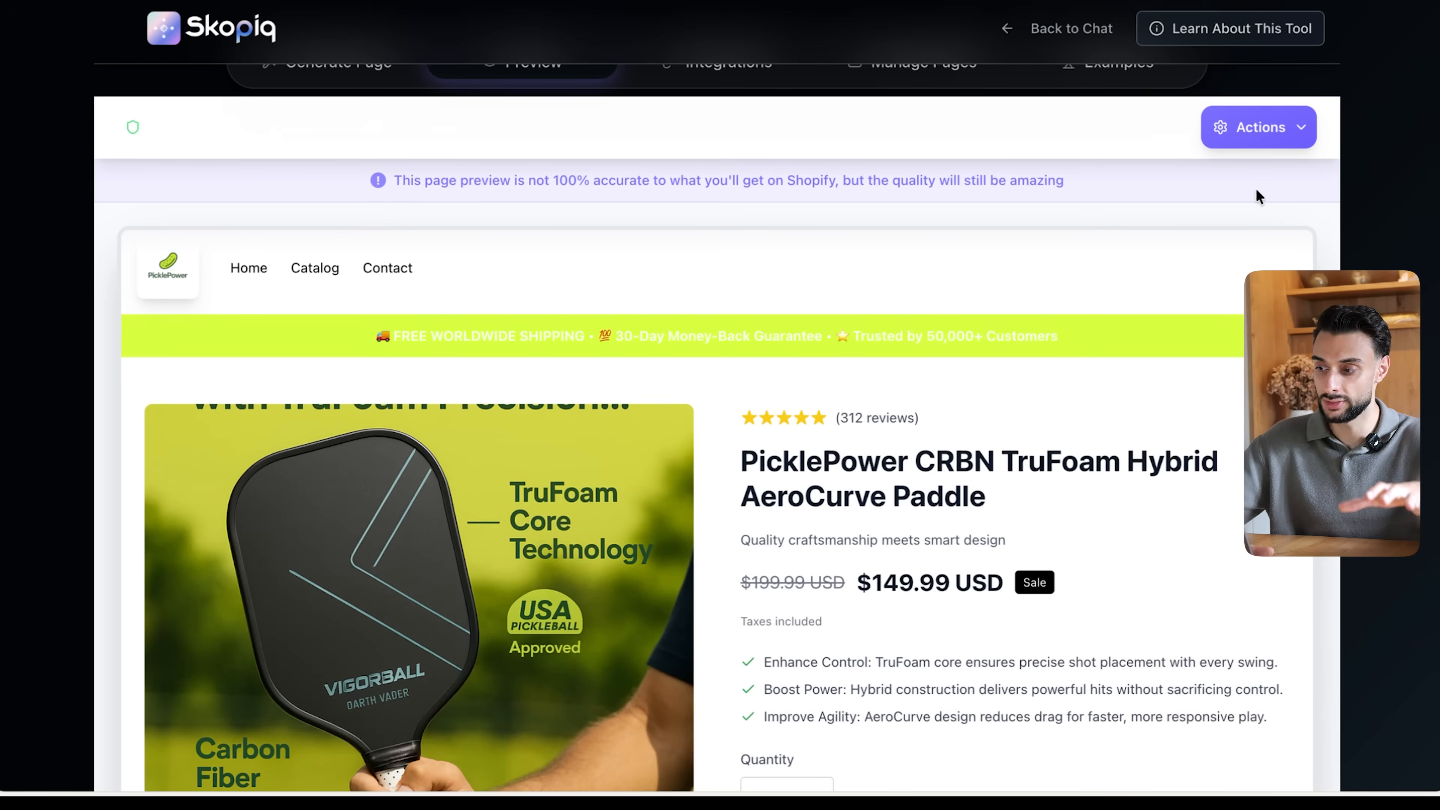
pyautogui.click(1259, 146)
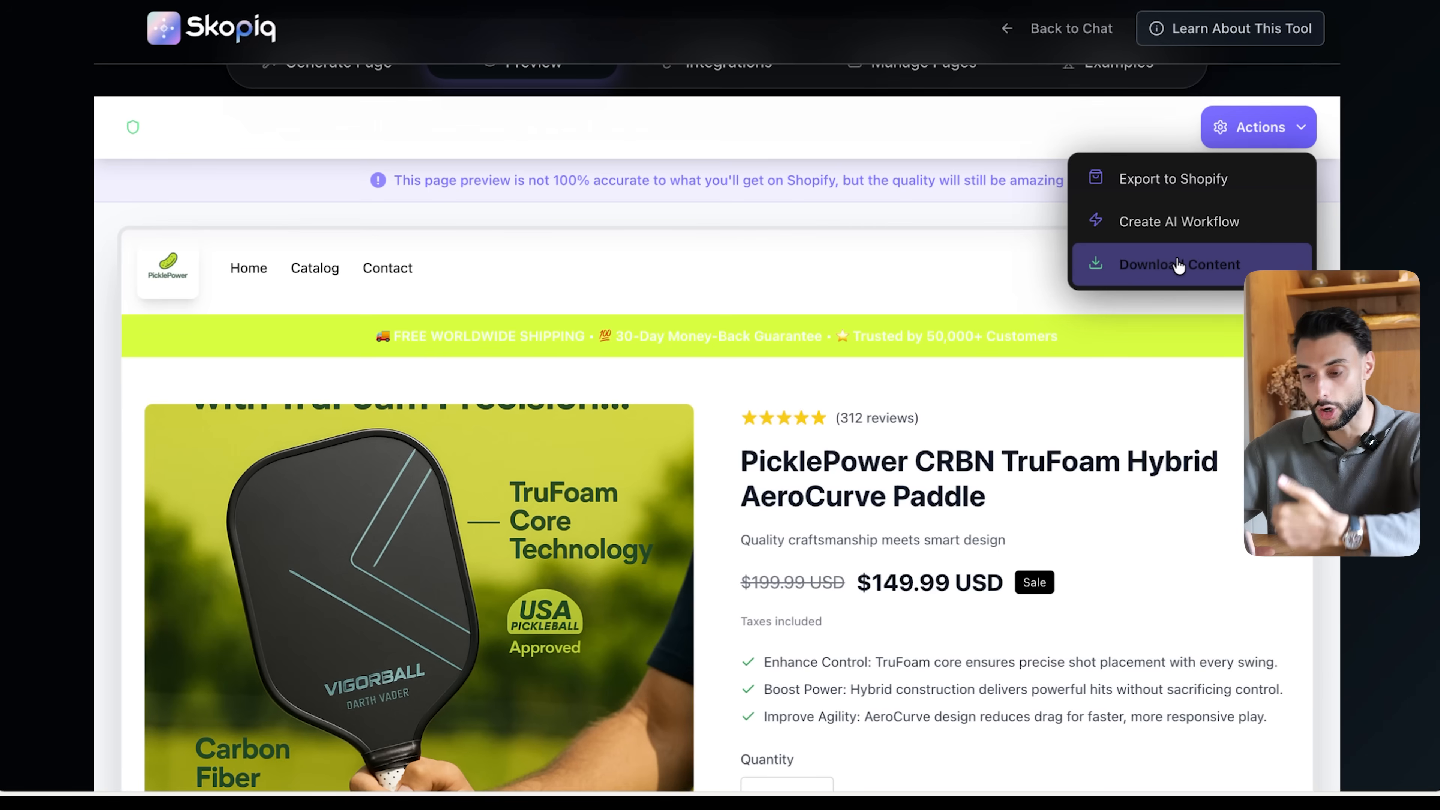
pyautogui.click(907, 278)
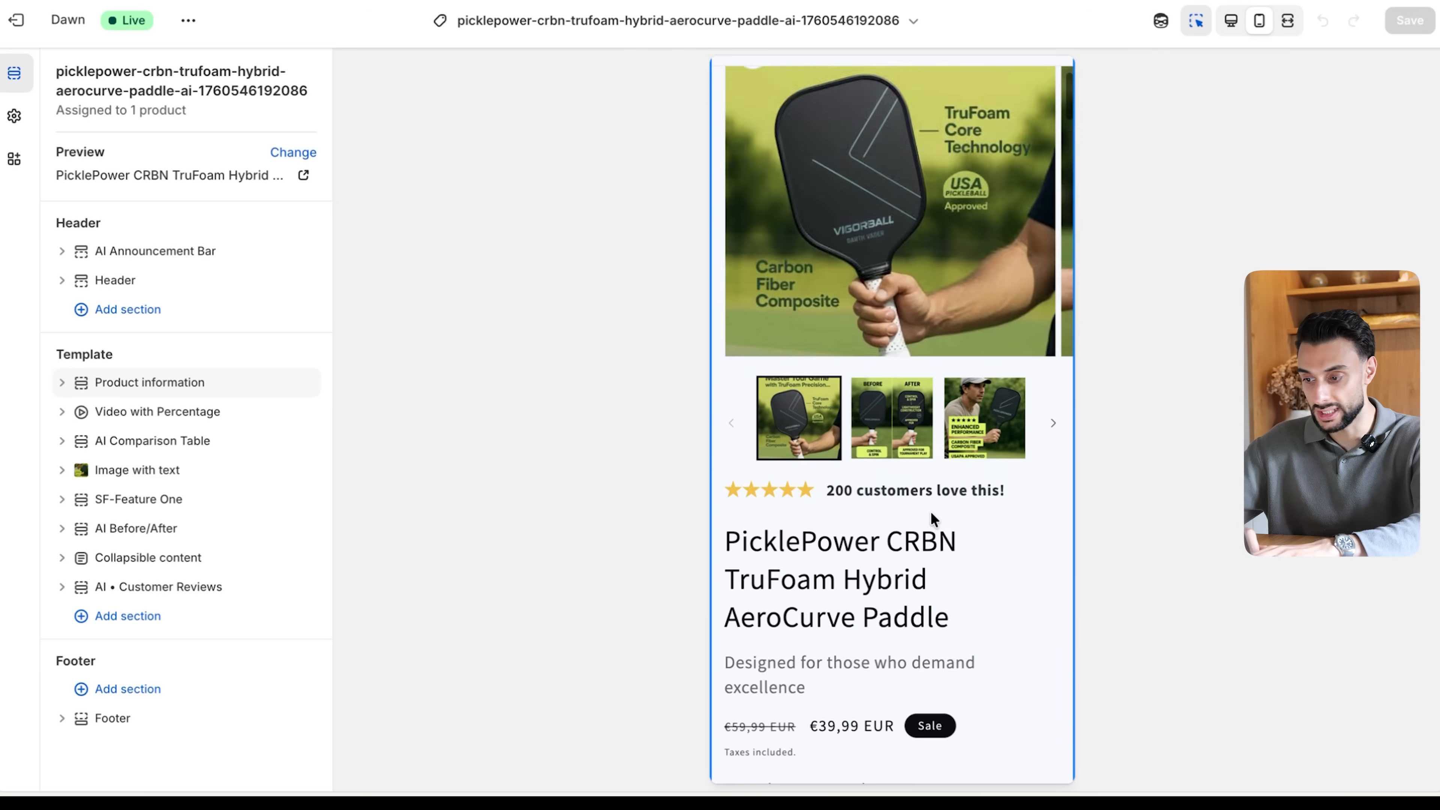
# - Switch to the Shopify theme editor, upload the PicklePower logo PNG and set it as the theme's logo
pyautogui.scroll(-15, 930, 519)
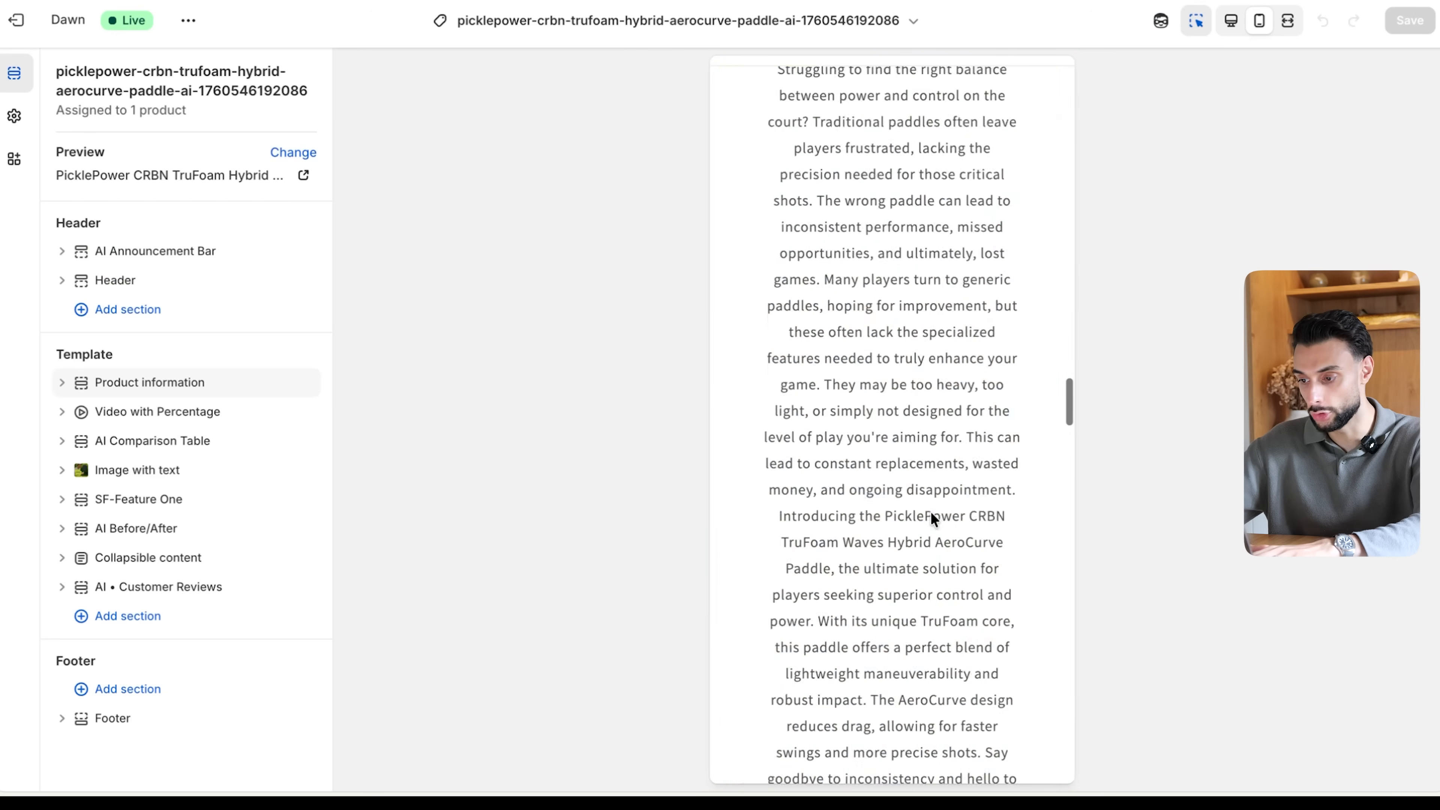
pyautogui.scroll(20, 931, 511)
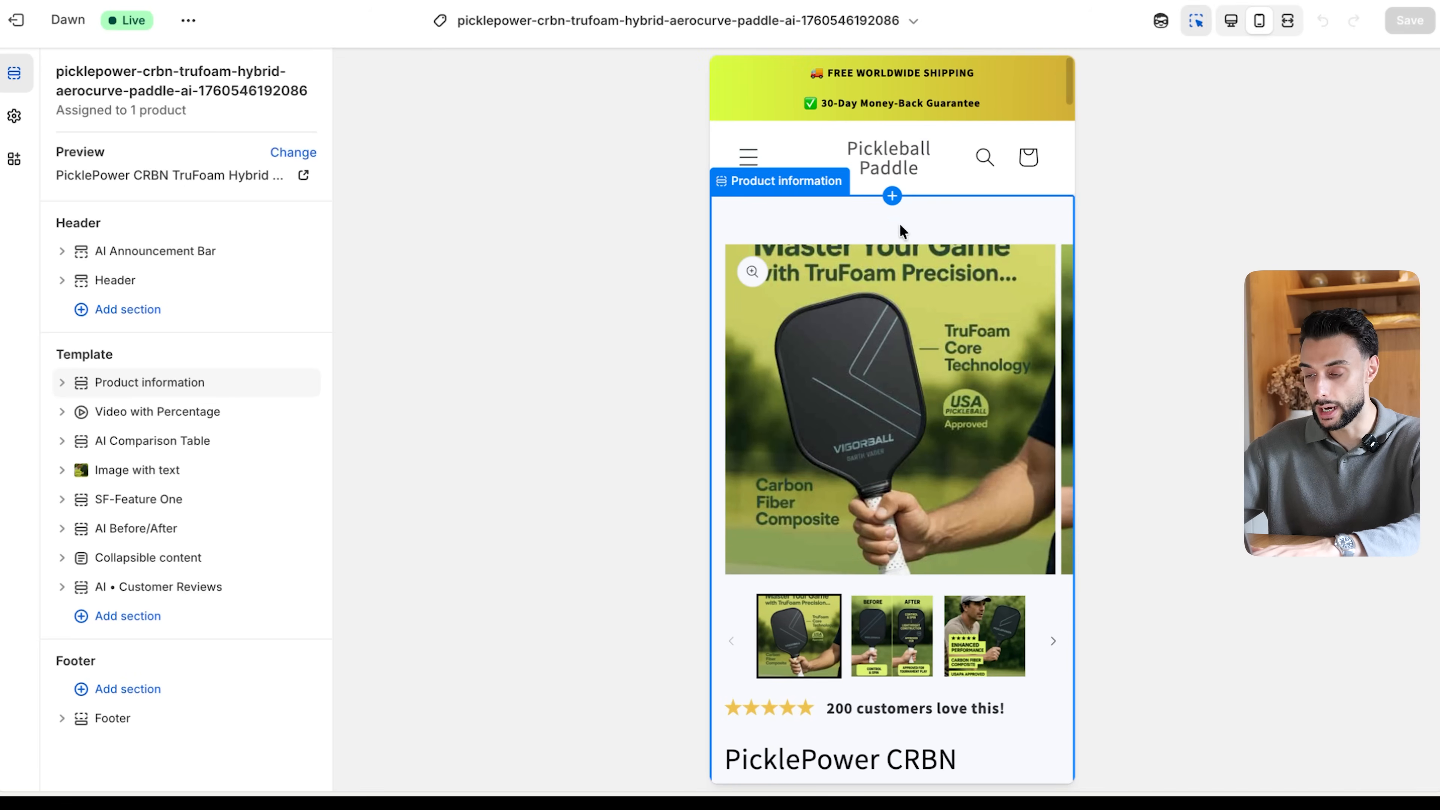
pyautogui.click(22, 119)
pyautogui.click(118, 140)
pyautogui.click(280, 200)
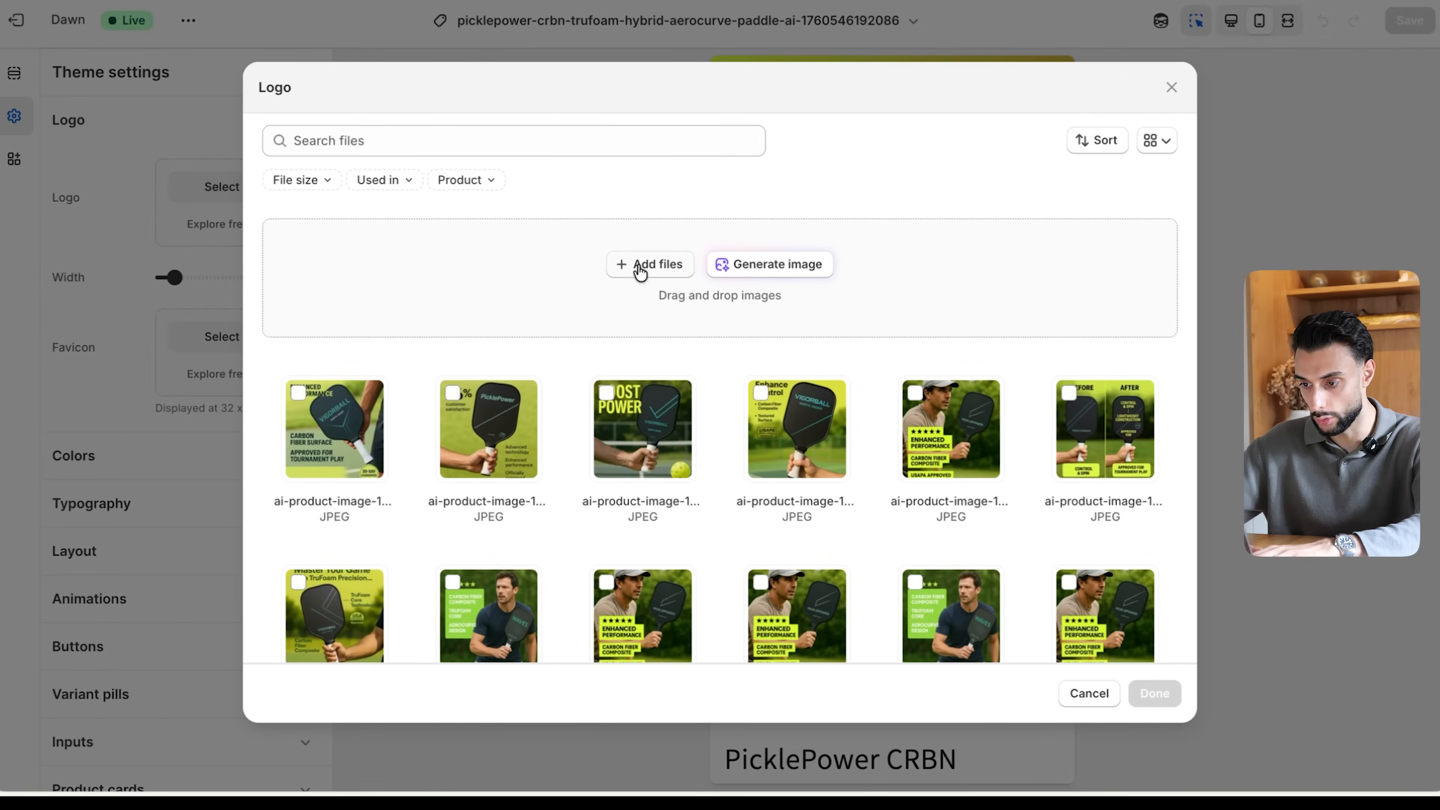
pyautogui.click(641, 266)
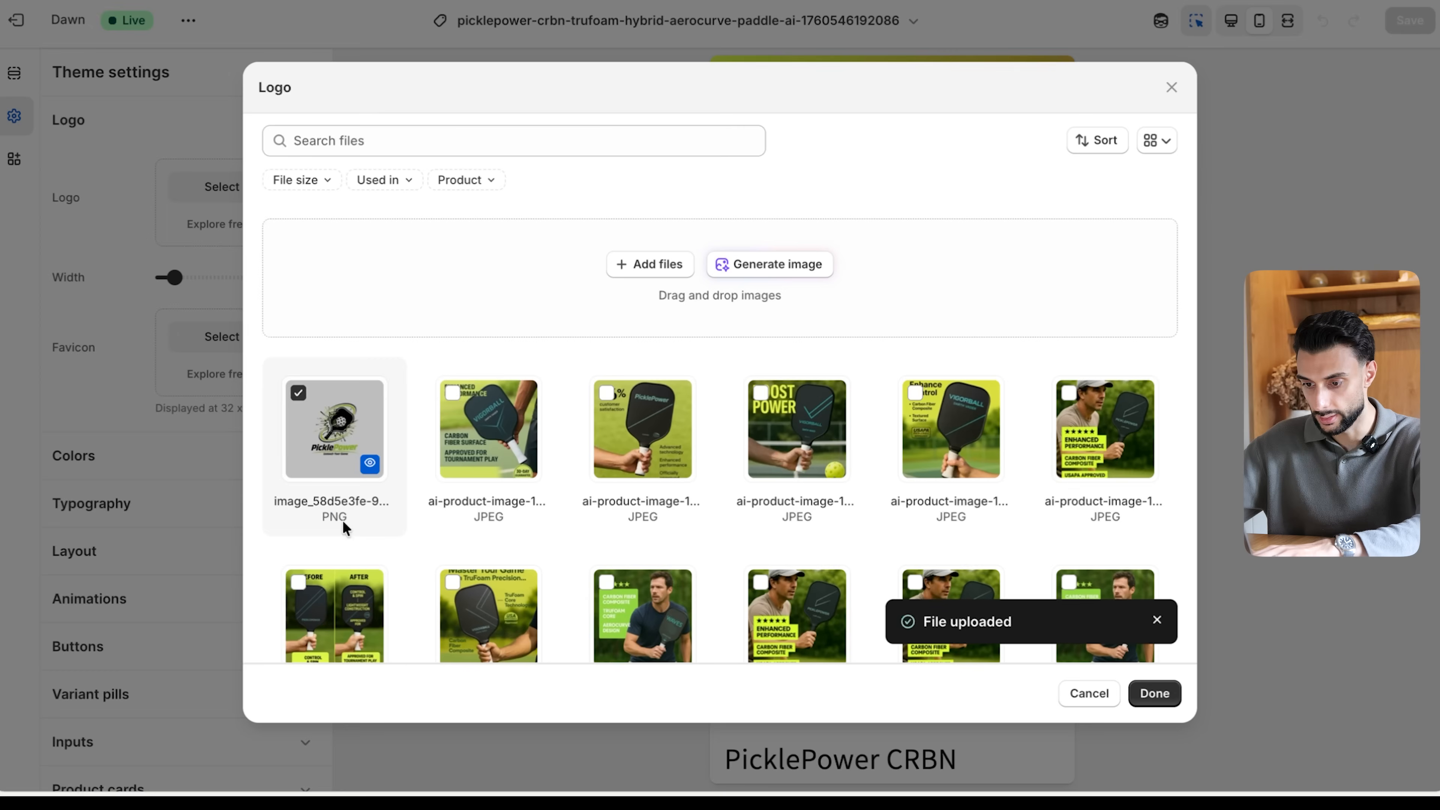
pyautogui.click(1153, 693)
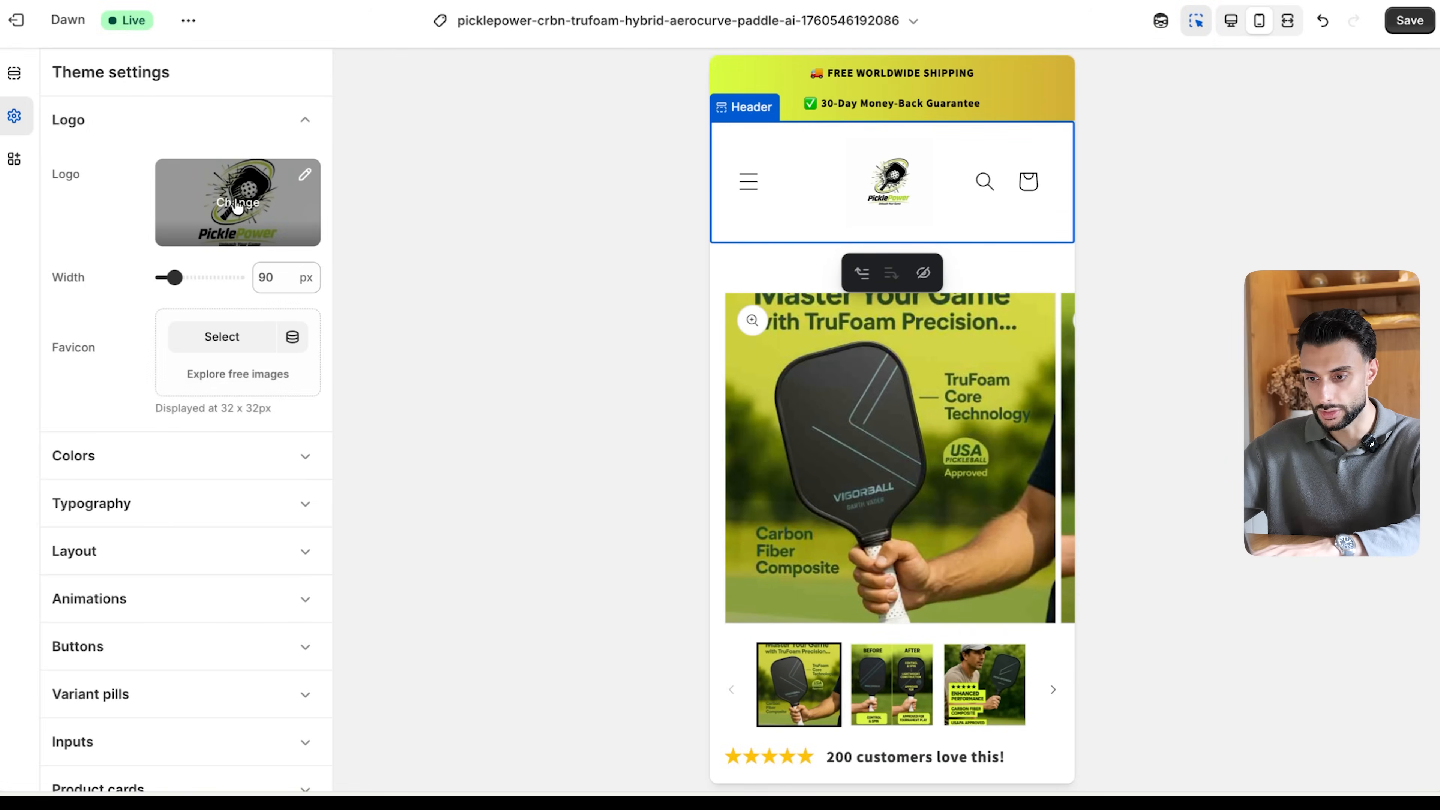
# - Crop the logo image tightly around the PicklePower artwork, keeping the original proportions, and save the edited image
pyautogui.click(305, 175)
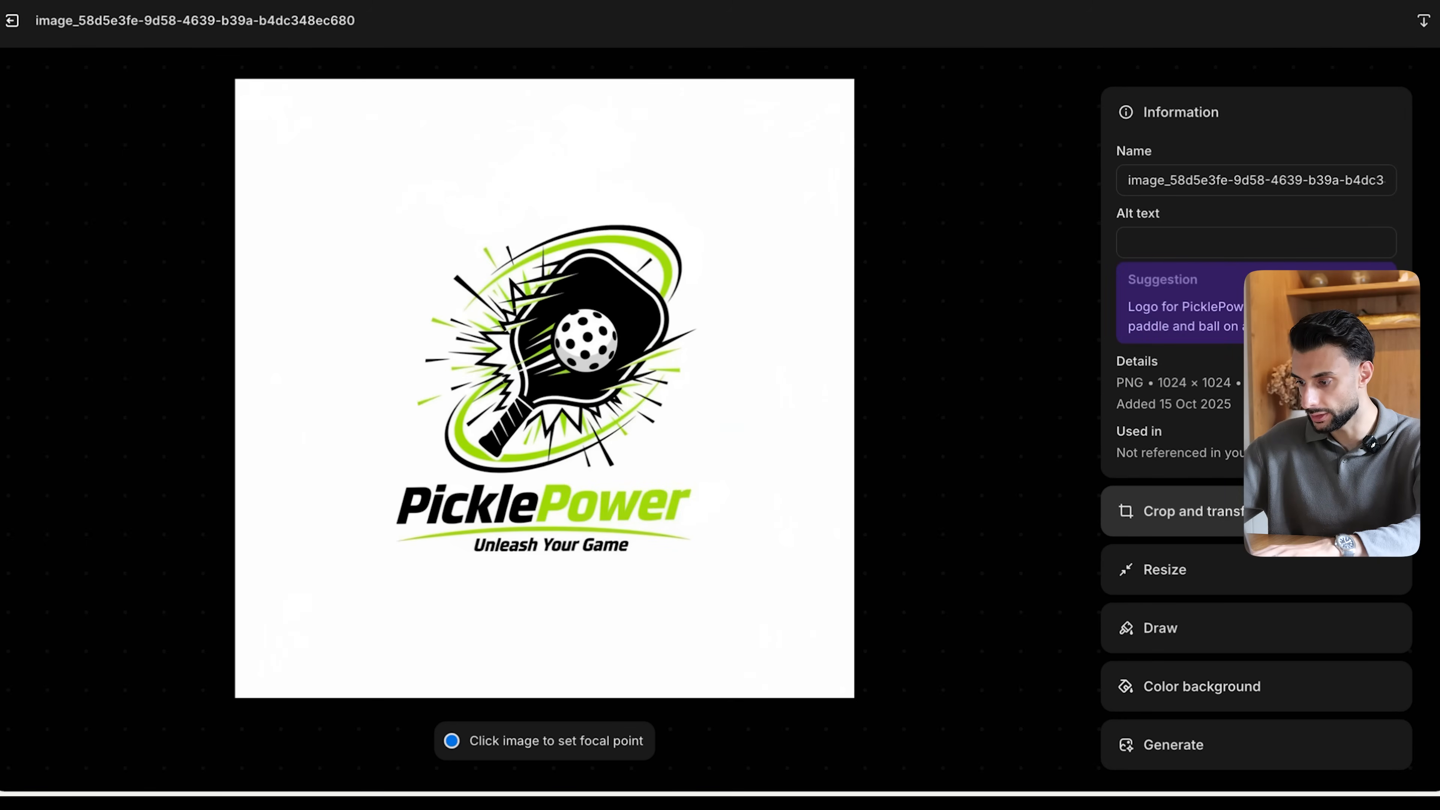
pyautogui.click(1236, 513)
pyautogui.moveTo(908, 146); pyautogui.dragTo(784, 277)
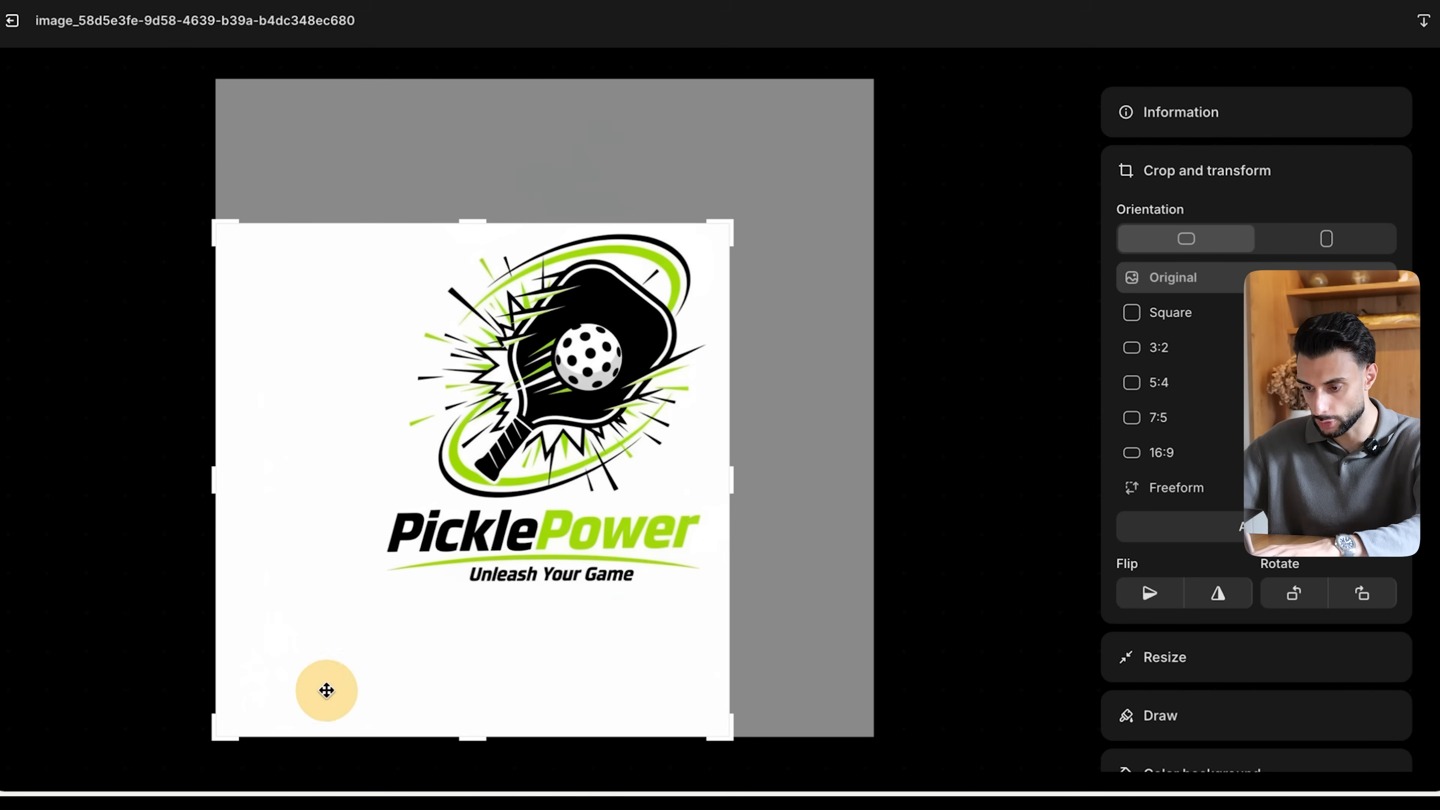
pyautogui.moveTo(218, 729); pyautogui.dragTo(396, 612)
pyautogui.moveTo(641, 344); pyautogui.dragTo(653, 342)
pyautogui.scroll(-1, 1206, 320)
pyautogui.scroll(1, 1206, 320)
pyautogui.click(1219, 526)
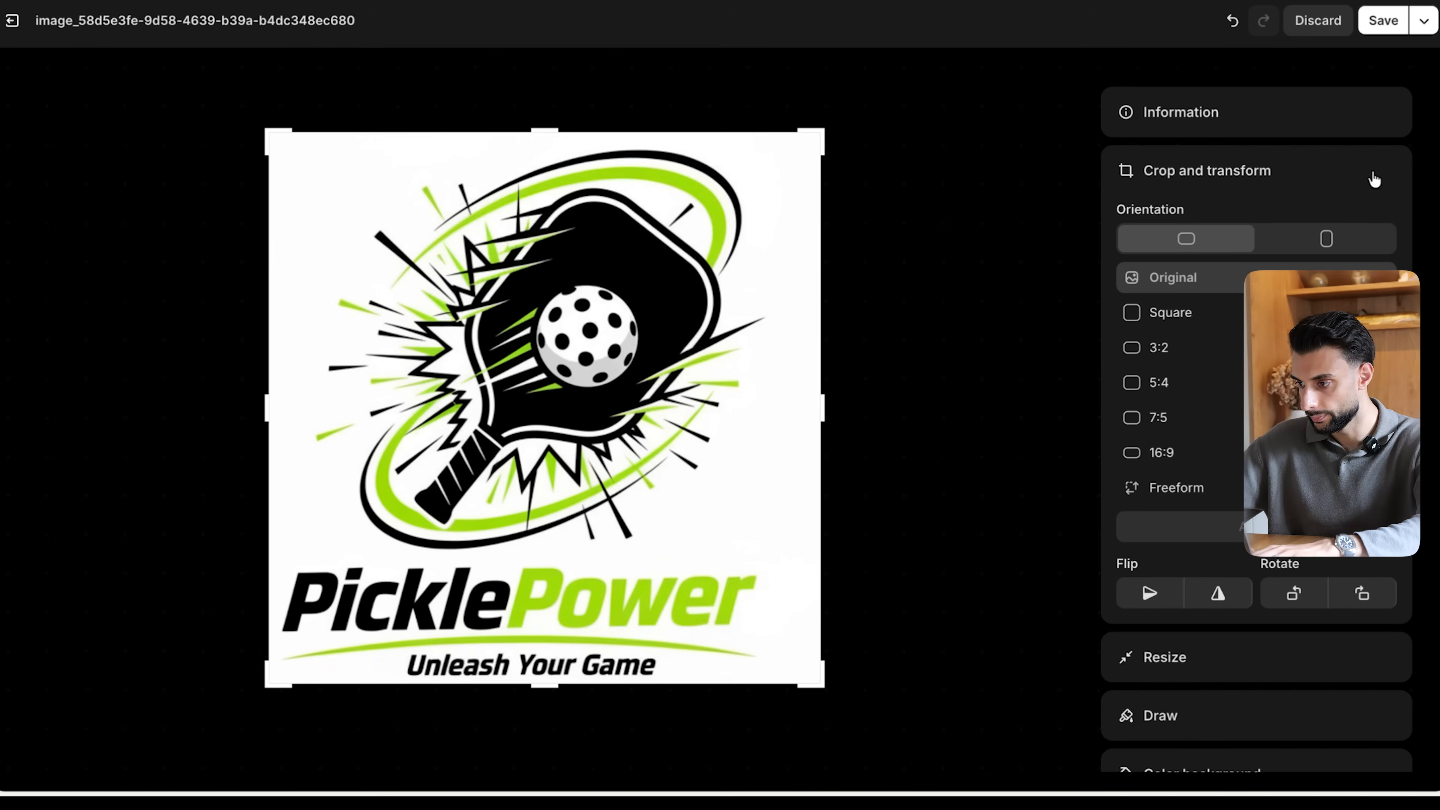
pyautogui.click(1383, 21)
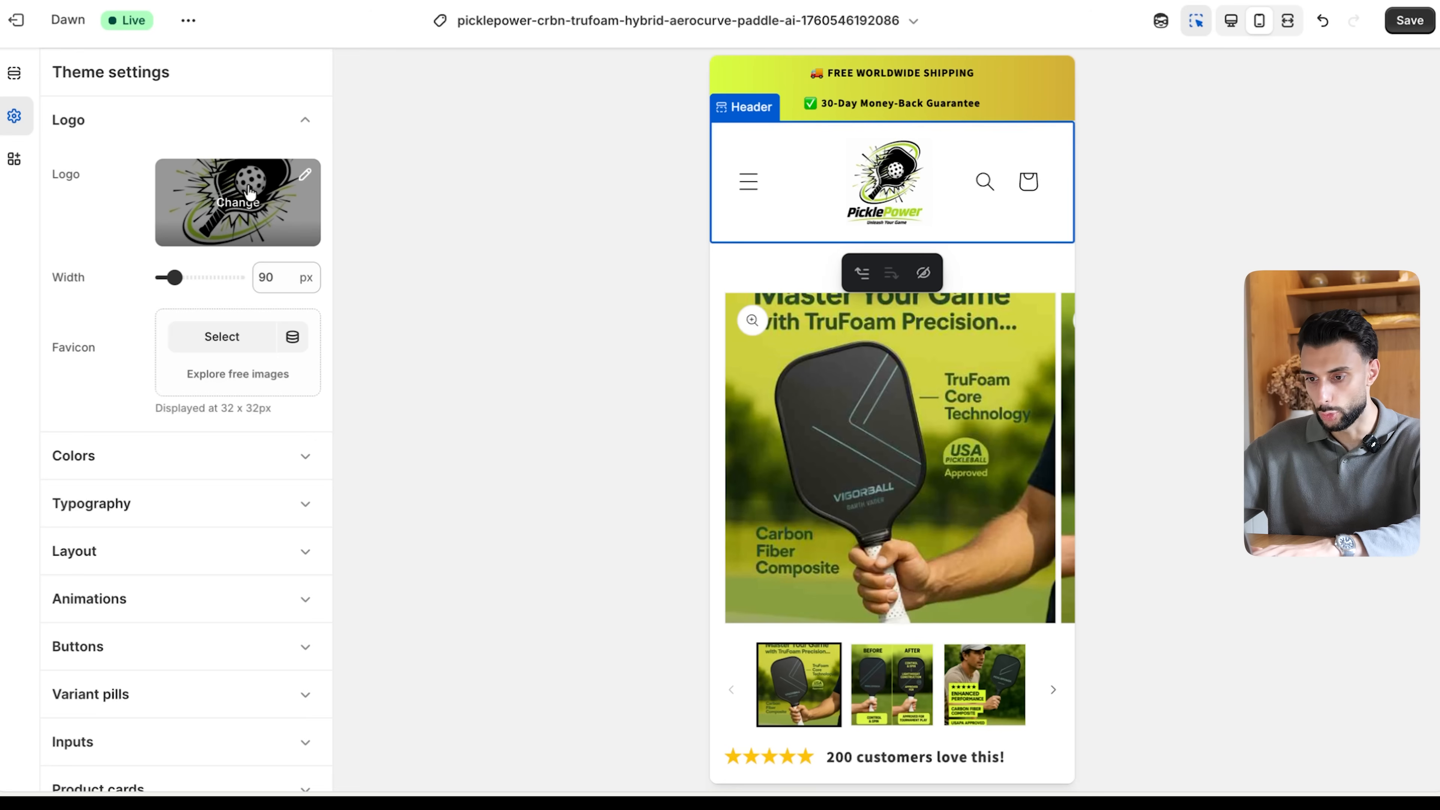
# - Reselect the cropped PicklePower image as the theme's logo and set its width to 50 px
pyautogui.click(237, 213)
pyautogui.click(257, 273)
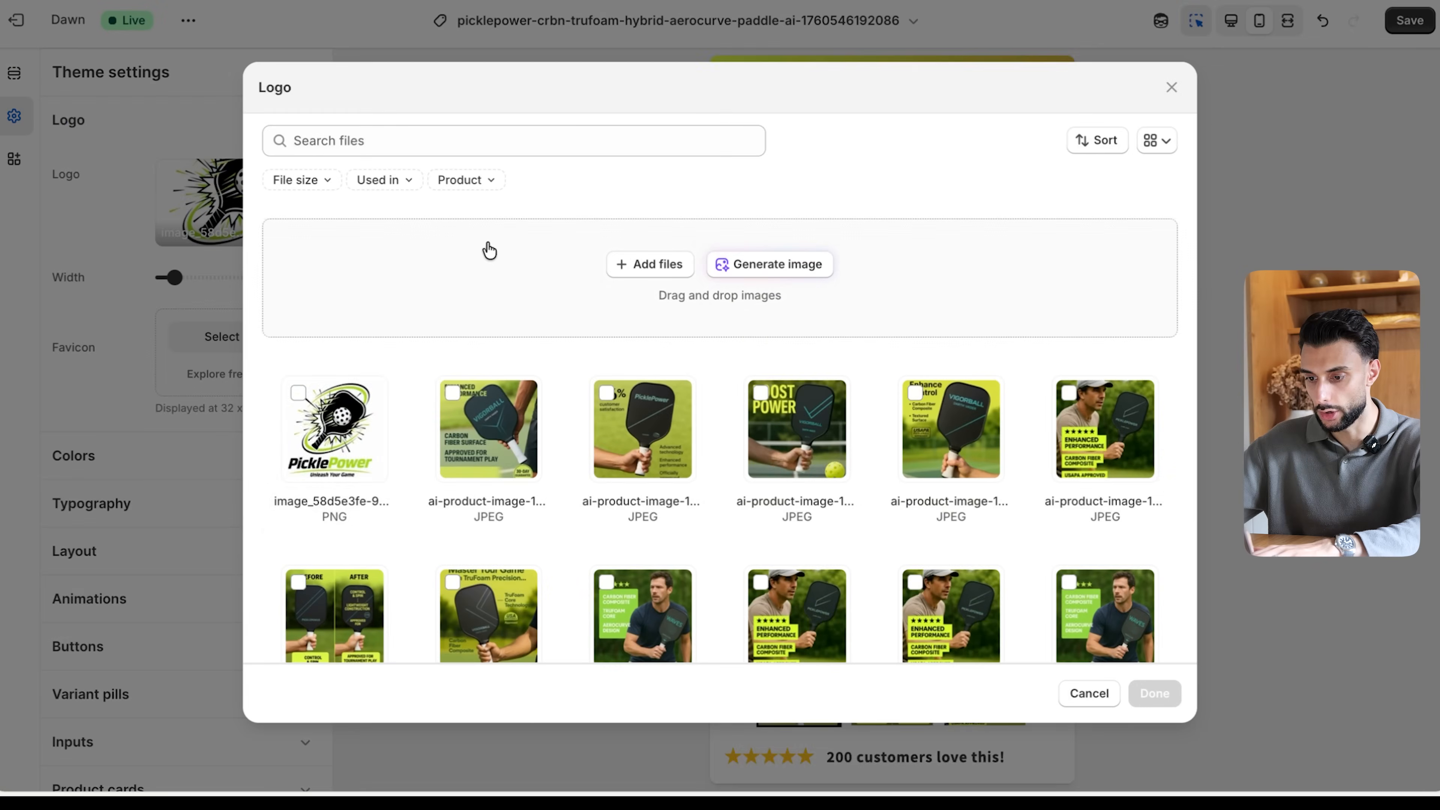
pyautogui.click(336, 437)
pyautogui.click(1154, 693)
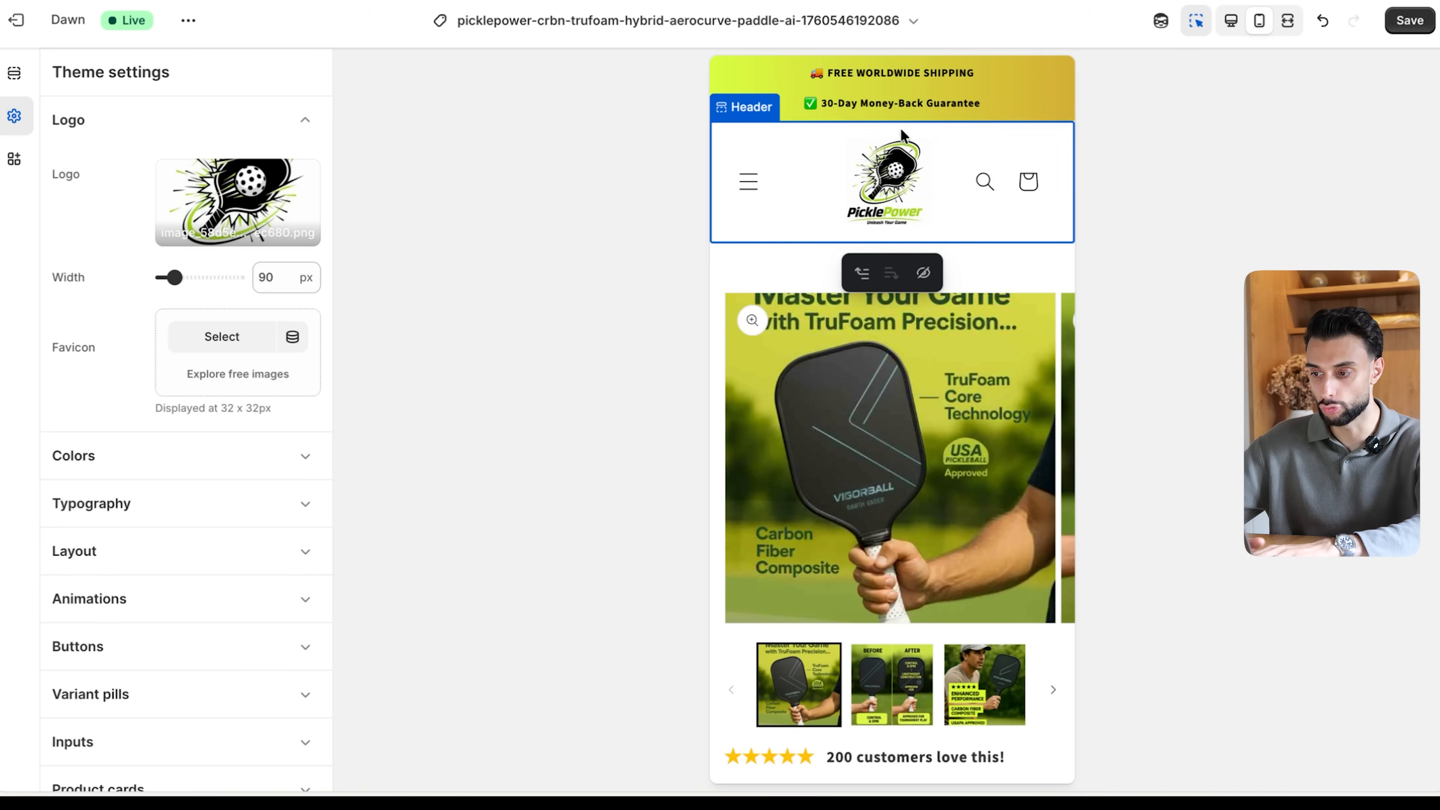
pyautogui.moveTo(174, 277); pyautogui.dragTo(155, 276)
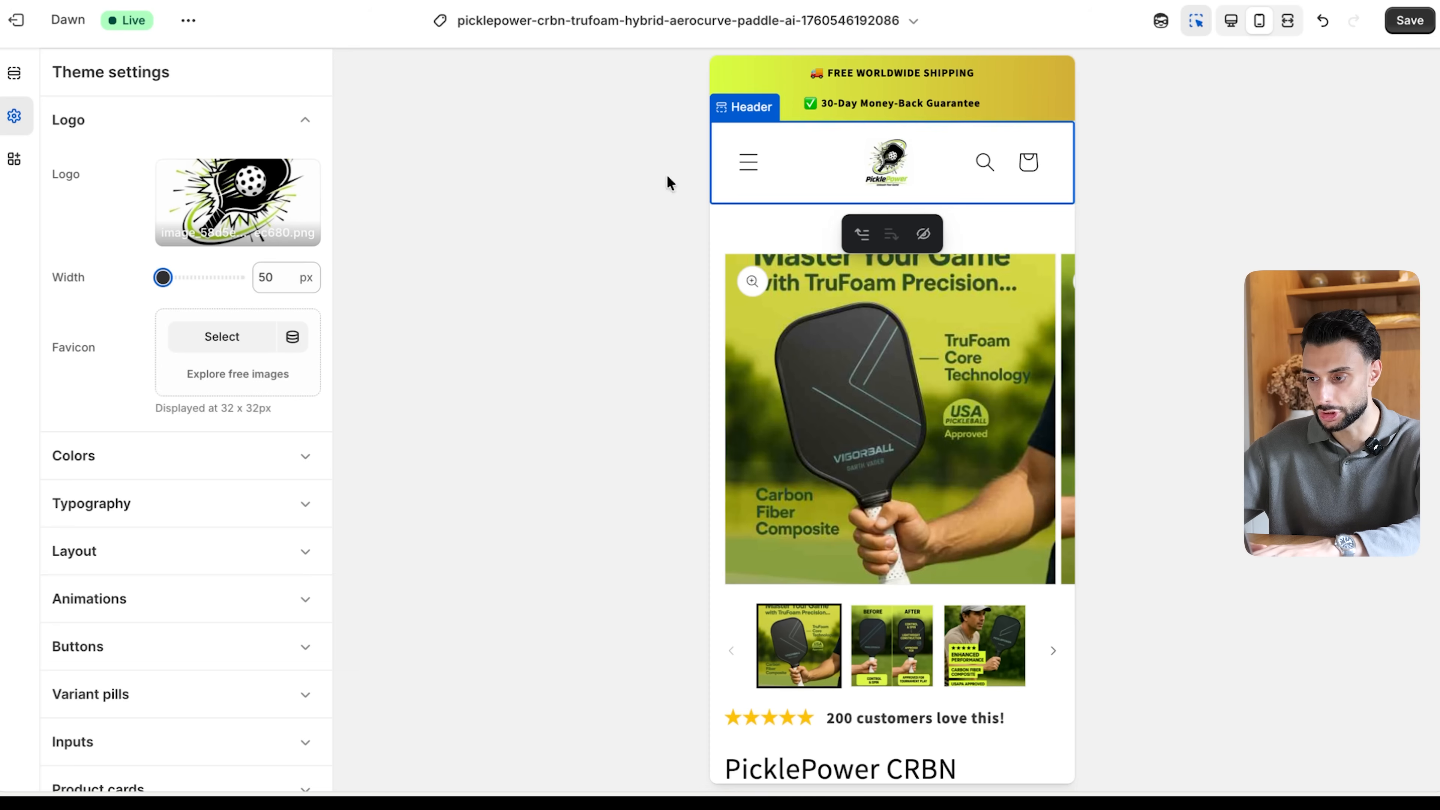
pyautogui.click(615, 268)
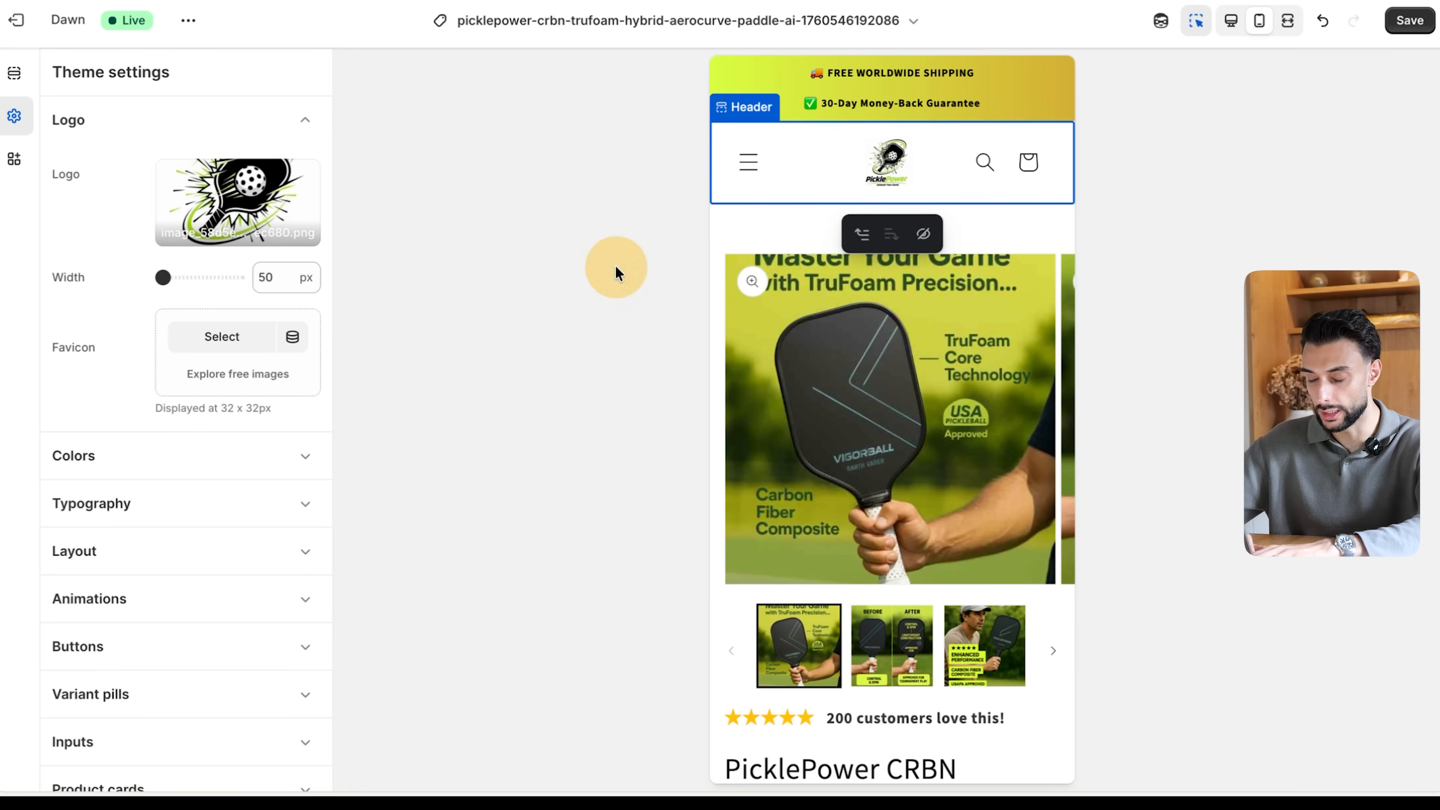
# - Check the product page with the logo in the desktop preview and return to the mobile preview
pyautogui.scroll(-3, 715, 345)
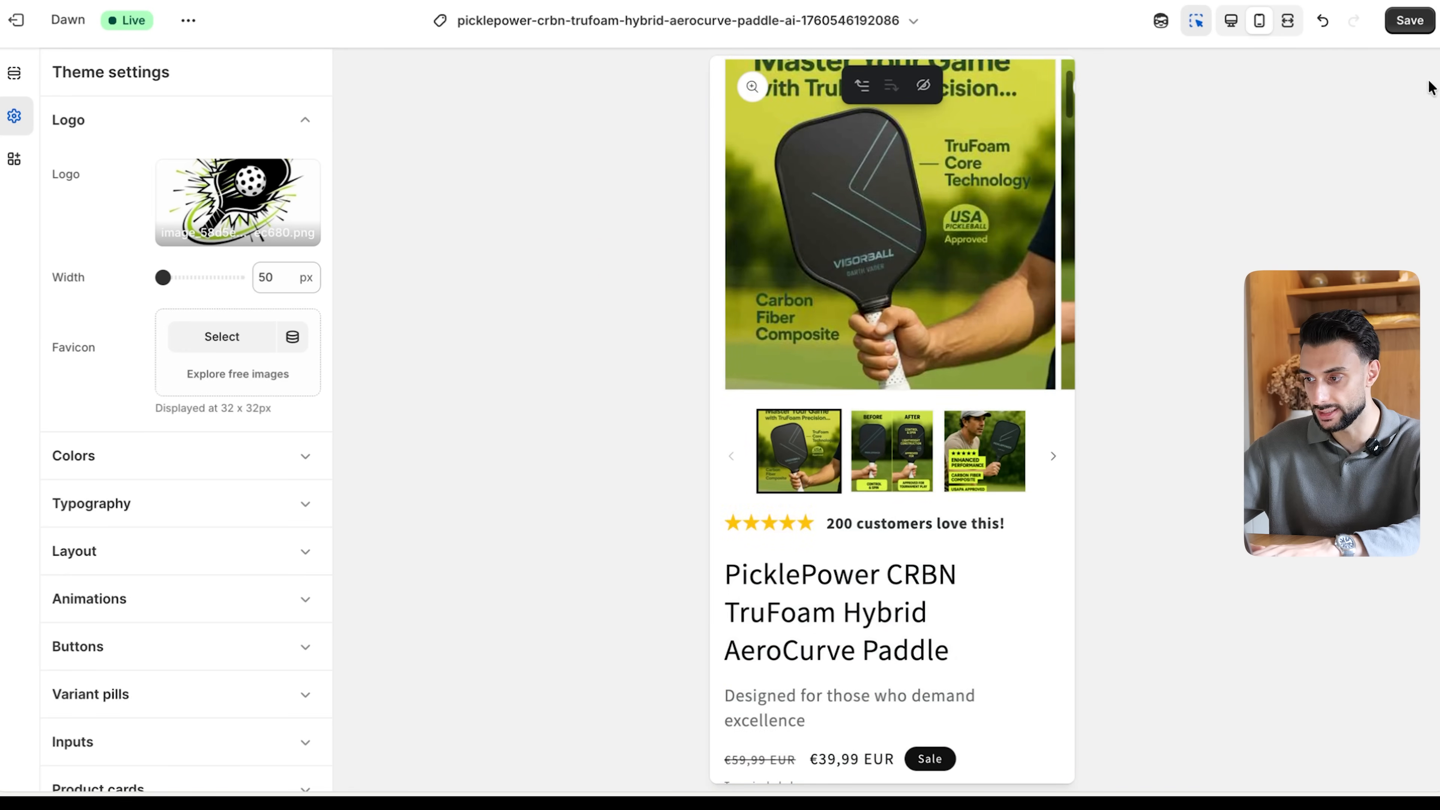
pyautogui.click(1231, 20)
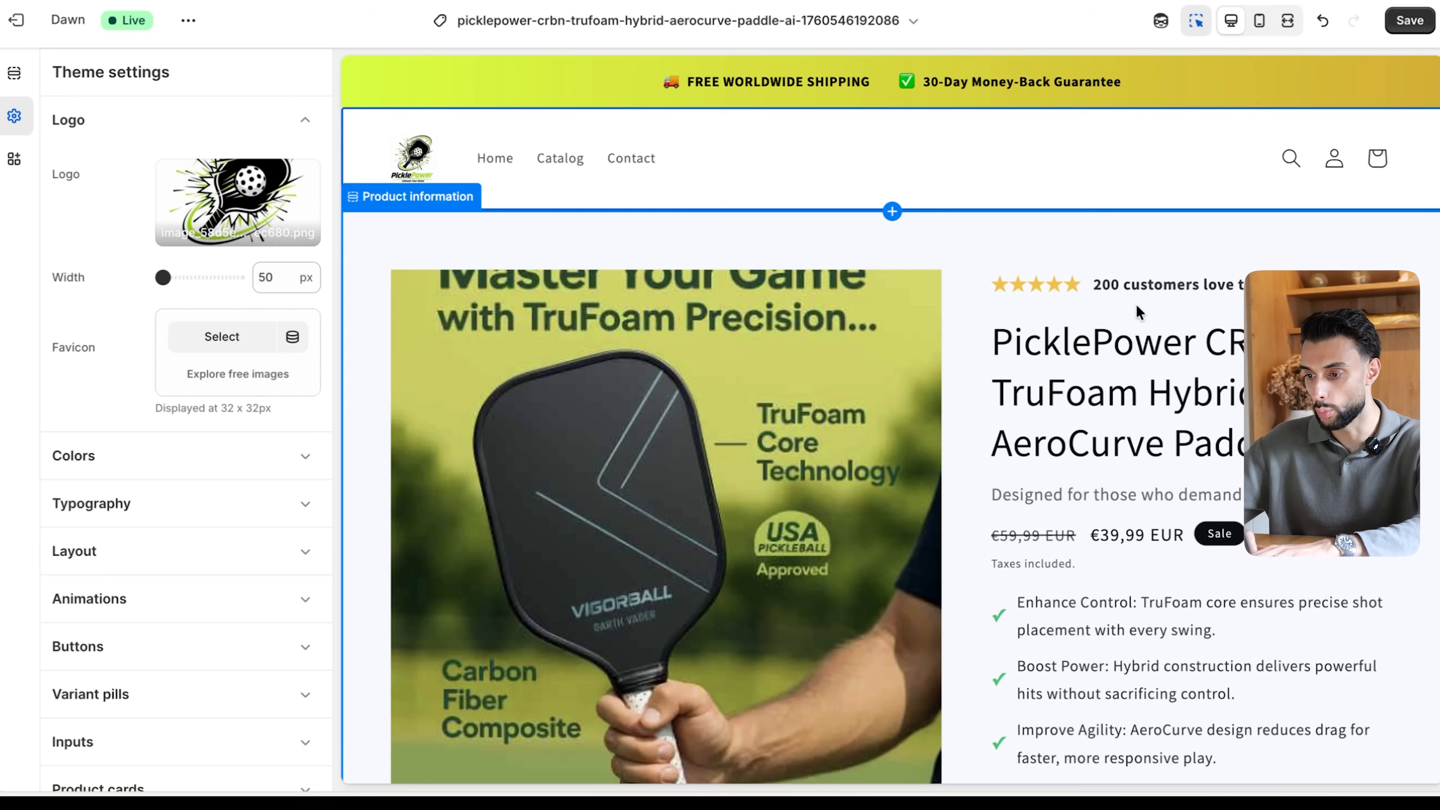
pyautogui.click(1259, 20)
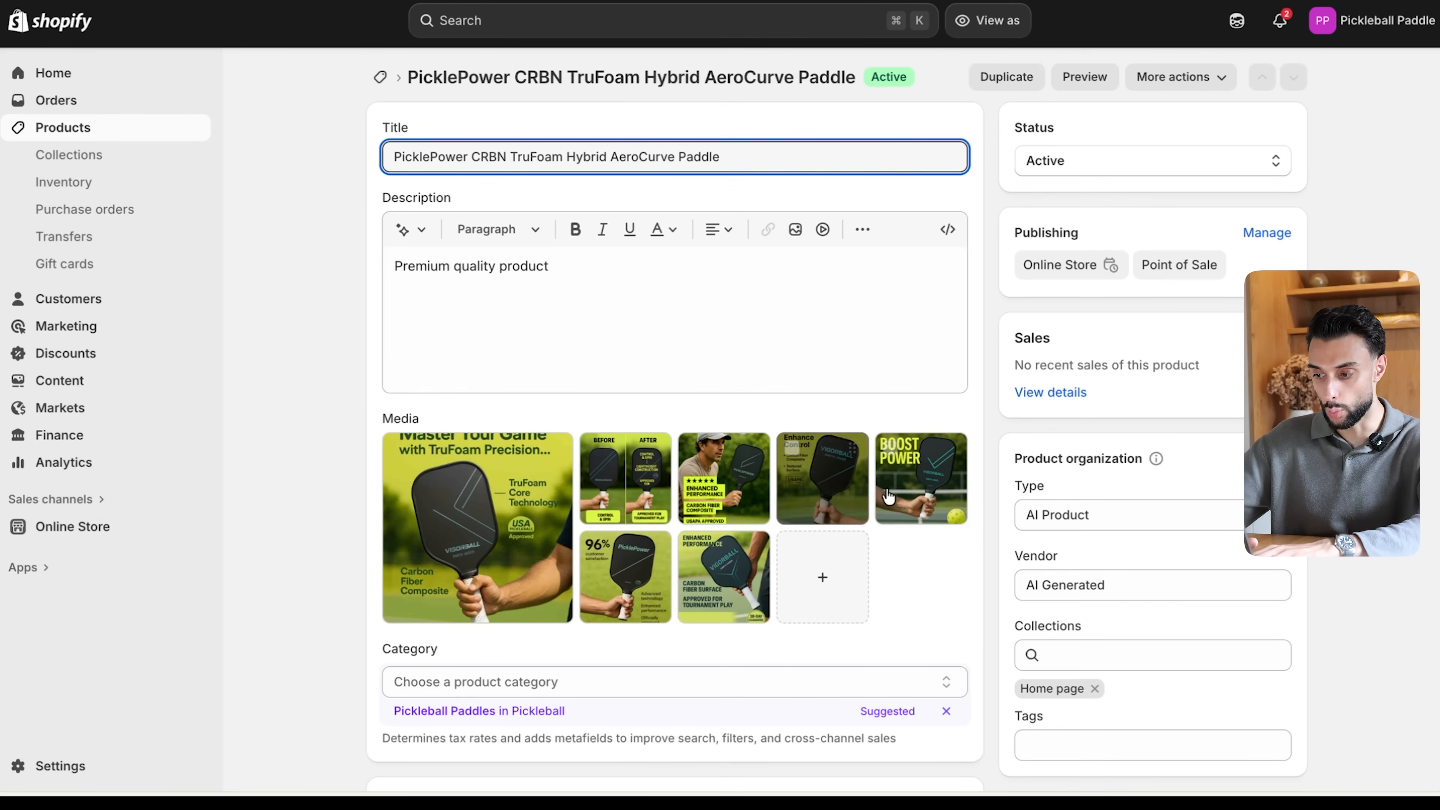
# - Reorder the product's images in Shopify: Boost Power, Enhanced Performance with player, Enhance Control, Before/After, Carbon Fiber Surface, 96% satisfaction, Master Your Game
pyautogui.moveTo(920, 473); pyautogui.dragTo(476, 514)
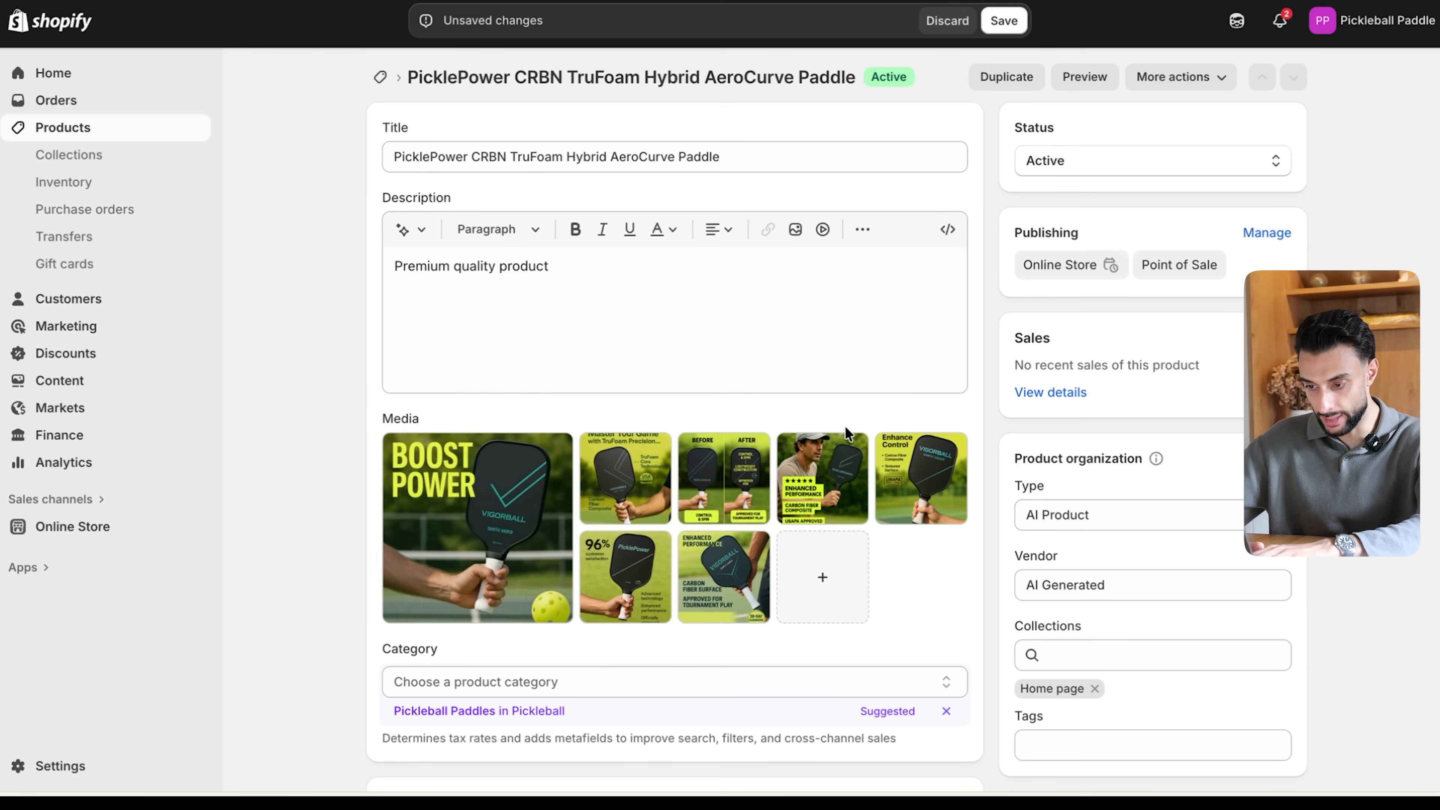
pyautogui.moveTo(815, 496); pyautogui.dragTo(620, 485)
pyautogui.moveTo(922, 479); pyautogui.dragTo(723, 479)
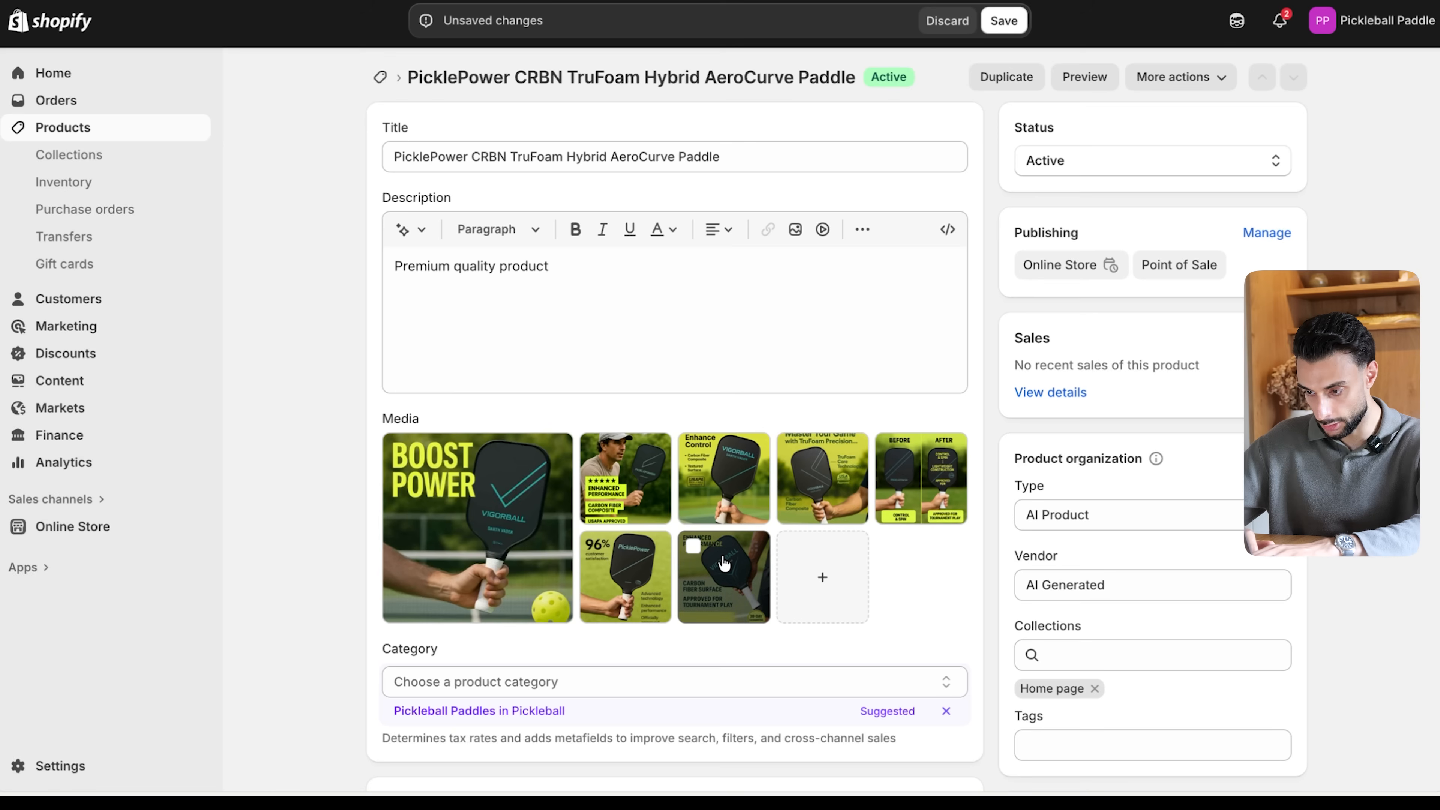
pyautogui.moveTo(902, 462); pyautogui.dragTo(834, 471)
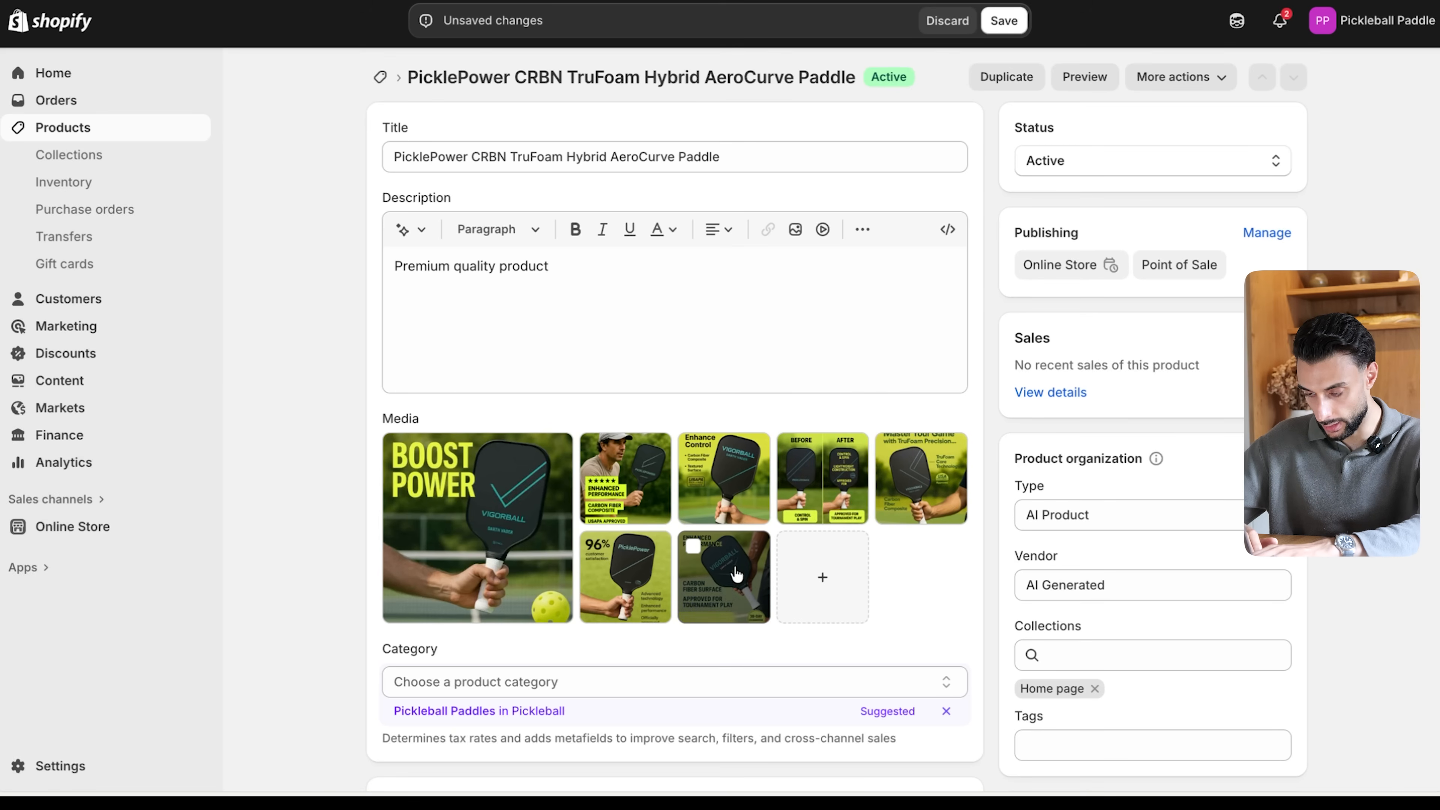
pyautogui.moveTo(722, 596); pyautogui.dragTo(916, 478)
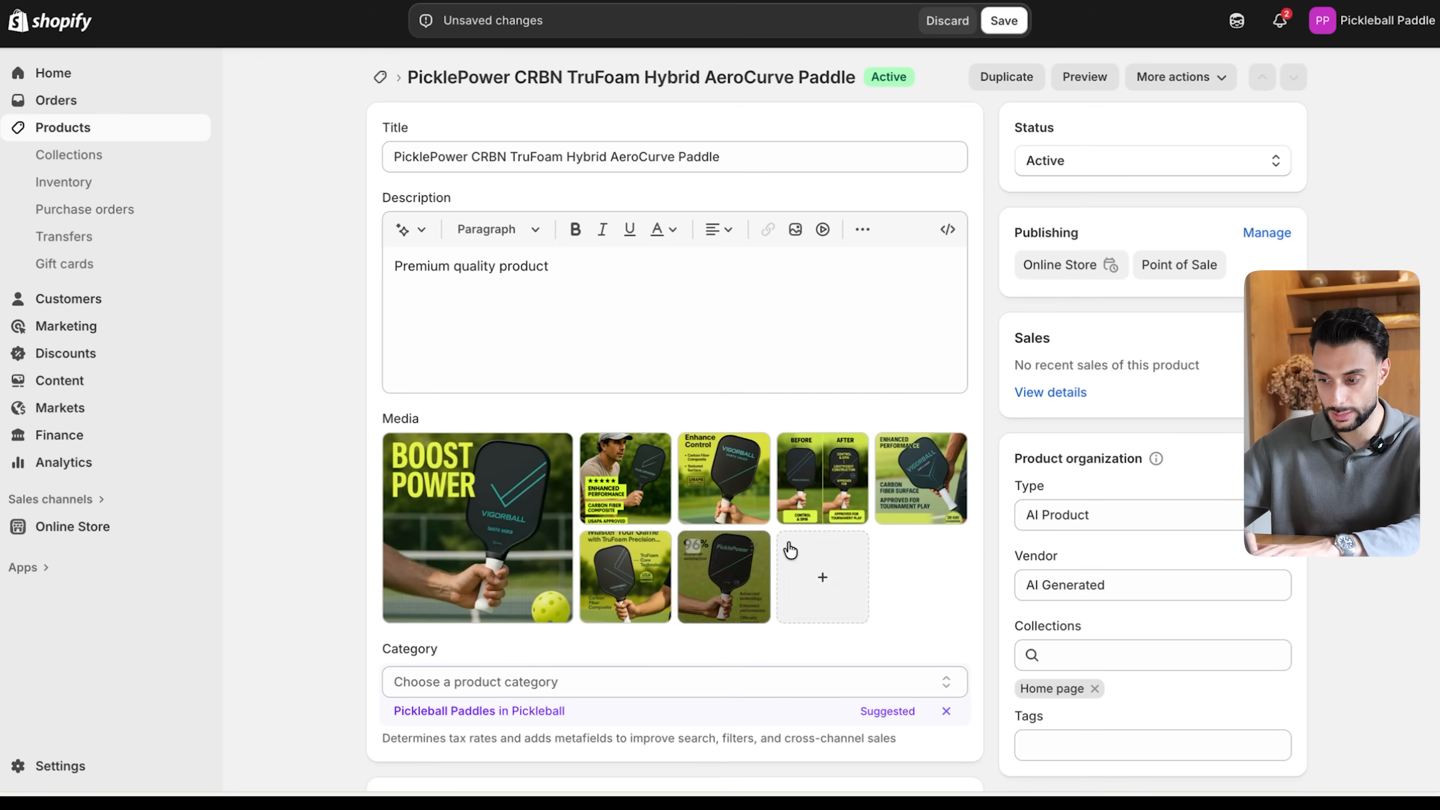
pyautogui.moveTo(724, 573); pyautogui.dragTo(625, 575)
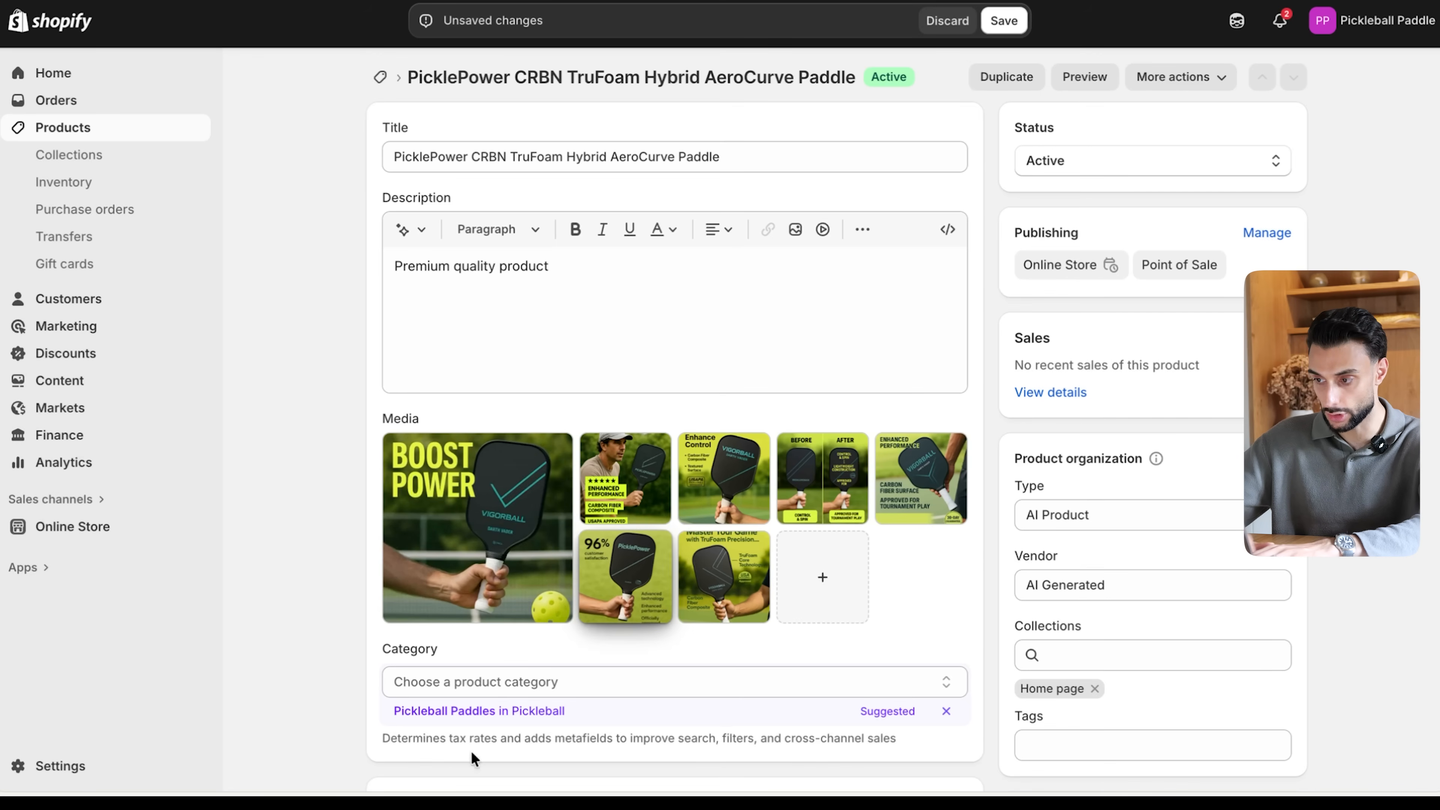
# - Save the product's reordered images and check the new order on the product template in the theme editor
pyautogui.click(1004, 20)
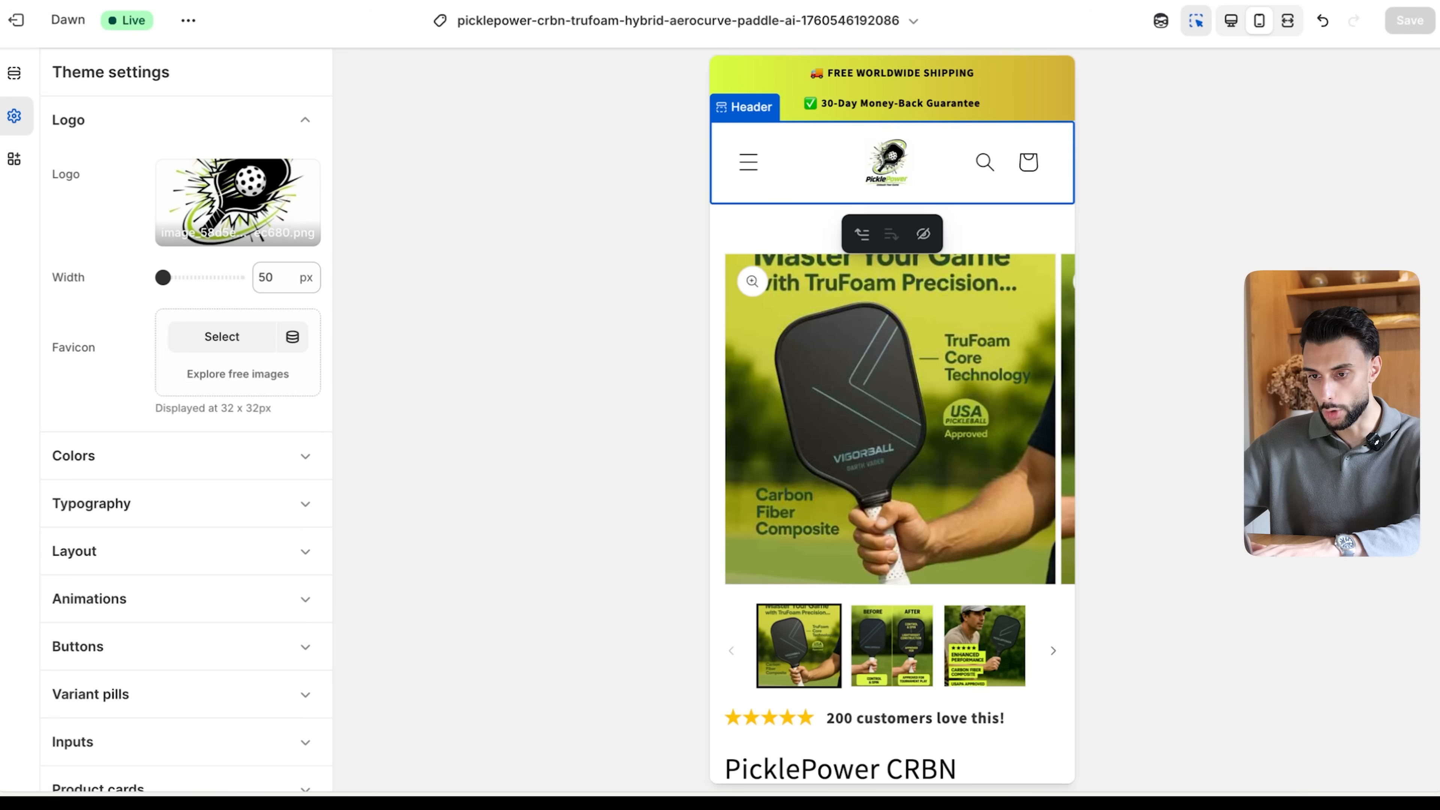
pyautogui.click(548, 233)
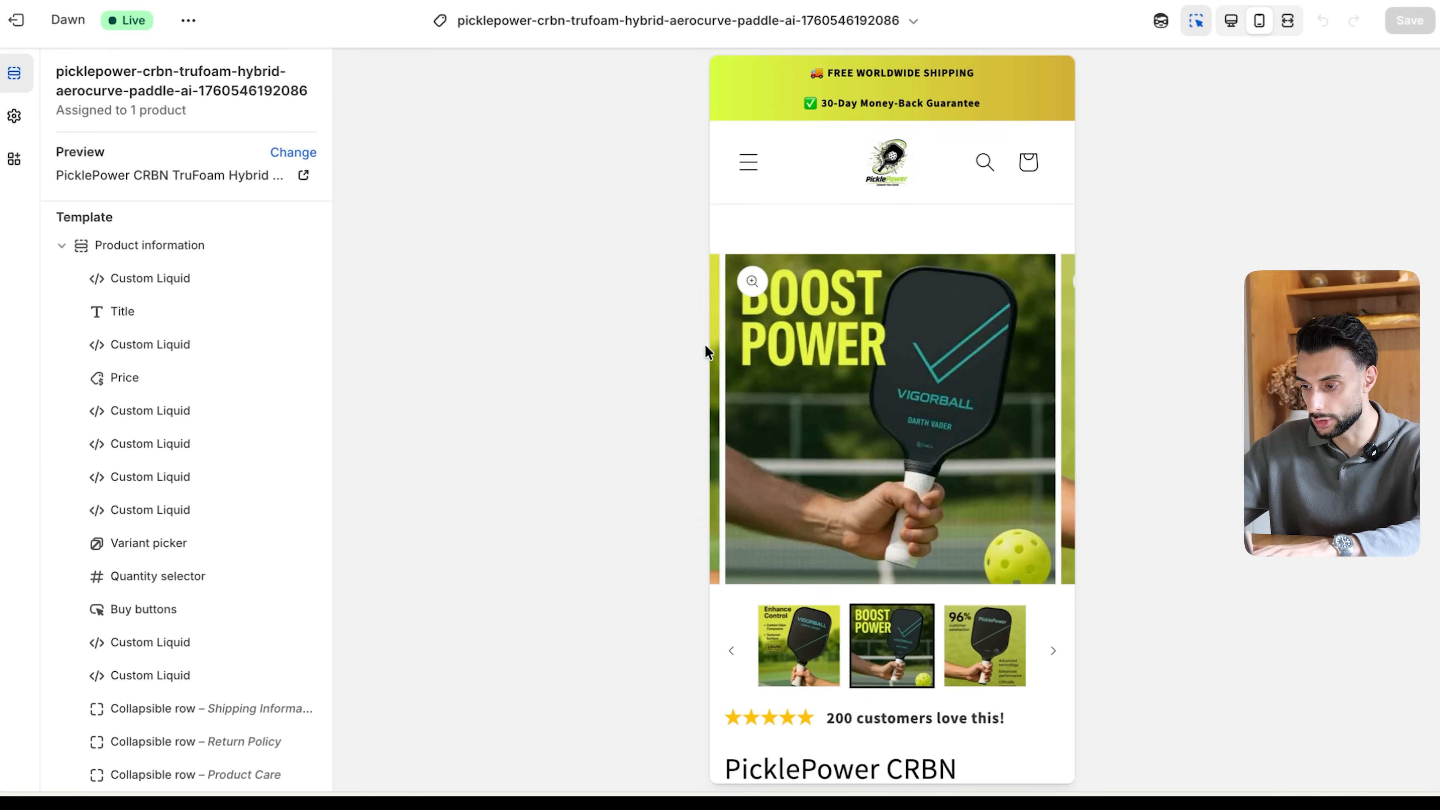
pyautogui.scroll(-15, 792, 402)
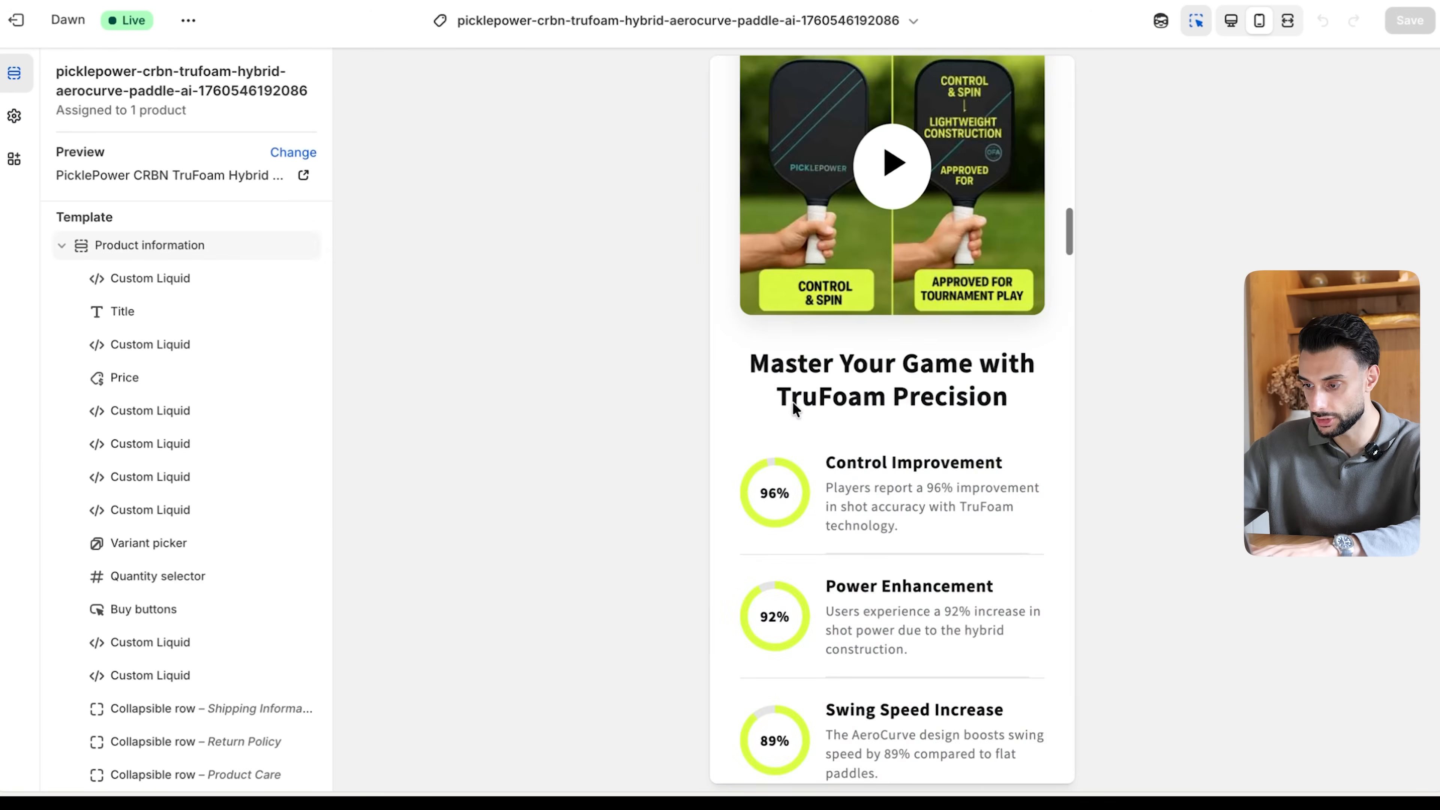
# - Remove the FREE WORLDWIDE SHIPPING item from the AI Announcement Bar and save the theme
pyautogui.scroll(15, 792, 401)
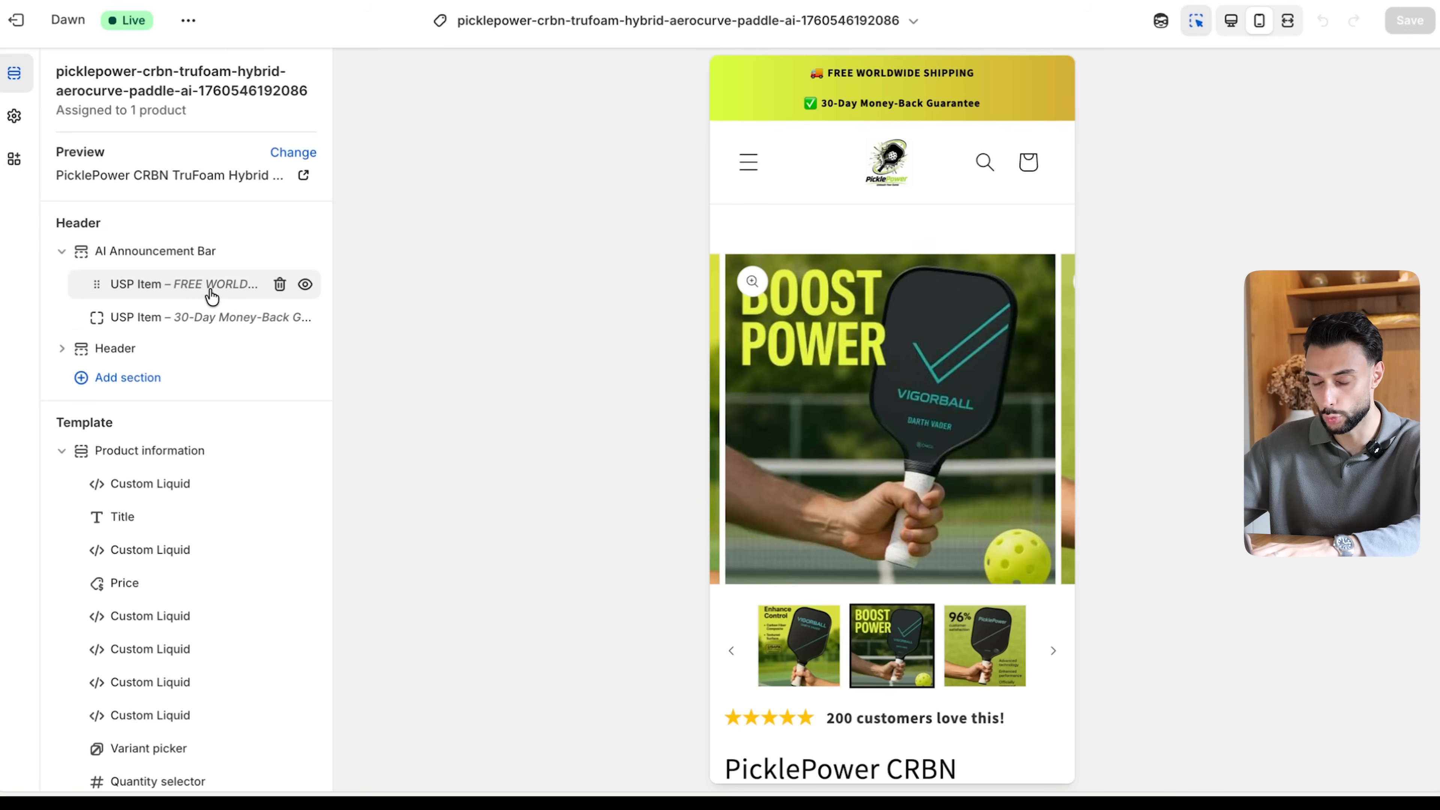
pyautogui.click(280, 283)
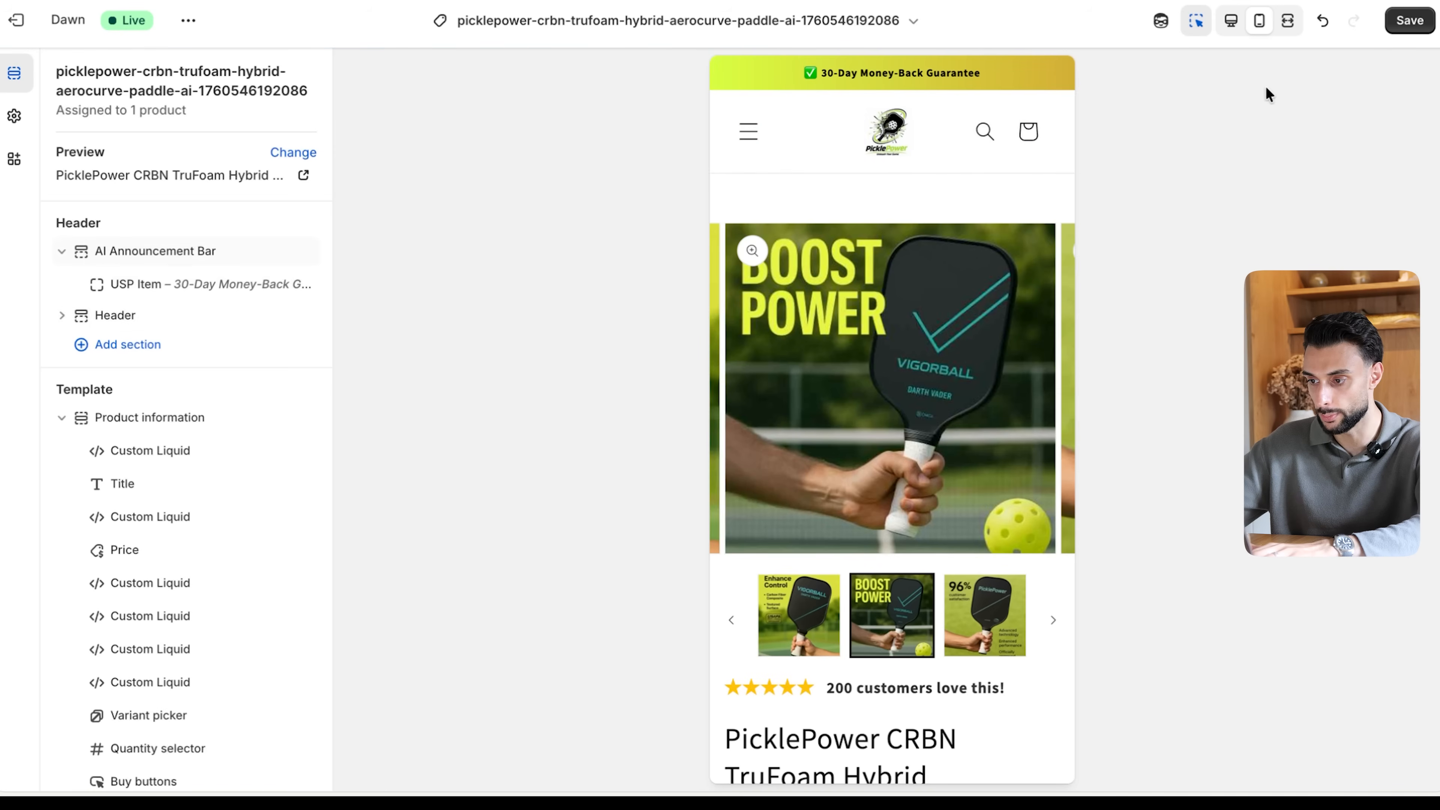
pyautogui.click(1405, 19)
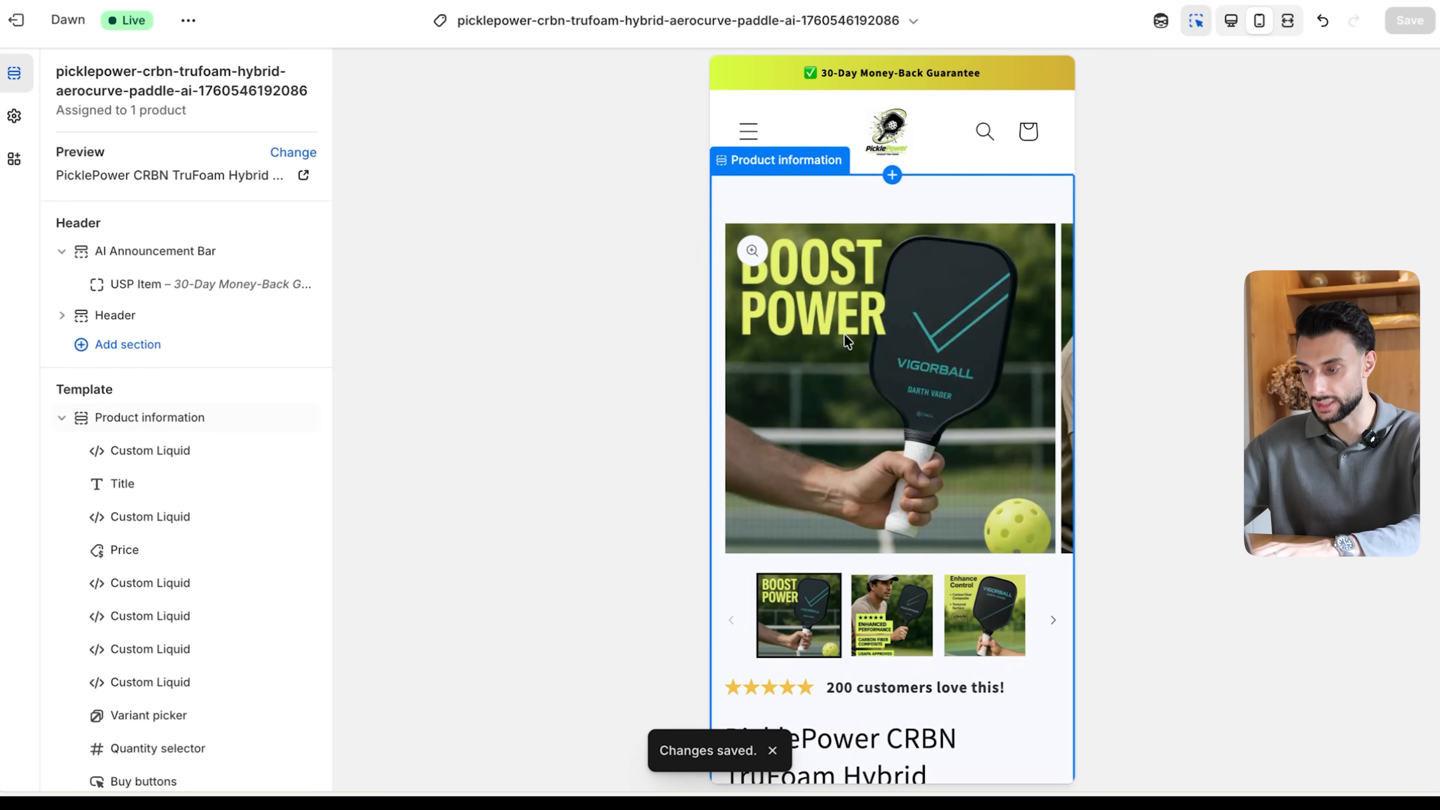
# - Clear the auto-populated image URL of the Video with Percentage section
pyautogui.scroll(-10, 863, 394)
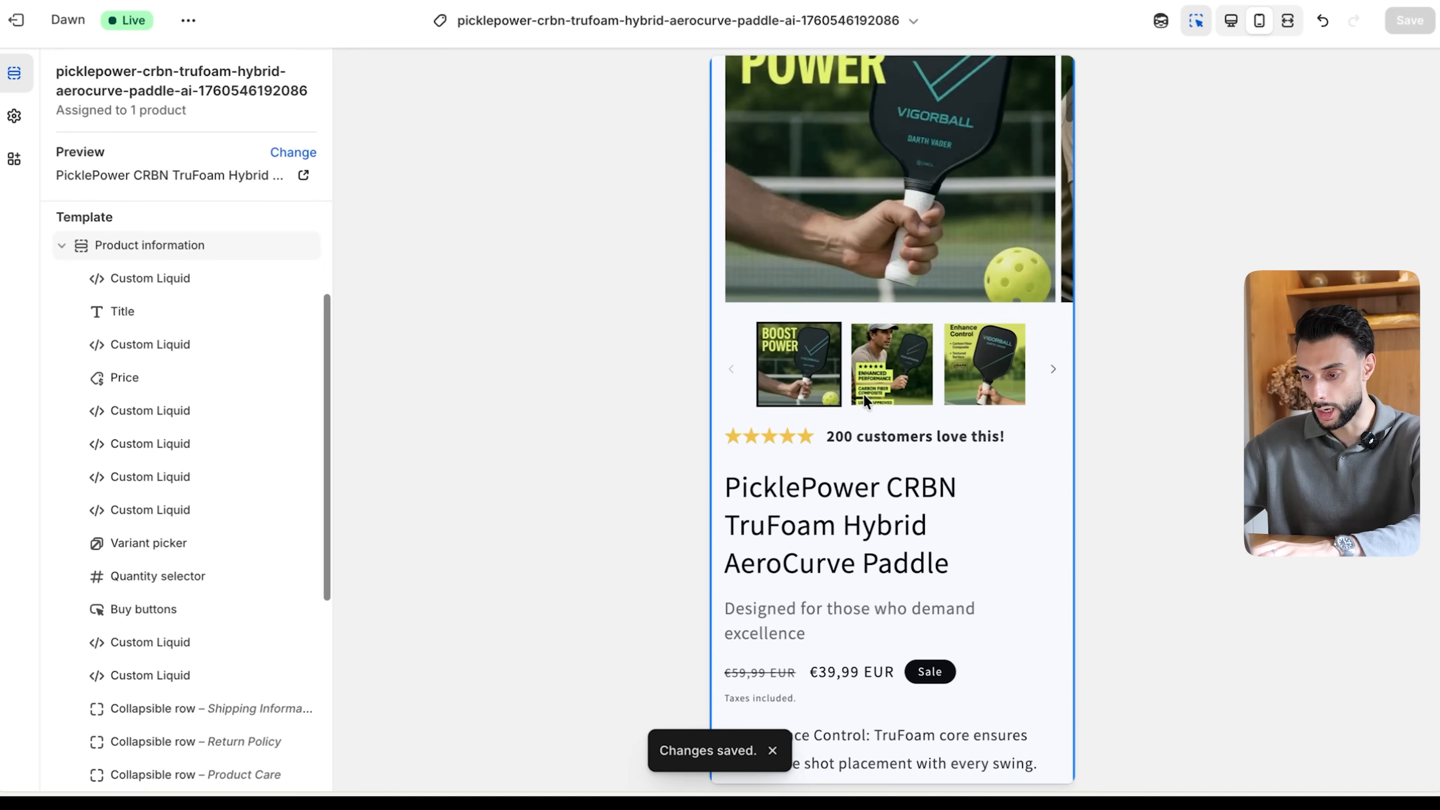
pyautogui.scroll(2, 863, 397)
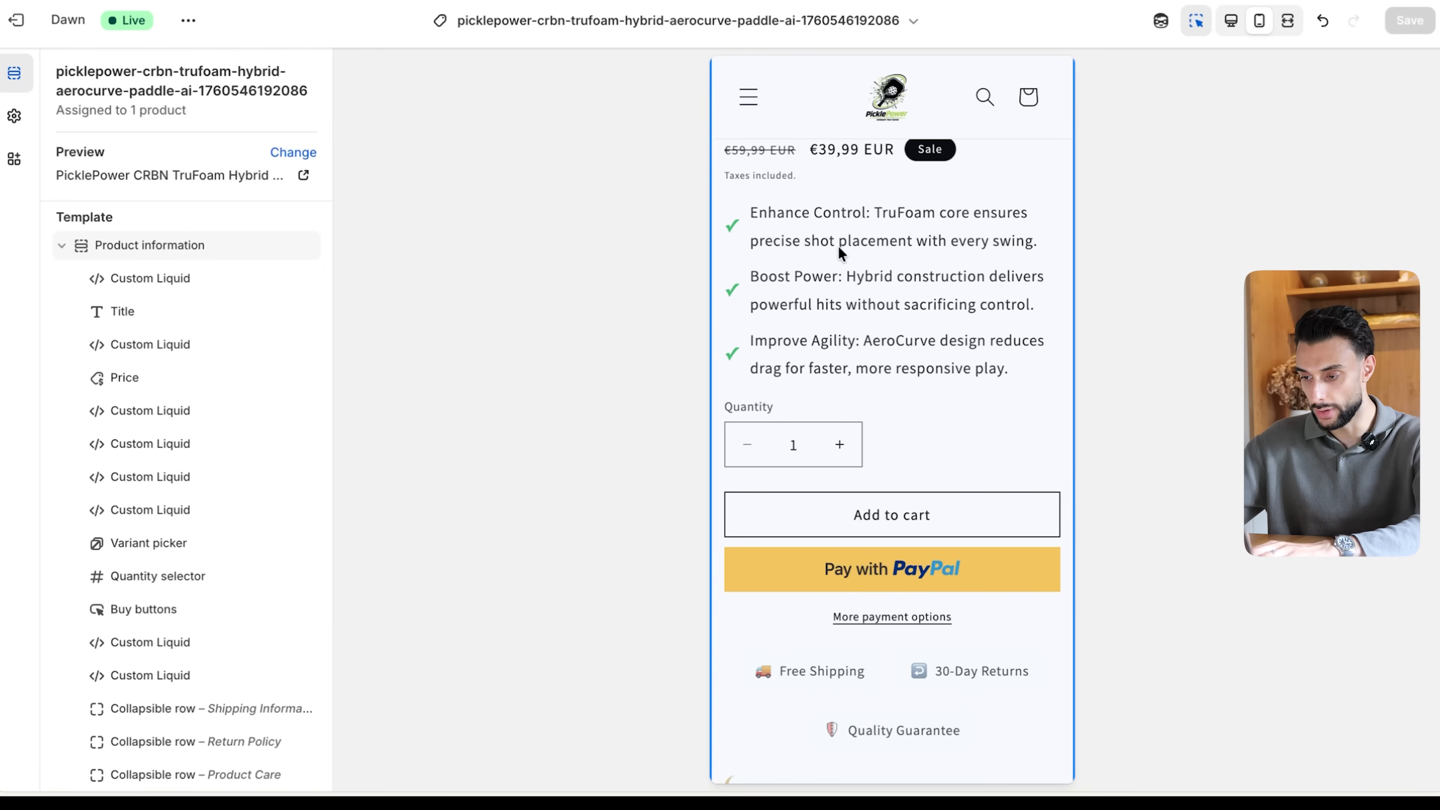
pyautogui.scroll(-12, 858, 357)
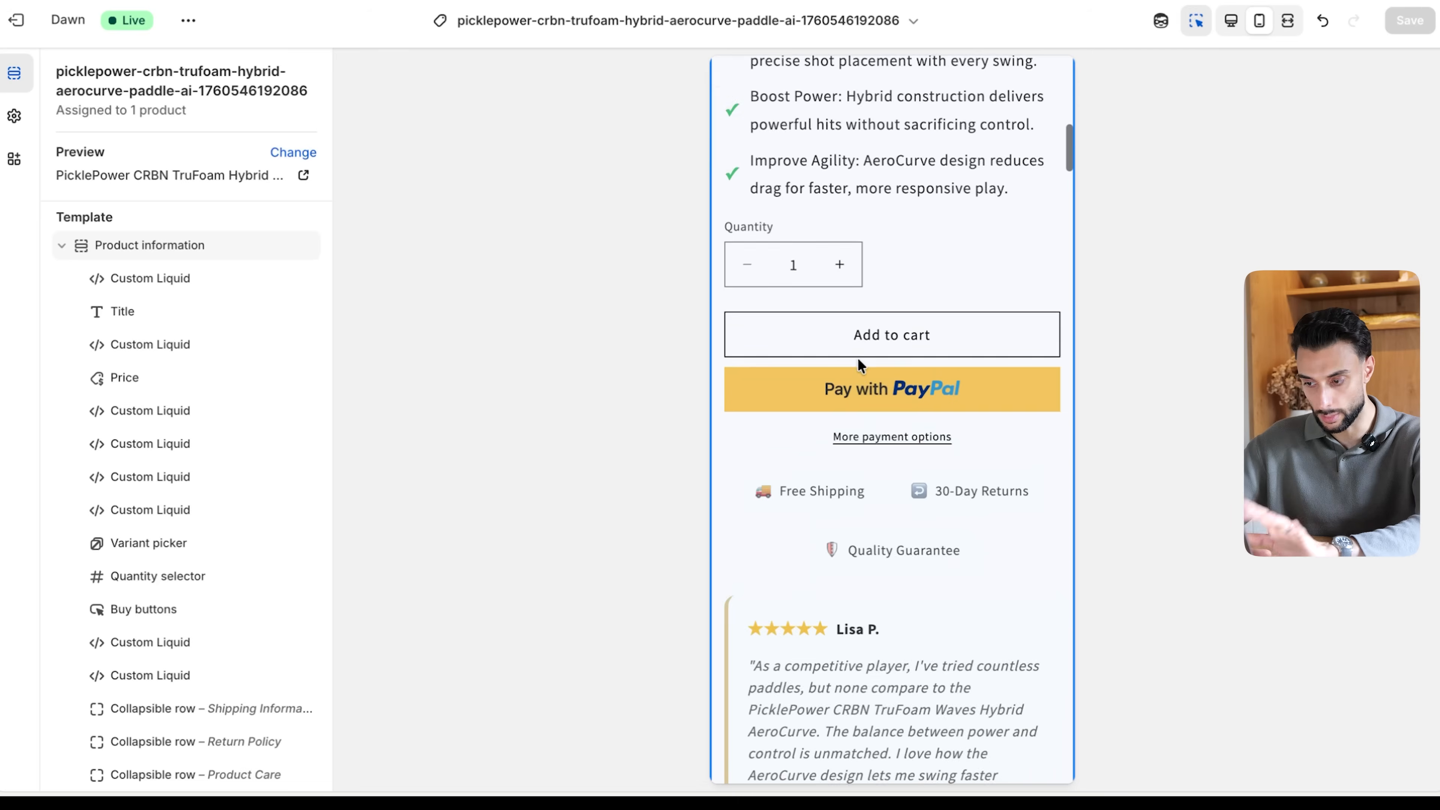
pyautogui.scroll(1, 843, 239)
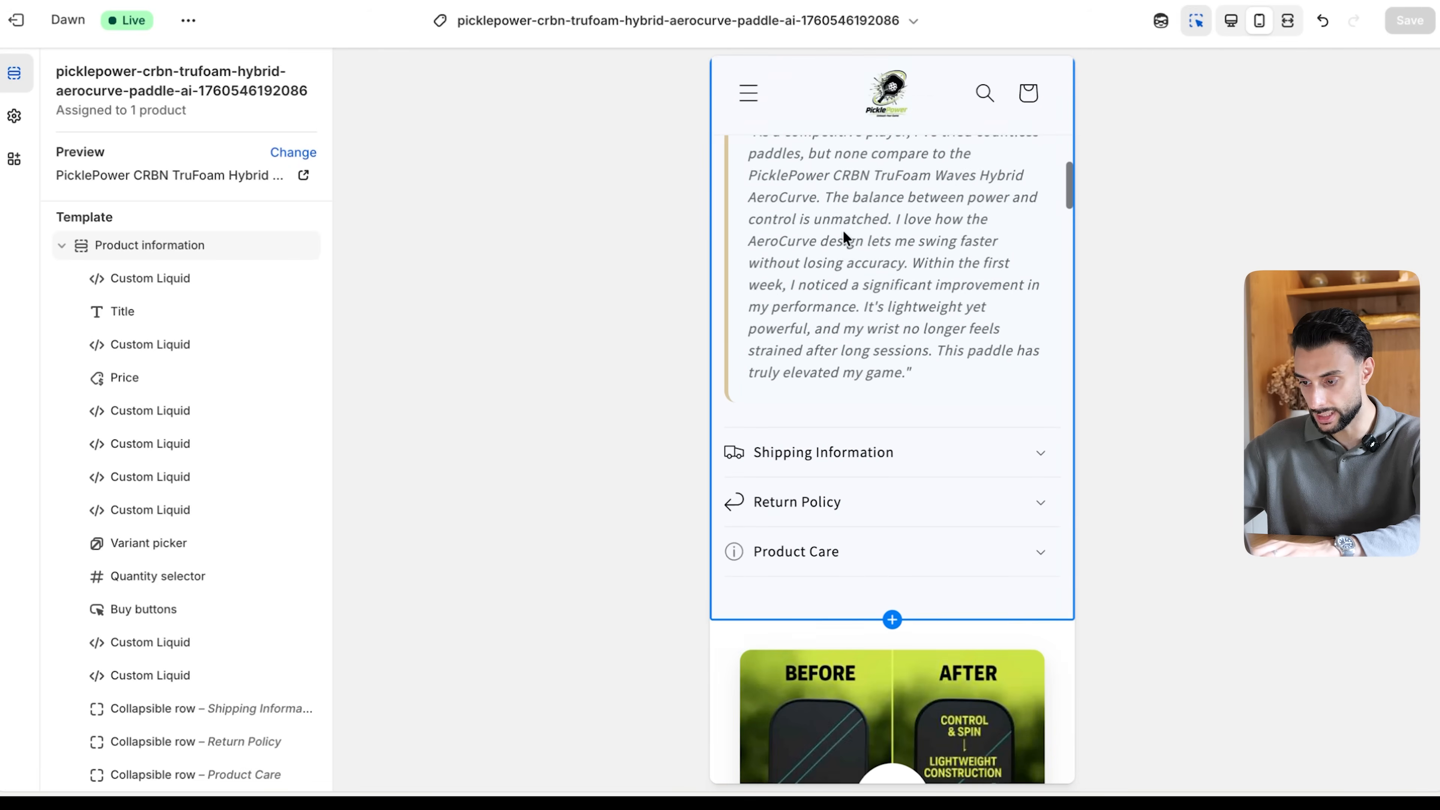
pyautogui.scroll(-8, 843, 238)
pyautogui.click(888, 376)
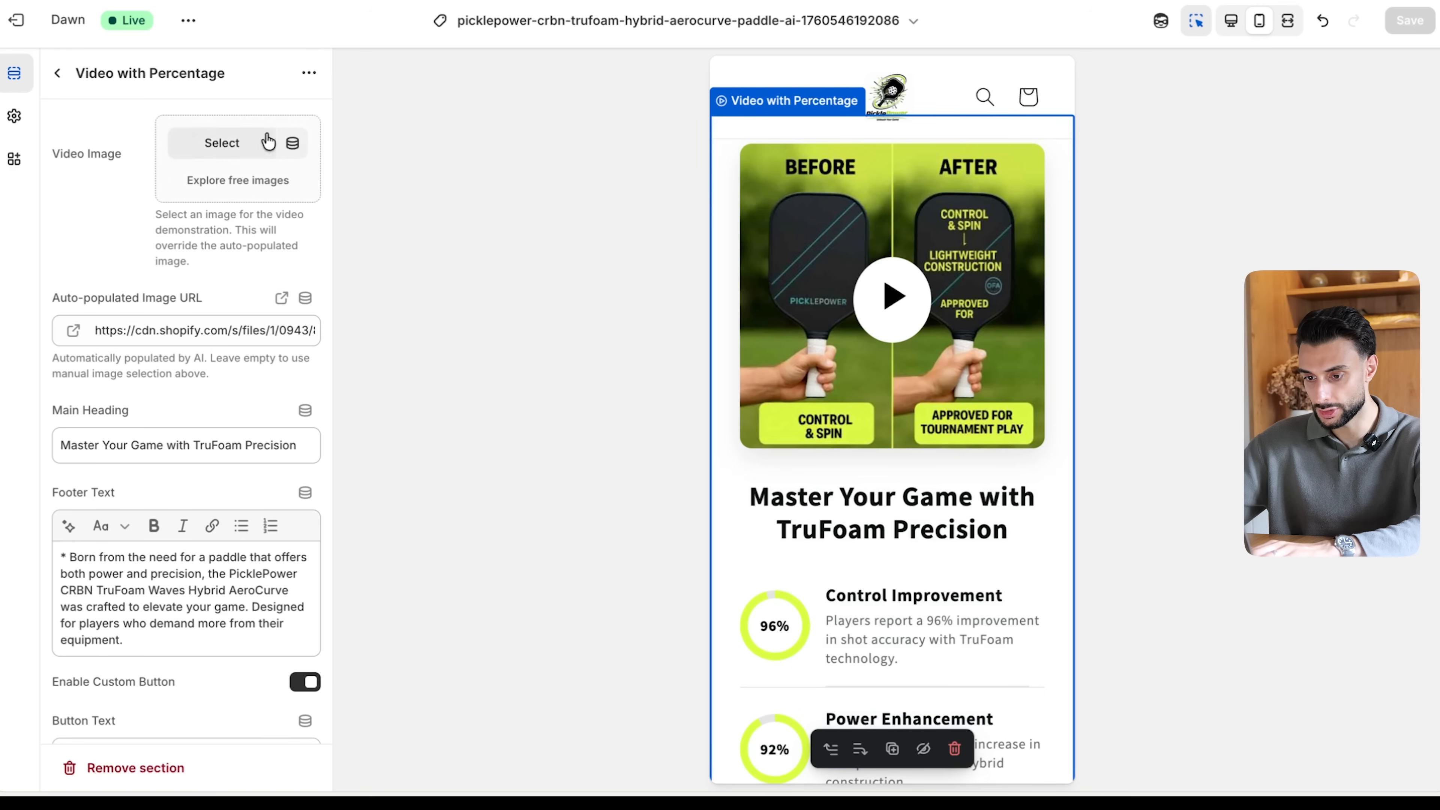
pyautogui.click(306, 330)
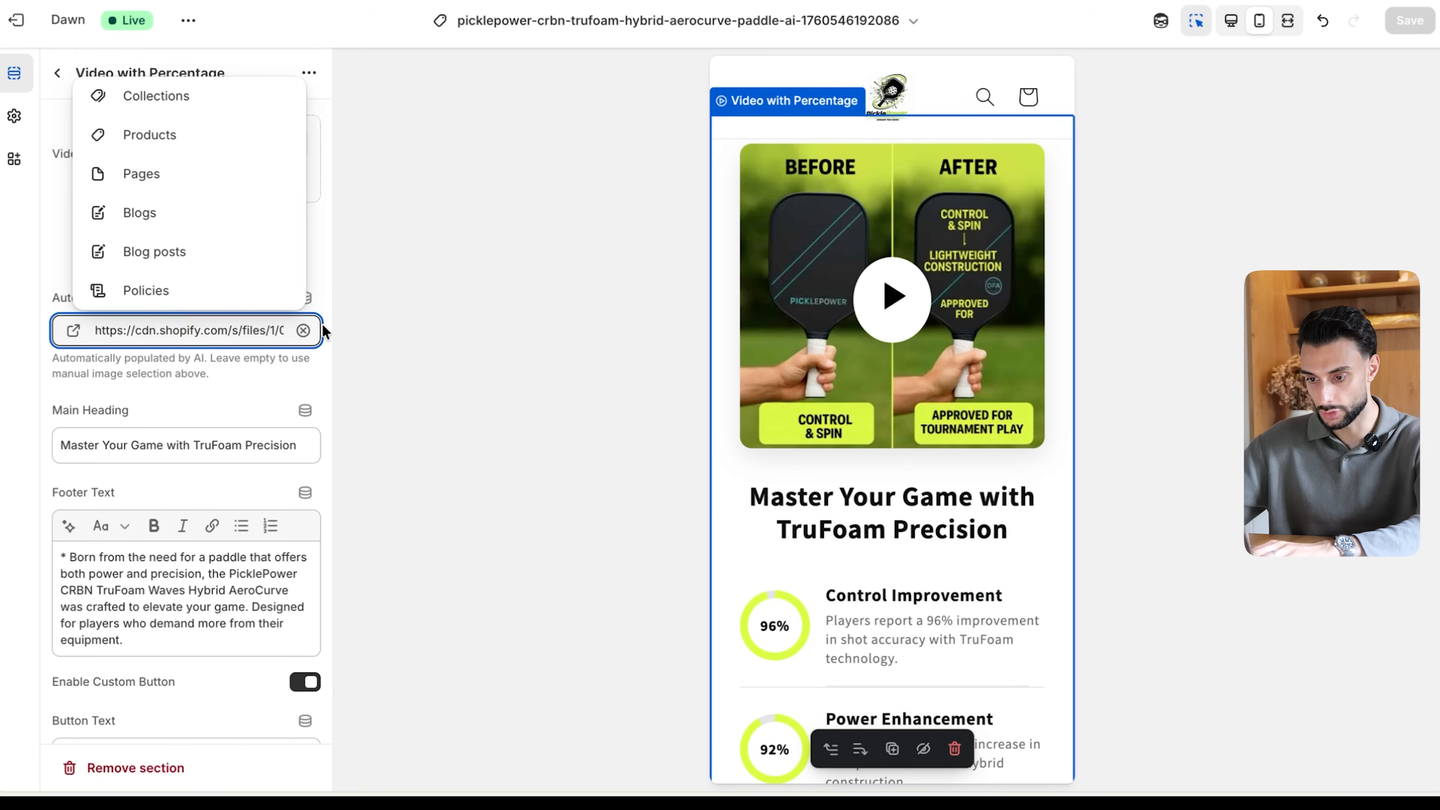
pyautogui.click(306, 330)
pyautogui.click(451, 260)
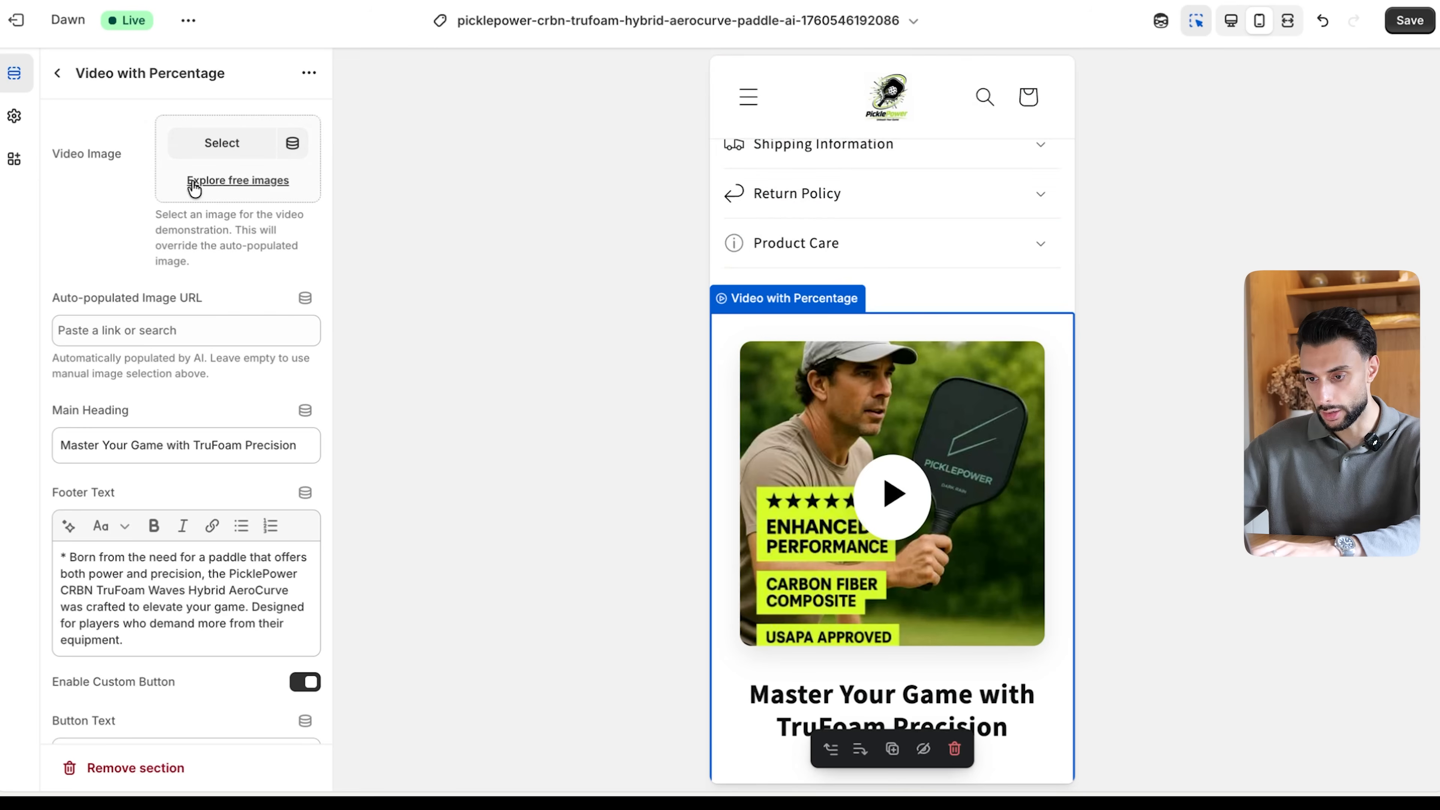
# - Choose the Enhance Control paddle picture from the store's files as the Video with Percentage section's video image
pyautogui.click(221, 142)
pyautogui.scroll(-3, 712, 404)
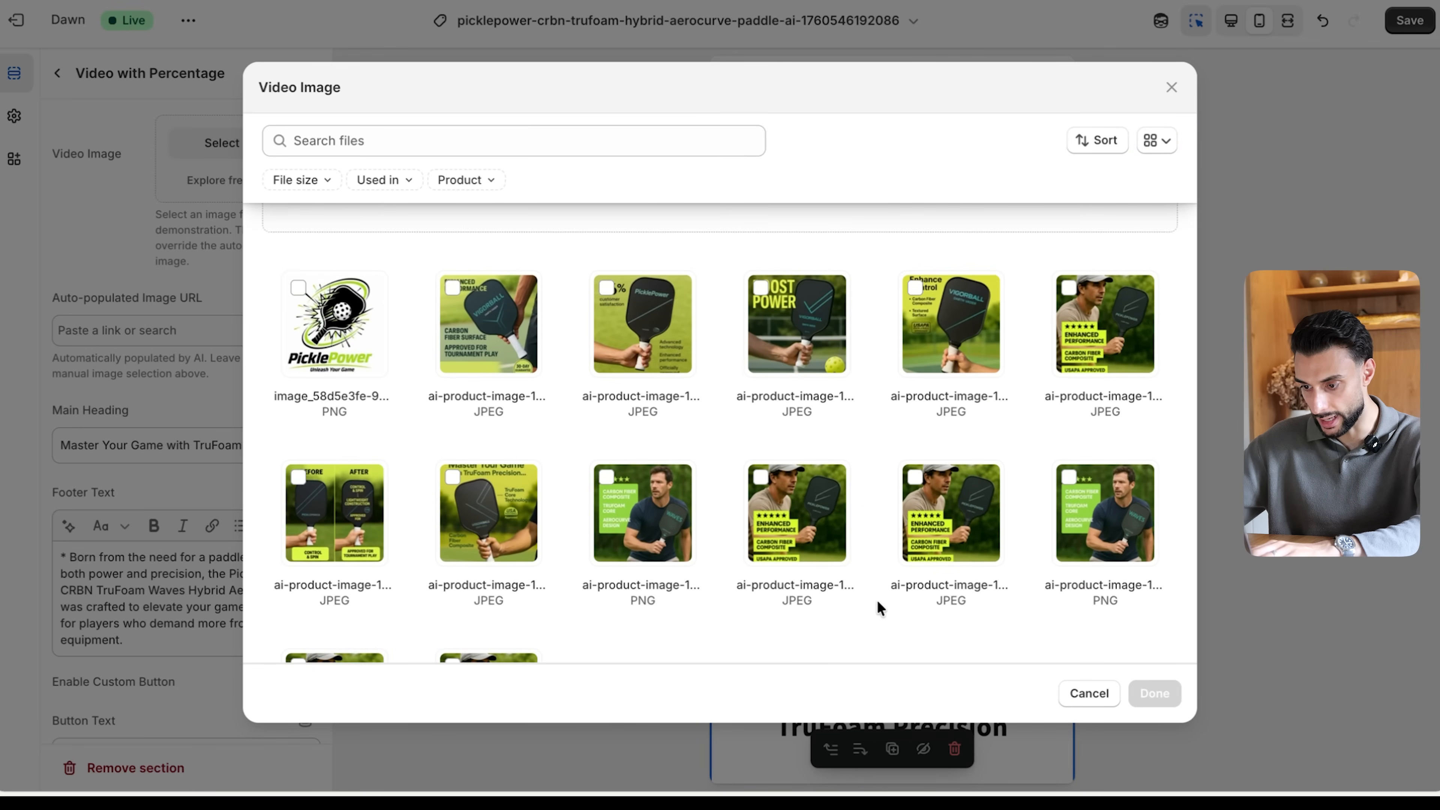
pyautogui.scroll(-1, 878, 599)
pyautogui.click(926, 358)
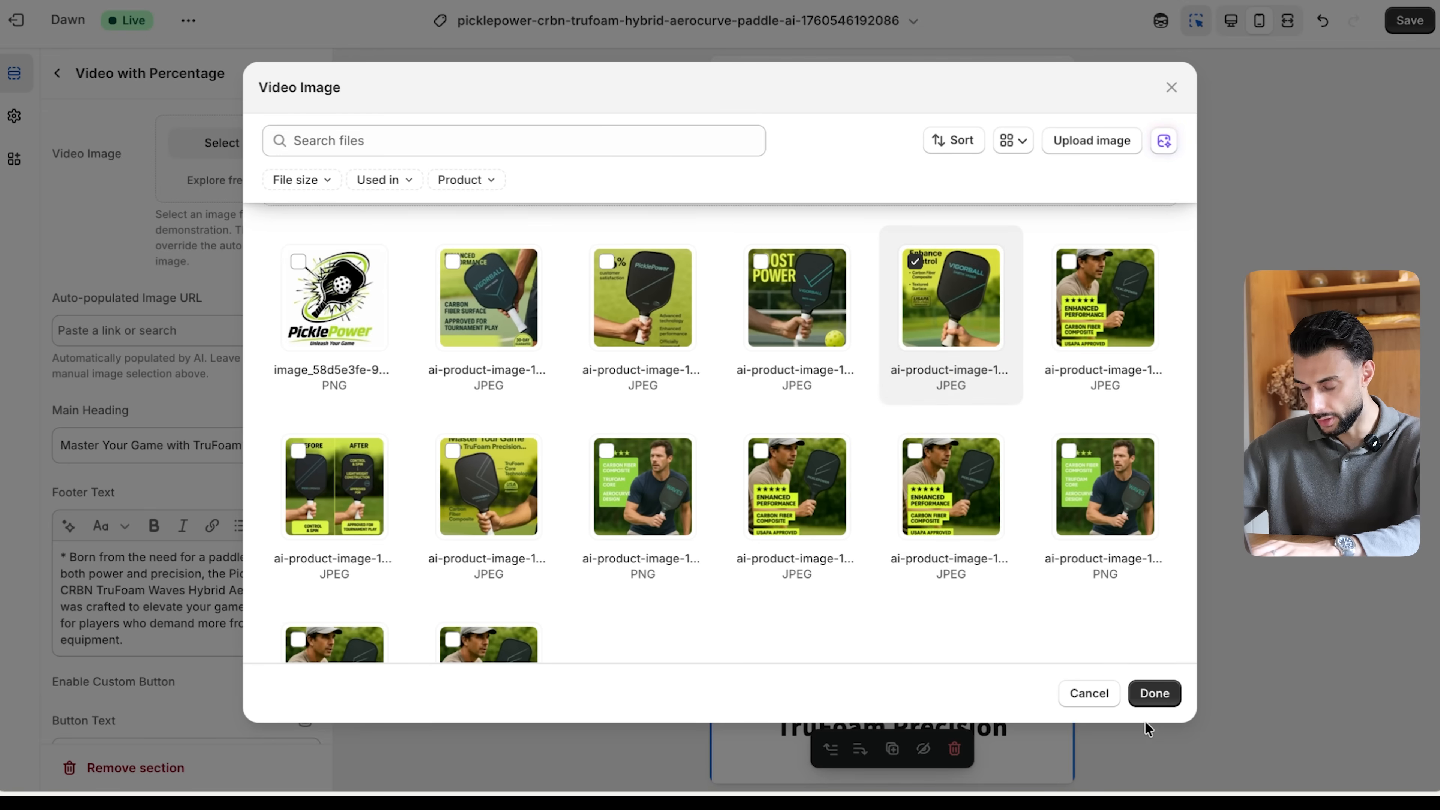
pyautogui.click(1155, 693)
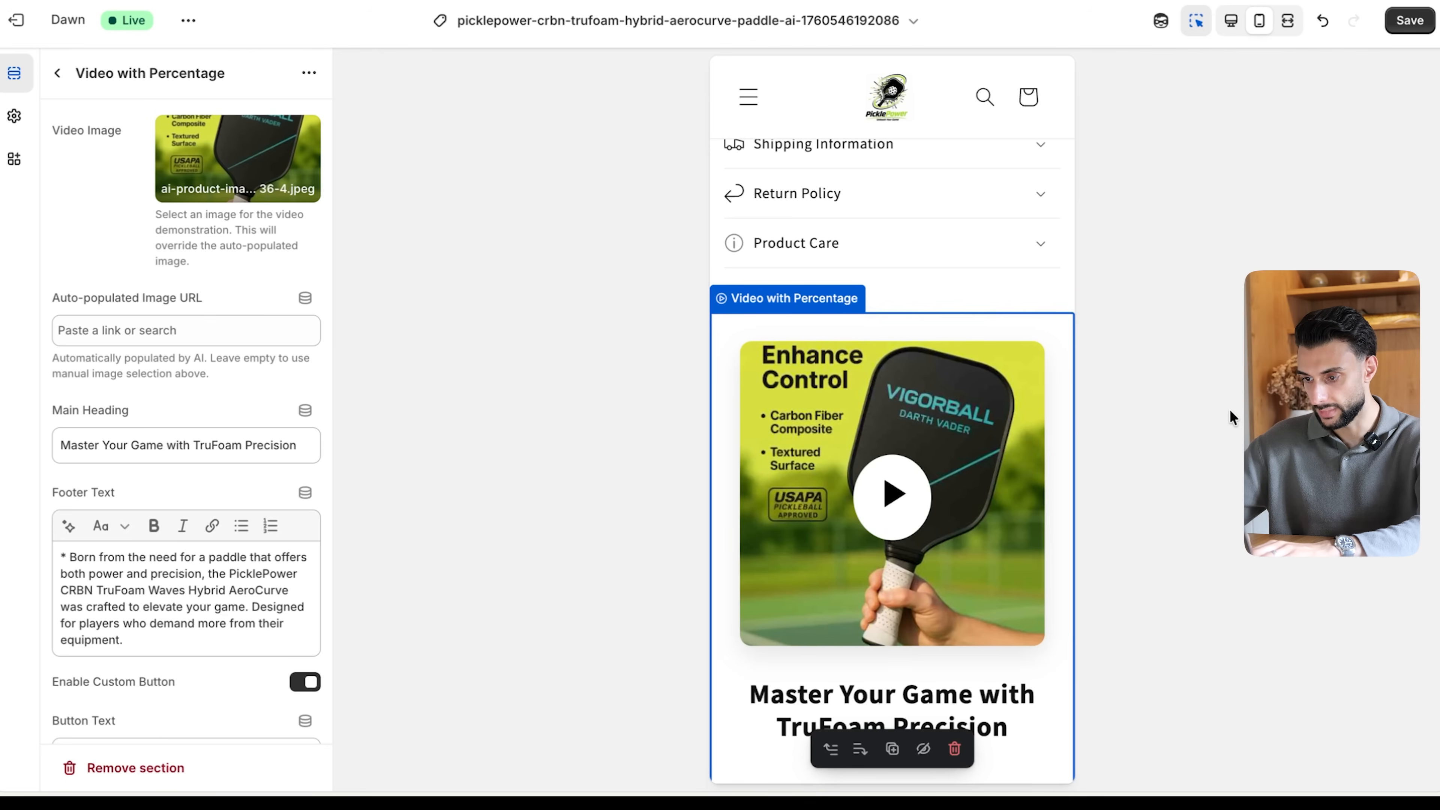
# - Delete the footer text of the Video with Percentage section and save the theme
pyautogui.scroll(10, 920, 556)
pyautogui.scroll(-6, 921, 556)
pyautogui.scroll(-8, 920, 556)
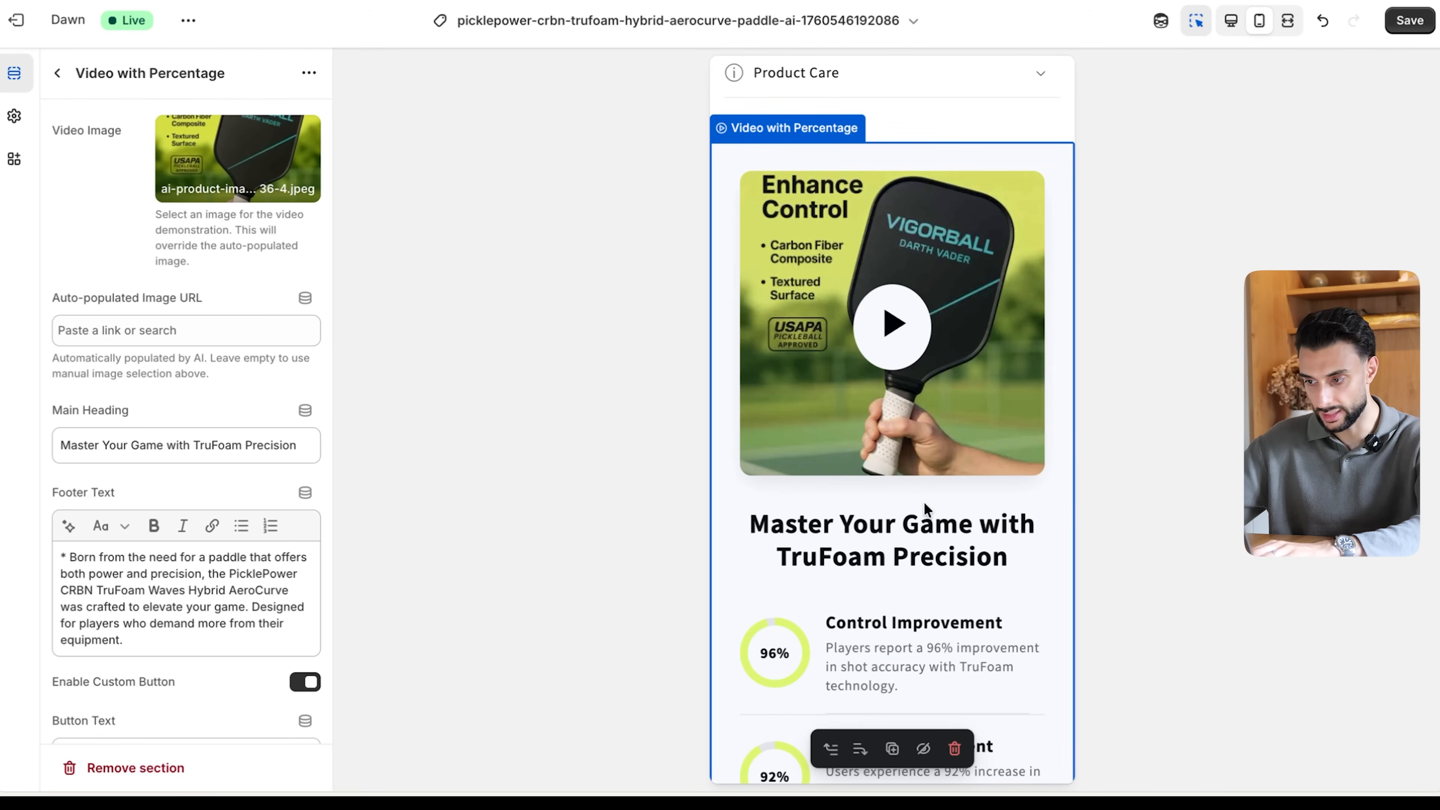
pyautogui.scroll(-5, 924, 502)
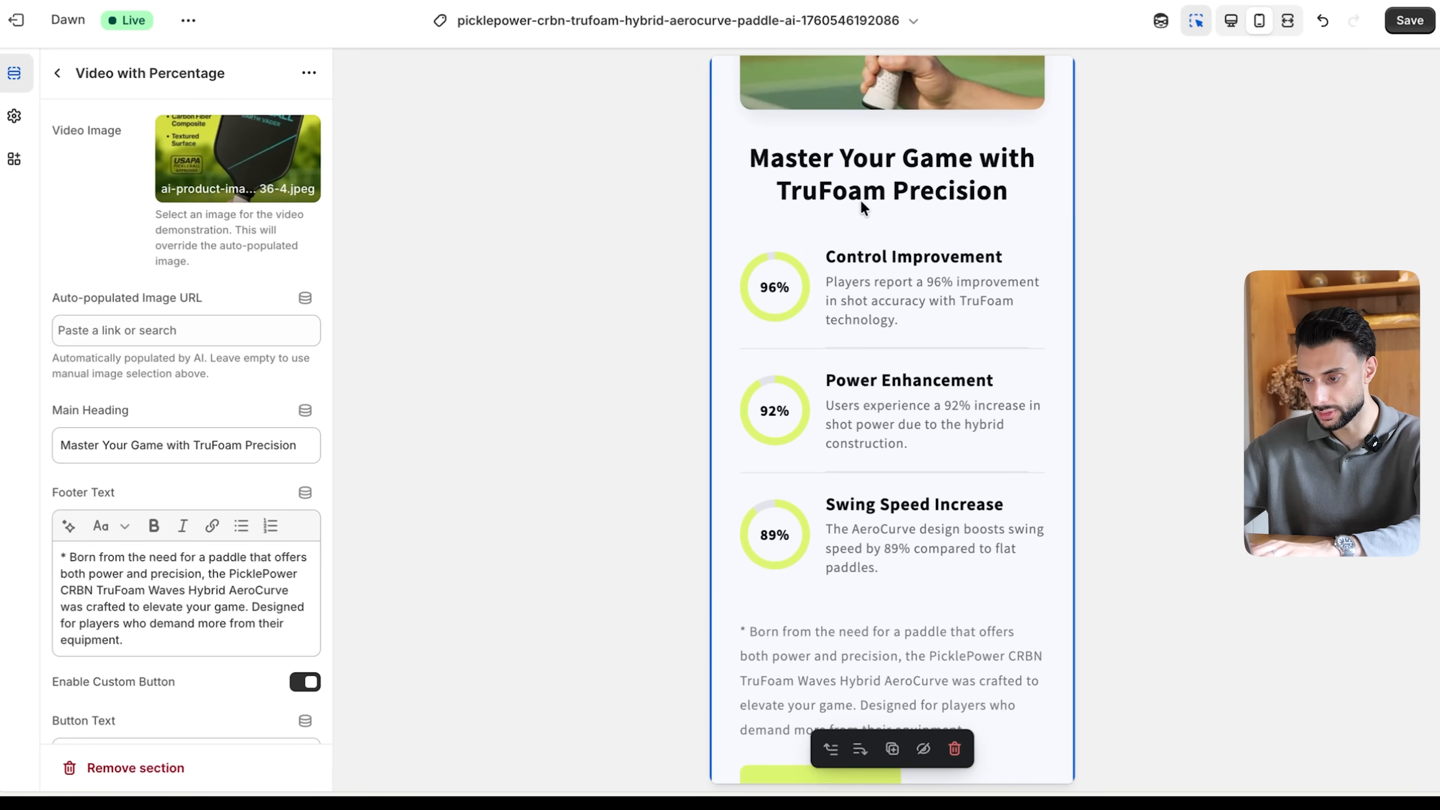
pyautogui.scroll(-1, 897, 310)
pyautogui.scroll(-1, 893, 375)
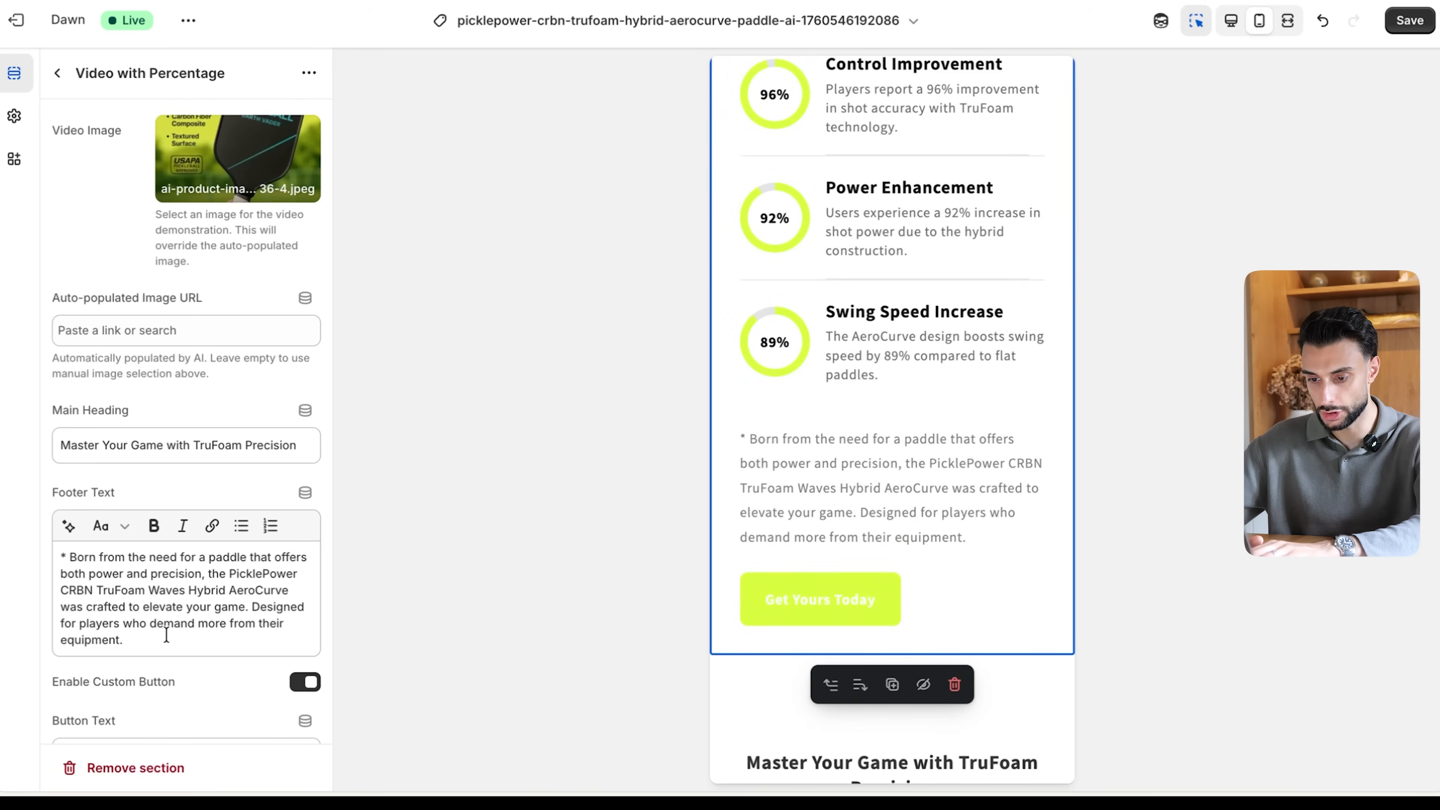
pyautogui.moveTo(141, 641); pyautogui.dragTo(3, 499)
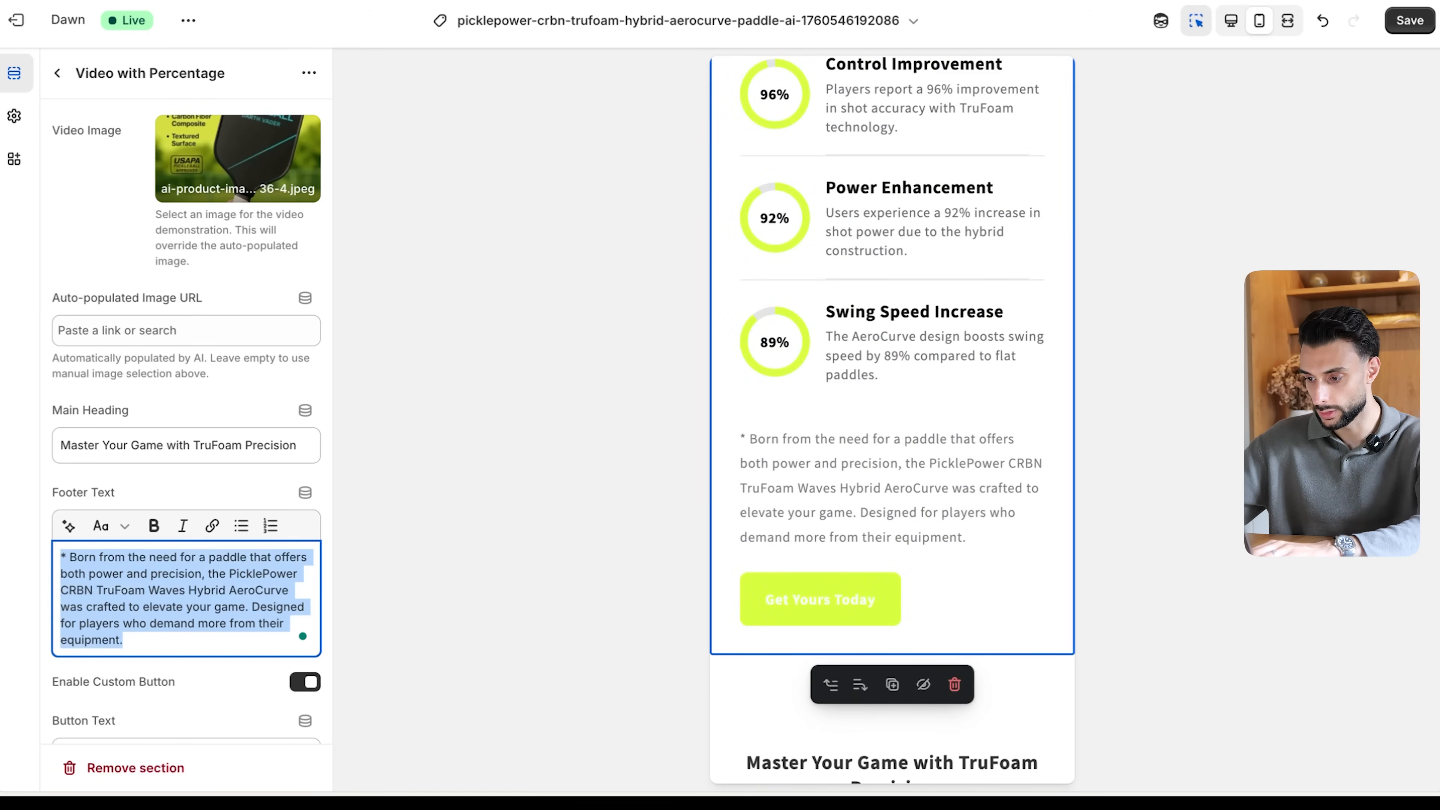
pyautogui.press('BackSpace')
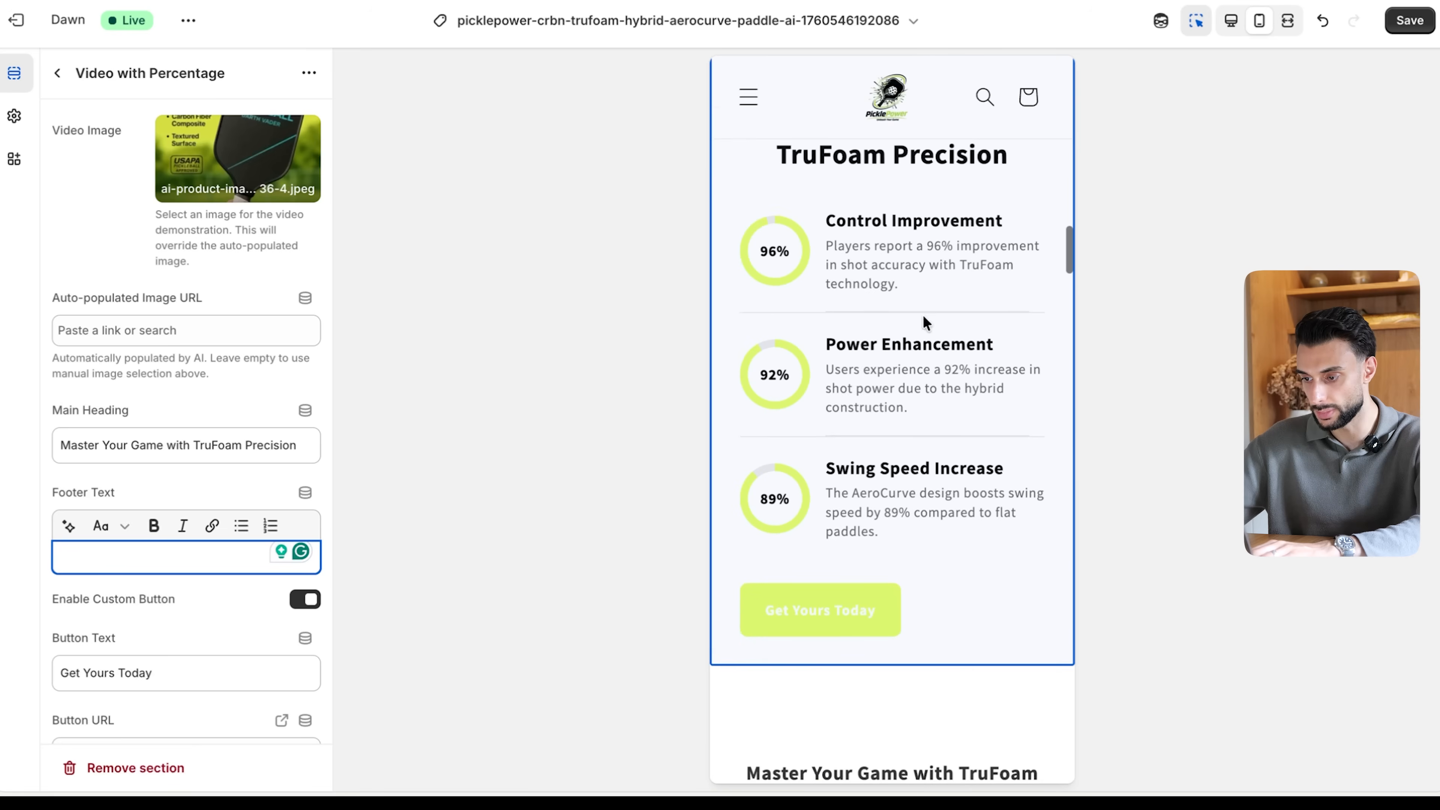
pyautogui.scroll(4, 836, 381)
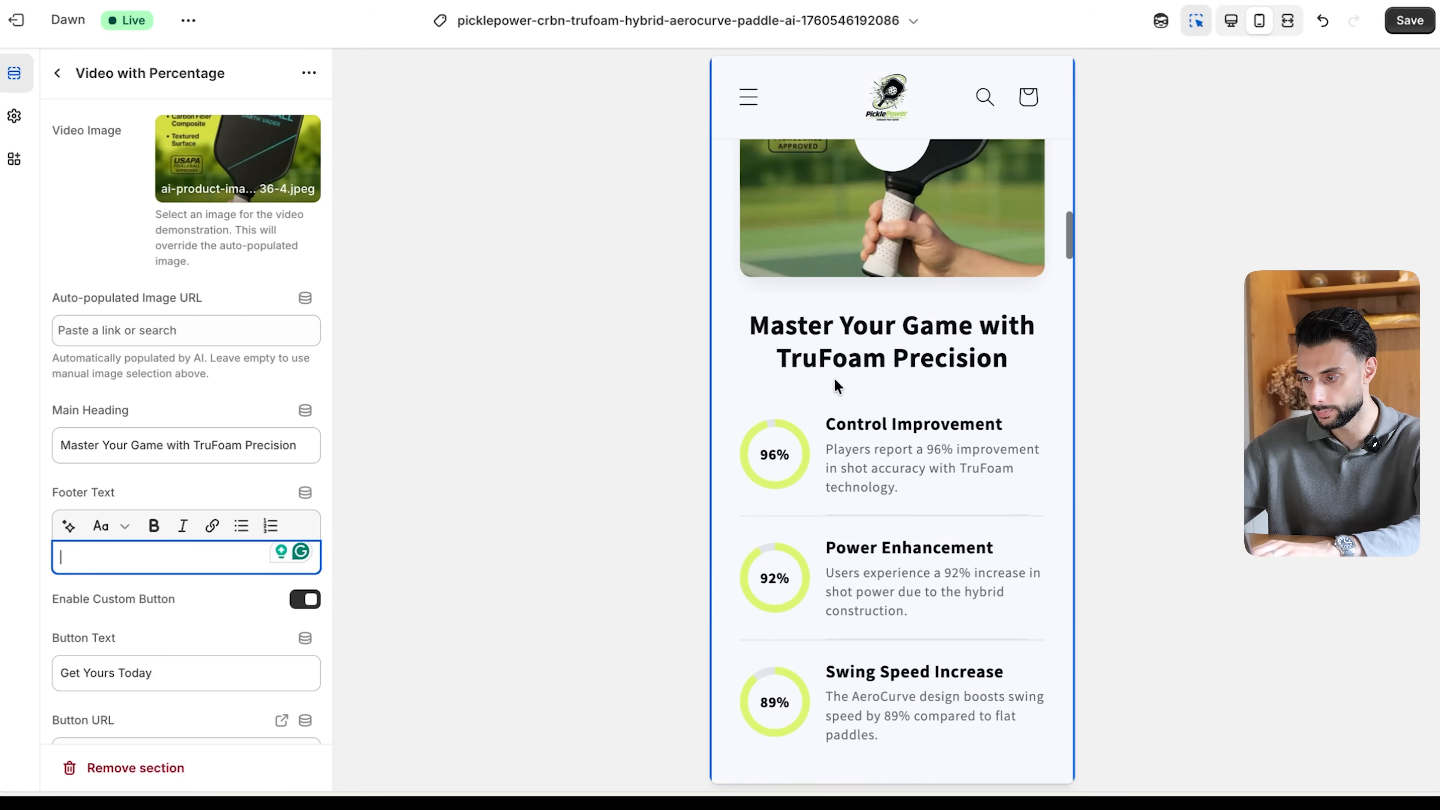
pyautogui.click(1409, 21)
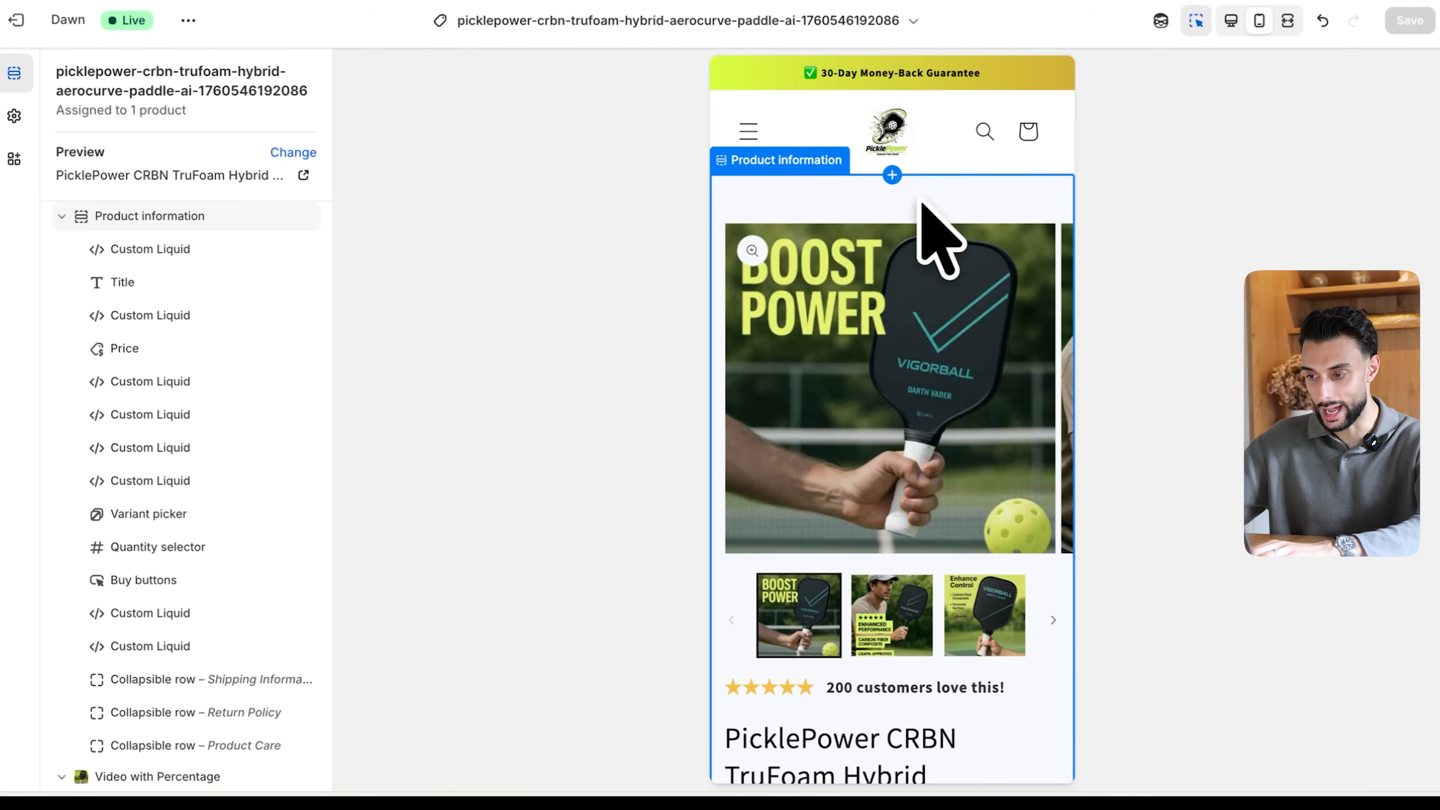
# - Set the Product information section's top padding to 0 px and save the theme
pyautogui.click(906, 236)
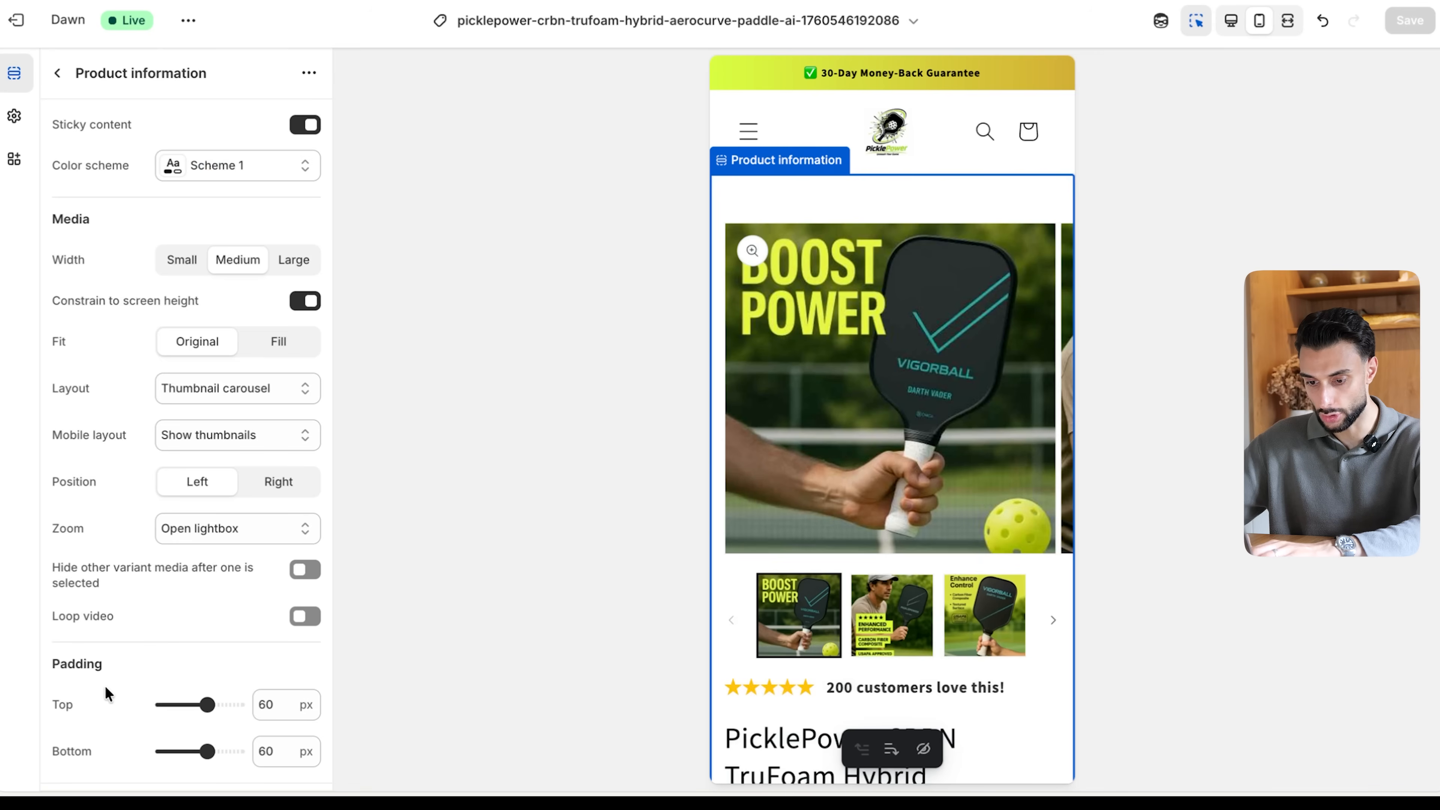
pyautogui.moveTo(202, 703); pyautogui.dragTo(132, 701)
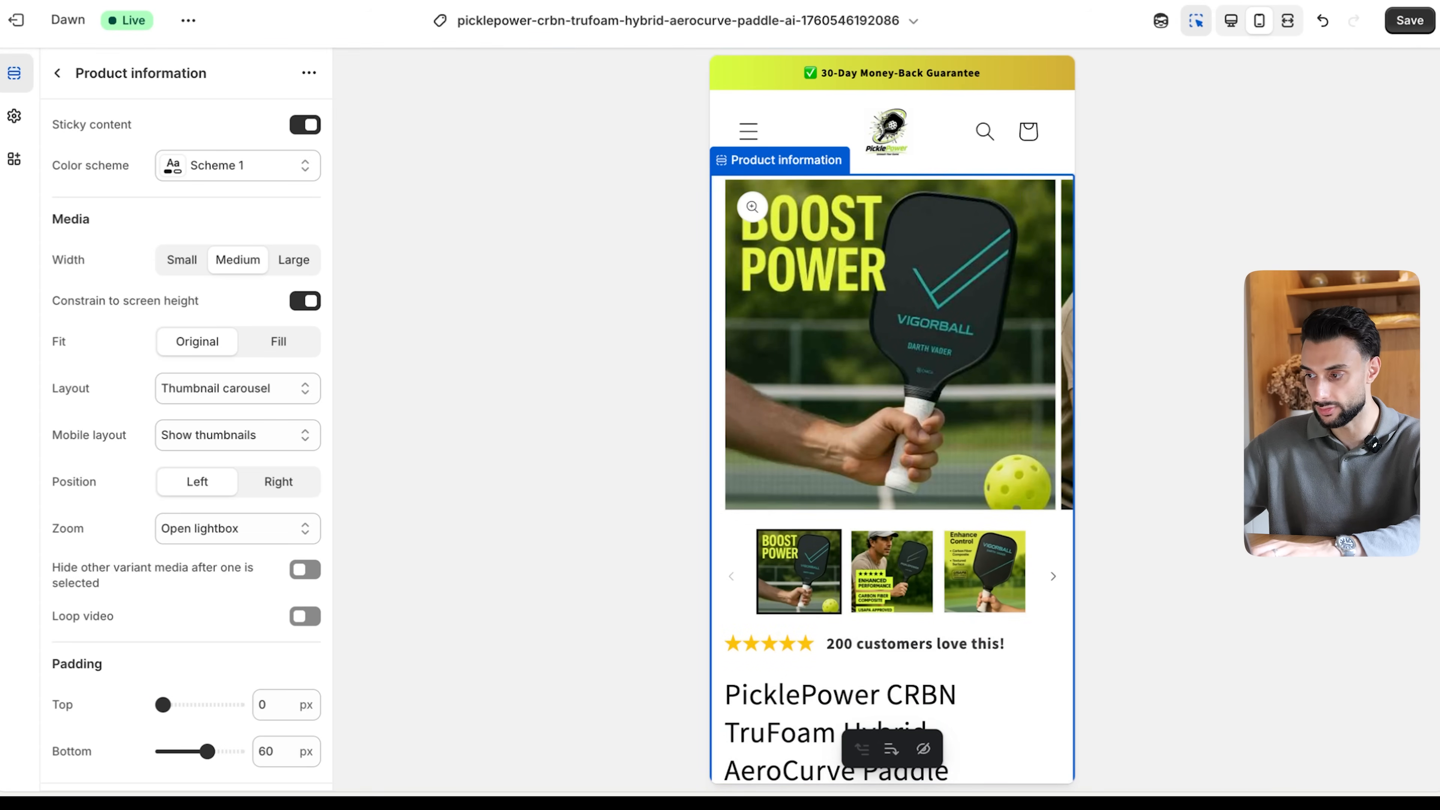
pyautogui.click(1410, 20)
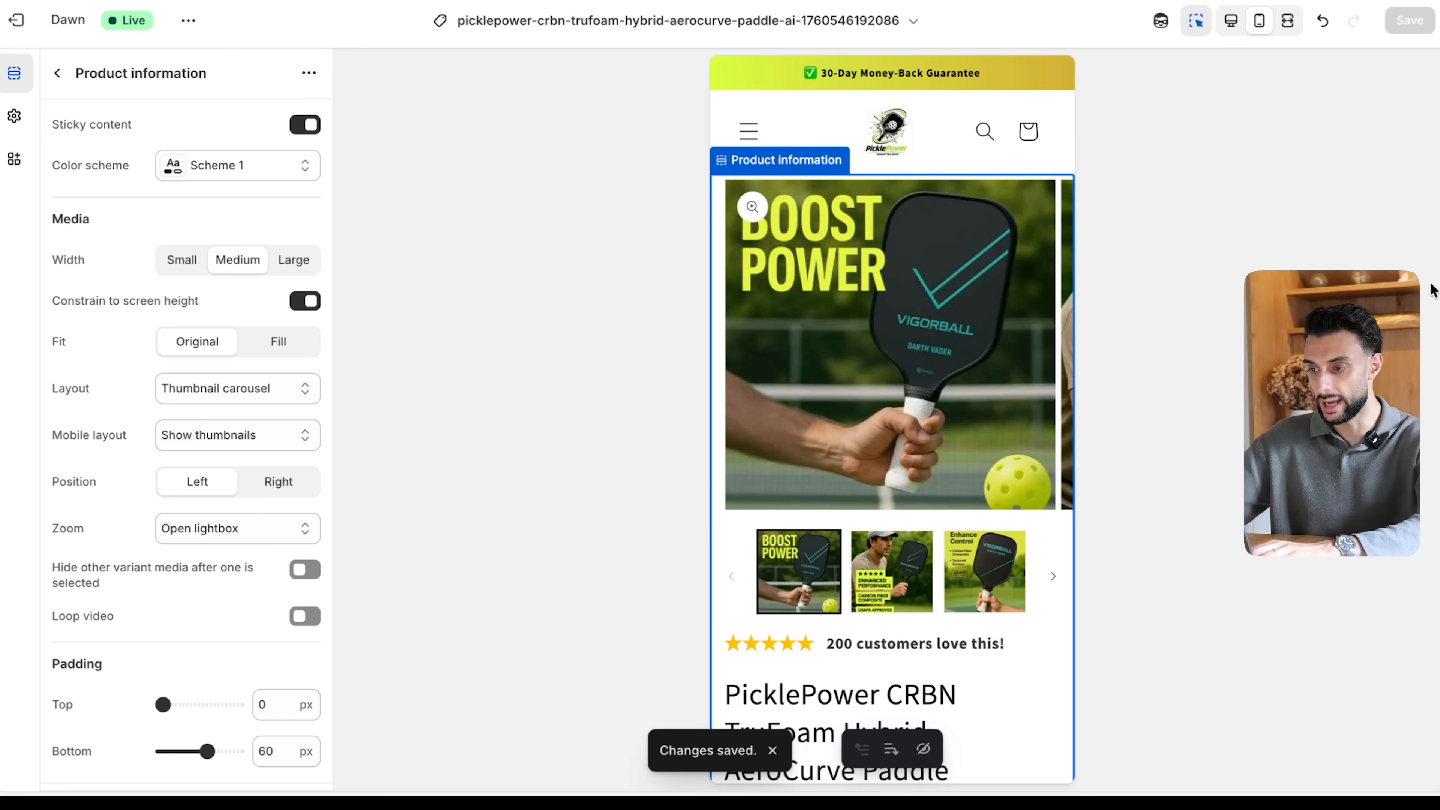
# - Remove the Trusted Brand and Great Value feature rows from the AI Comparison Table
pyautogui.scroll(-15, 928, 442)
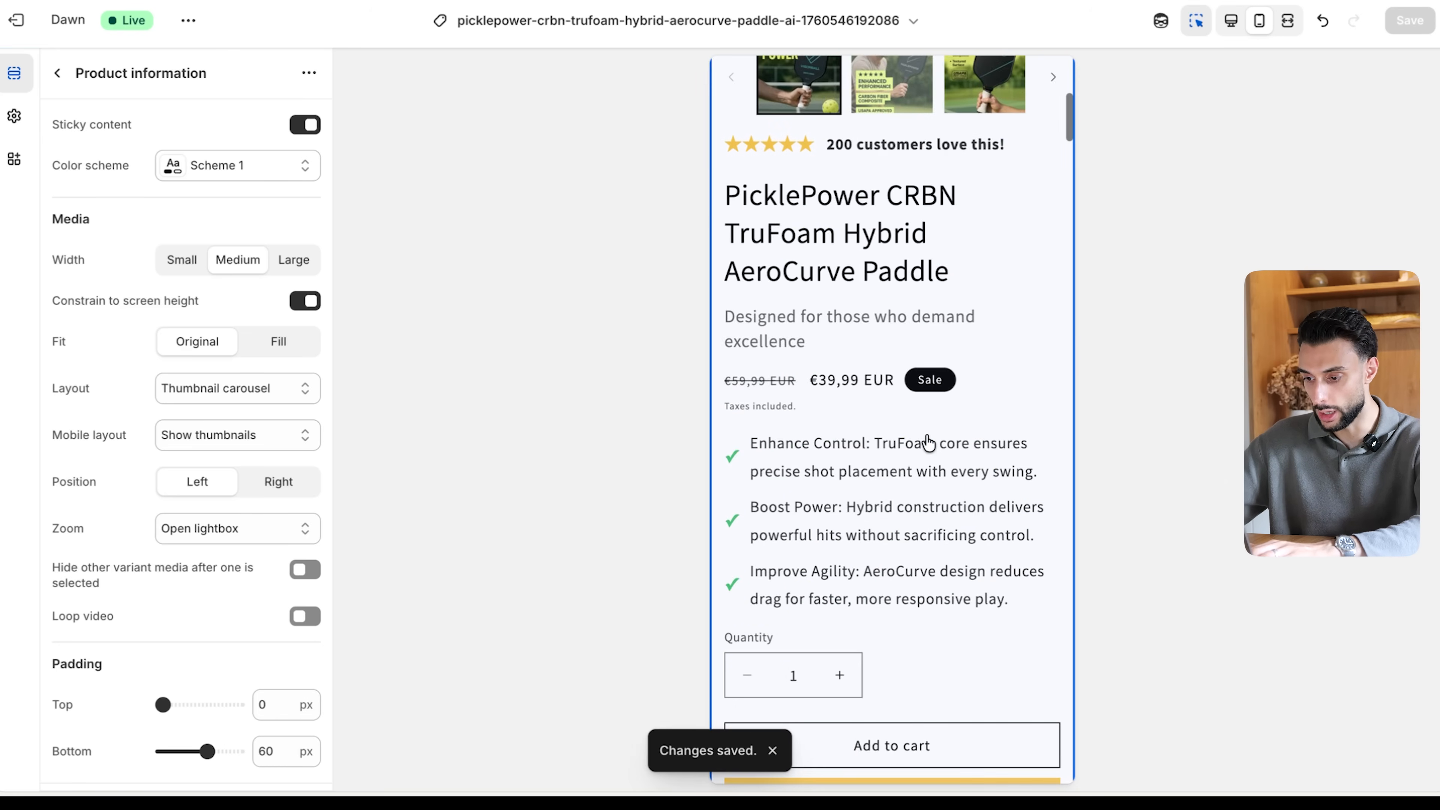
pyautogui.scroll(-10, 928, 442)
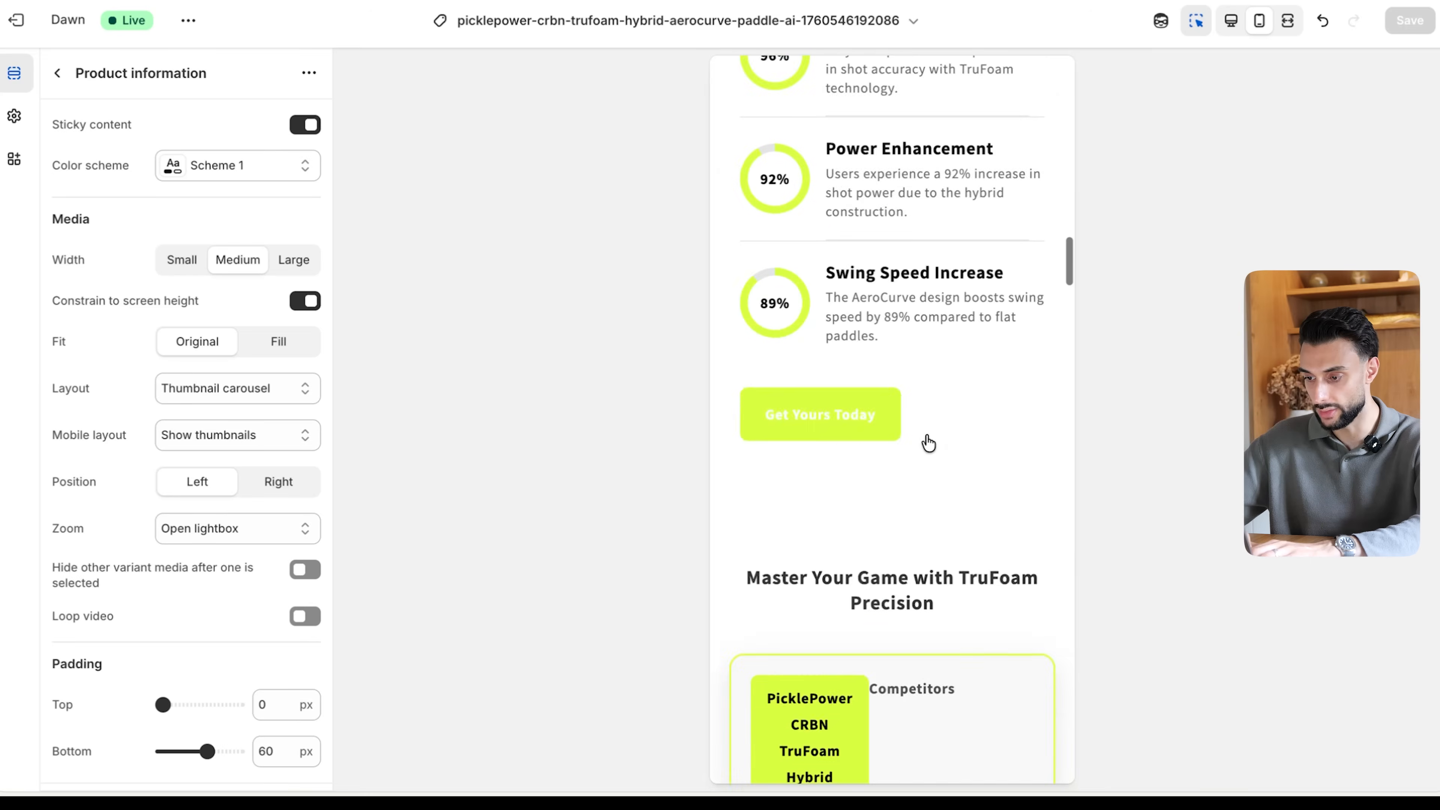
pyautogui.scroll(3, 928, 442)
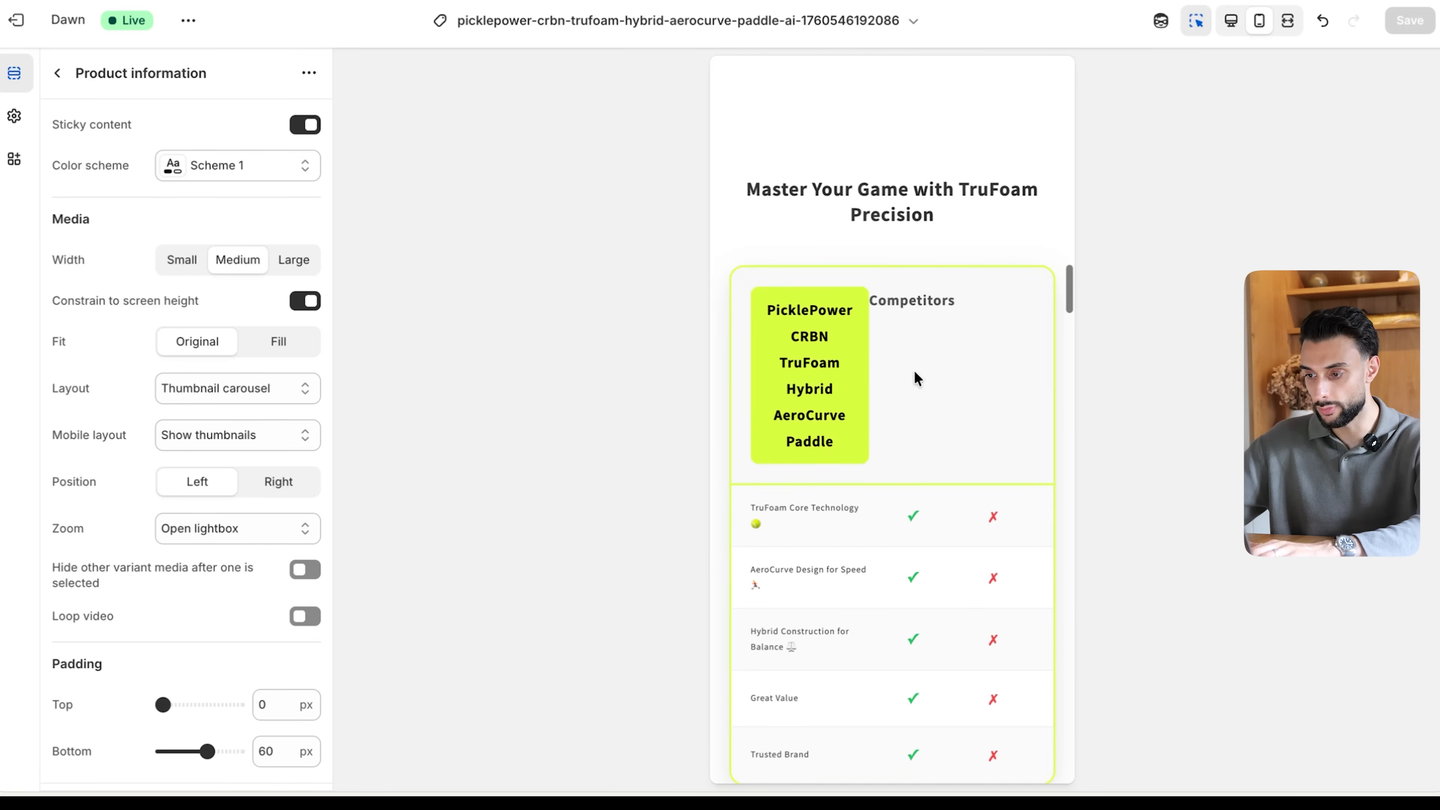
pyautogui.click(883, 208)
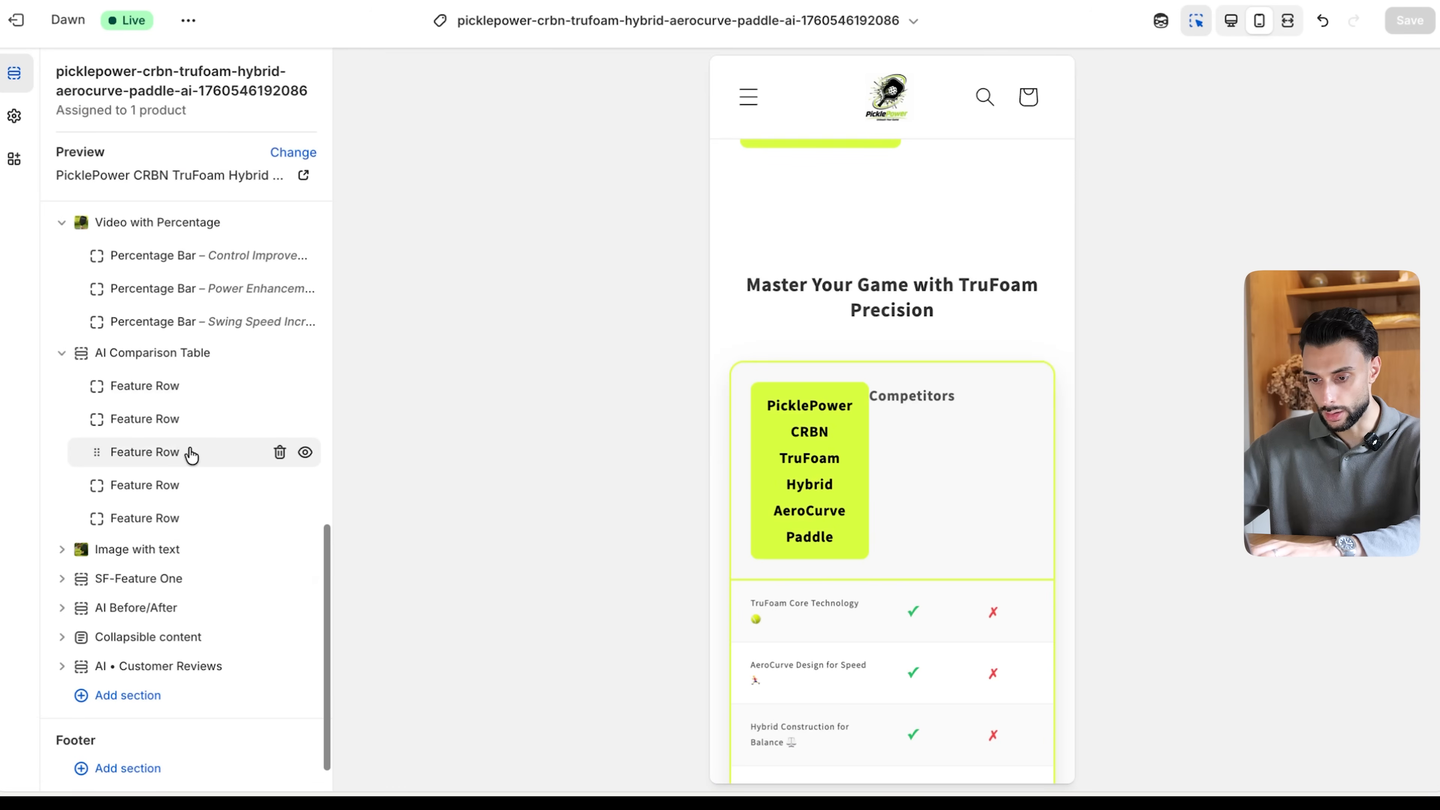
pyautogui.scroll(1, 211, 536)
pyautogui.scroll(-2, 189, 412)
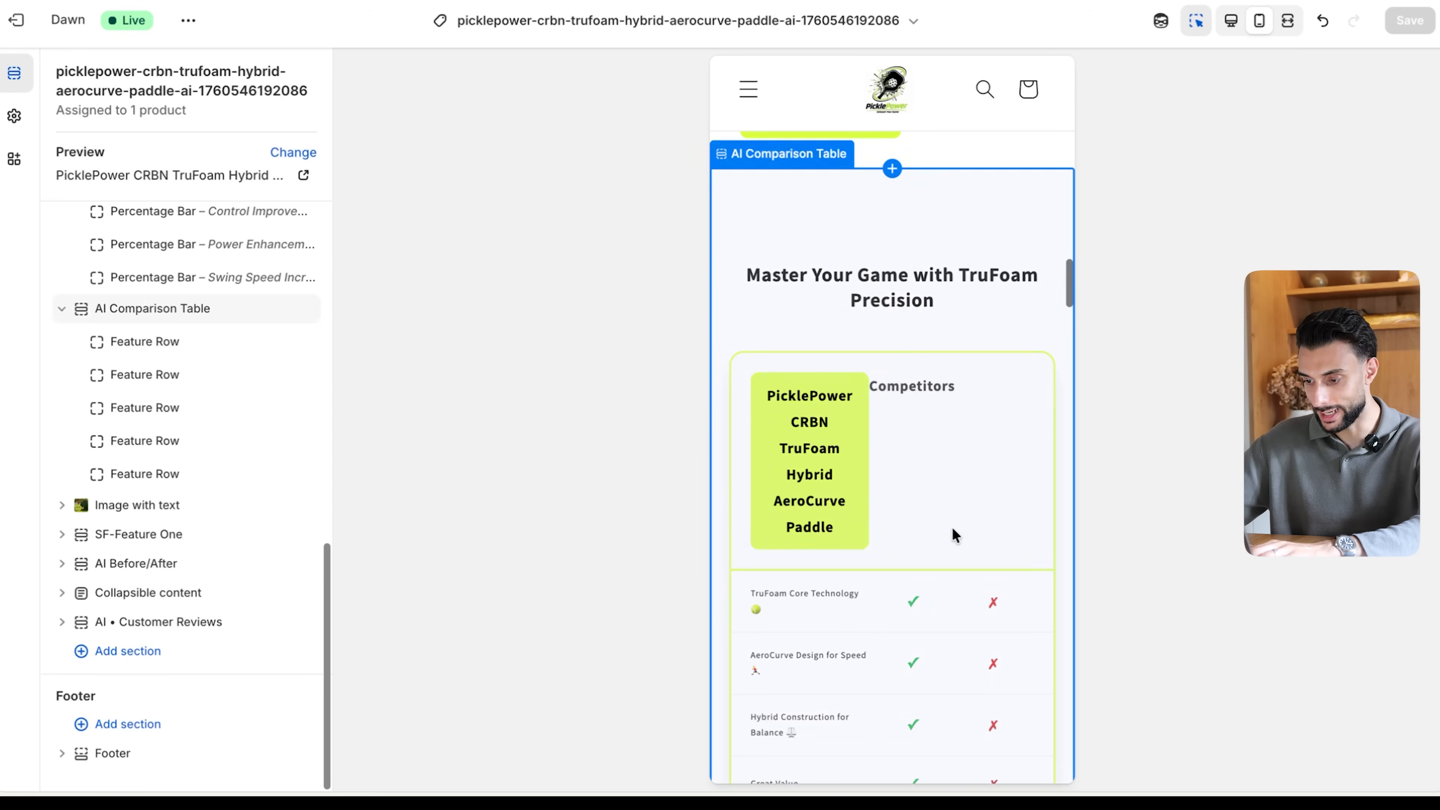
pyautogui.scroll(-5, 951, 534)
pyautogui.click(278, 474)
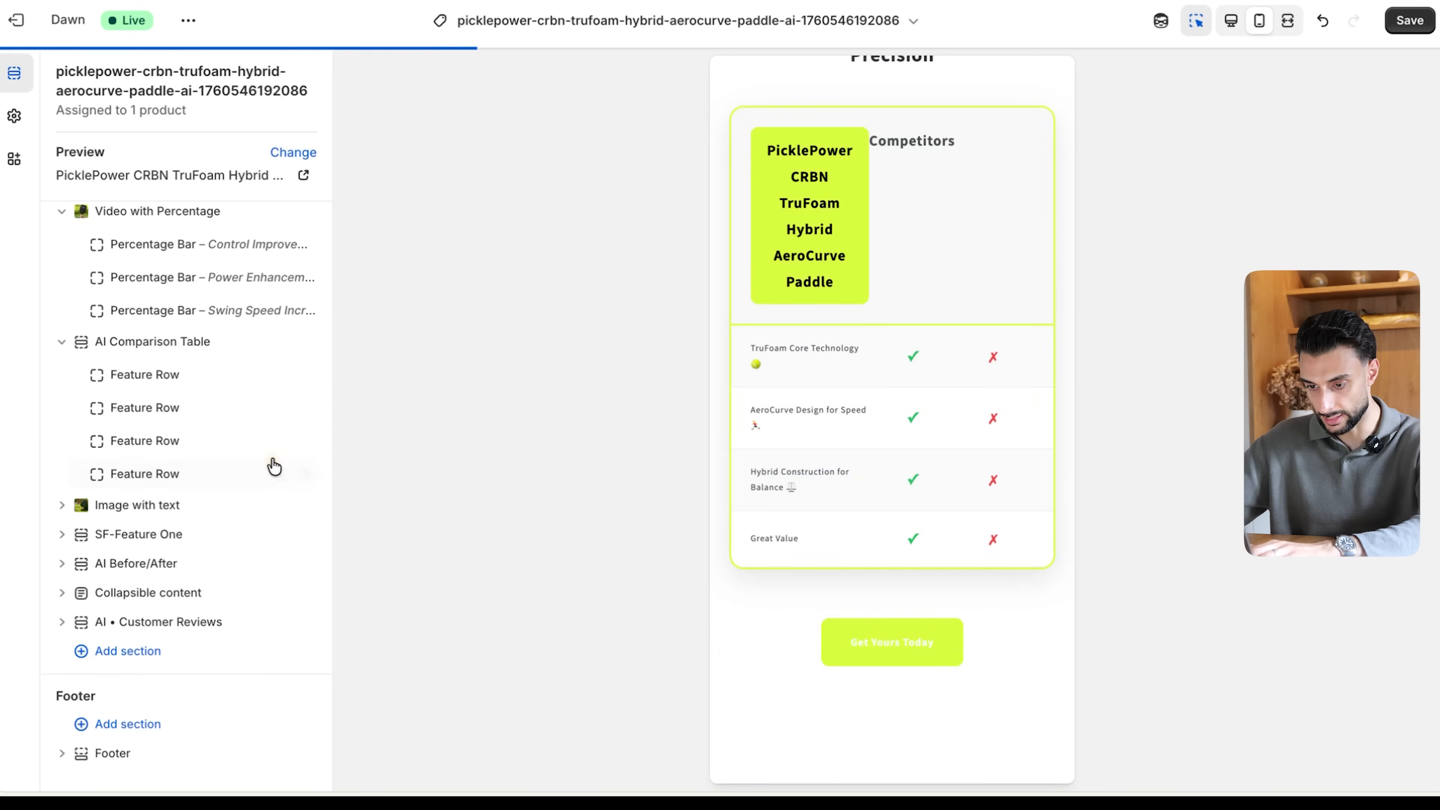
pyautogui.click(279, 475)
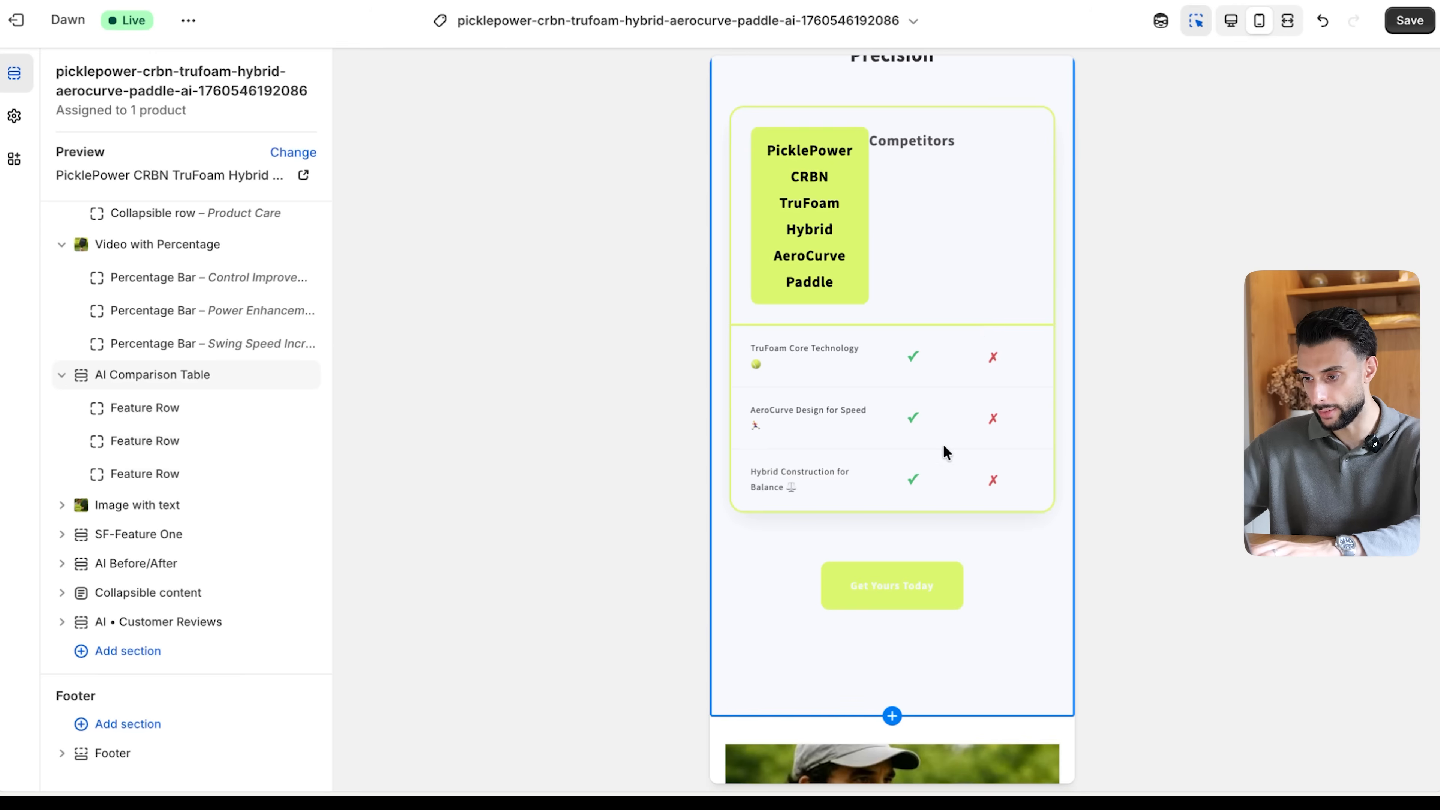
# - Shorten the comparison table's own product name to PicklePower and clear its Others Column Name
pyautogui.click(815, 241)
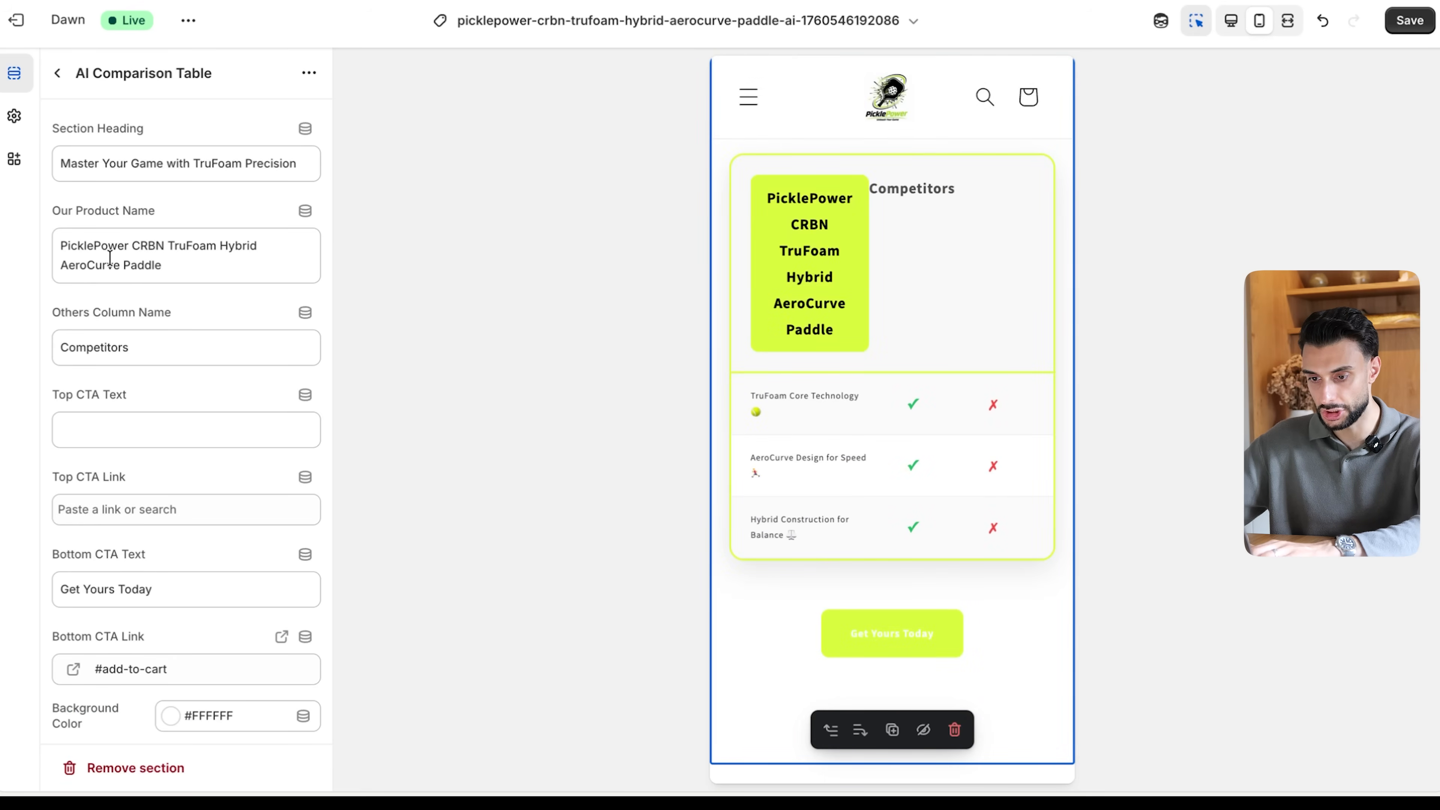
pyautogui.moveTo(158, 265); pyautogui.dragTo(131, 244)
pyautogui.press('BackSpace')
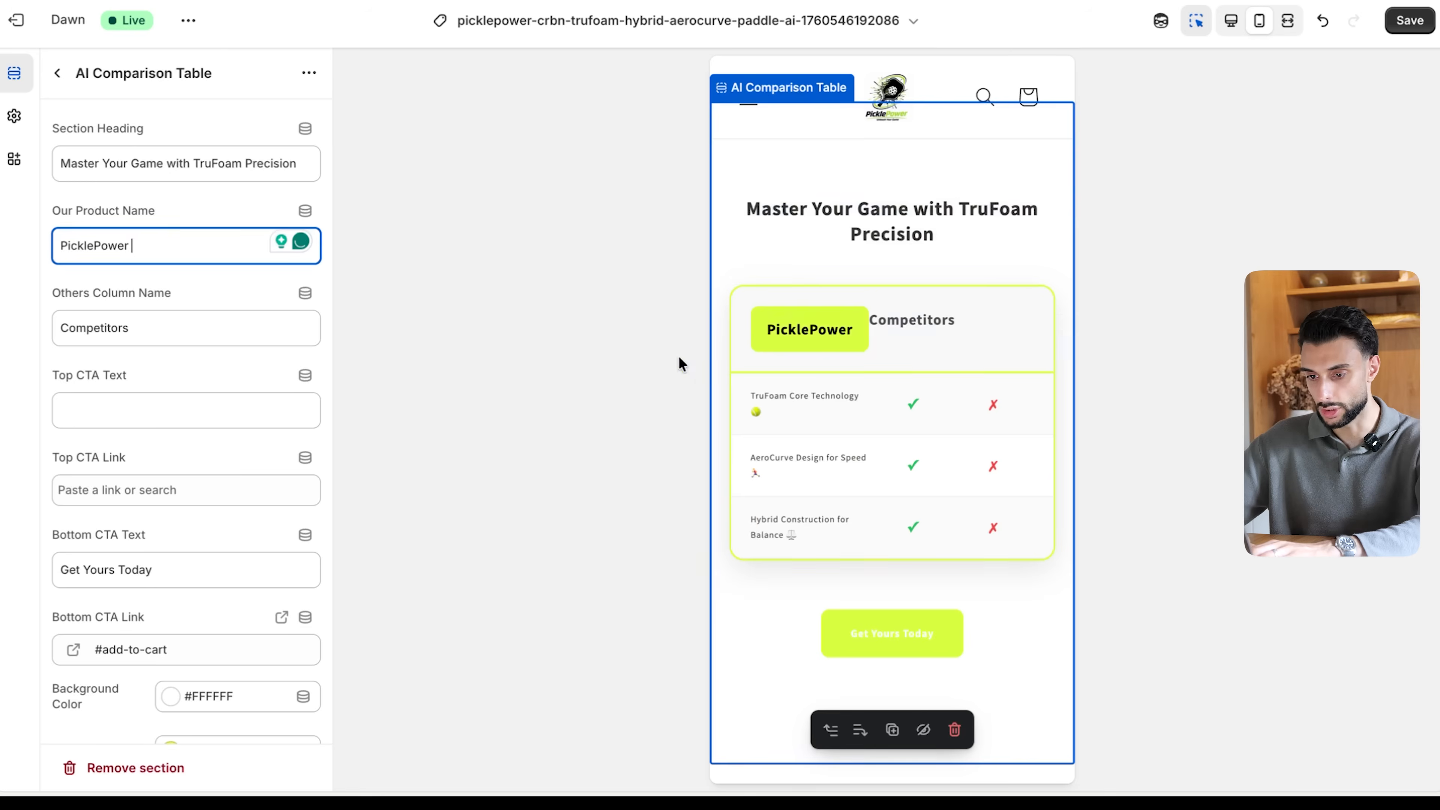
pyautogui.tripleClick(201, 340)
pyautogui.press('BackSpace')
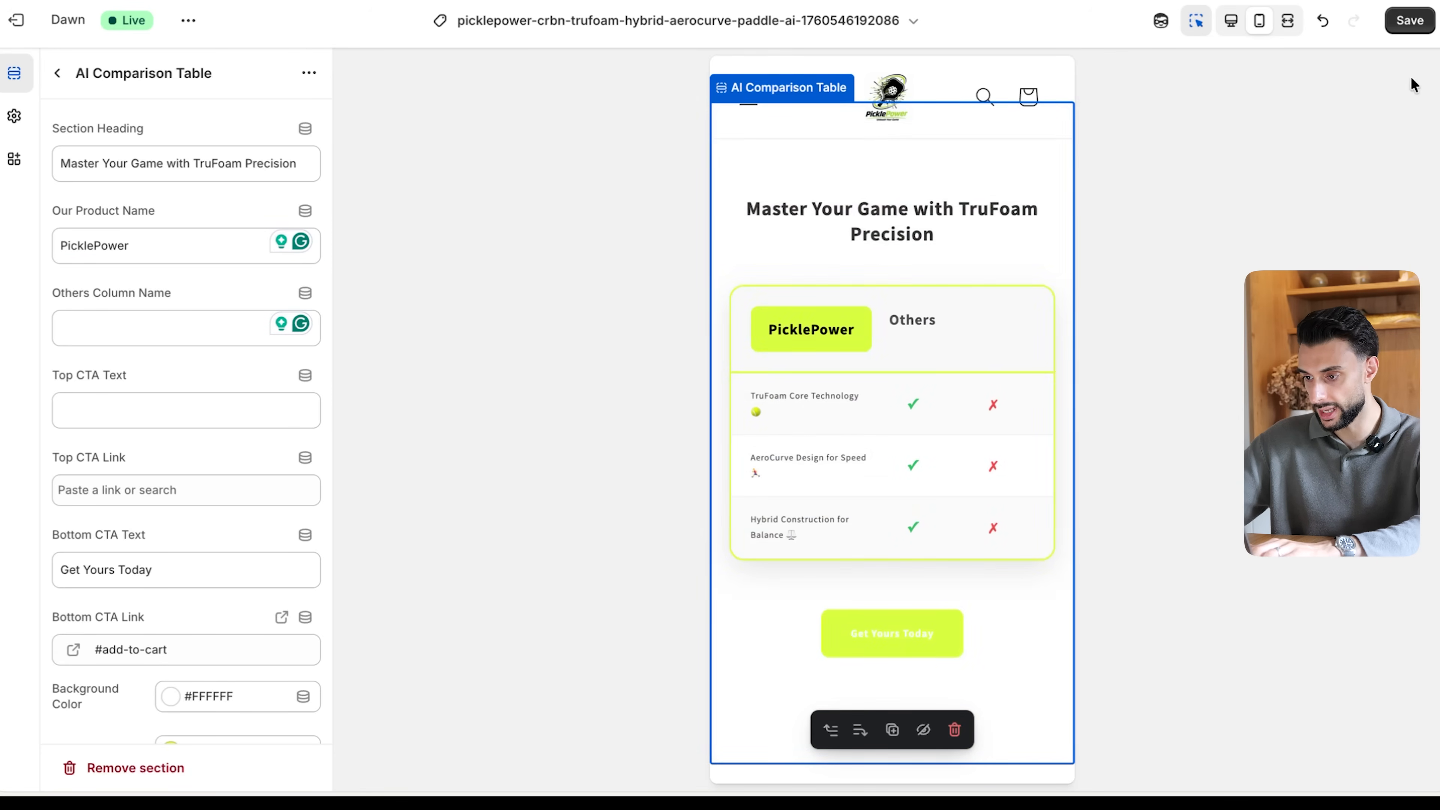
# - Save the comparison table edits, review the surrounding product page preview, and leave the AI Comparison Table settings
pyautogui.scroll(-3, 892, 479)
pyautogui.scroll(3, 892, 479)
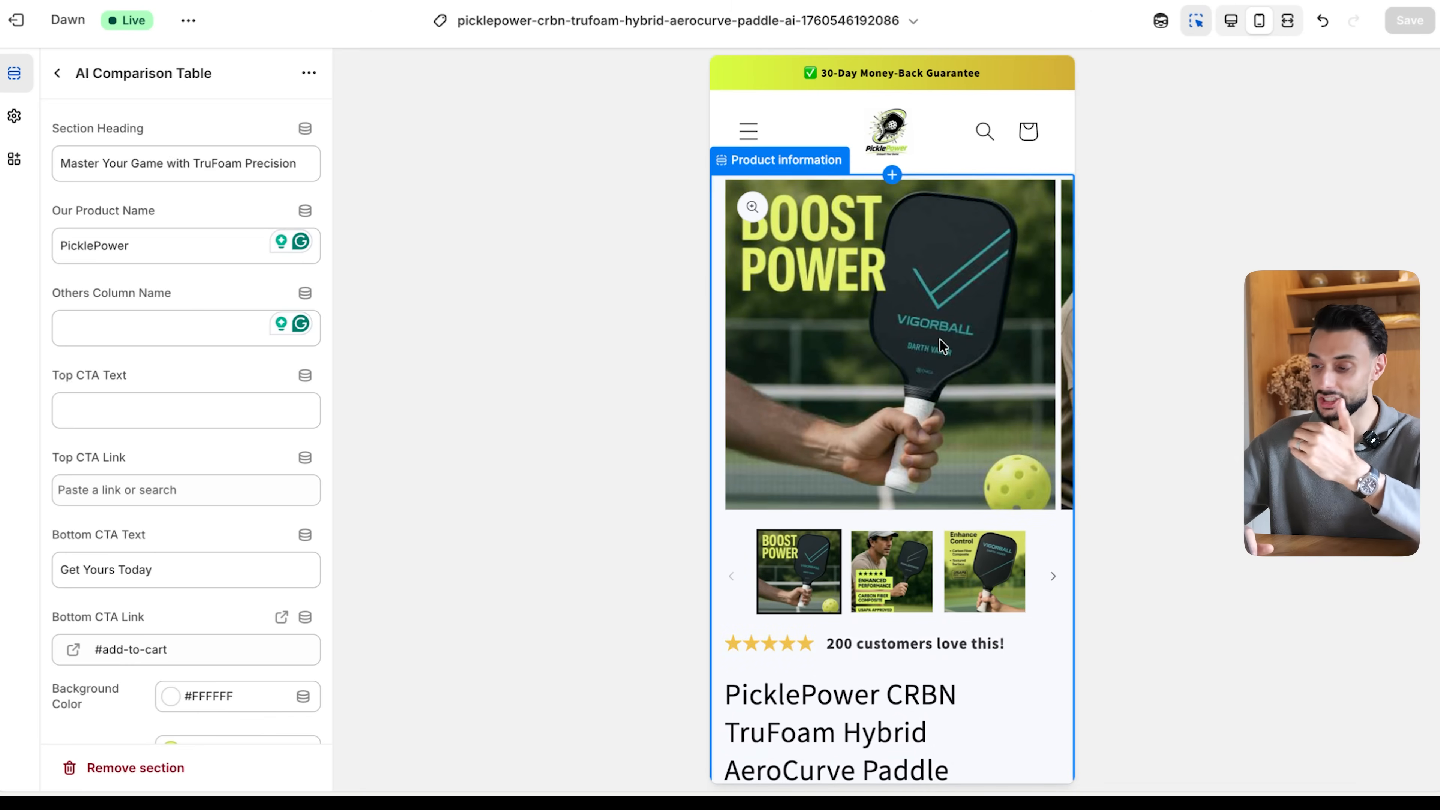
pyautogui.scroll(-15, 941, 339)
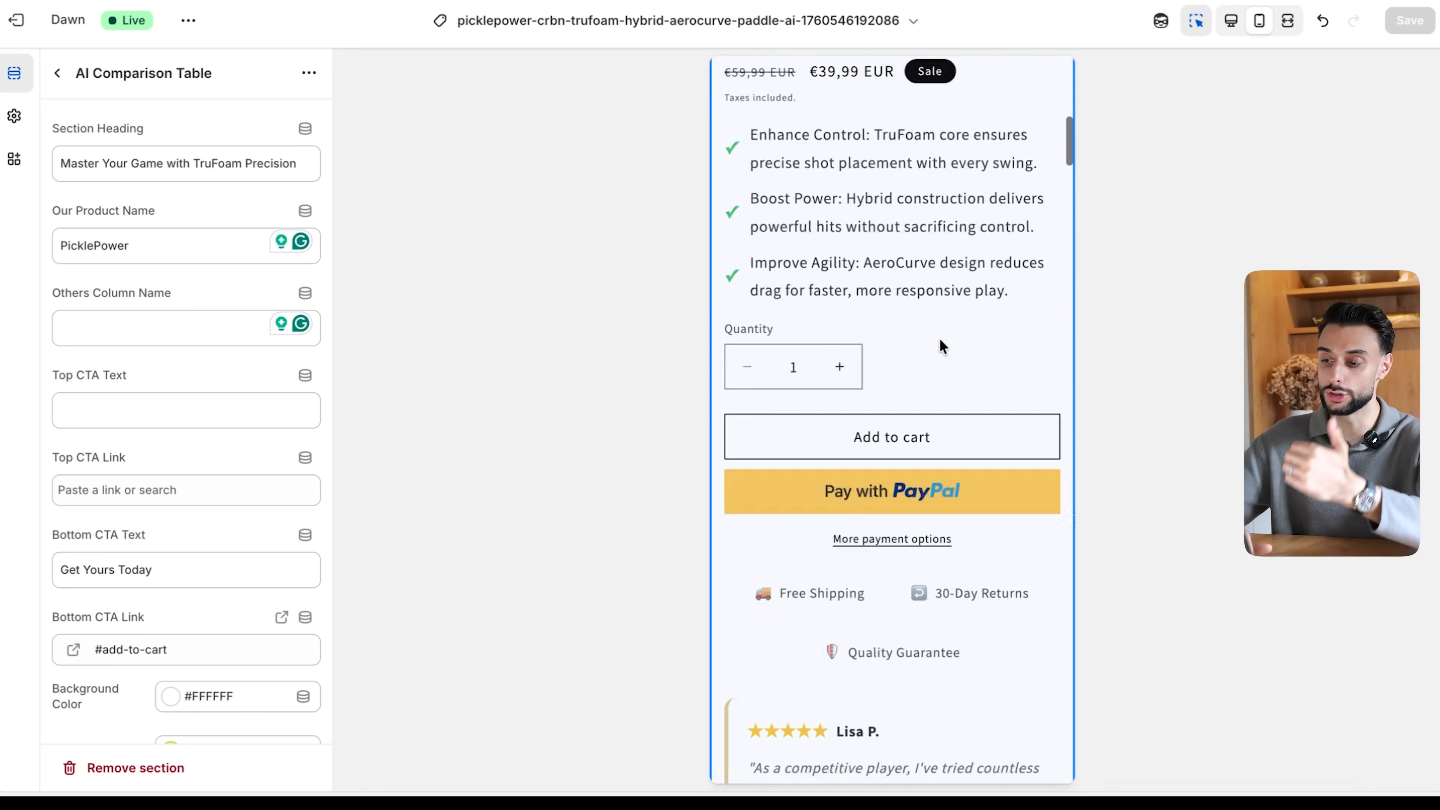
pyautogui.scroll(-15, 939, 340)
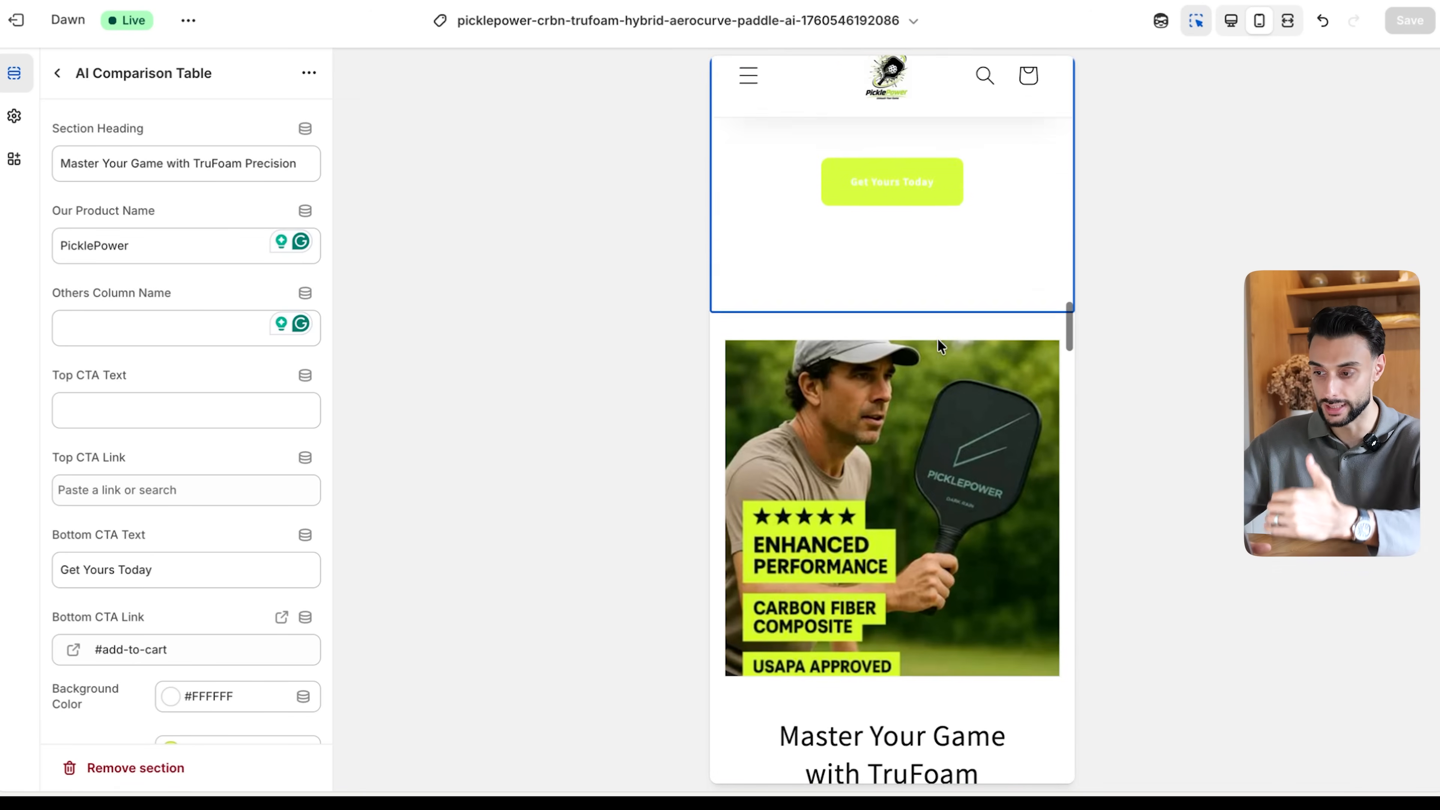
pyautogui.scroll(3, 897, 417)
pyautogui.click(890, 418)
pyautogui.scroll(-5, 91, 439)
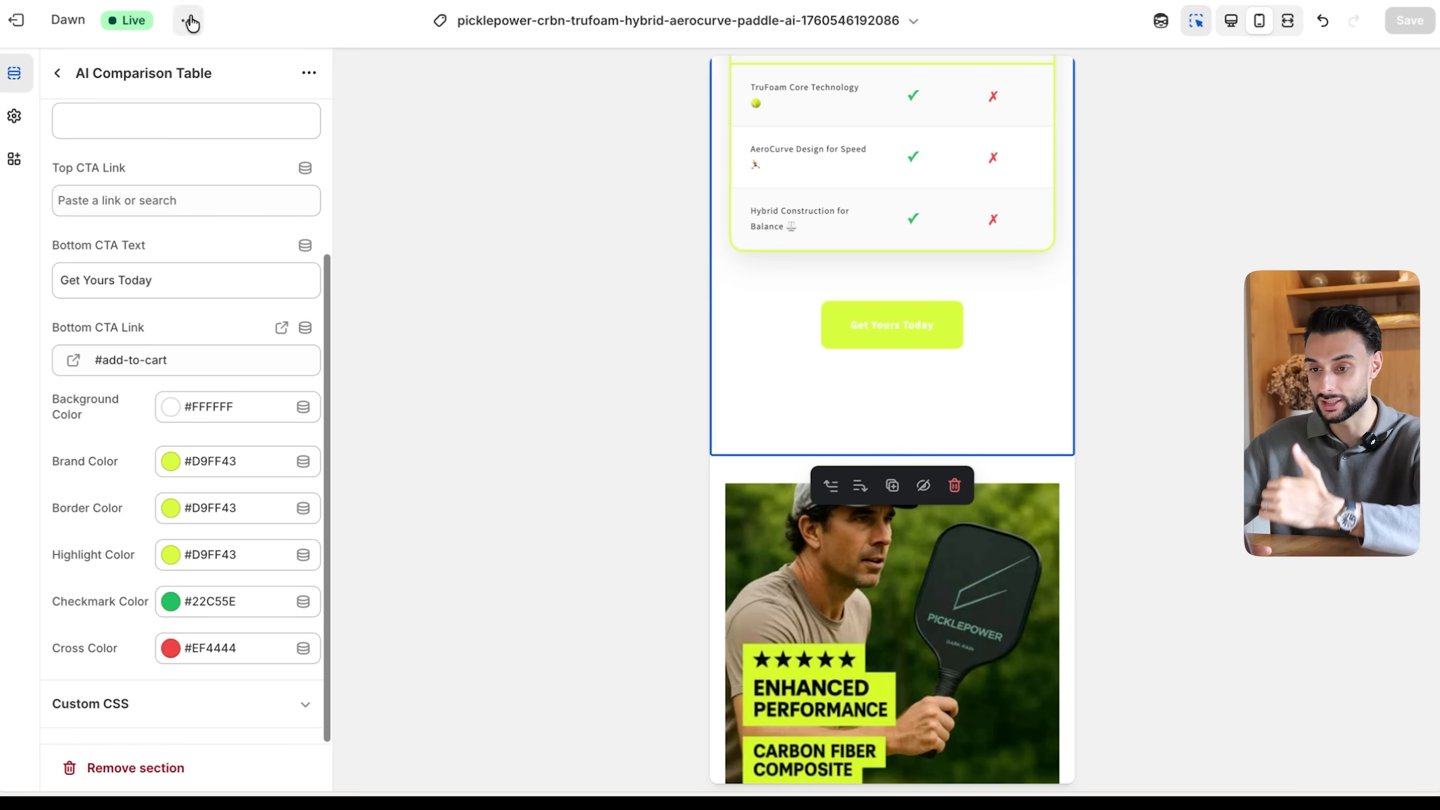
pyautogui.click(57, 73)
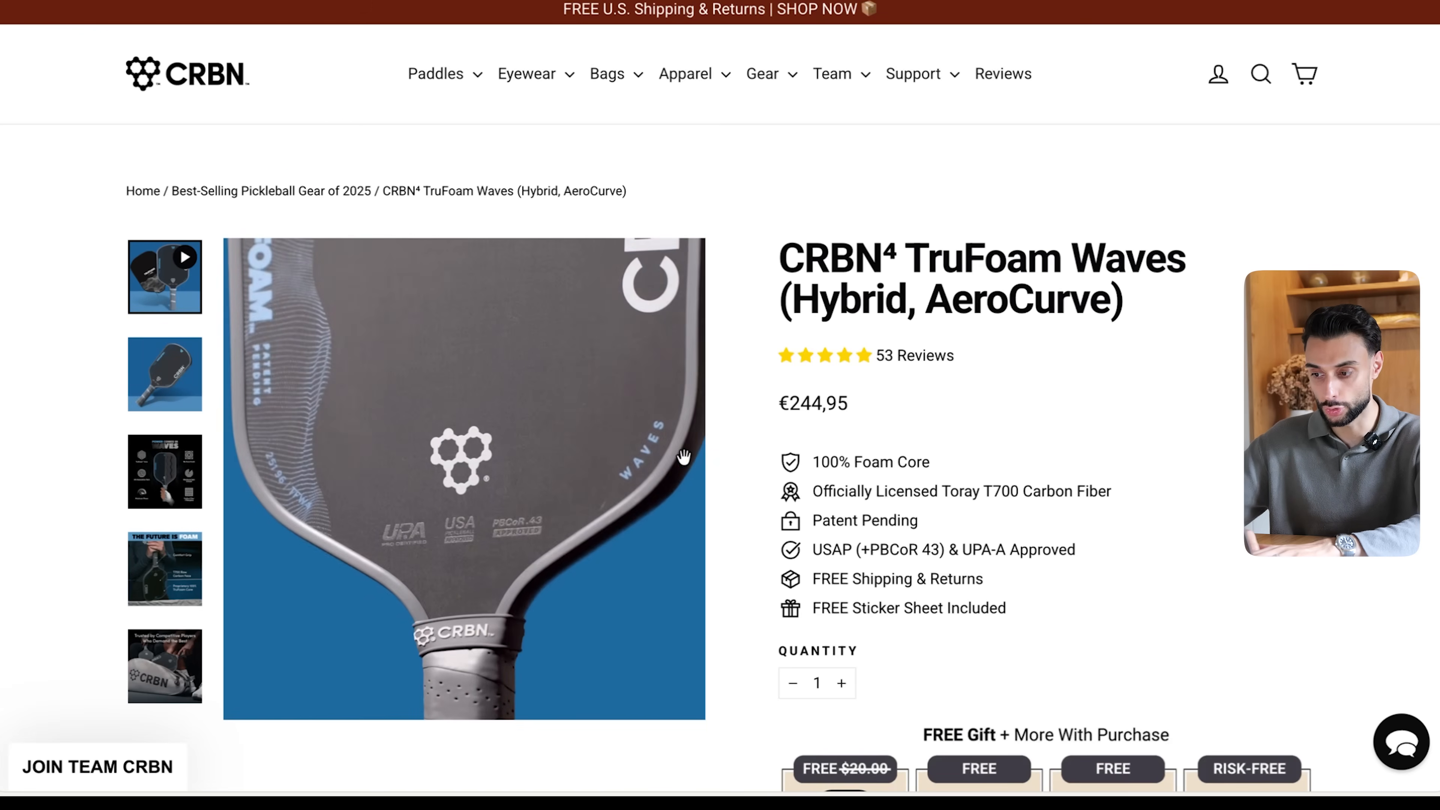
# - Switch to the CRBN TruFoam Waves product page and examine its feature comparison and pro player testimonial sections
pyautogui.scroll(-15, 1121, 279)
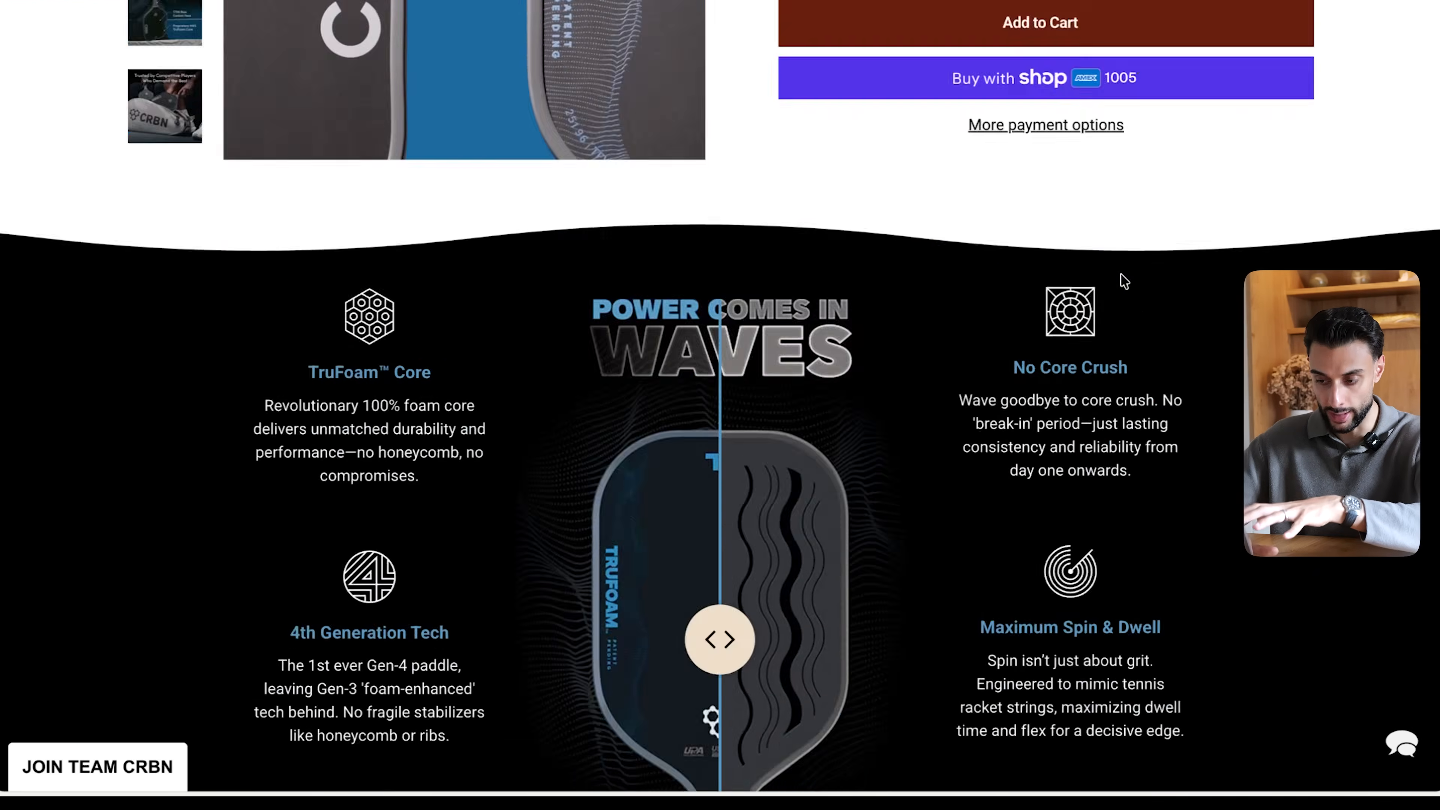
pyautogui.scroll(-20, 1125, 280)
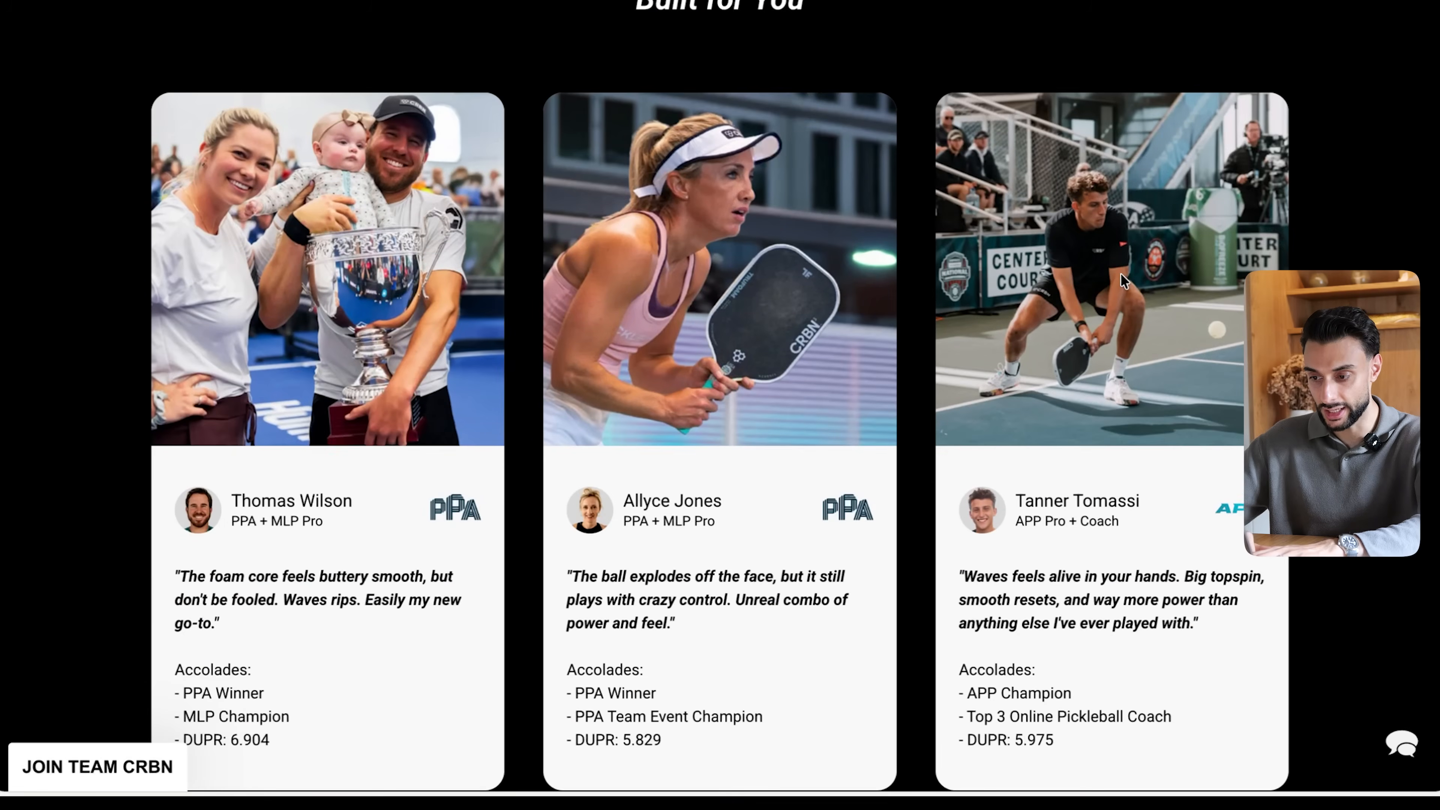
pyautogui.scroll(3, 1121, 280)
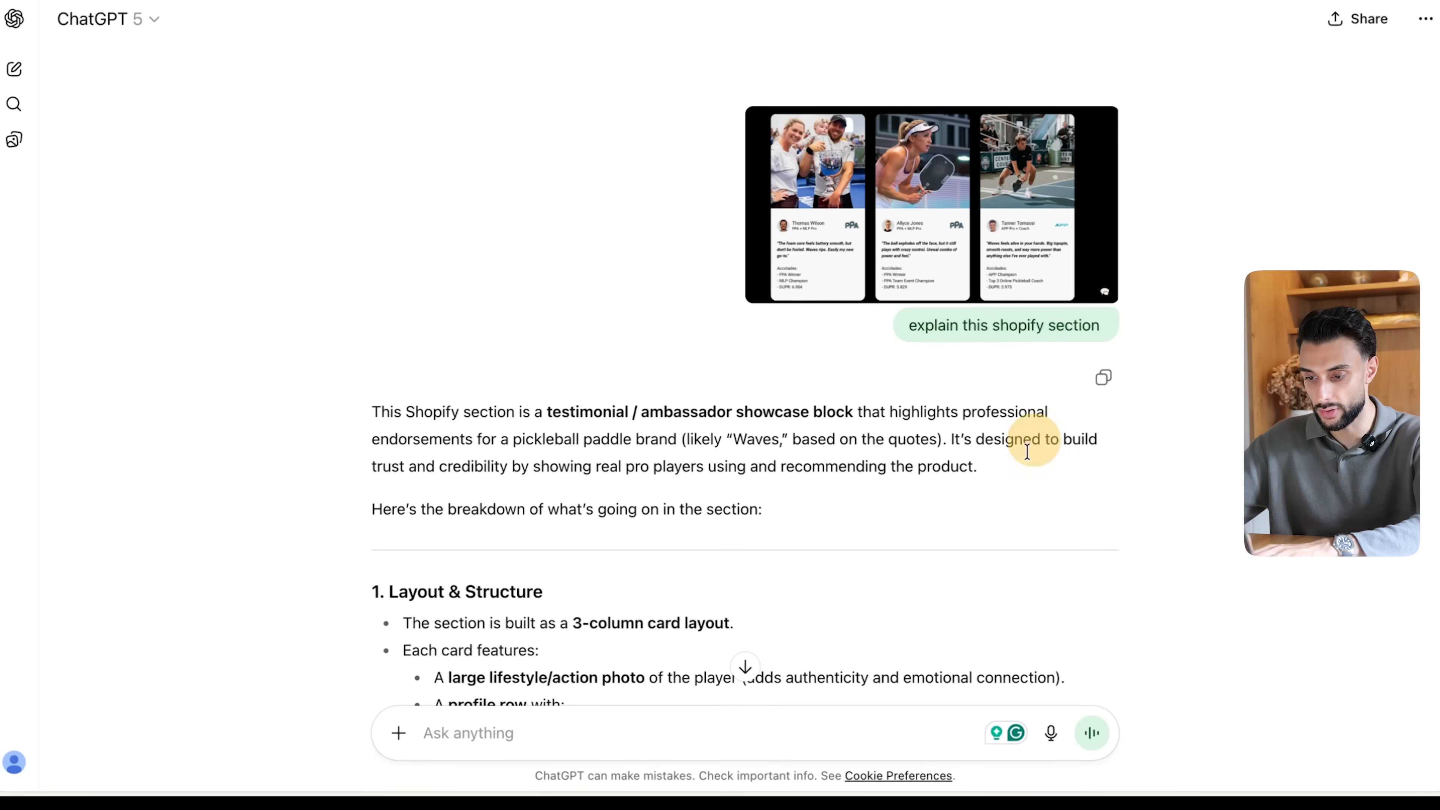
# - Switch to the ChatGPT explanation of the testimonial section and copy all the bullet points under Layout & Structure
pyautogui.scroll(-6, 1013, 491)
pyautogui.scroll(-2, 1012, 489)
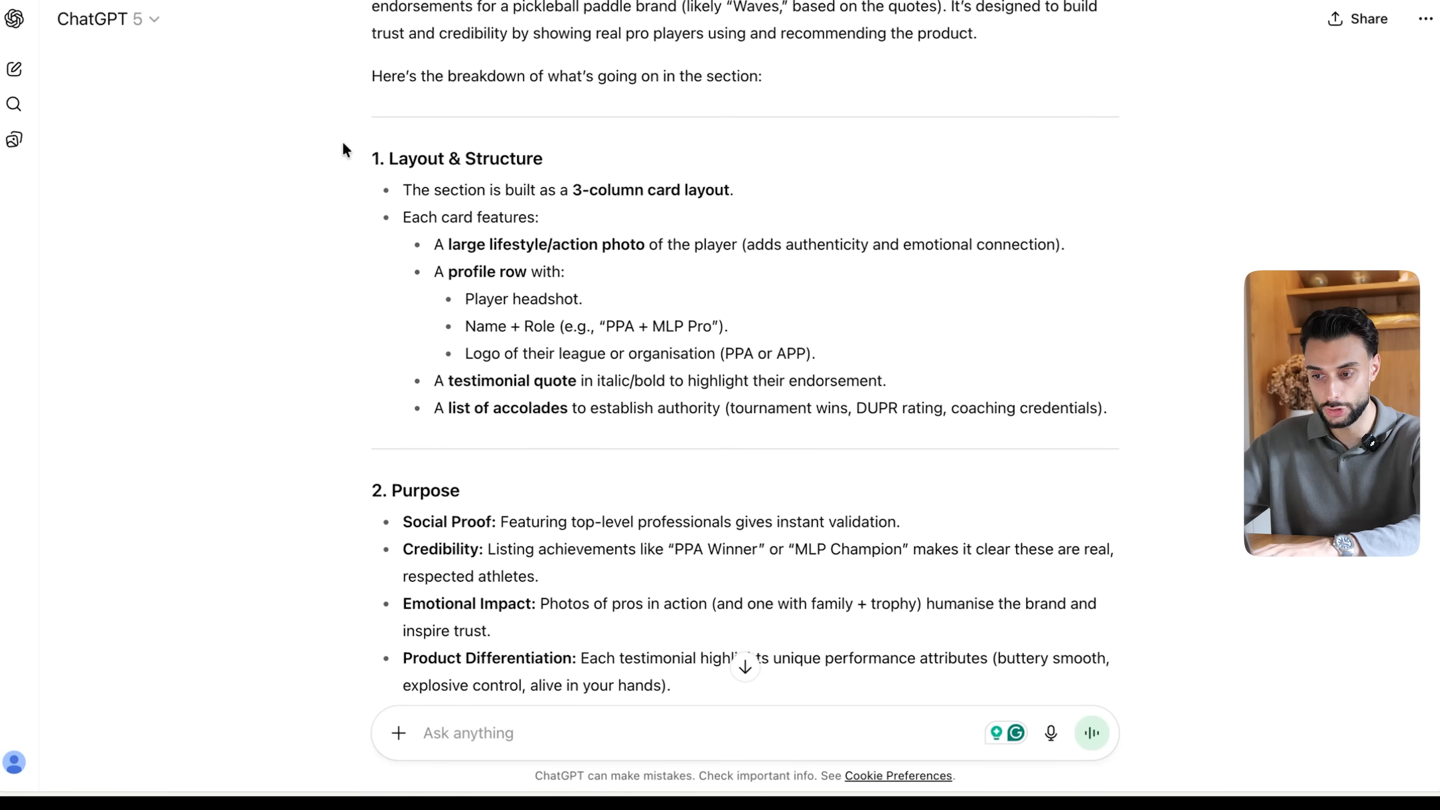
pyautogui.moveTo(390, 163); pyautogui.dragTo(980, 418)
pyautogui.click(980, 419)
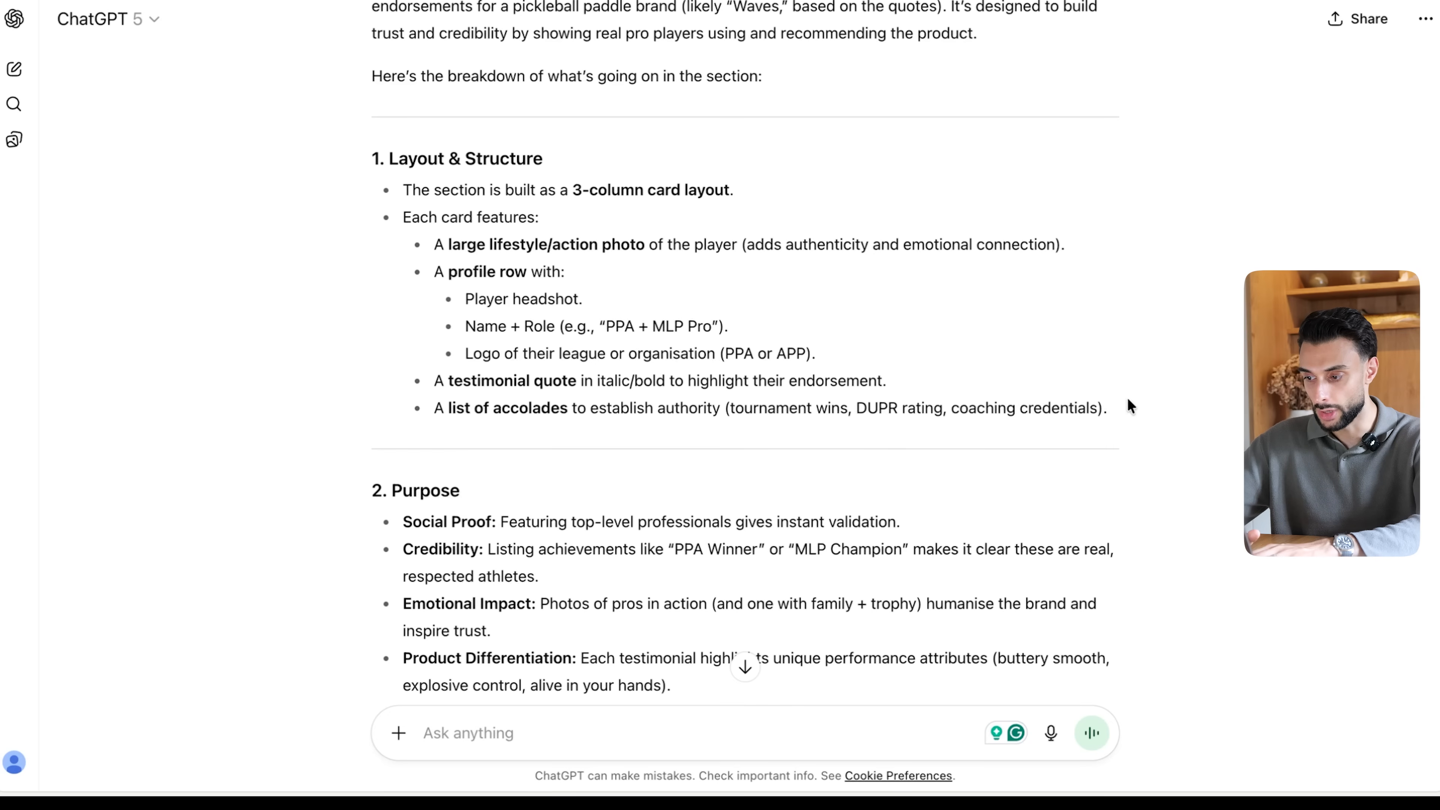
pyautogui.moveTo(1141, 415); pyautogui.dragTo(403, 184)
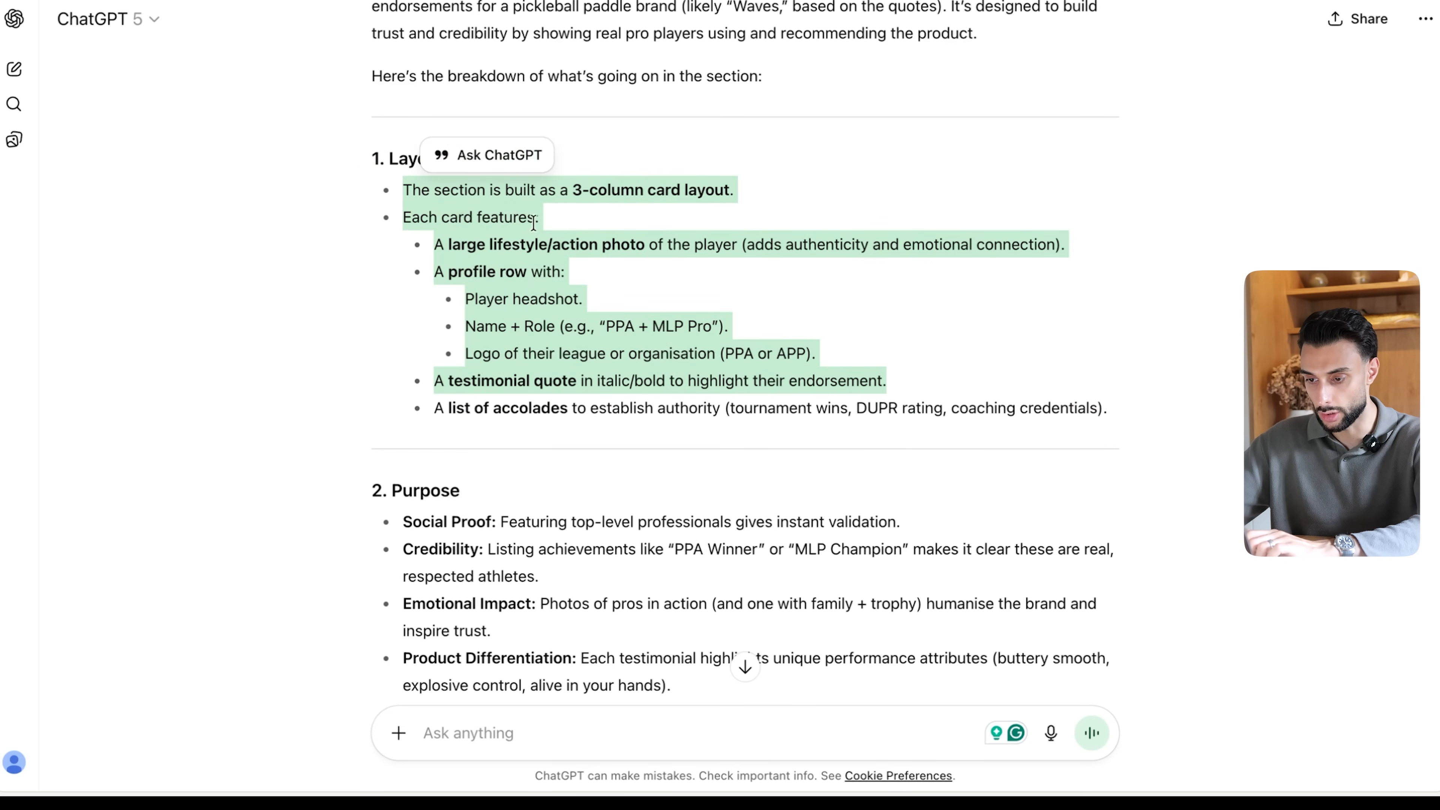
# - Return to the Shopify theme editor and generate a new template section from the pasted 3-column testimonial card description
pyautogui.click(397, 1)
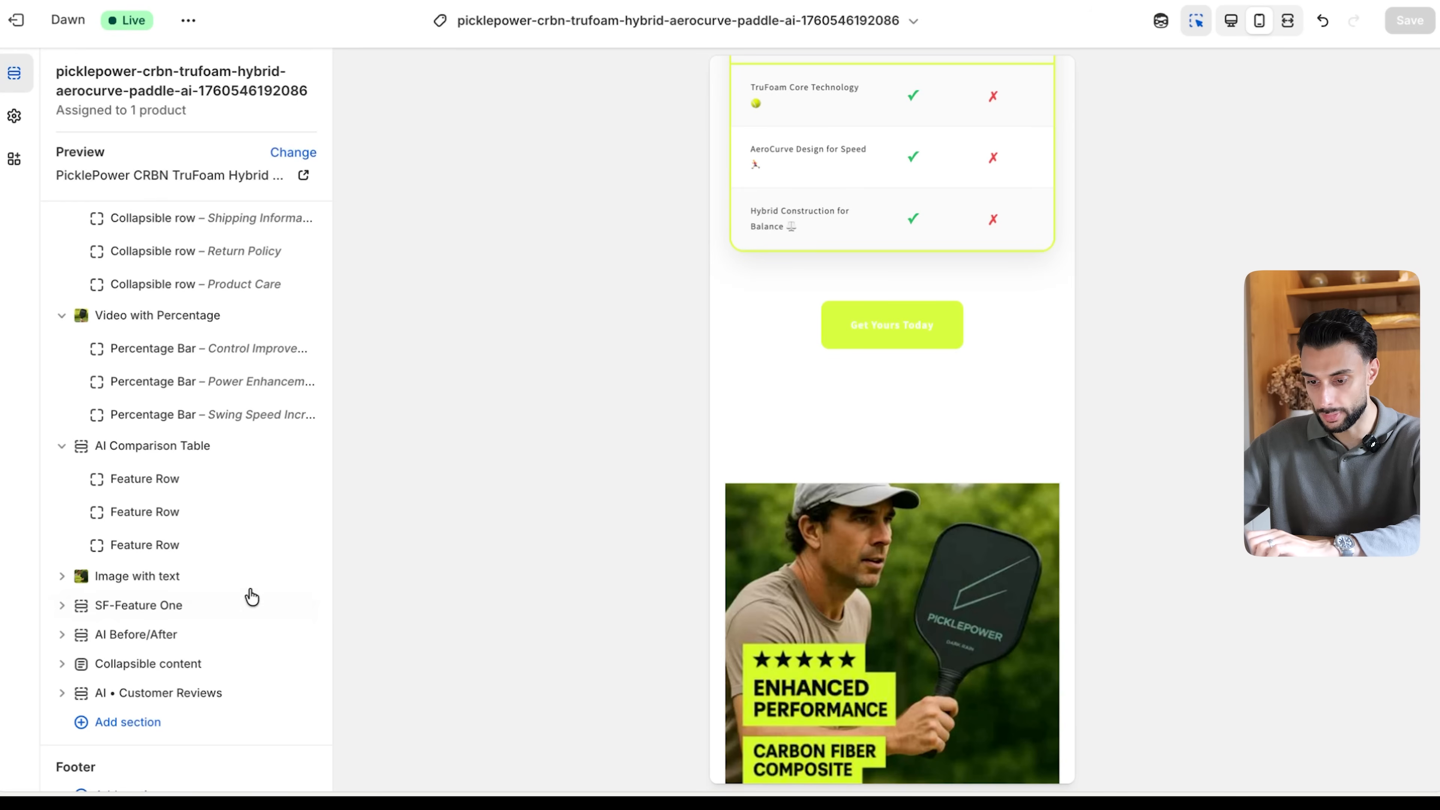
pyautogui.click(160, 724)
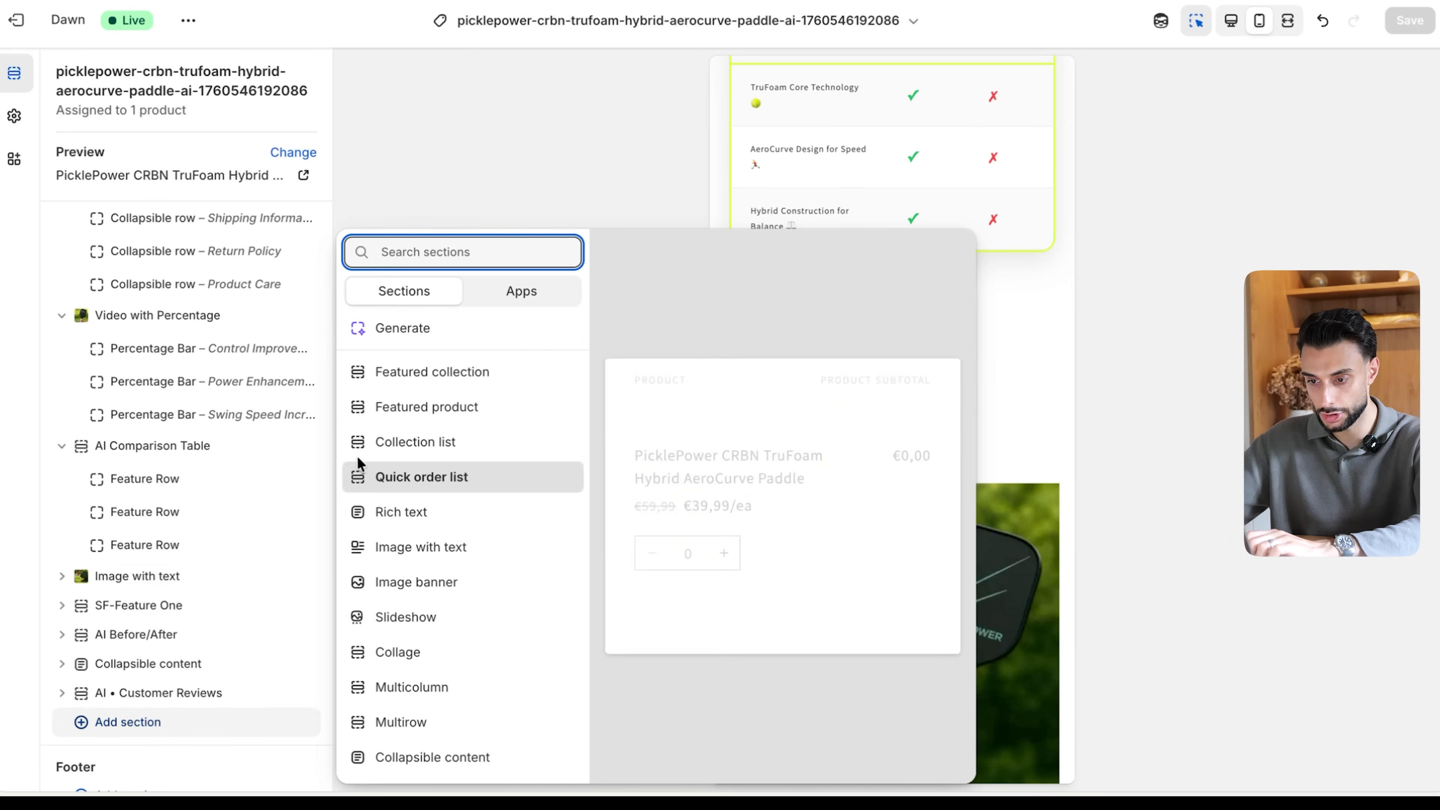
pyautogui.click(422, 342)
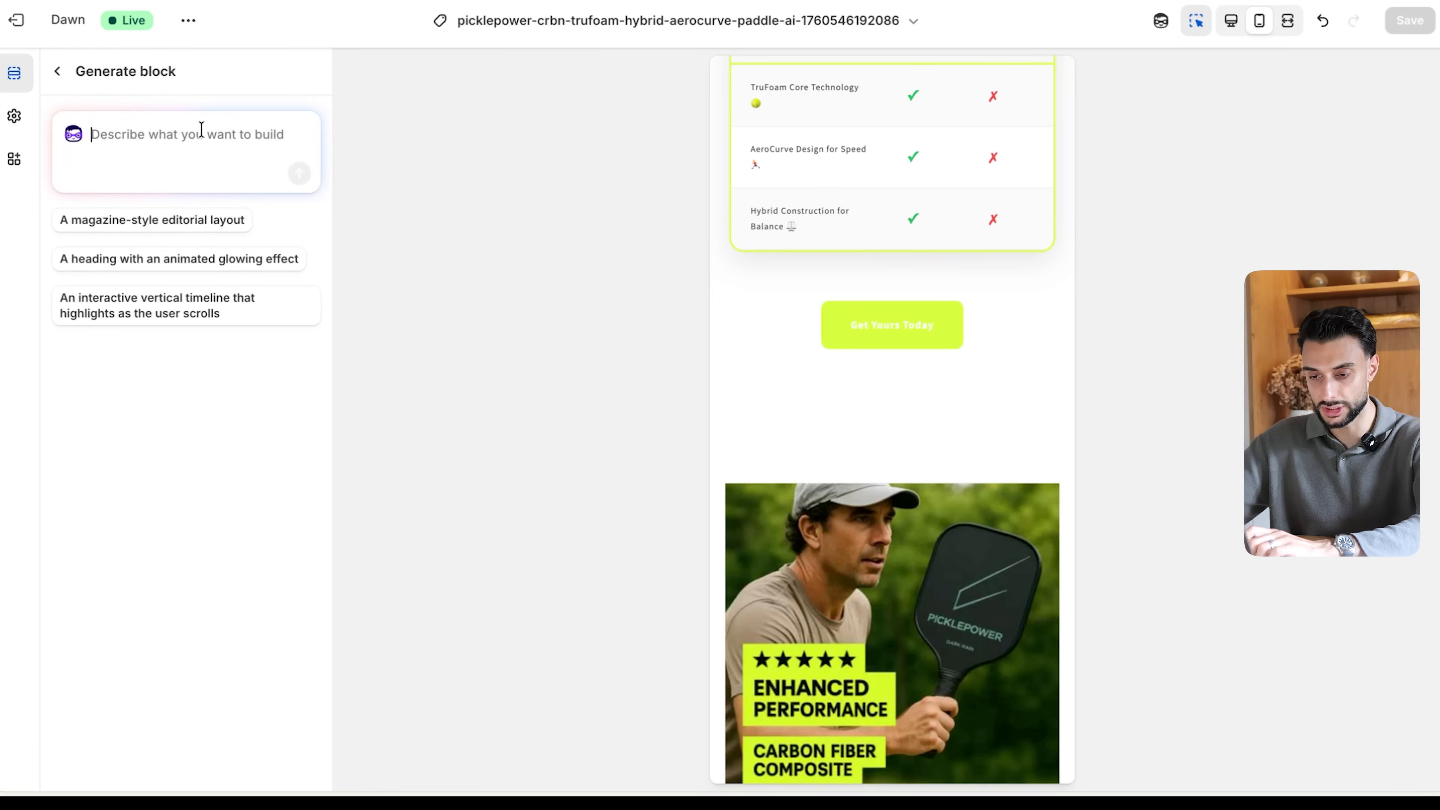
pyautogui.hotkey('ctrl', 'v')
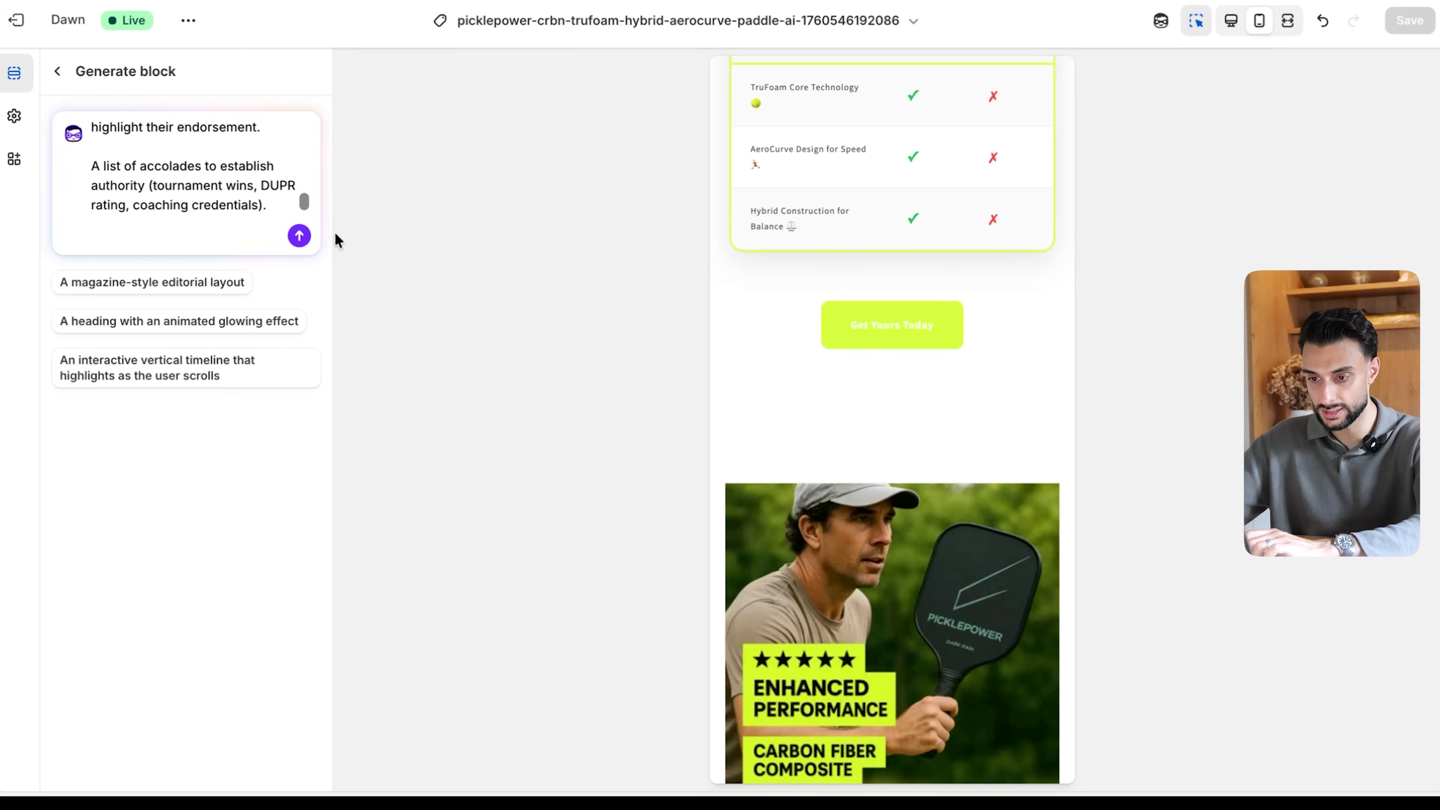
pyautogui.click(299, 235)
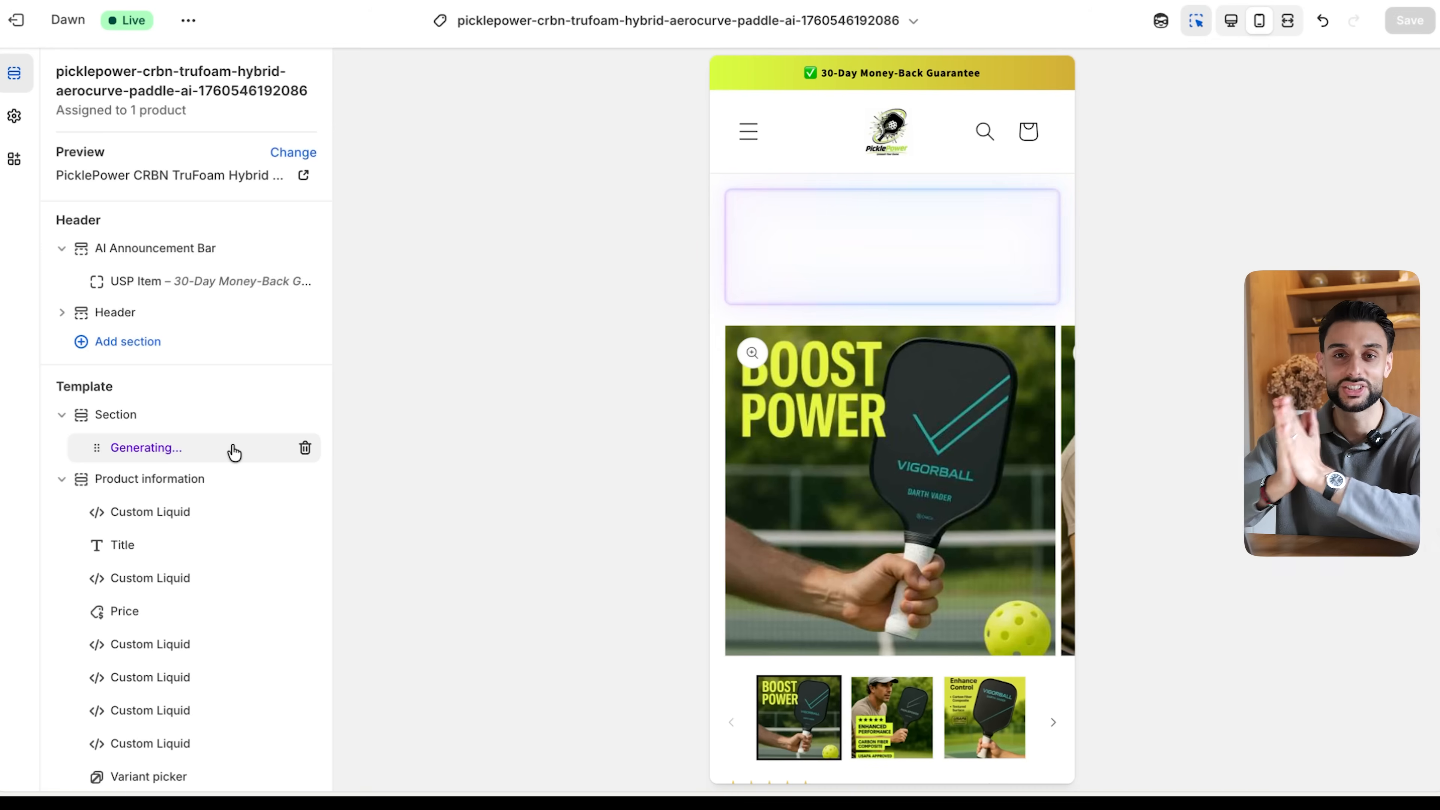
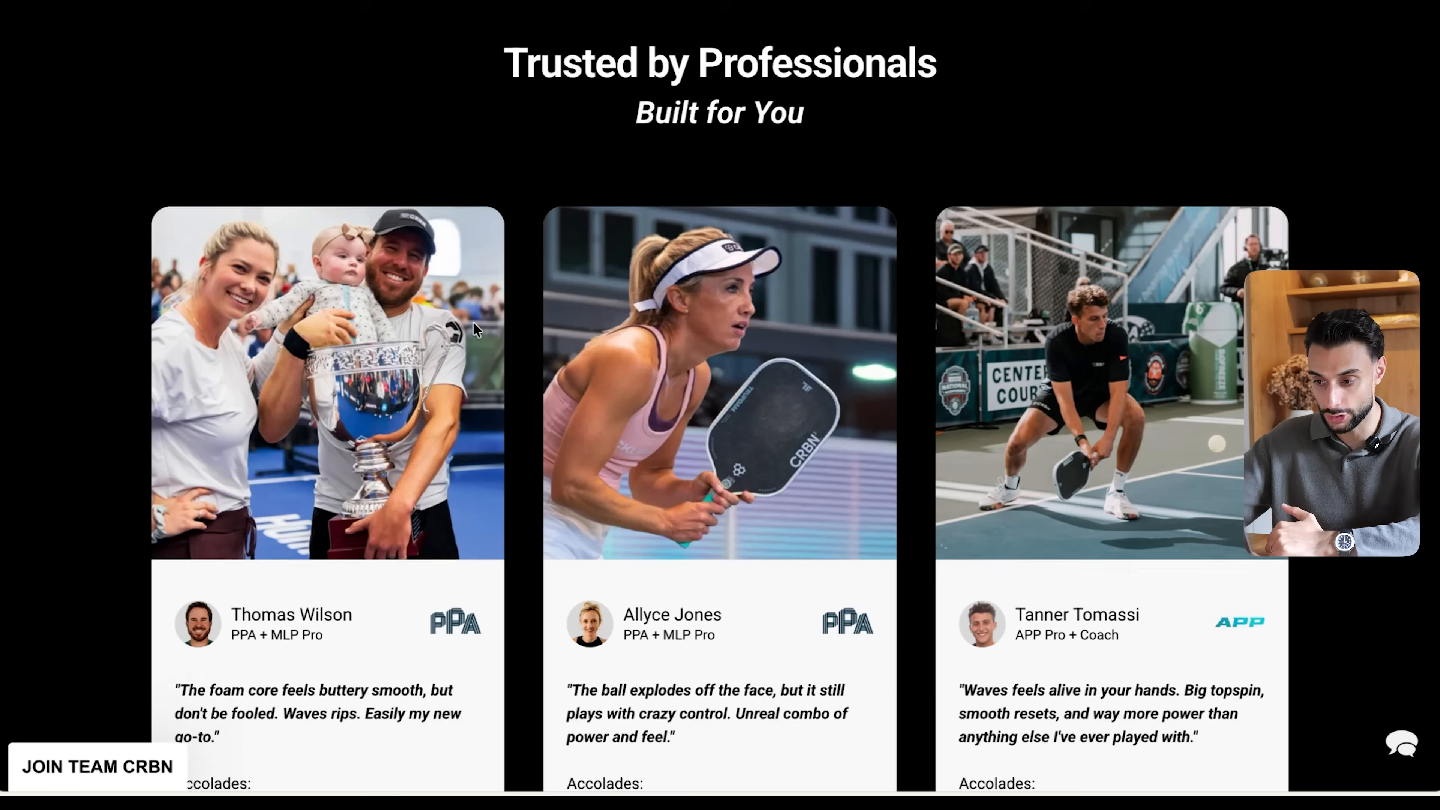
# - Switch to the Skopiq preview of the AeroCurve paddle page, download its content as a ZIP, and extract the archive in Downloads
pyautogui.scroll(-5, 472, 322)
pyautogui.rightClick(474, 341)
pyautogui.click(465, 318)
pyautogui.scroll(1, 465, 318)
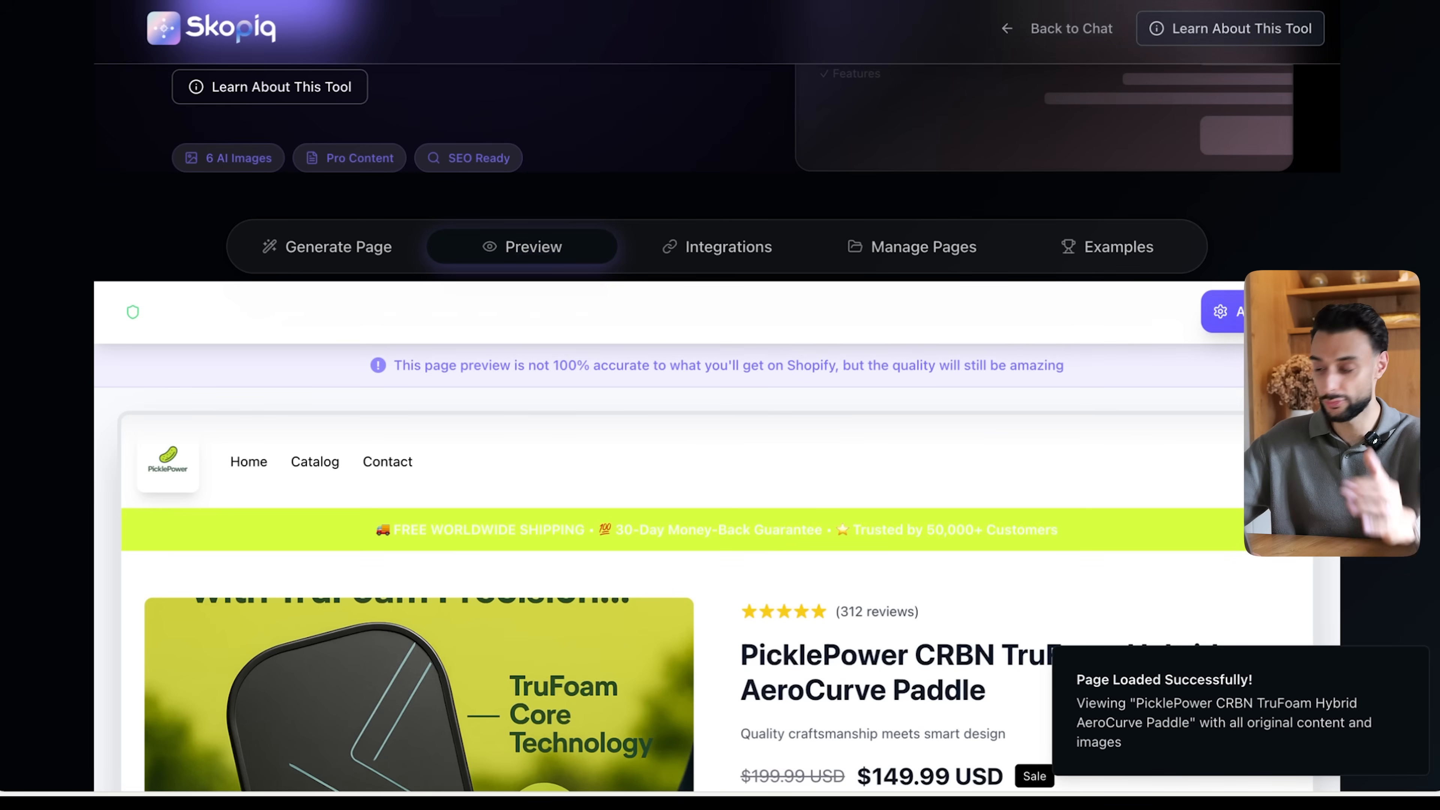
pyautogui.click(1228, 313)
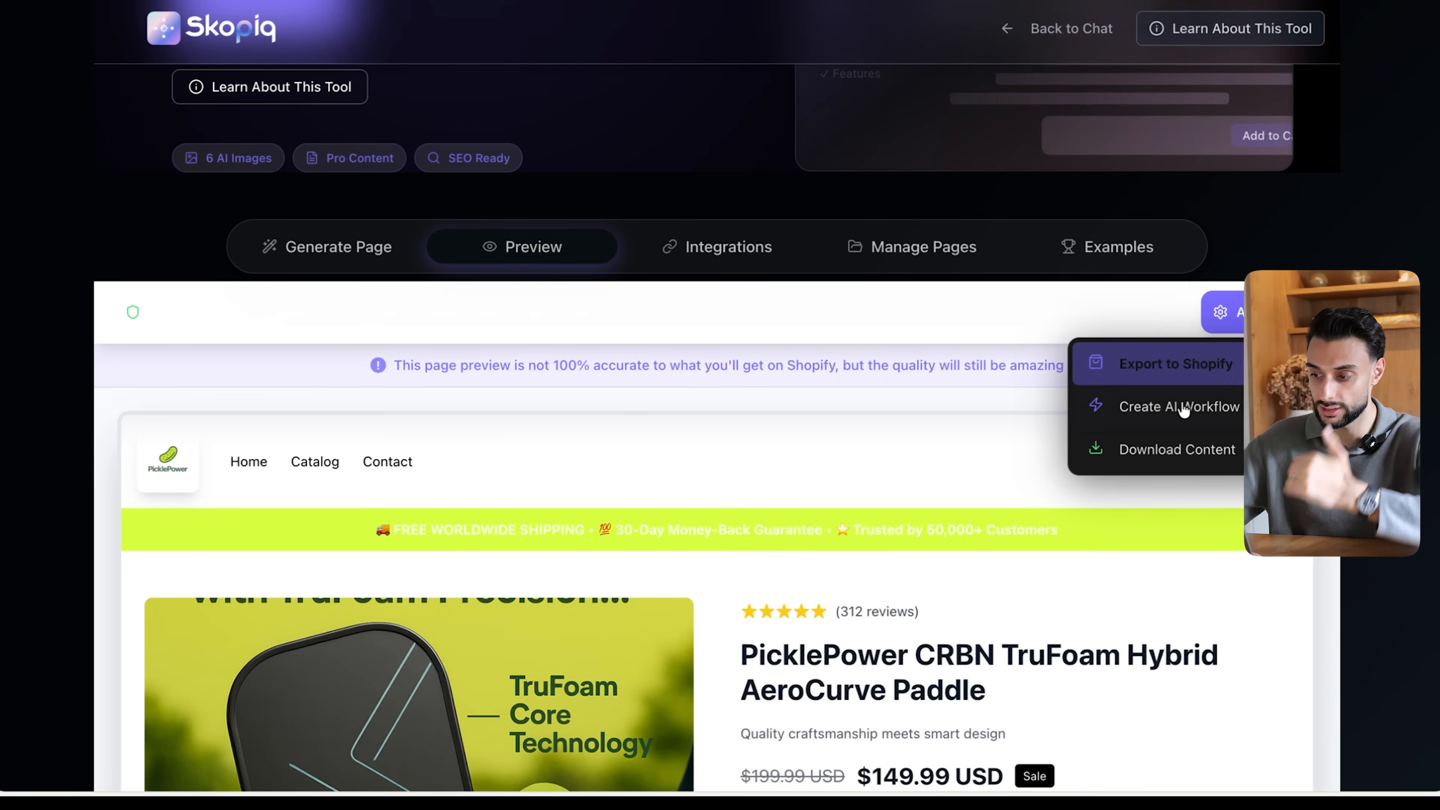
pyautogui.click(1178, 450)
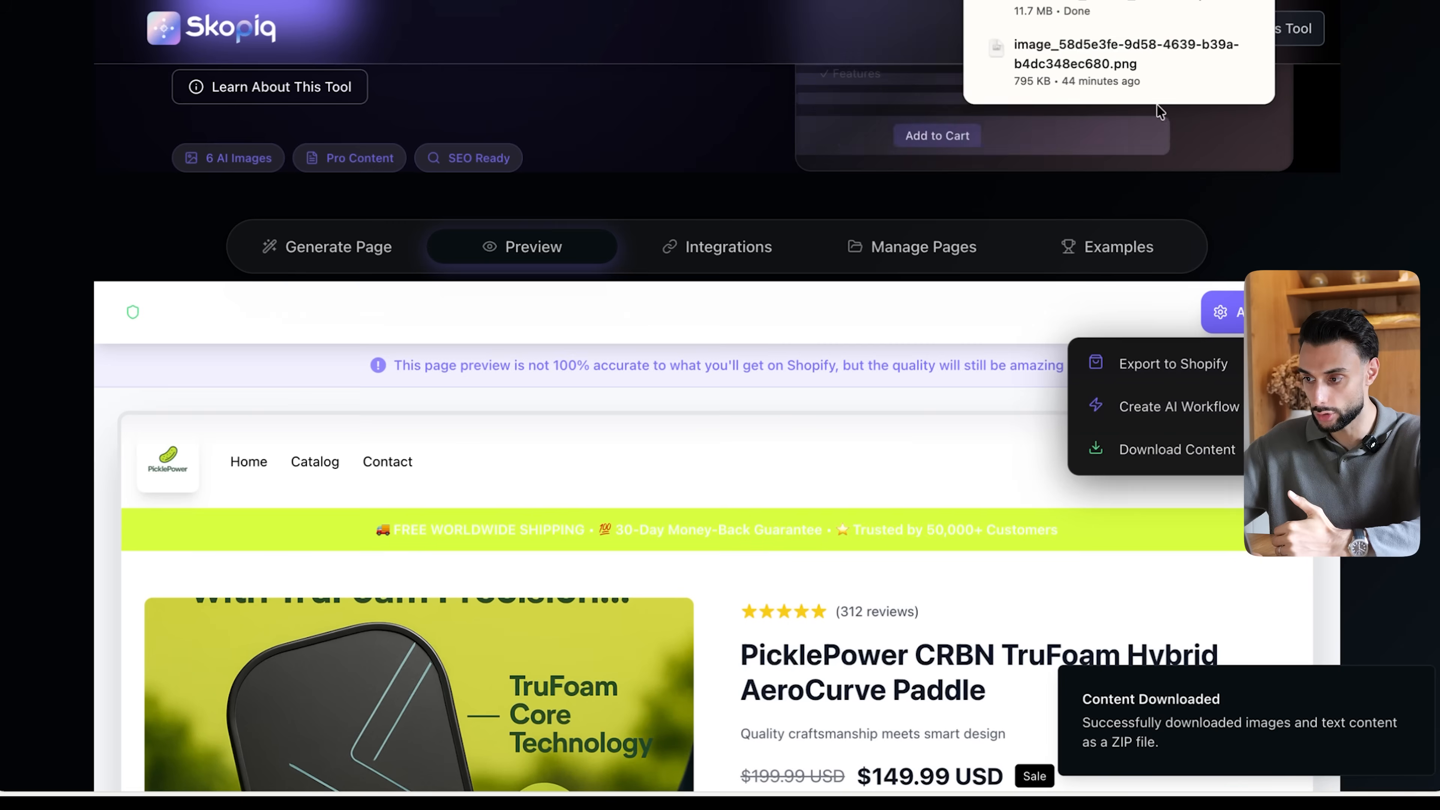
pyautogui.click(1106, 8)
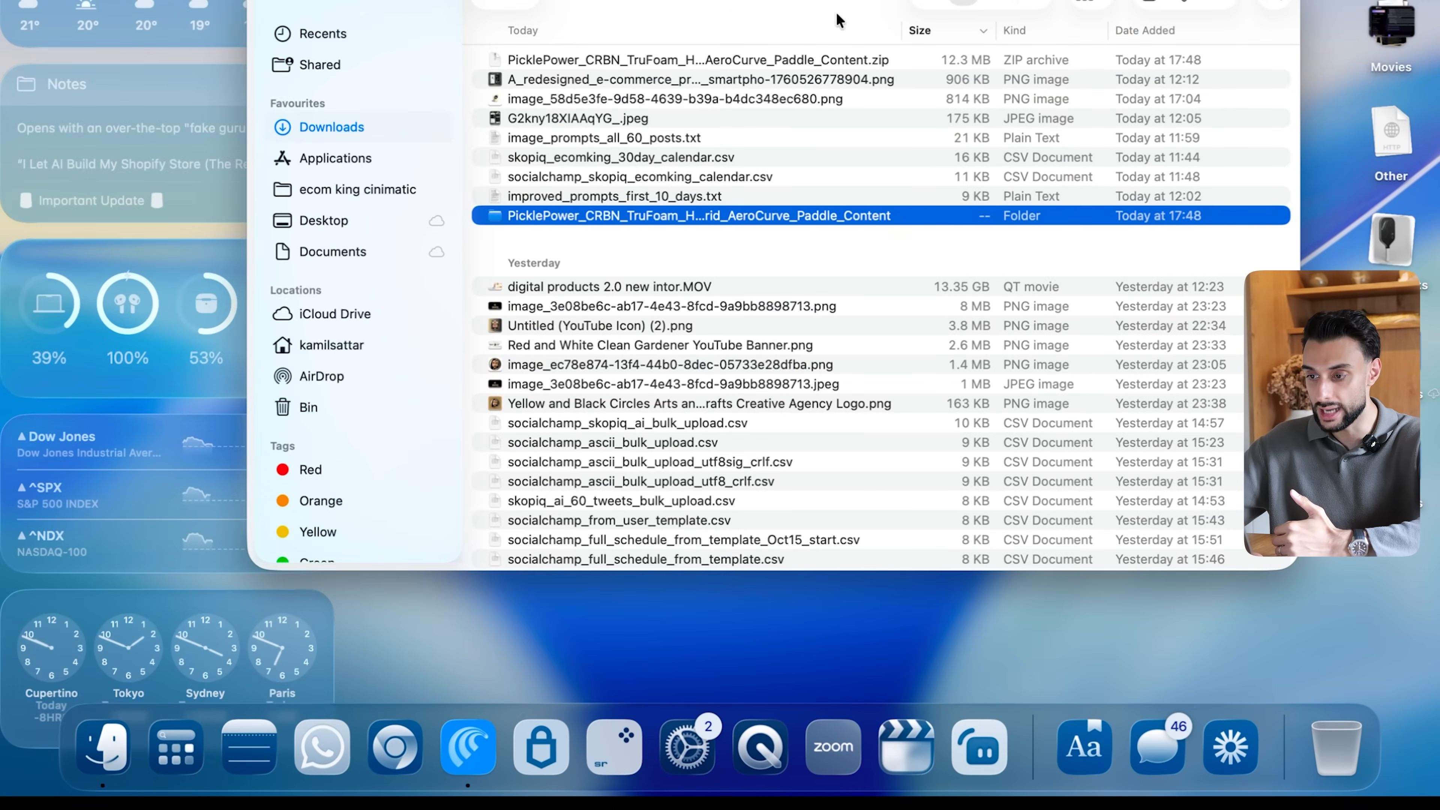
pyautogui.moveTo(696, 7); pyautogui.dragTo(617, 6)
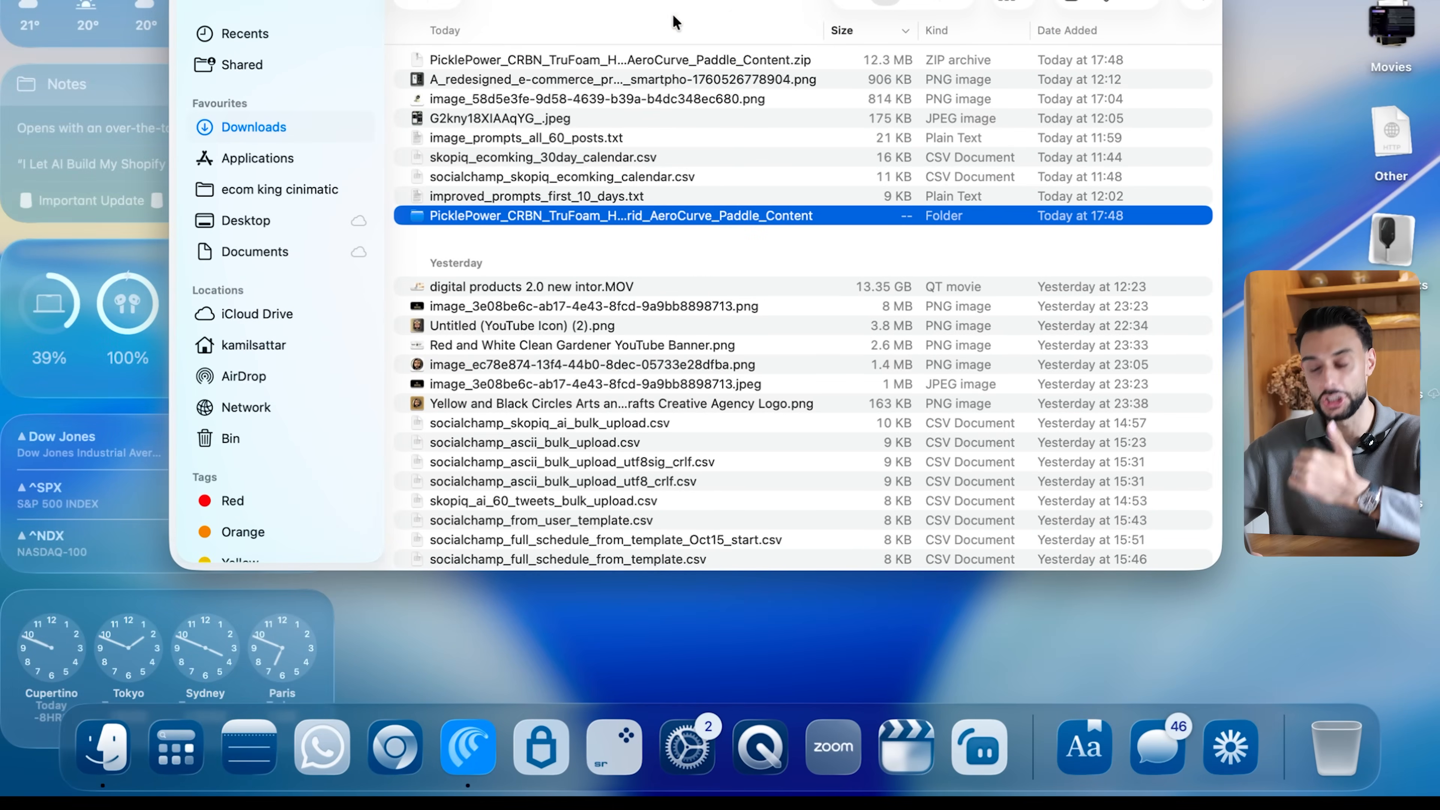
# - Switch to ChatGPT and attach all images plus AI_Page_Content_Complete.txt from the extracted PicklePower content folder
pyautogui.click(396, 744)
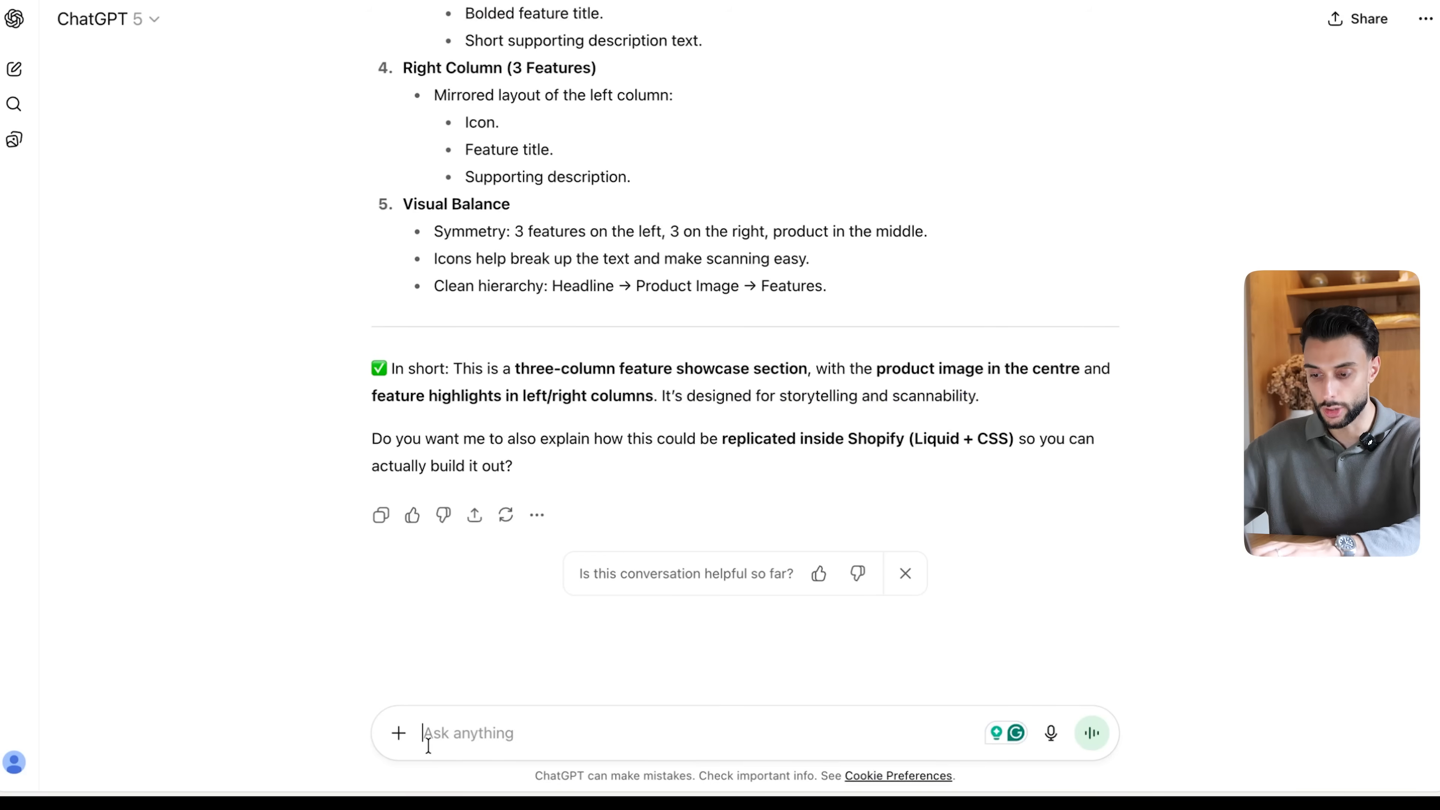
pyautogui.click(399, 733)
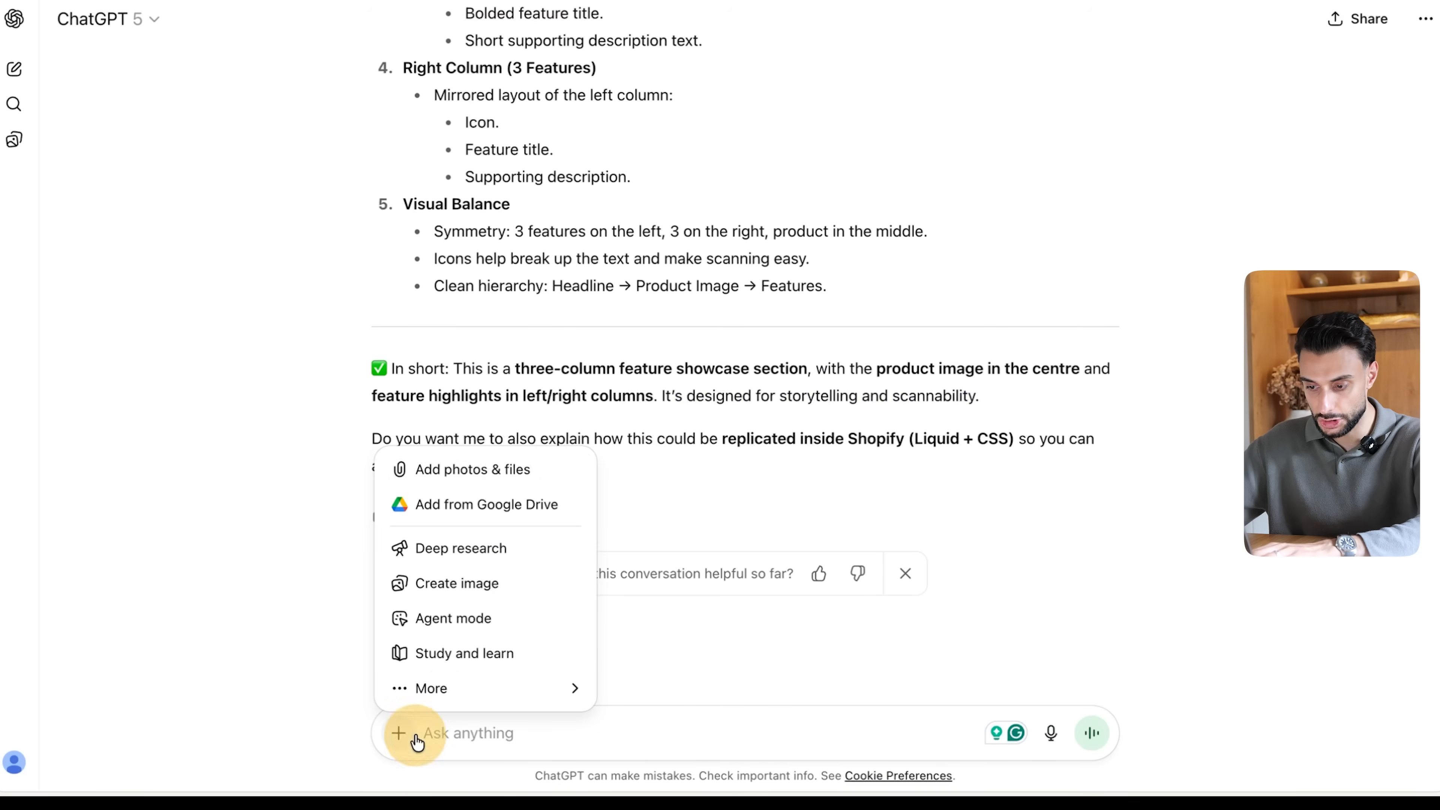
pyautogui.click(473, 469)
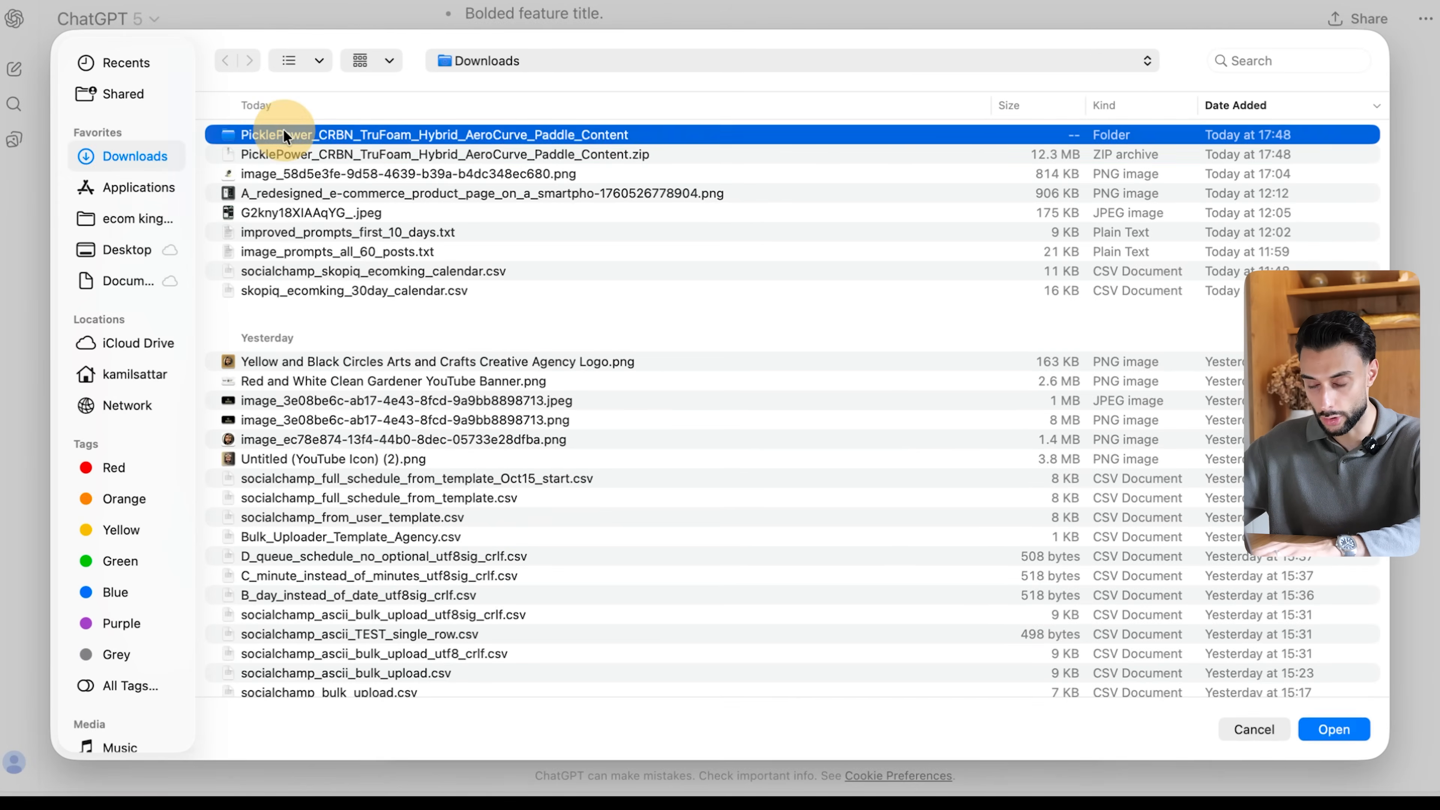
pyautogui.doubleClick(284, 134)
pyautogui.click(239, 272)
pyautogui.keyDown('shift'); pyautogui.click(239, 135); pyautogui.keyUp('shift')
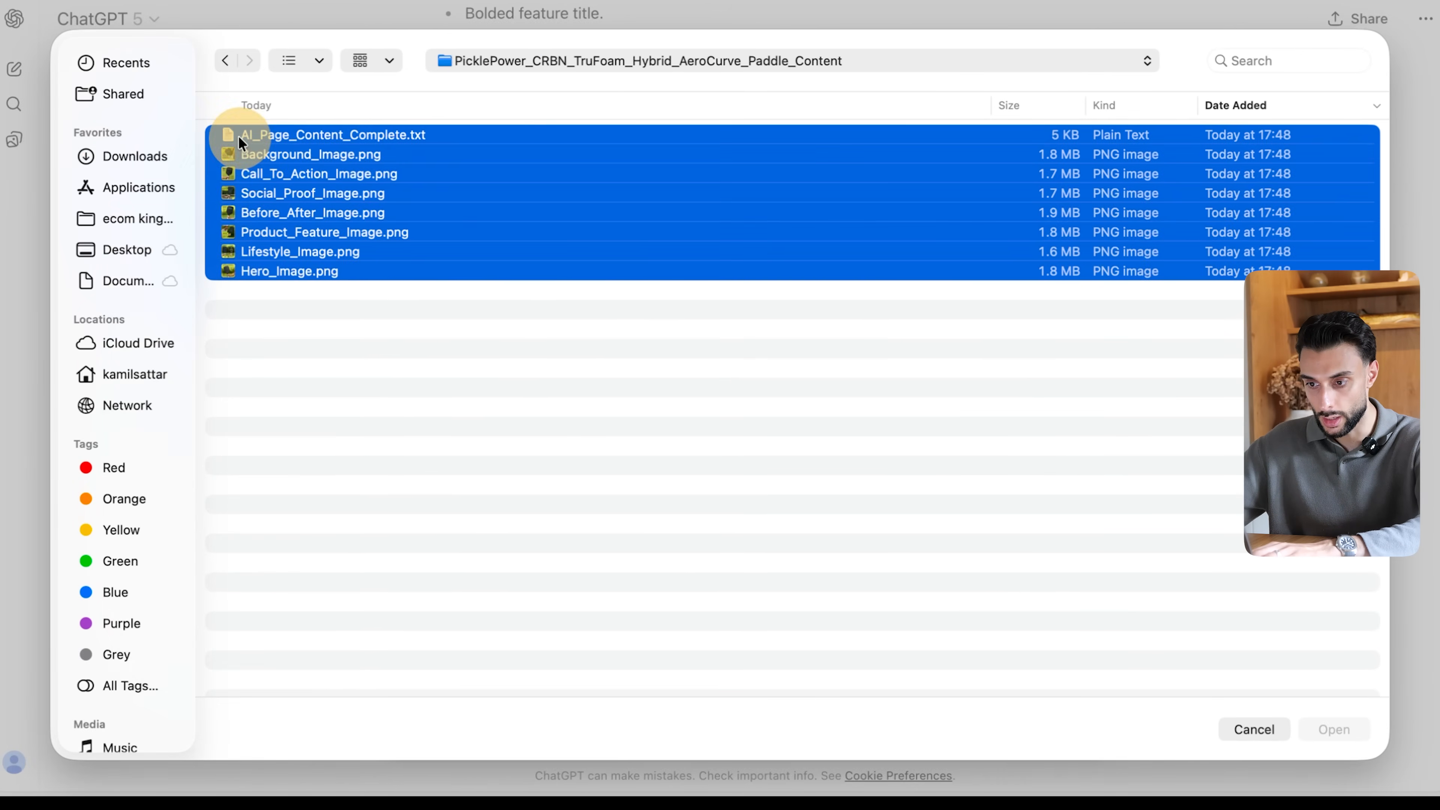
pyautogui.press('Return')
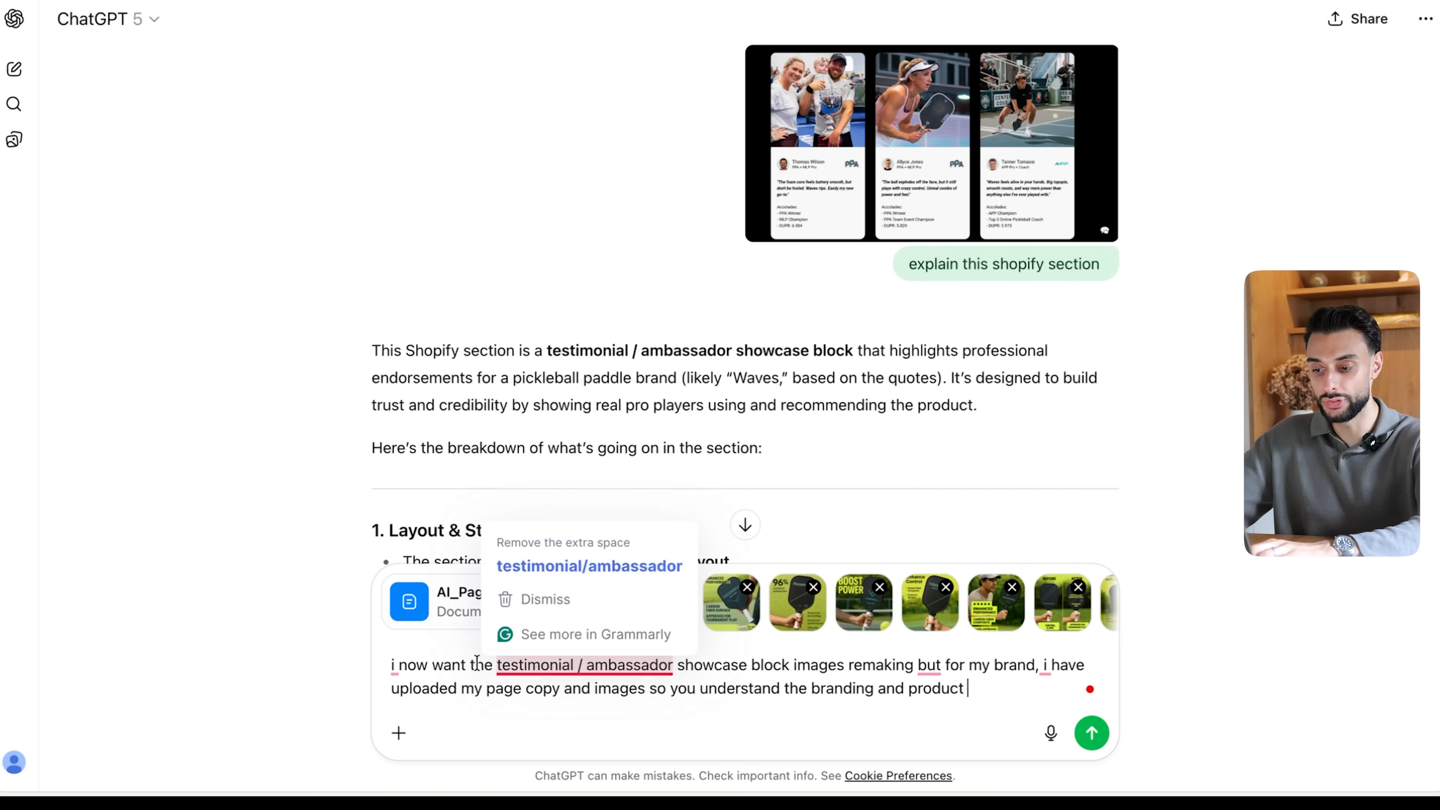
# - Ask for the testimonial / ambassador showcase block images remade for the brand, citing the uploaded page copy and images, with Create image enabled
pyautogui.click(845, 677)
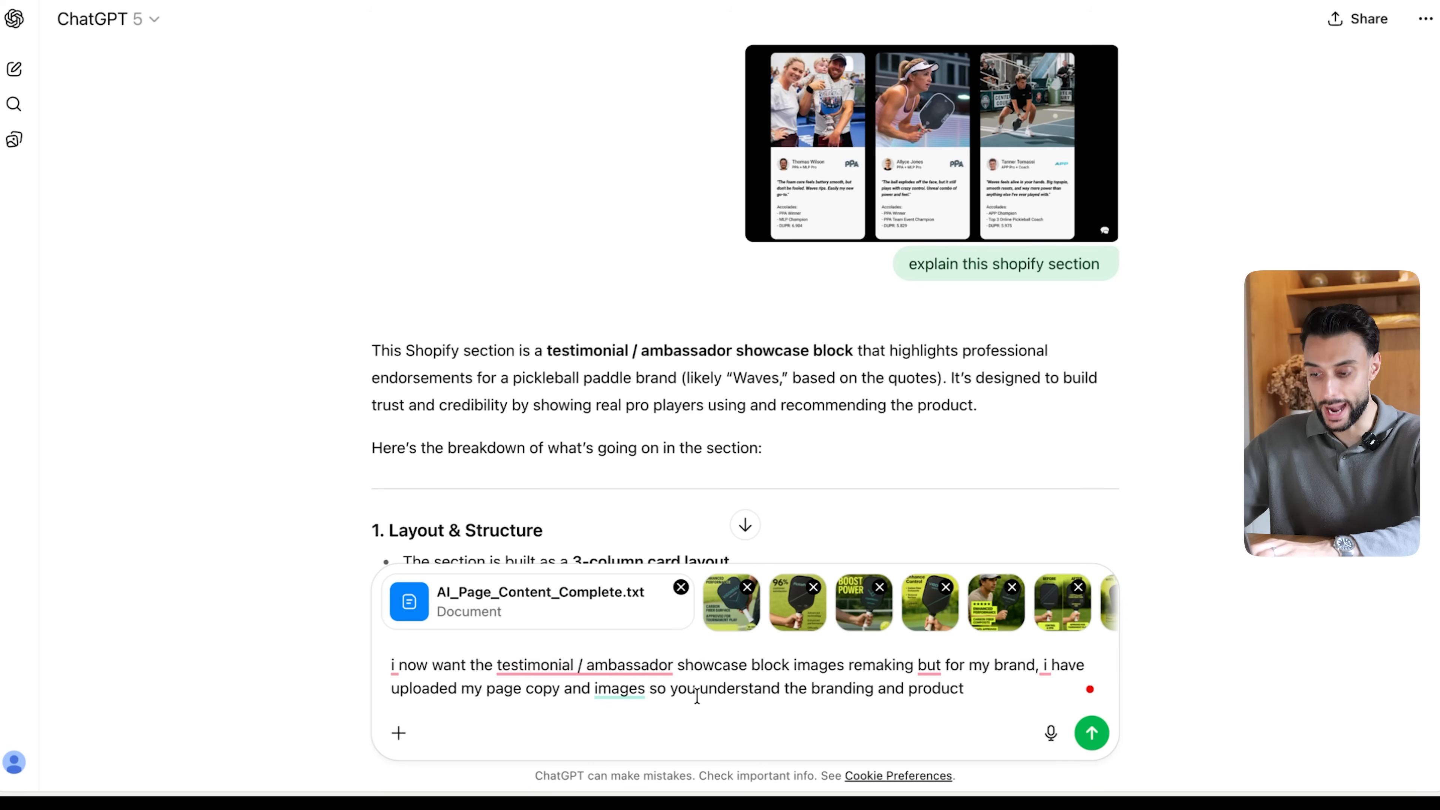
pyautogui.click(856, 708)
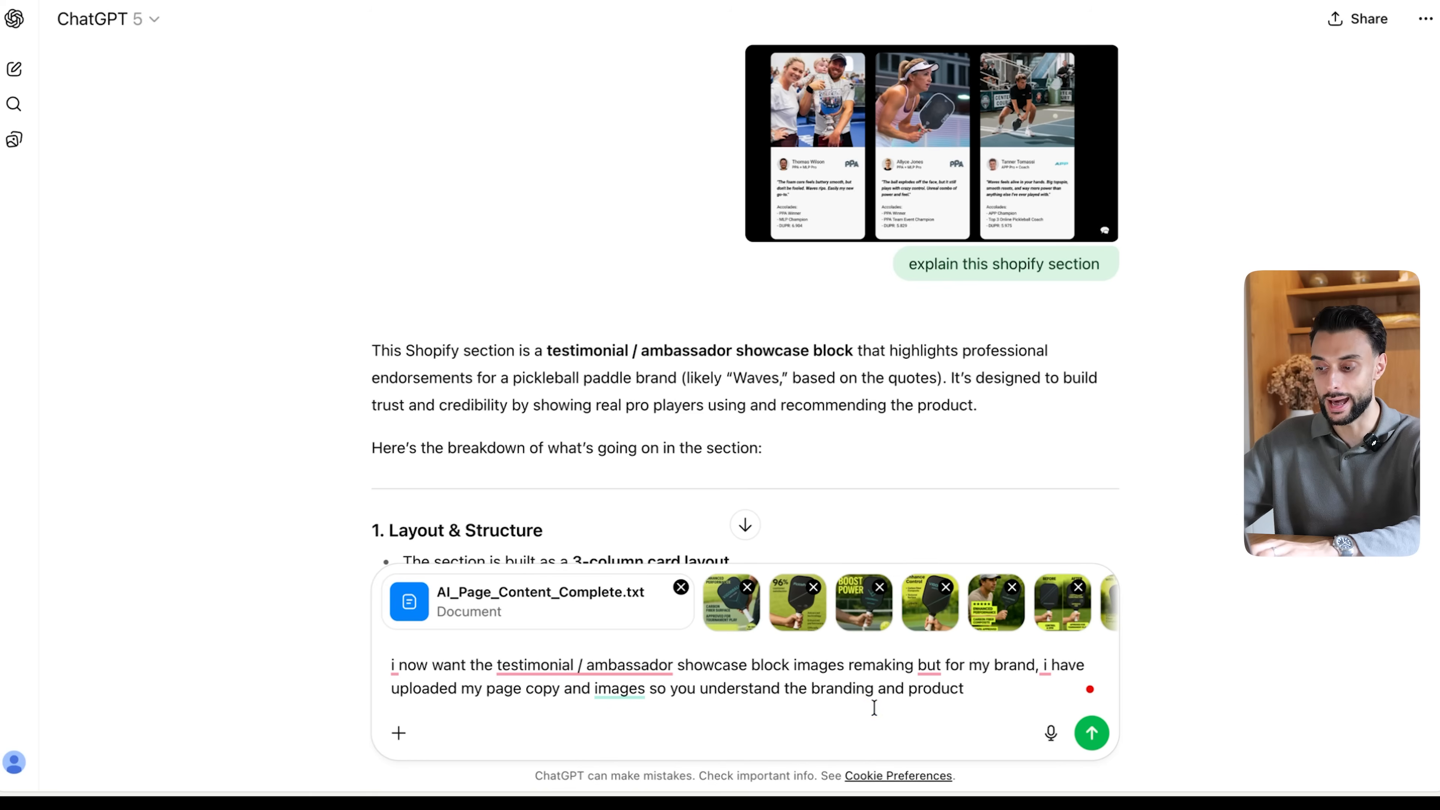
pyautogui.moveTo(999, 690); pyautogui.dragTo(527, 676)
pyautogui.click(526, 676)
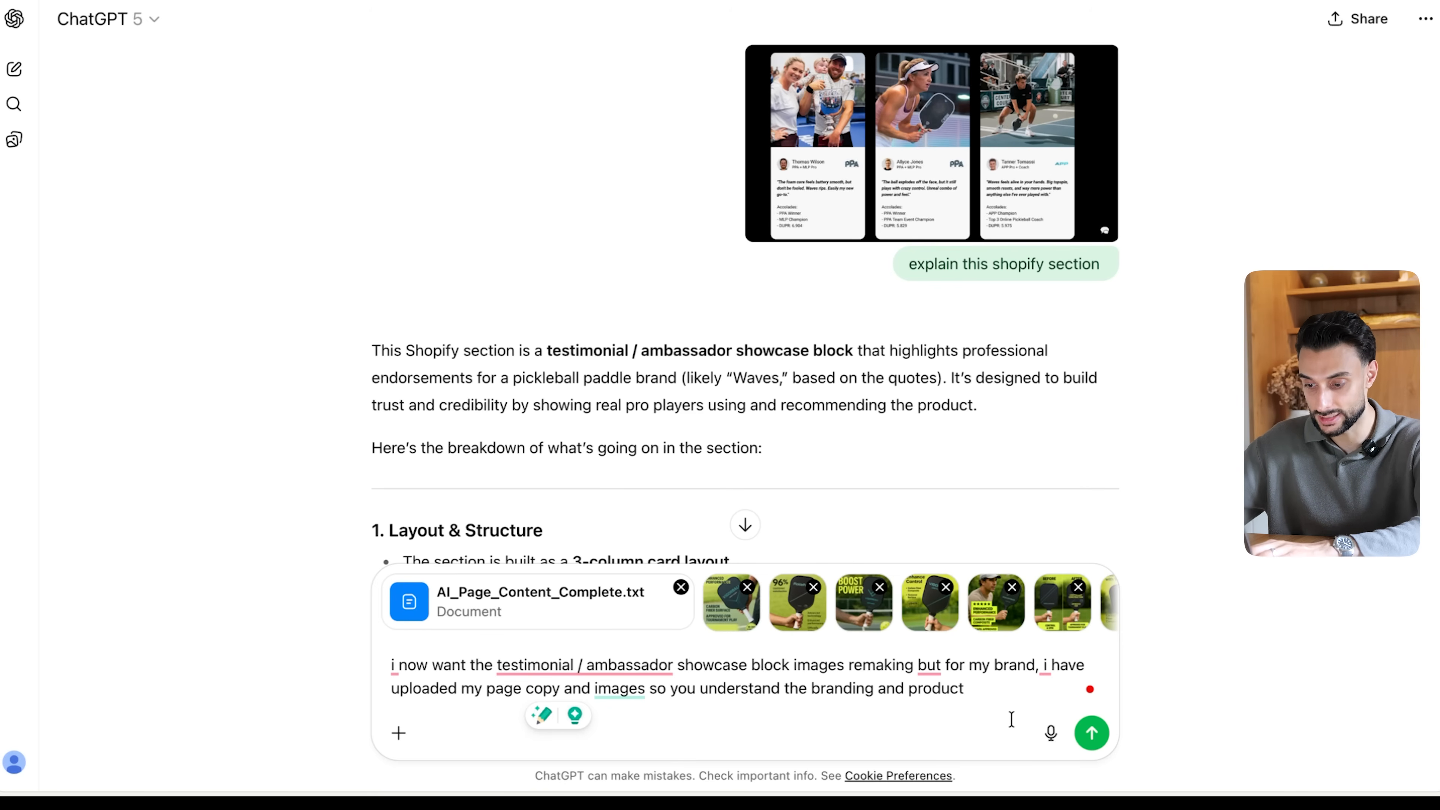
pyautogui.click(398, 733)
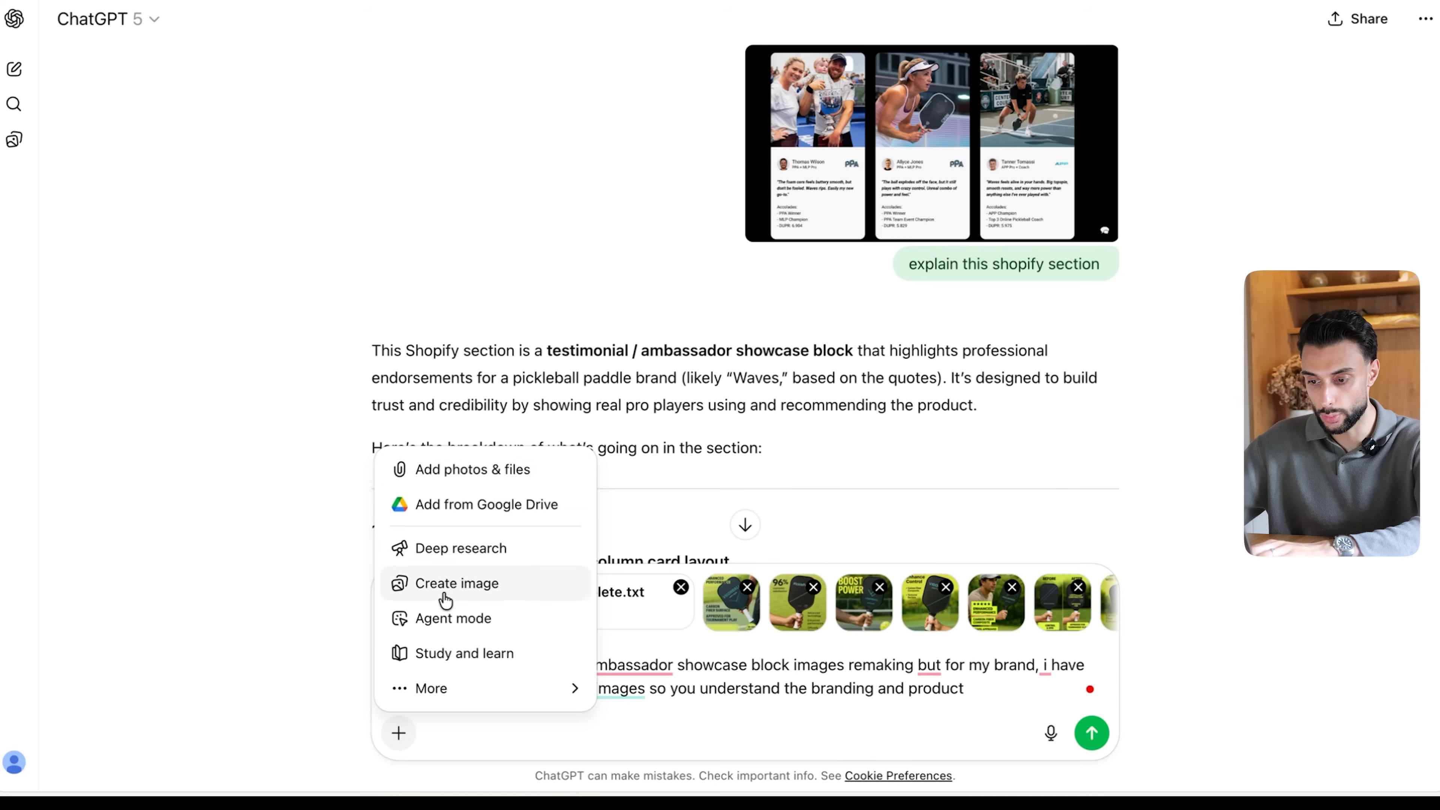
pyautogui.click(464, 584)
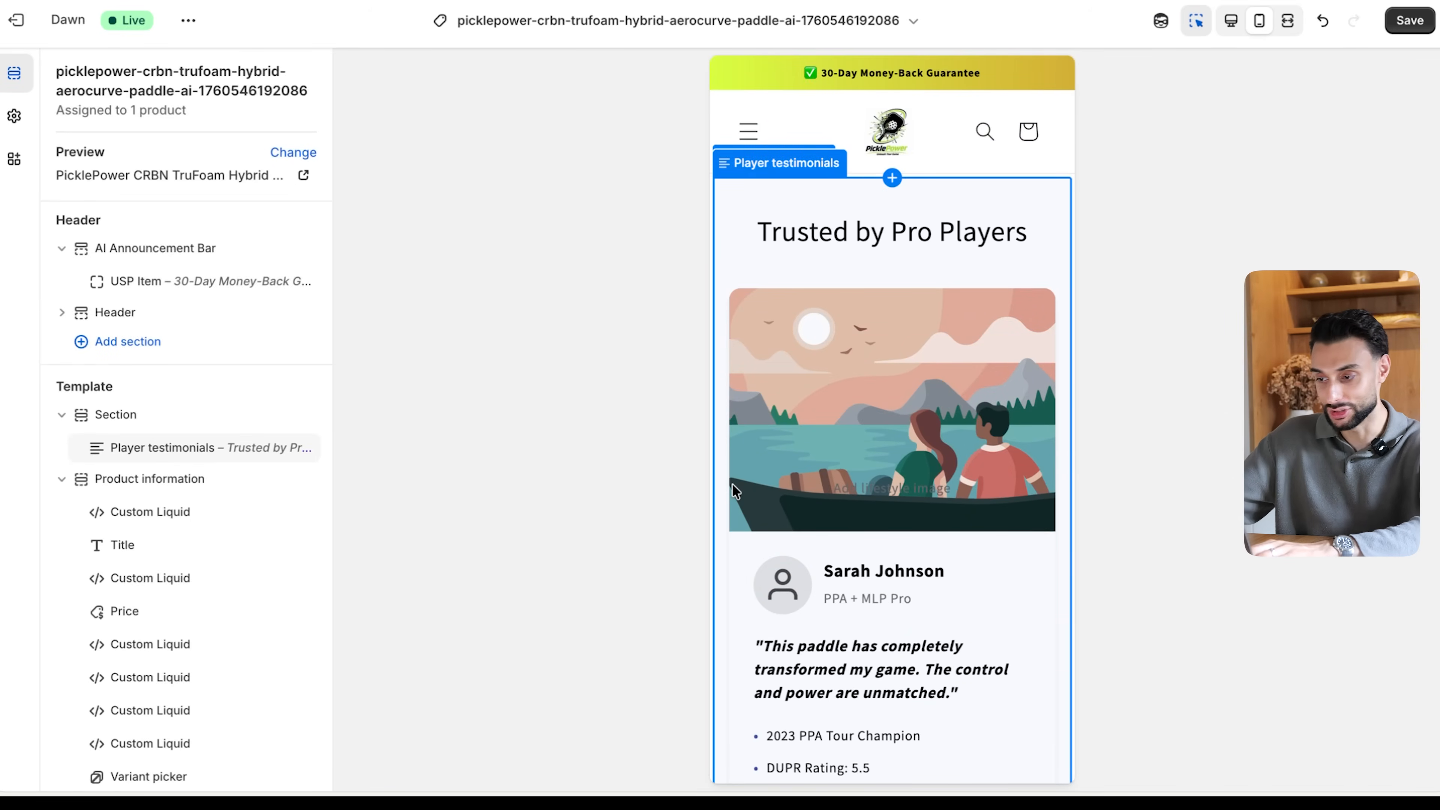
# - In the Shopify theme editor, review the generated player testimonials section and position it directly below the AI comparison table
pyautogui.scroll(-5, 983, 386)
pyautogui.scroll(-14, 983, 386)
pyautogui.scroll(-4, 983, 386)
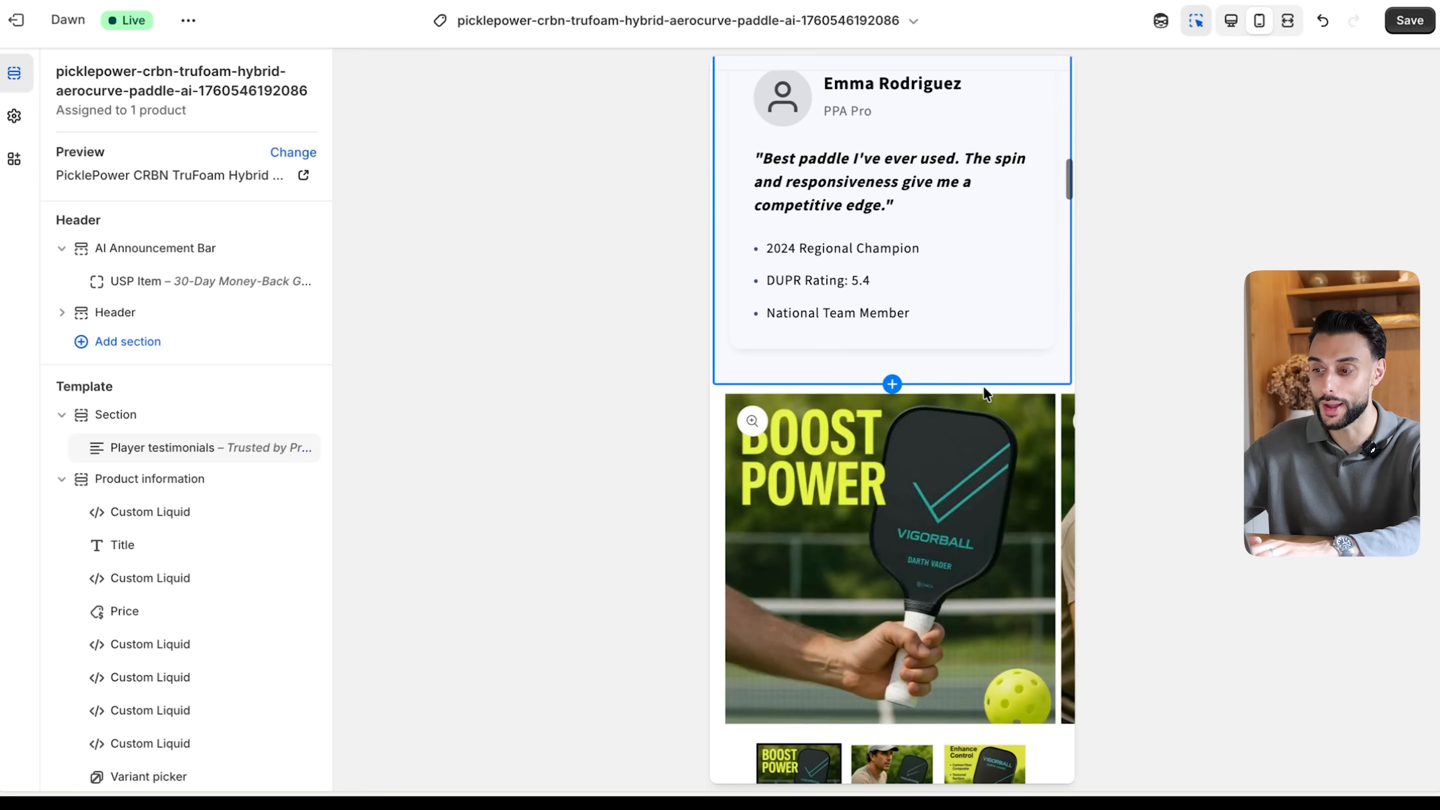
pyautogui.scroll(18, 983, 387)
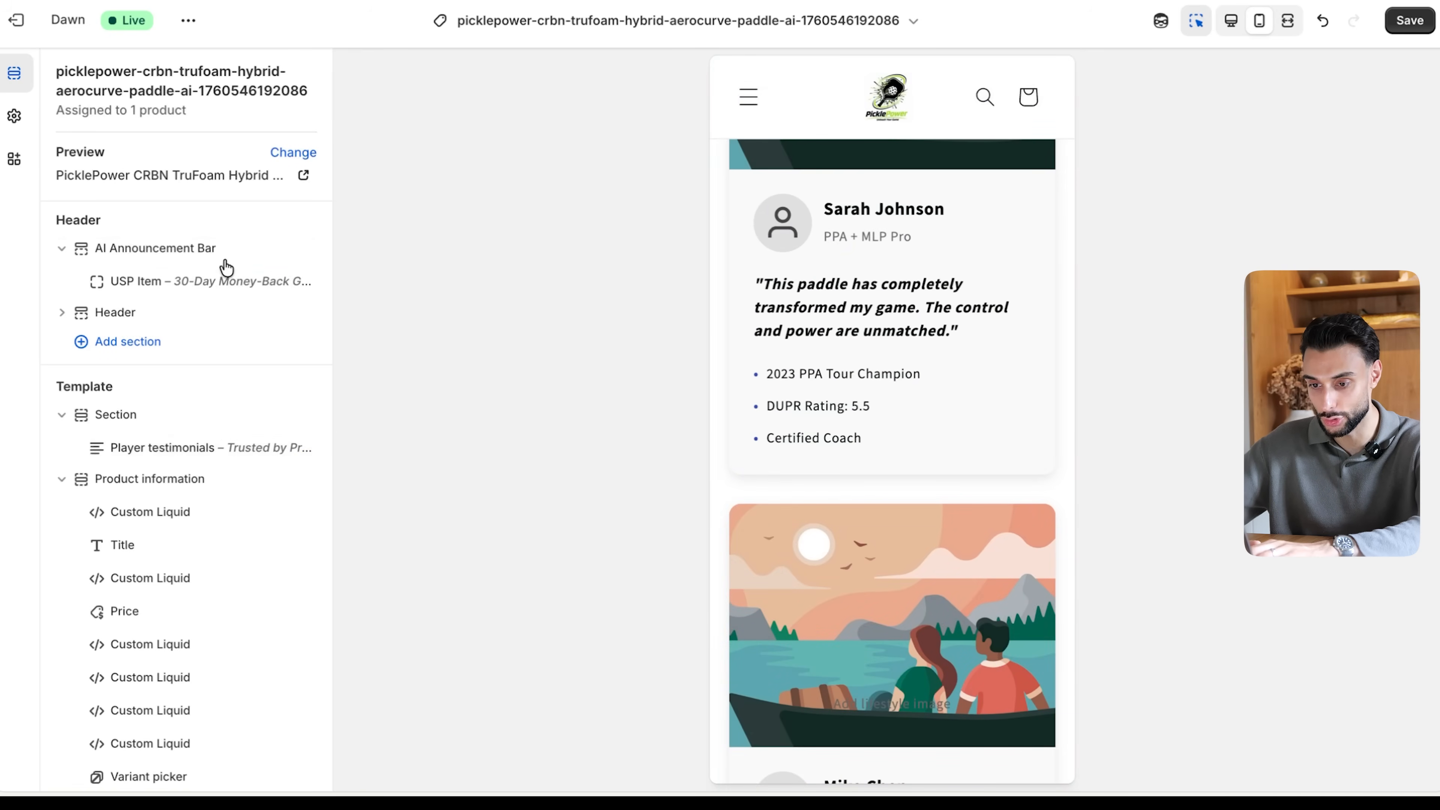
pyautogui.click(166, 454)
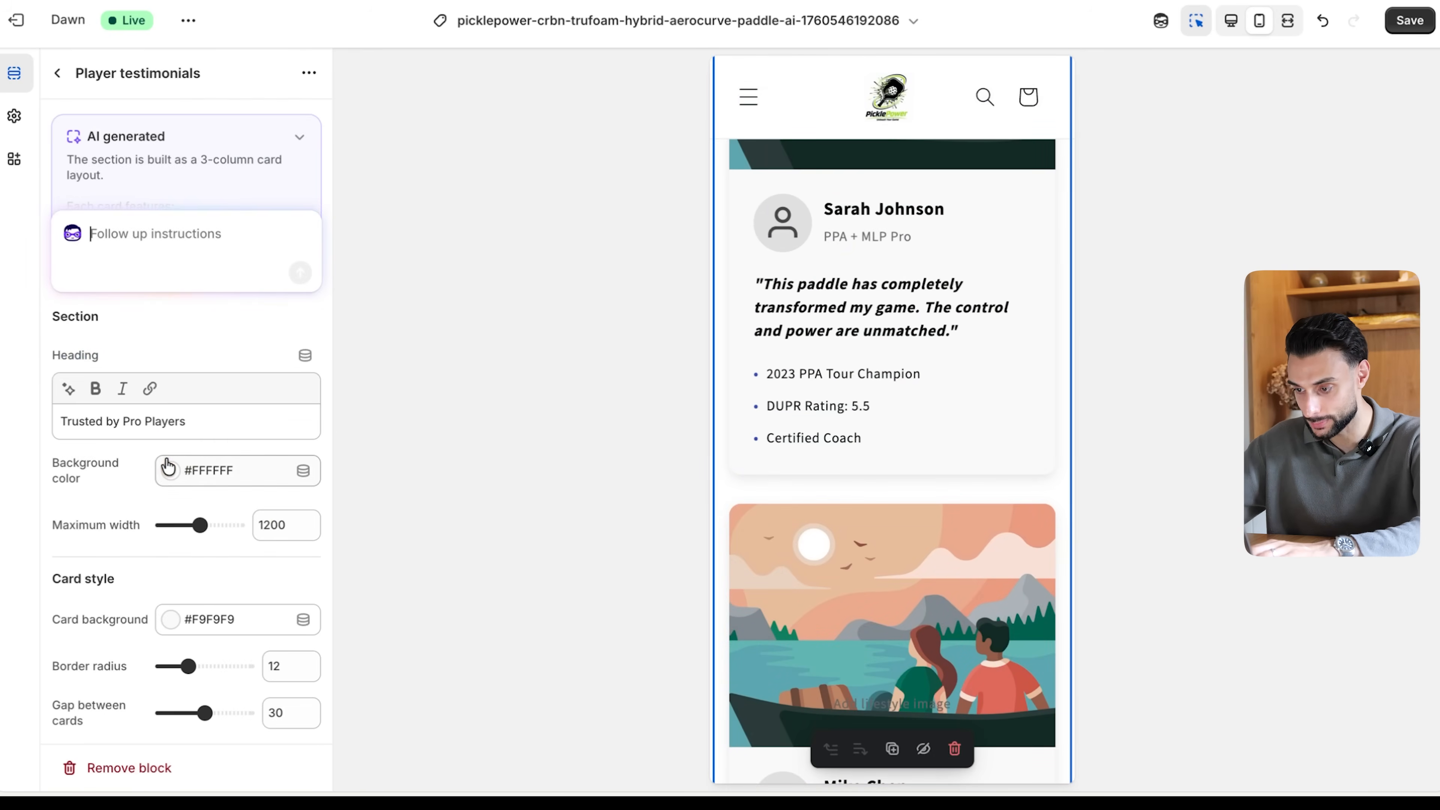
pyautogui.scroll(-20, 856, 391)
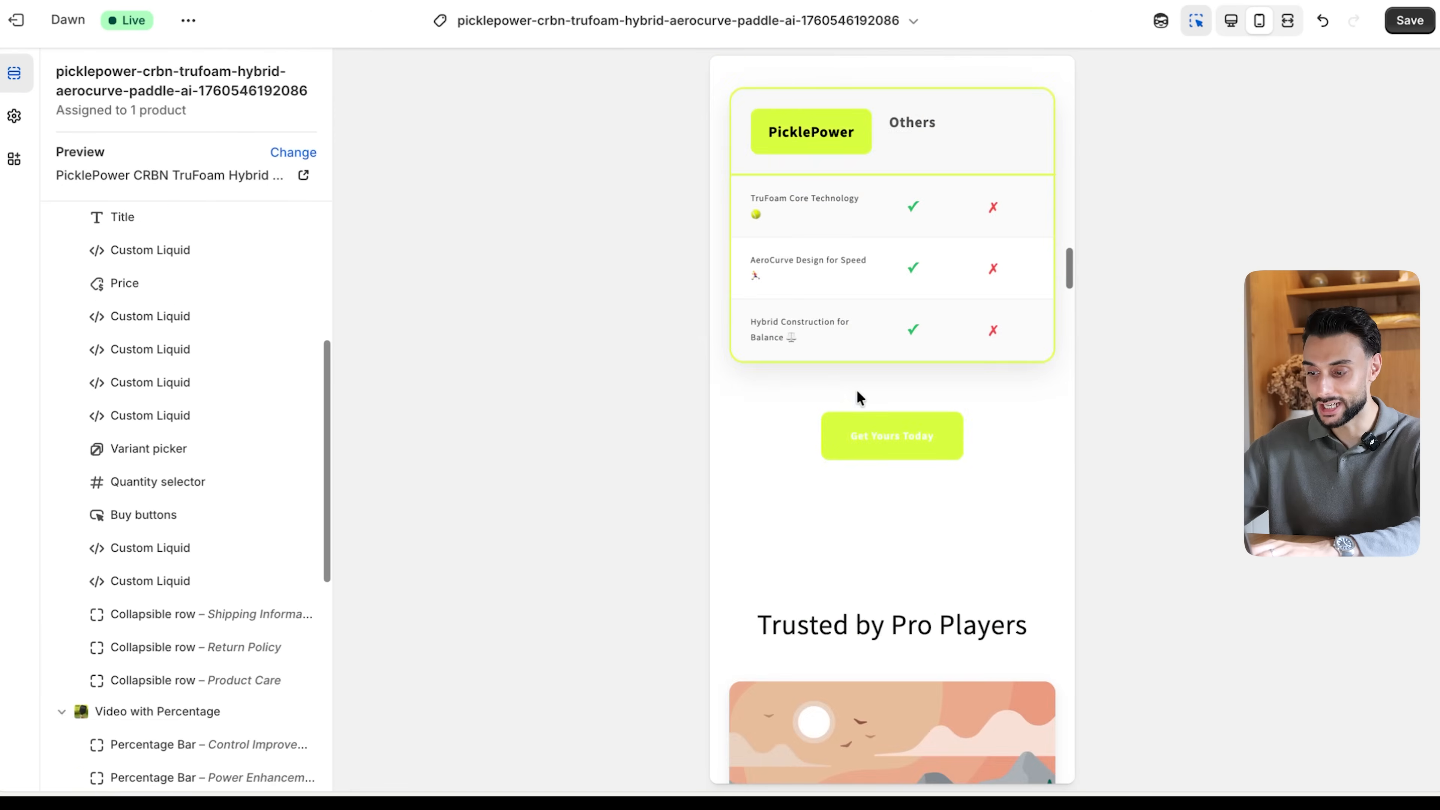
pyautogui.scroll(-6, 857, 390)
pyautogui.scroll(5, 923, 244)
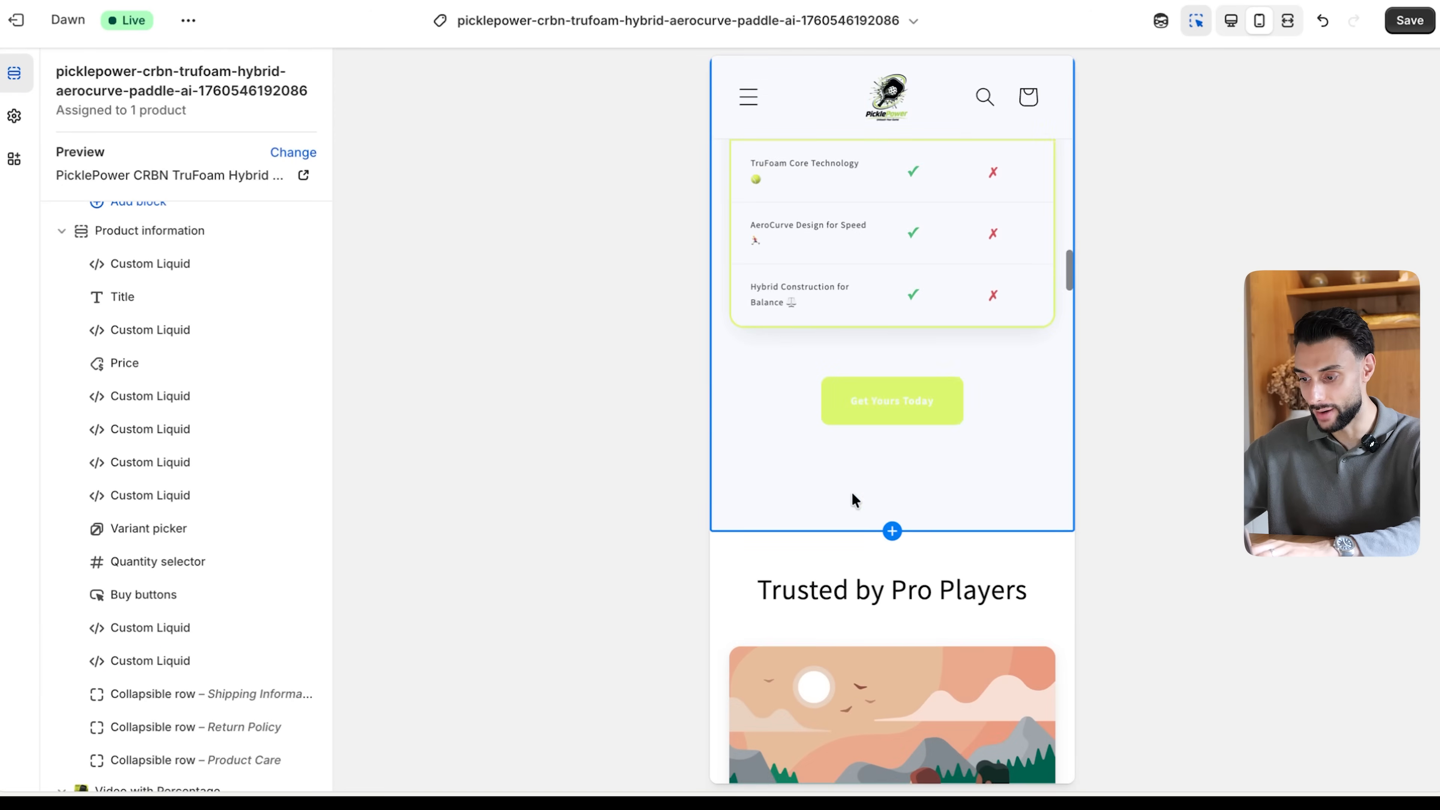
# - Examine the three testimonial cards in the mobile preview, including their placement between the comparison table and the following section
pyautogui.click(852, 492)
pyautogui.scroll(-5, 183, 380)
pyautogui.scroll(-8, 889, 462)
pyautogui.scroll(4, 889, 462)
pyautogui.scroll(-6, 889, 461)
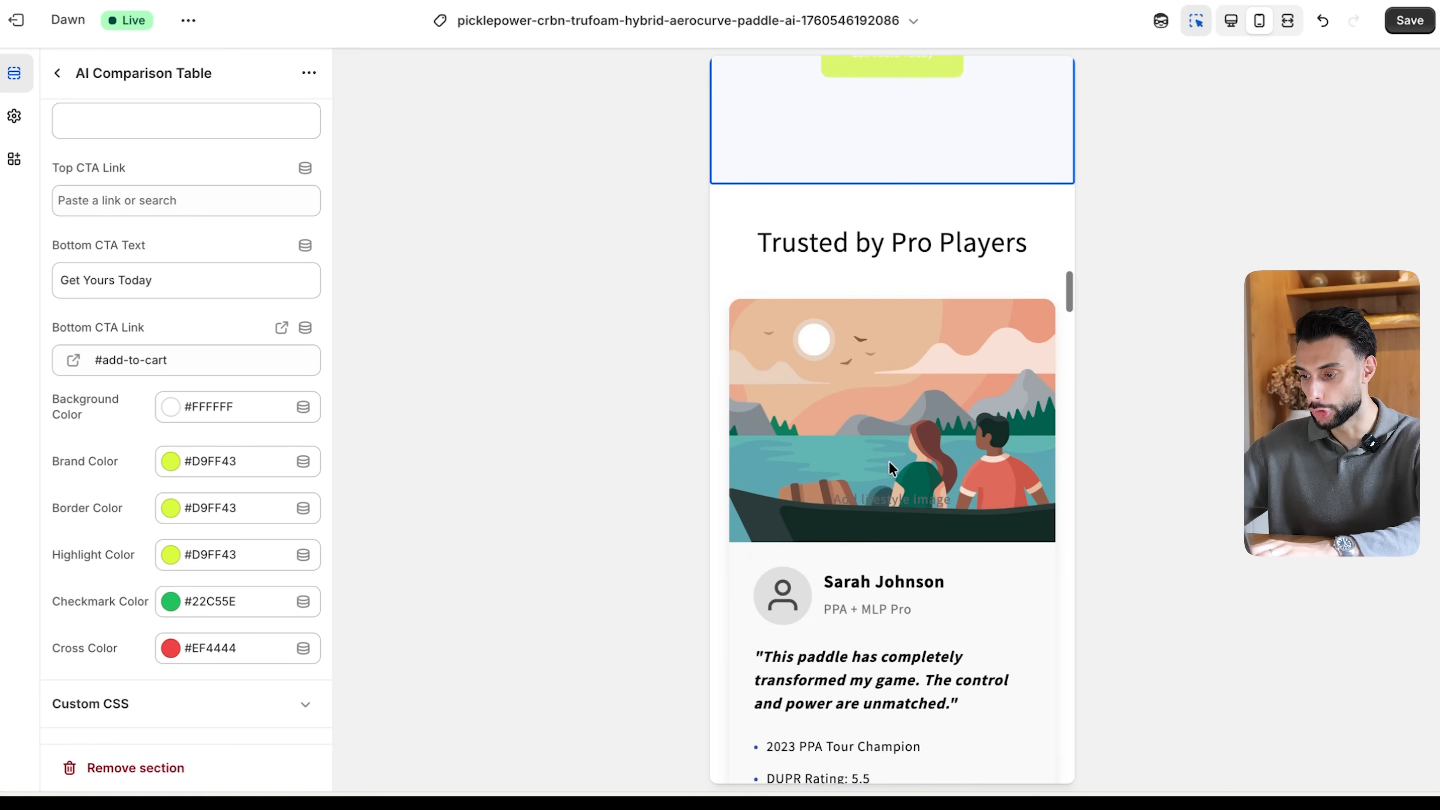
pyautogui.scroll(-15, 889, 461)
pyautogui.scroll(3, 889, 462)
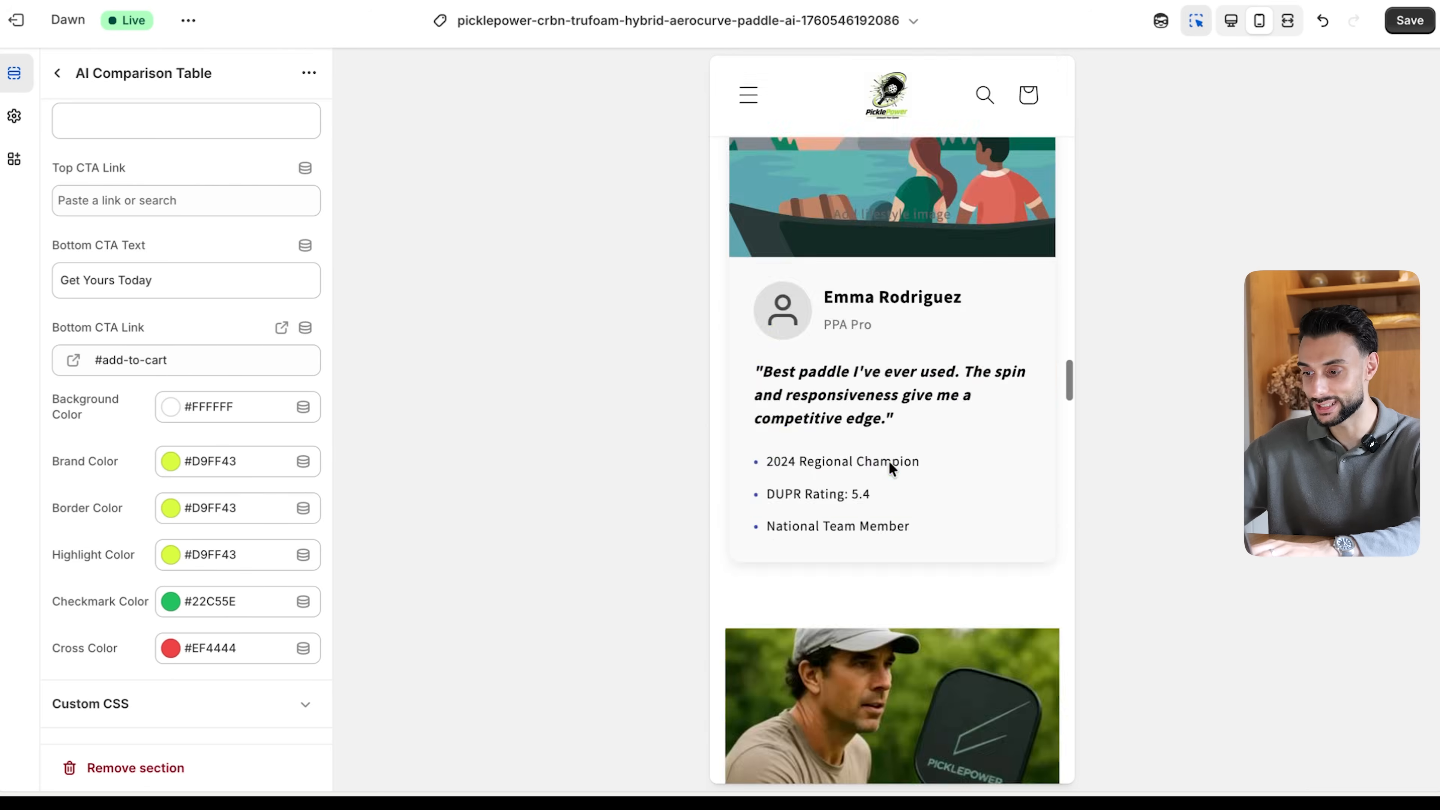
pyautogui.scroll(10, 890, 461)
pyautogui.scroll(-6, 890, 461)
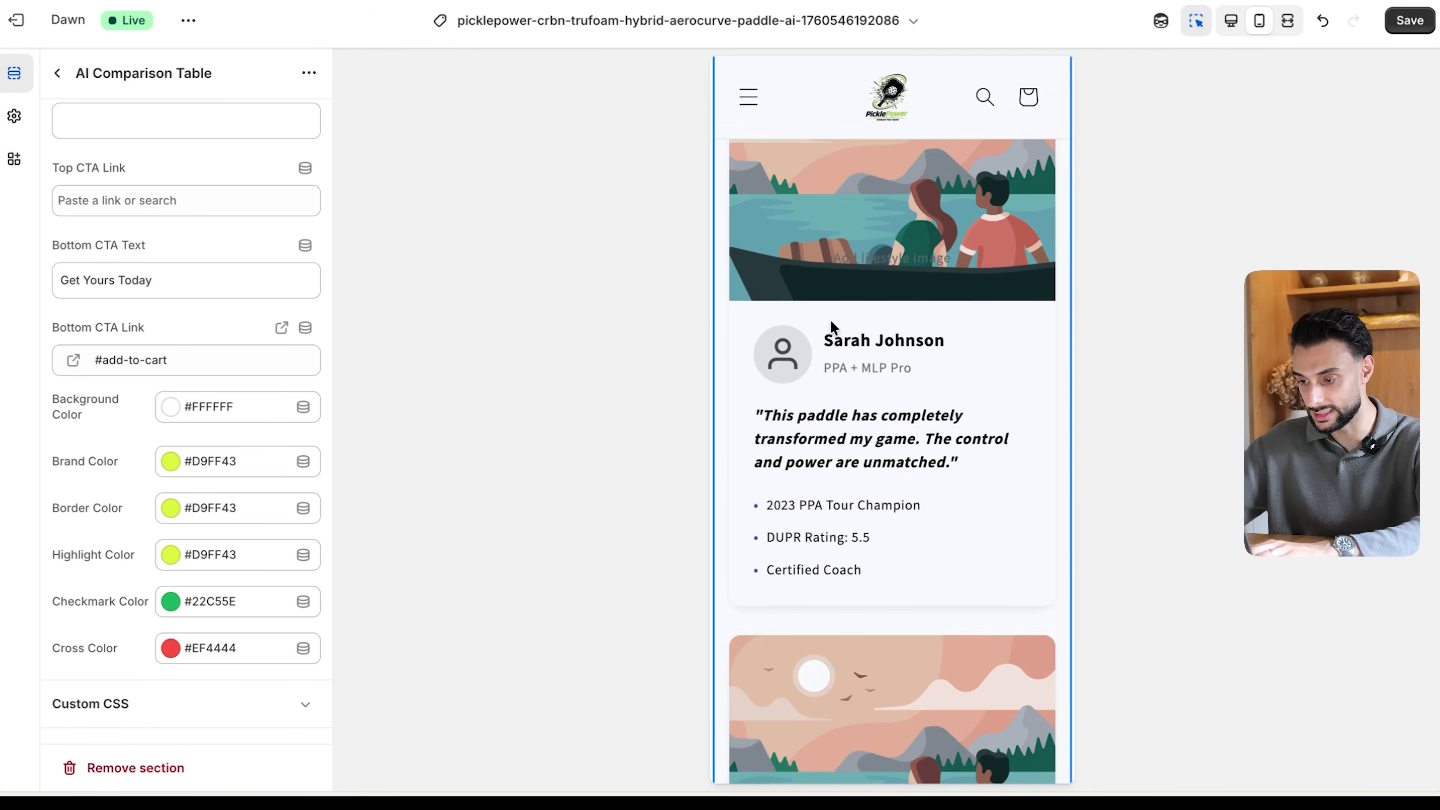
pyautogui.scroll(-5, 993, 514)
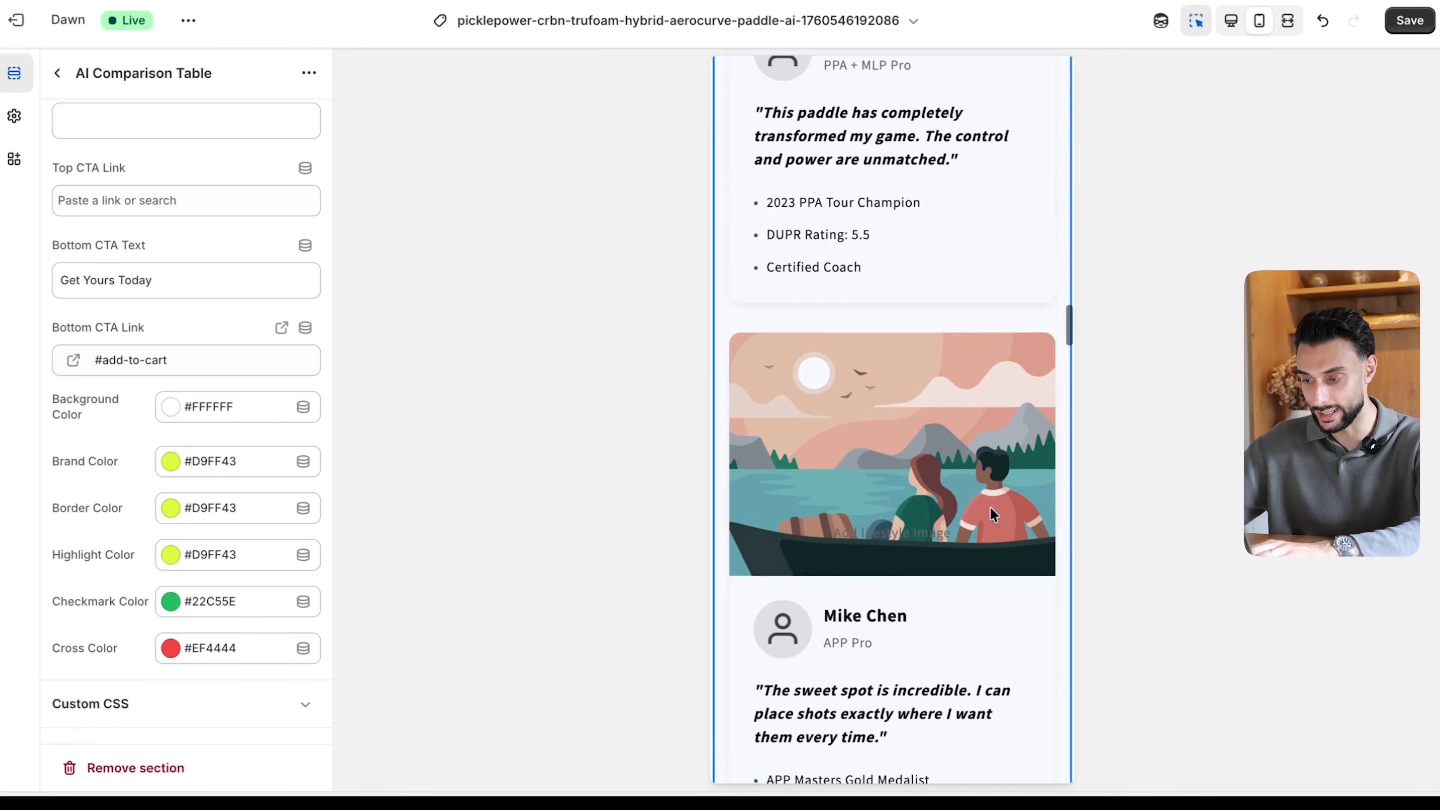
pyautogui.scroll(-10, 991, 514)
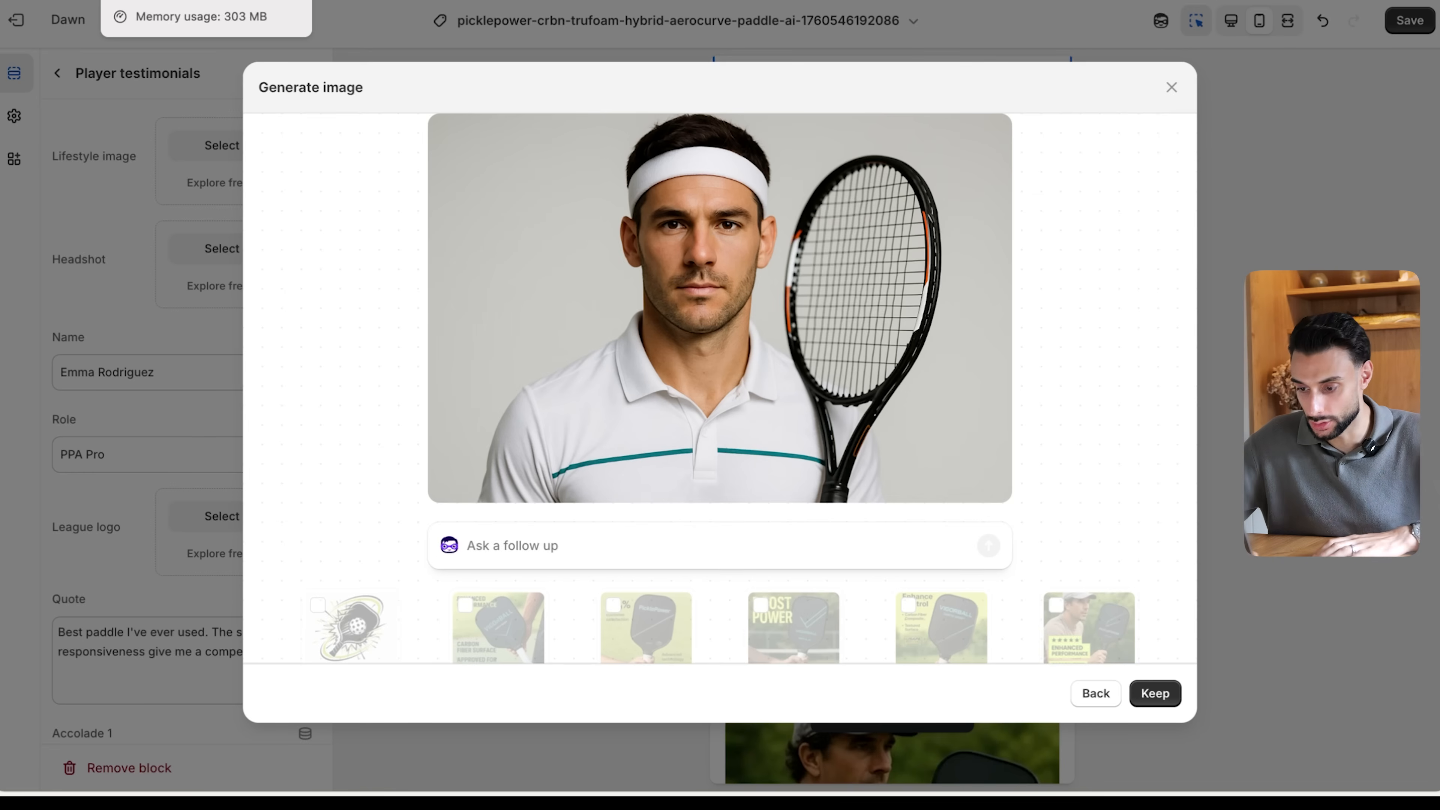
# - Keep the generated headshot of the male tennis athlete and apply it as the third testimonial player's headshot
pyautogui.moveTo(598, 496)
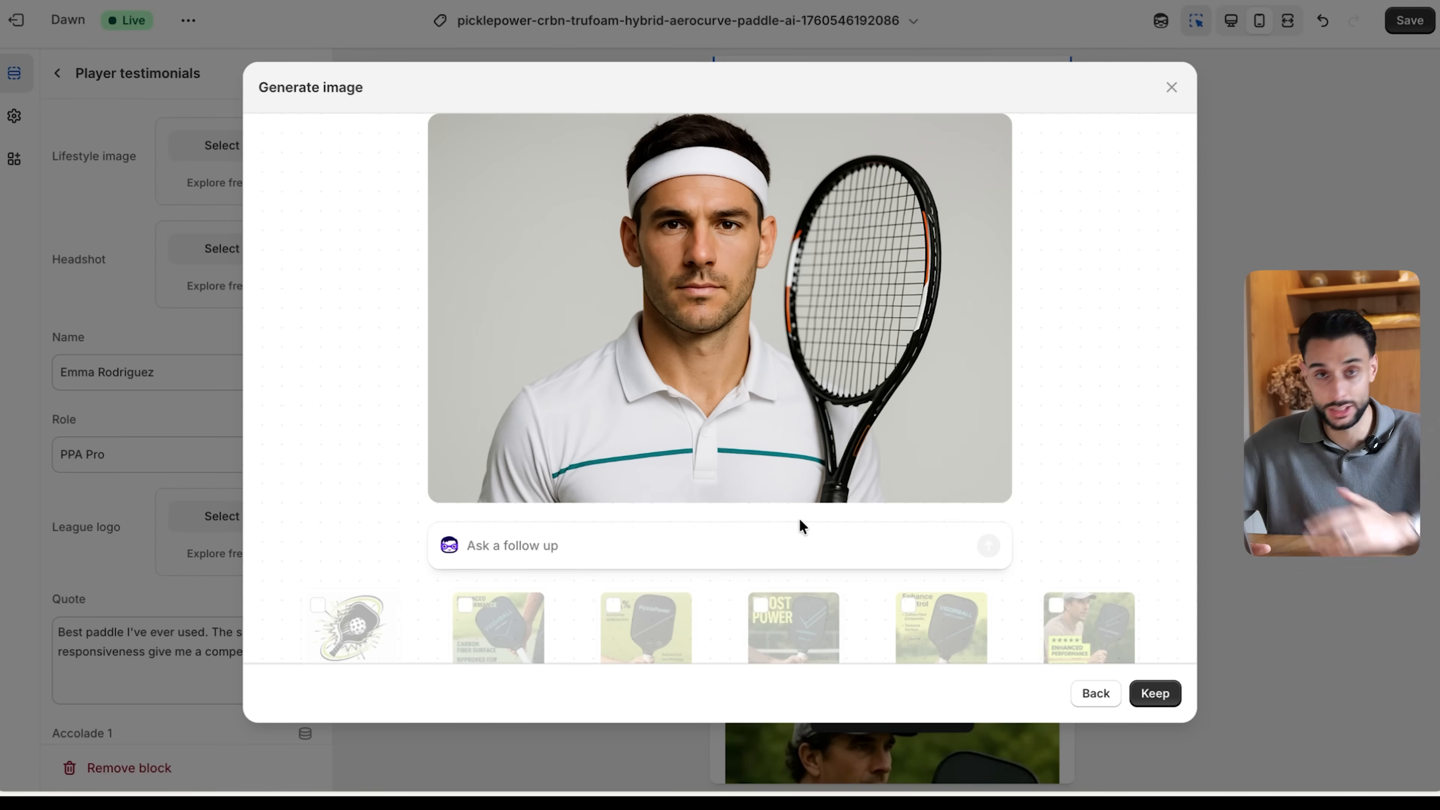
pyautogui.click(1159, 695)
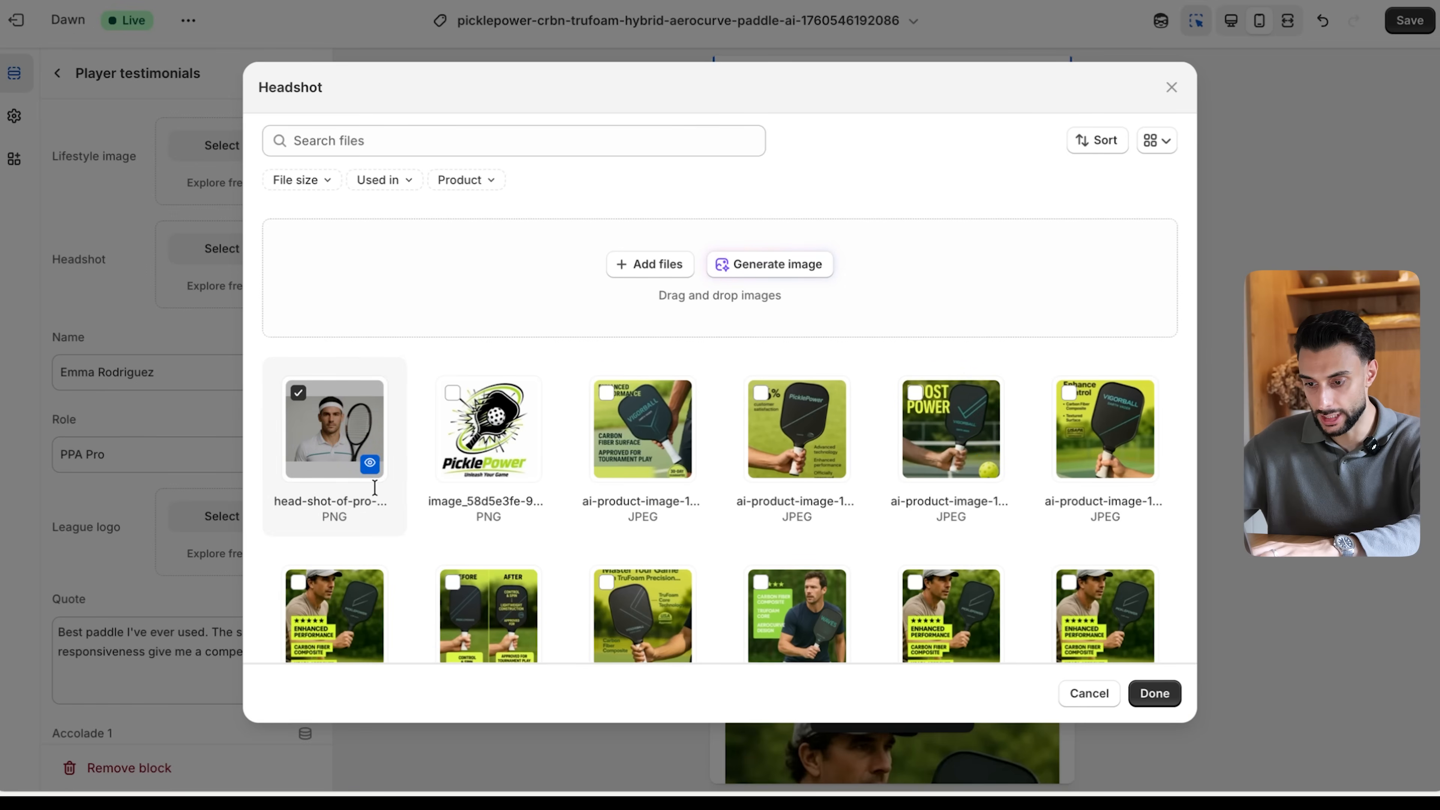
pyautogui.click(1177, 702)
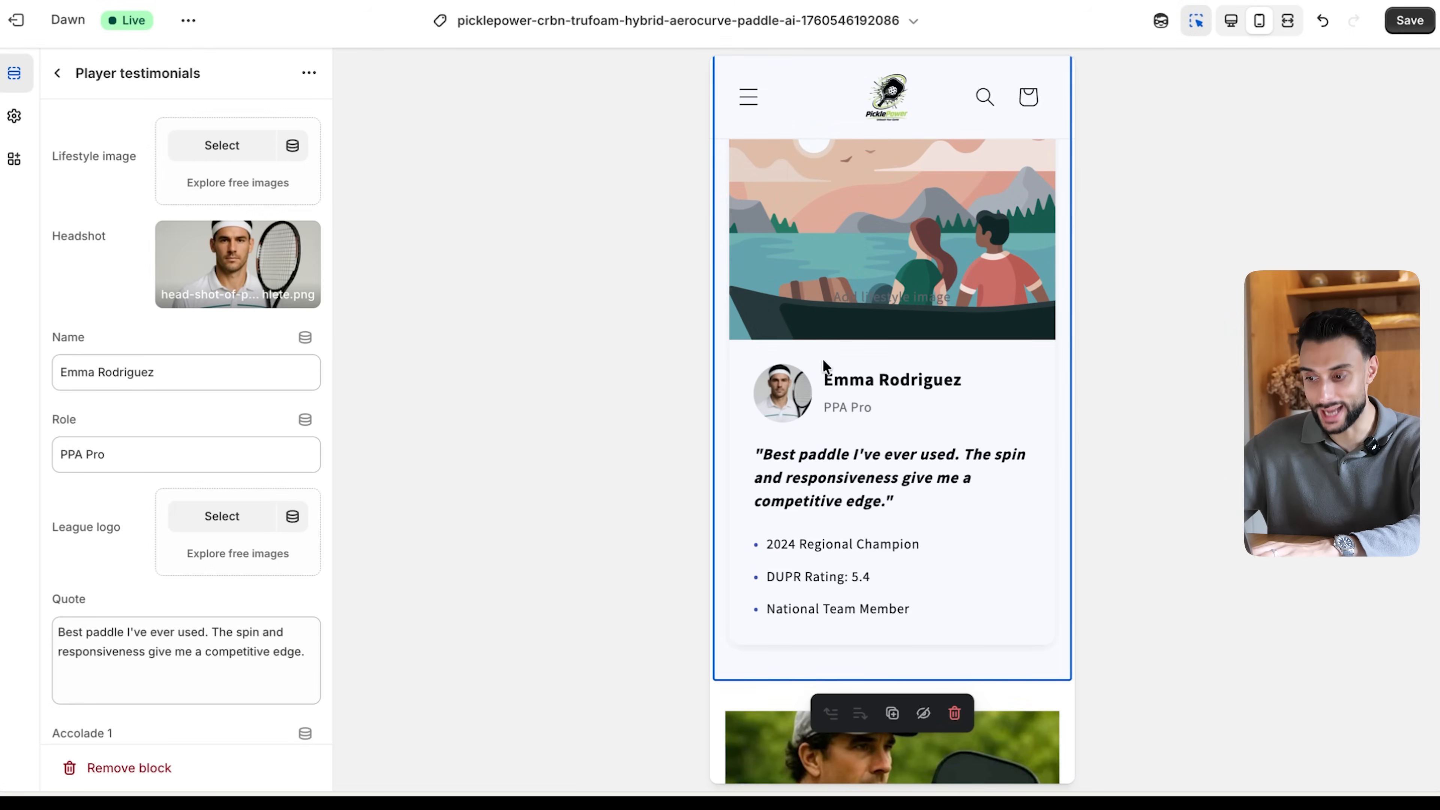
# - Generate a Player 2 headshot from the prompt "head shot of pro female tennis athlete" and apply the resulting image
pyautogui.scroll(-10, 249, 357)
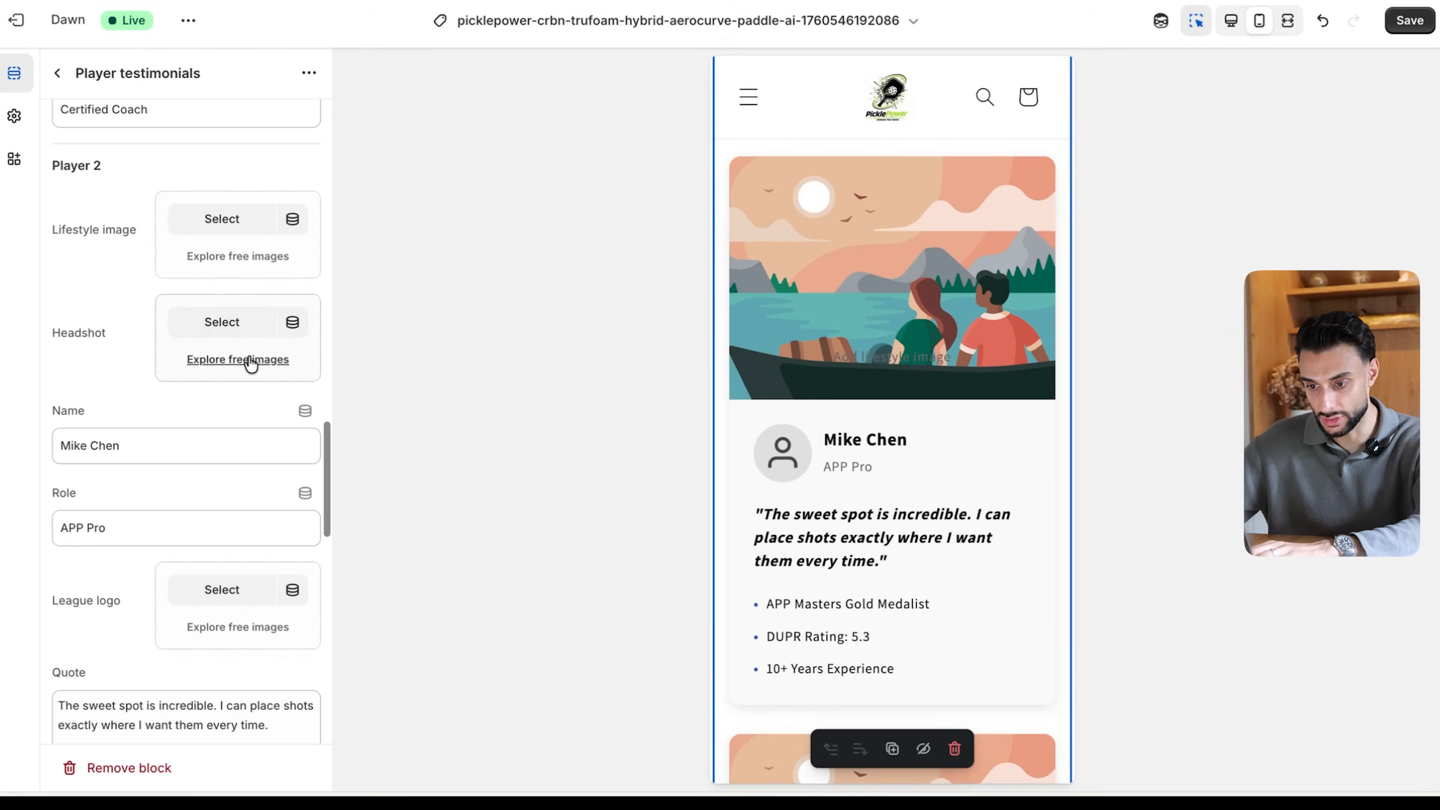
pyautogui.click(222, 323)
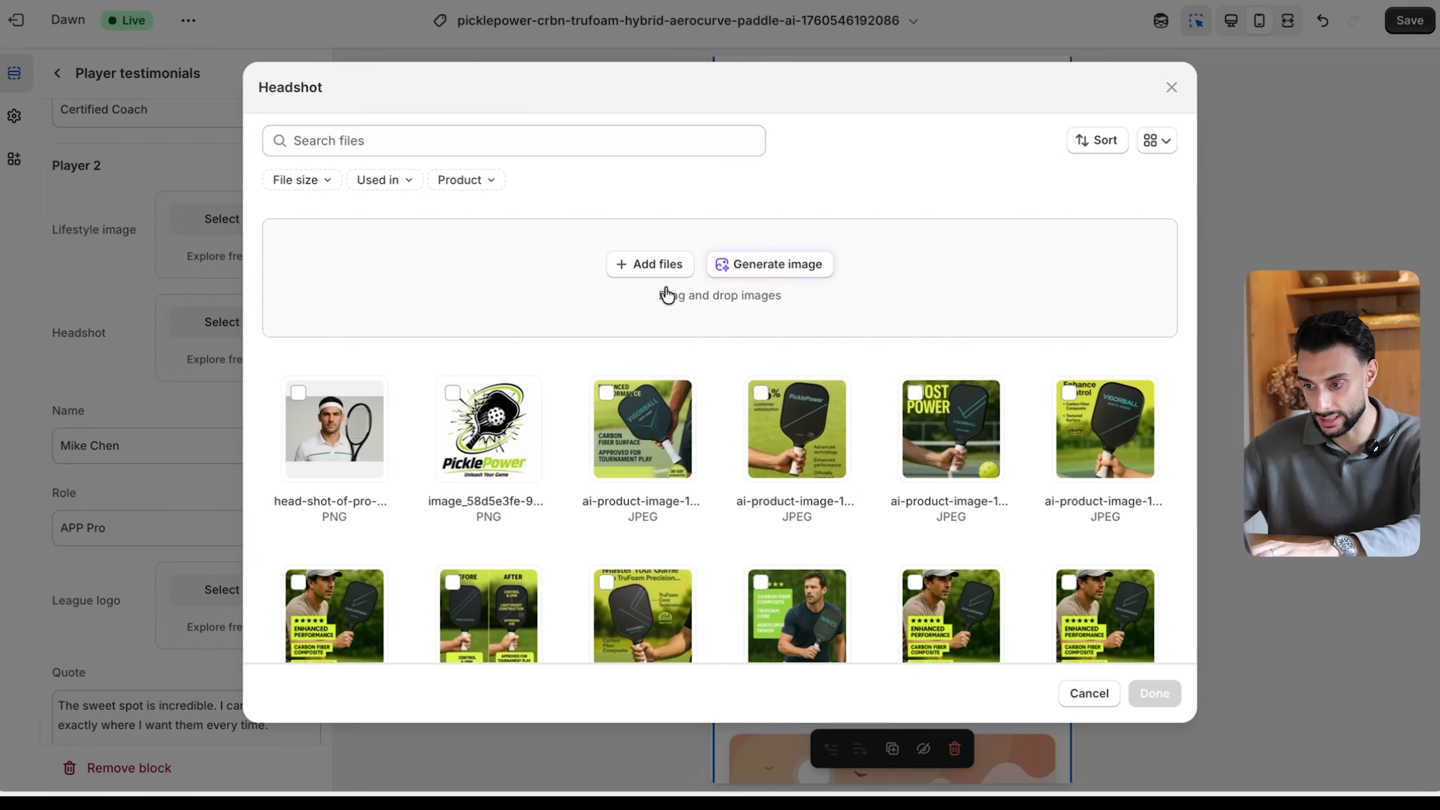
pyautogui.click(772, 265)
pyautogui.press('super+v')
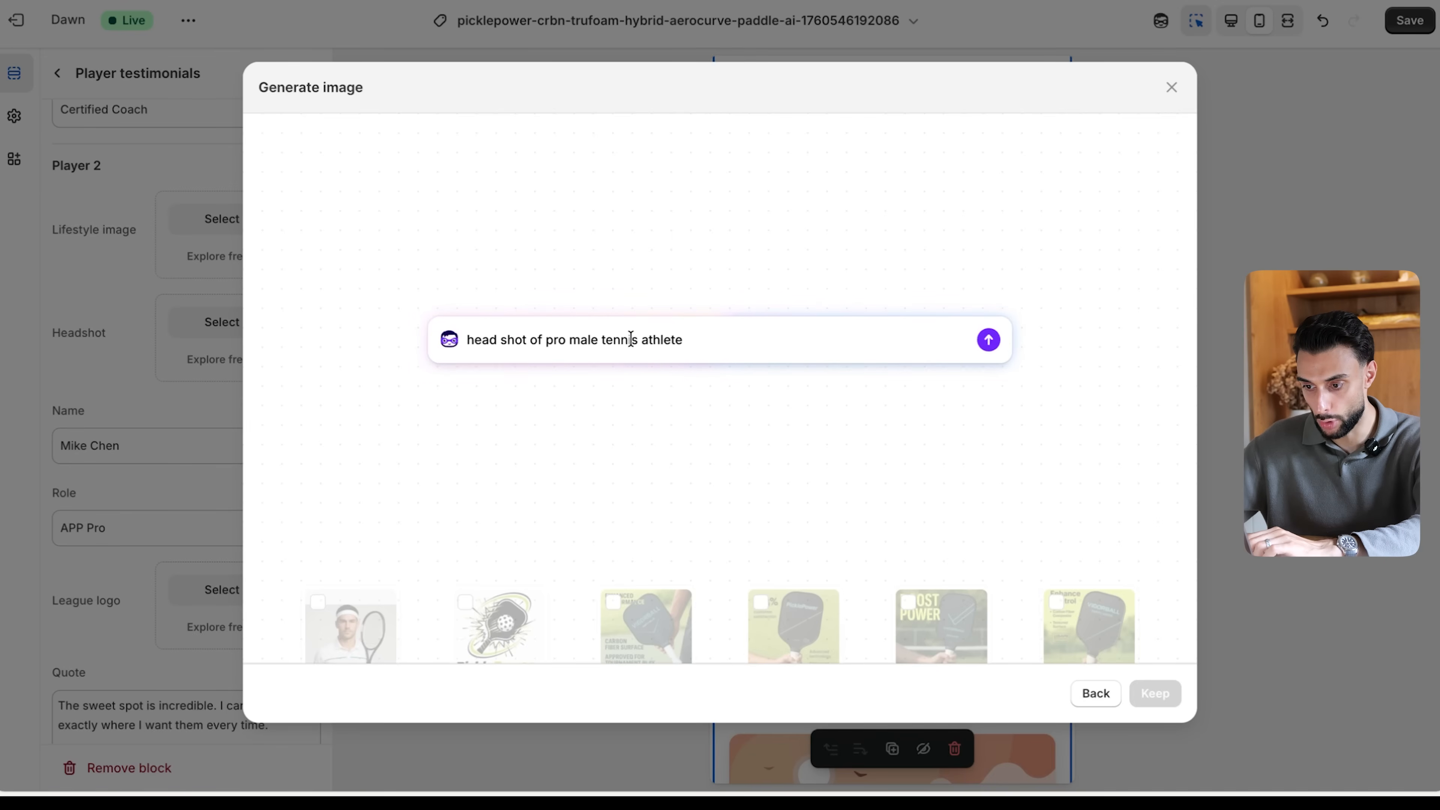
pyautogui.click(596, 340)
pyautogui.press('BackSpace')
pyautogui.press('BackSpace')
pyautogui.press('BackSpace')
pyautogui.press('BackSpace')
pyautogui.write('female')
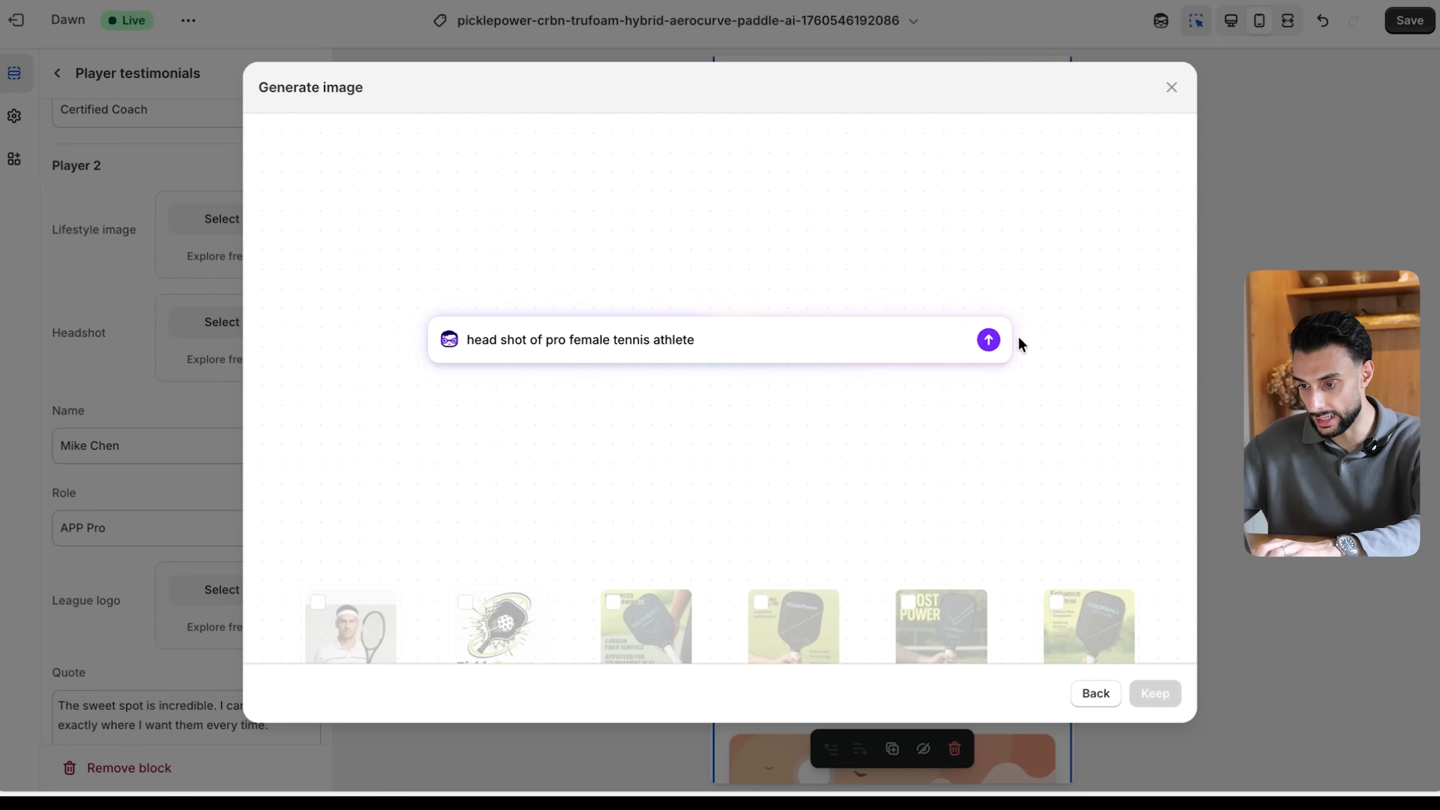
pyautogui.click(987, 340)
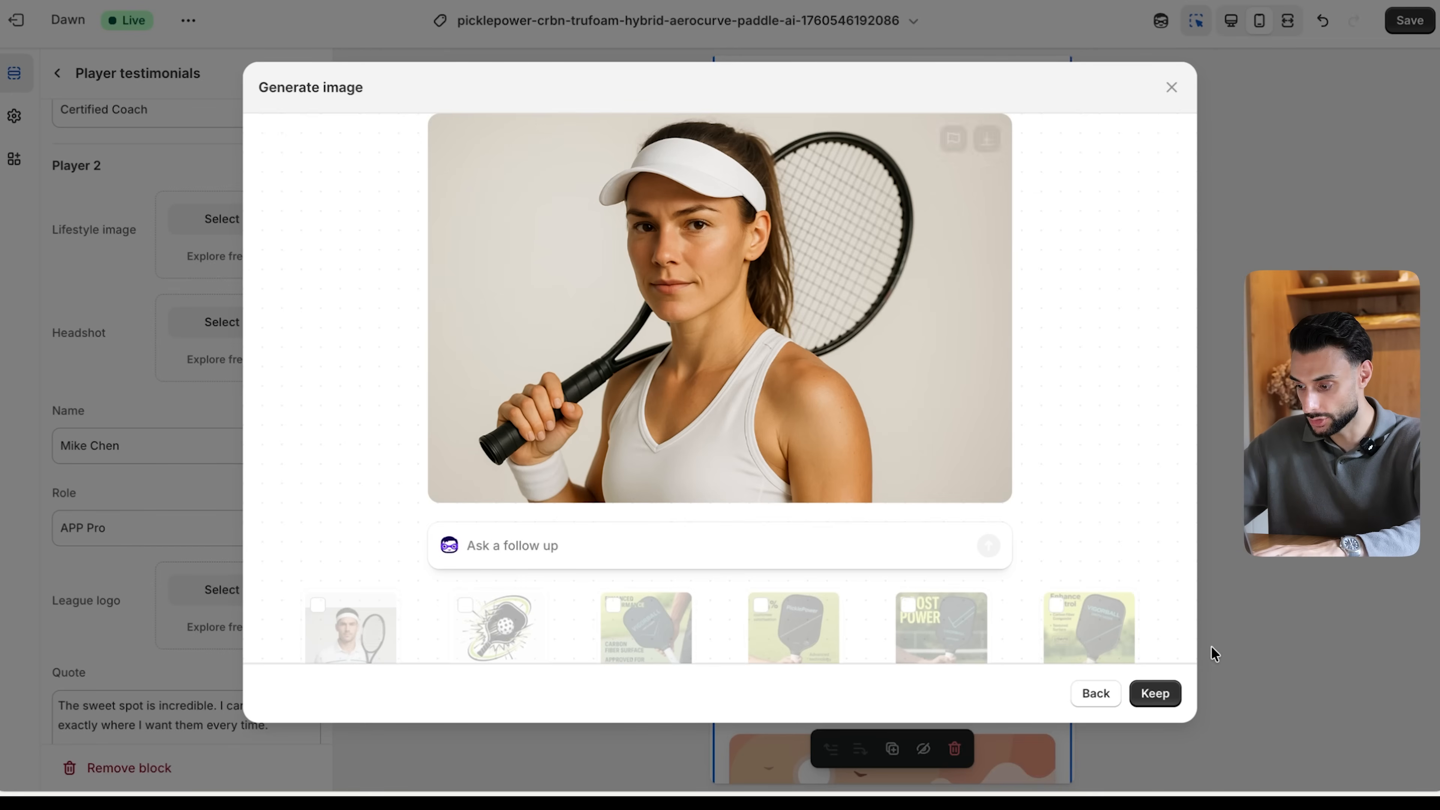
pyautogui.click(1154, 695)
# - Generate a Player 1 headshot from the prompt "head shot of young male adult tennis athlete" and apply the resulting image
pyautogui.scroll(-2, 901, 326)
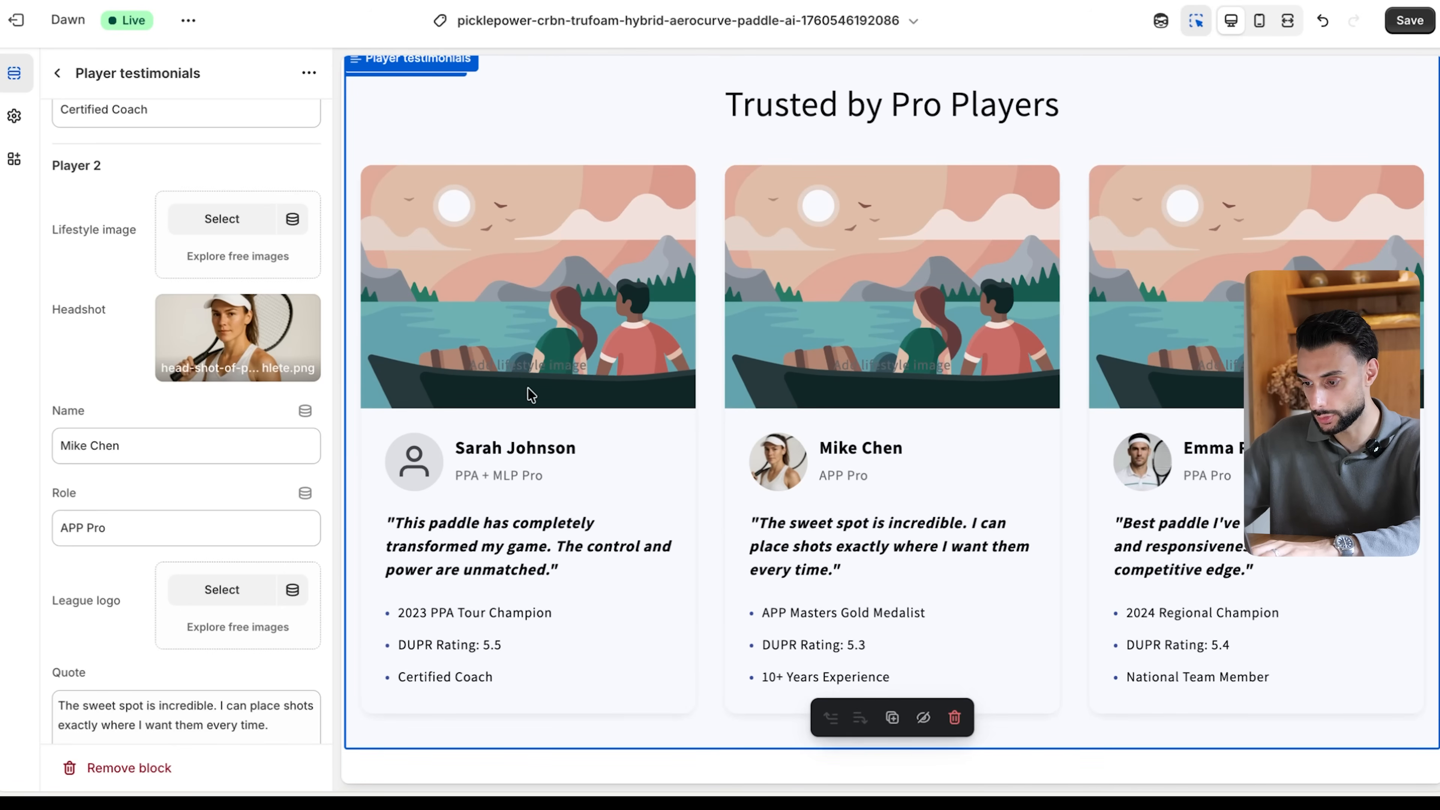
pyautogui.scroll(2, 199, 341)
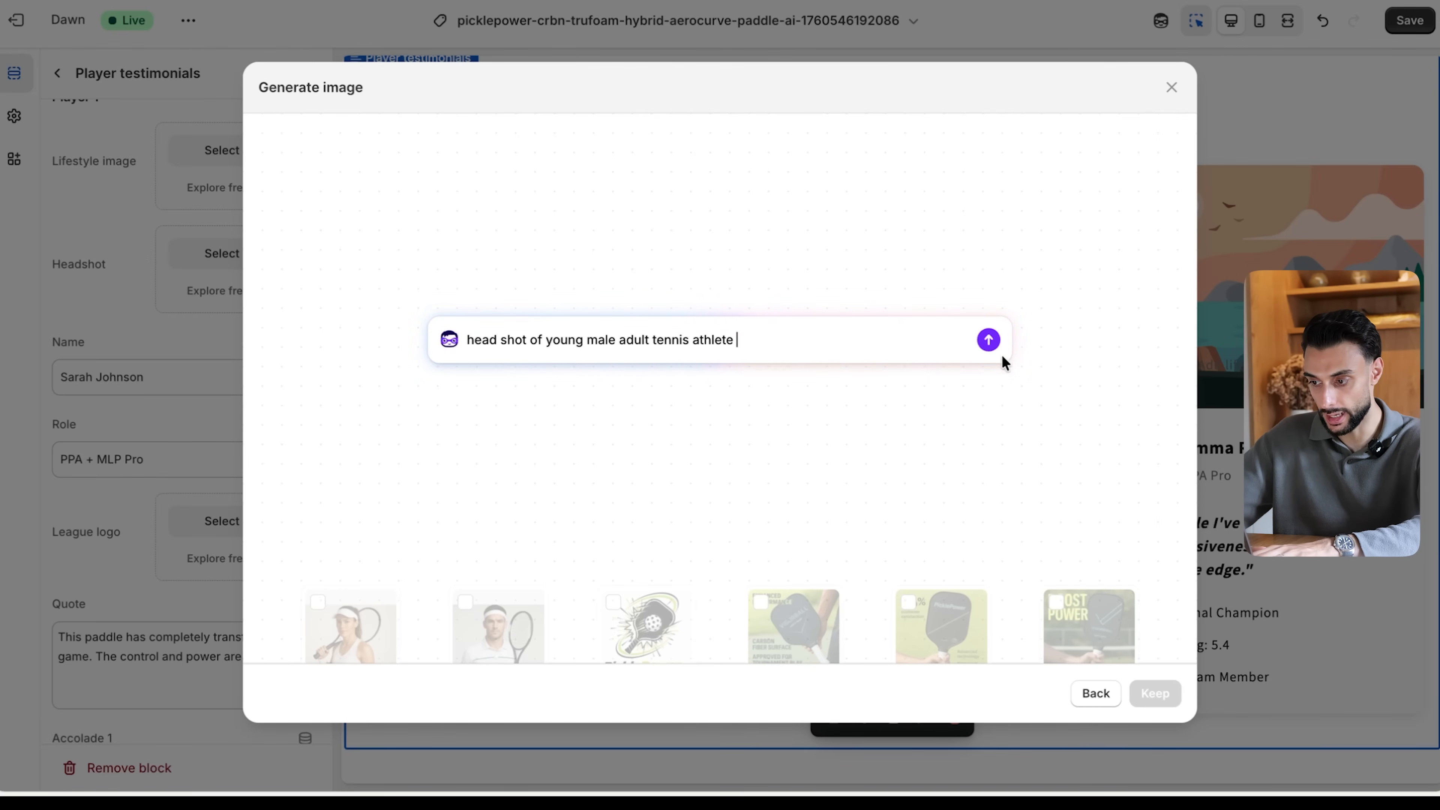
pyautogui.click(988, 340)
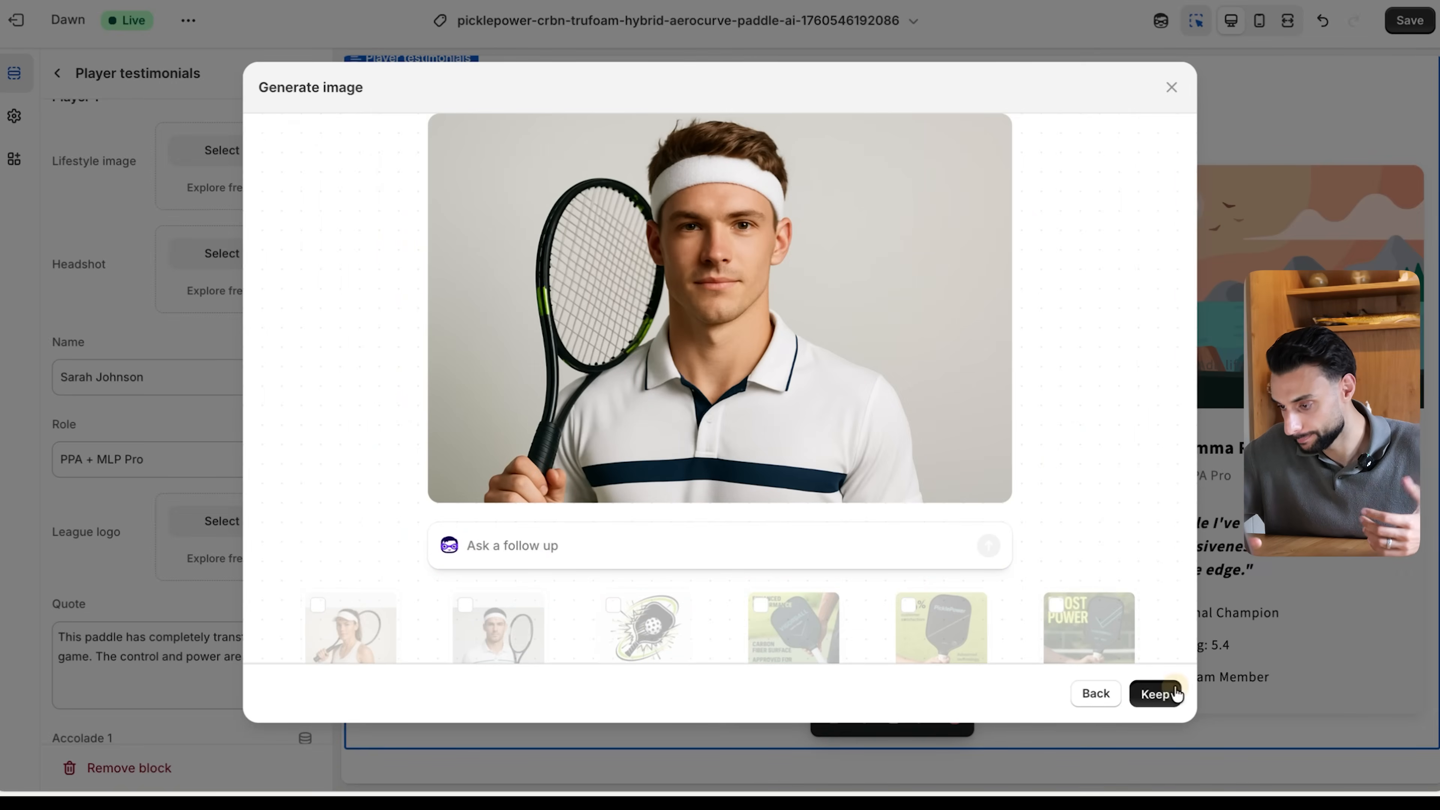
pyautogui.click(1155, 693)
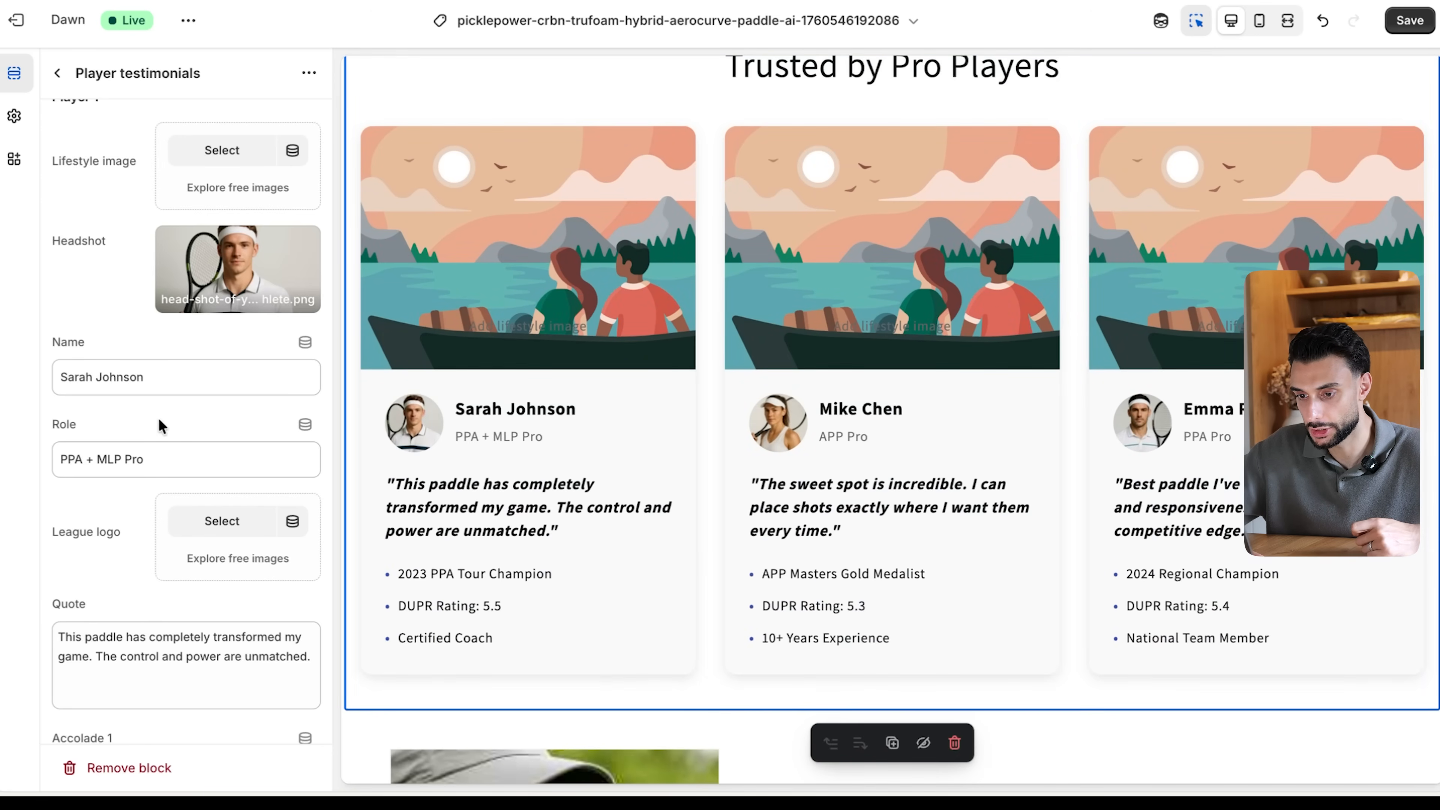
# - Upload the ChatGPT trophy photo of the couple with a baby, apply it as Player 2's lifestyle image, and save the template
pyautogui.scroll(-10, 161, 427)
pyautogui.click(233, 412)
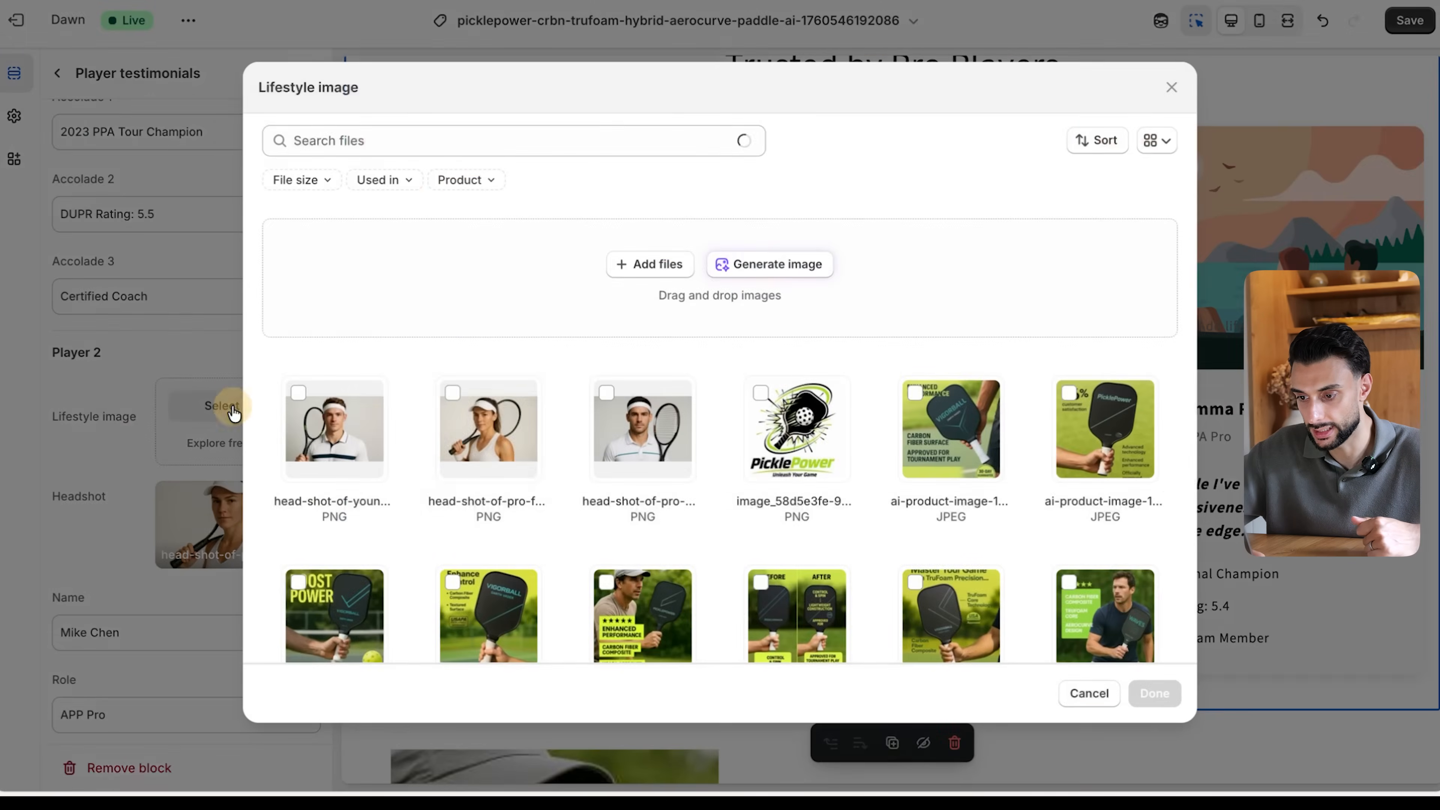
pyautogui.click(620, 263)
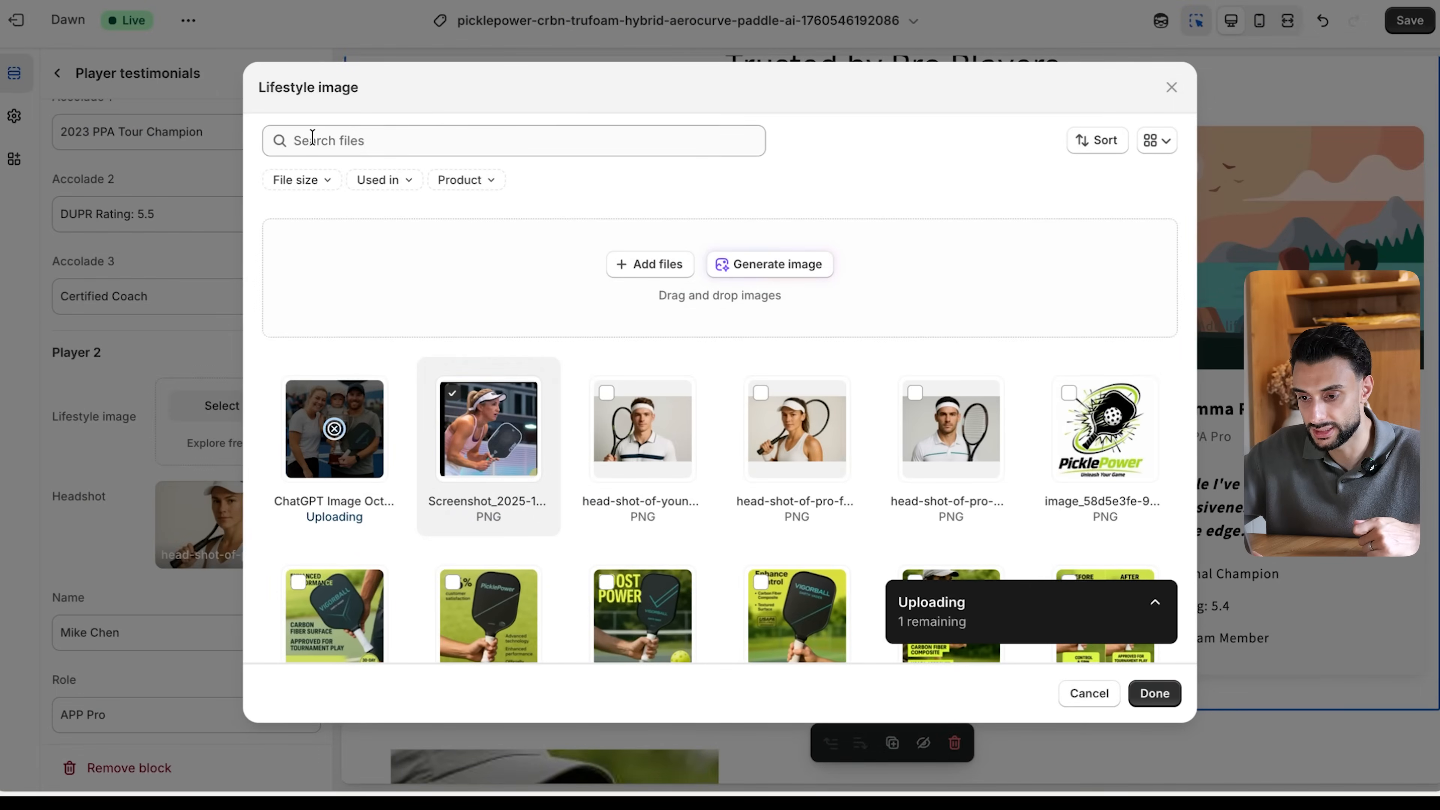
pyautogui.click(1151, 693)
pyautogui.press('super+s')
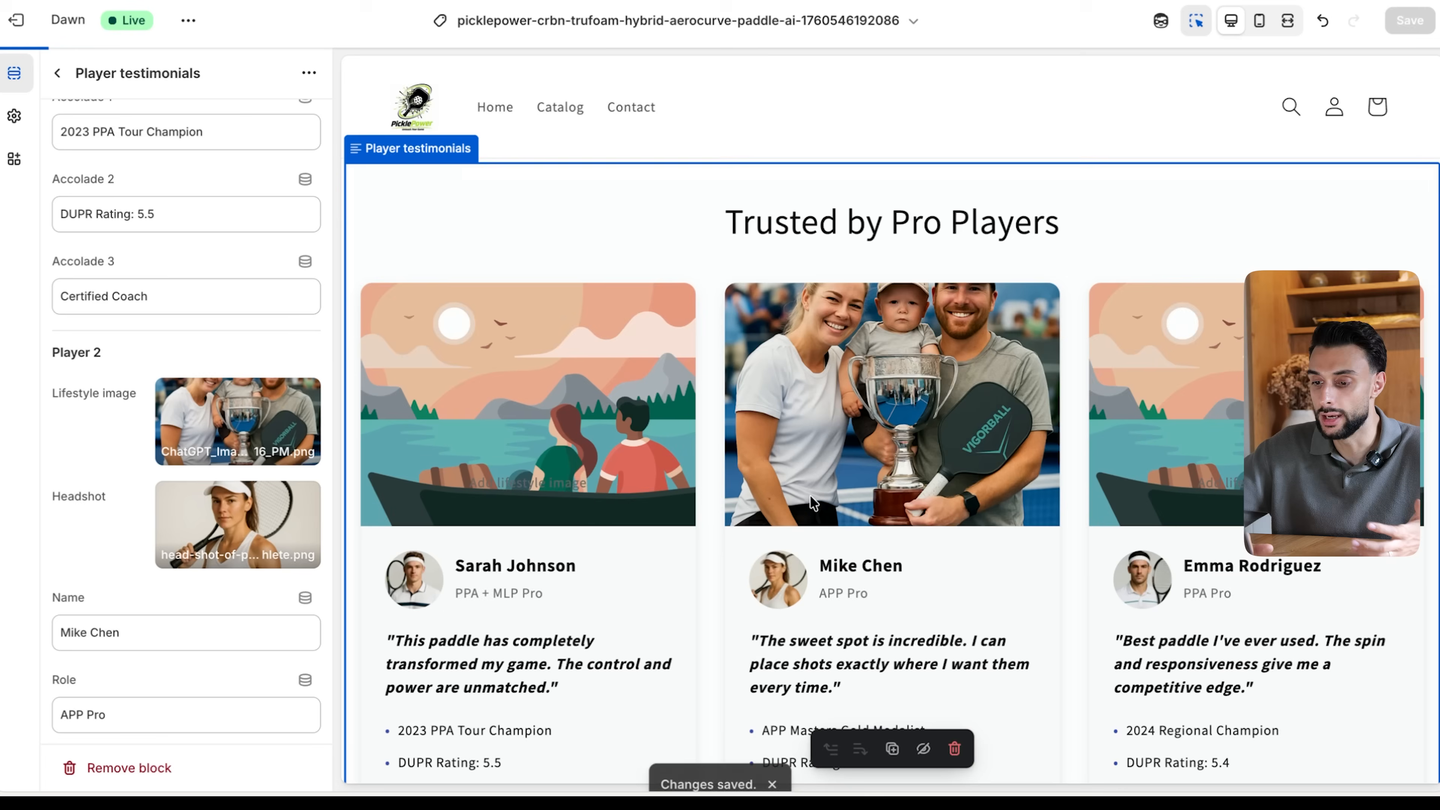
# - Examine the Player testimonials section and the surrounding product page content in the desktop and mobile previews
pyautogui.scroll(-1, 811, 502)
pyautogui.scroll(4, 813, 505)
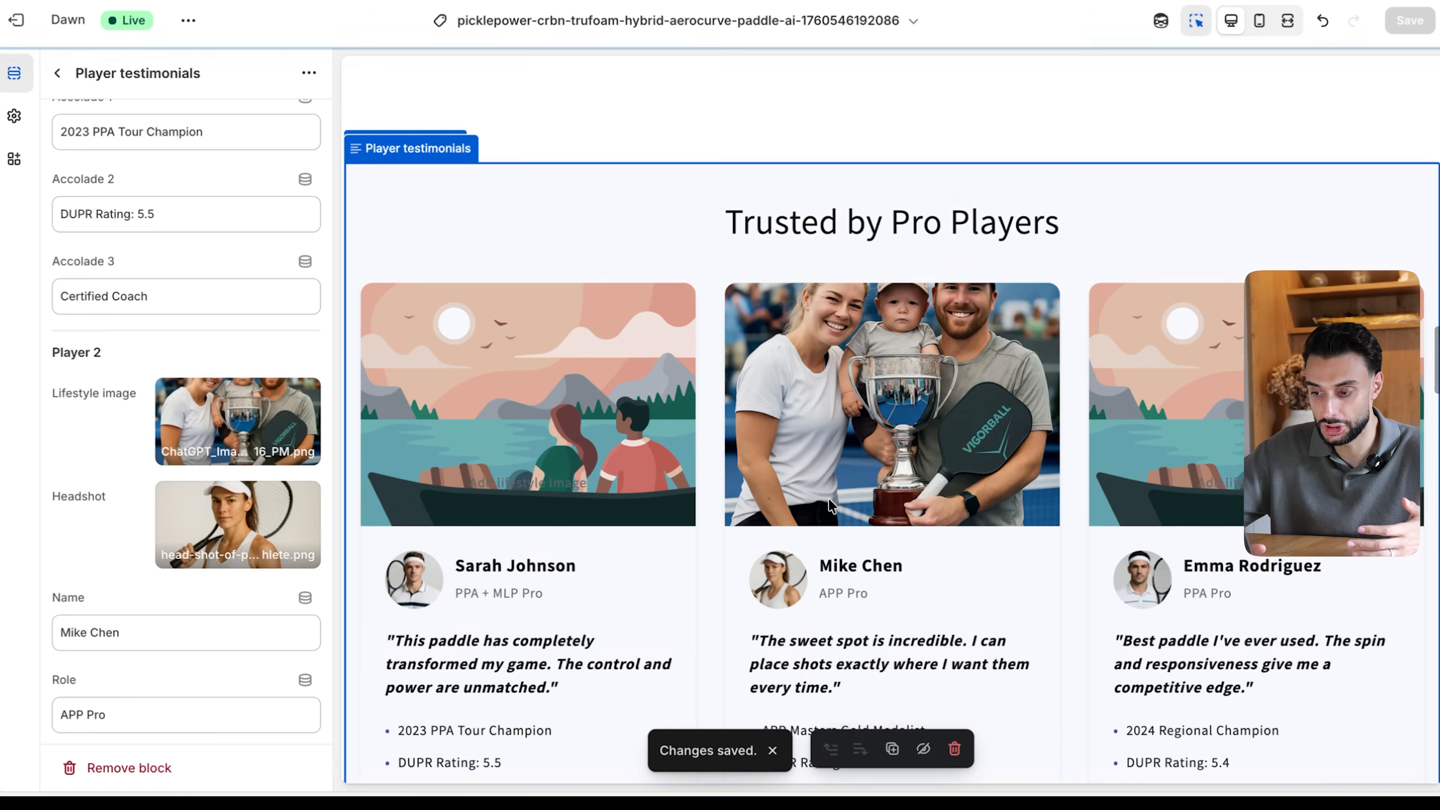
pyautogui.scroll(-3, 495, 478)
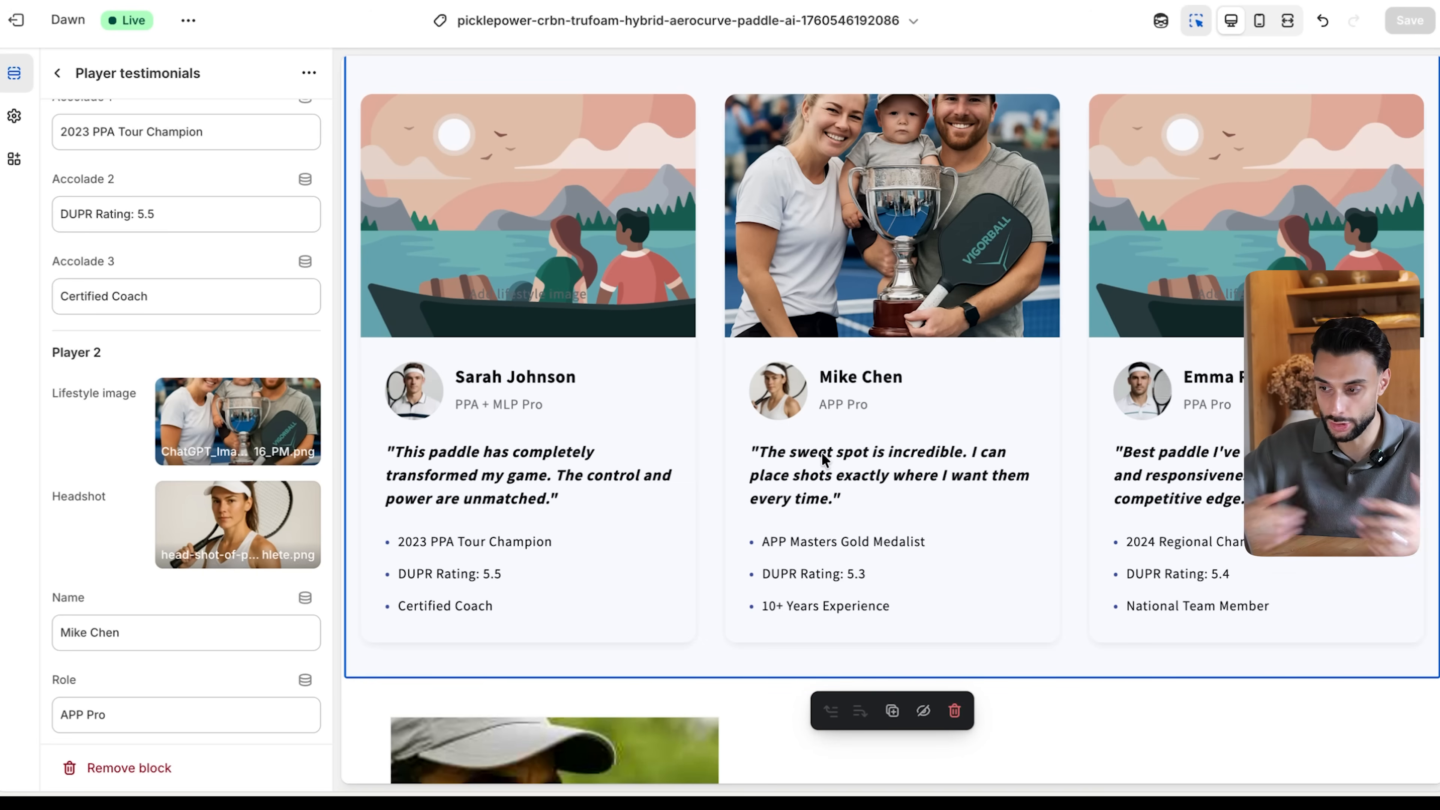
pyautogui.scroll(8, 1018, 281)
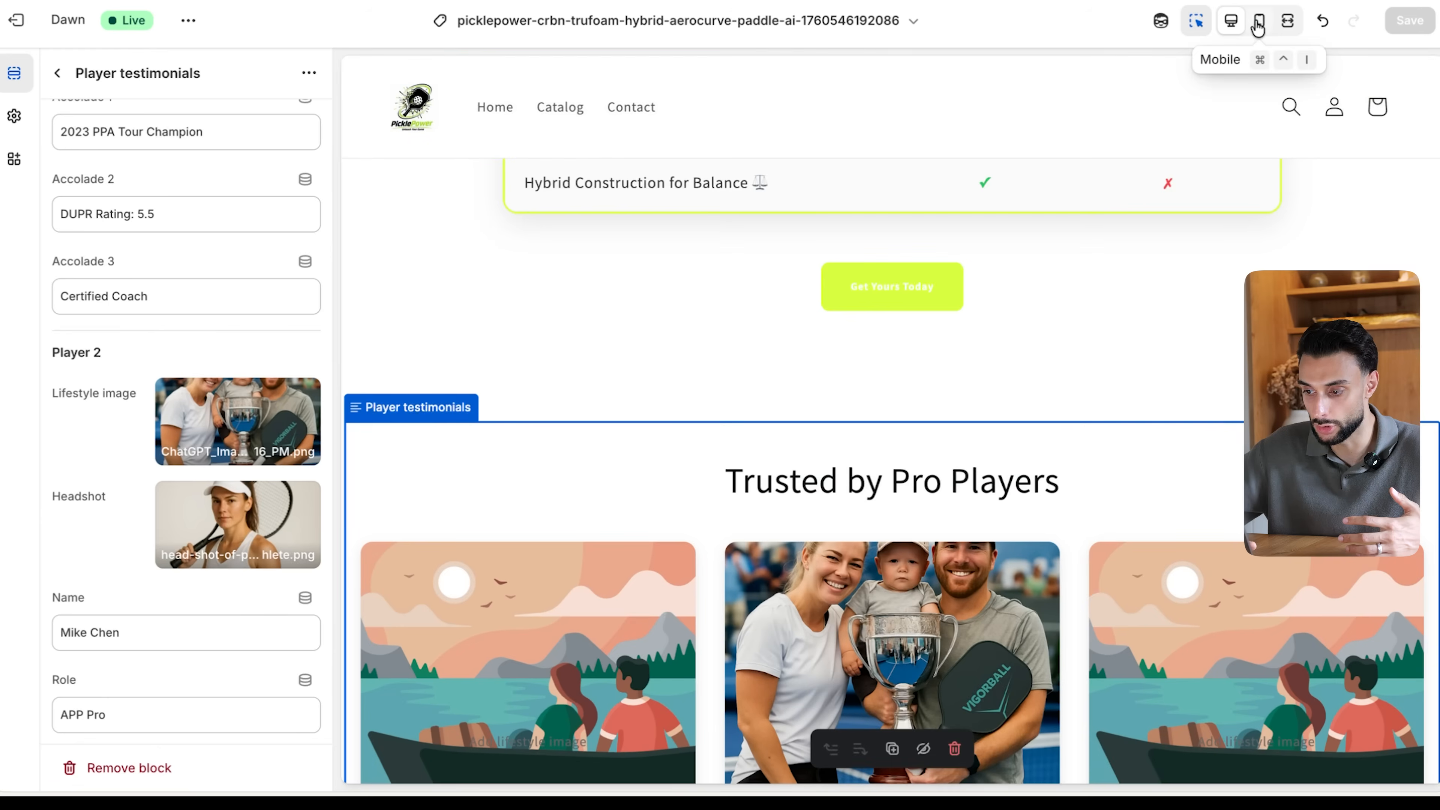
pyautogui.click(1259, 20)
pyautogui.scroll(-15, 1015, 442)
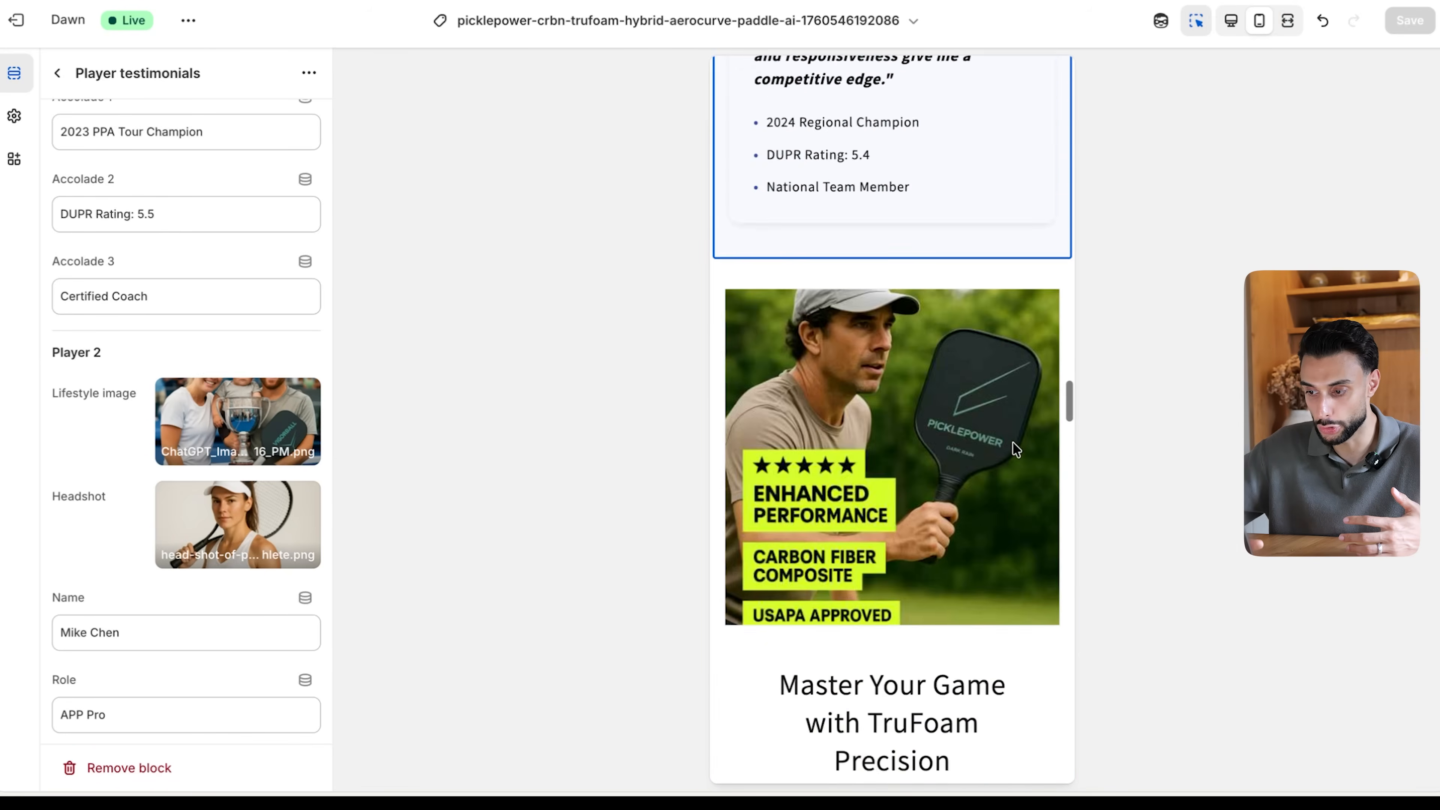
pyautogui.scroll(15, 1013, 441)
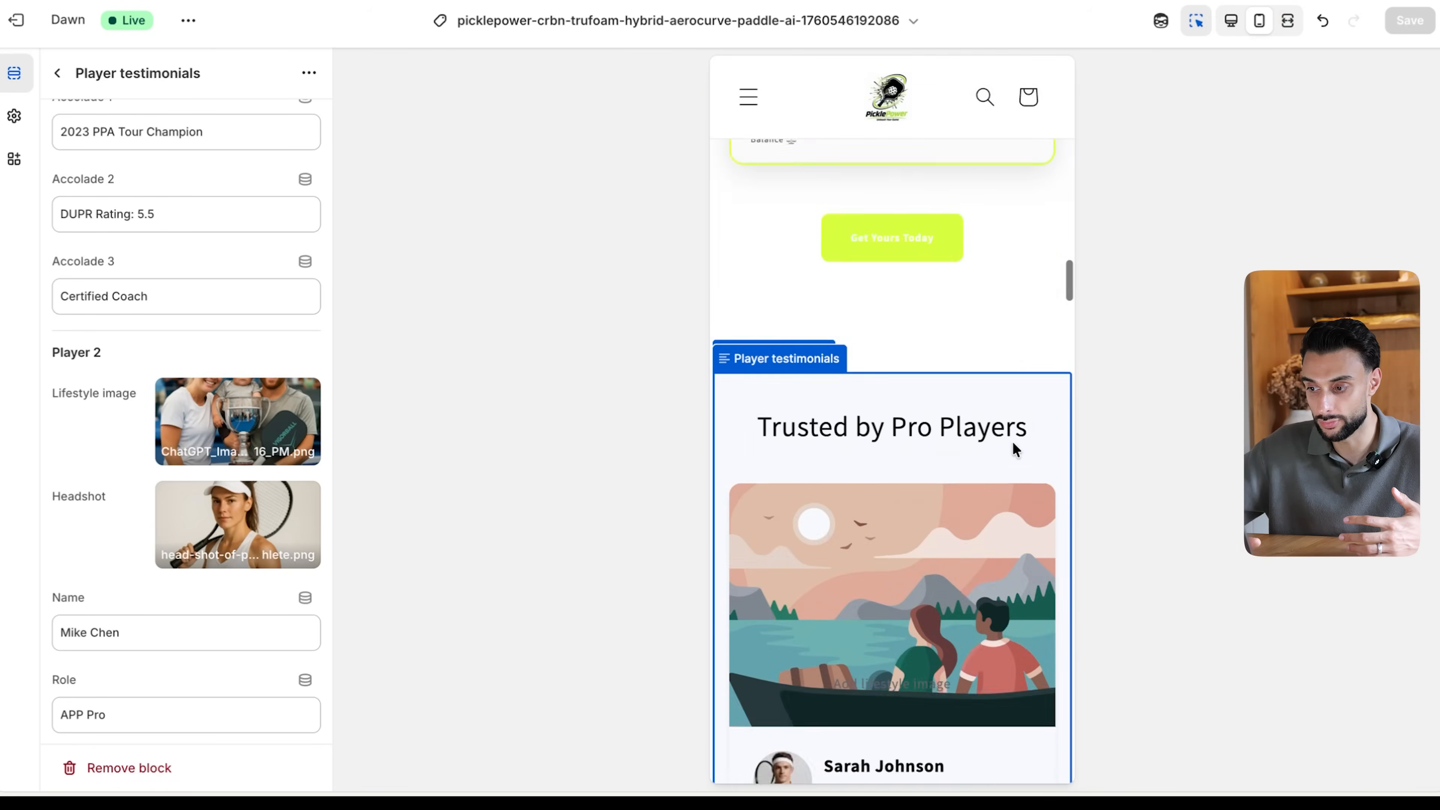
pyautogui.scroll(20, 1012, 444)
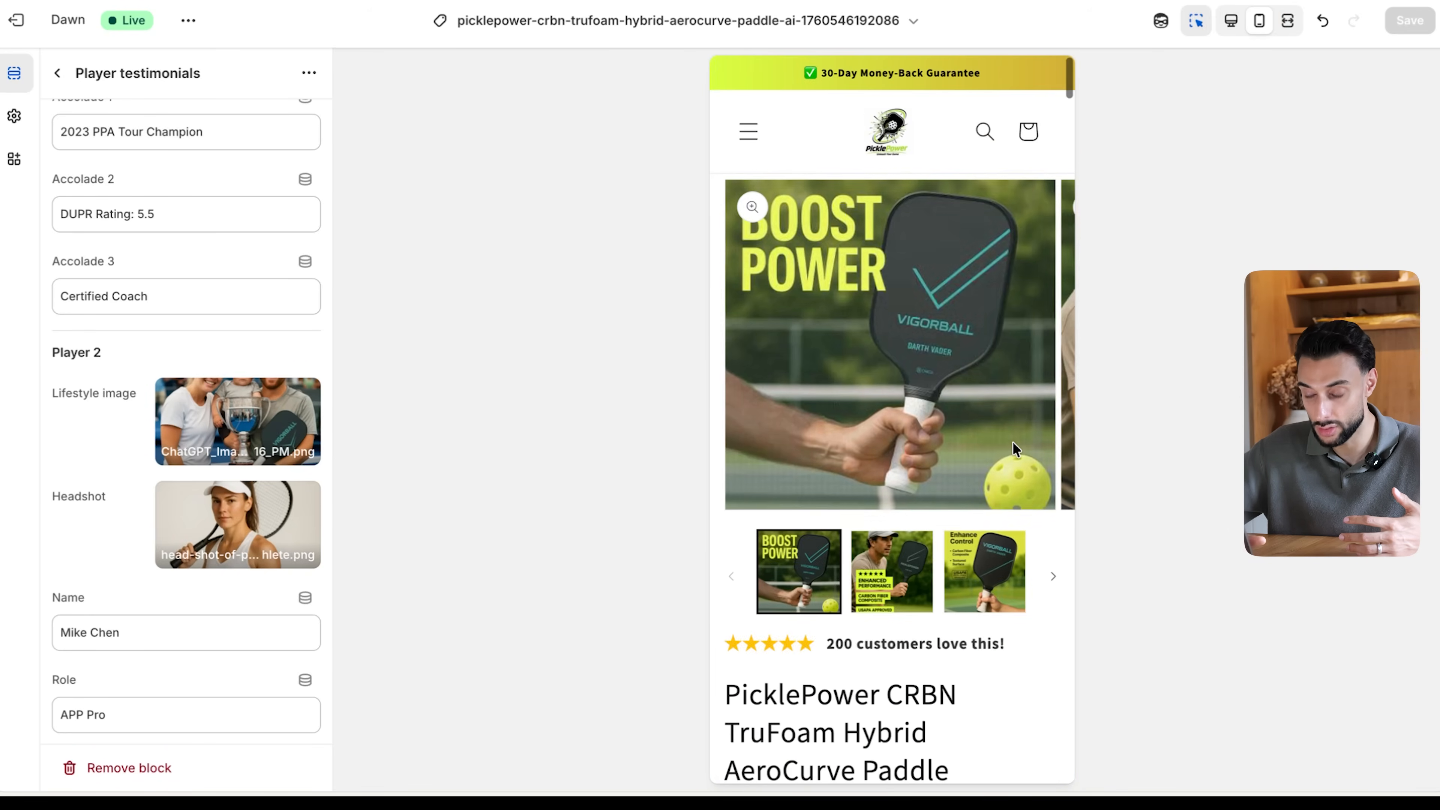
pyautogui.scroll(-20, 1013, 446)
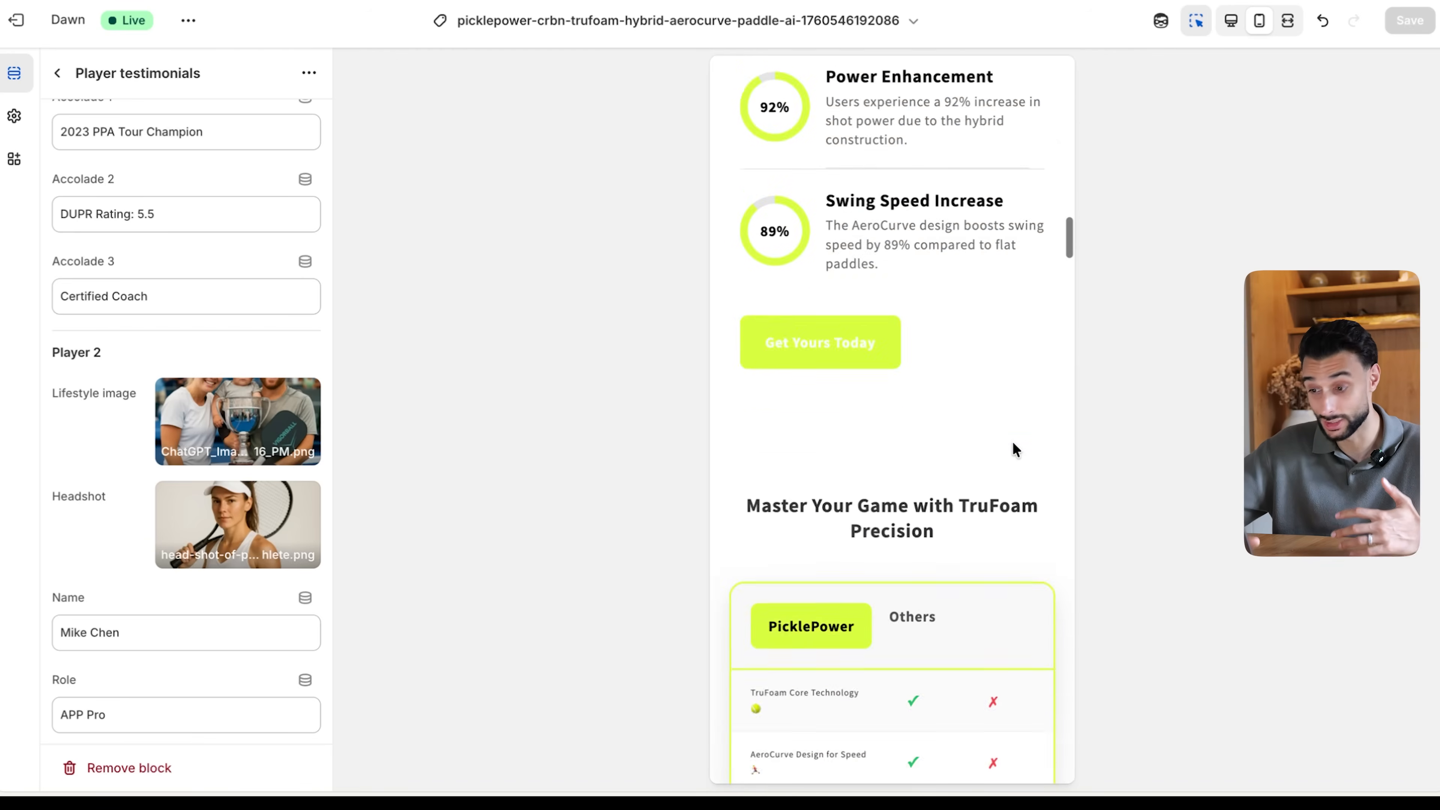
pyautogui.scroll(-20, 1014, 449)
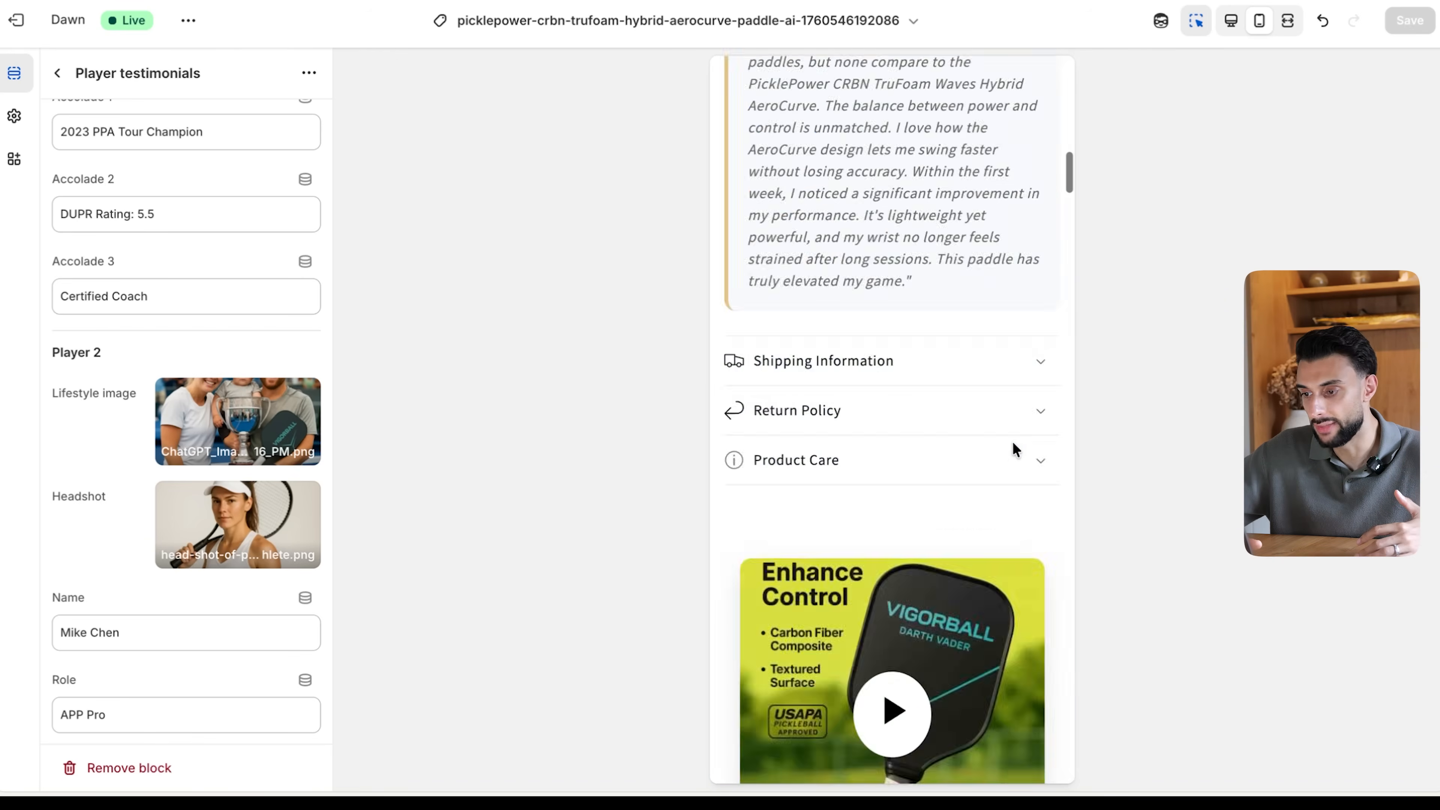
pyautogui.scroll(-20, 1013, 448)
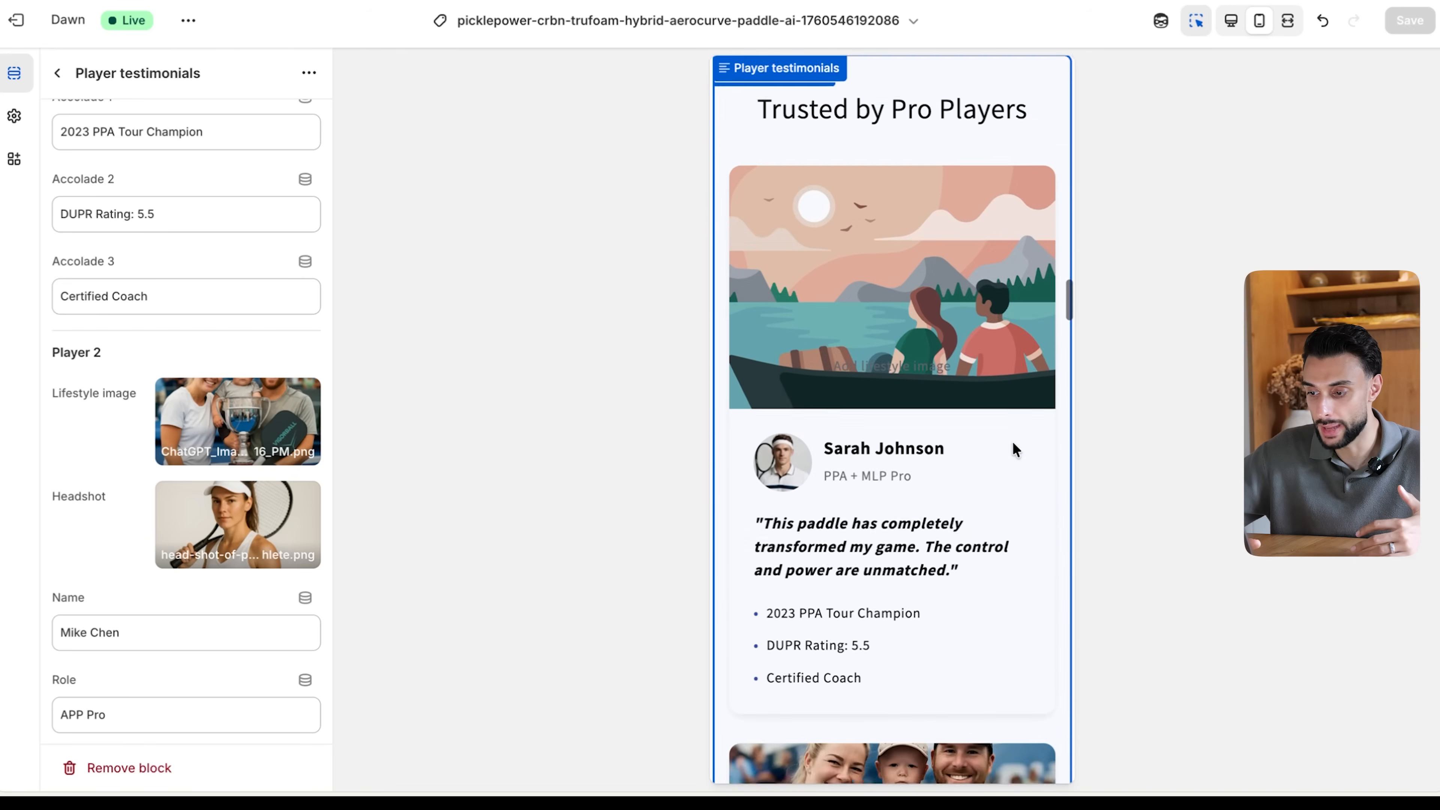
# - Delete the Image with text section directly below the Player testimonials section
pyautogui.scroll(-20, 1012, 441)
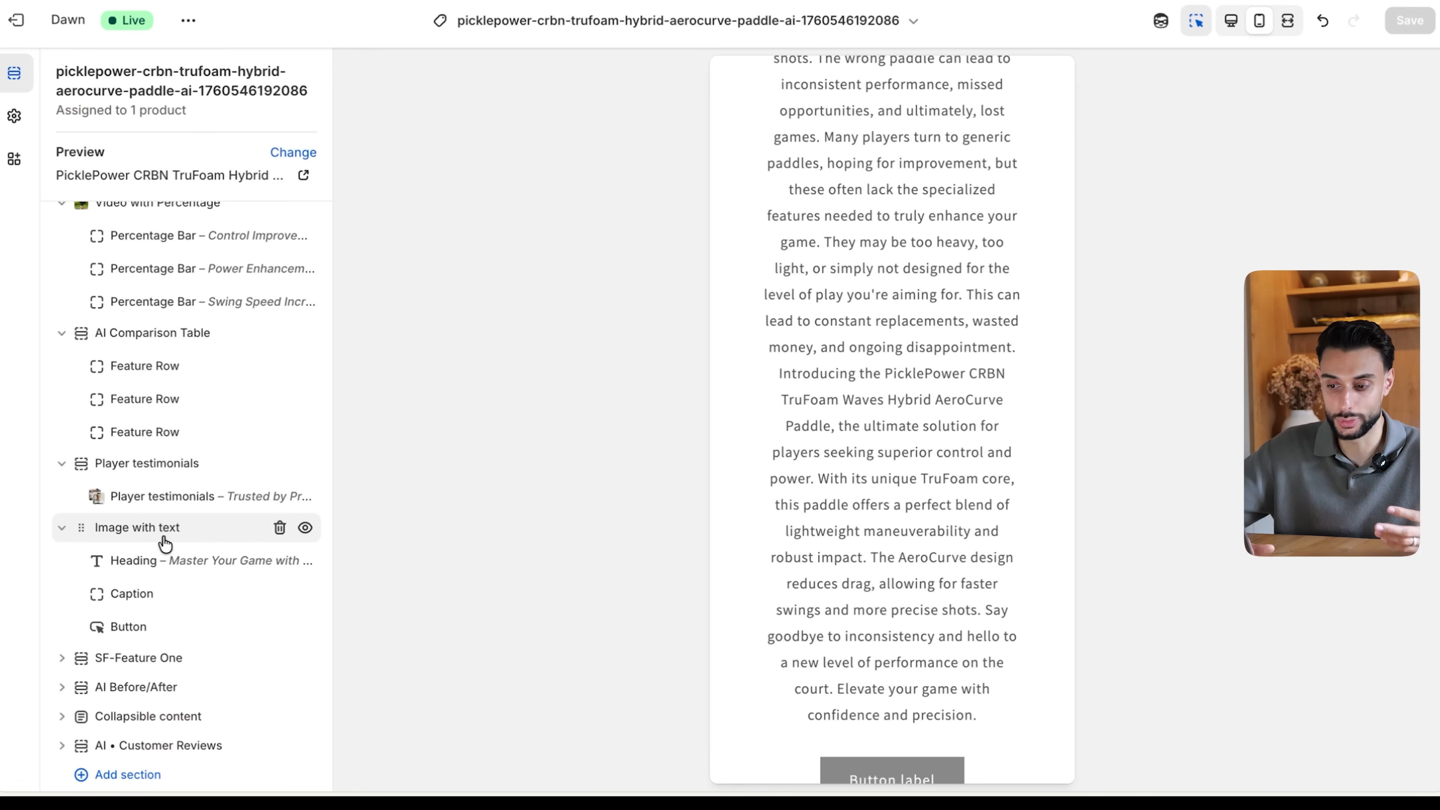
pyautogui.click(280, 530)
pyautogui.scroll(5, 827, 499)
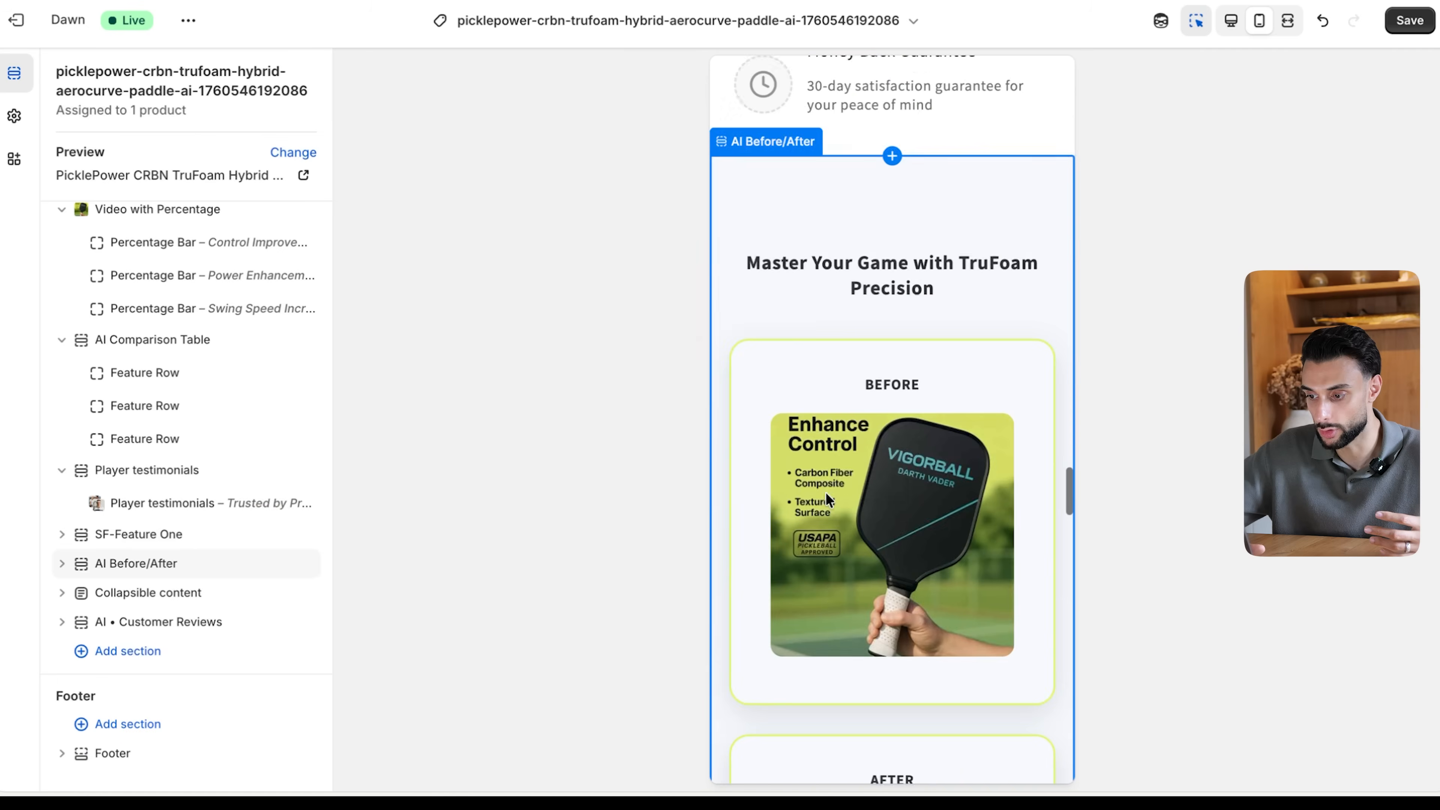
pyautogui.scroll(-3, 826, 491)
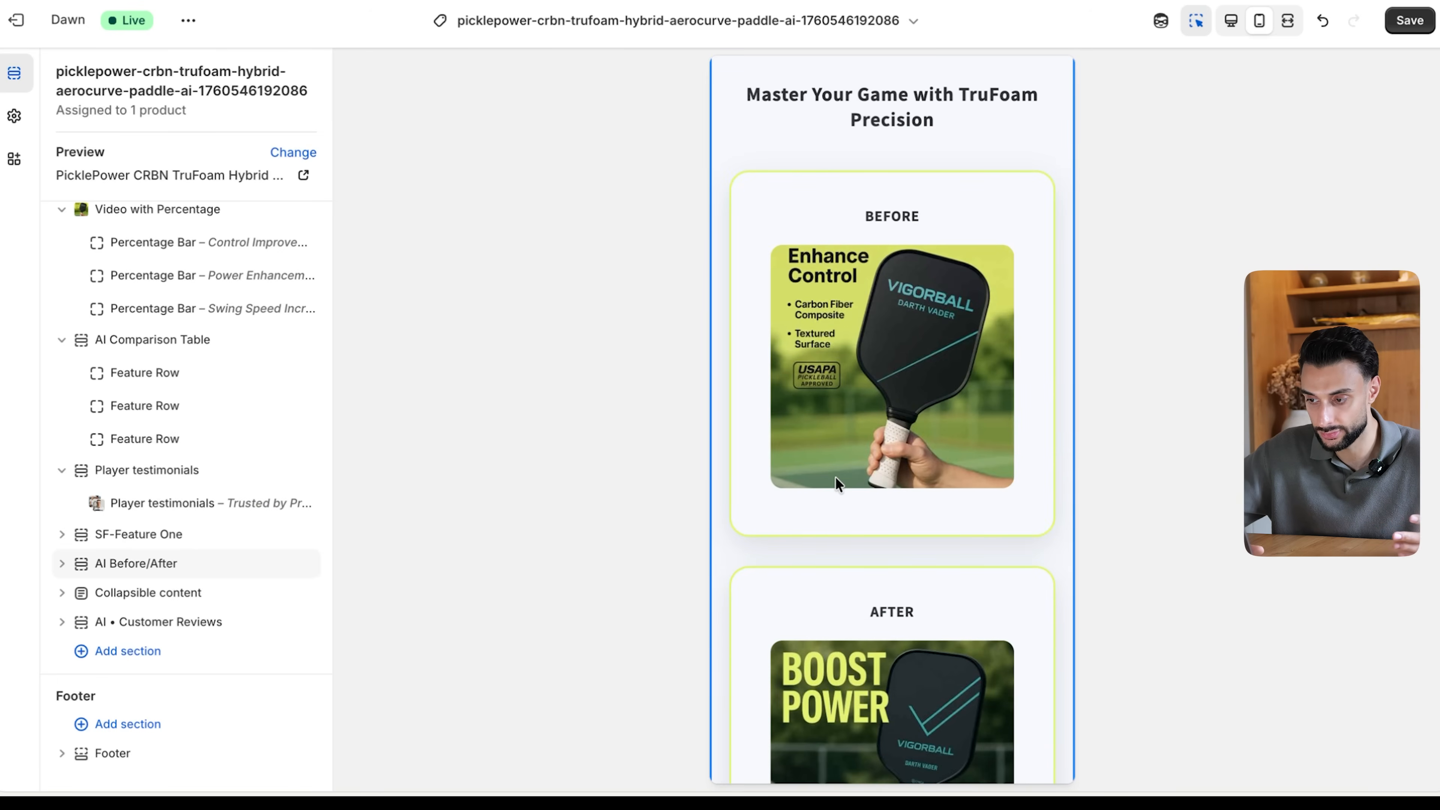
# - Delete all three Statistic blocks from the AI Before/After section and save the template
pyautogui.scroll(-7, 836, 478)
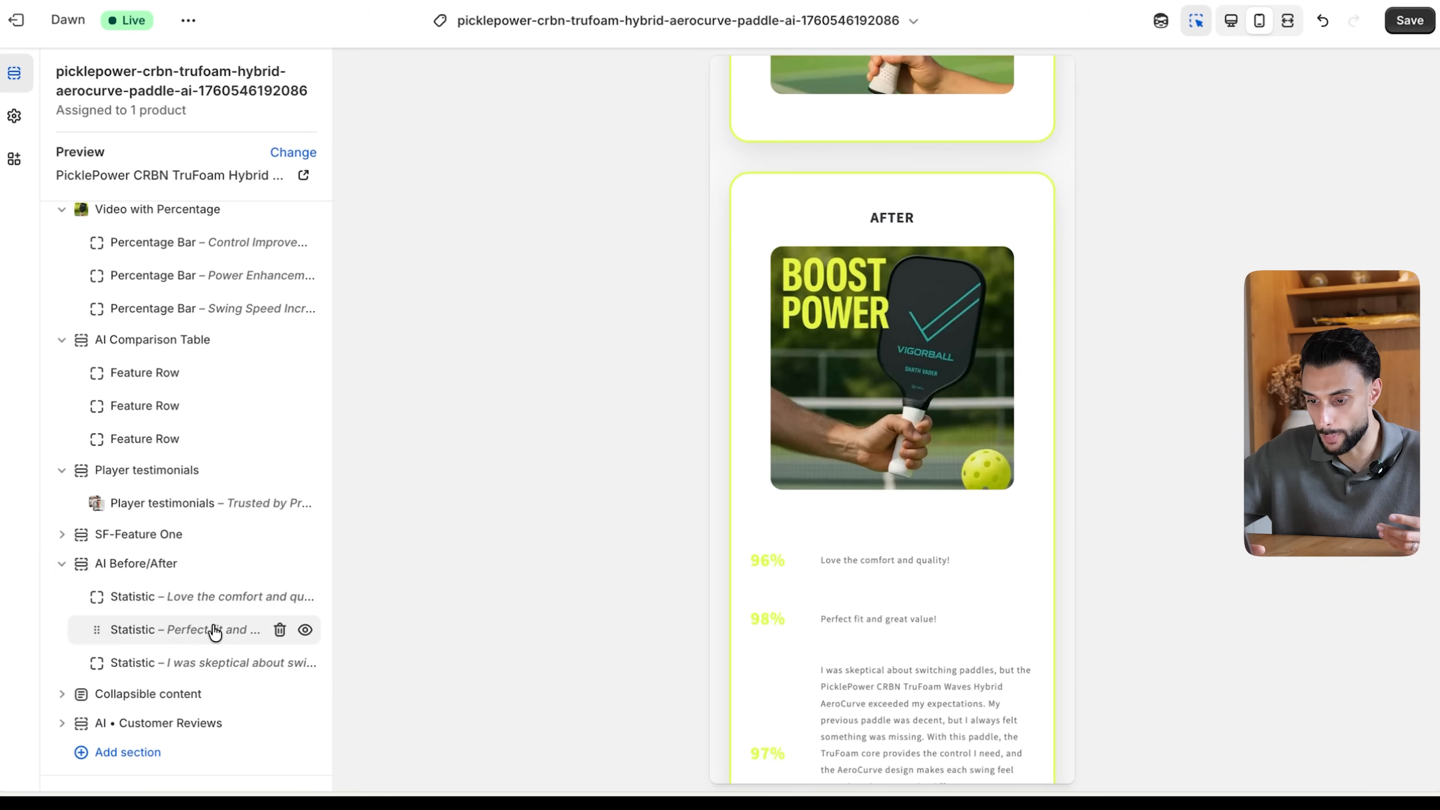
pyautogui.click(280, 665)
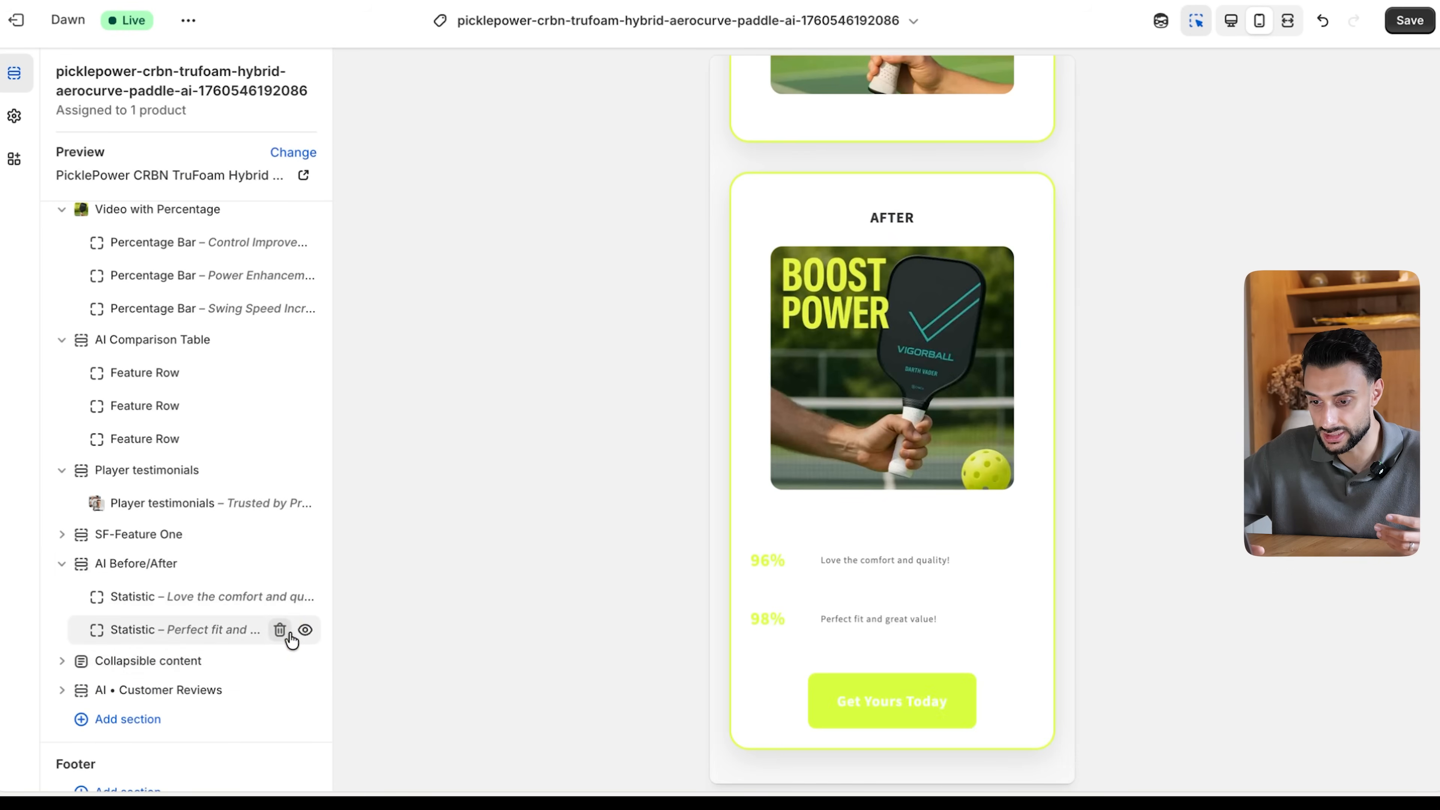
pyautogui.click(289, 634)
pyautogui.click(280, 596)
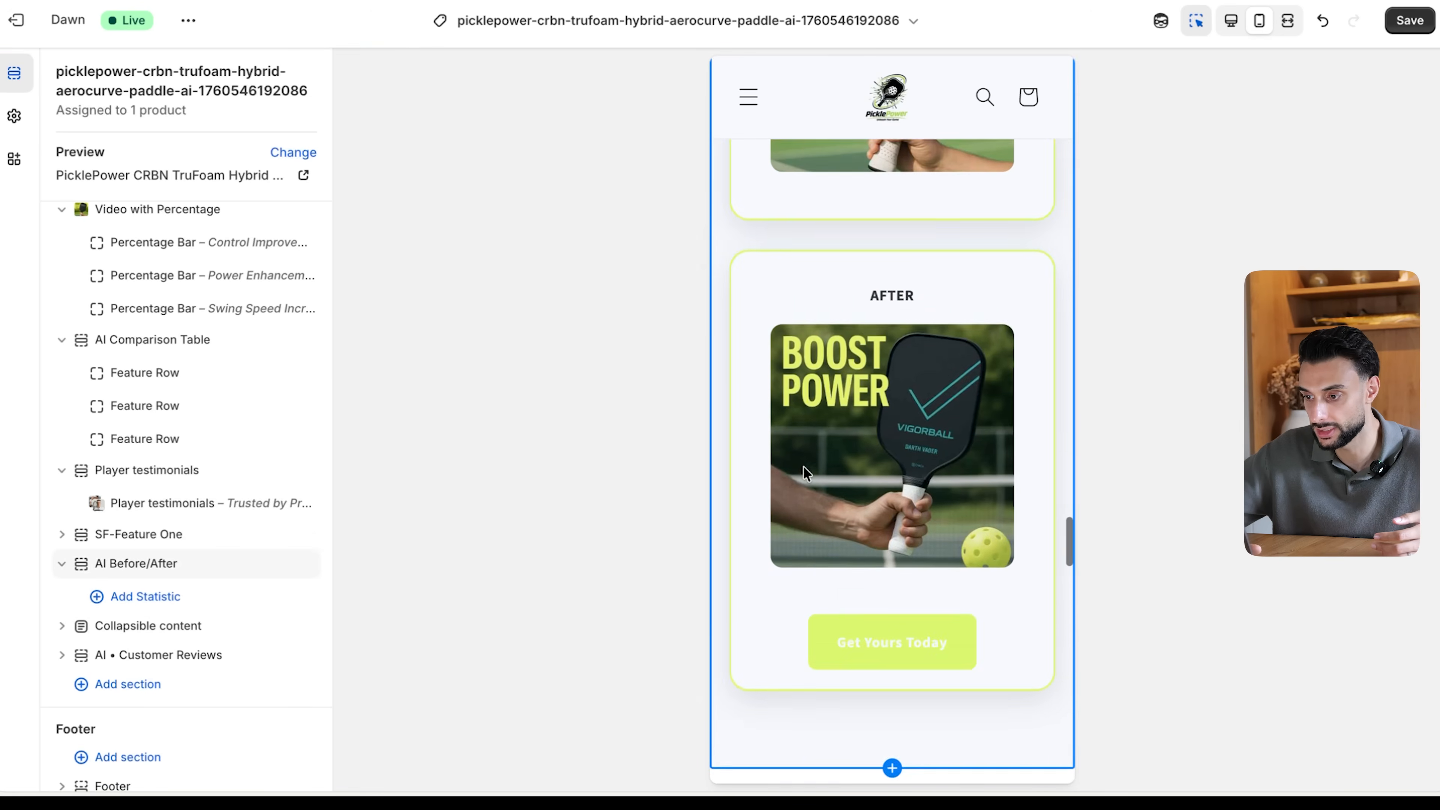
pyautogui.scroll(9, 803, 468)
pyautogui.scroll(-7, 803, 467)
pyautogui.scroll(10, 804, 466)
pyautogui.scroll(-9, 803, 467)
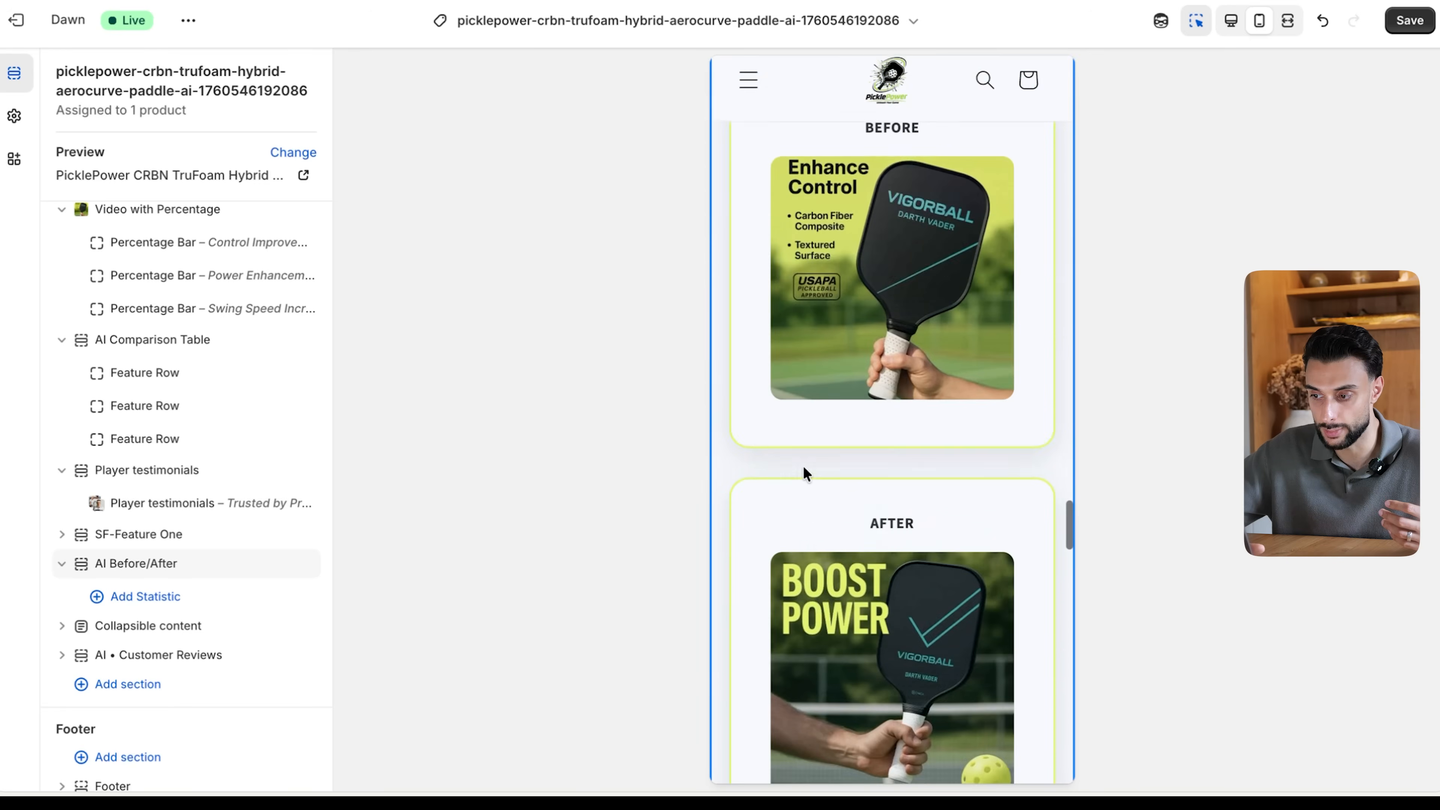
pyautogui.scroll(3, 803, 466)
pyautogui.click(1409, 20)
# - Examine the FAQ section, then the product information area with its payment options, guarantee badges and customer quote in the desktop preview
pyautogui.scroll(-12, 828, 454)
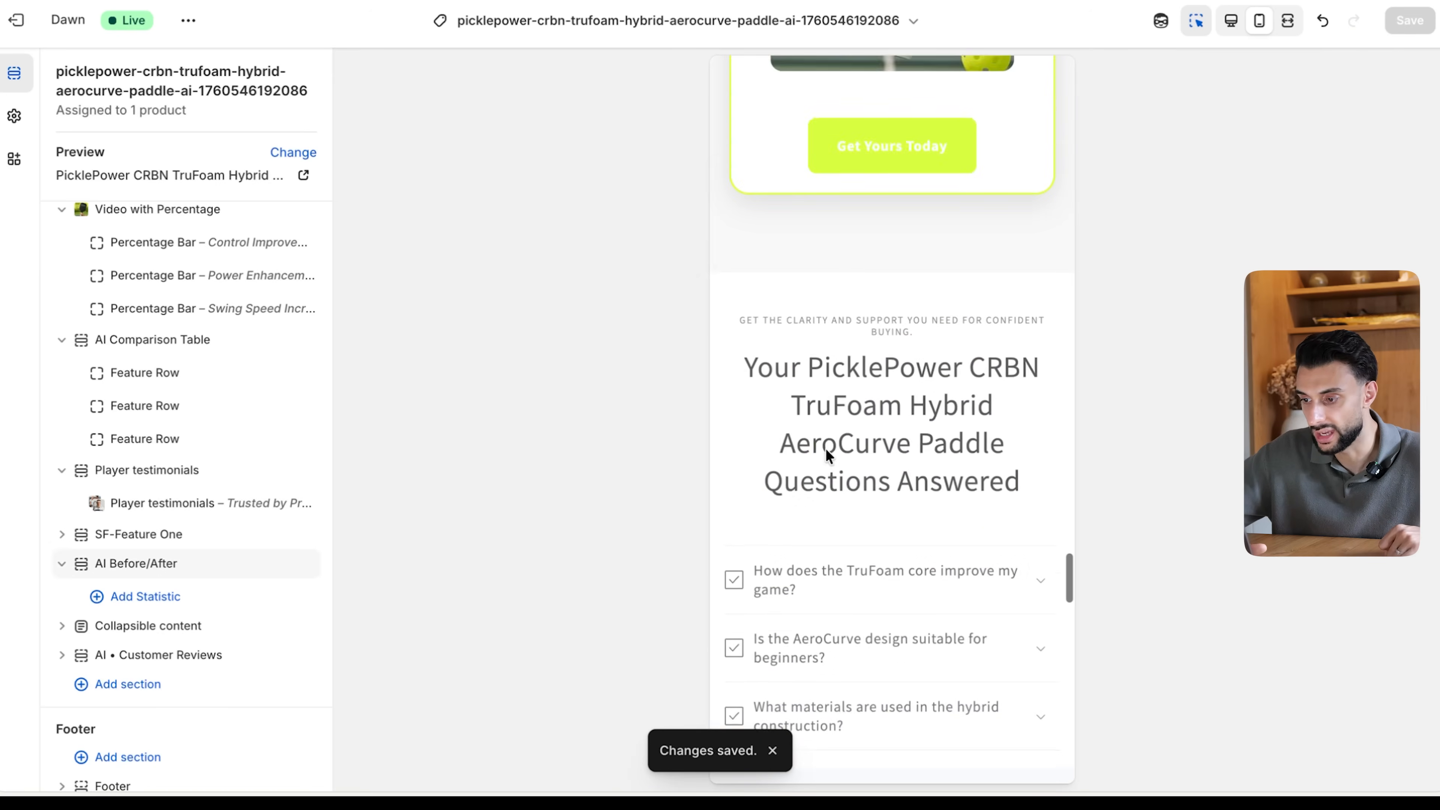
pyautogui.scroll(-15, 832, 499)
pyautogui.scroll(-5, 833, 511)
pyautogui.scroll(20, 833, 511)
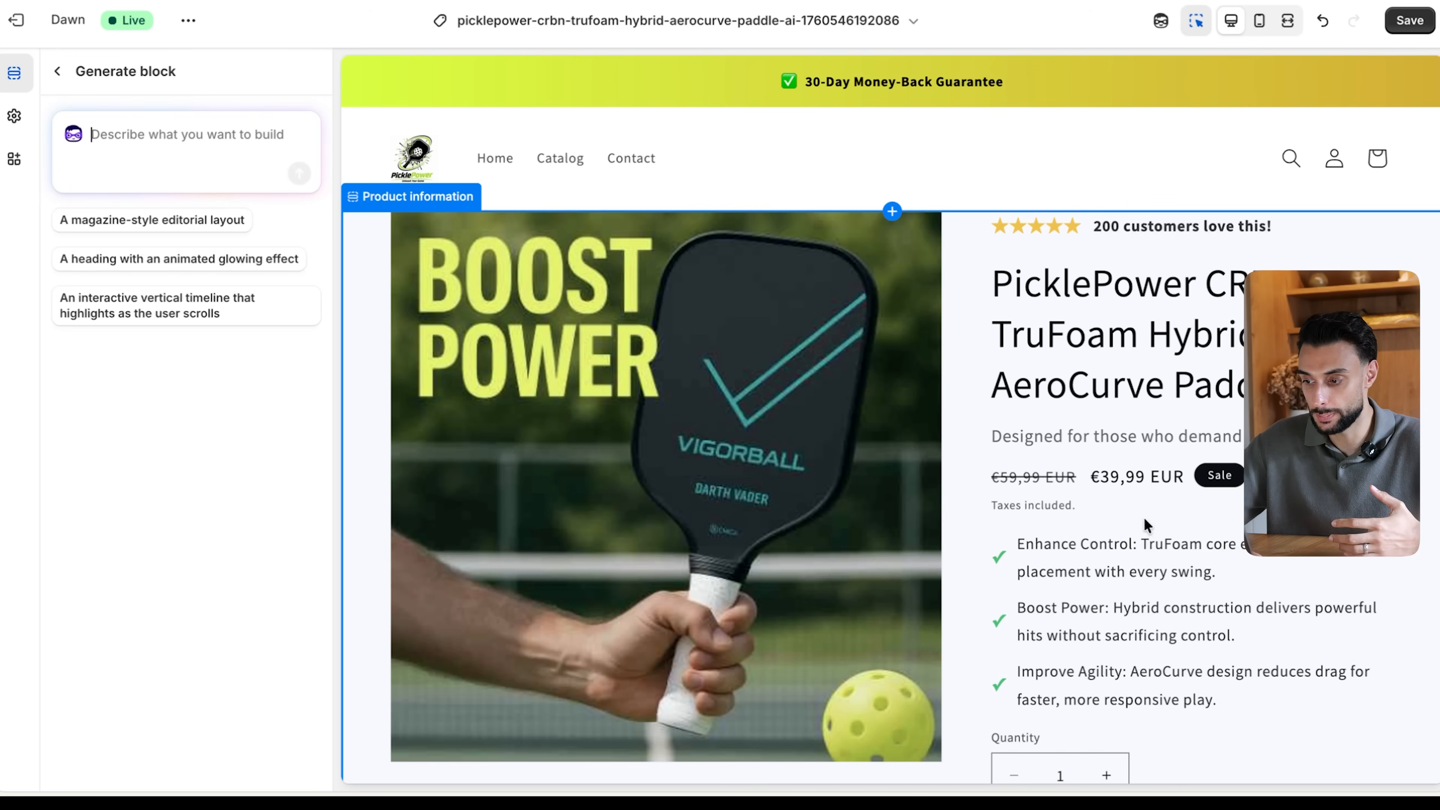
pyautogui.scroll(-5, 1144, 518)
pyautogui.scroll(5, 1054, 544)
pyautogui.scroll(-12, 955, 578)
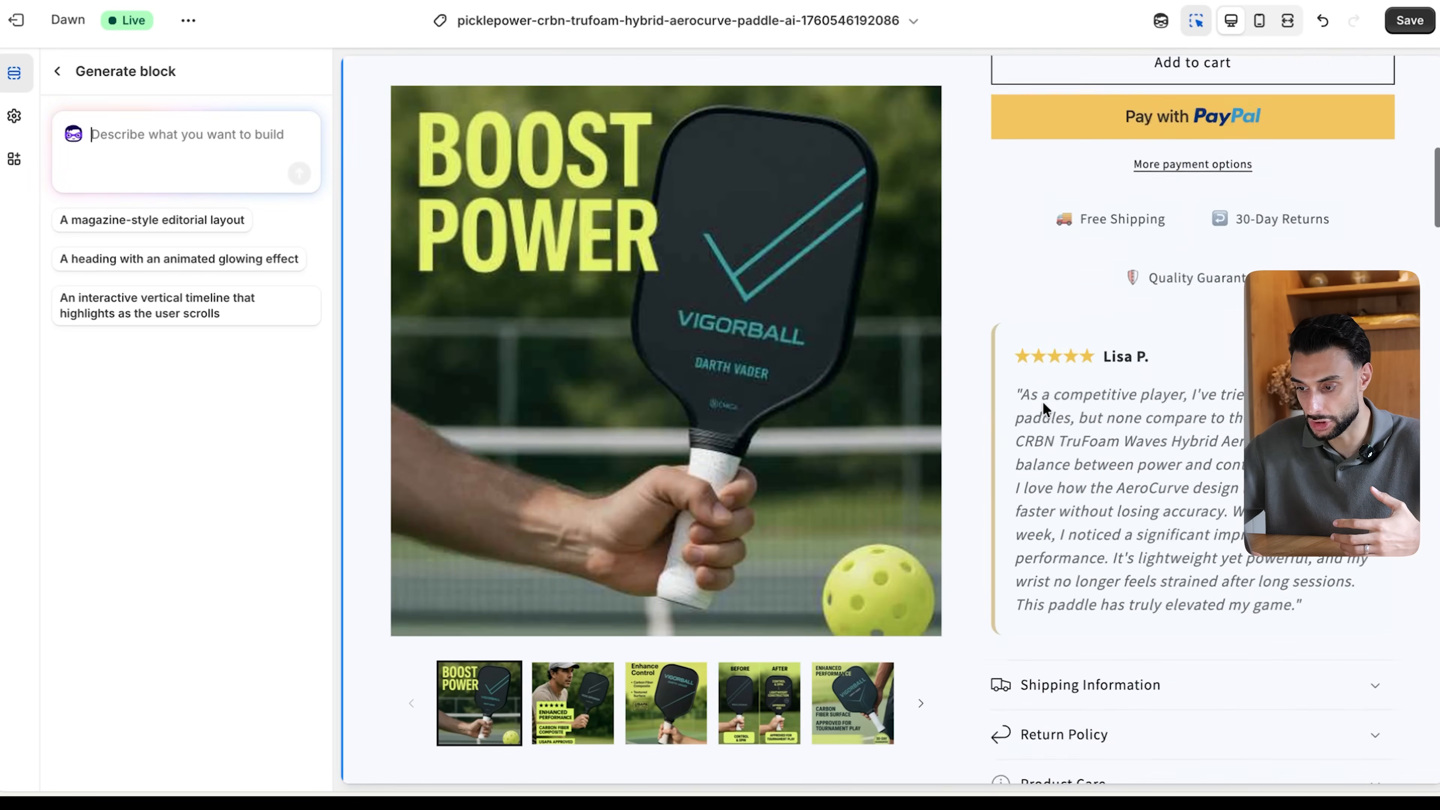
pyautogui.scroll(-5, 1043, 407)
pyautogui.scroll(12, 445, 296)
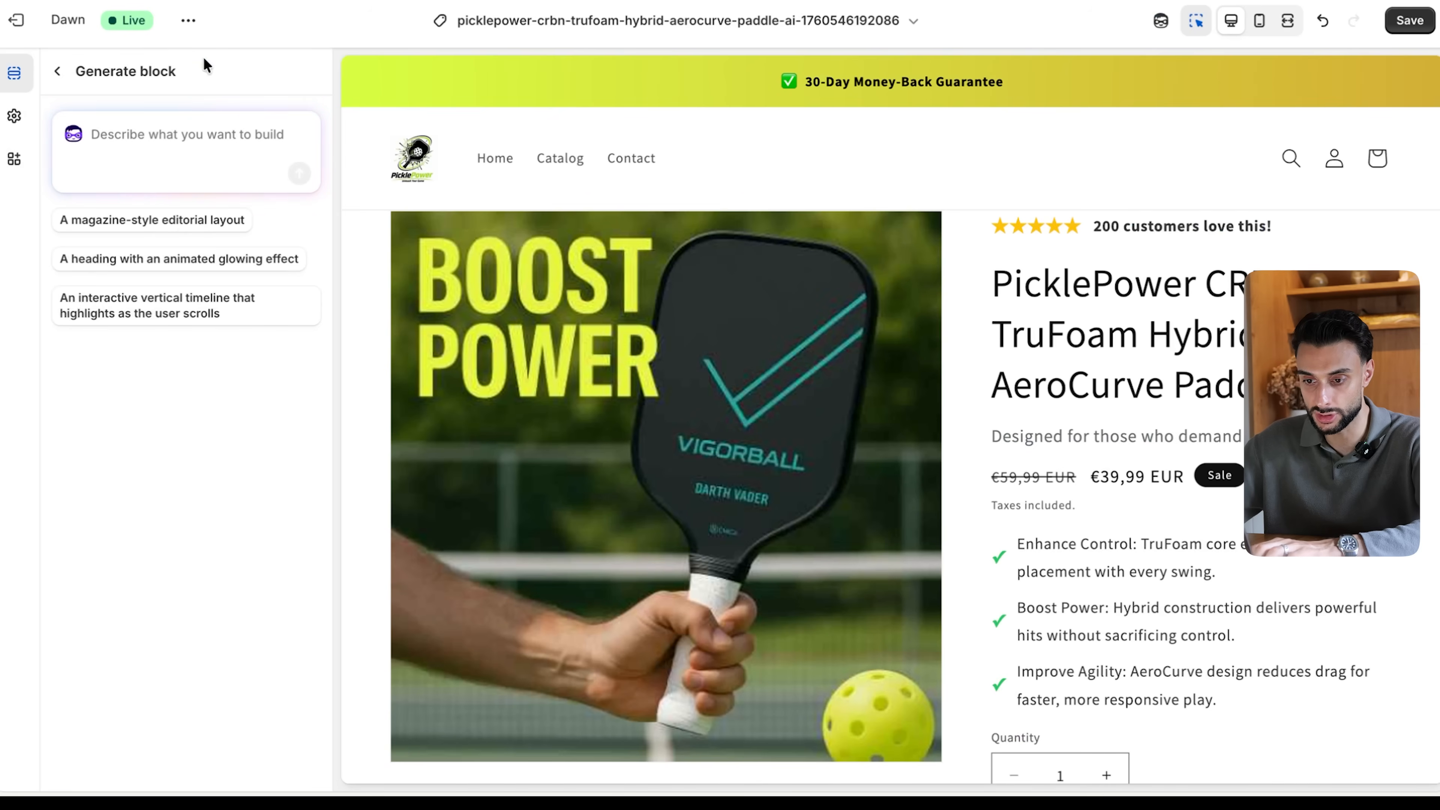
# - Generate a block above the product information from a pasted prompt that includes "FREE Sticker Sheet Included" as a fun value-add
pyautogui.click(180, 151)
pyautogui.hotkey('ctrl', 'v')
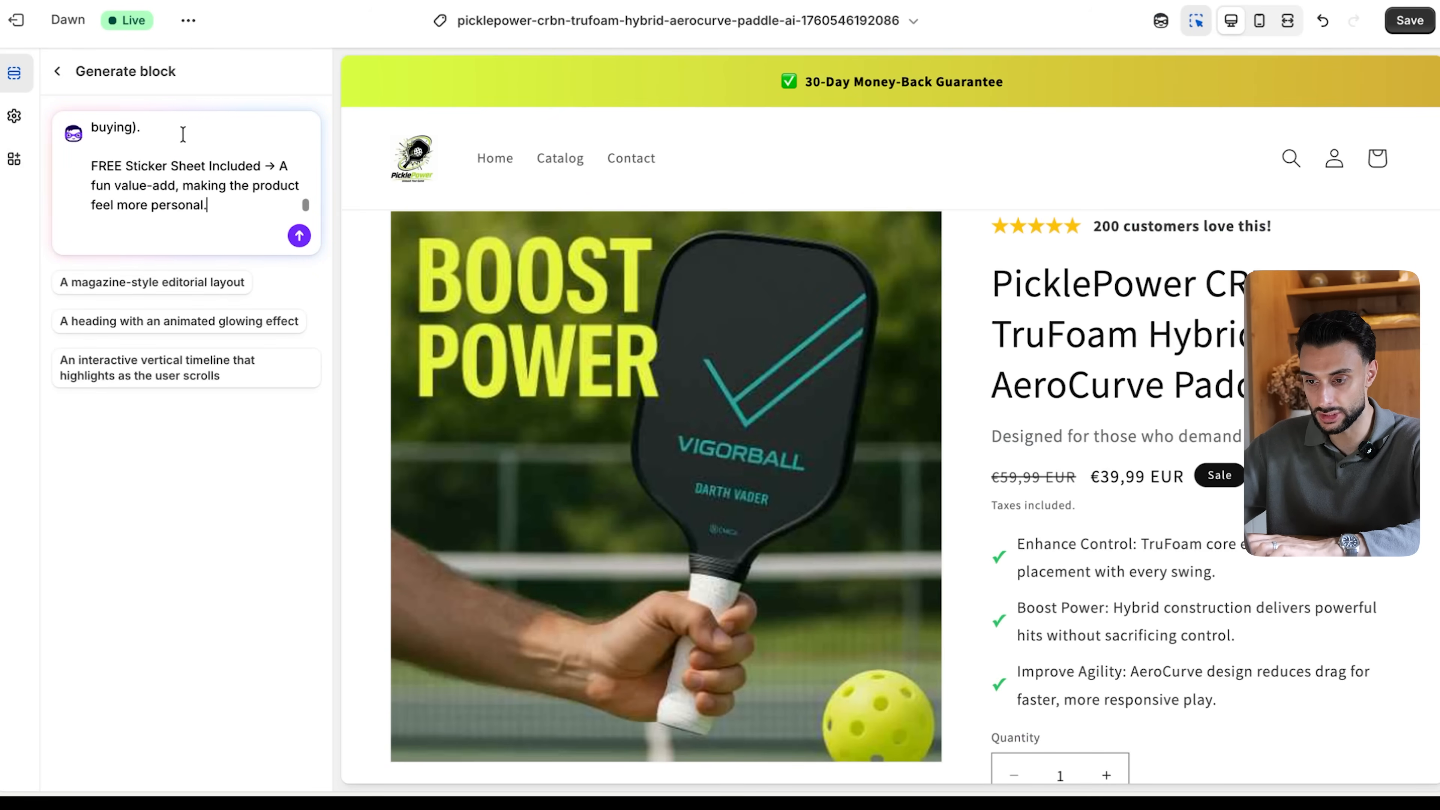
pyautogui.click(299, 235)
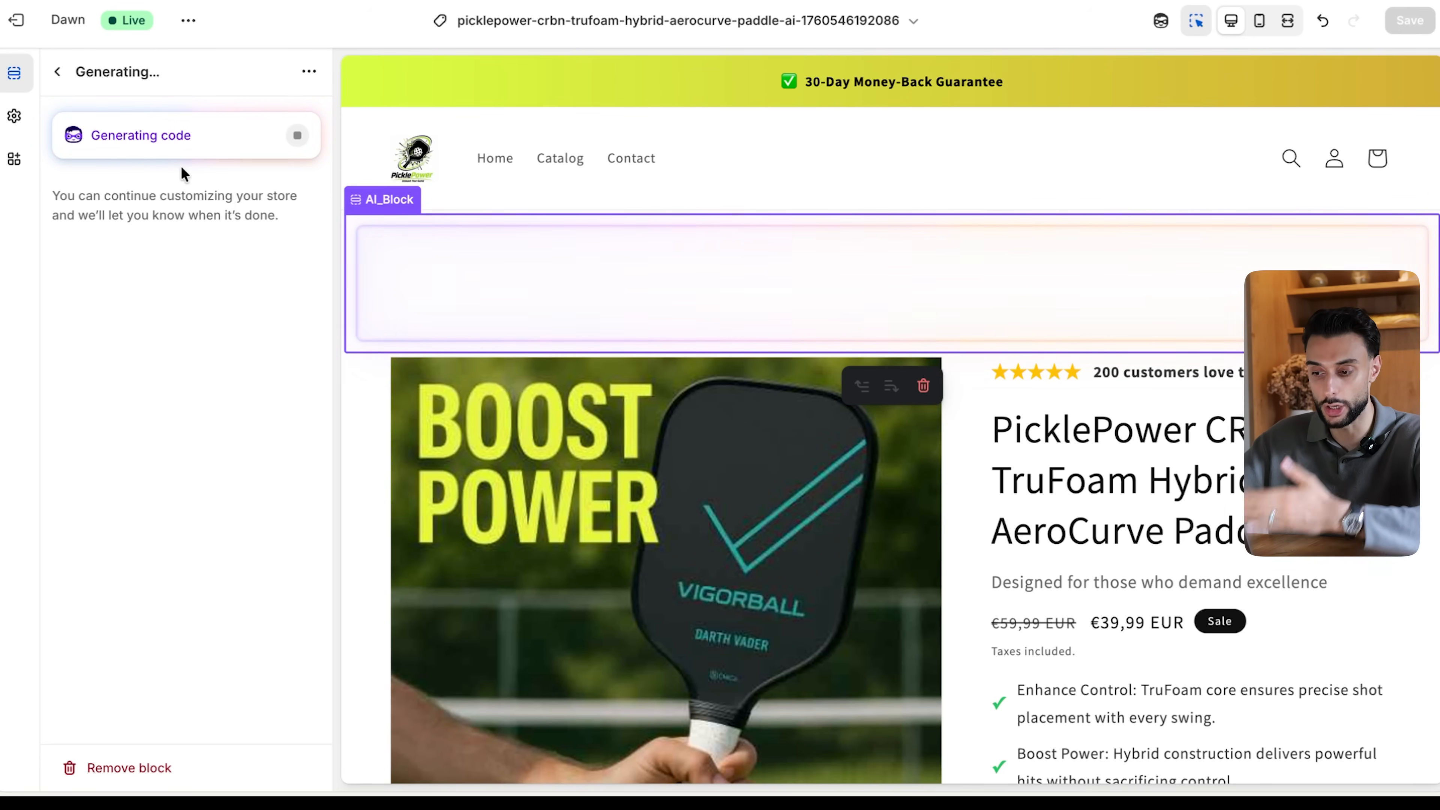
# - Examine the desktop product page from the product information down through the video with percentages to the comparison table
pyautogui.scroll(-10, 558, 204)
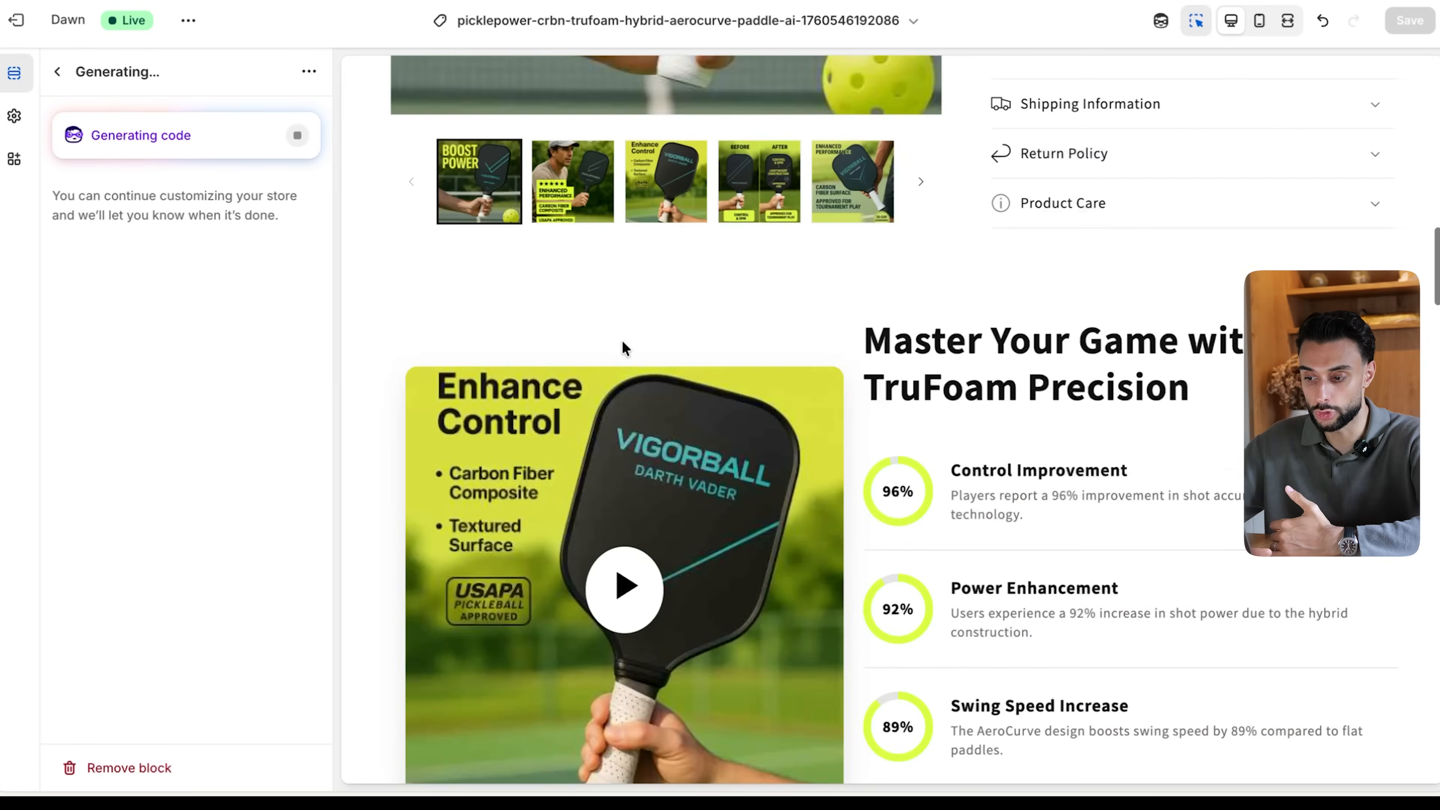
pyautogui.scroll(-5, 622, 339)
pyautogui.scroll(20, 622, 340)
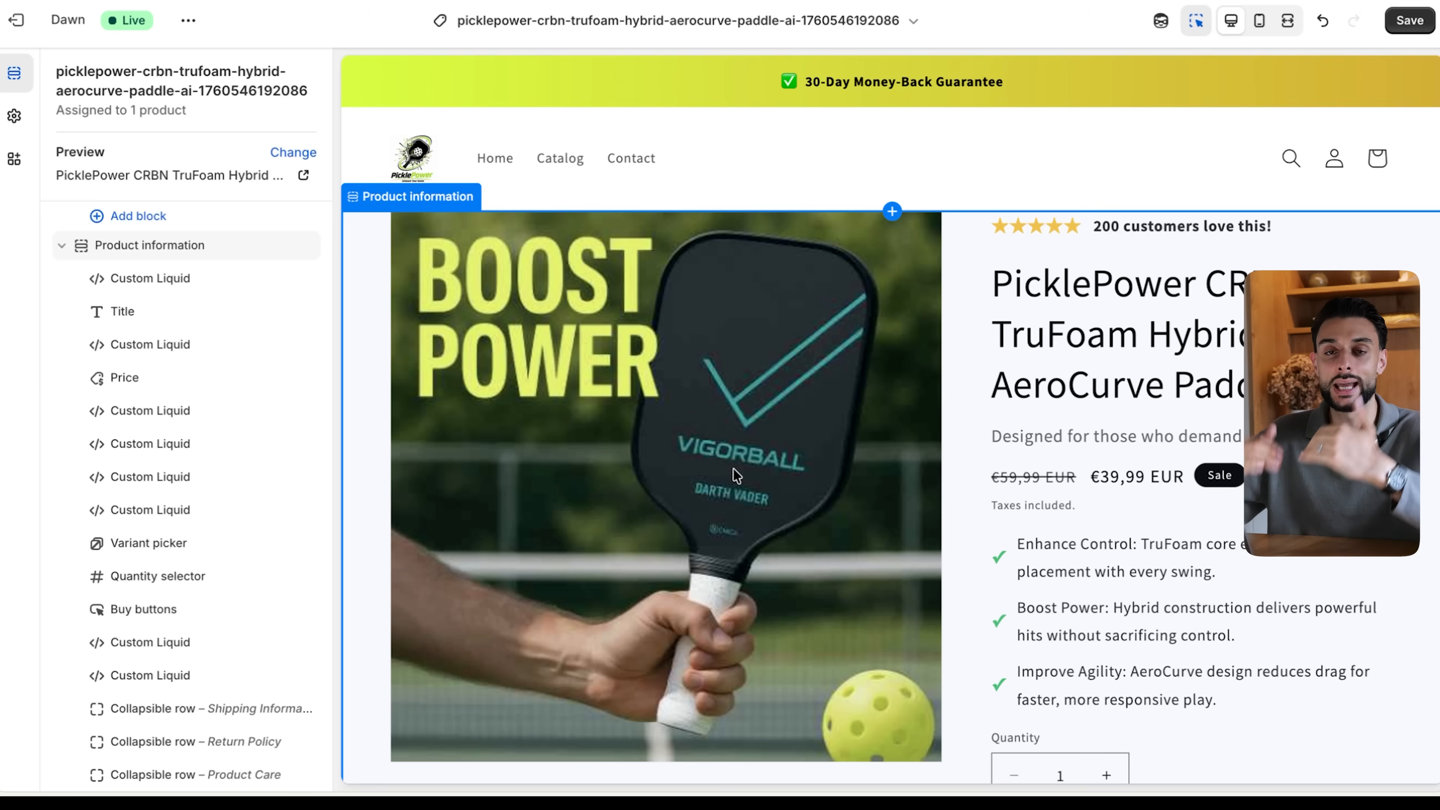
pyautogui.scroll(-10, 871, 472)
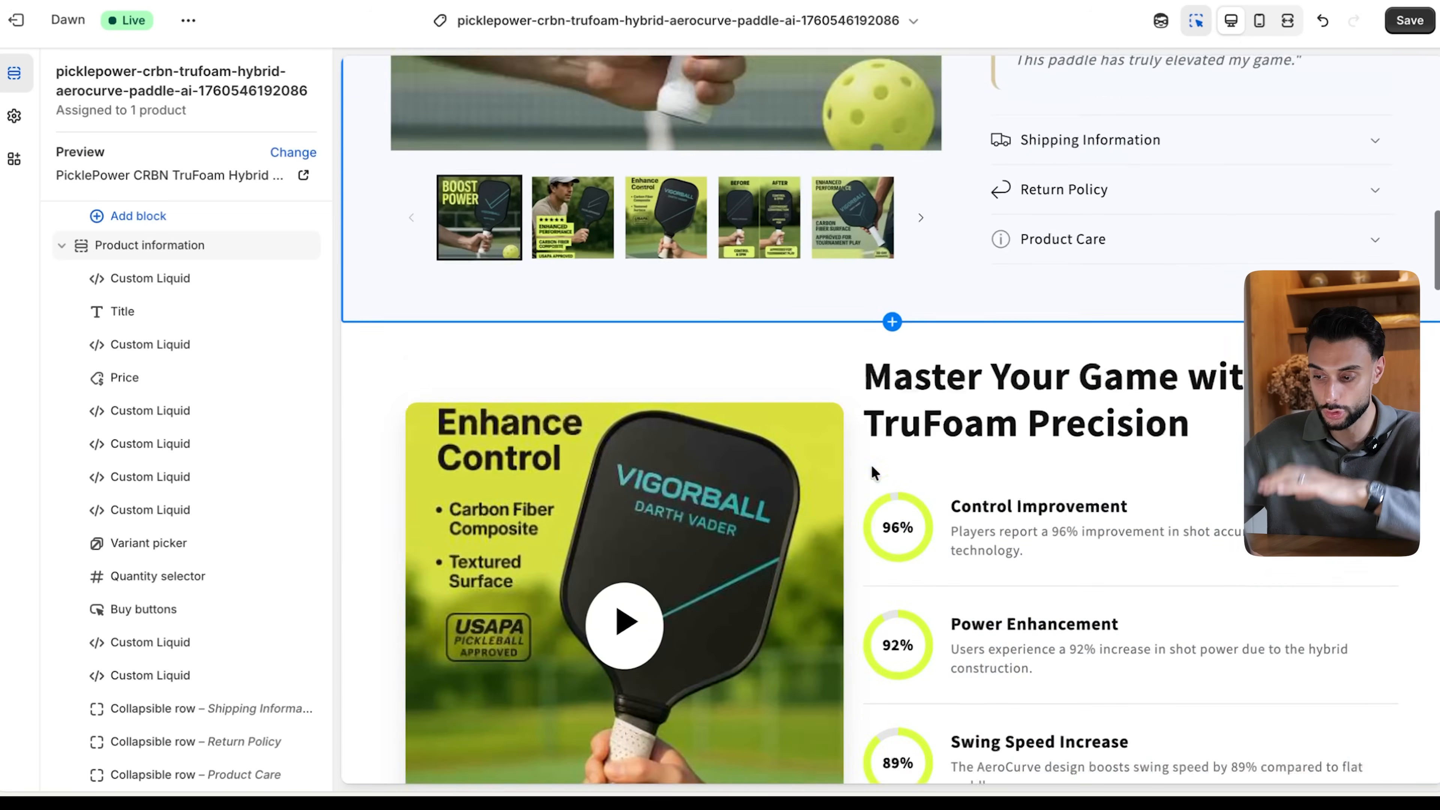
pyautogui.scroll(2, 871, 473)
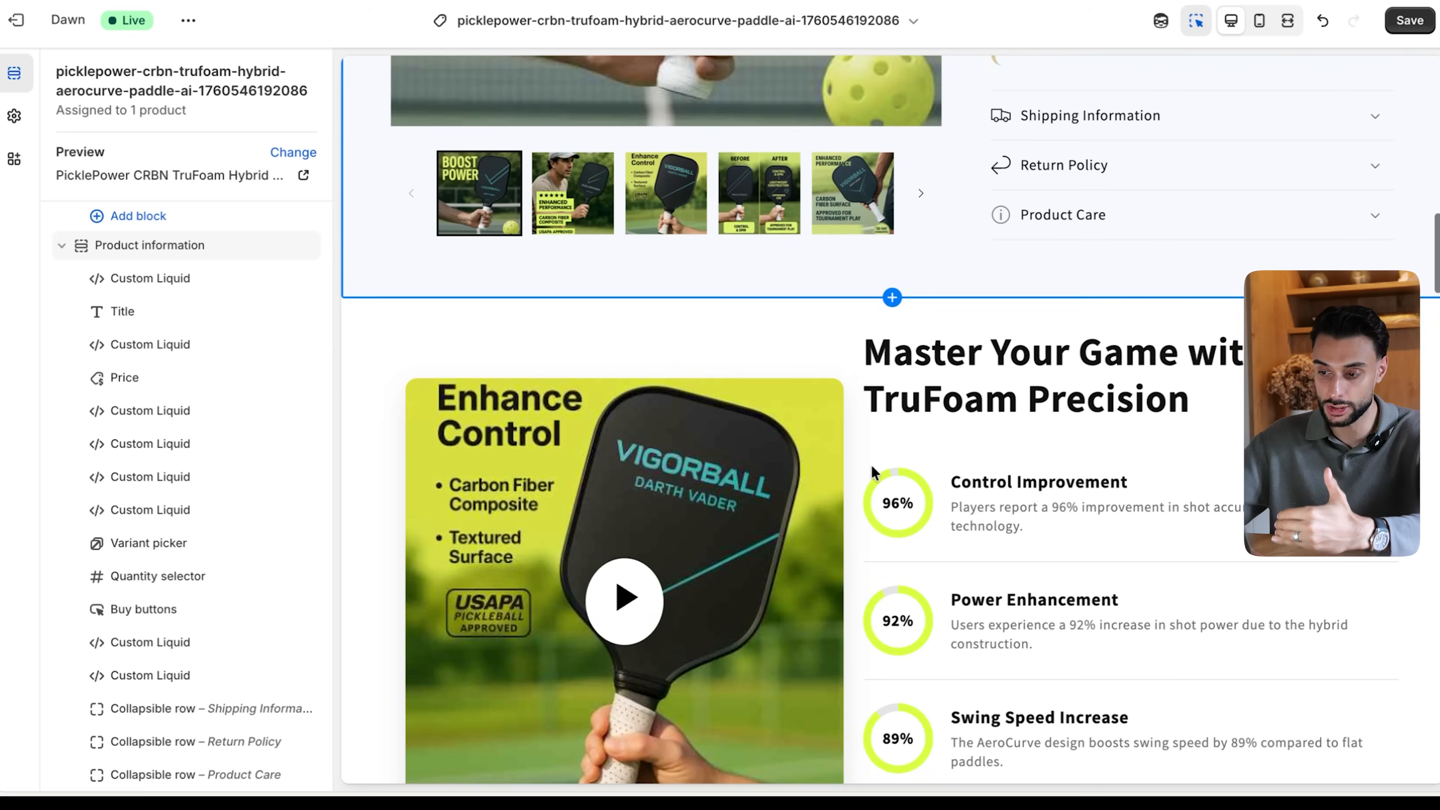
pyautogui.scroll(15, 873, 470)
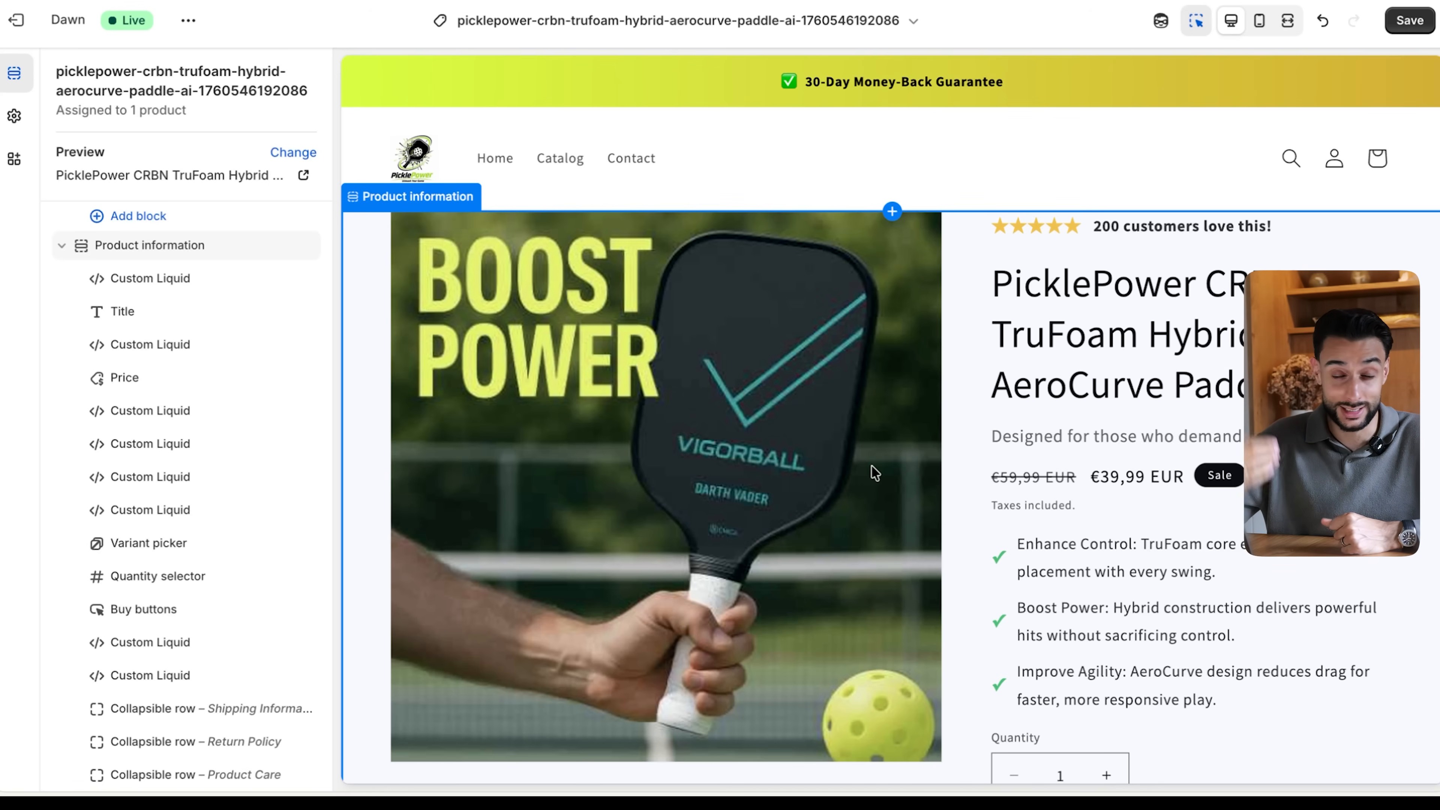
pyautogui.scroll(-10, 987, 460)
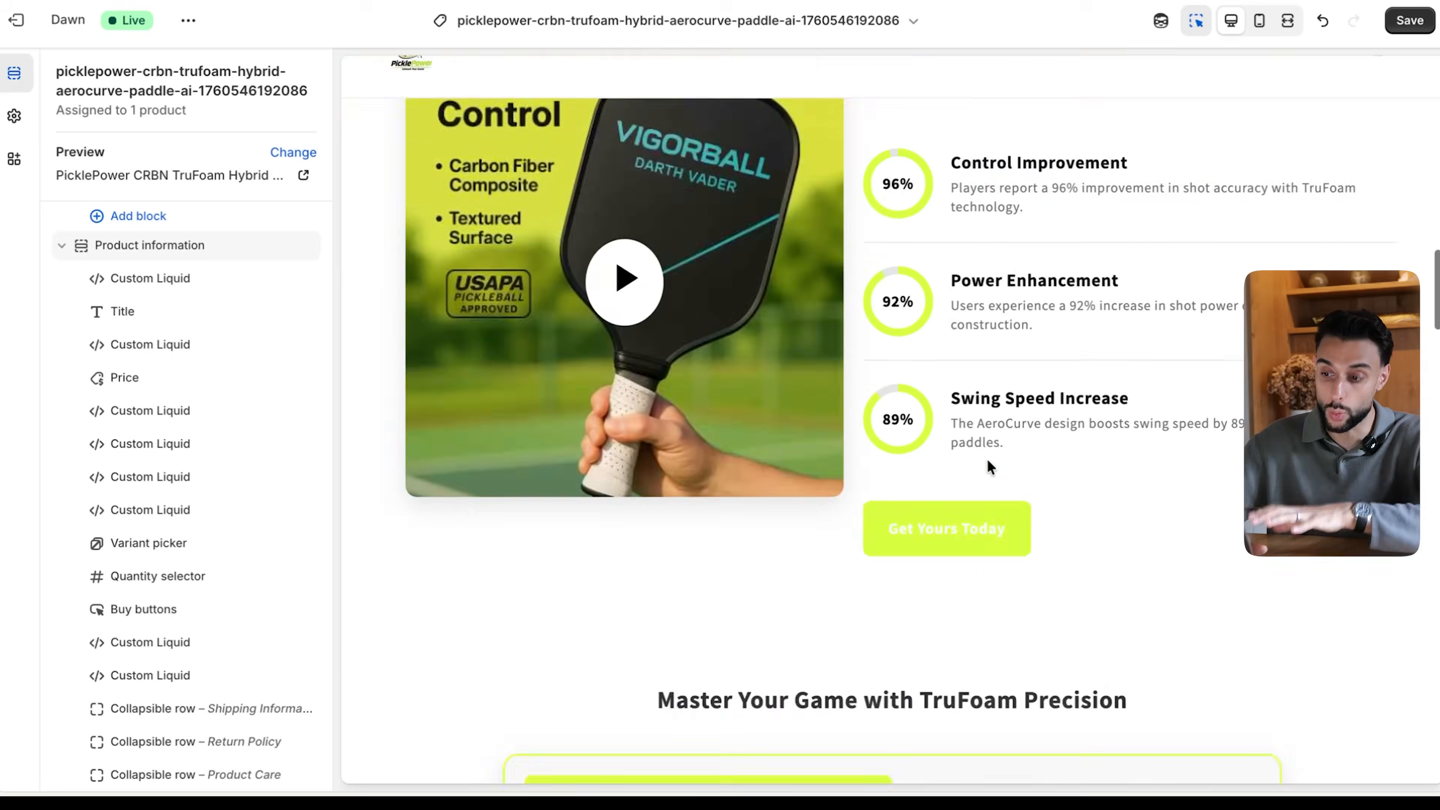
# - Install the Tidio - Live Chat & AI Chatbot app on the store from the Shopify App Store
pyautogui.scroll(15, 987, 466)
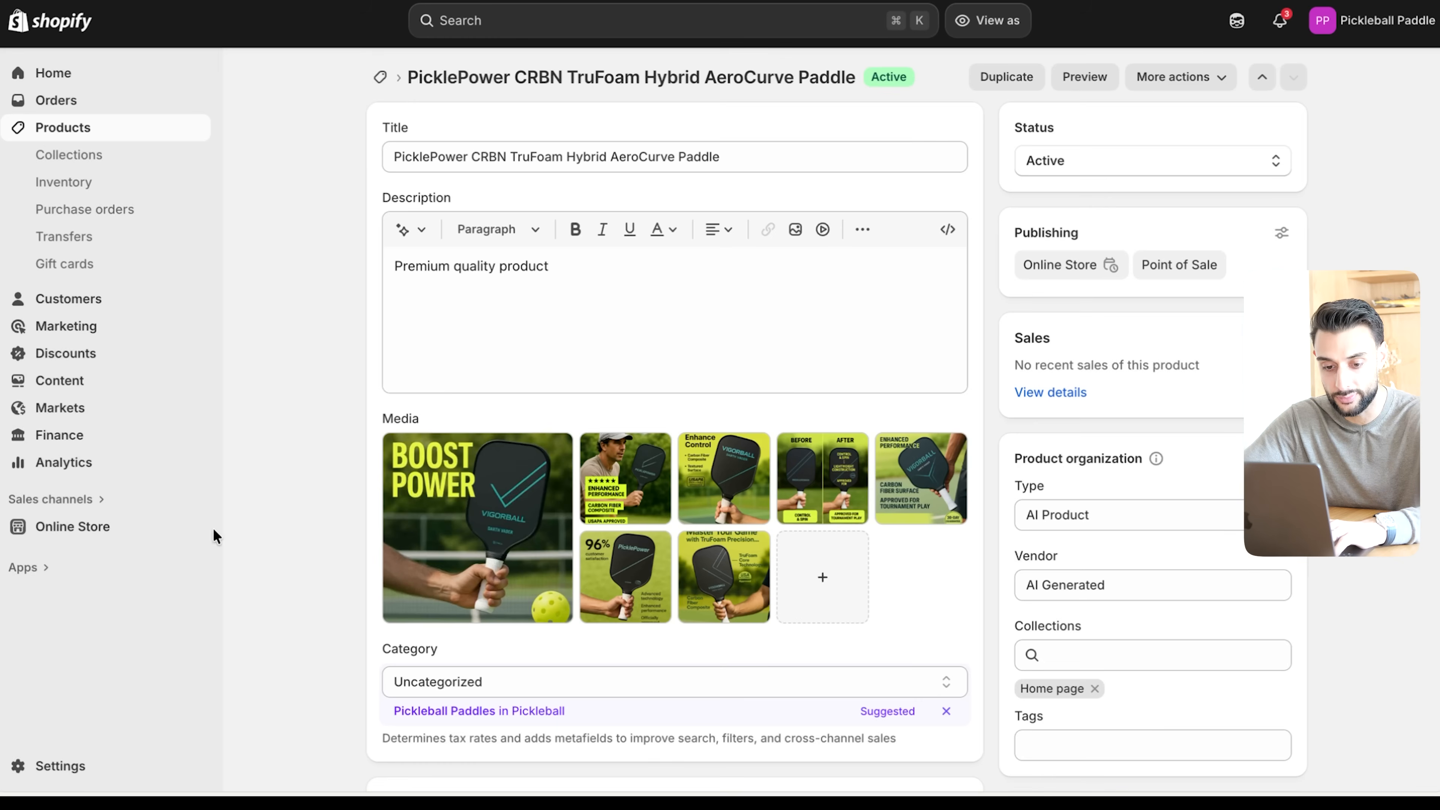
pyautogui.click(33, 572)
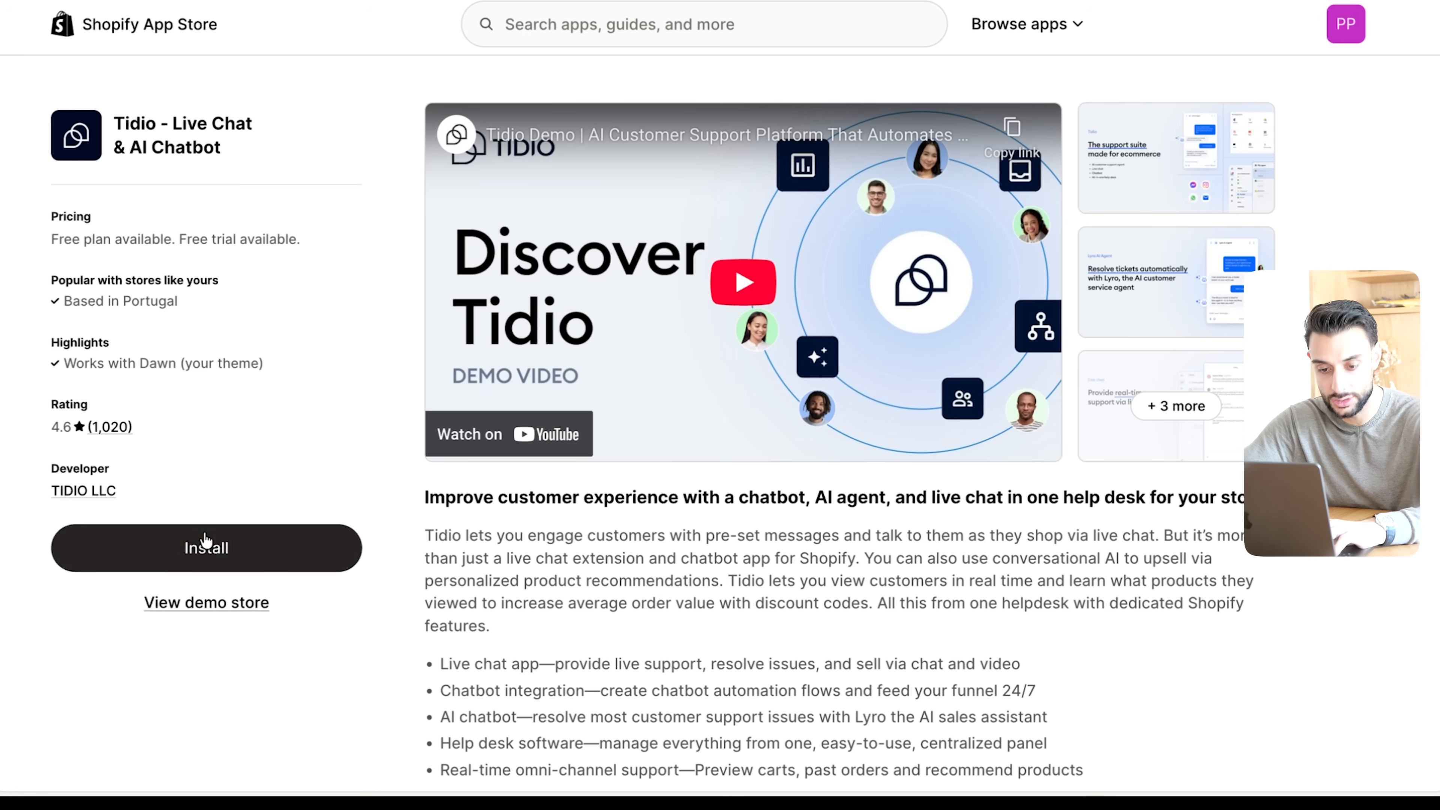
pyautogui.click(204, 544)
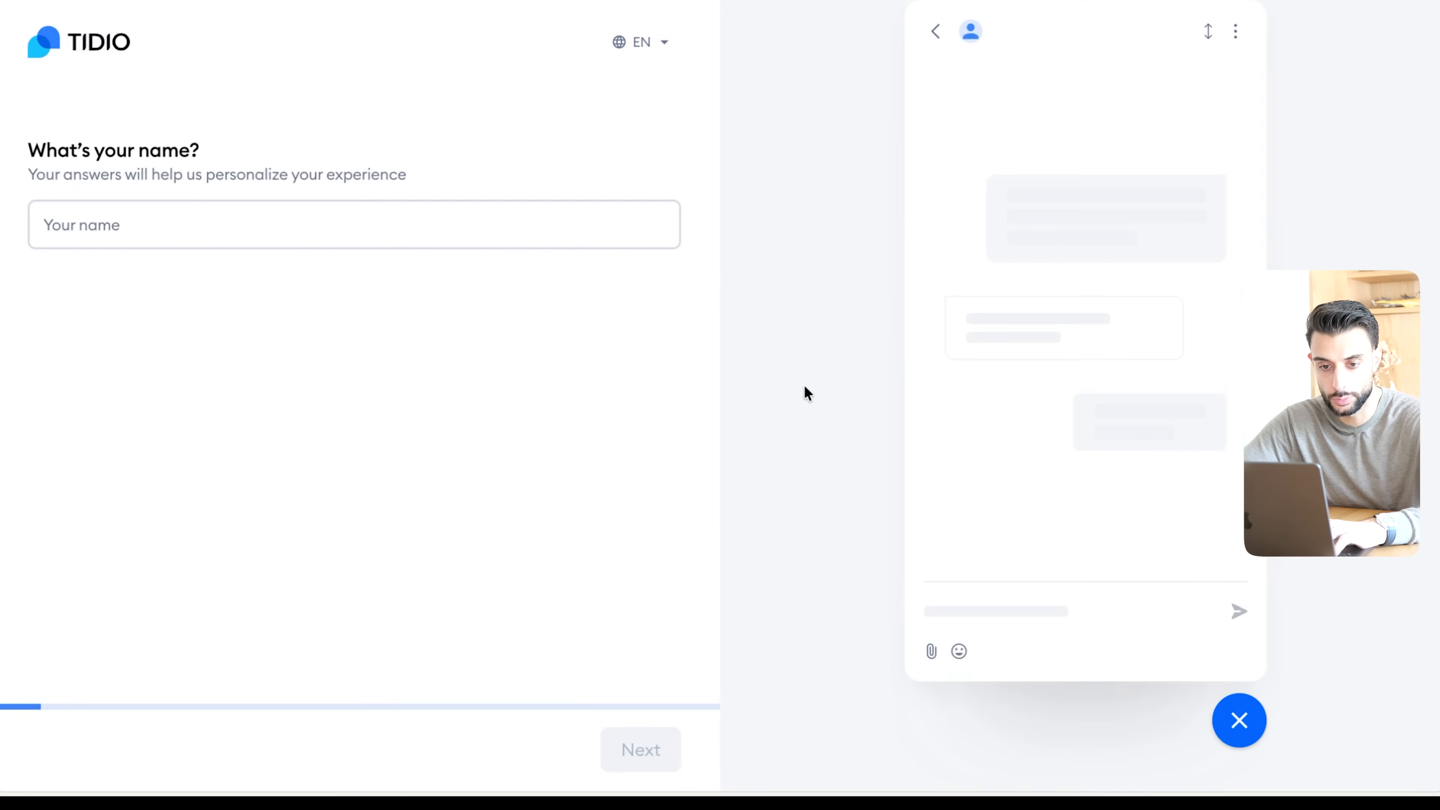
# - Enter the first name in the Tidio onboarding, with Customer Support as department, Youtube as source and "The ecom king" as channel
pyautogui.click(328, 211)
pyautogui.click(423, 166)
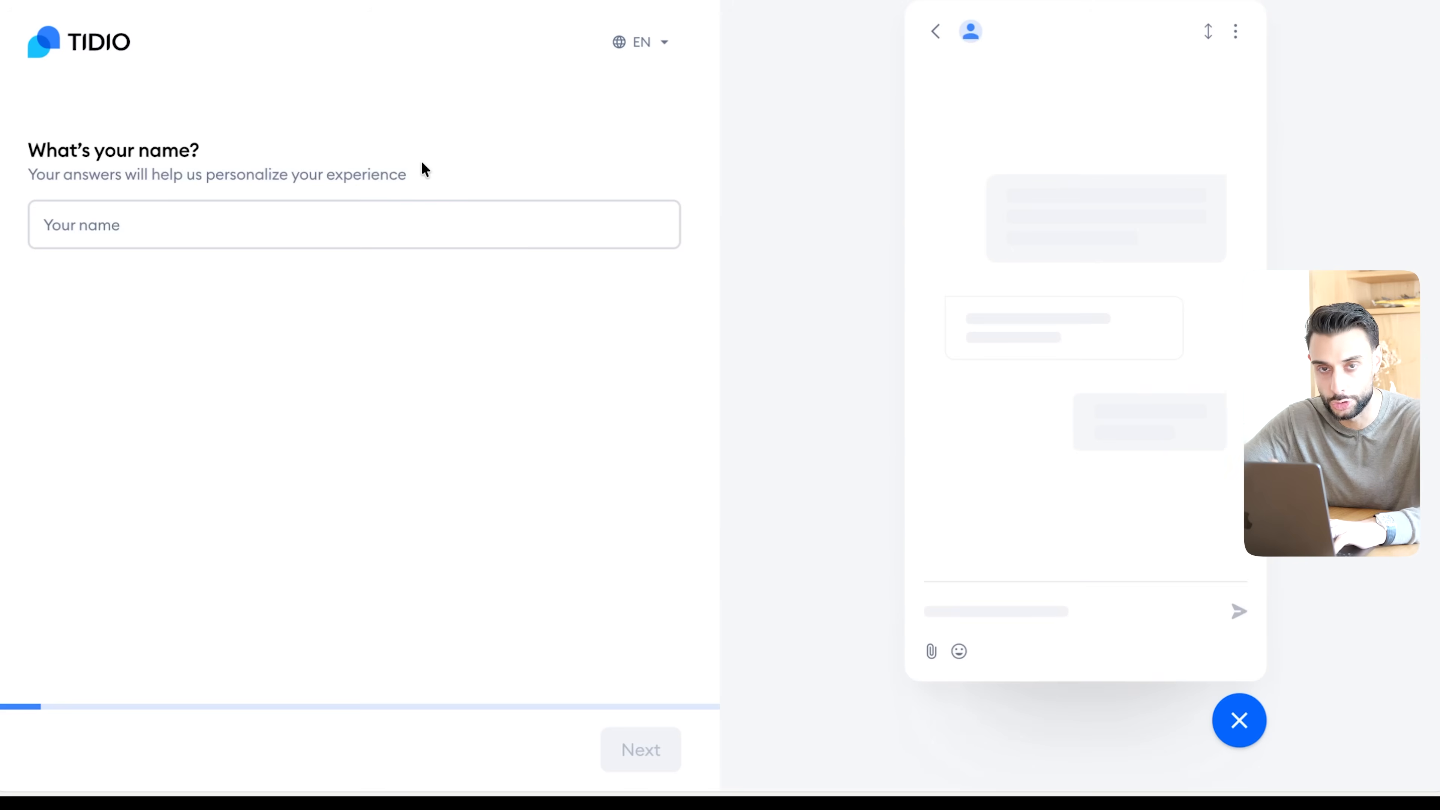
pyautogui.moveTo(51, 151); pyautogui.dragTo(382, 149)
pyautogui.click(522, 93)
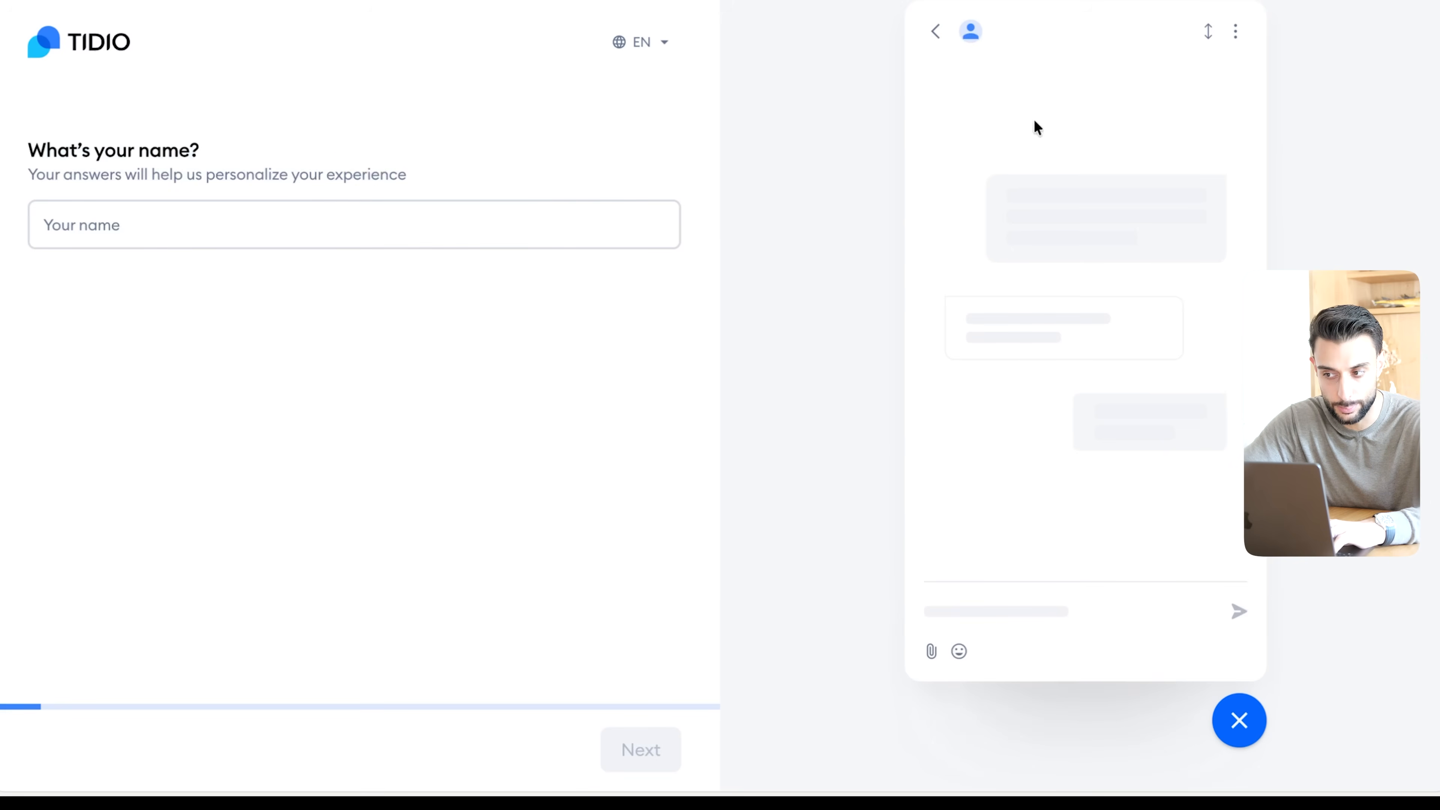
pyautogui.write('Emma')
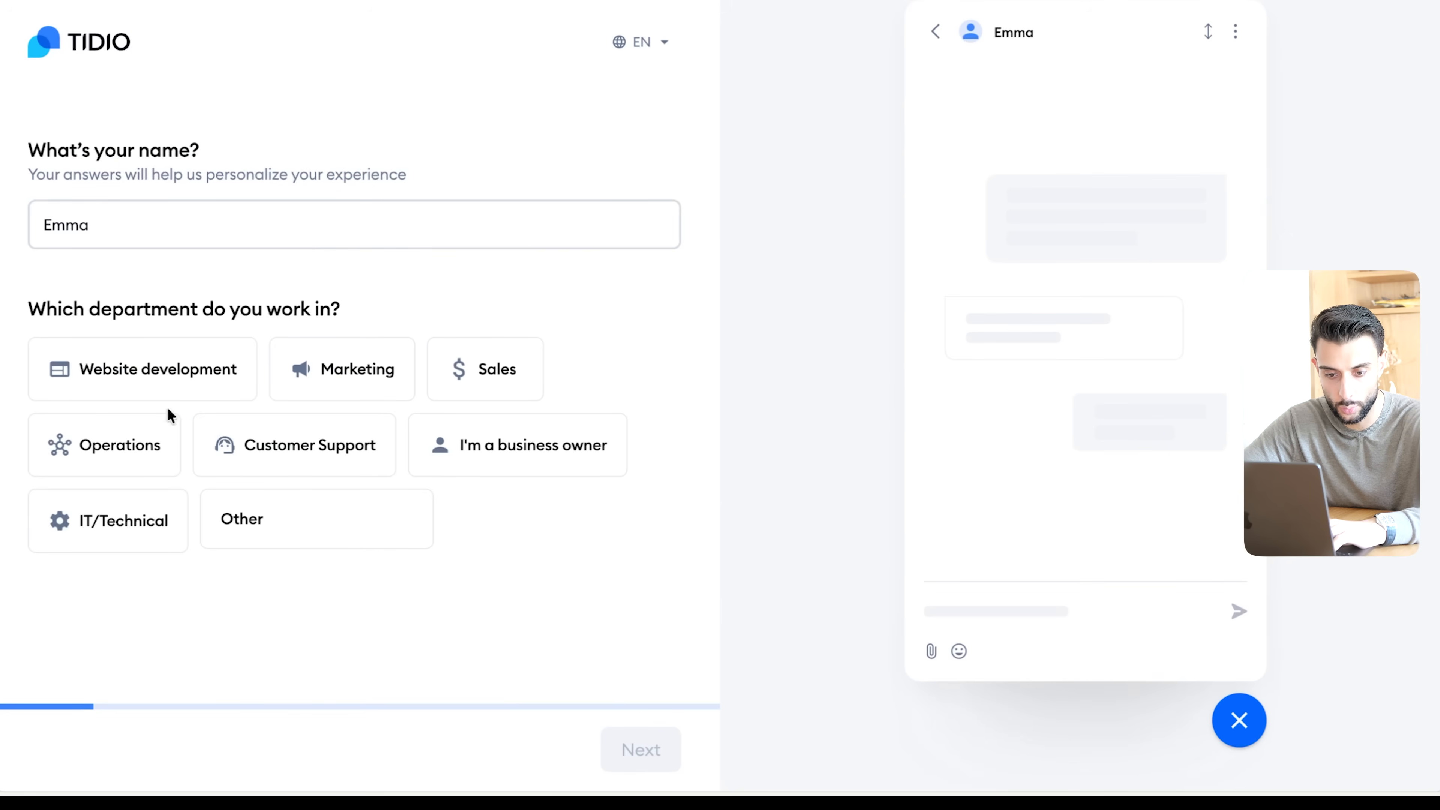
pyautogui.click(283, 457)
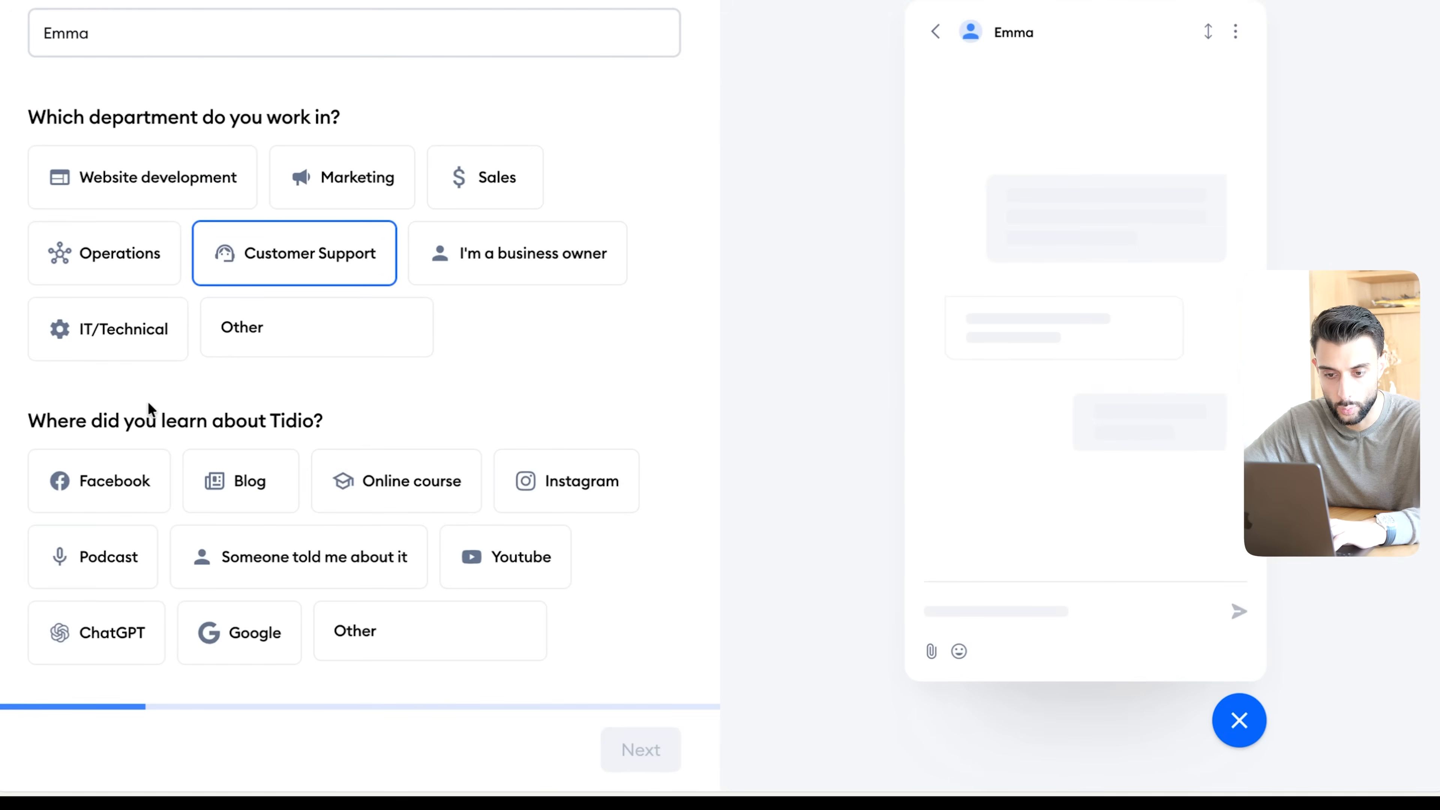
pyautogui.click(539, 559)
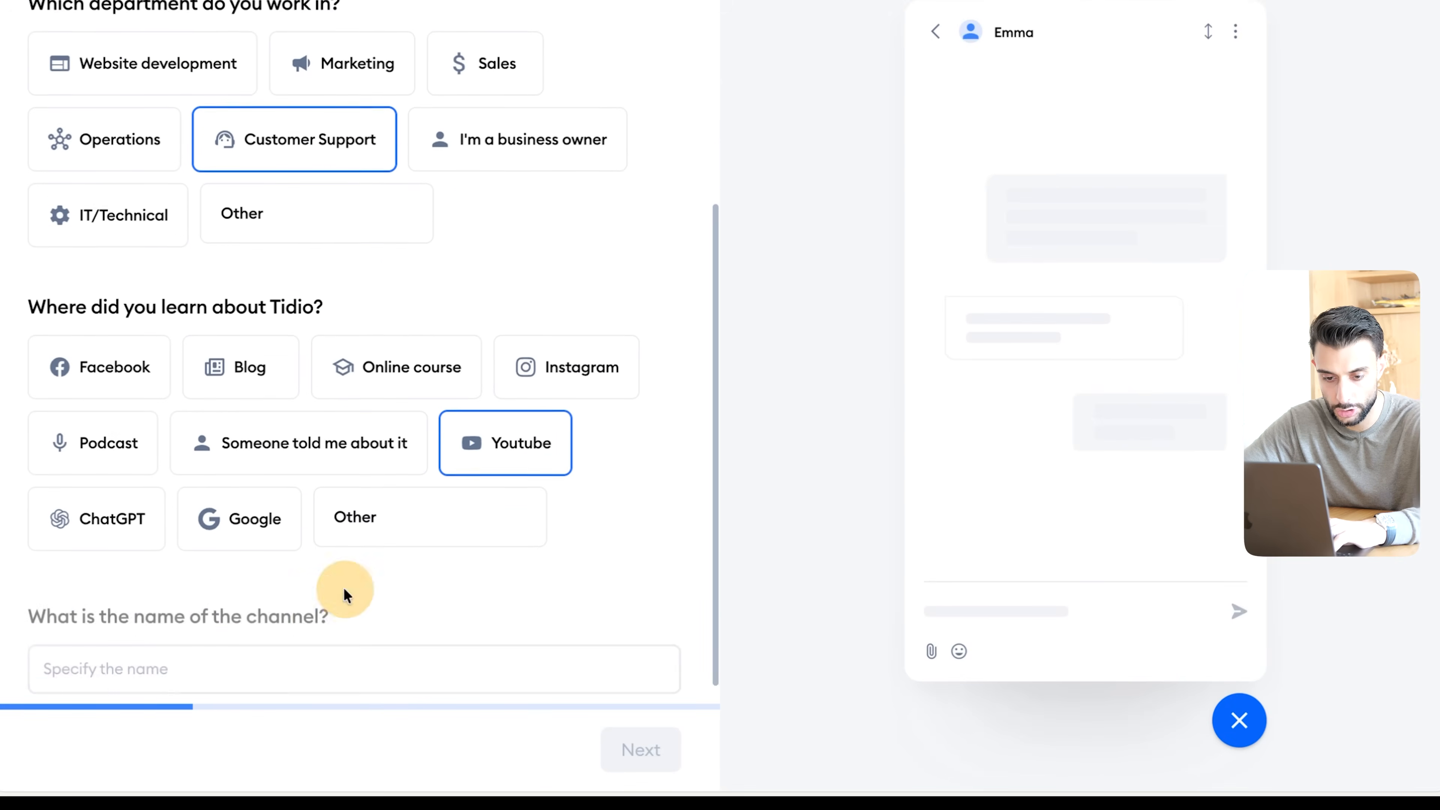
pyautogui.click(197, 644)
pyautogui.write('The ecom king')
pyautogui.click(640, 749)
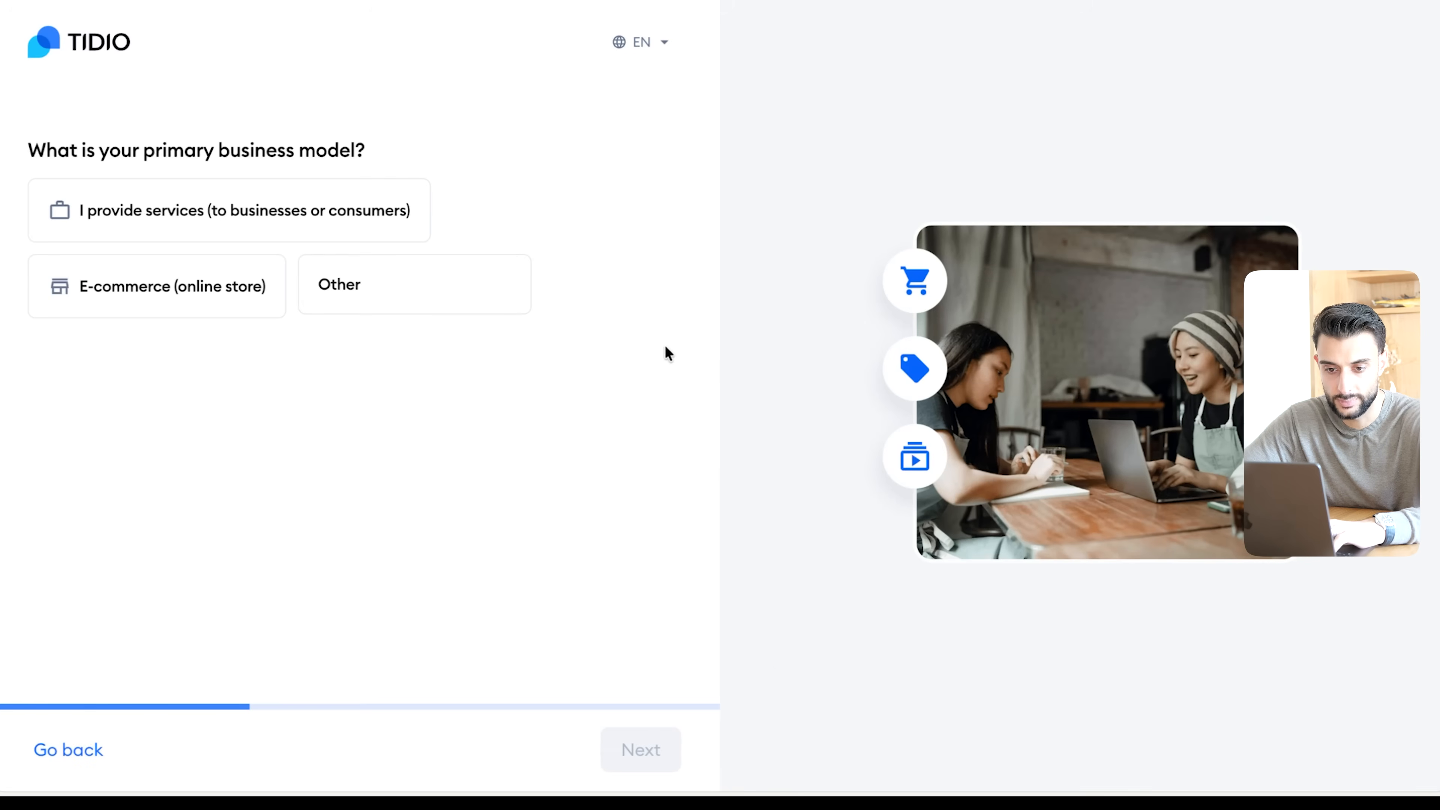
# - Set the primary business model to E-commerce (online store) and pick the company's industry
pyautogui.click(225, 305)
pyautogui.click(209, 432)
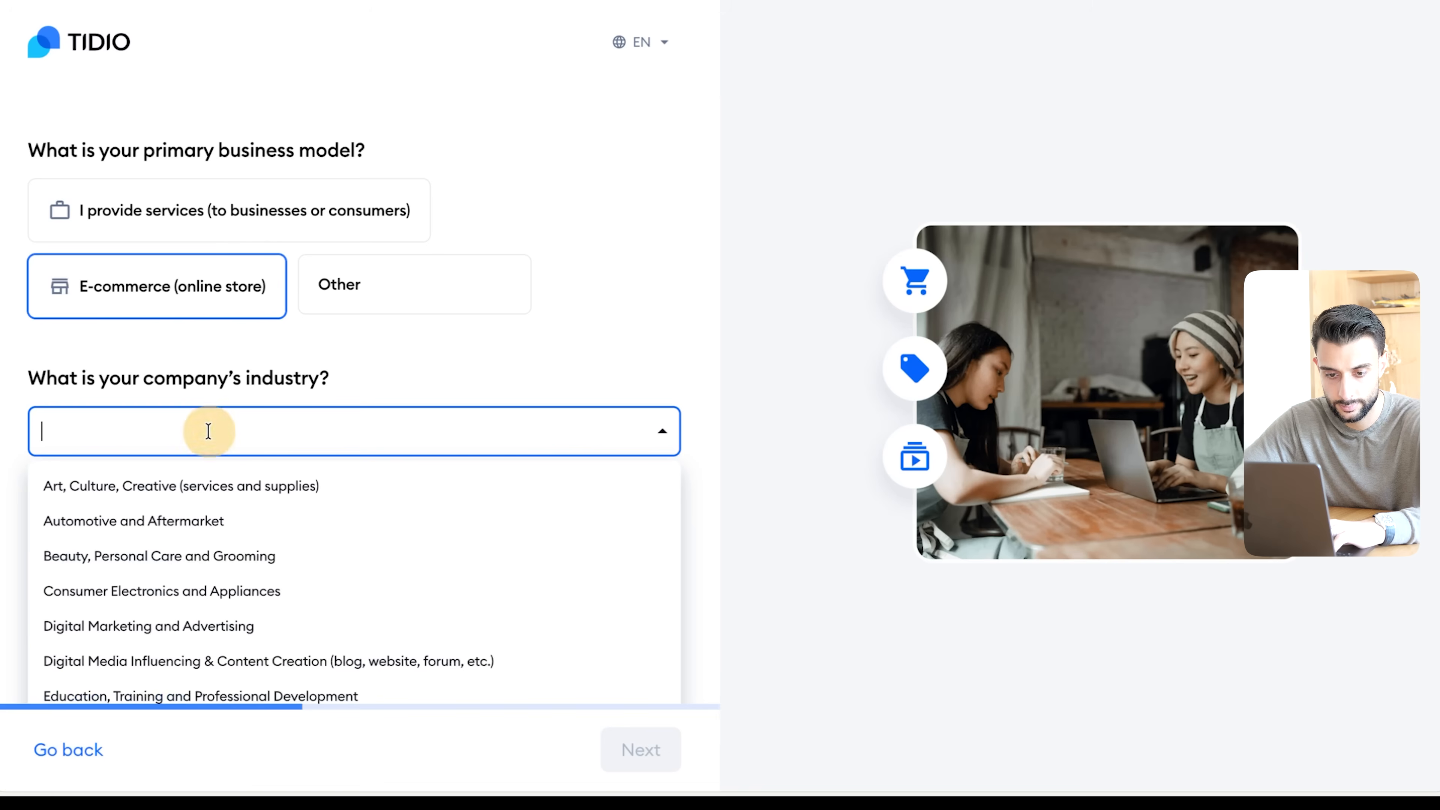
pyautogui.scroll(-1, 207, 496)
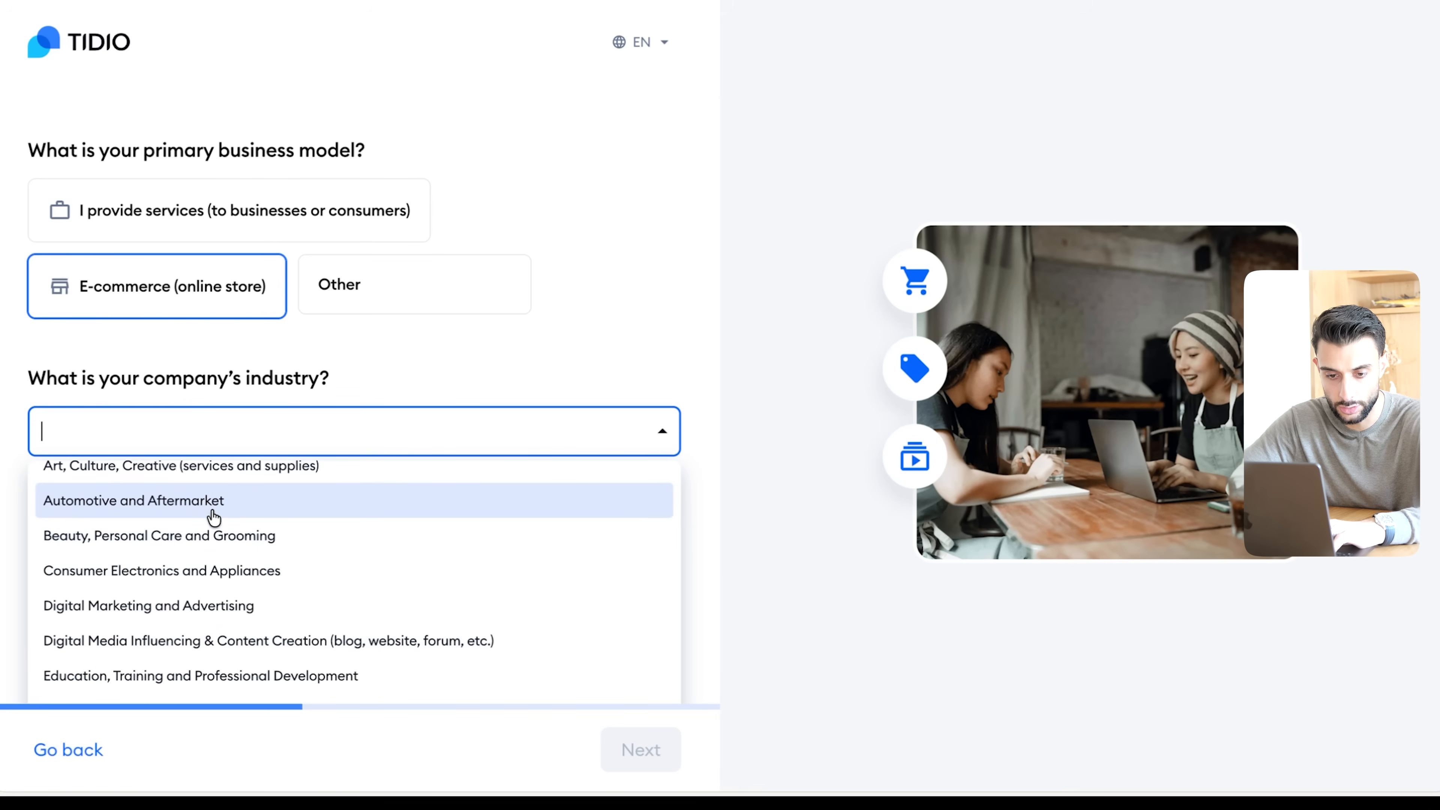
pyautogui.click(214, 517)
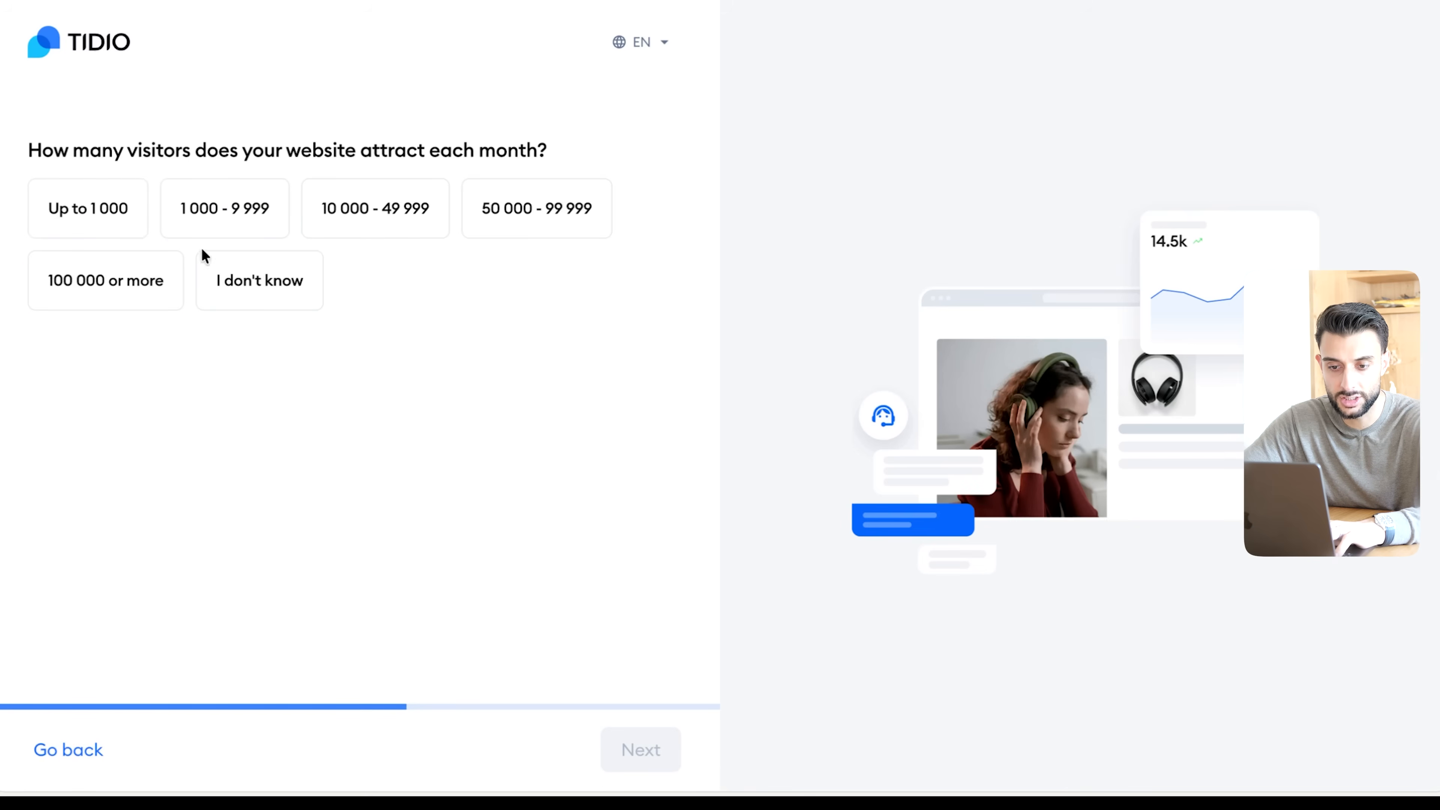
# - Answer 1 000 - 9 999 monthly website visitors and "Just me" for the number of customer support agents
pyautogui.click(221, 214)
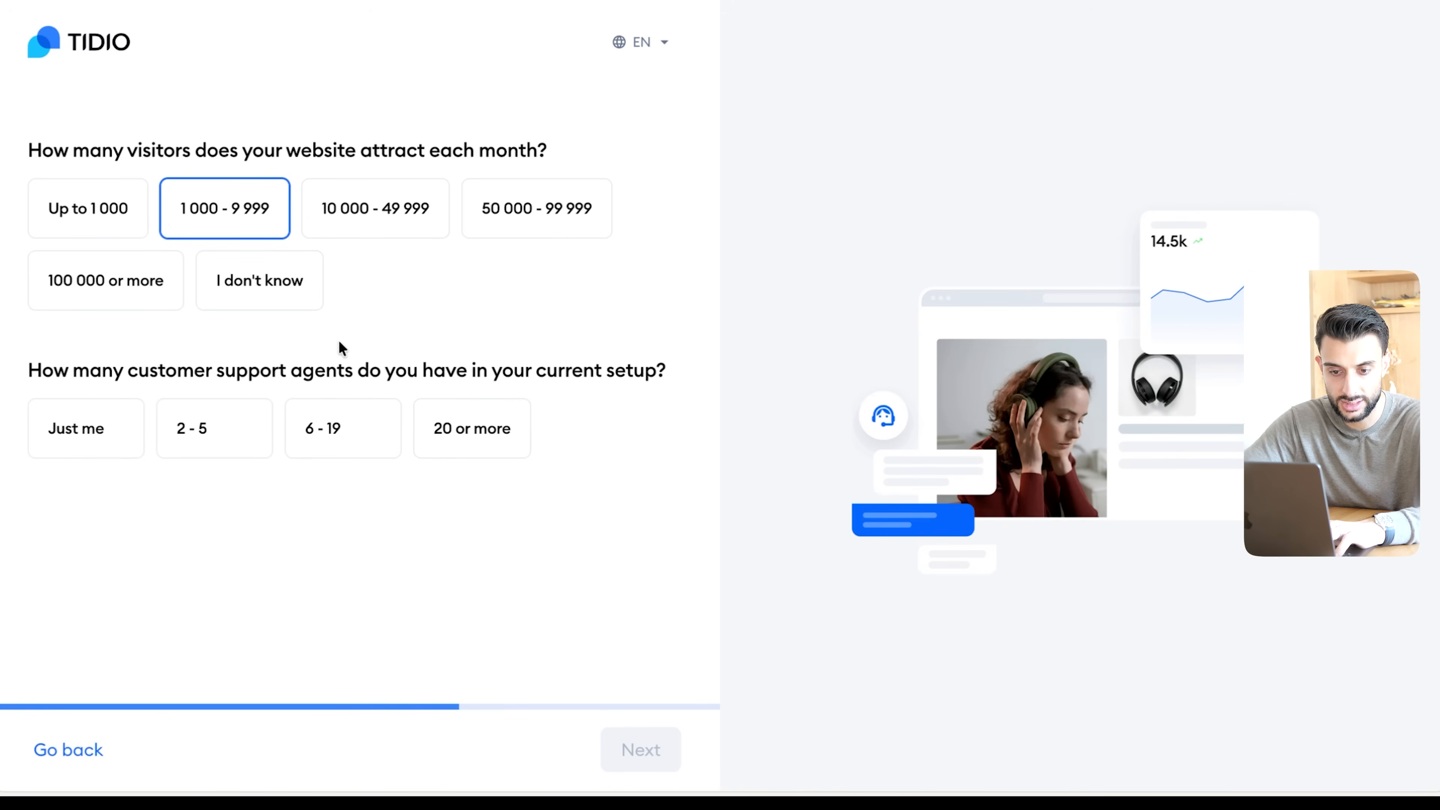
pyautogui.click(121, 418)
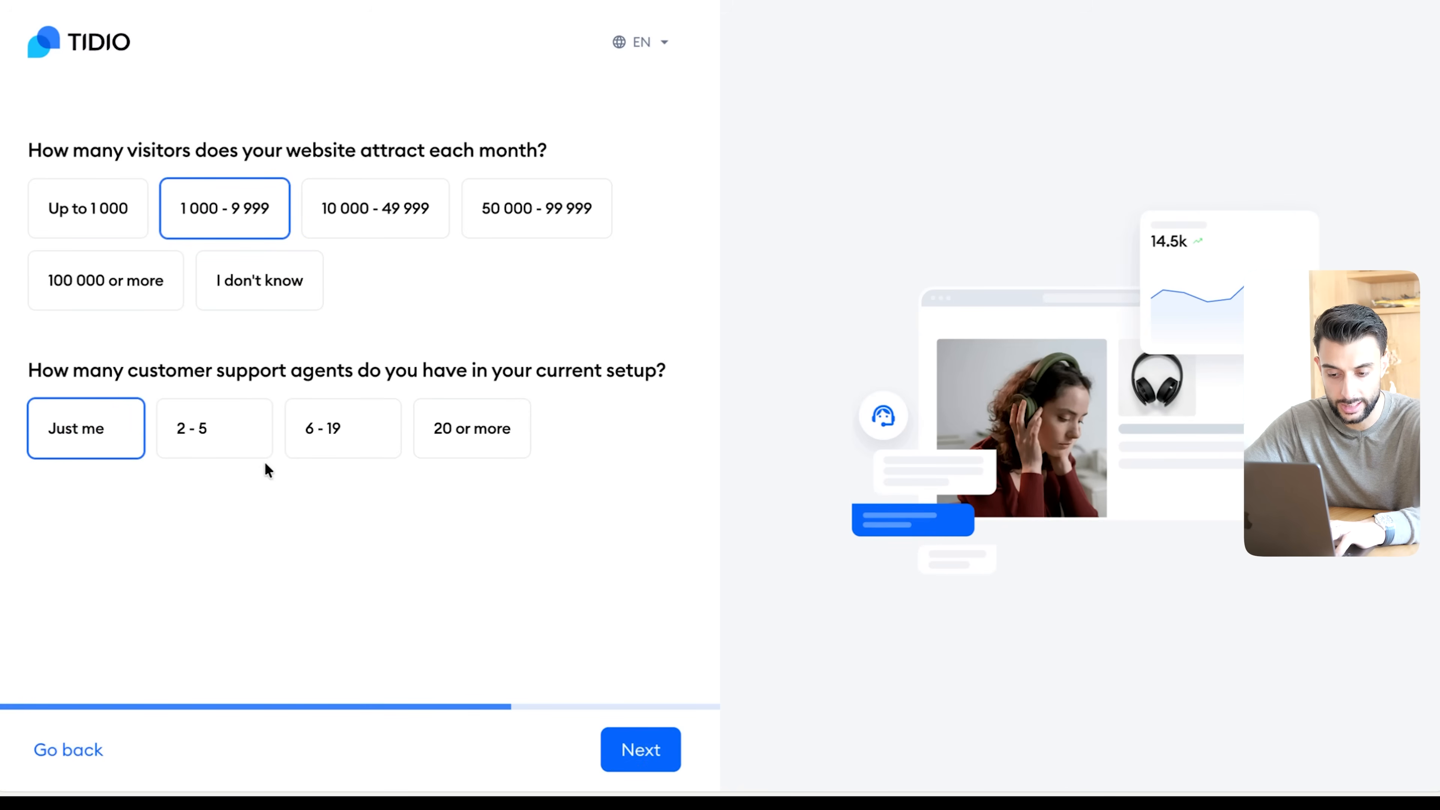
pyautogui.click(640, 749)
# - Choose "Automate my support system with AI Agent" as the main goal and Website (via live chat) as the customer channel
pyautogui.moveTo(54, 152); pyautogui.dragTo(276, 156)
pyautogui.click(243, 156)
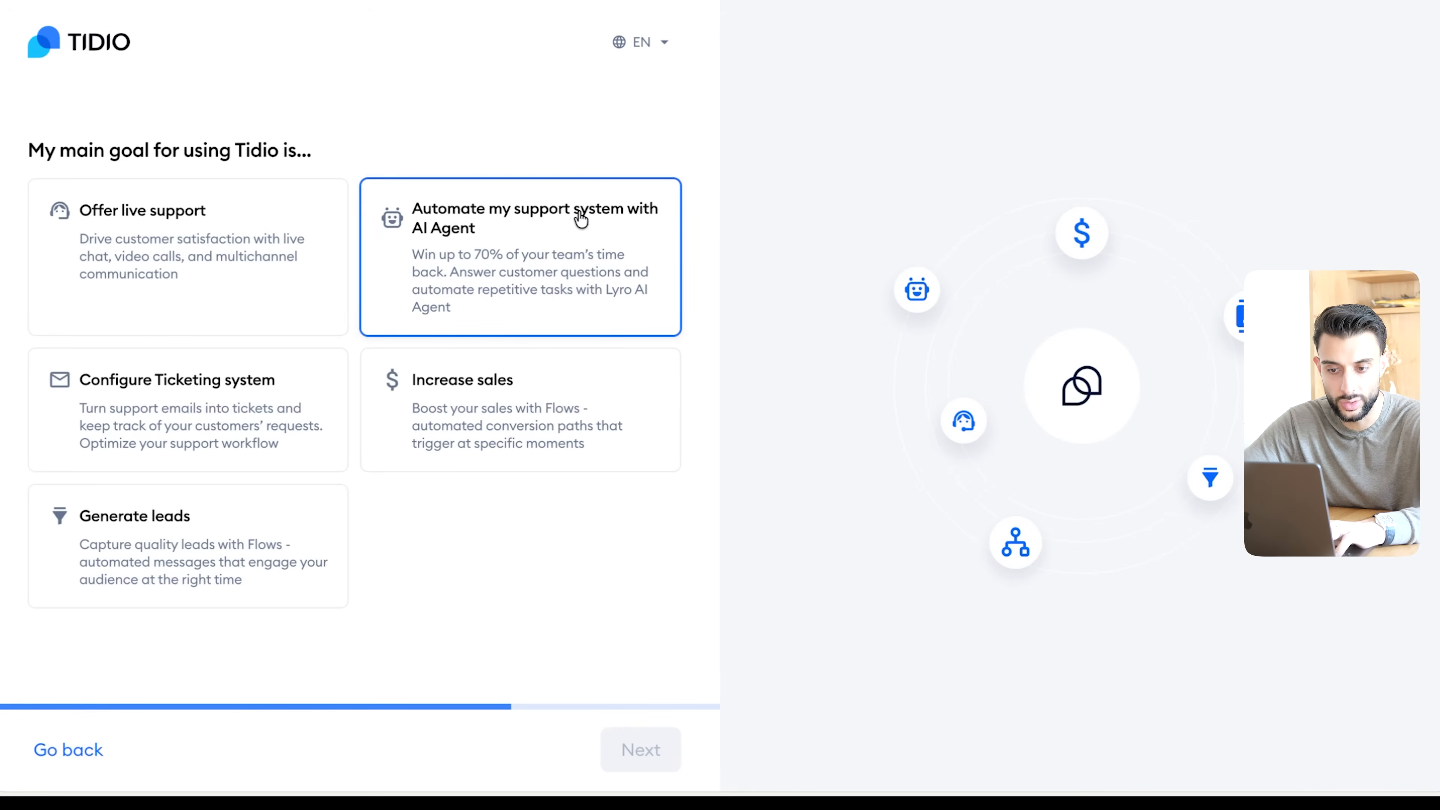
pyautogui.click(494, 247)
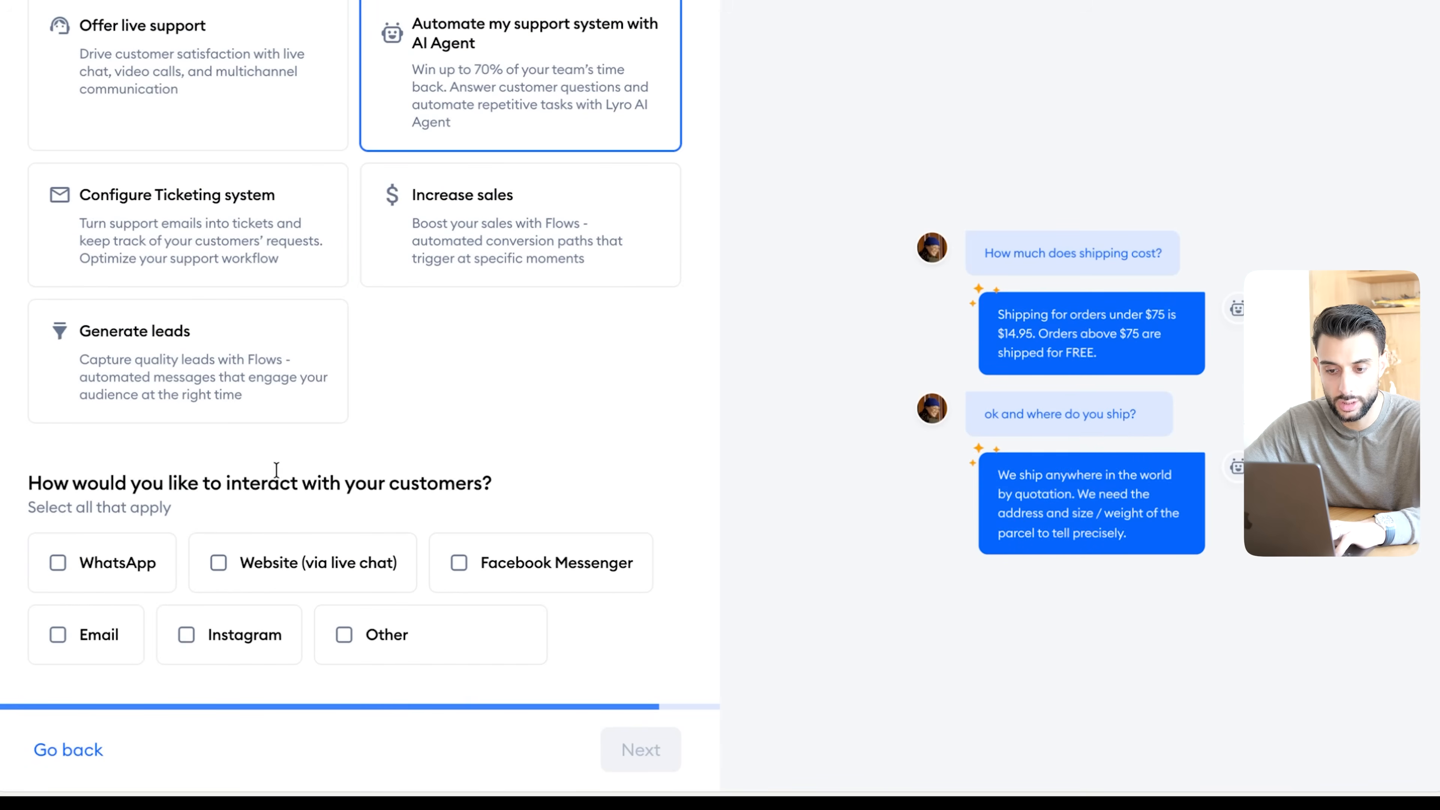
pyautogui.click(313, 567)
pyautogui.click(620, 737)
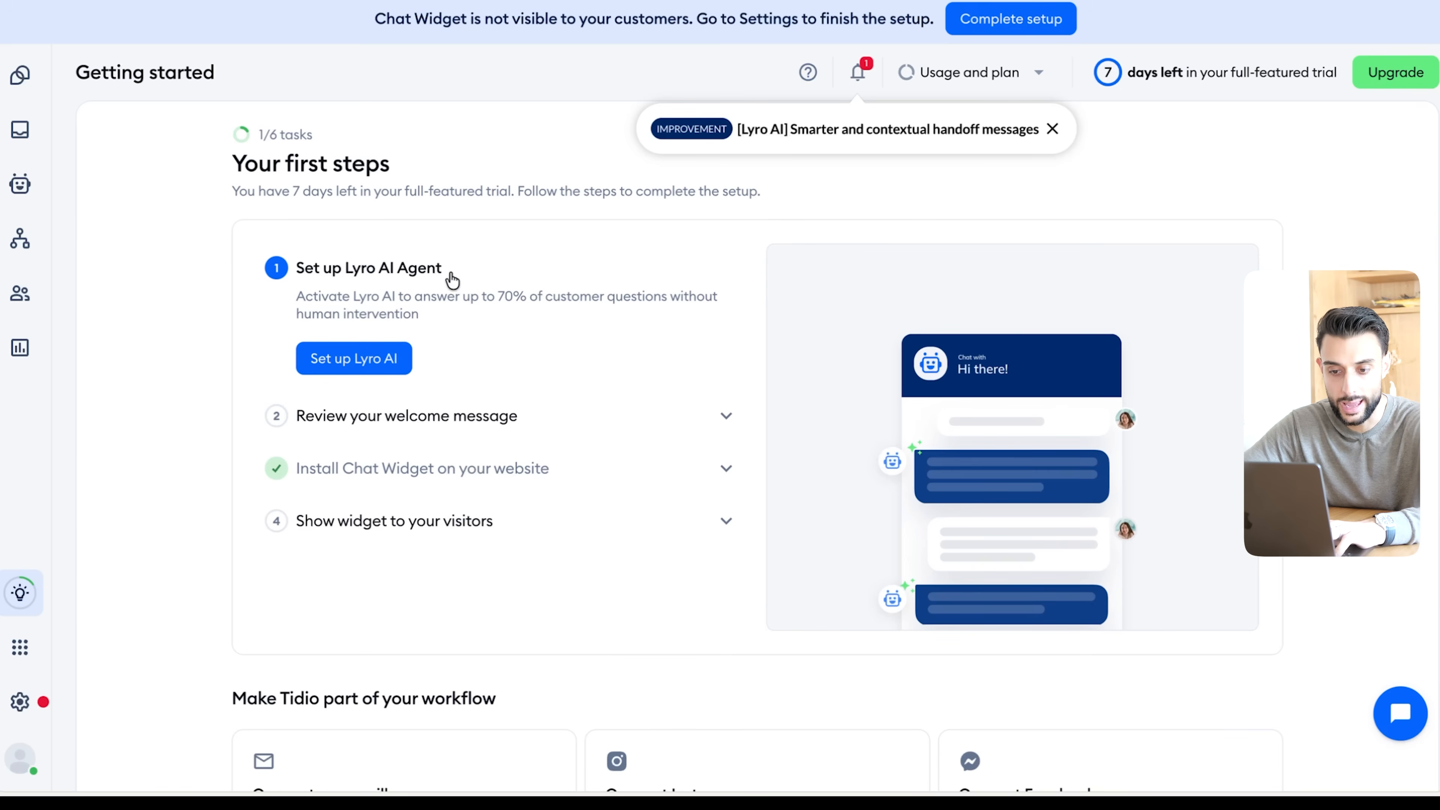
# - Set up and activate the Lyro AI Agent with the store's website content, dismissing the chat widget installation prompt
pyautogui.click(358, 372)
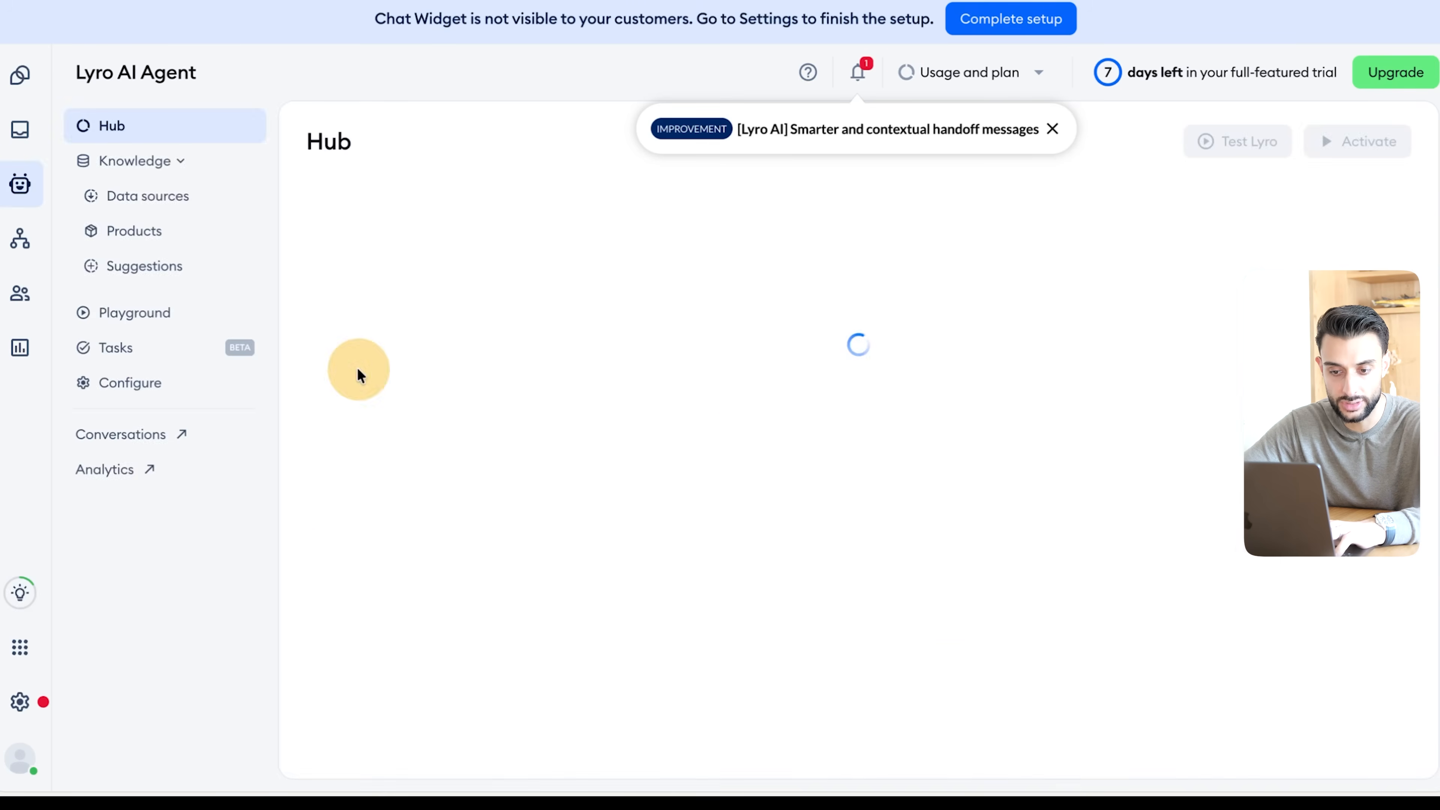
pyautogui.click(995, 558)
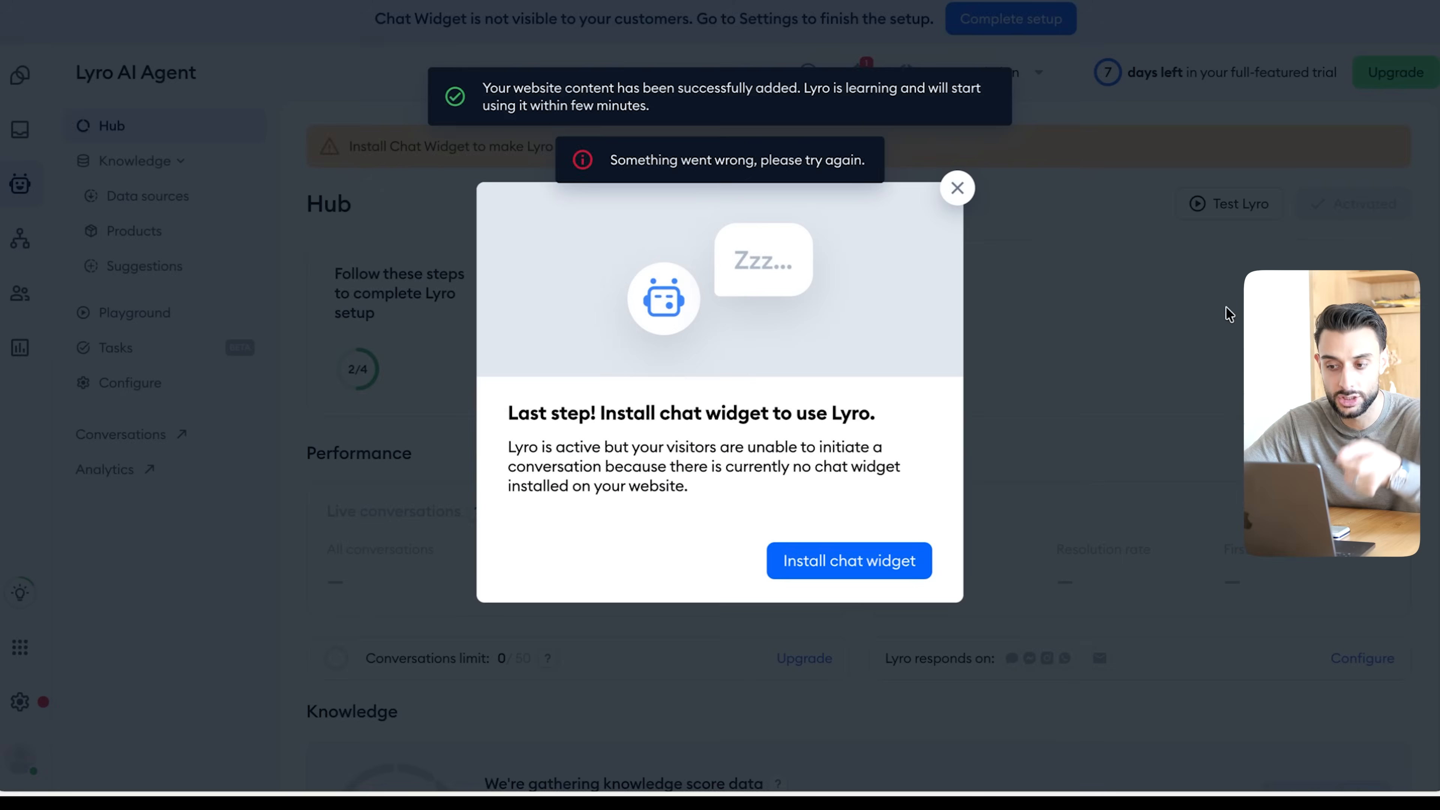
pyautogui.click(955, 186)
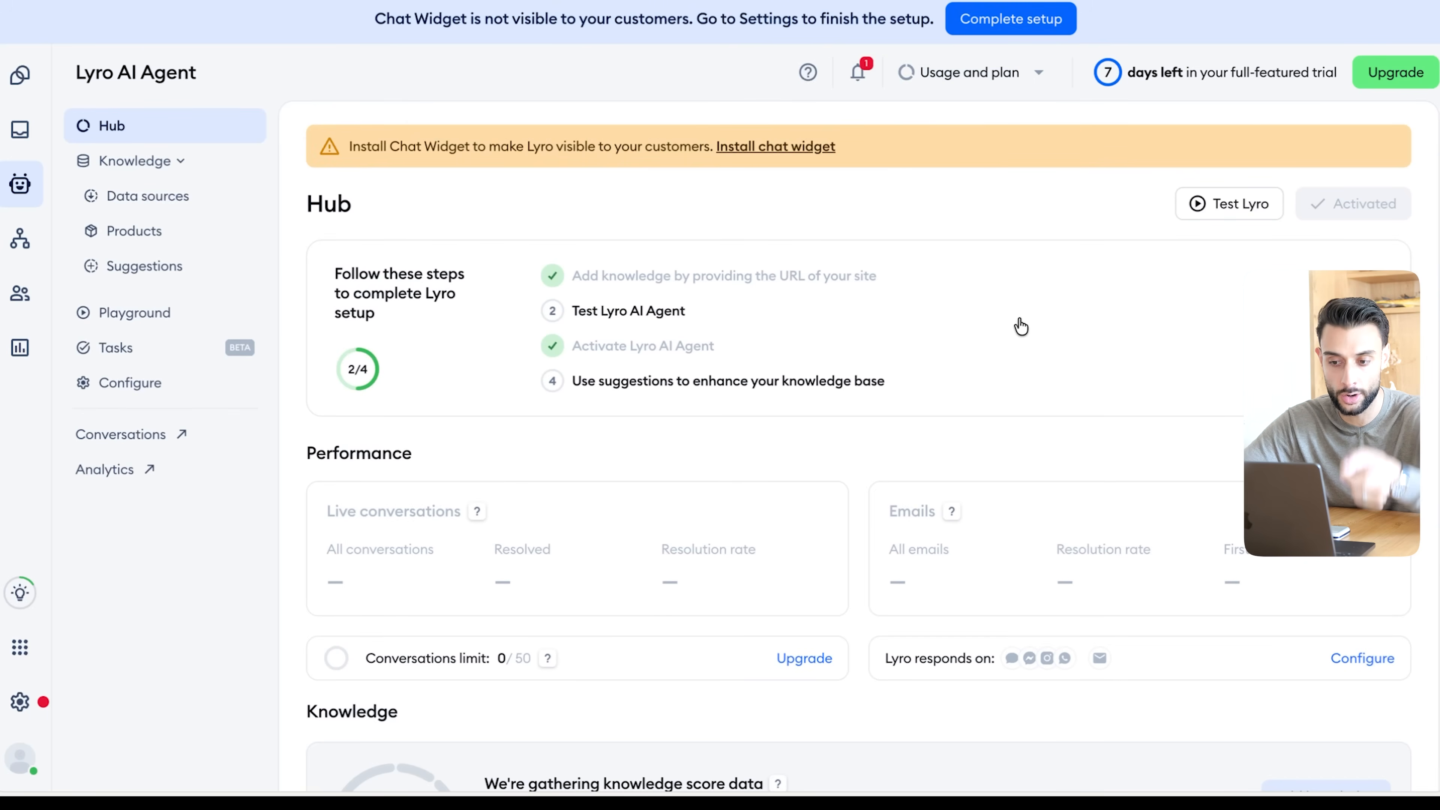
# - Examine Lyro's knowledge areas, including the product database and suggestions, and the live chat test playground
pyautogui.moveTo(76, 75); pyautogui.dragTo(236, 76)
pyautogui.click(90, 76)
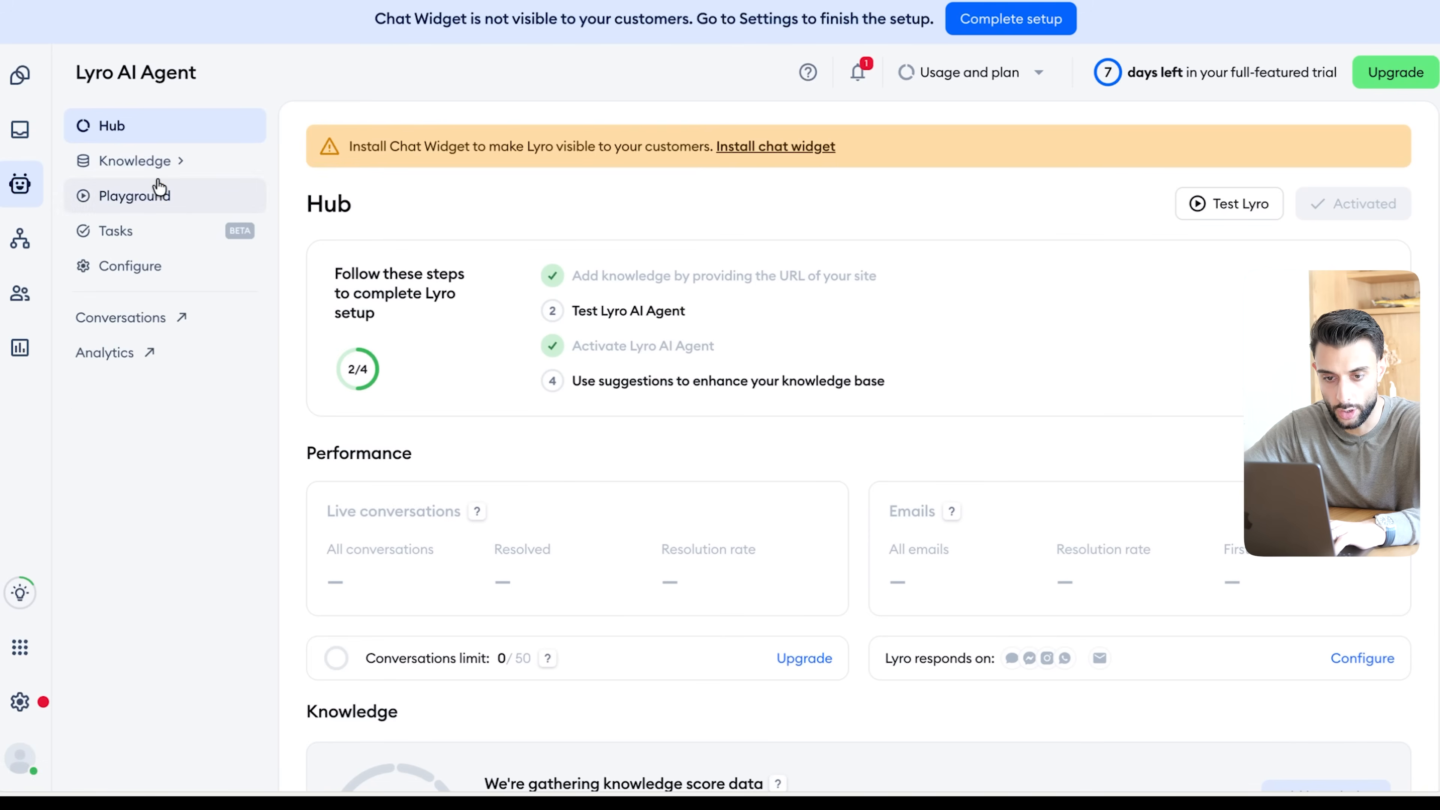
pyautogui.click(160, 192)
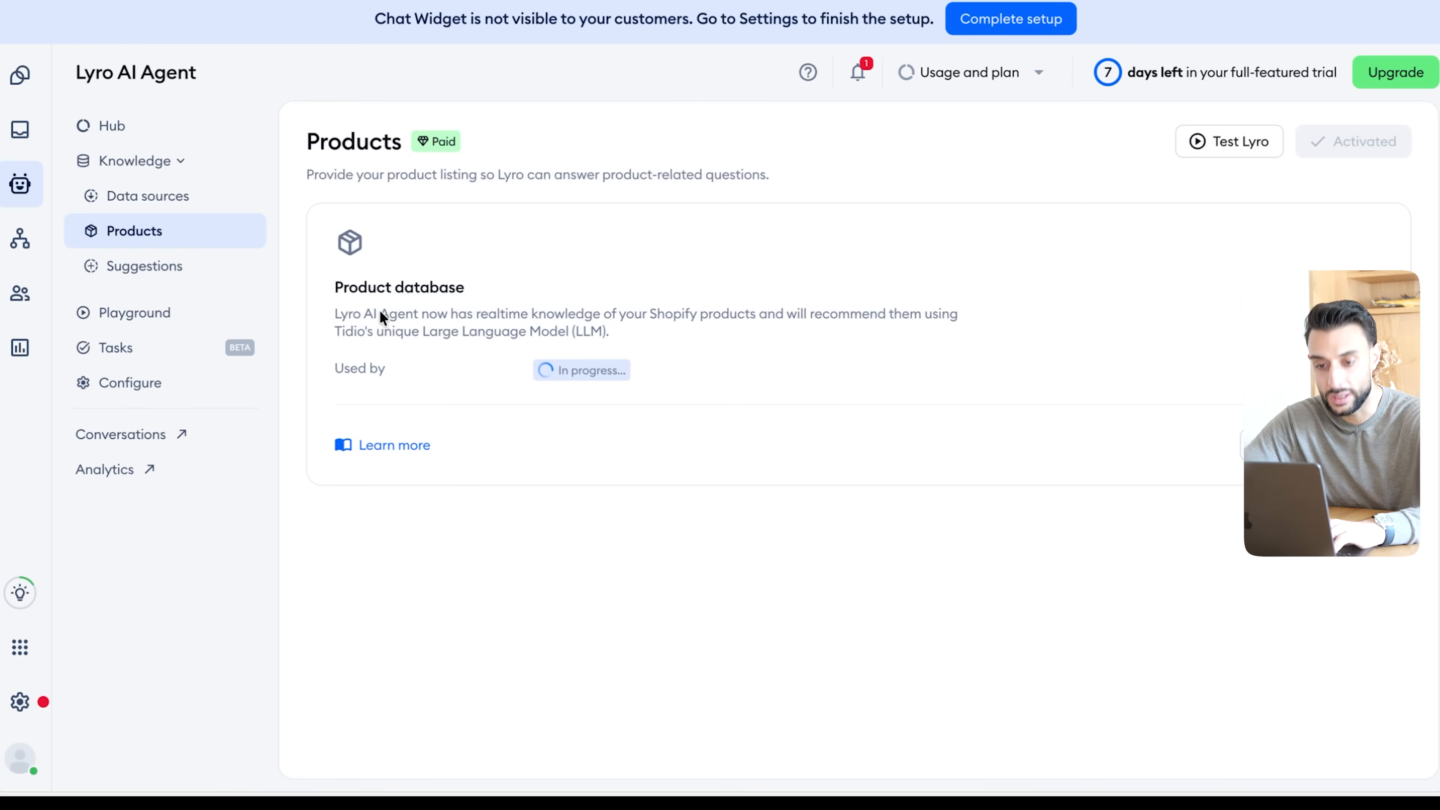
pyautogui.click(178, 270)
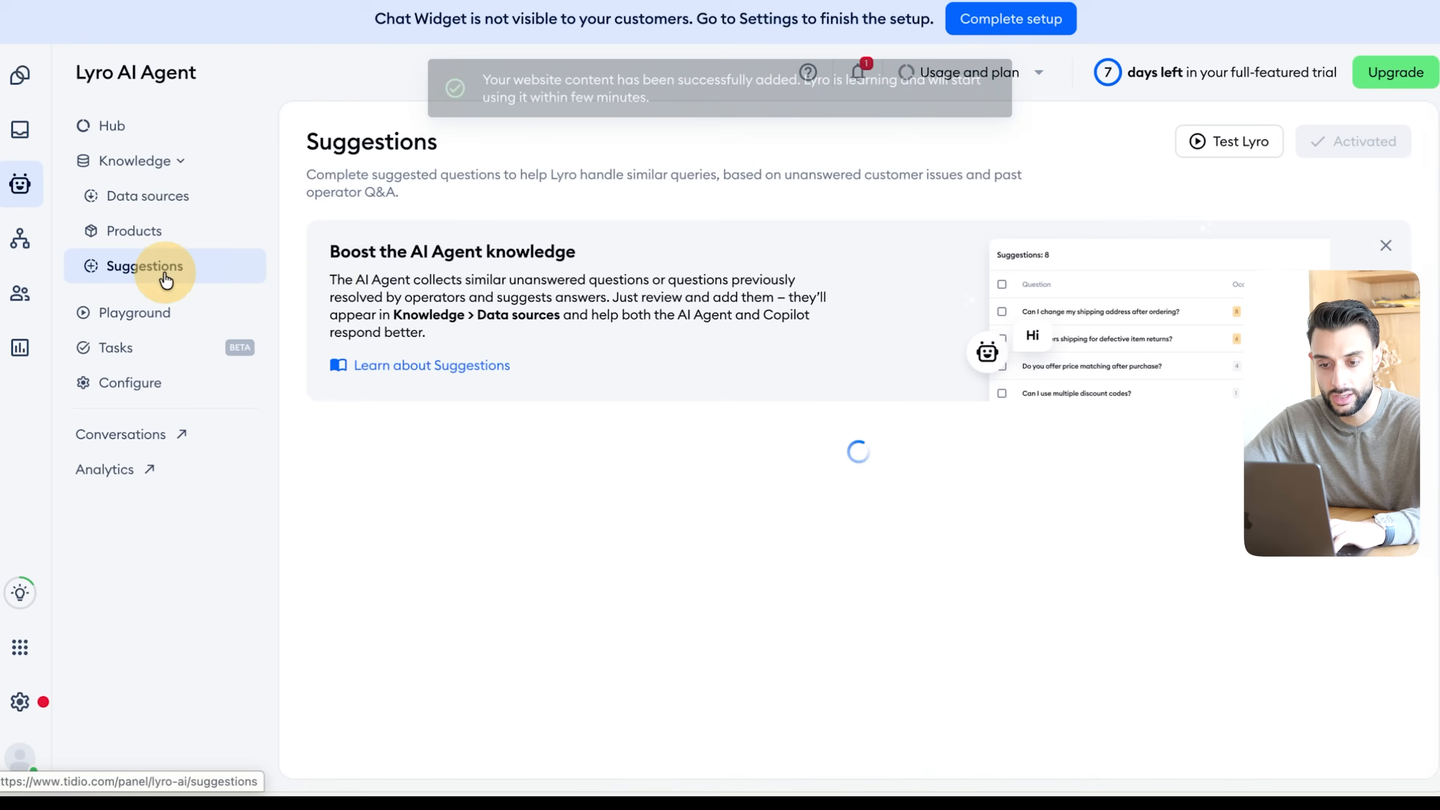
pyautogui.scroll(-5, 643, 502)
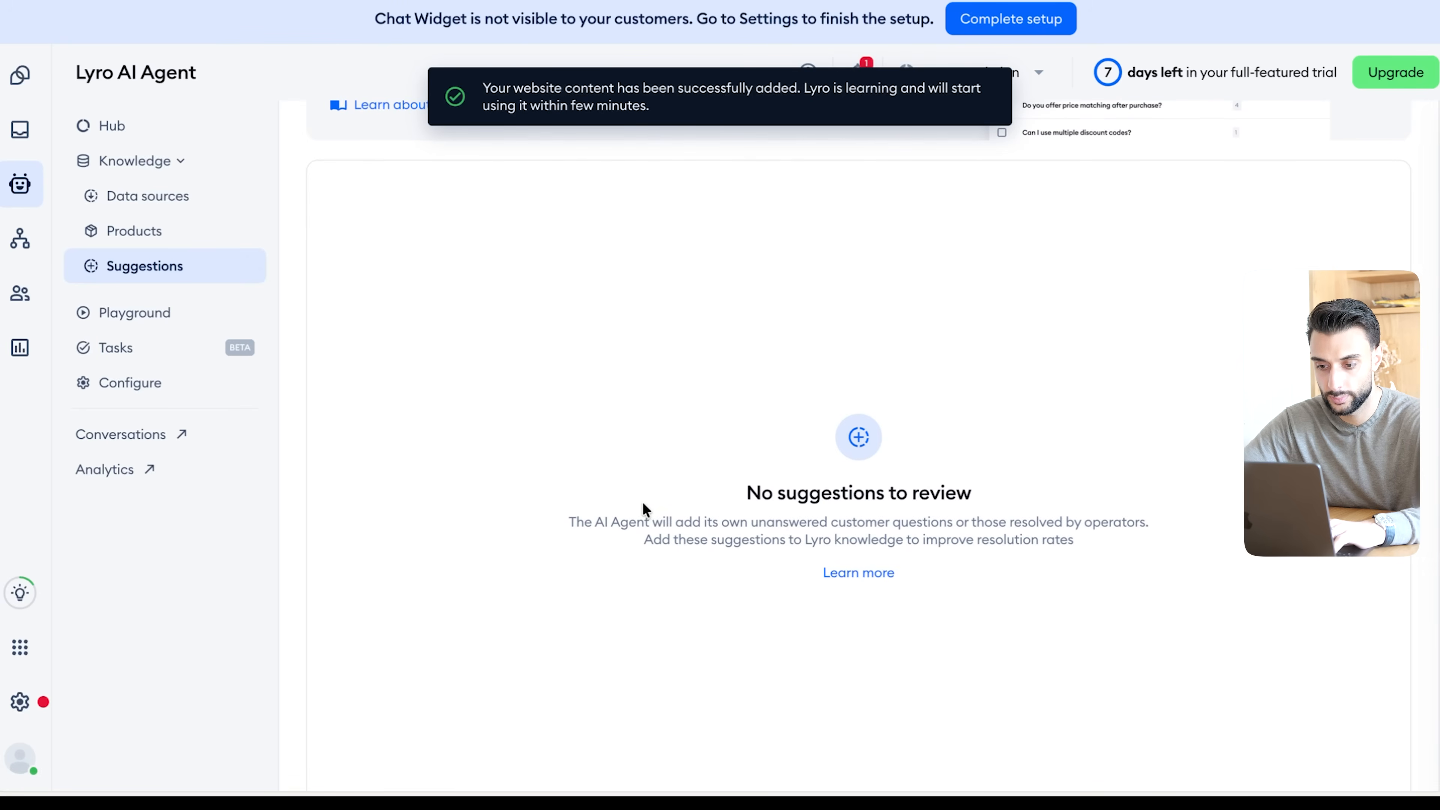
pyautogui.scroll(5, 857, 438)
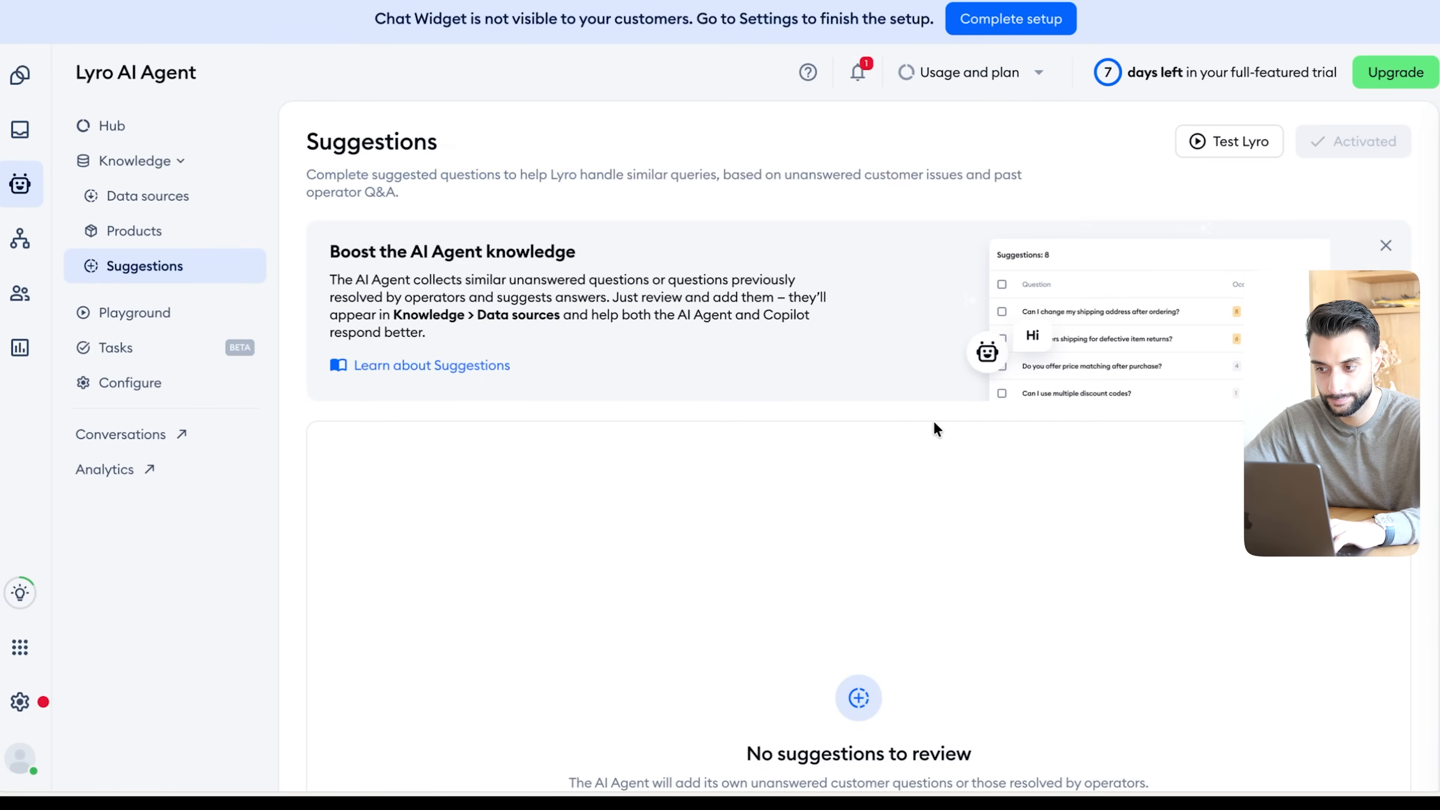
pyautogui.click(170, 312)
pyautogui.scroll(-3, 668, 267)
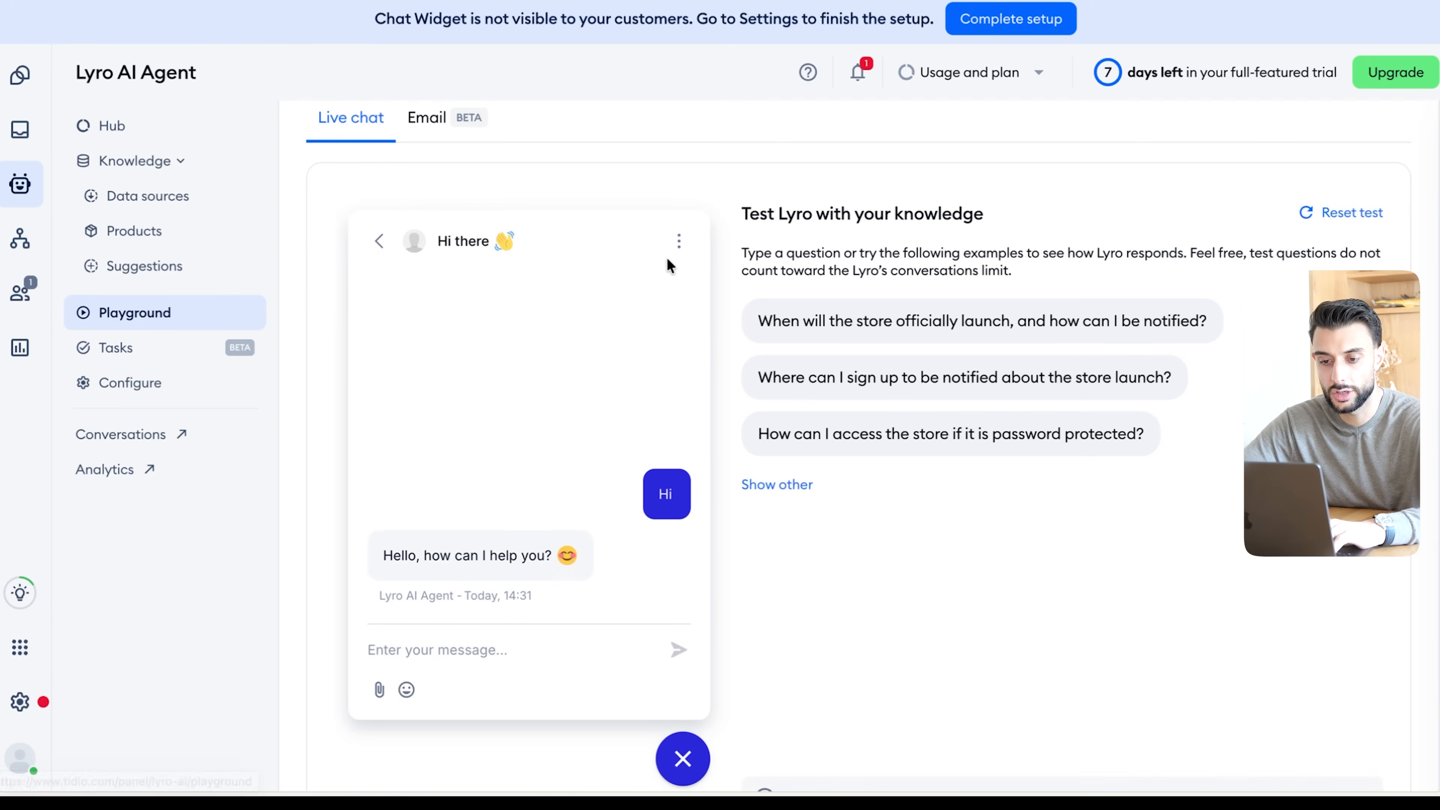
pyautogui.scroll(1, 708, 342)
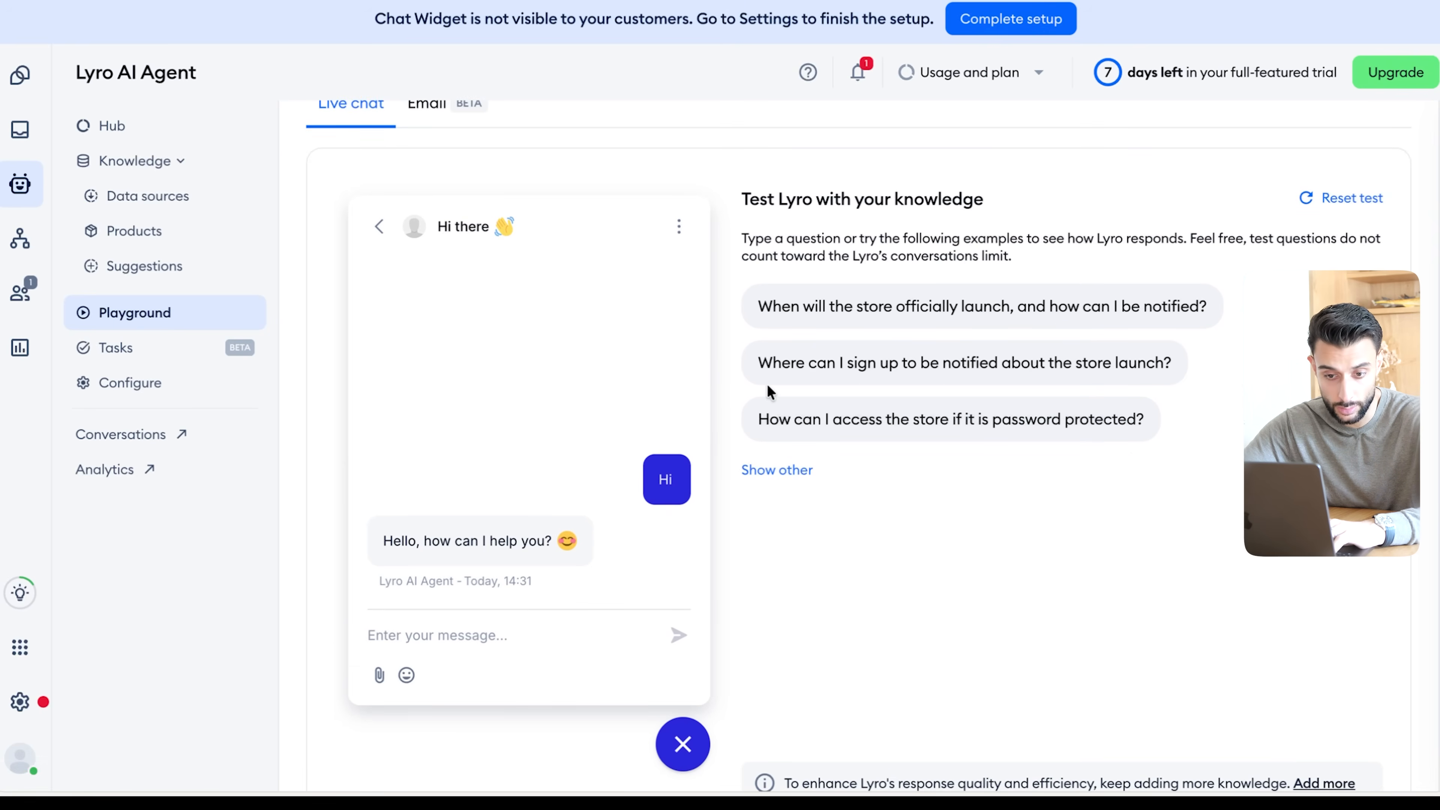
# - Examine Lyro's general configuration, from response timing and channels through languages to the agent name and company description
pyautogui.click(129, 382)
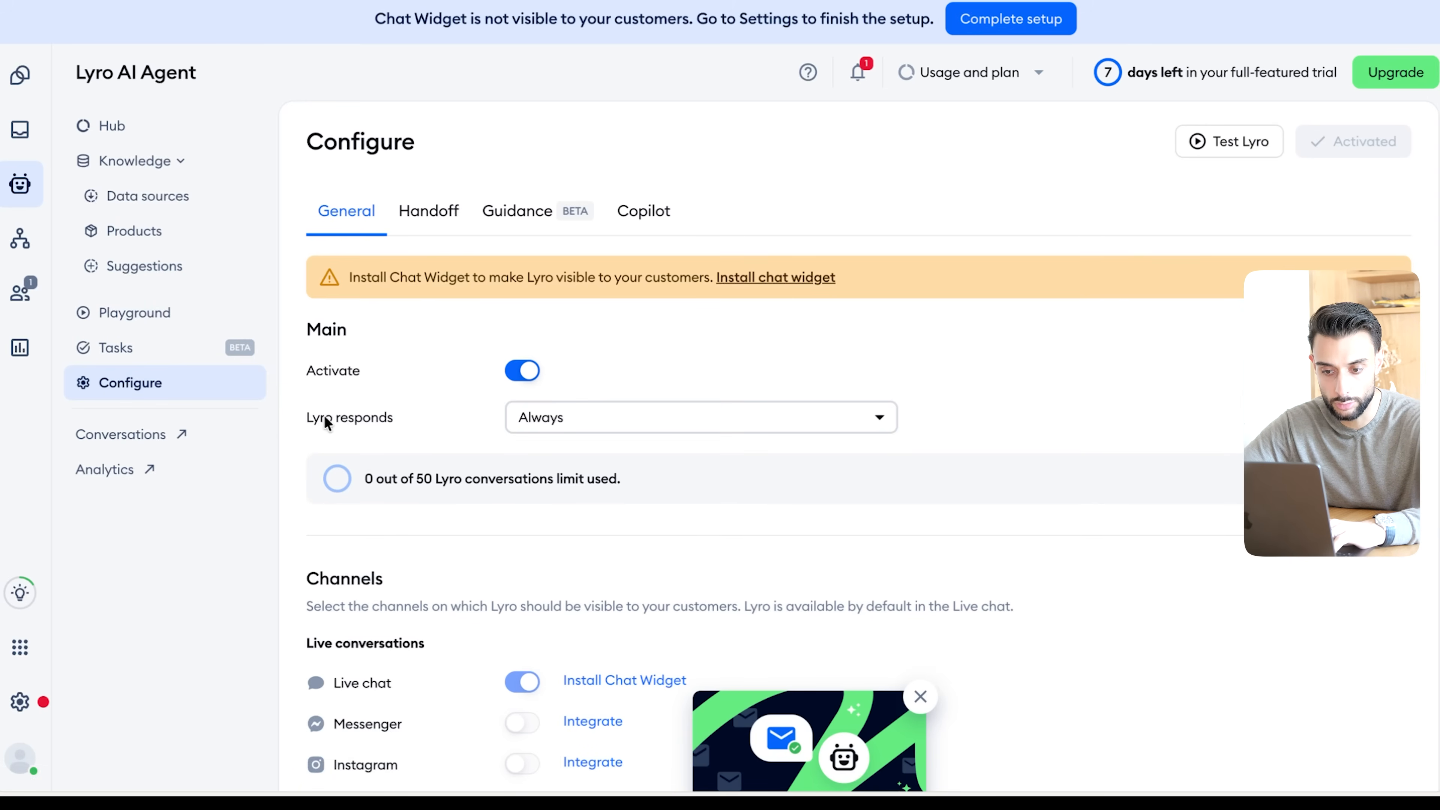
pyautogui.click(582, 402)
pyautogui.scroll(-7, 631, 369)
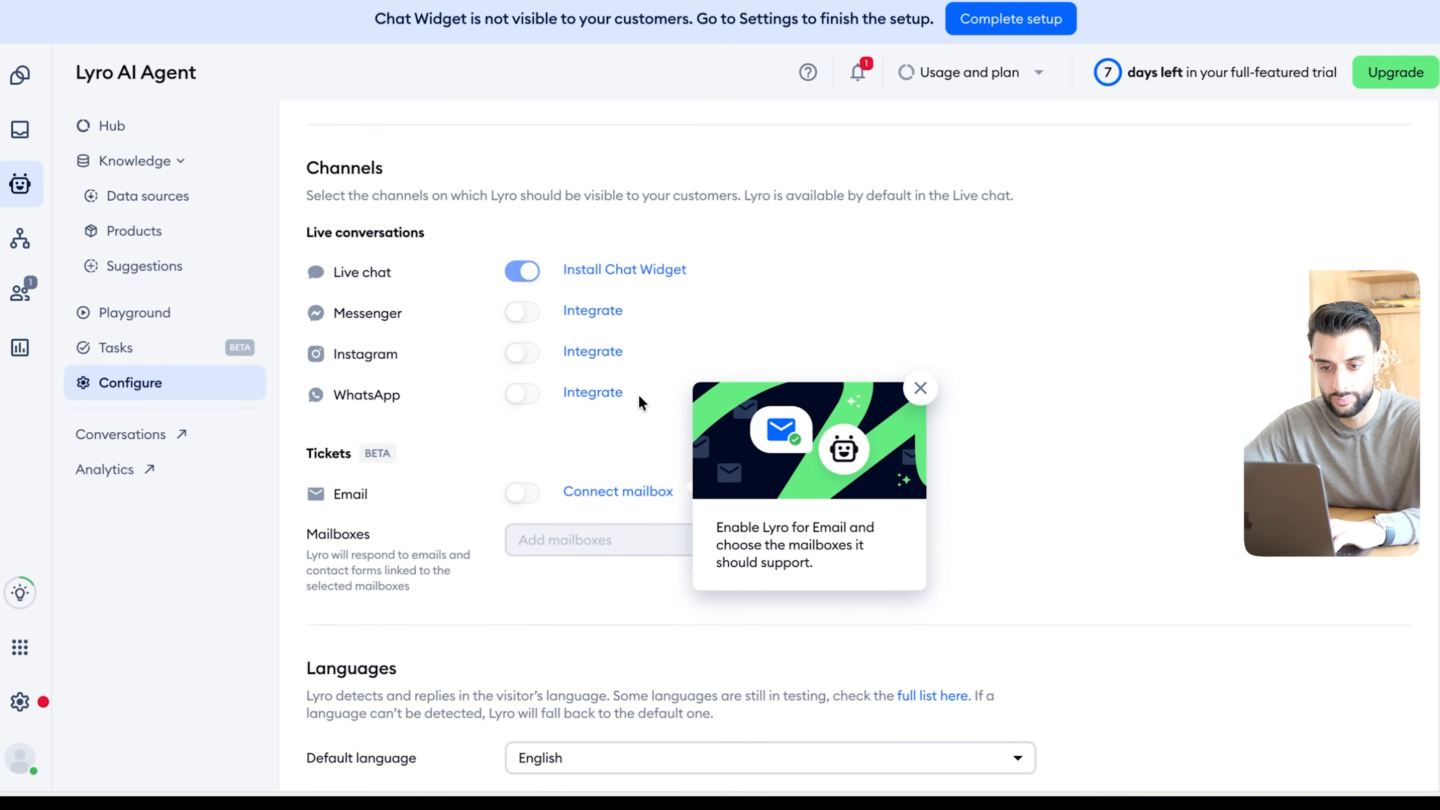
pyautogui.scroll(-1, 639, 396)
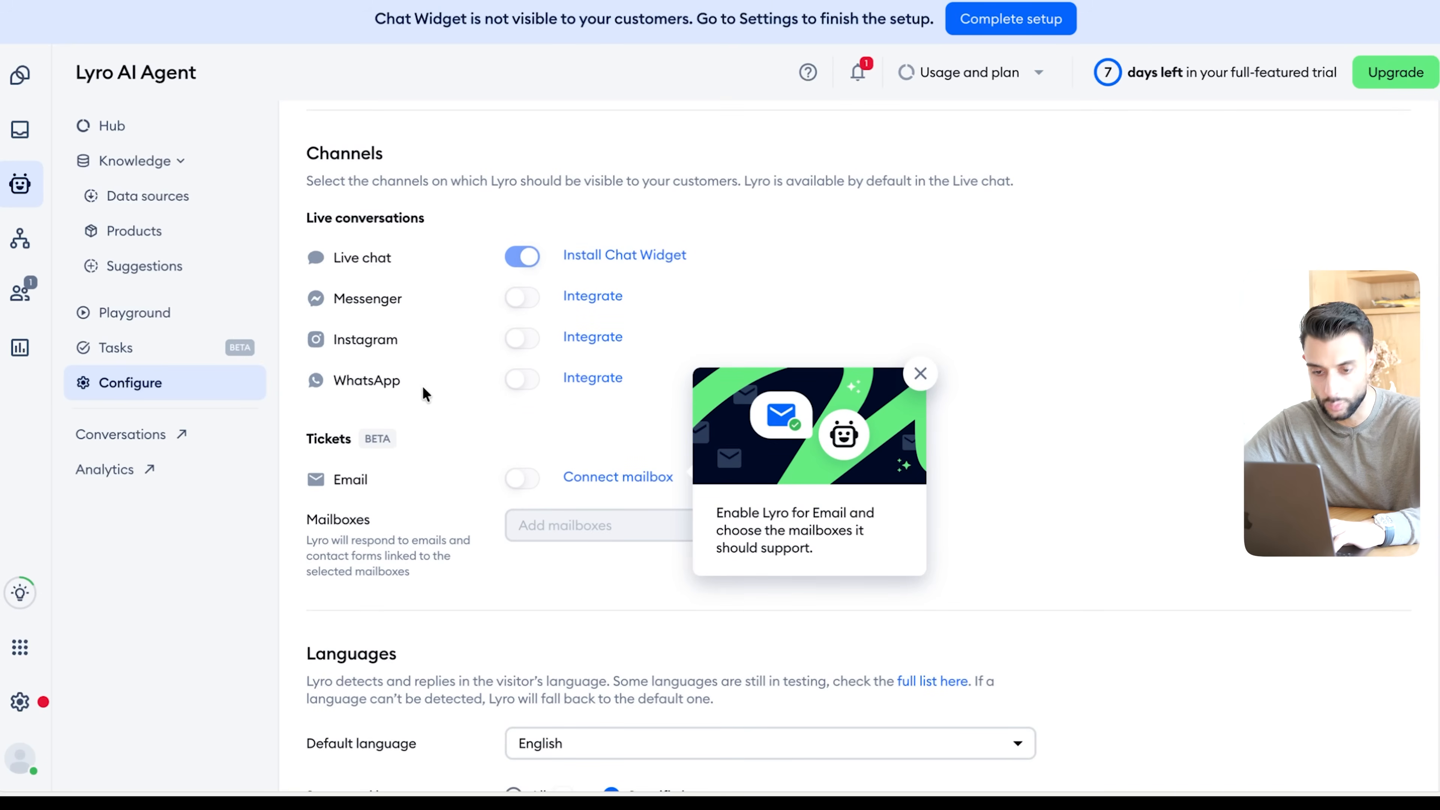
pyautogui.scroll(-3, 422, 387)
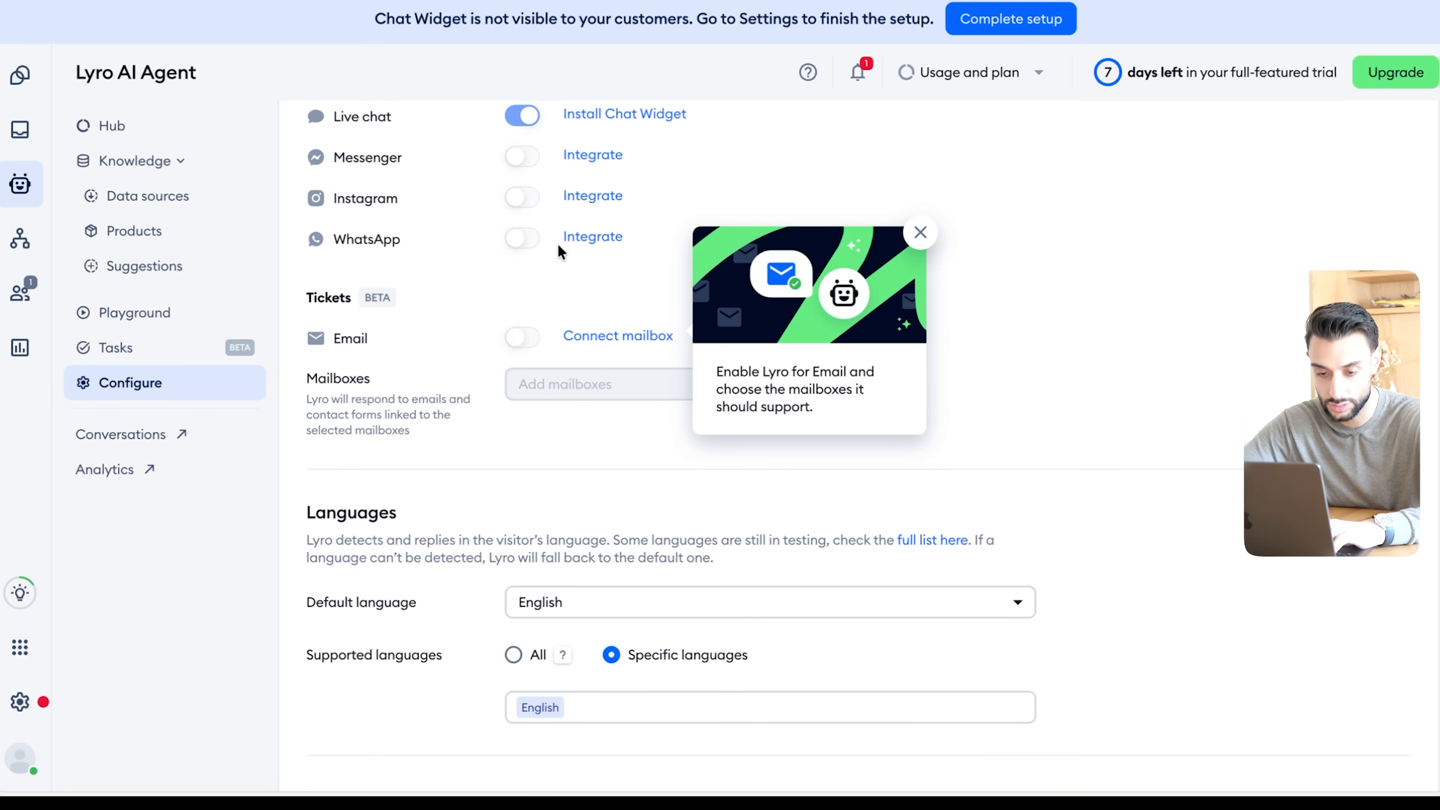
pyautogui.scroll(-10, 596, 317)
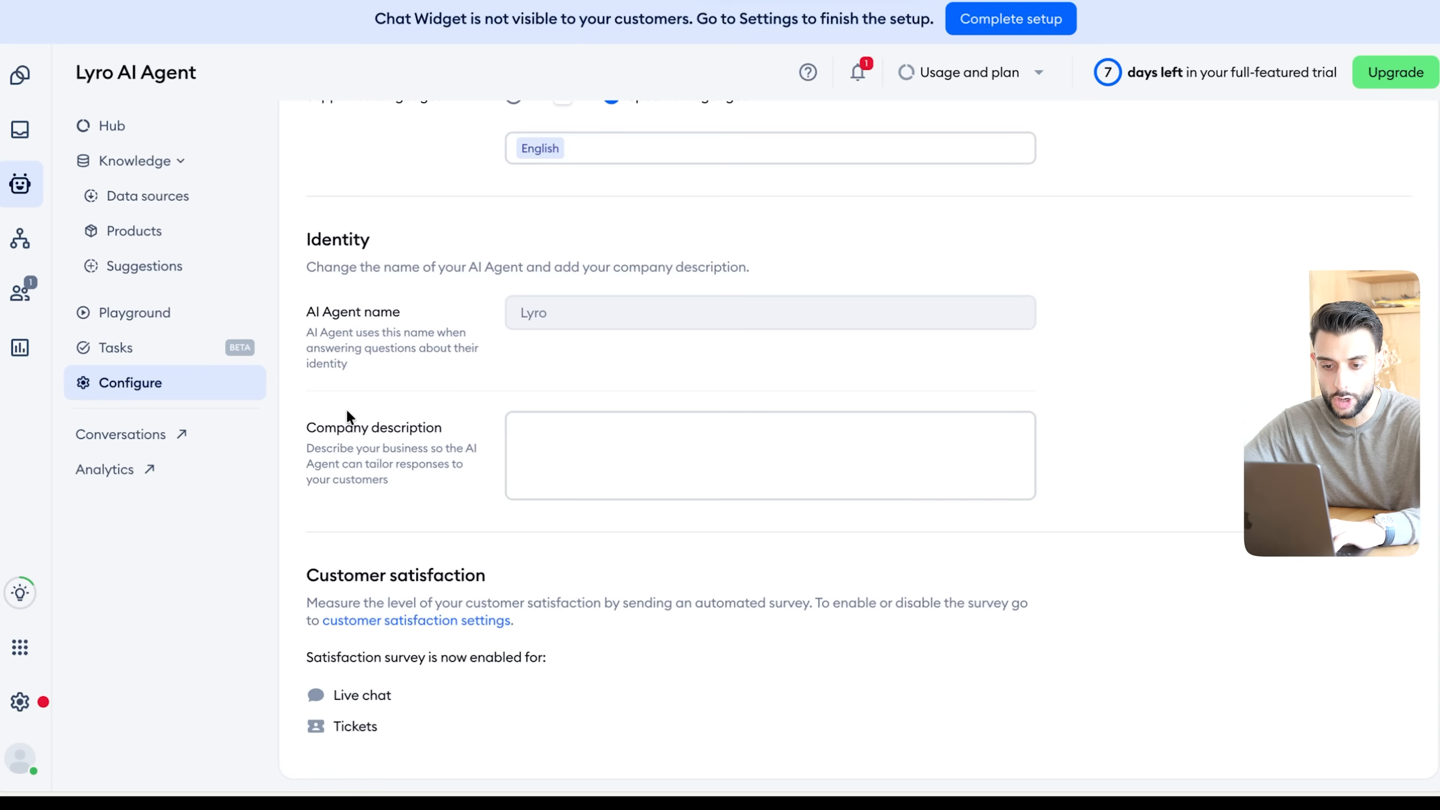
pyautogui.click(508, 445)
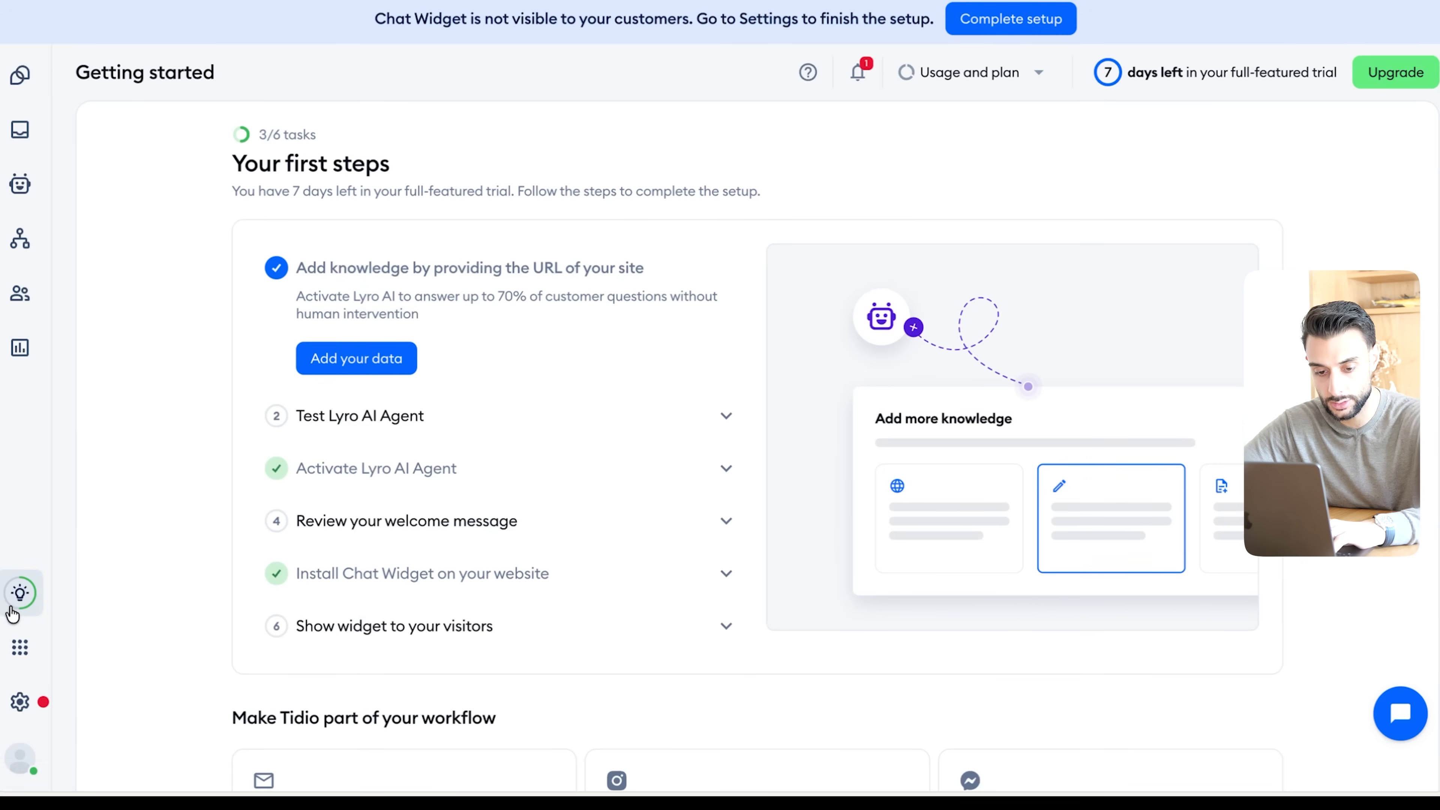
# - Activate the Proactive Welcome Message flow with its default online and offline messages and open the Shopify theme editor for widget installation
pyautogui.moveTo(16, 610)
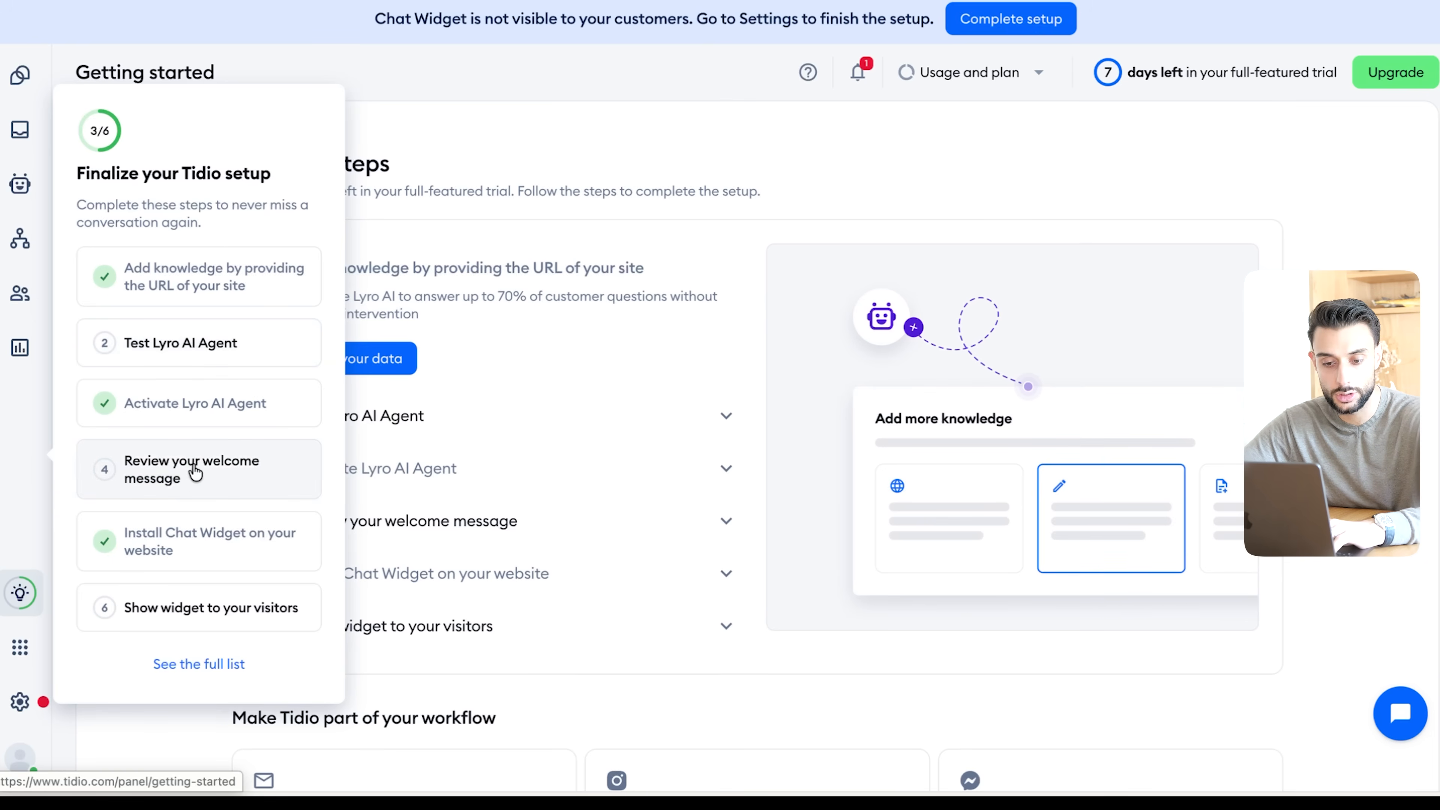
pyautogui.click(222, 471)
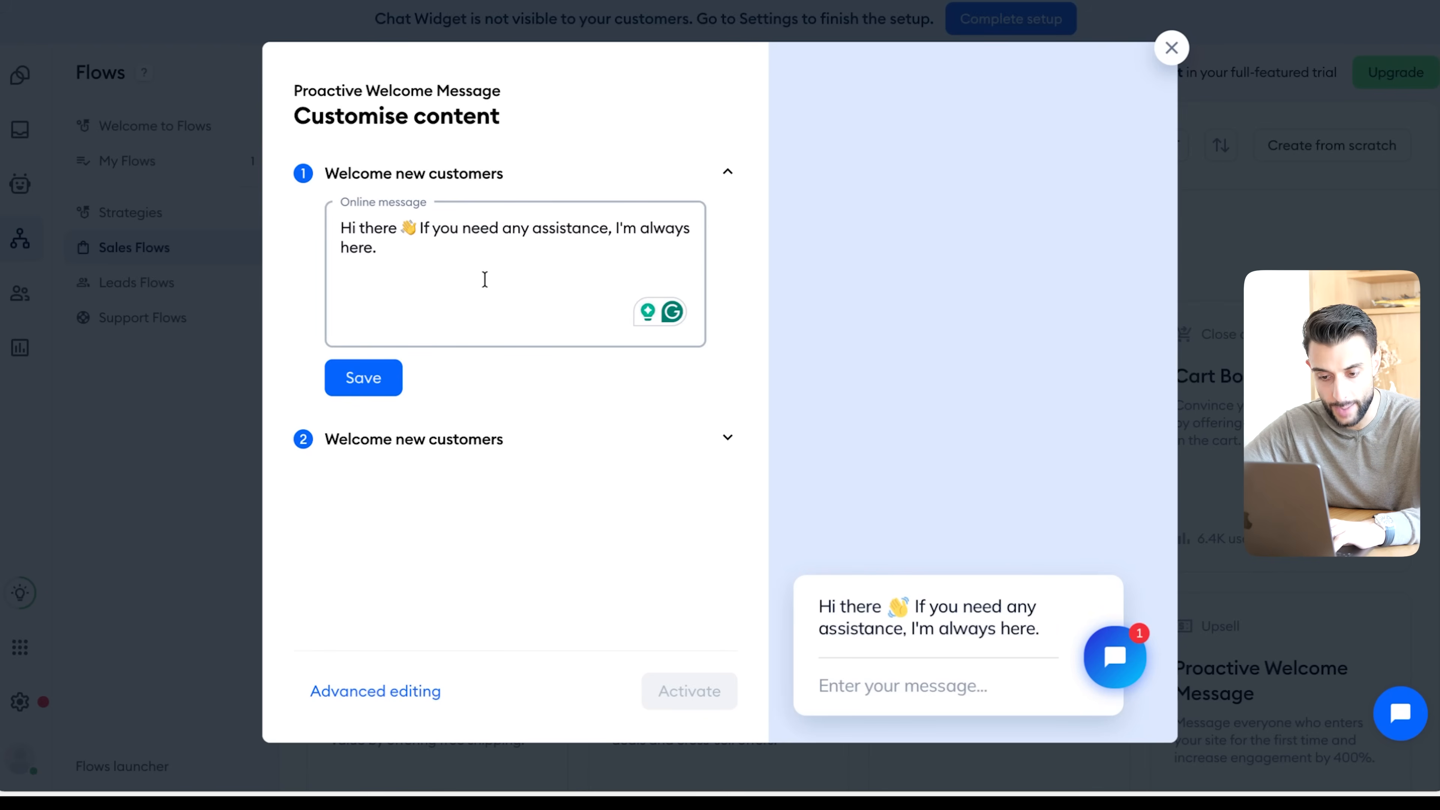
pyautogui.click(388, 691)
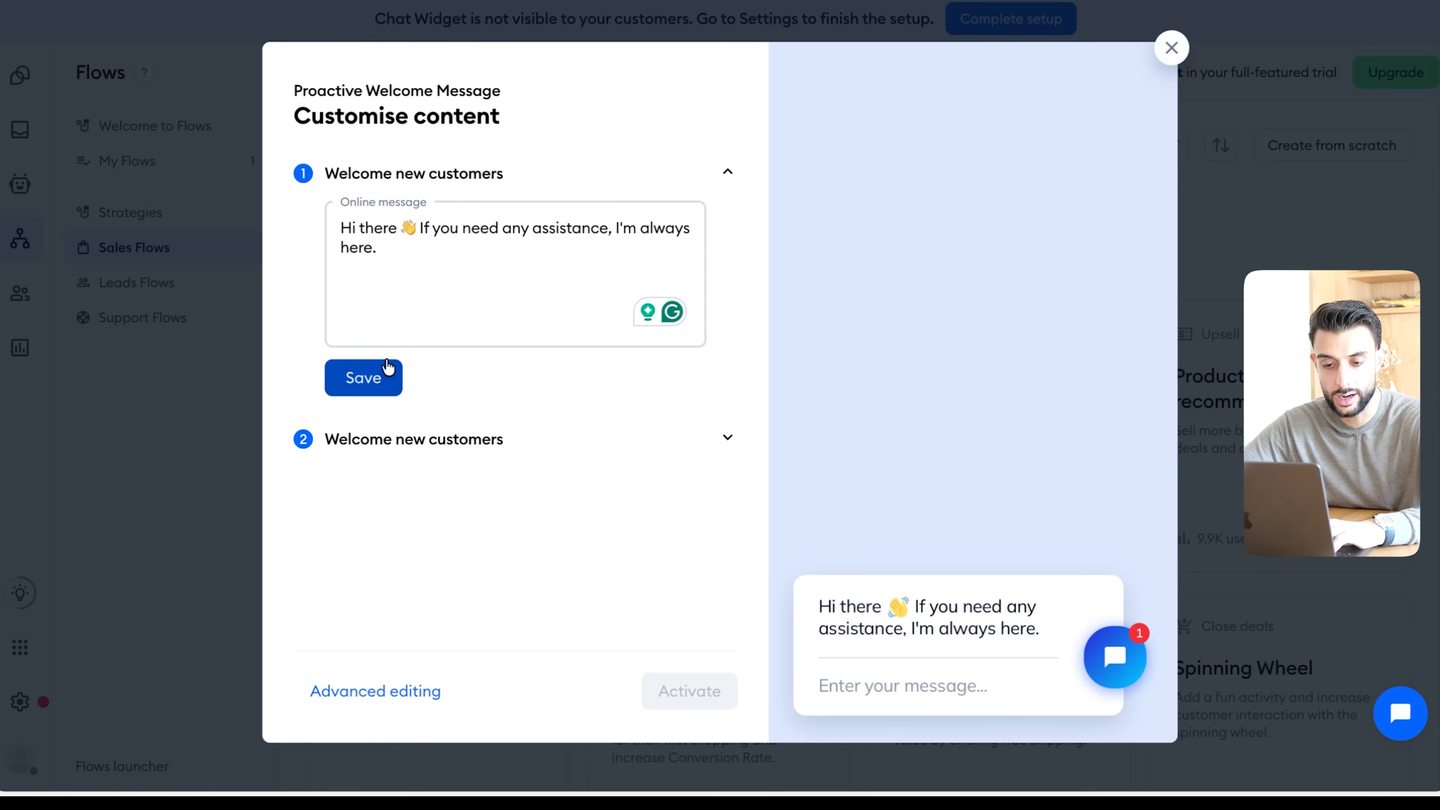
pyautogui.click(363, 374)
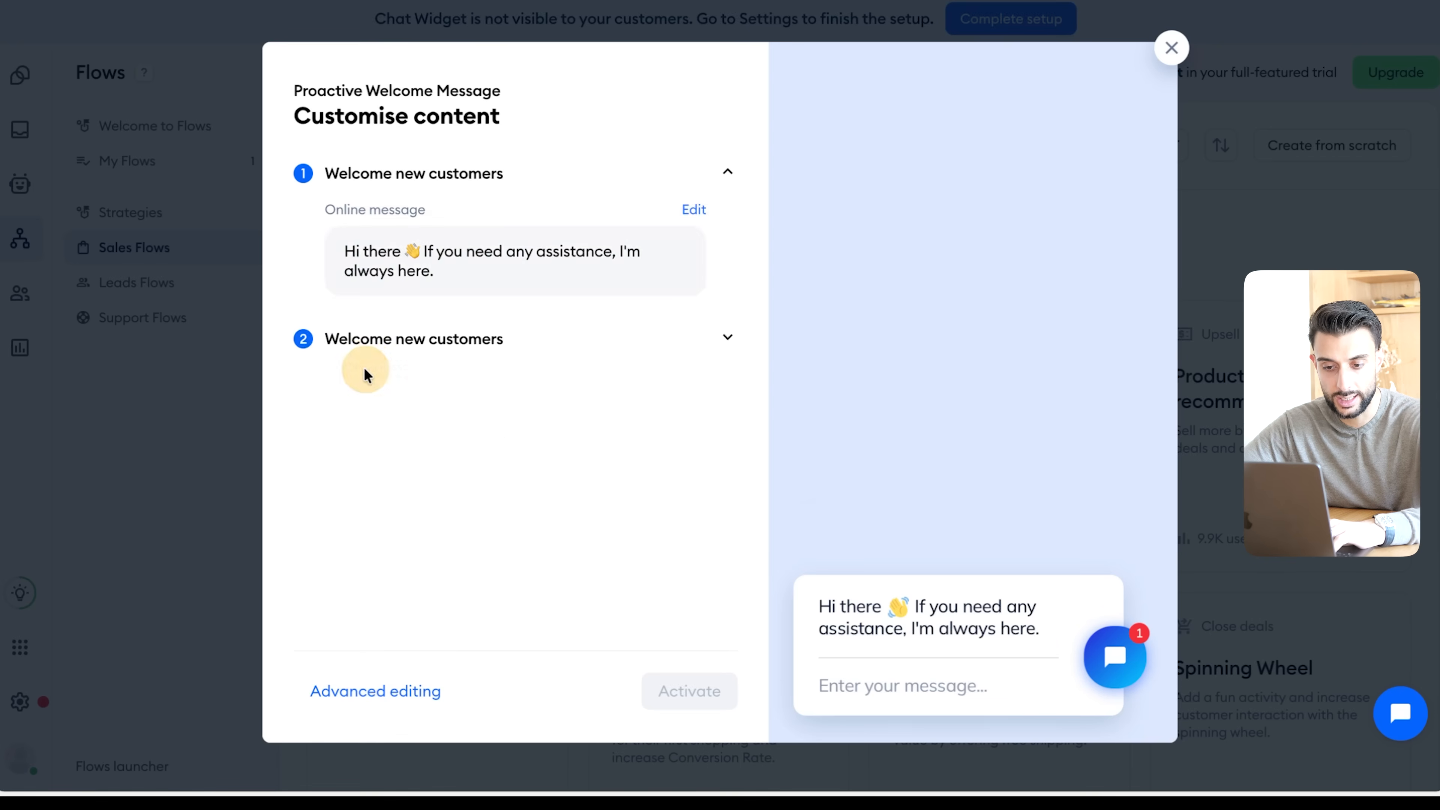
pyautogui.click(367, 437)
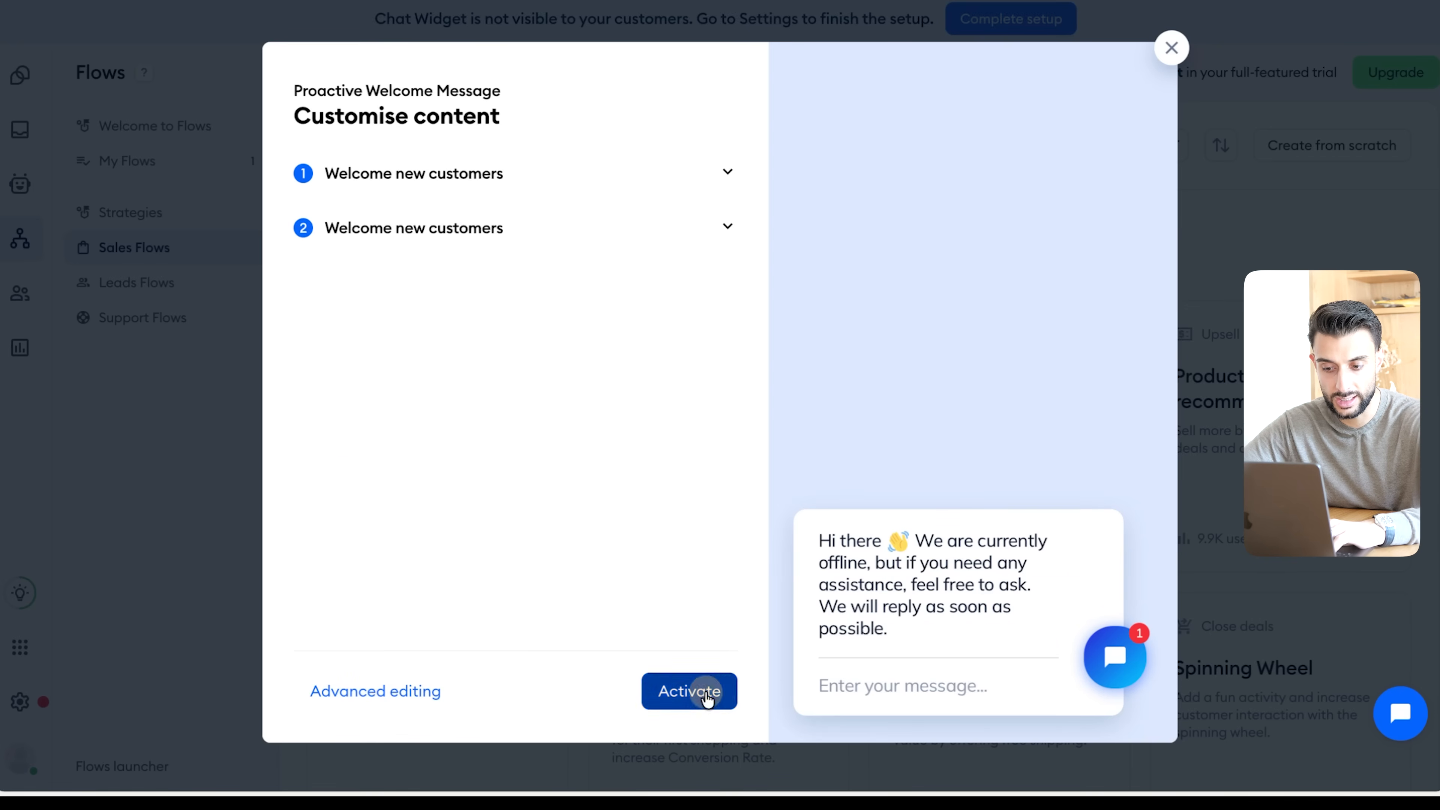
pyautogui.click(706, 695)
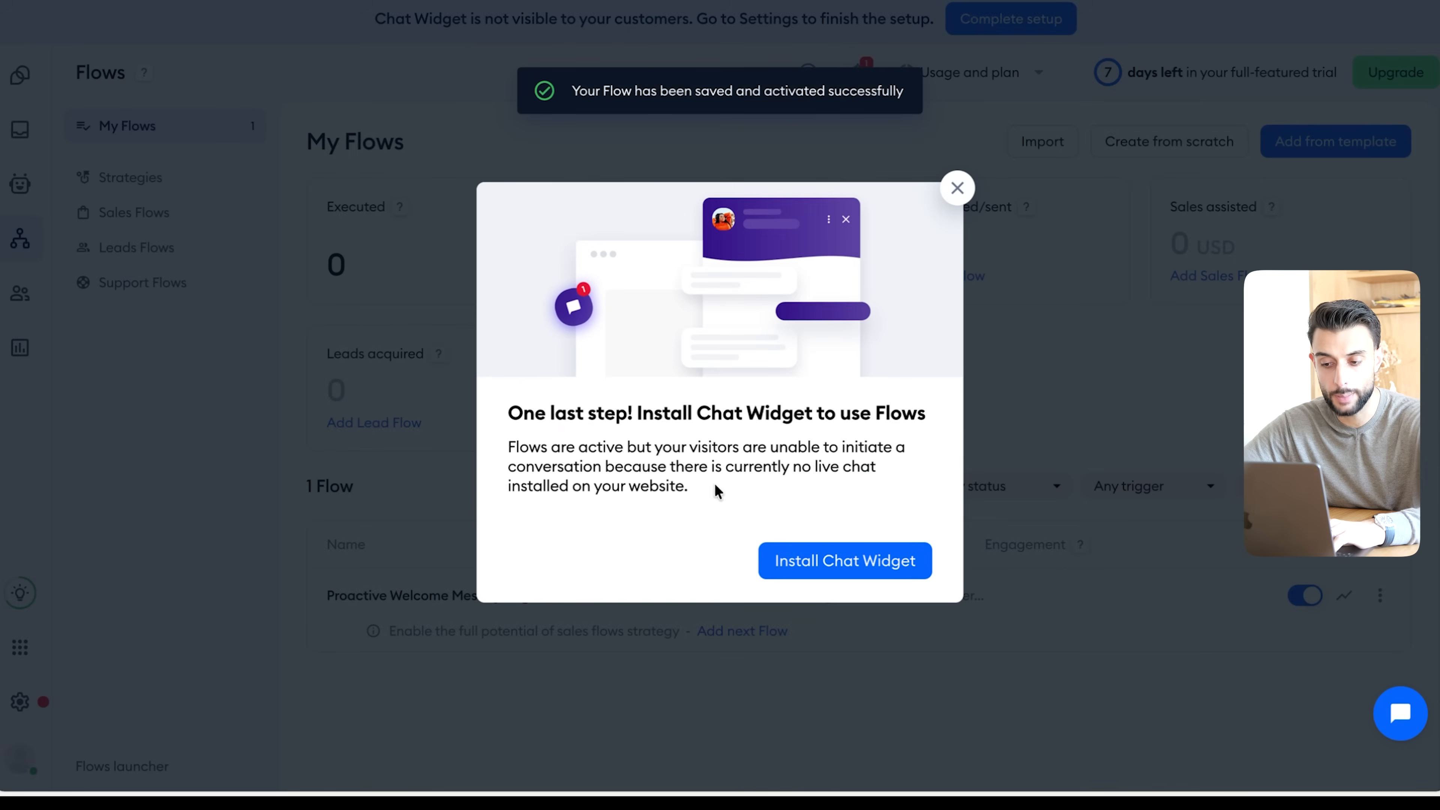
pyautogui.click(817, 556)
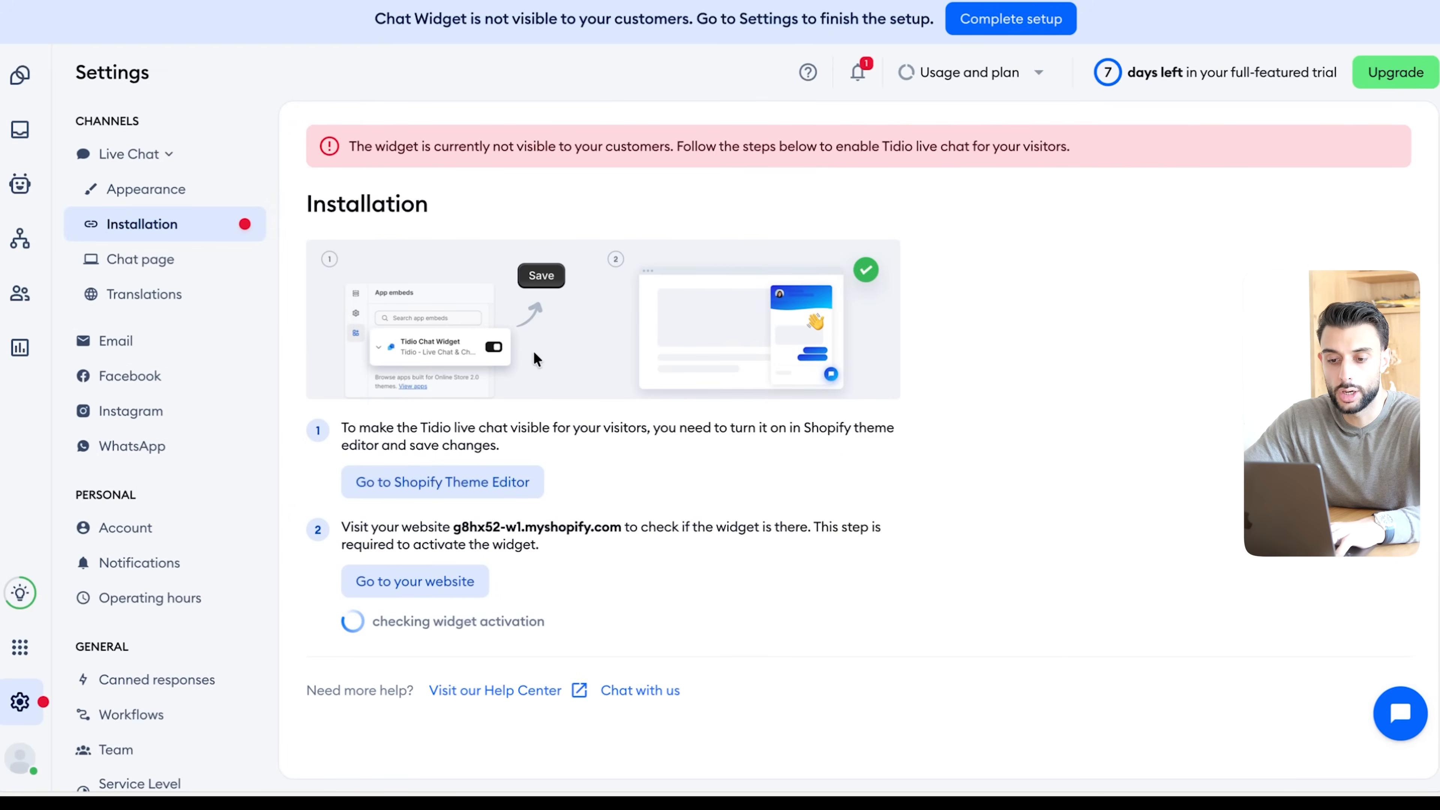
pyautogui.click(467, 483)
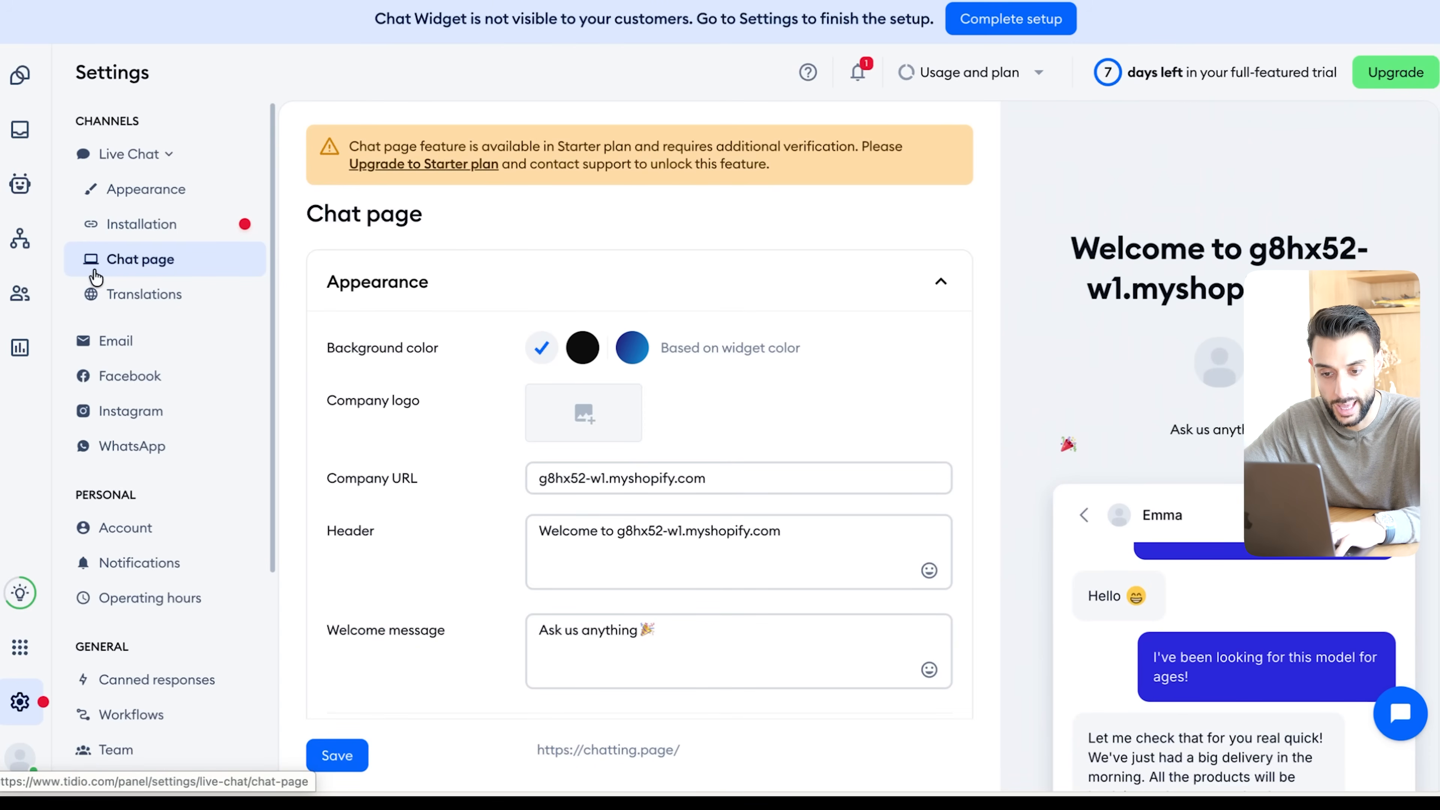
# - Examine the live chat's chat page settings, from background color and company logo to header, welcome message and search engine optimization
pyautogui.scroll(-3, 412, 352)
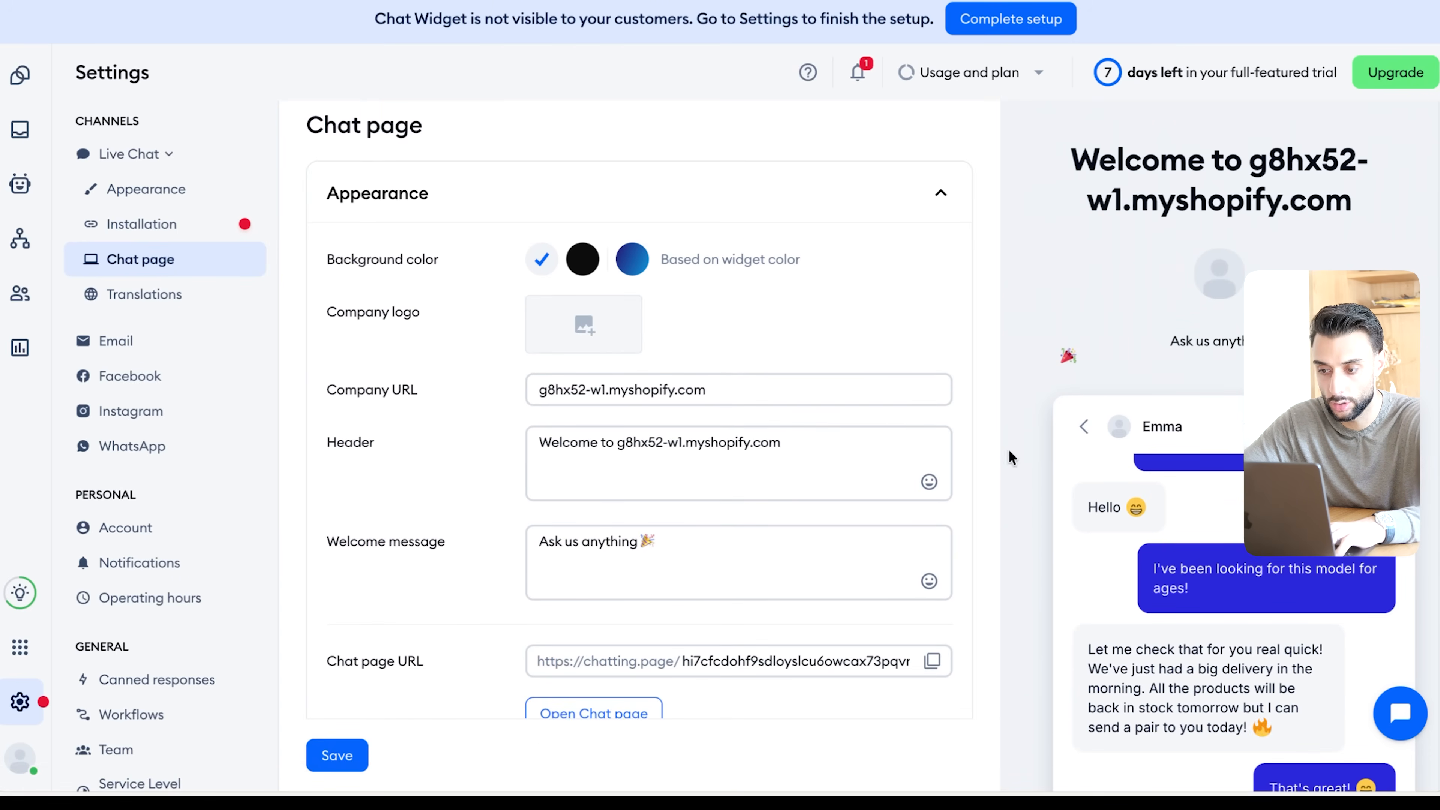
pyautogui.scroll(-5, 1009, 457)
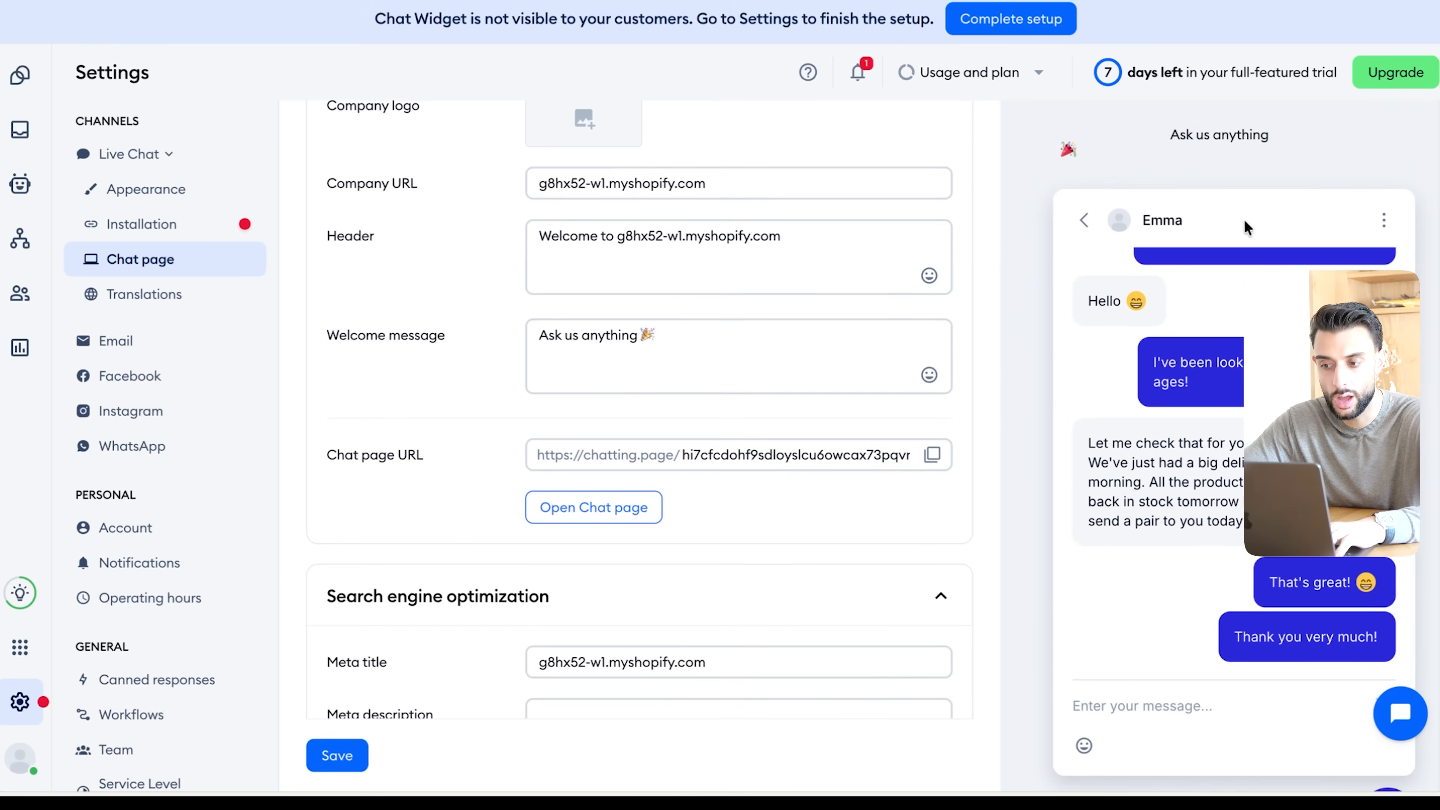
pyautogui.scroll(5, 1246, 228)
pyautogui.scroll(3, 919, 254)
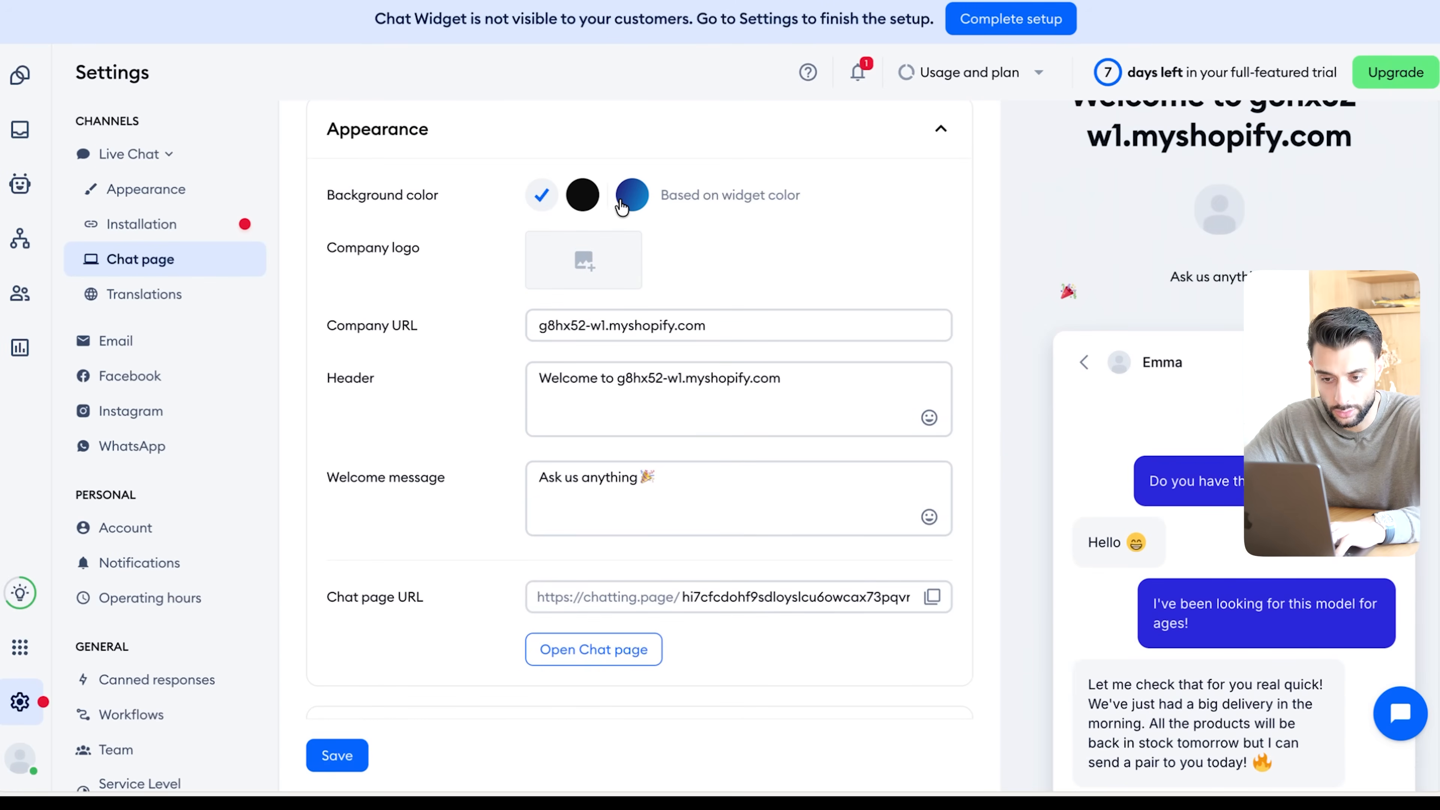
pyautogui.scroll(-2, 717, 386)
pyautogui.click(710, 335)
pyautogui.click(685, 450)
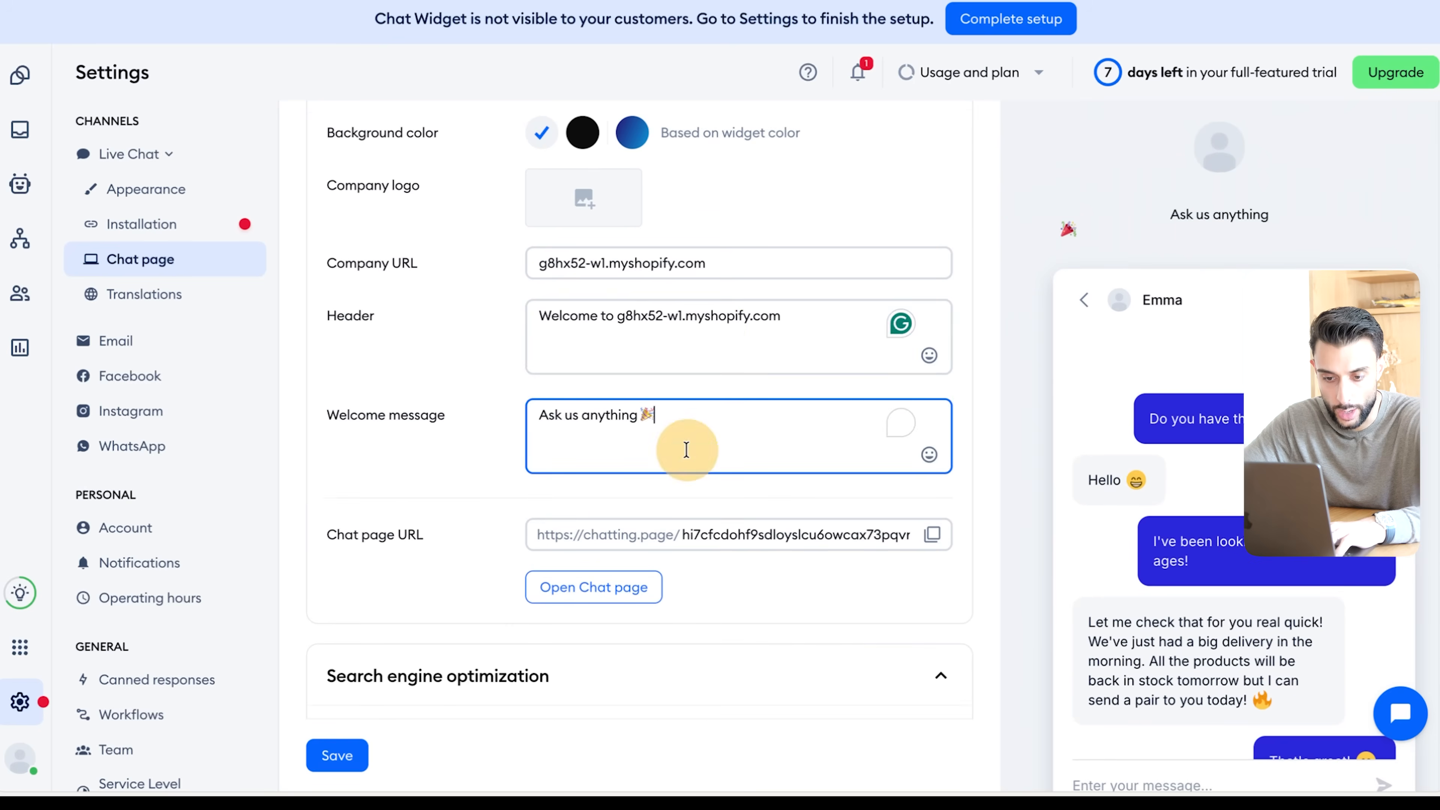
pyautogui.scroll(-4, 686, 454)
pyautogui.scroll(4, 736, 482)
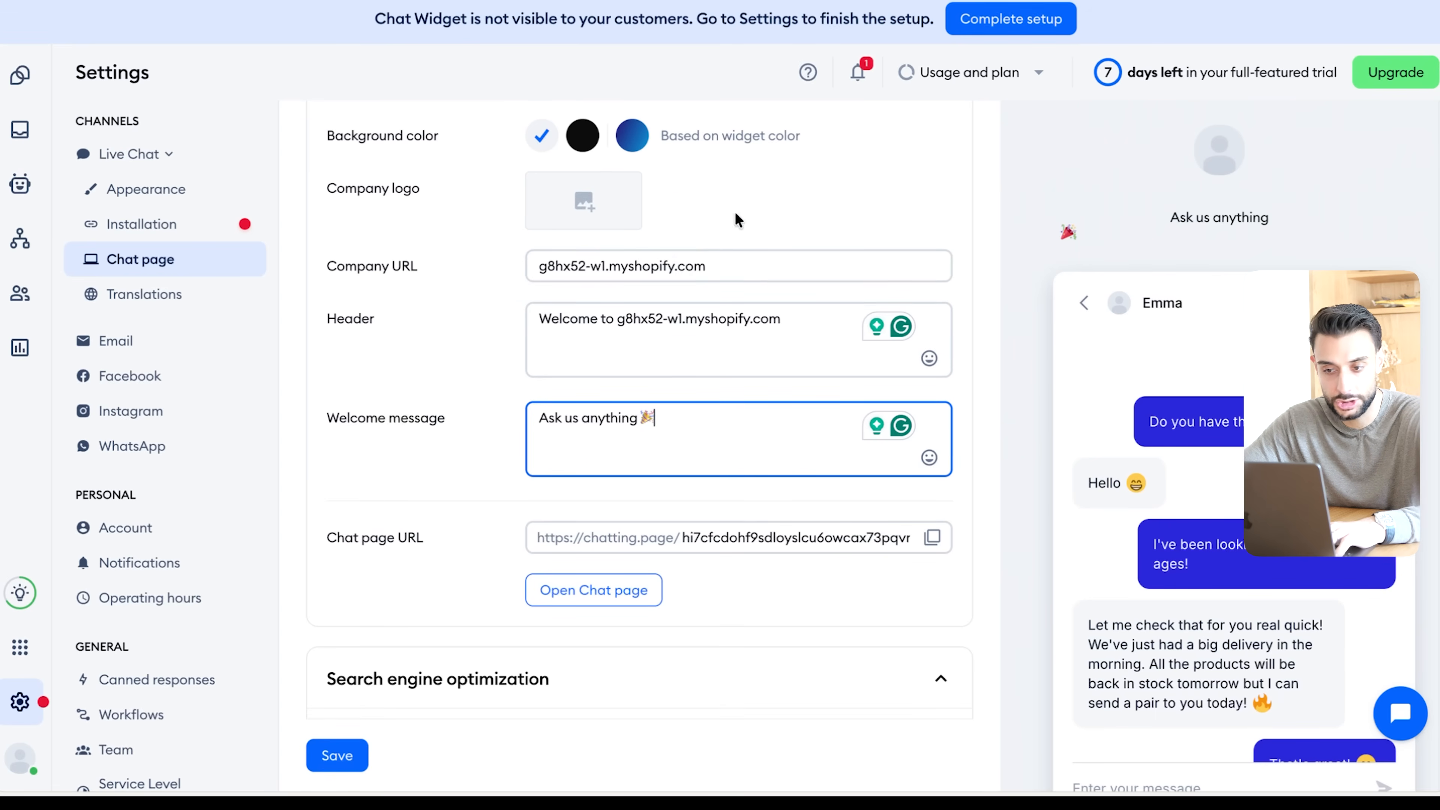
pyautogui.scroll(1, 728, 256)
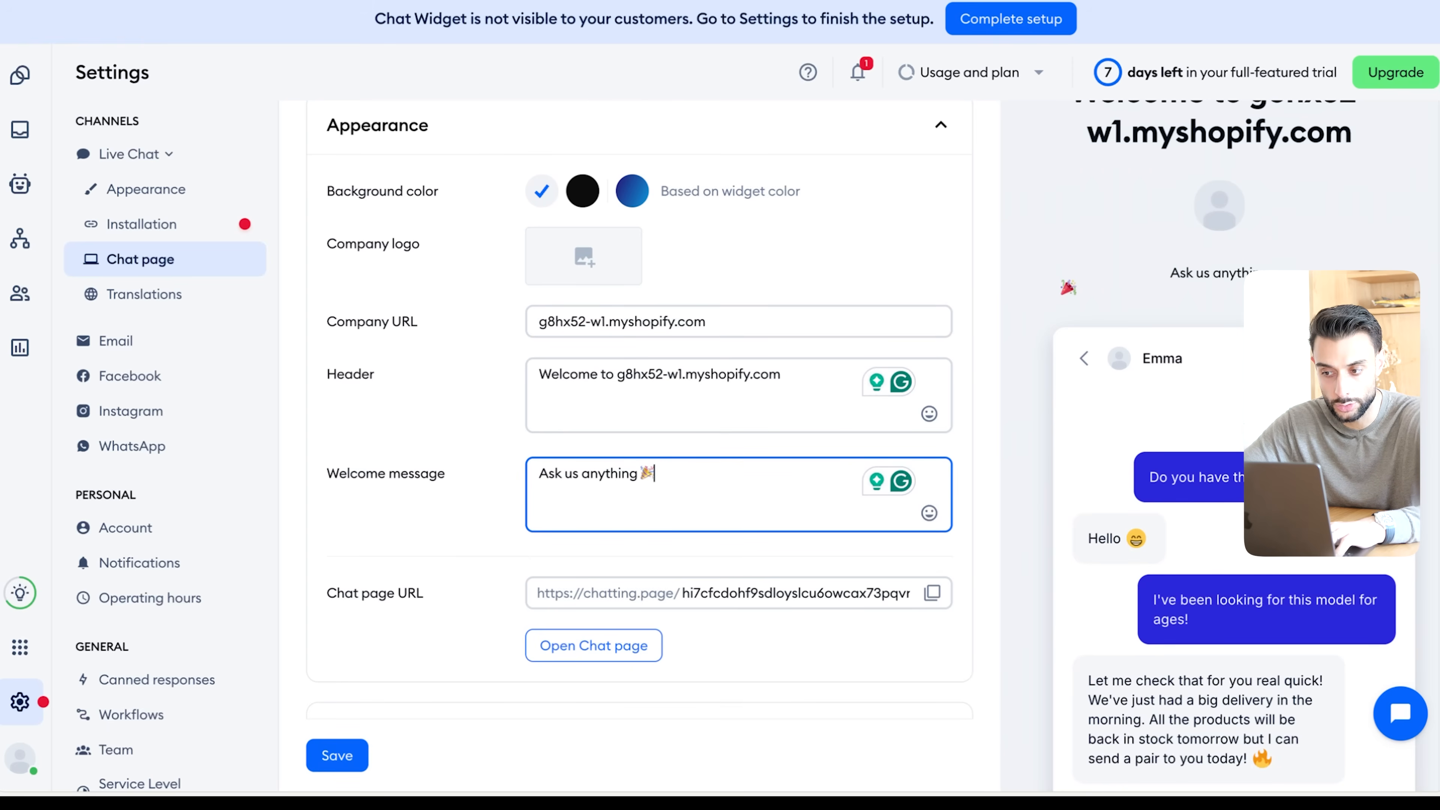
pyautogui.scroll(3, 921, 411)
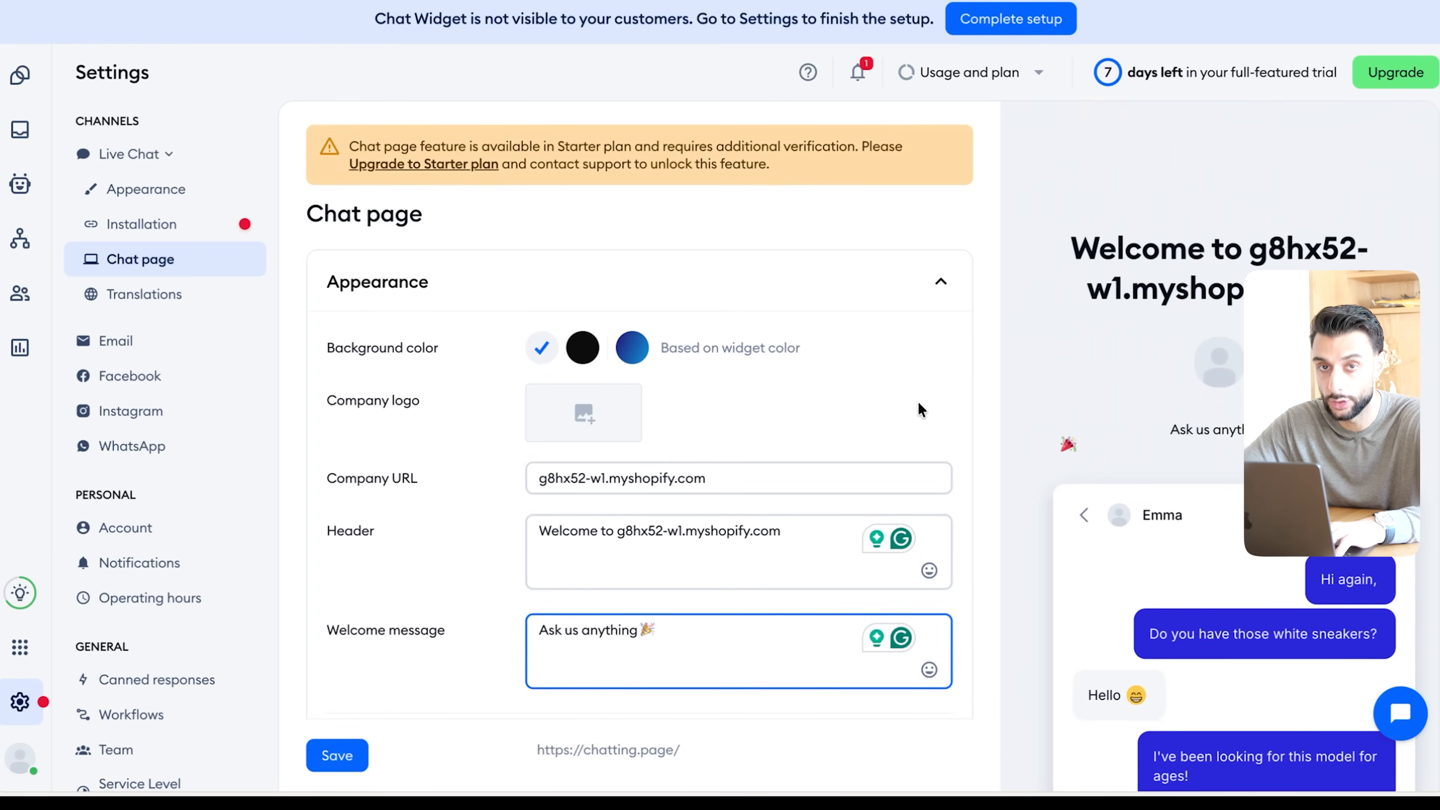
# - Browse the Sales Flow templates in the Upsell and Close deals categories
pyautogui.click(20, 238)
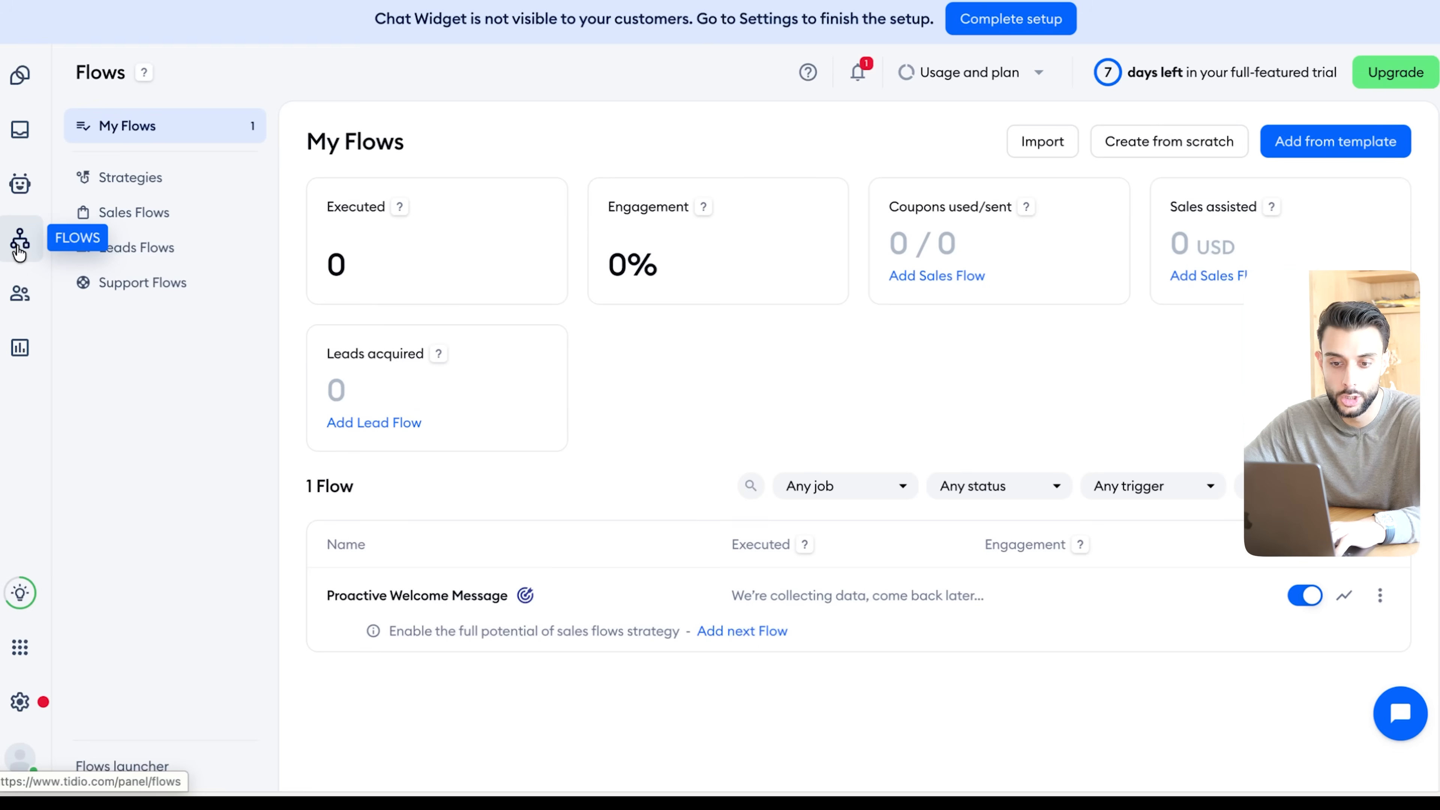
pyautogui.click(1330, 143)
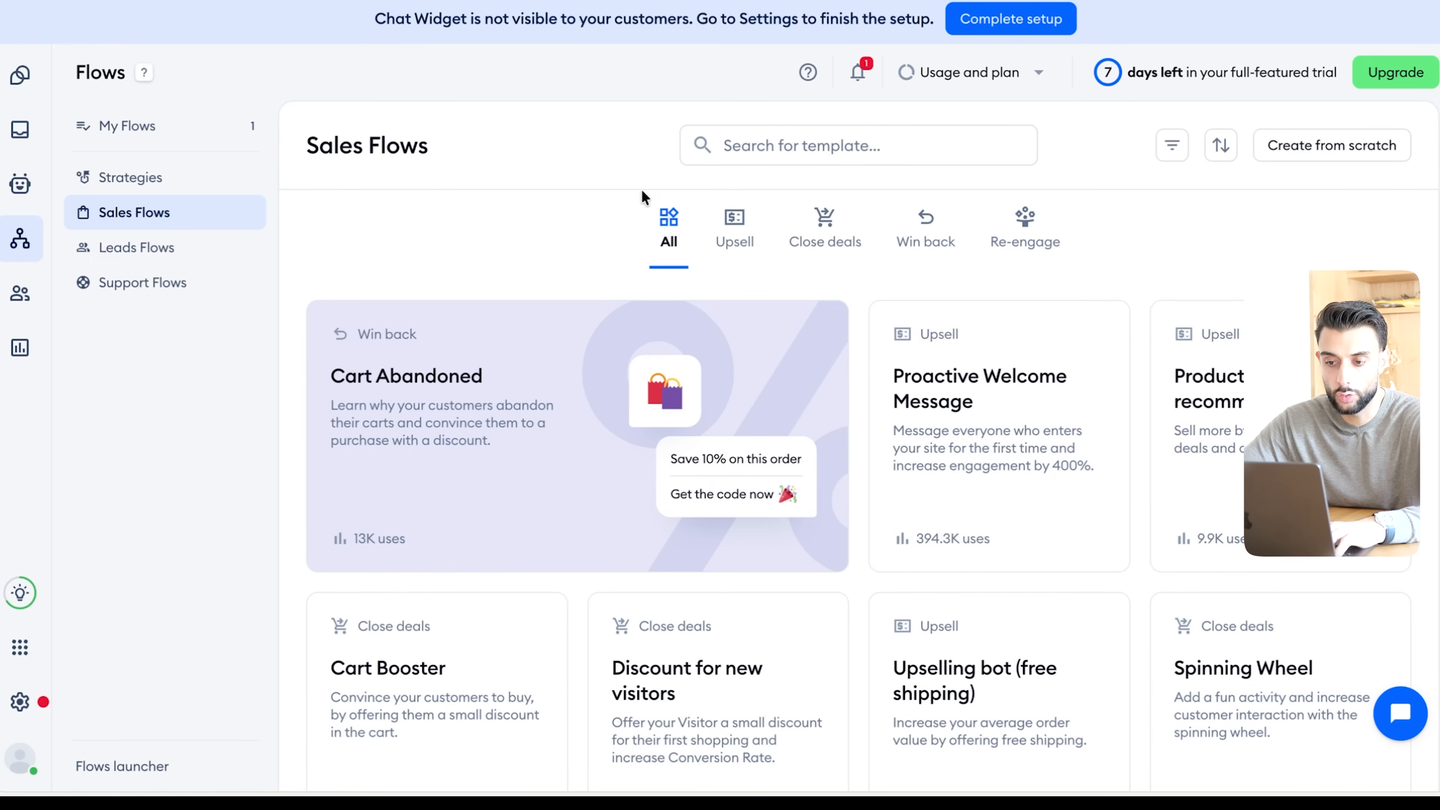
pyautogui.click(743, 238)
pyautogui.click(848, 238)
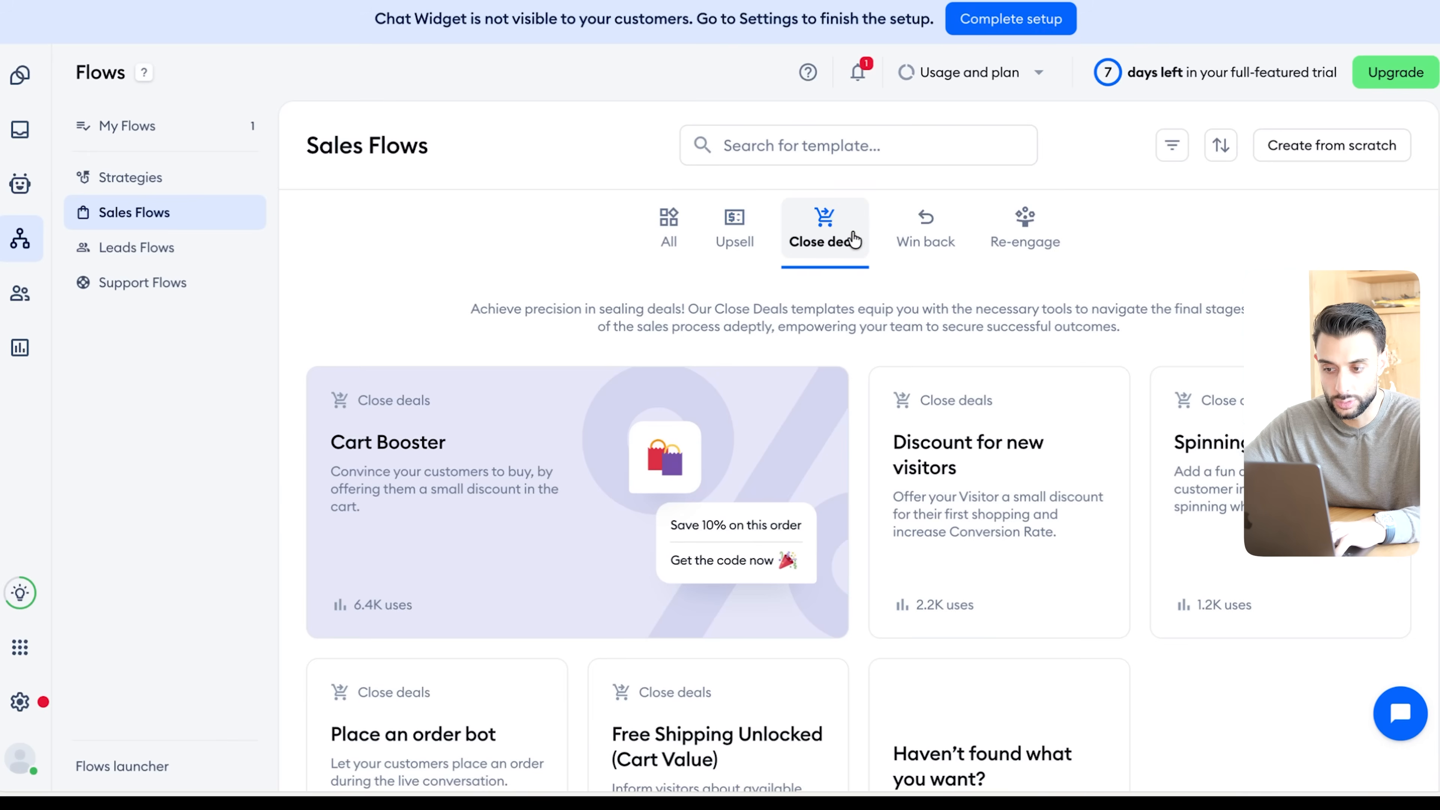
pyautogui.click(743, 233)
pyautogui.scroll(-1, 737, 230)
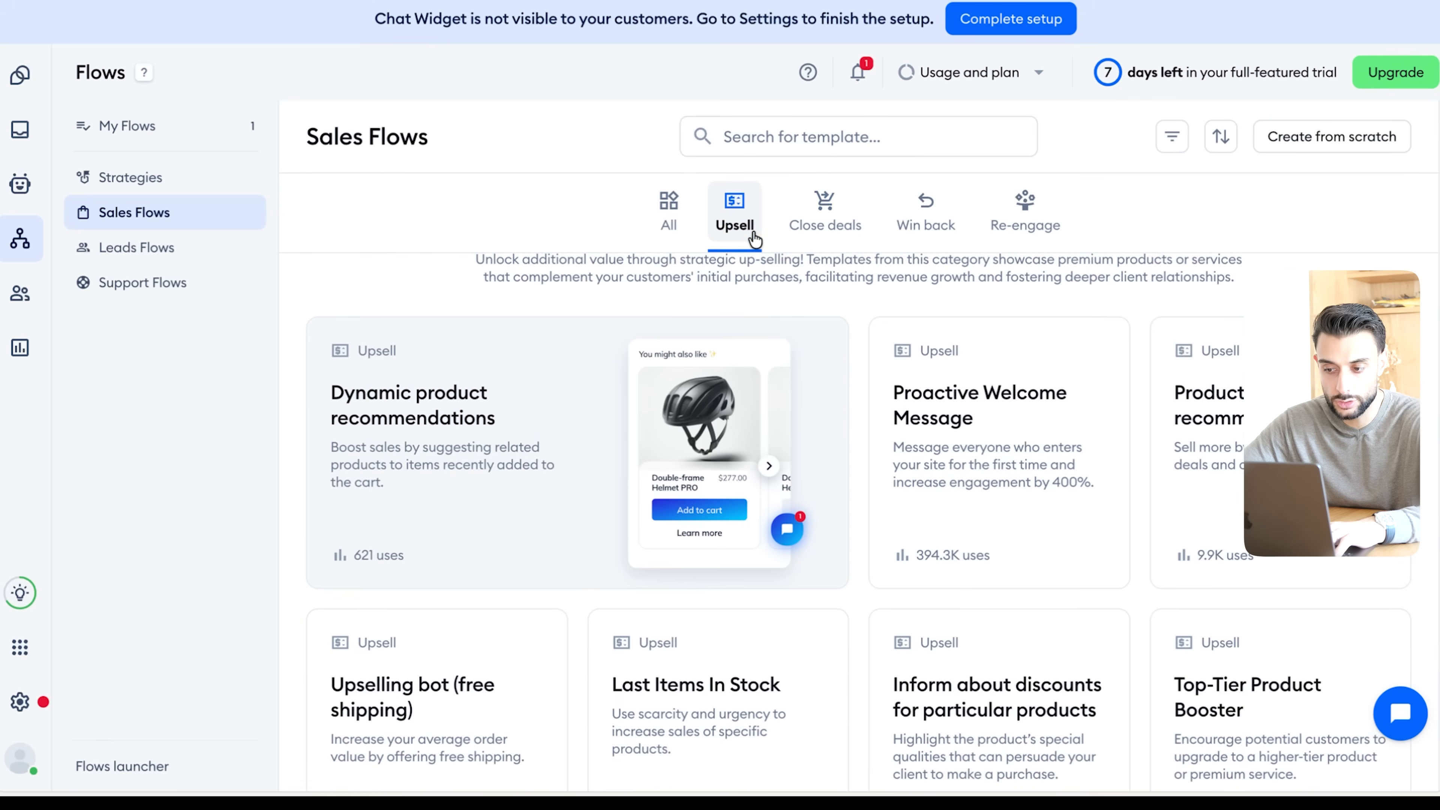
pyautogui.click(829, 212)
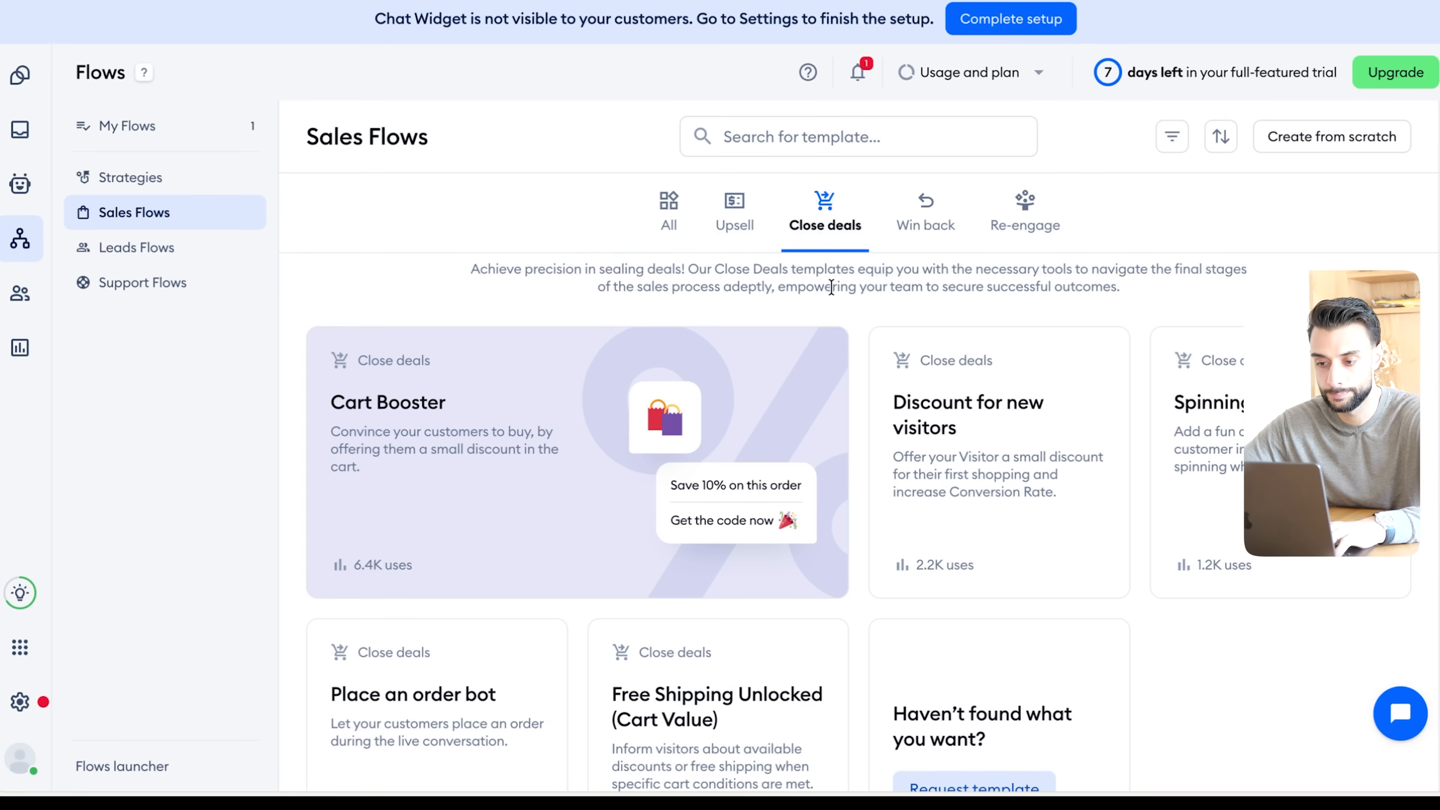
pyautogui.scroll(1, 831, 288)
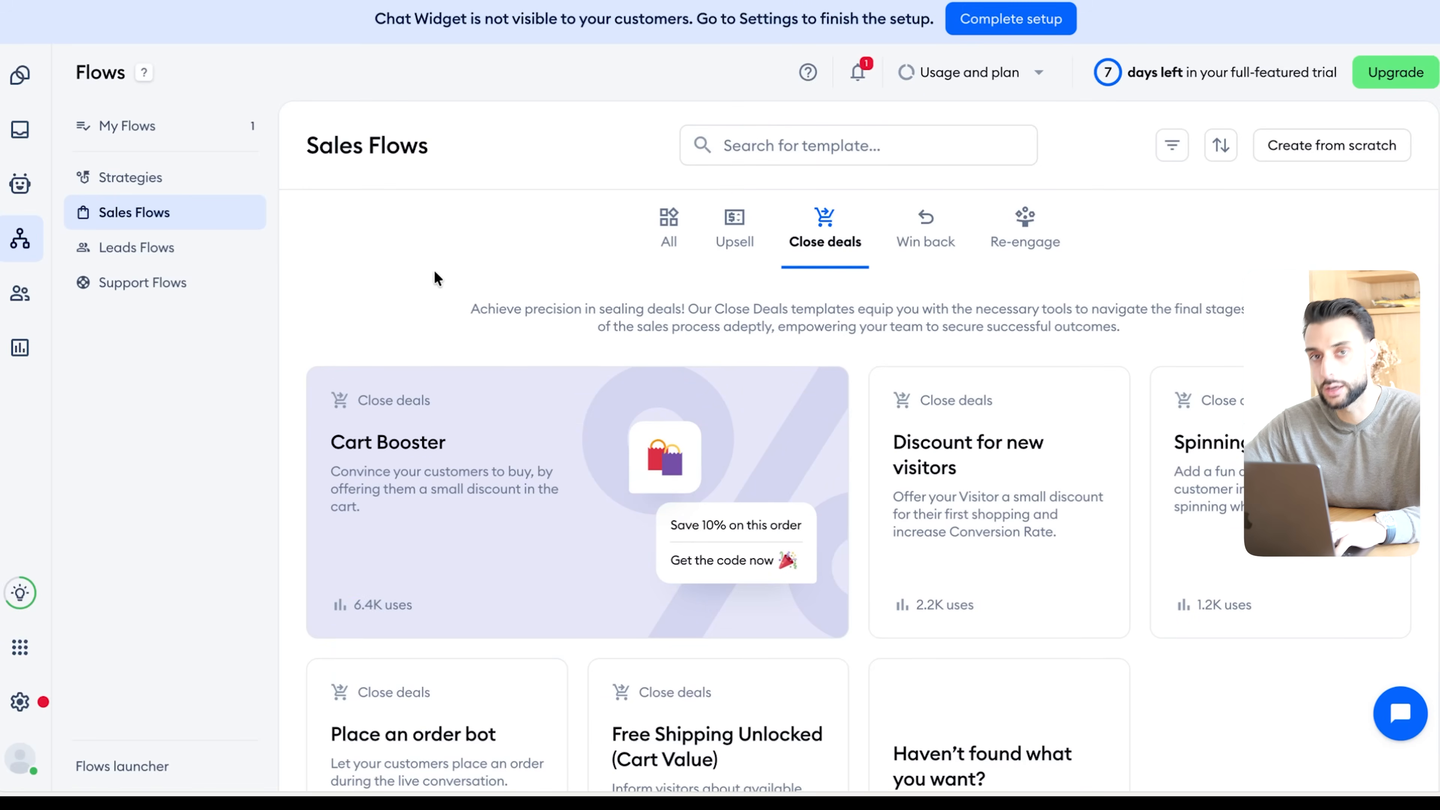
# - Start a Cart Booster flow, saving the default first message "Save on this order" and discount message "Here is your 10% code; enjoy shopping!"
pyautogui.moveTo(476, 420)
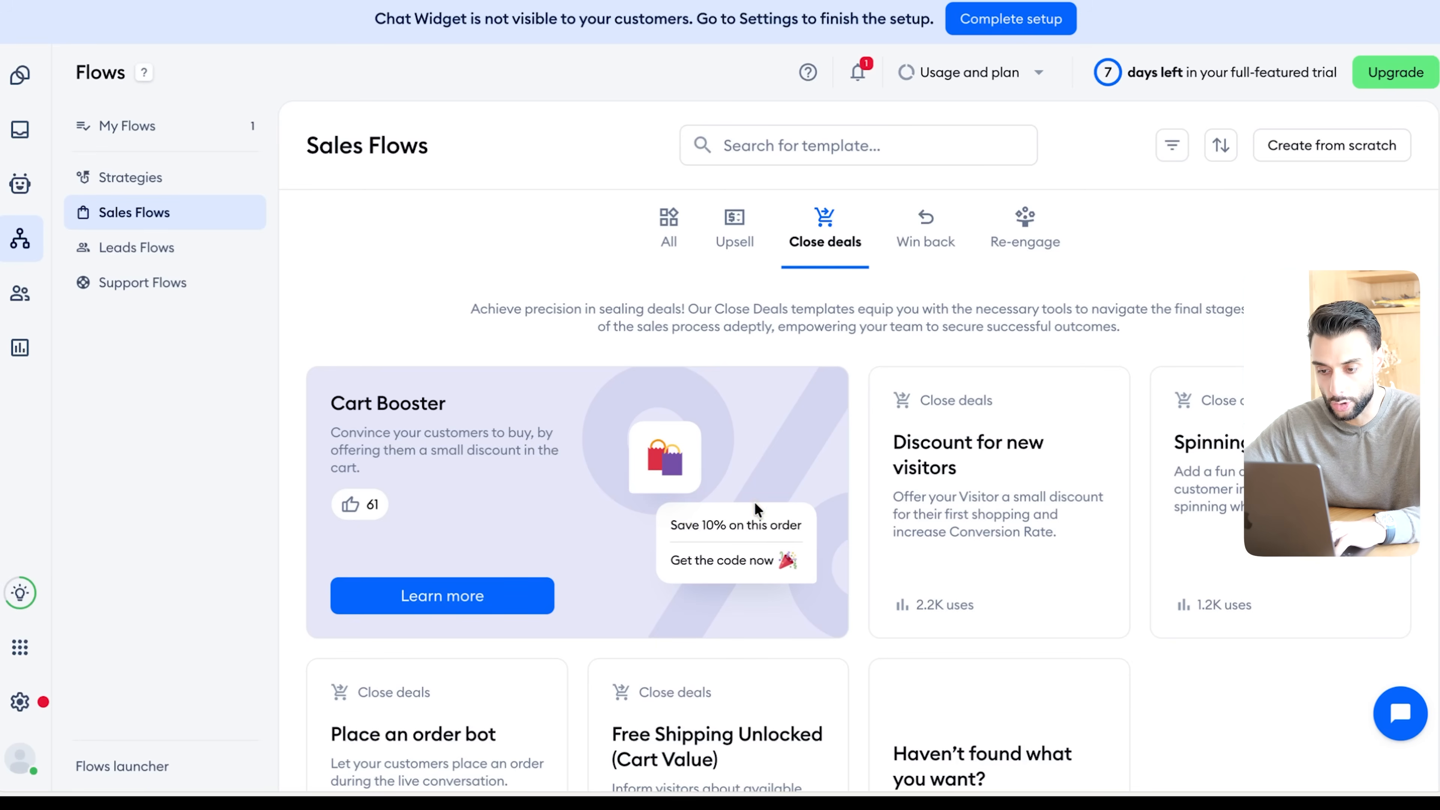
pyautogui.click(386, 590)
pyautogui.click(391, 182)
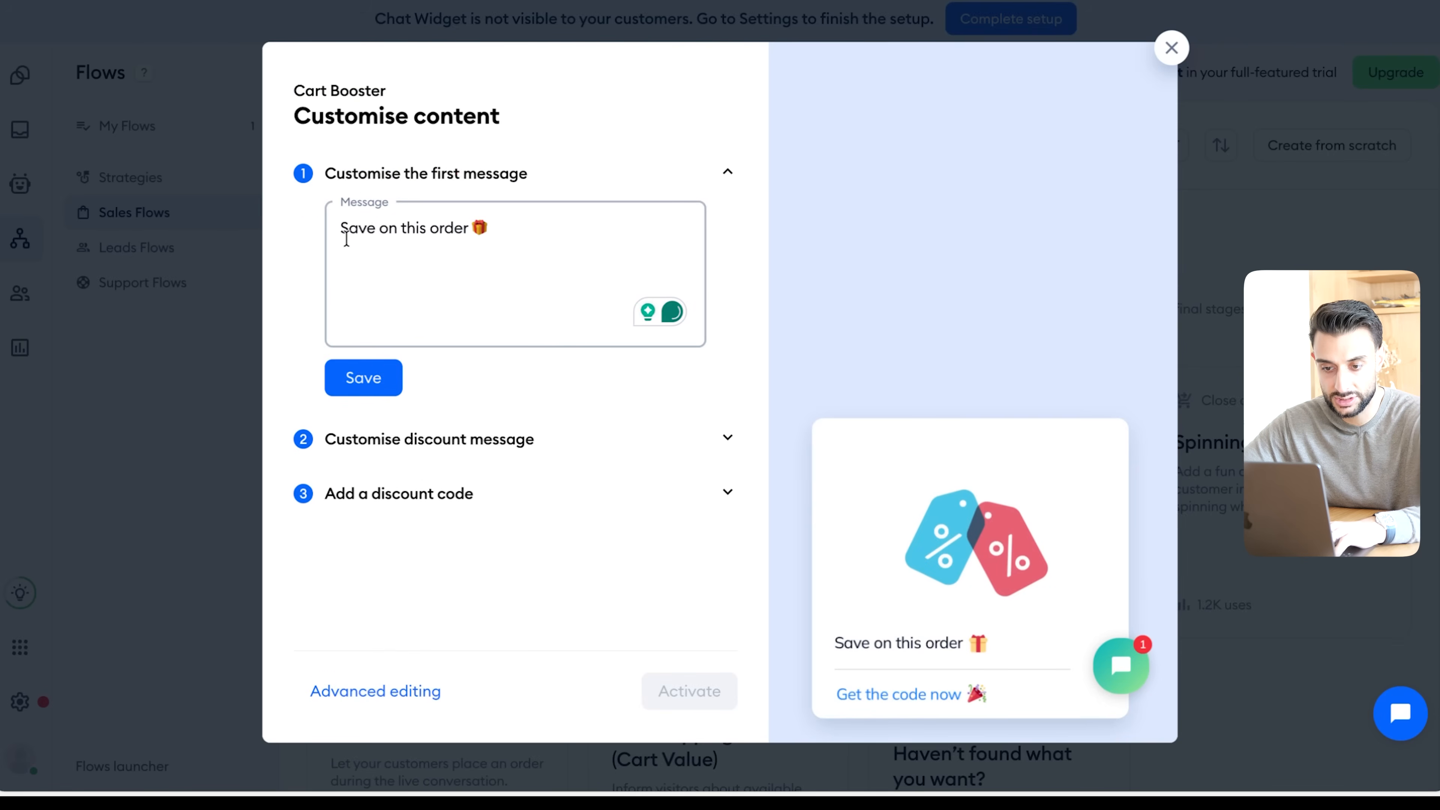
pyautogui.click(364, 374)
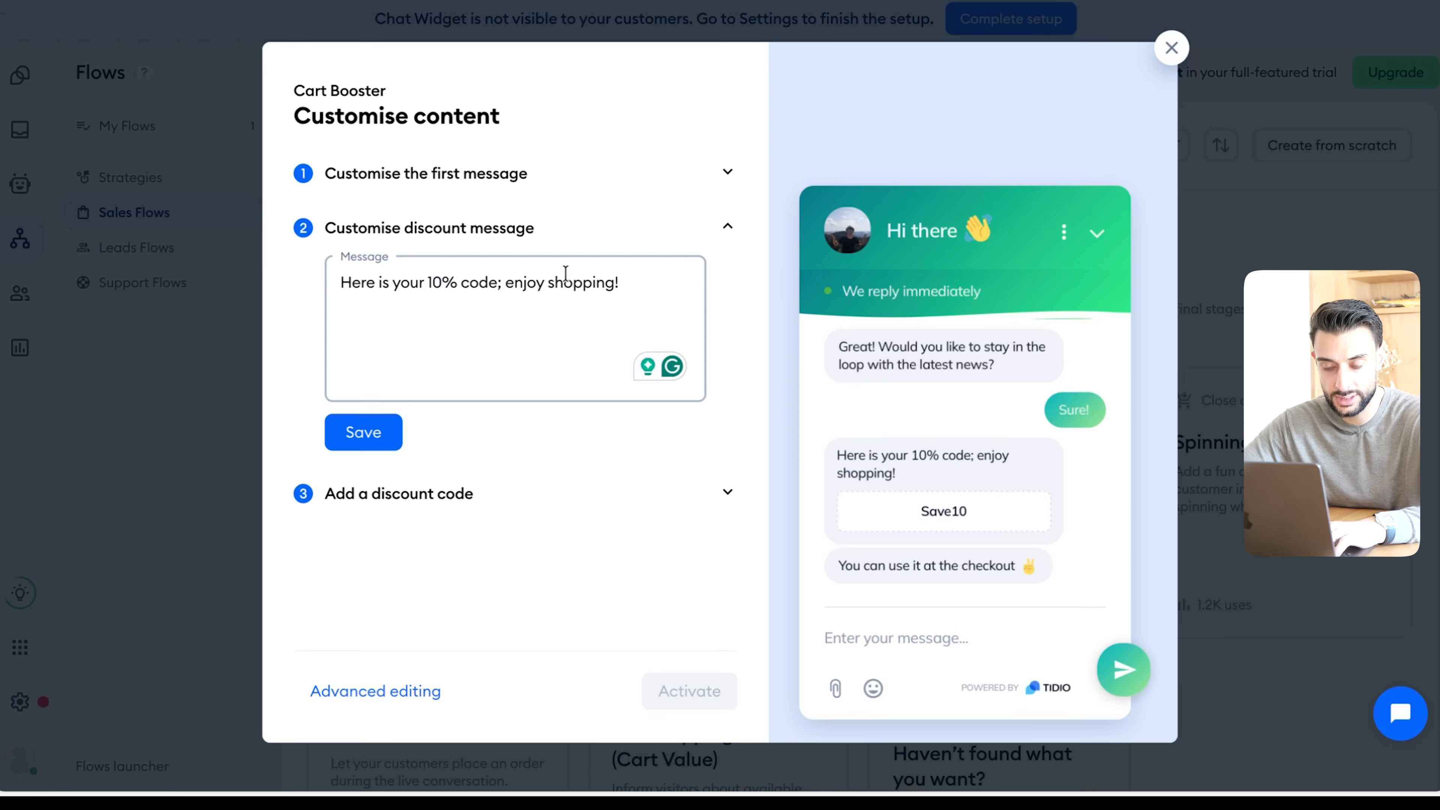
pyautogui.click(363, 434)
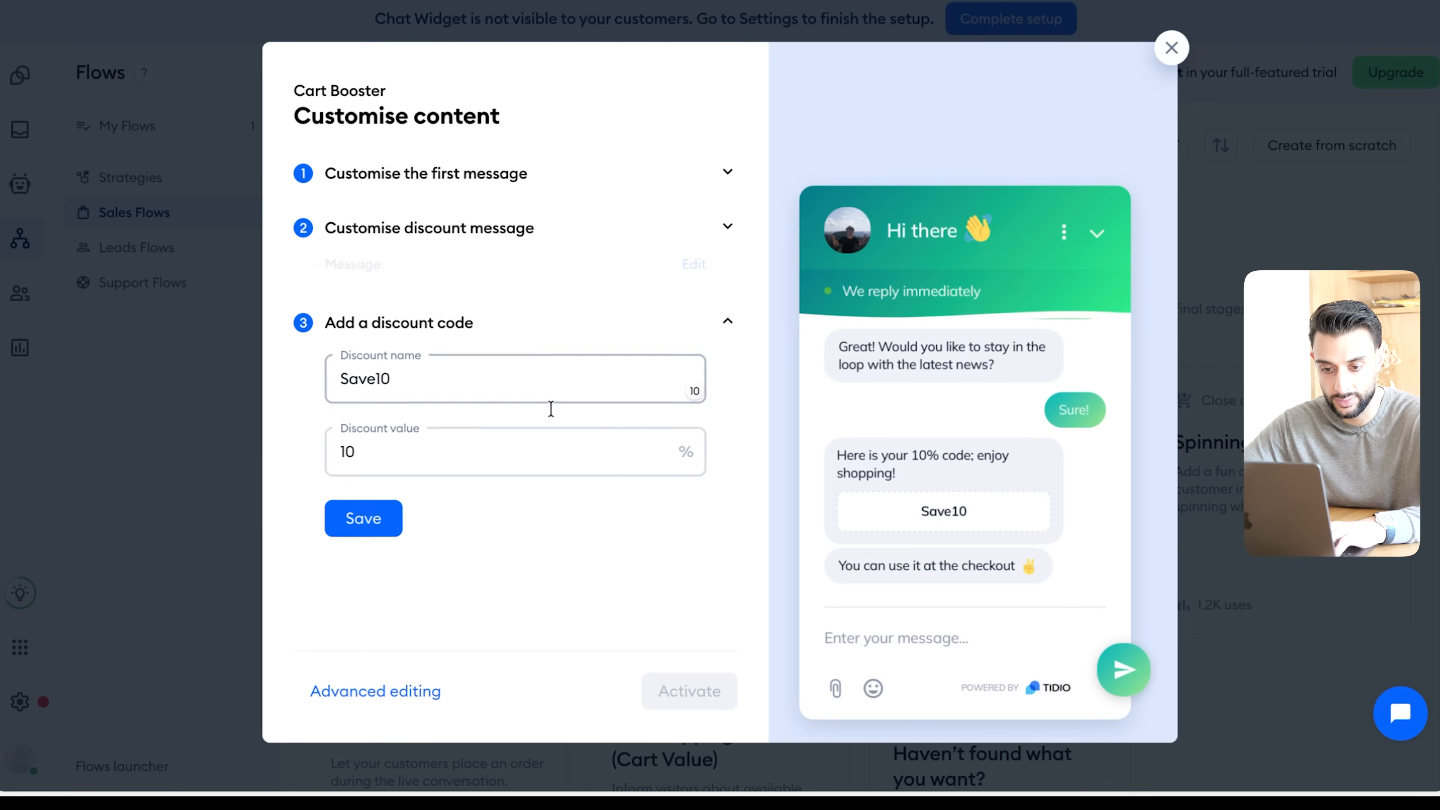
# - Save the discount code Save10 with a value of 10% and activate the Cart Booster flow
pyautogui.click(424, 336)
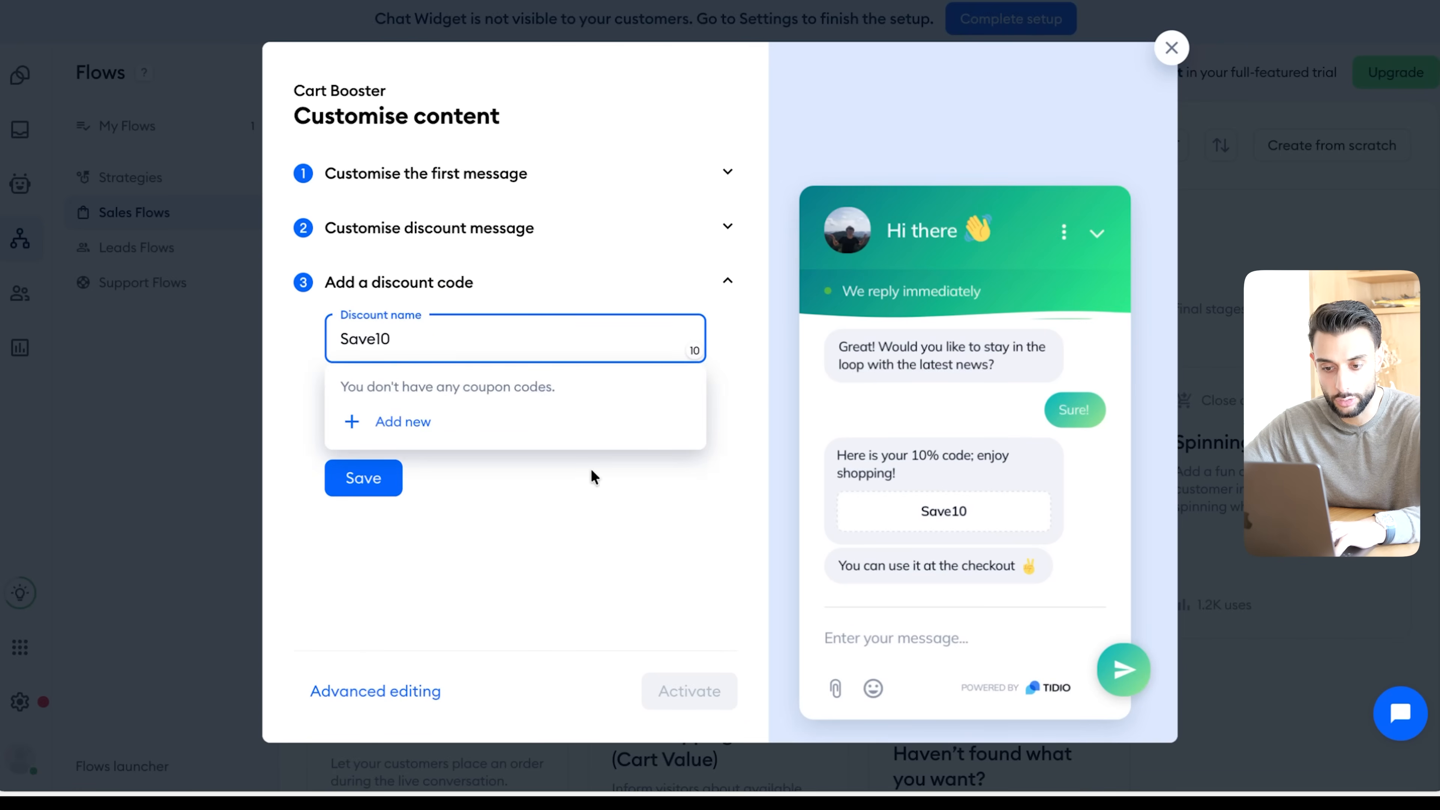
pyautogui.click(585, 566)
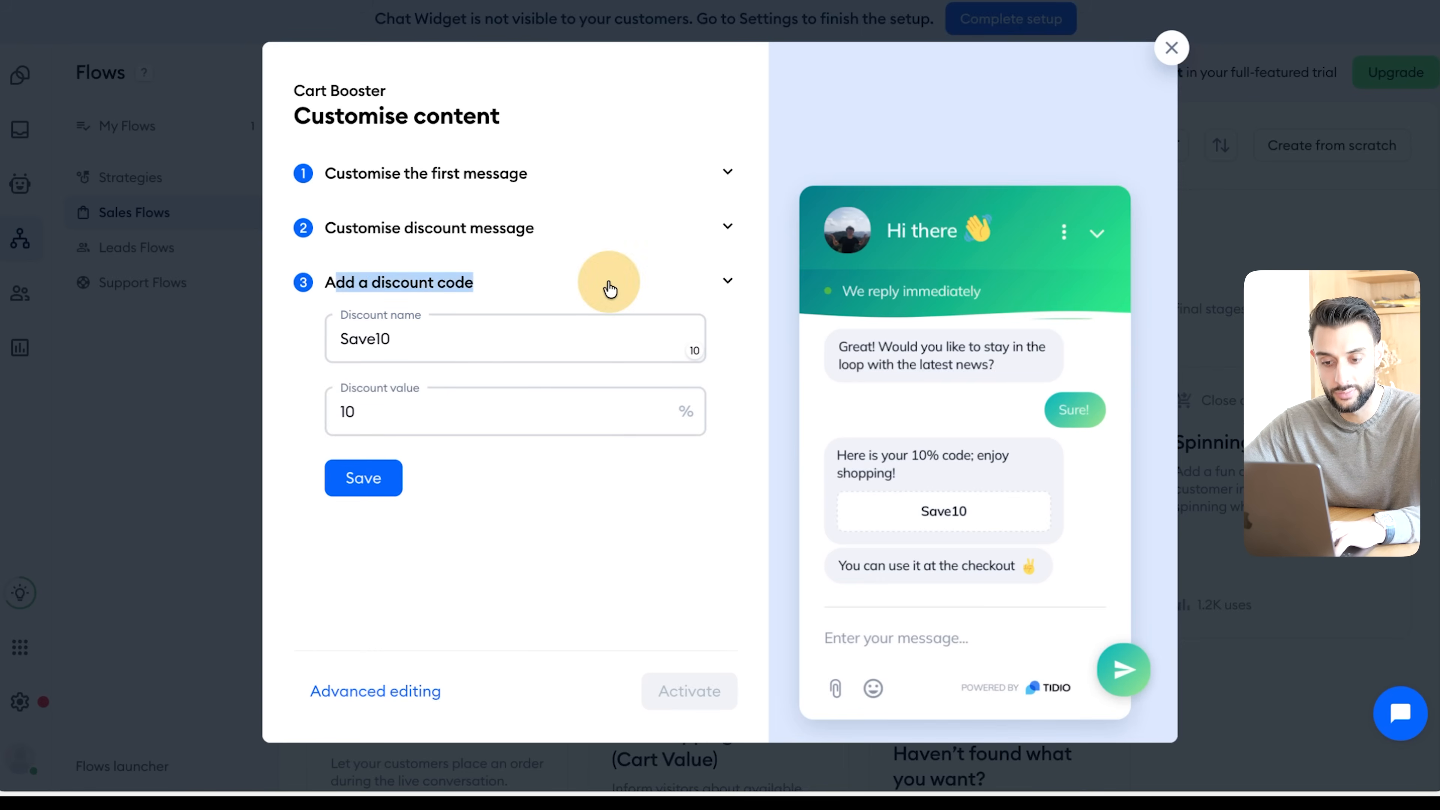
pyautogui.click(341, 487)
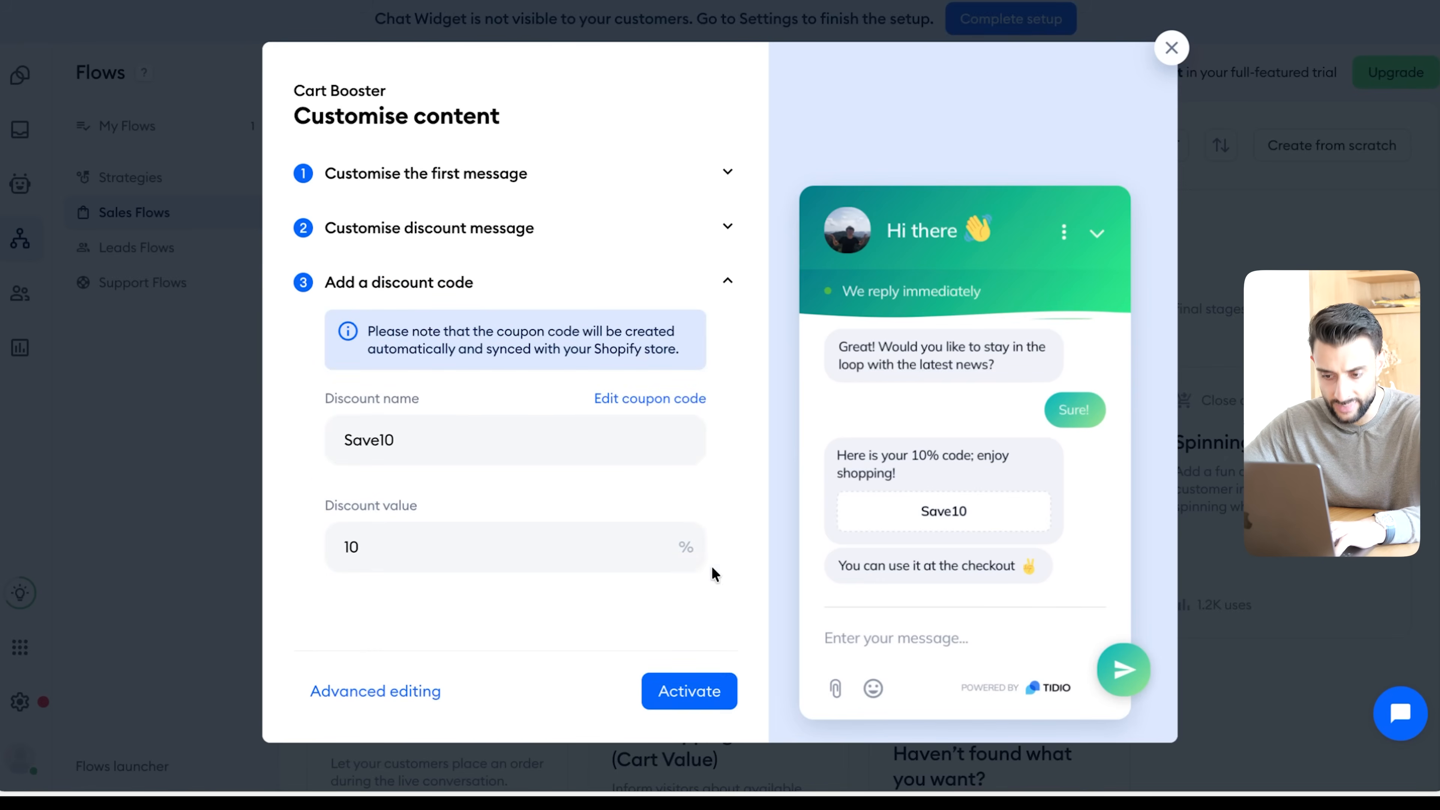
pyautogui.click(707, 677)
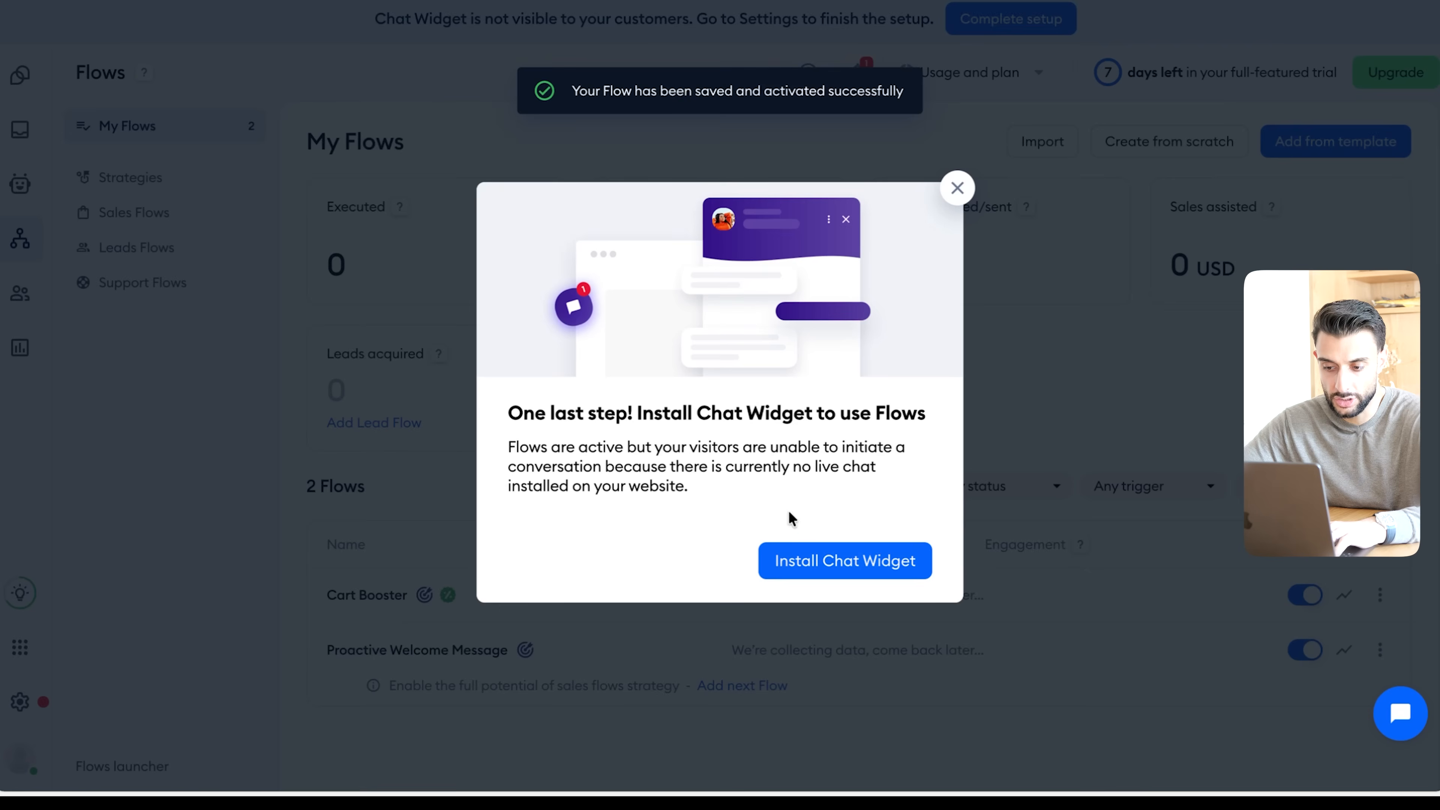
pyautogui.click(865, 571)
# - Examine the list of activated flows, the Win back templates and the full set of Sales Flow templates
pyautogui.click(40, 245)
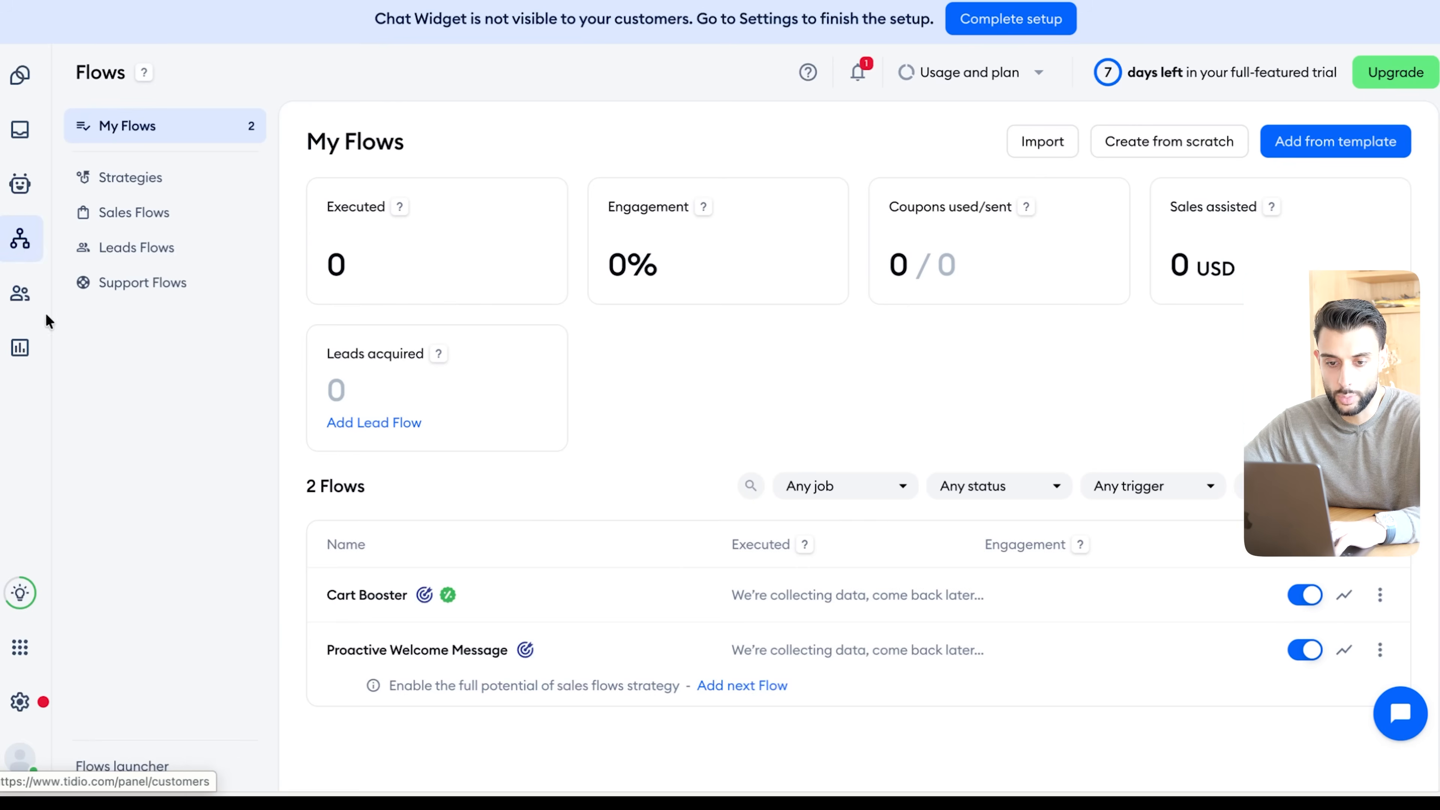
pyautogui.scroll(-2, 666, 428)
pyautogui.moveTo(595, 514)
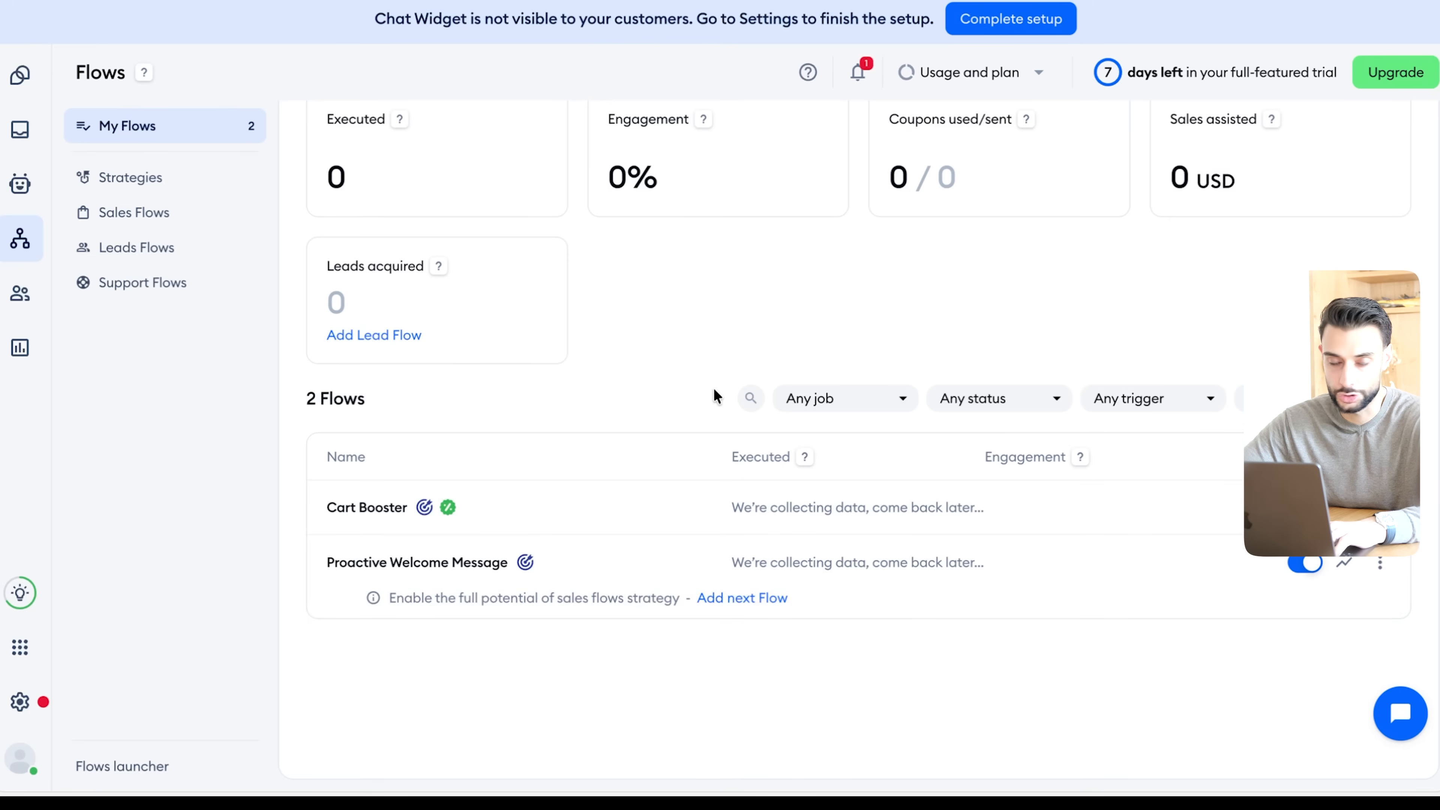
pyautogui.scroll(2, 649, 483)
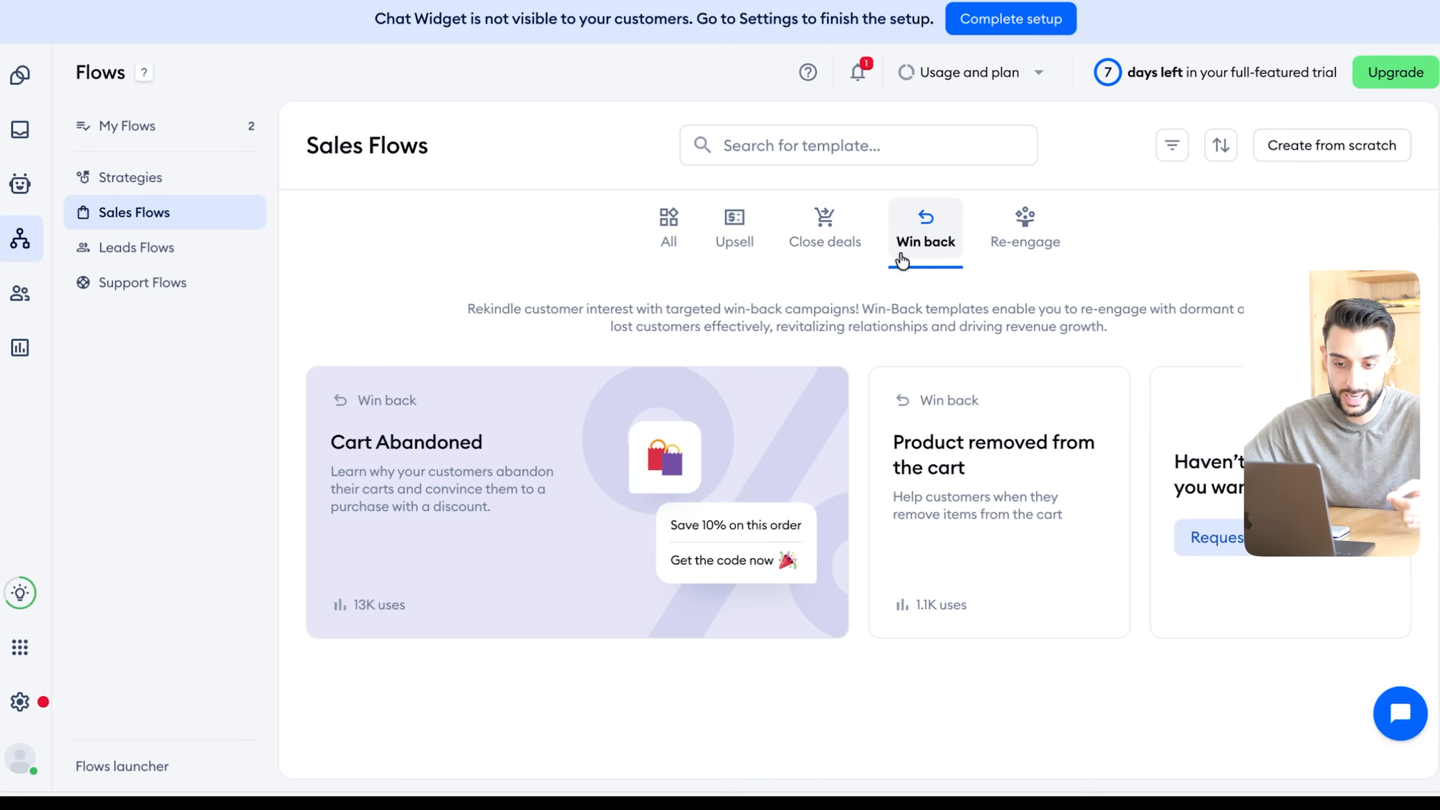
pyautogui.moveTo(525, 463)
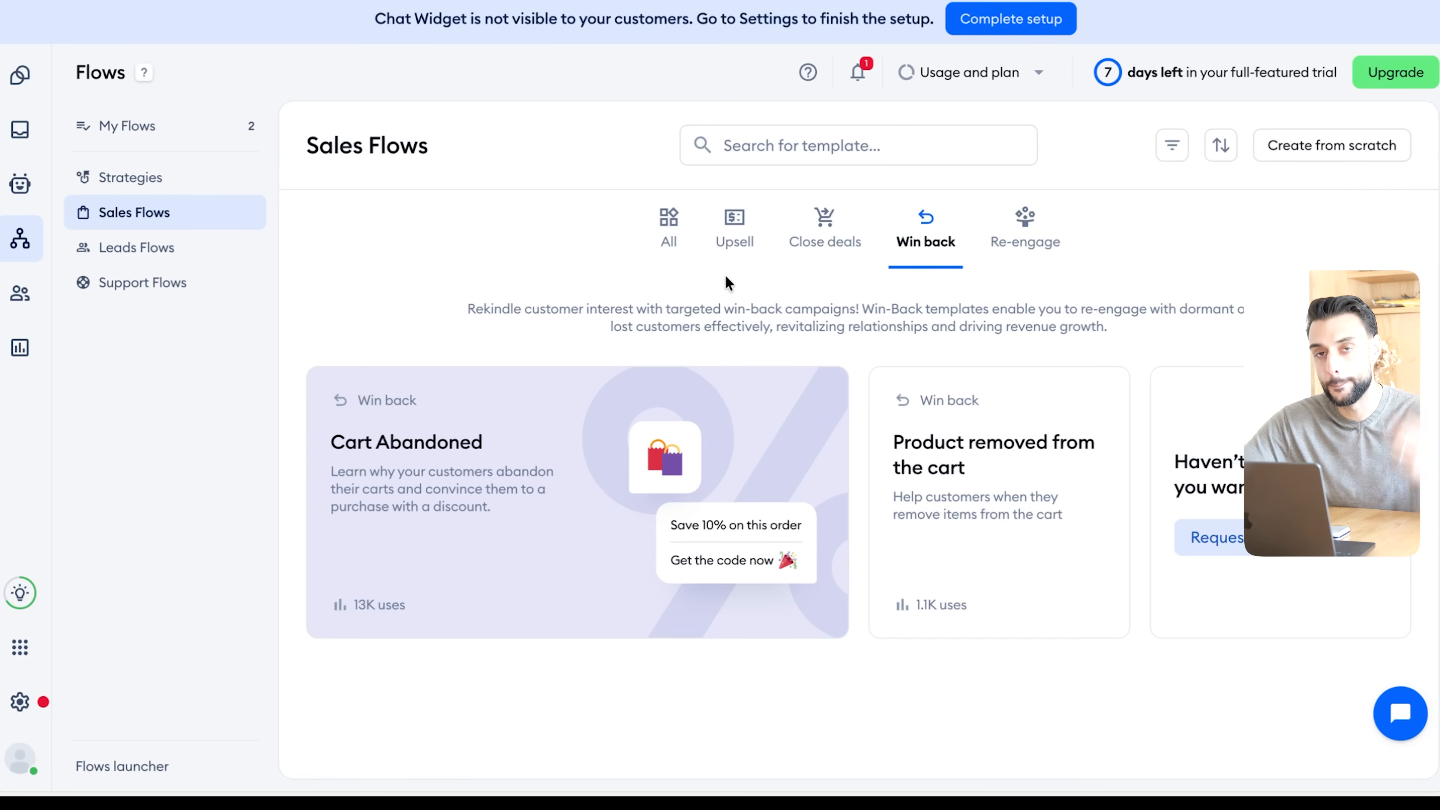
pyautogui.click(660, 267)
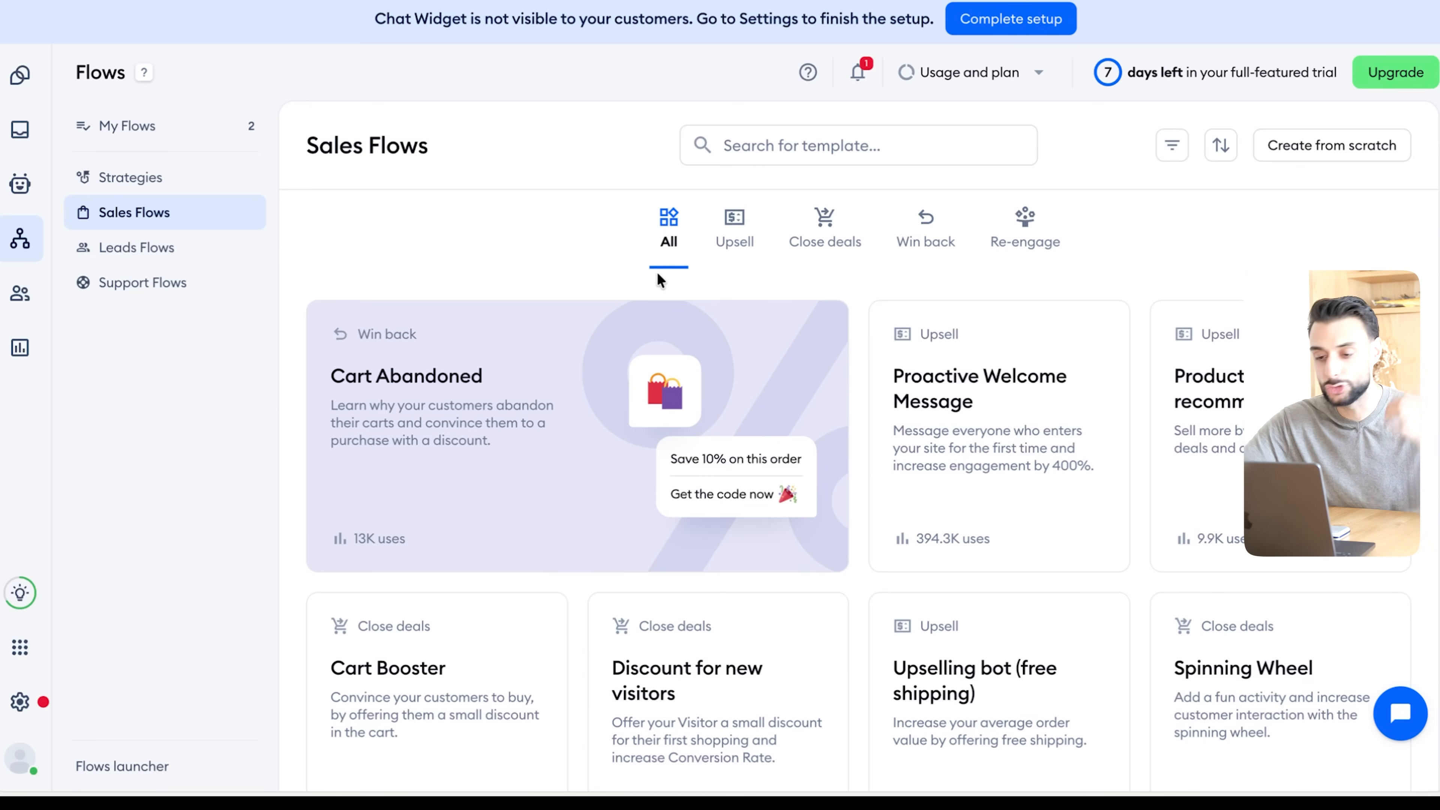
pyautogui.scroll(-8, 658, 274)
pyautogui.scroll(8, 657, 273)
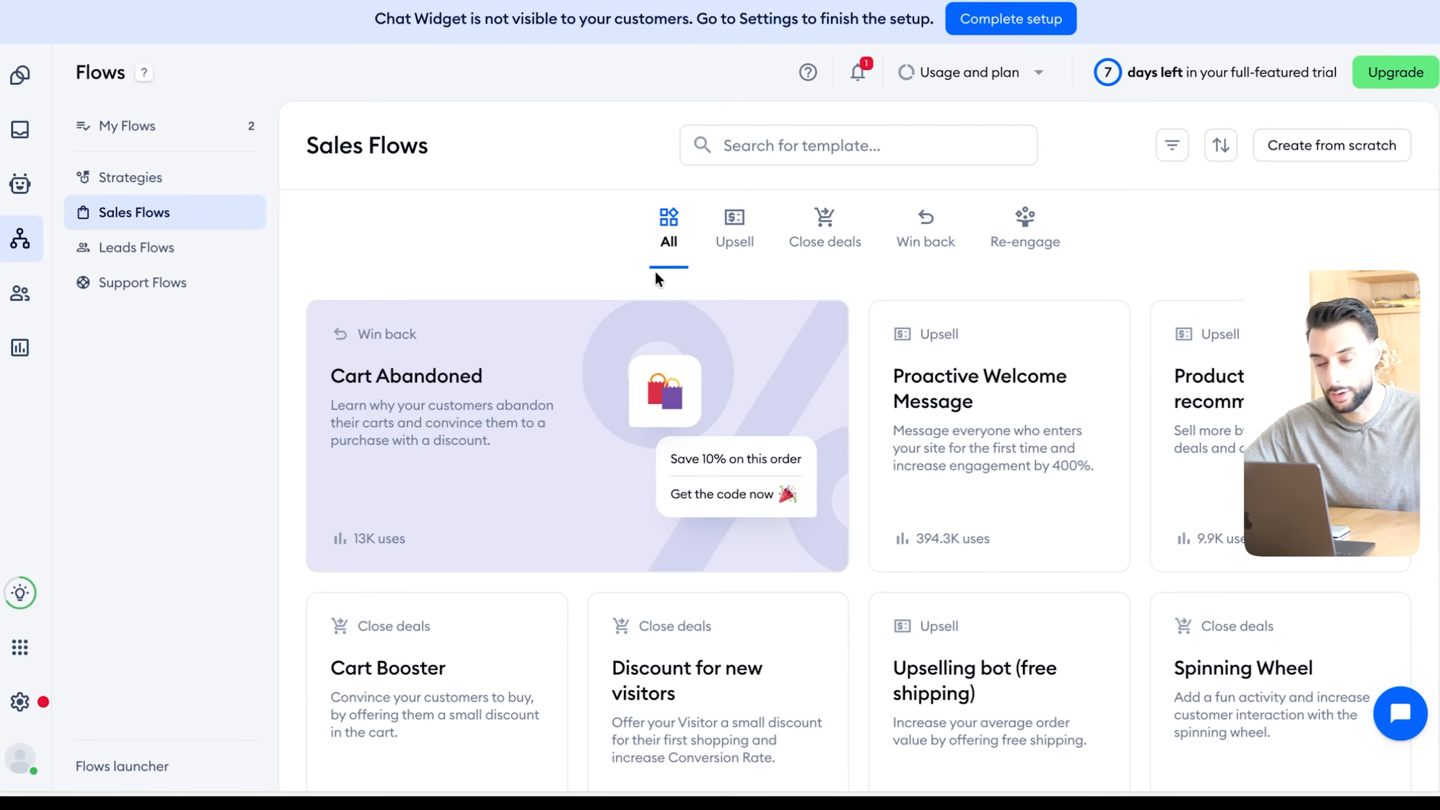
# - Compare the Sales Flow templates offered under the Upsell, Close deals, Win back and All categories
pyautogui.click(726, 224)
pyautogui.click(820, 222)
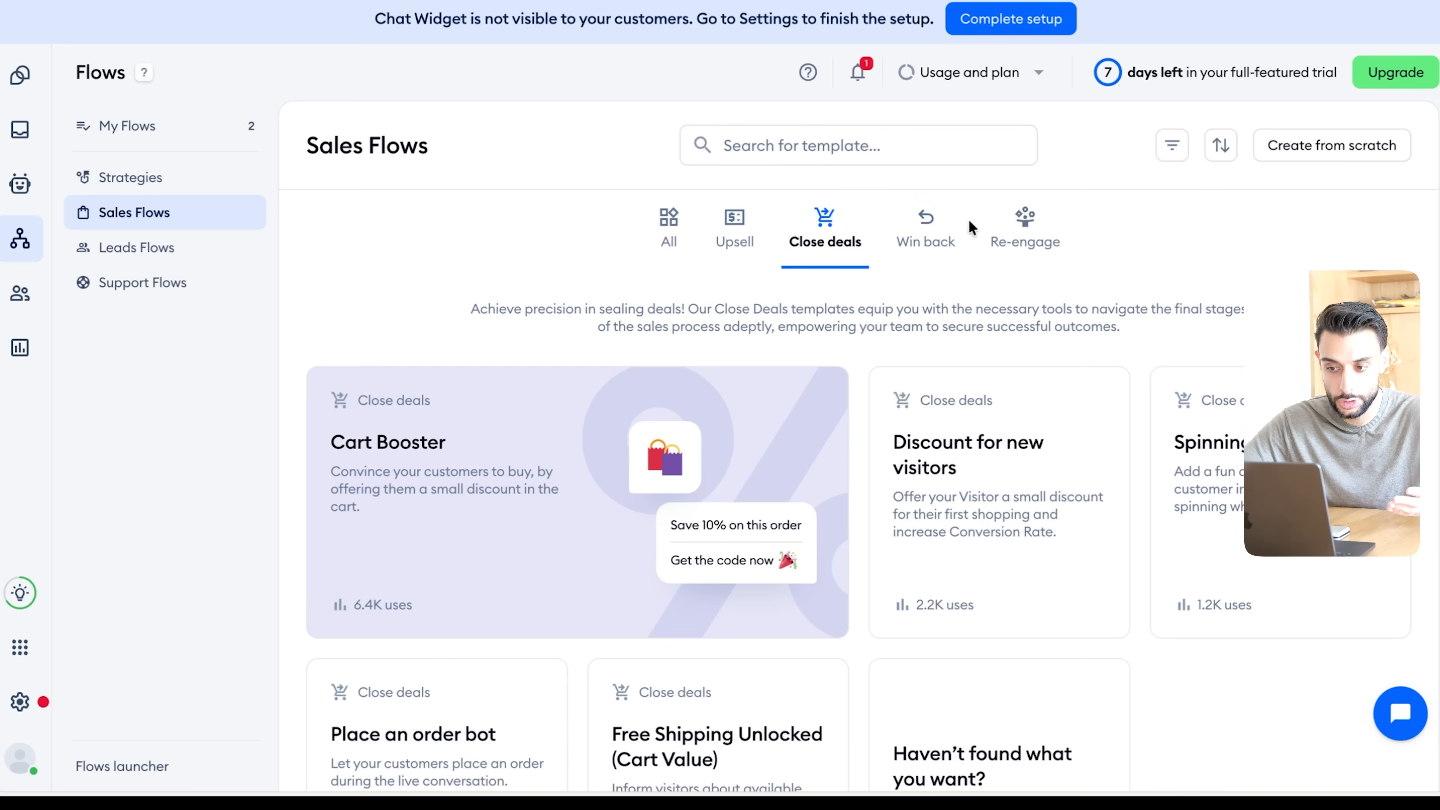
pyautogui.click(751, 230)
pyautogui.click(913, 258)
pyautogui.click(848, 249)
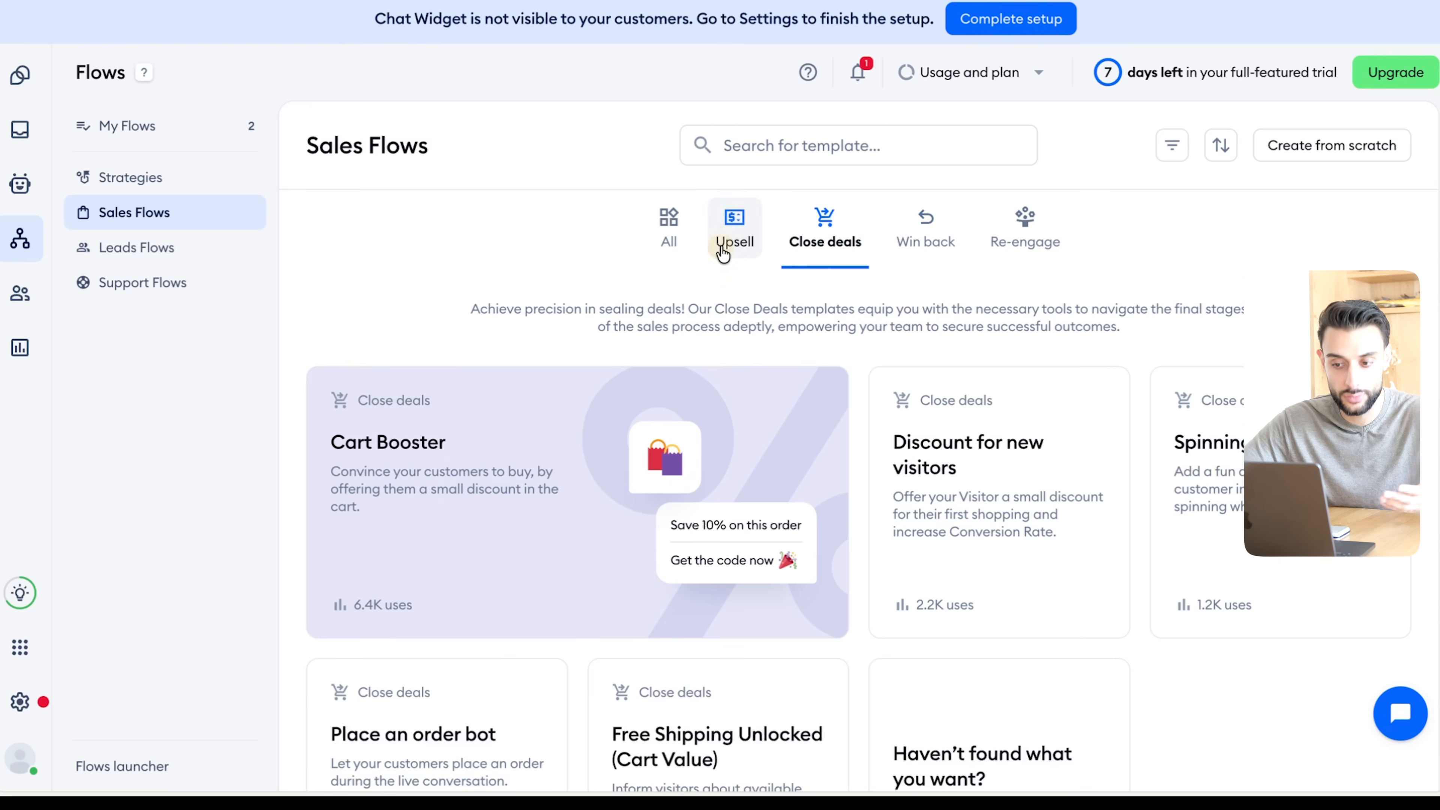
pyautogui.click(724, 248)
pyautogui.click(664, 241)
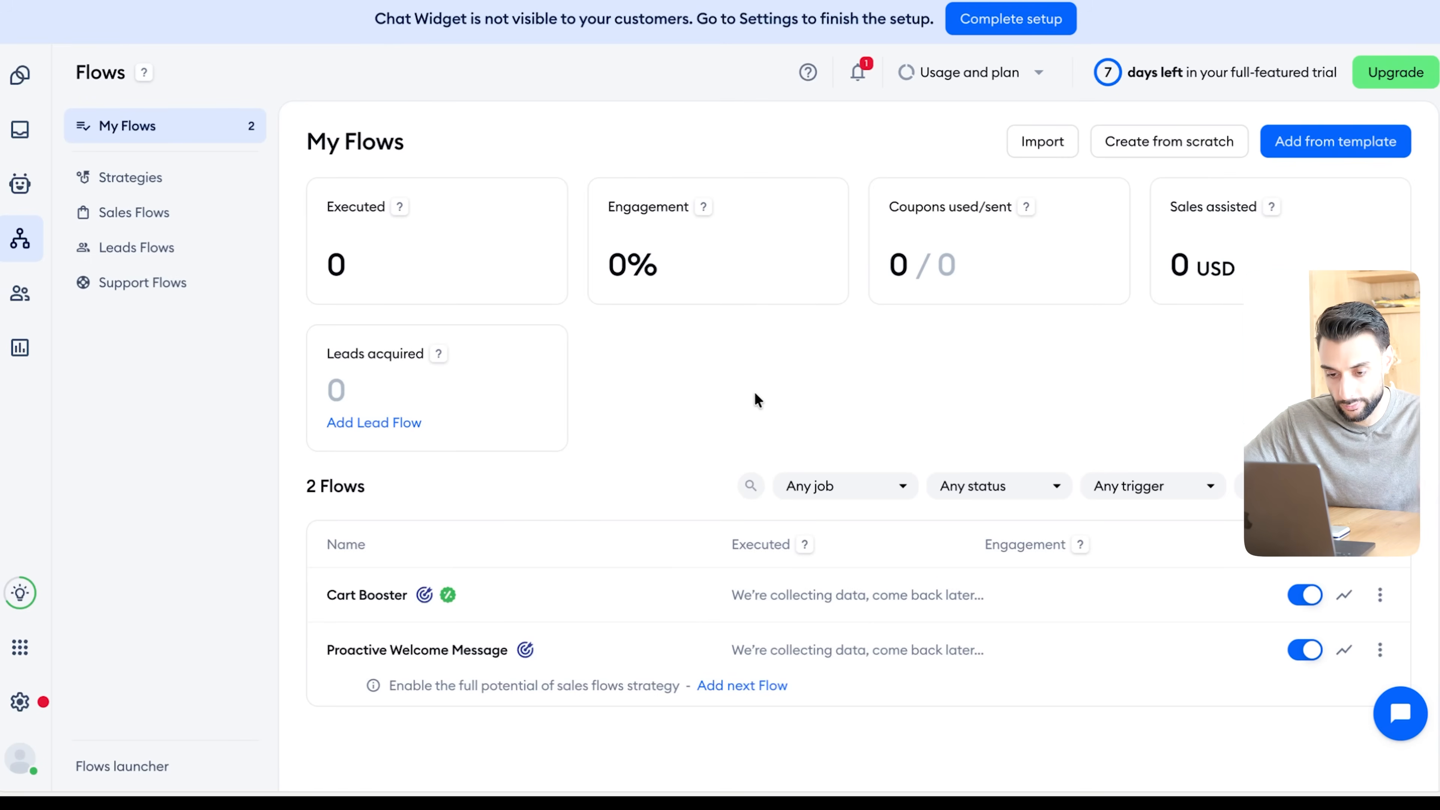
# - Open the activated Cart Booster flow from My Flows in the flow editor
pyautogui.scroll(-2, 919, 487)
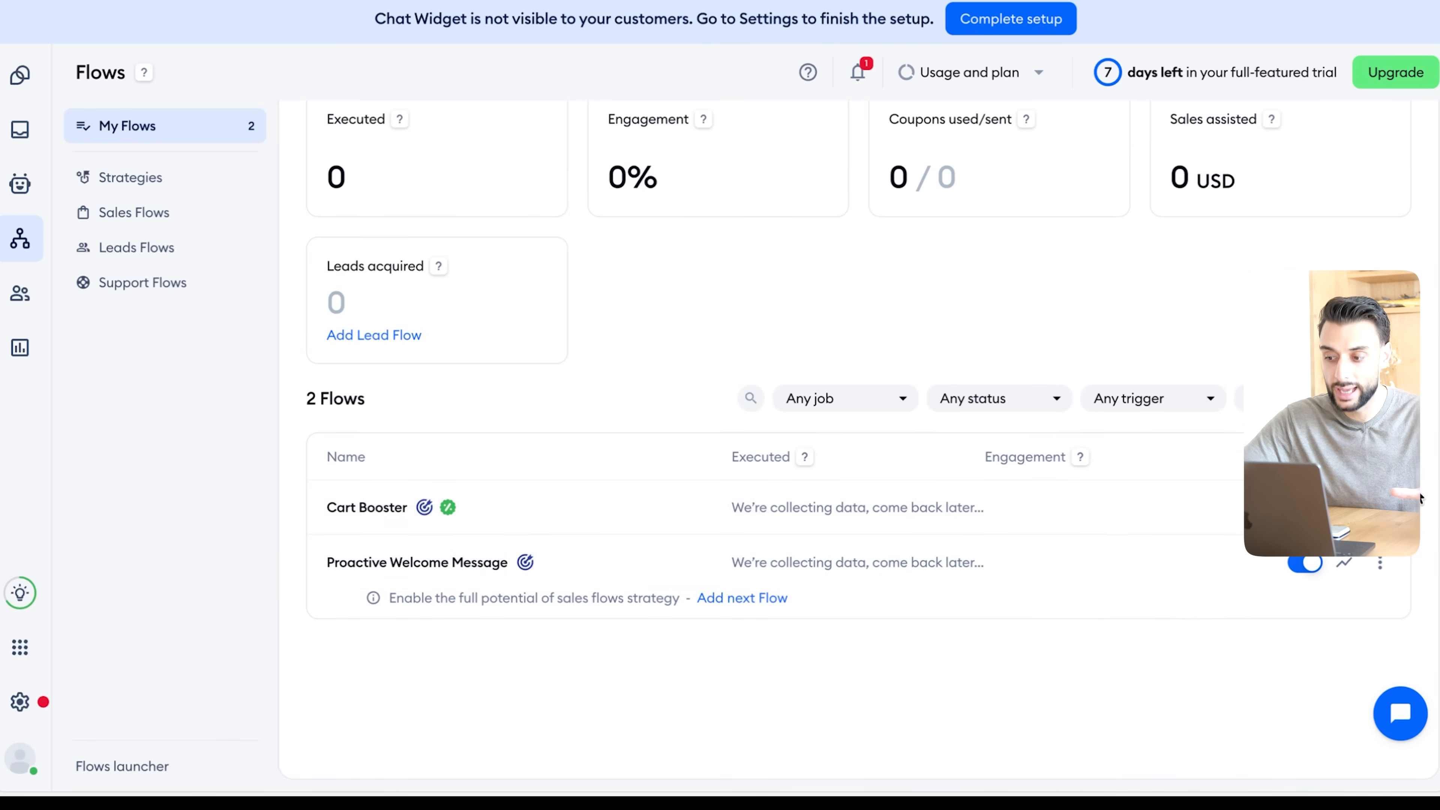
pyautogui.click(1380, 507)
pyautogui.click(1222, 553)
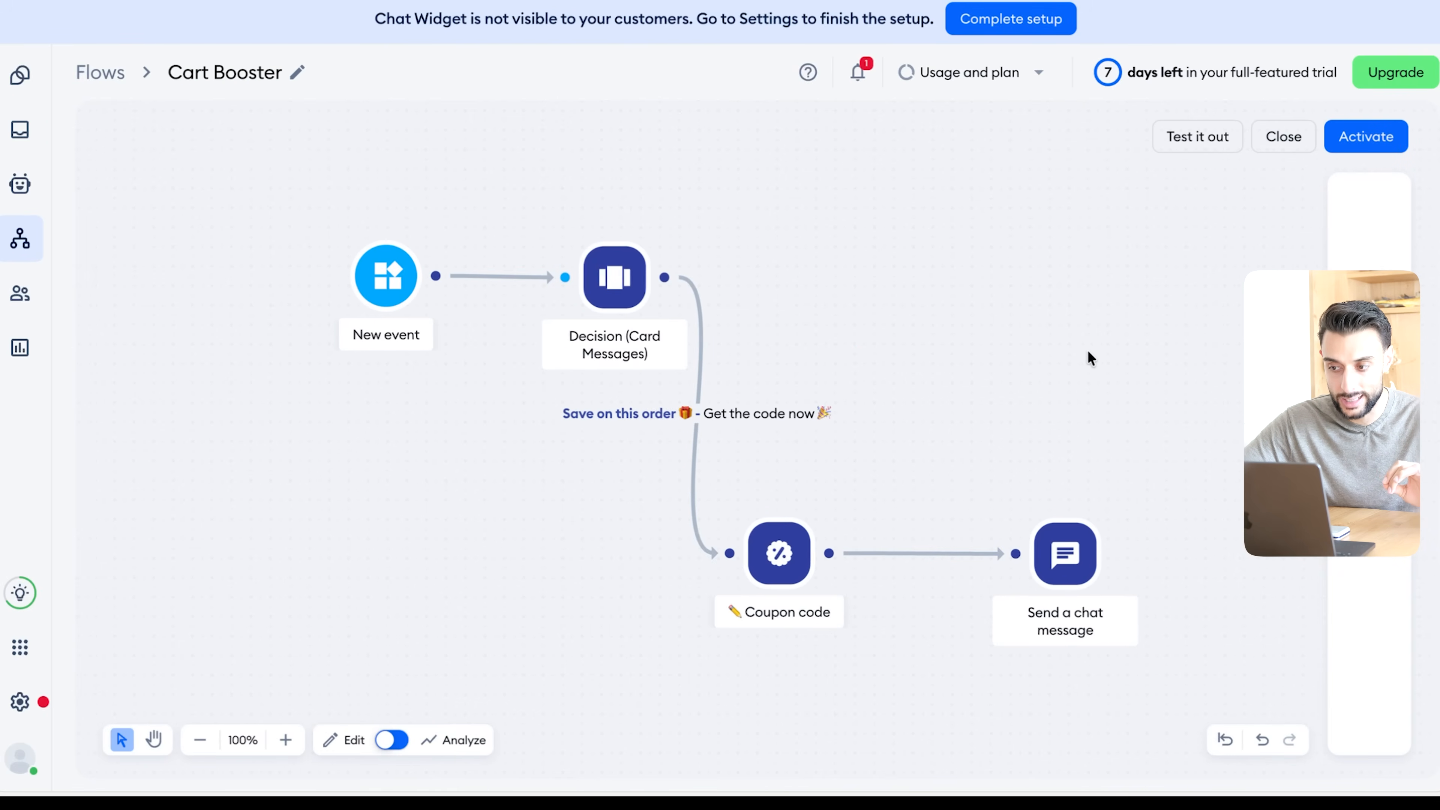
pyautogui.hscroll(1, 1088, 350)
pyautogui.scroll(-1, 1088, 350)
# - Examine the triggers available in the flow editor and the Cart Booster diagram from event to chat message
pyautogui.moveTo(1361, 341)
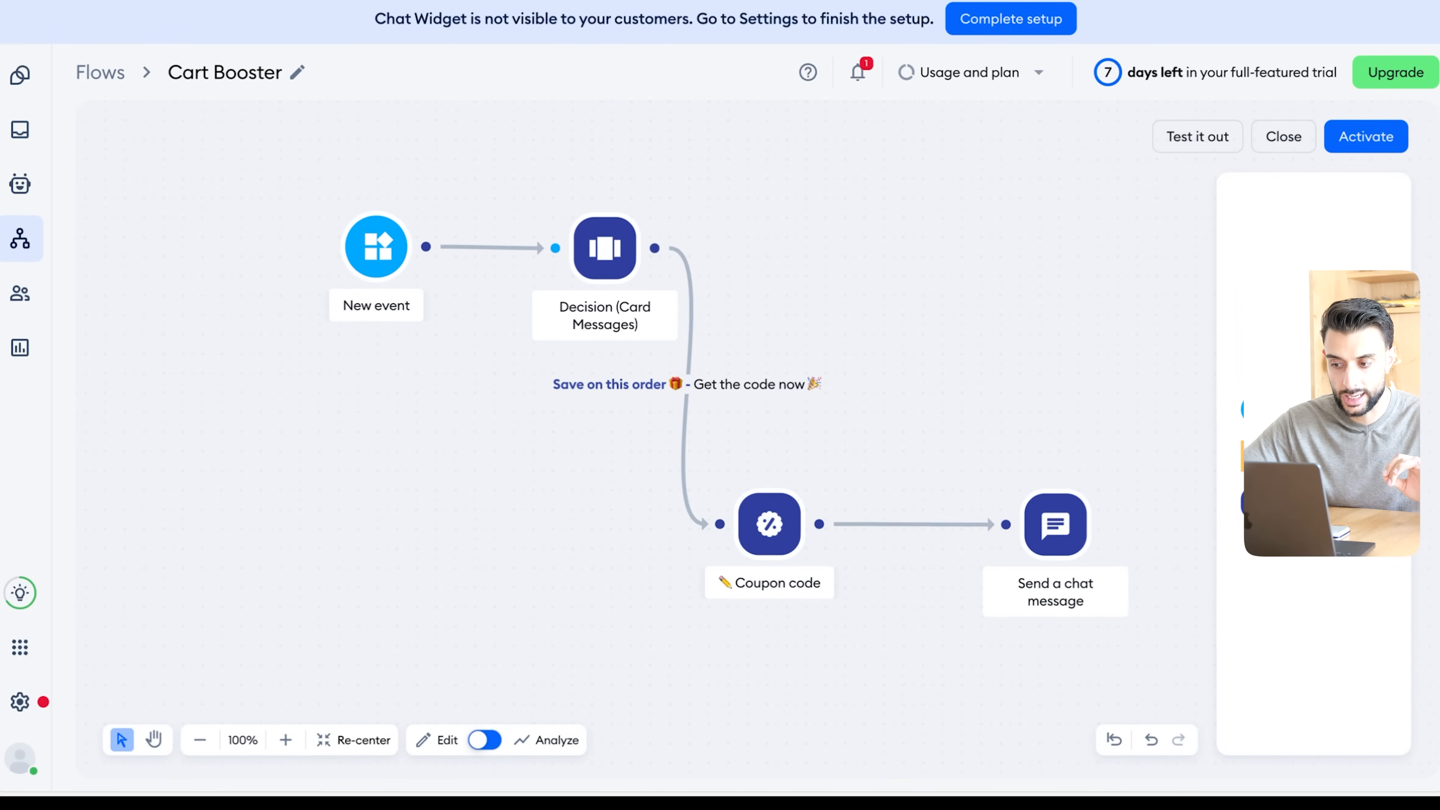
pyautogui.click(1304, 408)
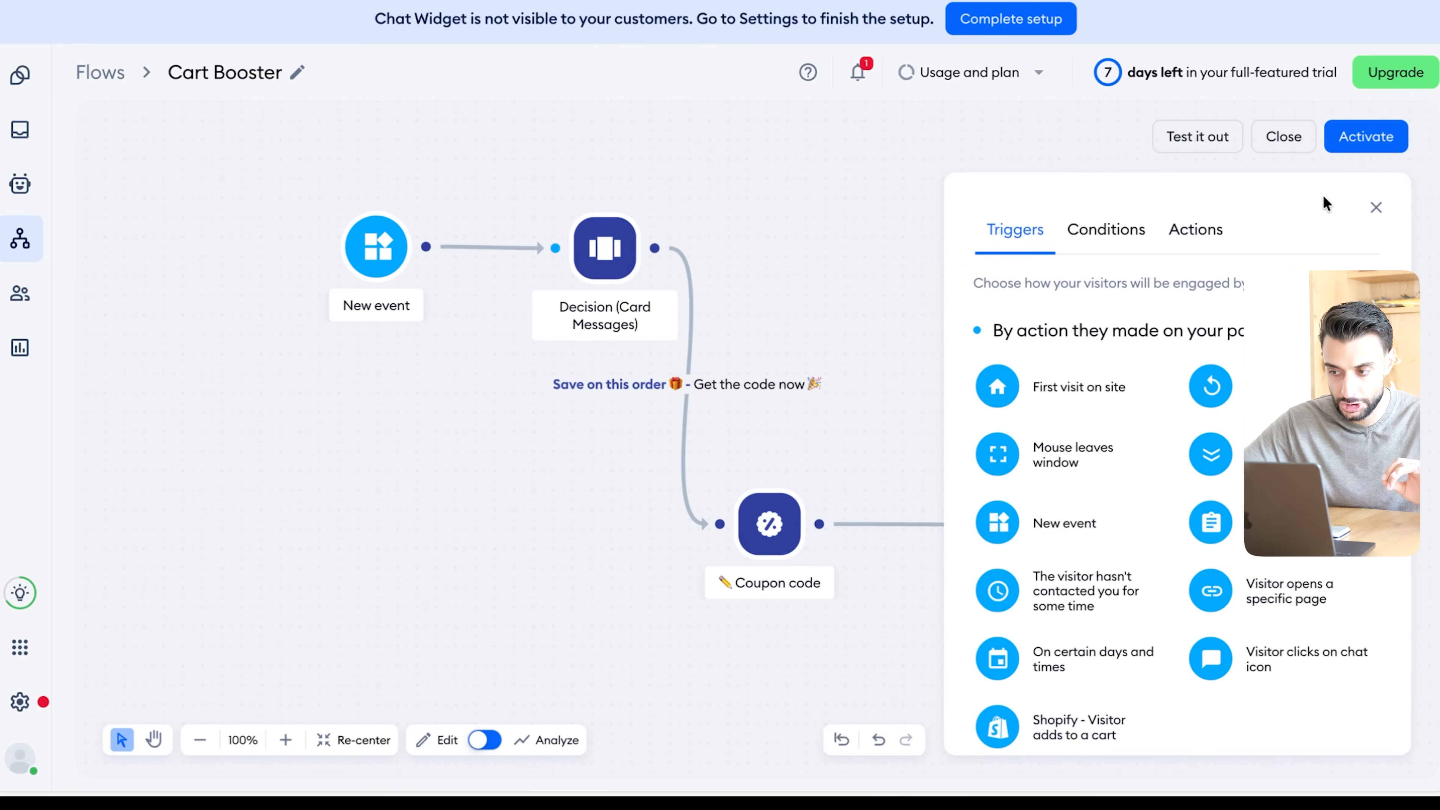
pyautogui.click(1366, 200)
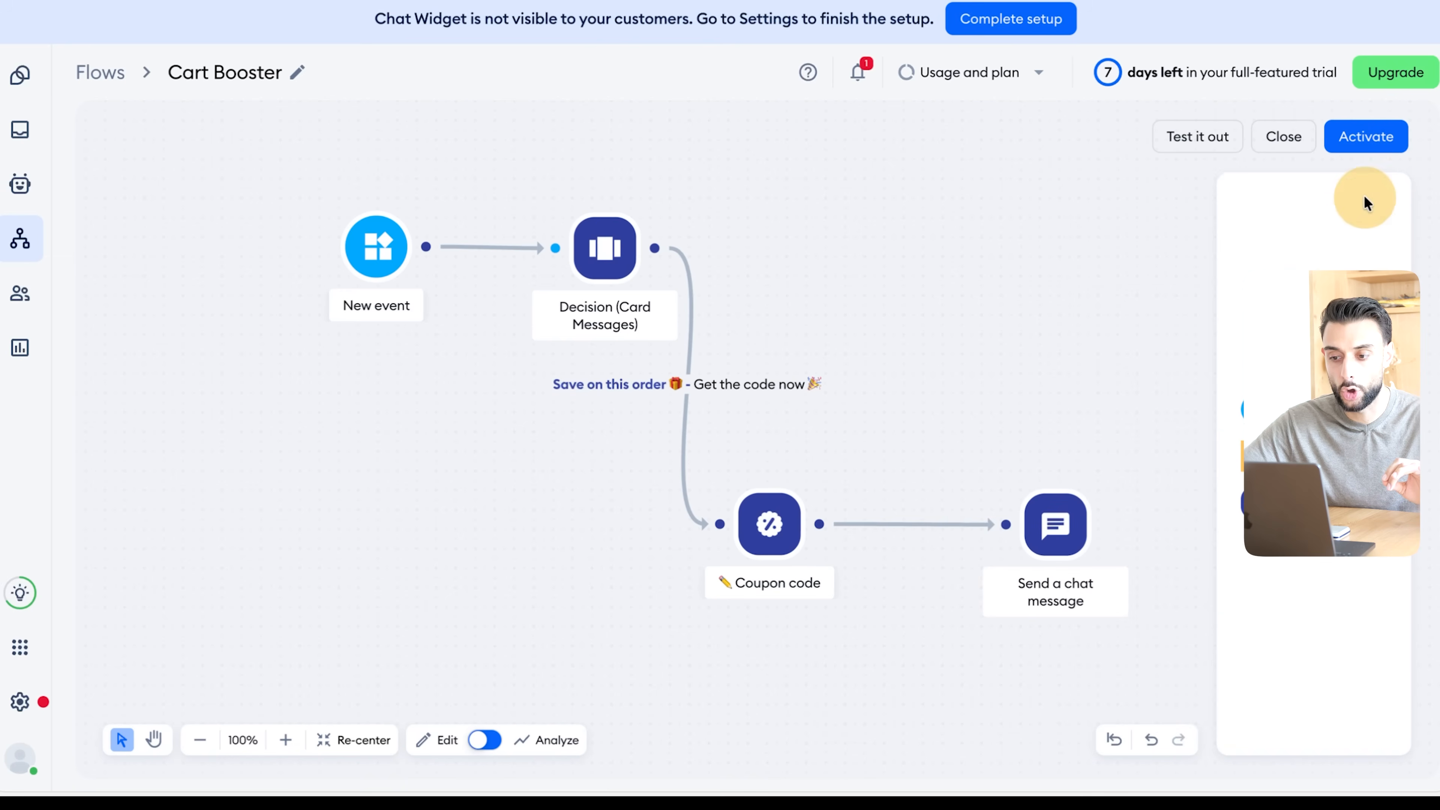
pyautogui.scroll(-5, 1050, 288)
pyautogui.scroll(-4, 1049, 287)
pyautogui.scroll(12, 1049, 285)
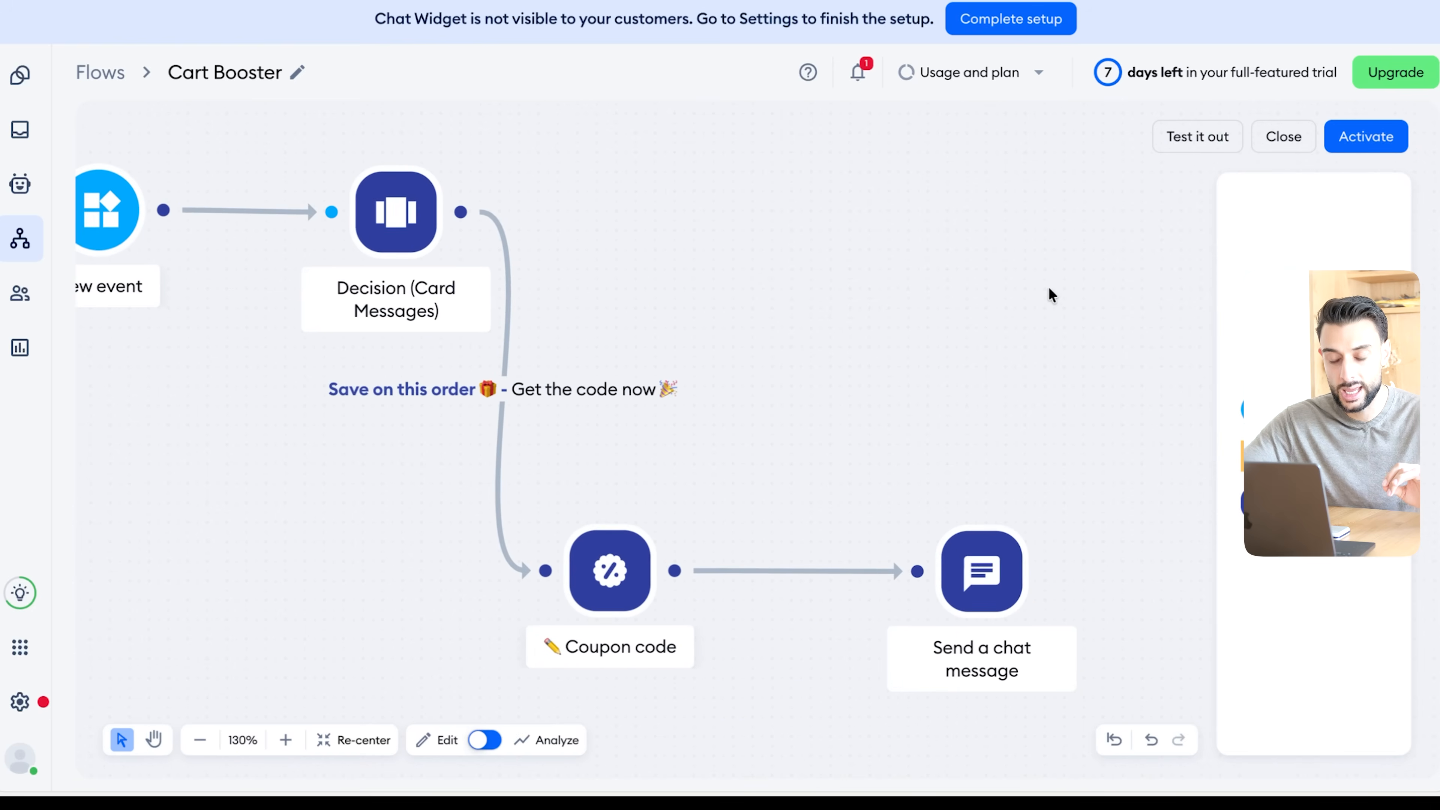
pyautogui.scroll(-9, 1048, 288)
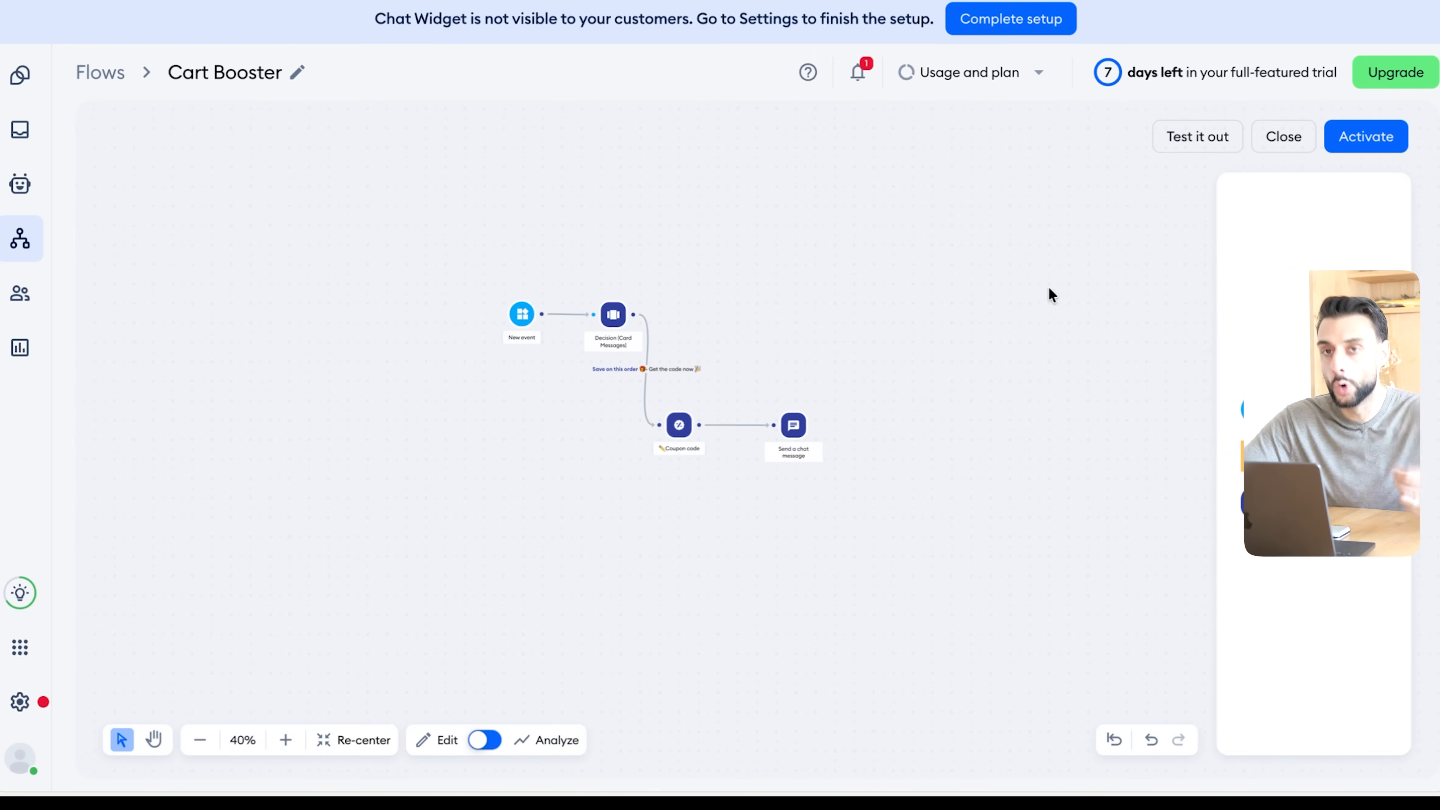